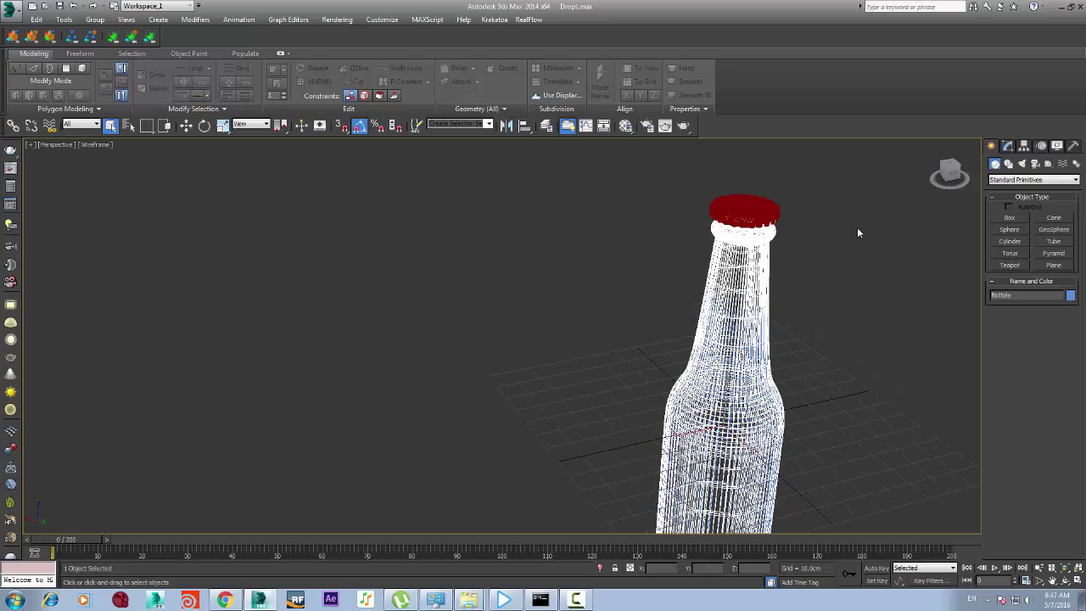
Select the bottle's cap with the Move tool
left_click_drag(950, 174, 937, 167)
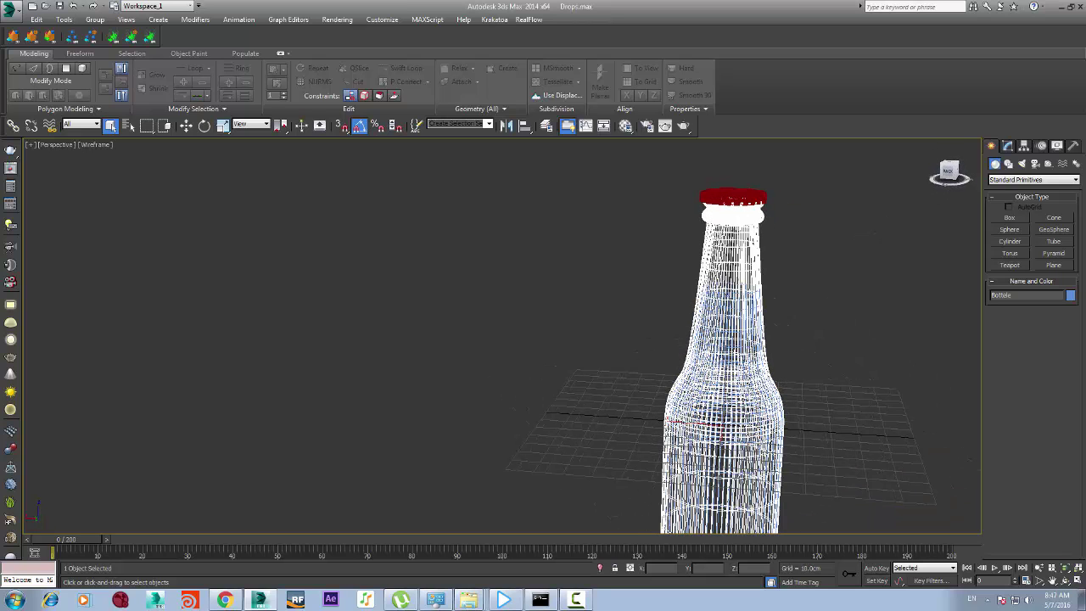
left_click(186, 125)
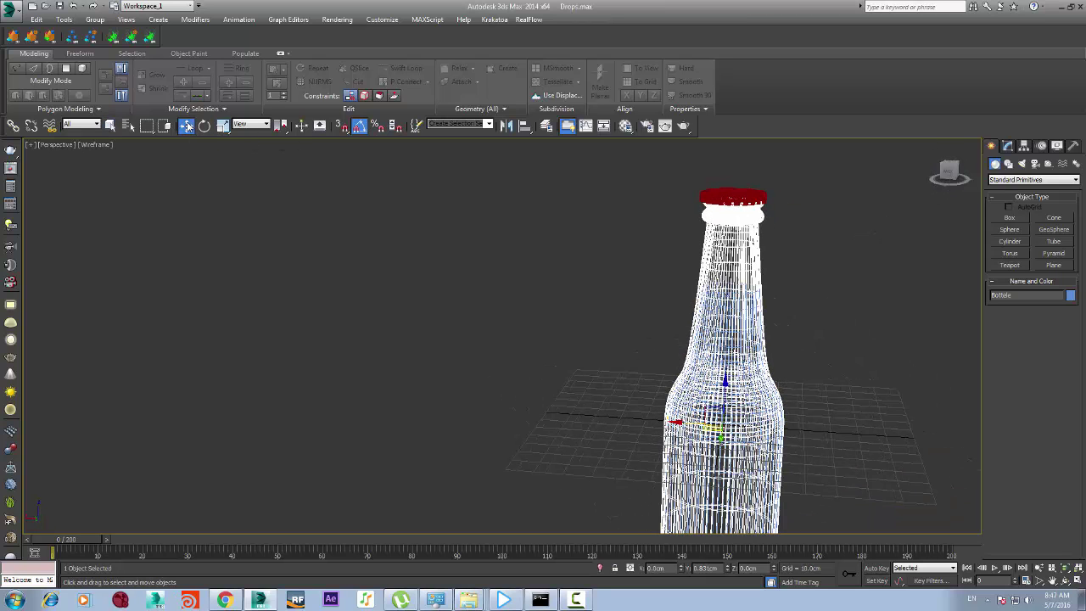
left_click(737, 200)
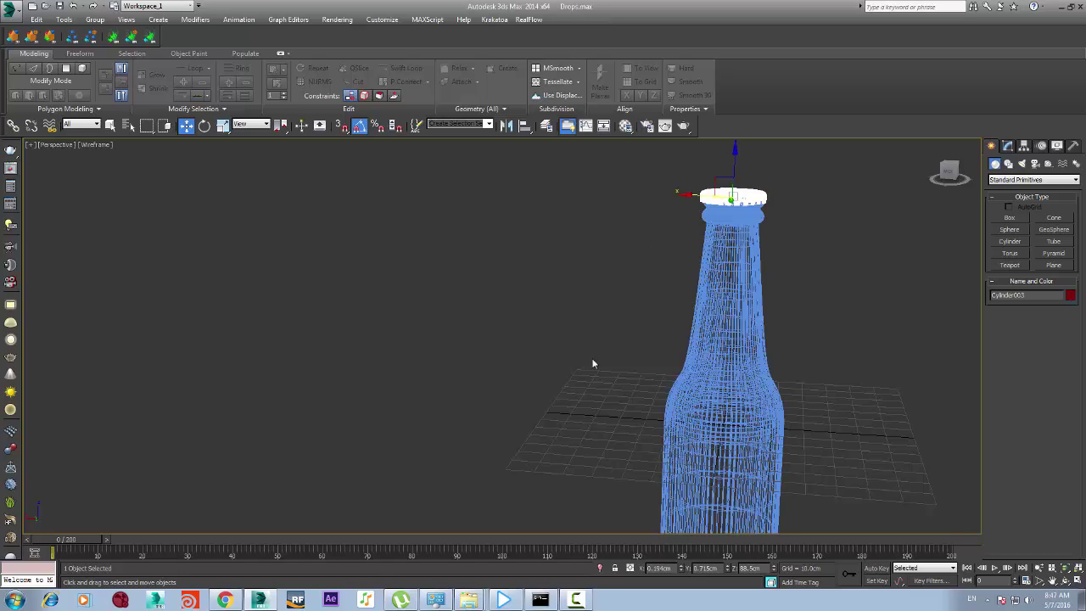
Switch to PotPlayer and play the reference video barbikan.avi from the beginning at full size
mouse_move(502, 600)
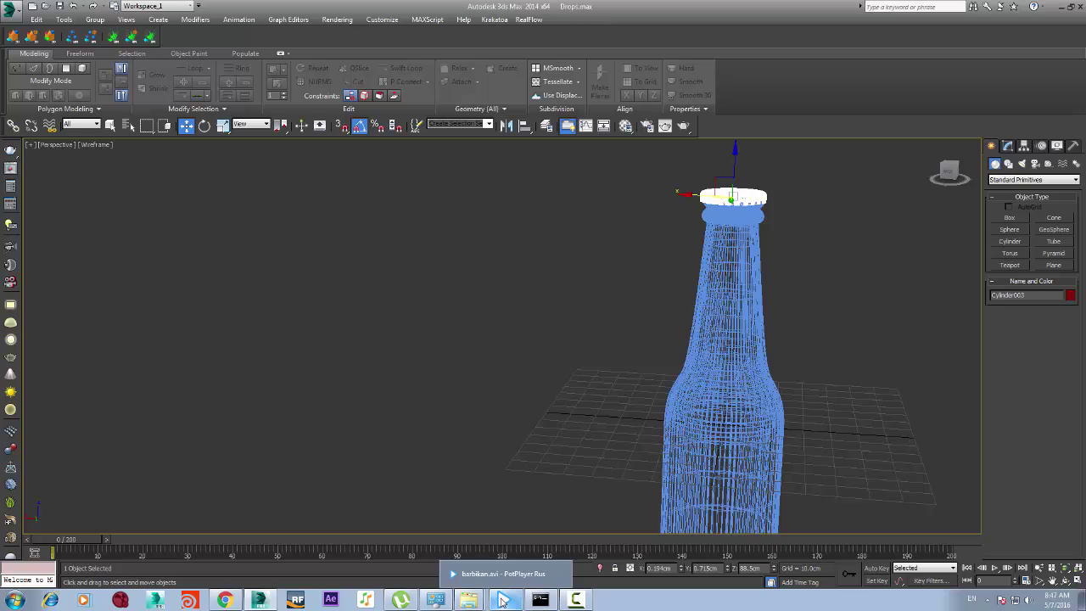
left_click(503, 600)
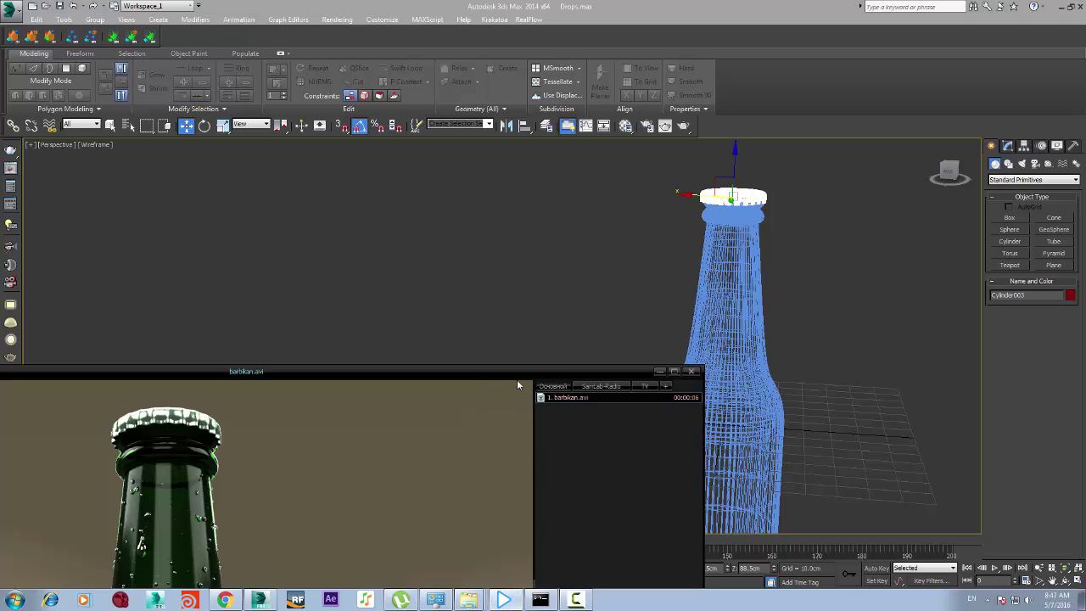
double_click(517, 377)
left_click(25, 564)
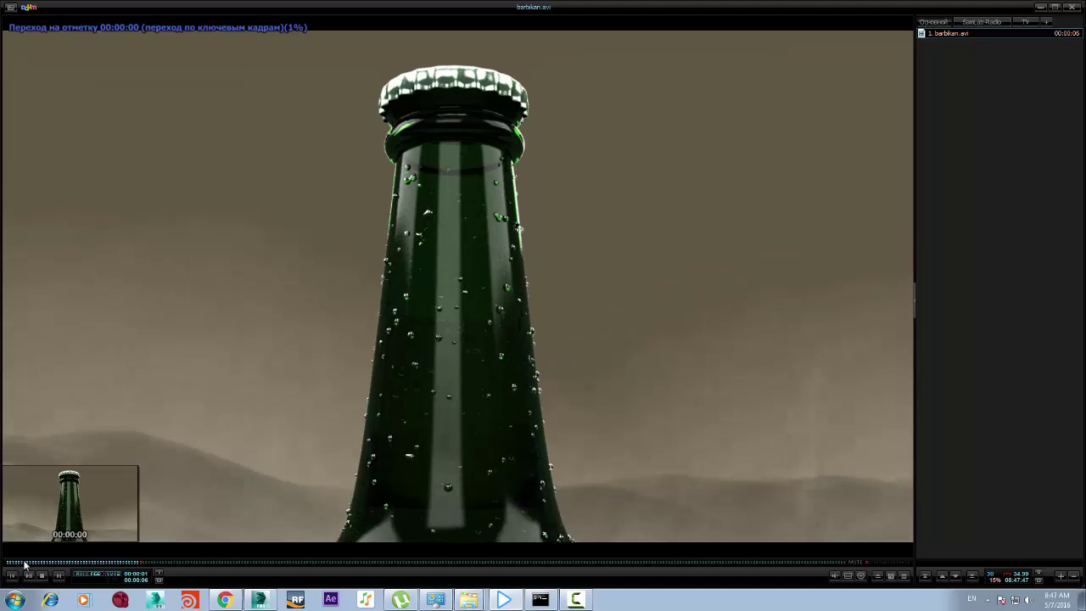
key("space")
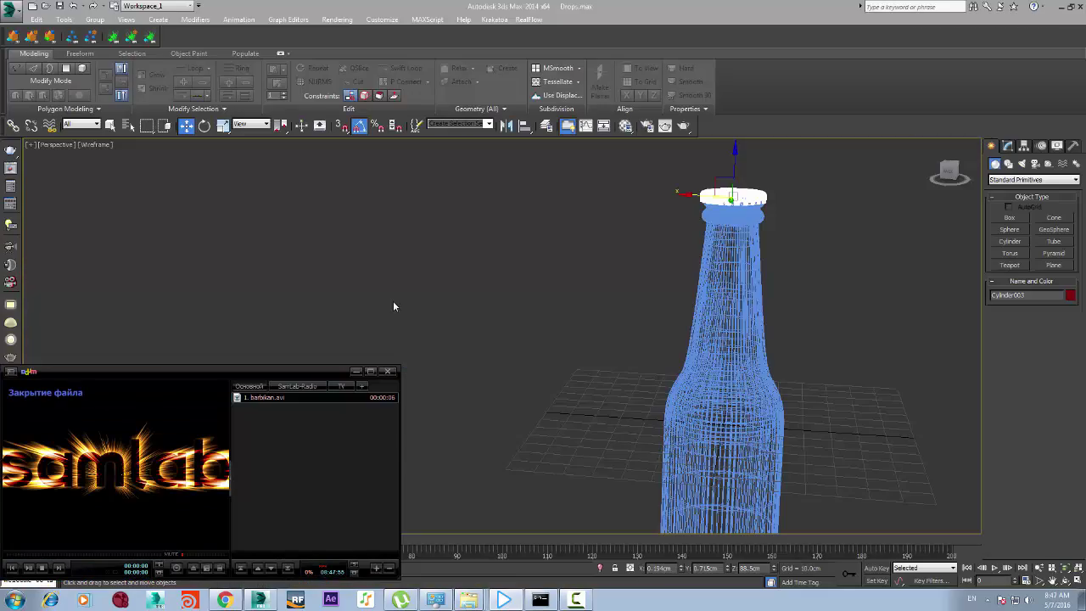
Switch to Chrome, load the artist's YouTube channel videos page in a new tab, and open the Coca Drop 1 video
left_click(225, 599)
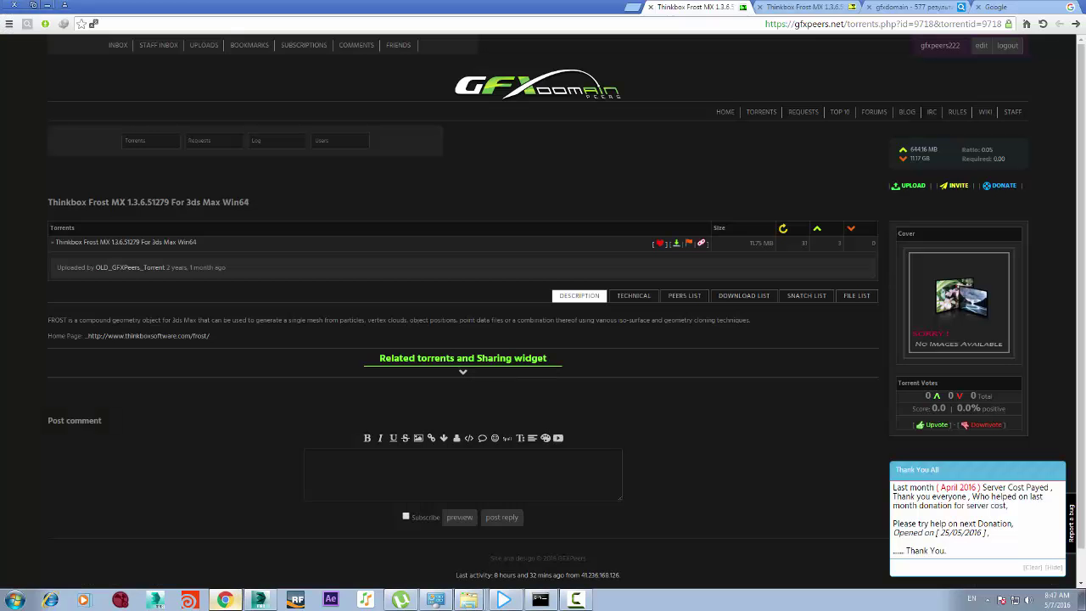
key("ctrl+t")
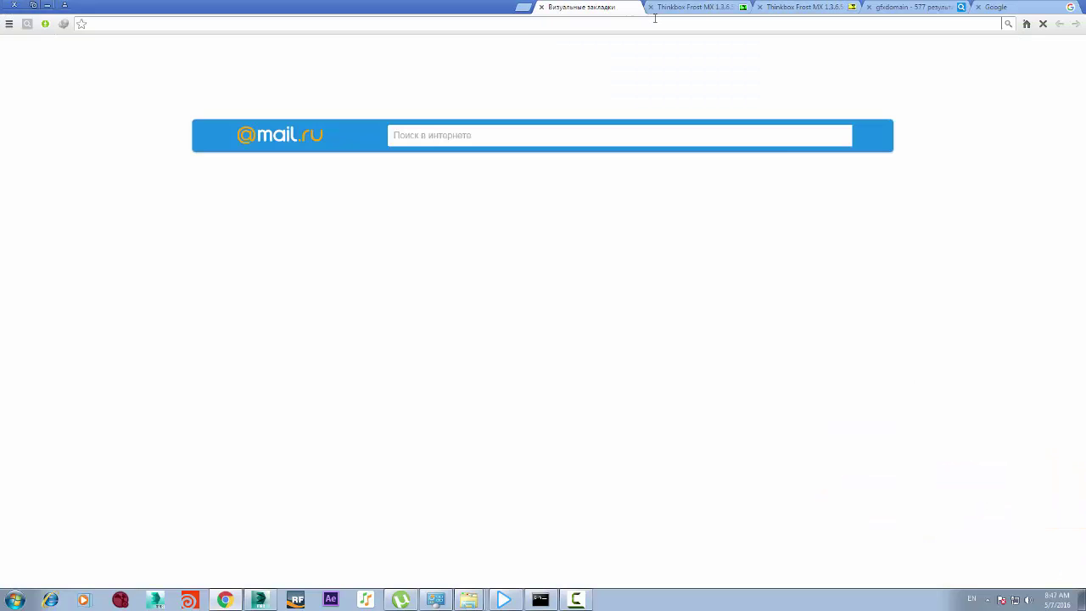
type("https://www.youtube.com/channel/UCBuzpaQAIypCAw8z_O5UTsQ/videos")
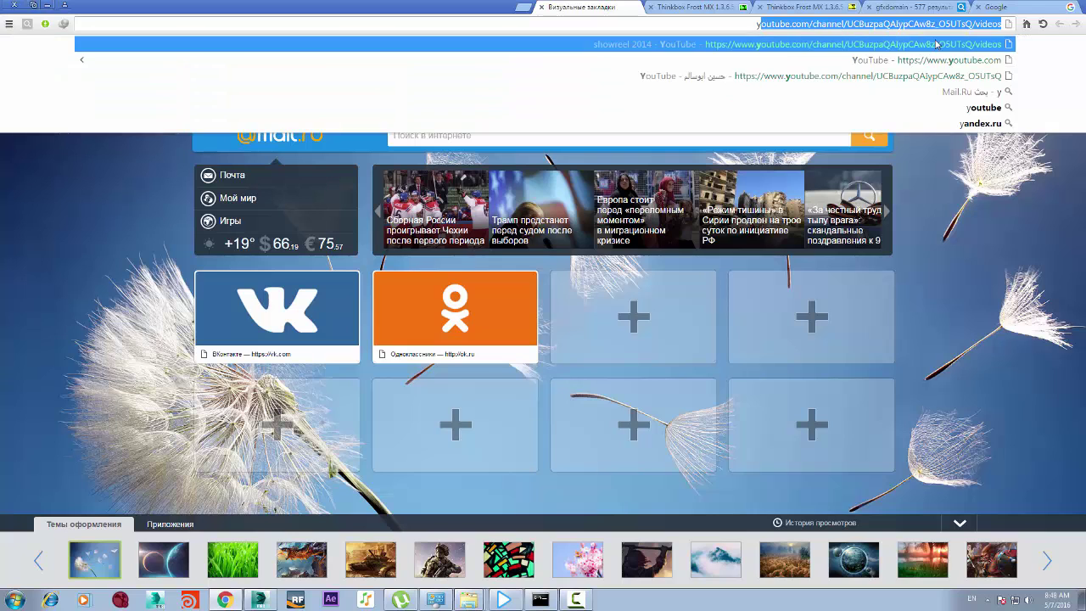
key("Return")
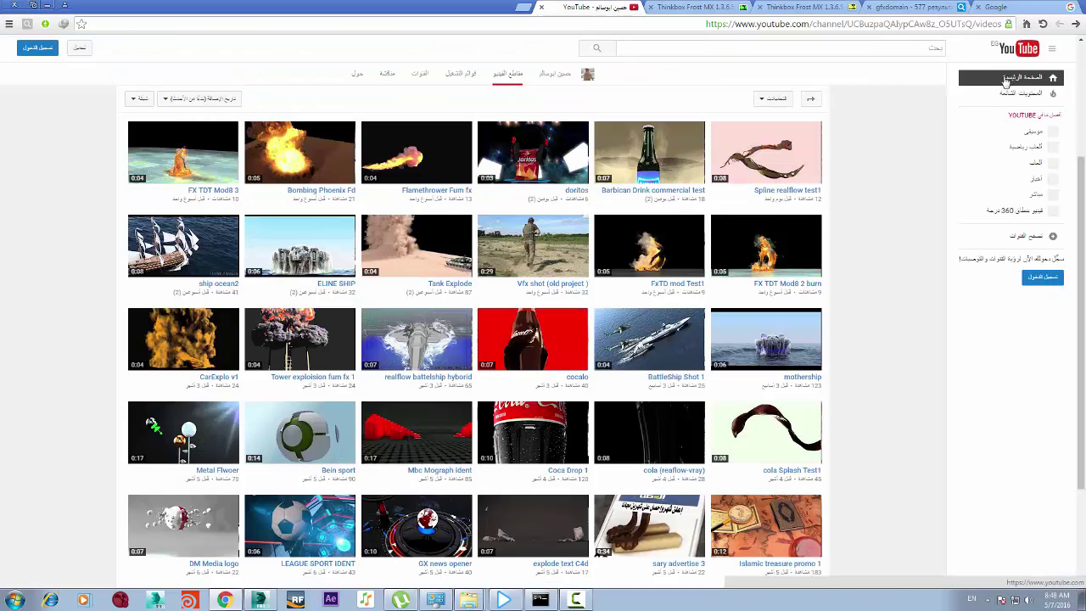
scroll(436, 193, "down", 2)
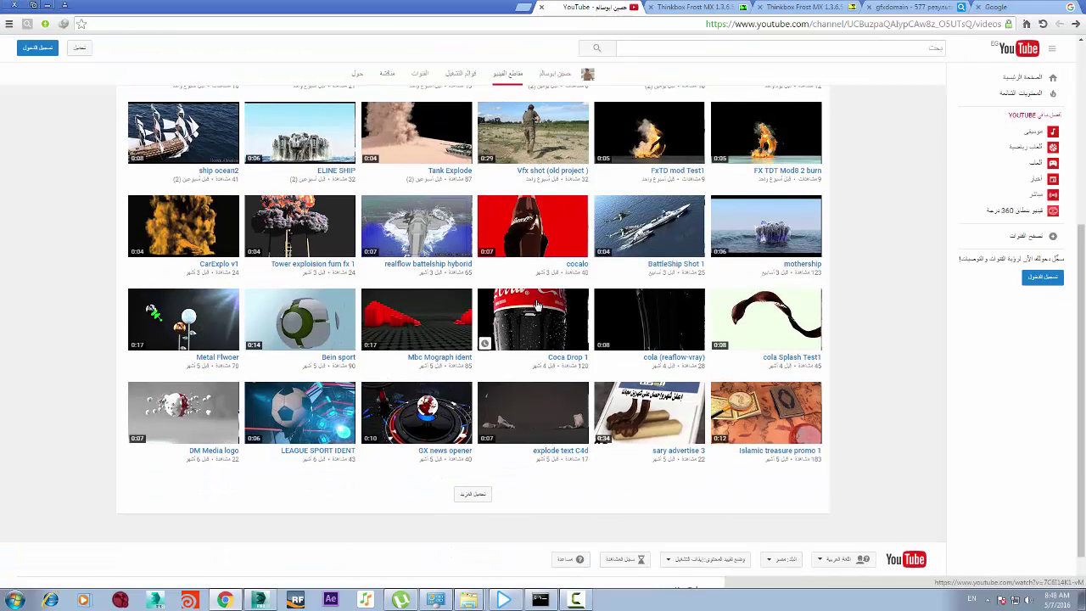
scroll(571, 334, "up", 2)
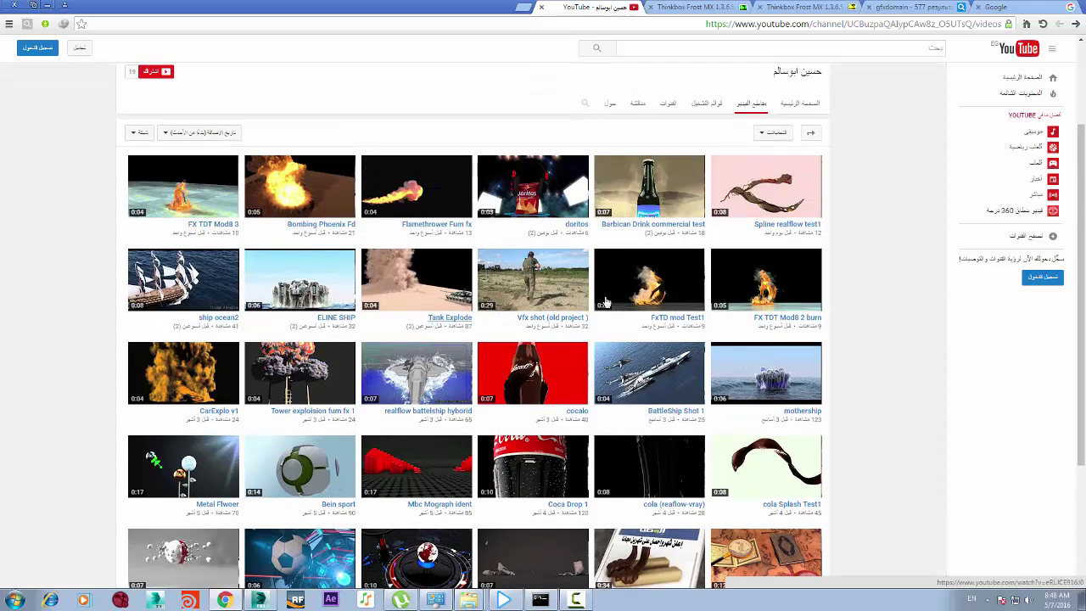
left_click(565, 466)
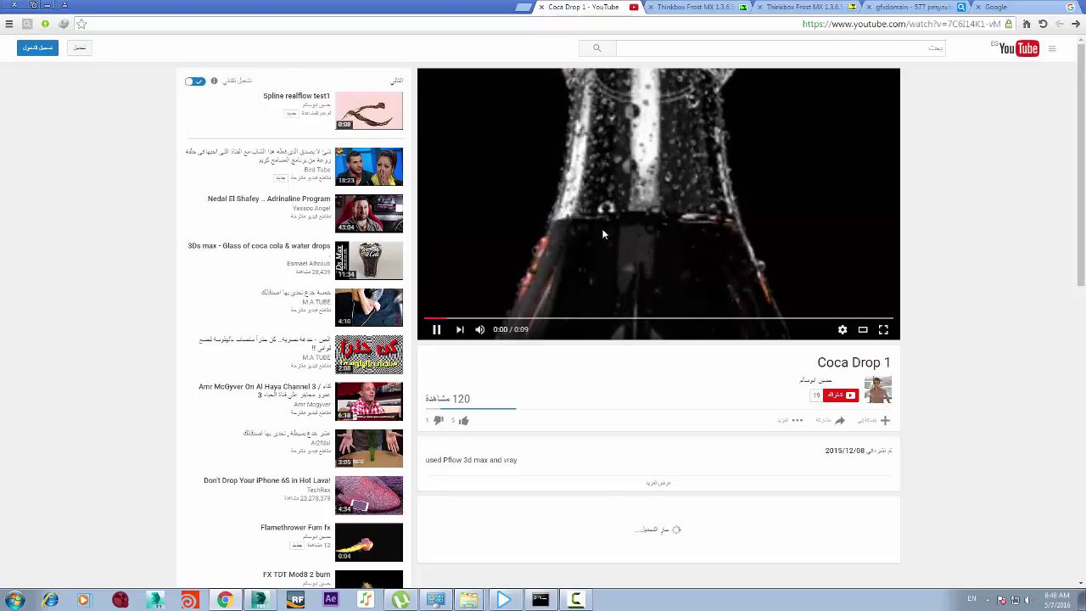
Watch Coca Drop 1 full screen to examine the water drops on the bottle, and return to the 3ds Max scene
double_click(602, 228)
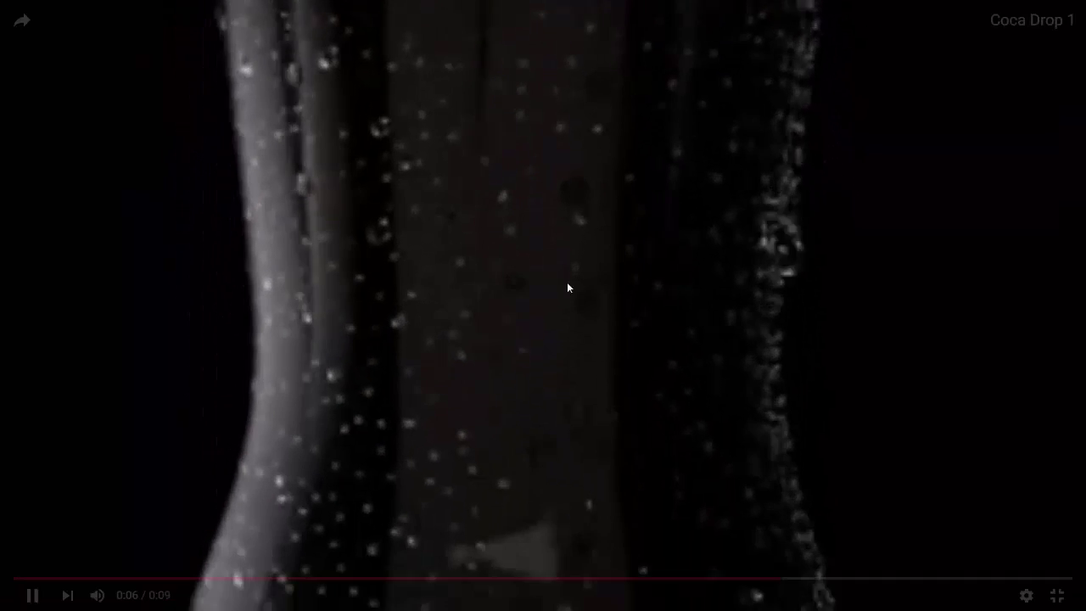
left_click(635, 100)
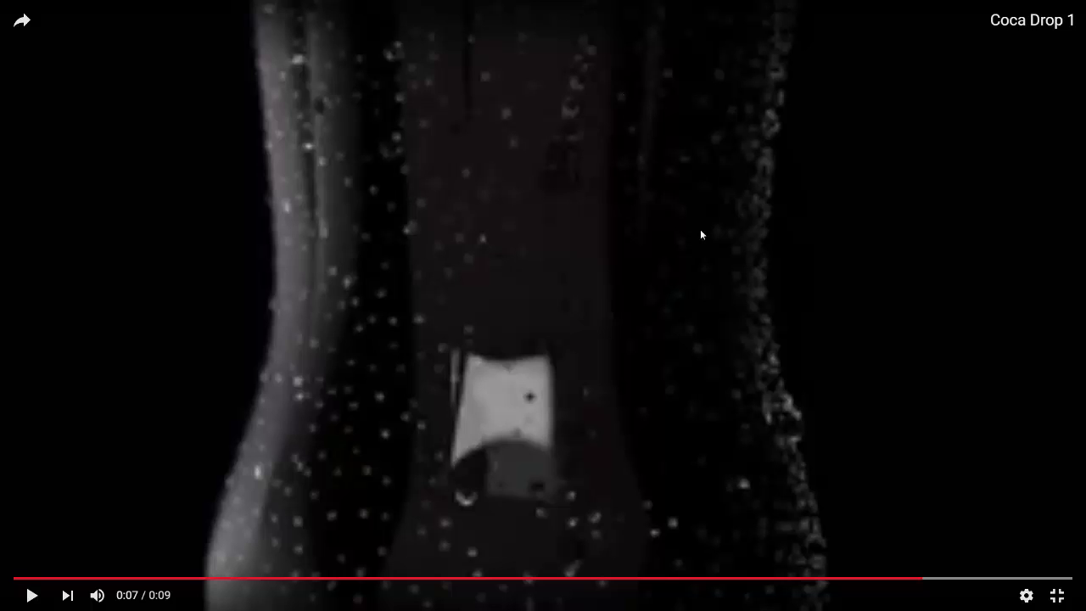
key("Escape")
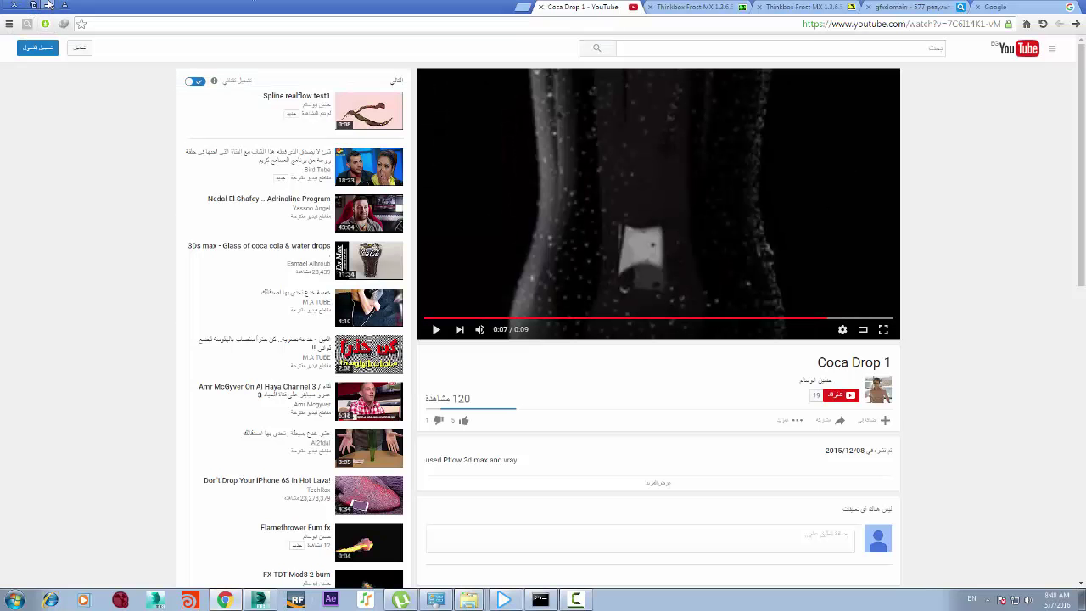
left_click(48, 5)
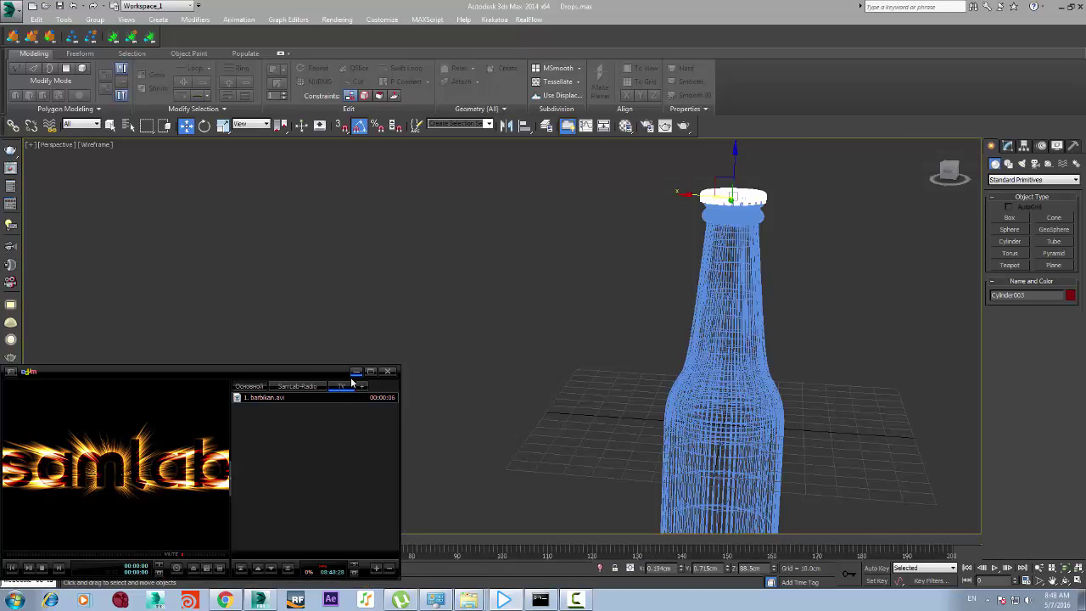
left_click(356, 371)
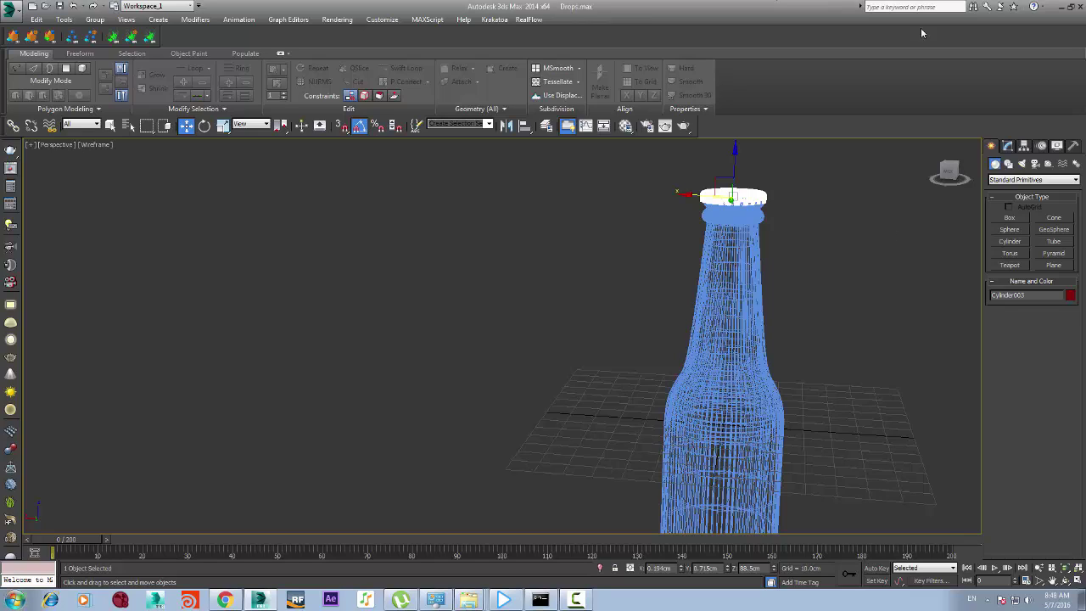
Create a PF Source emitter about 107 cm long and 20 cm wide beside the bottle and preview its emission
left_click(1066, 182)
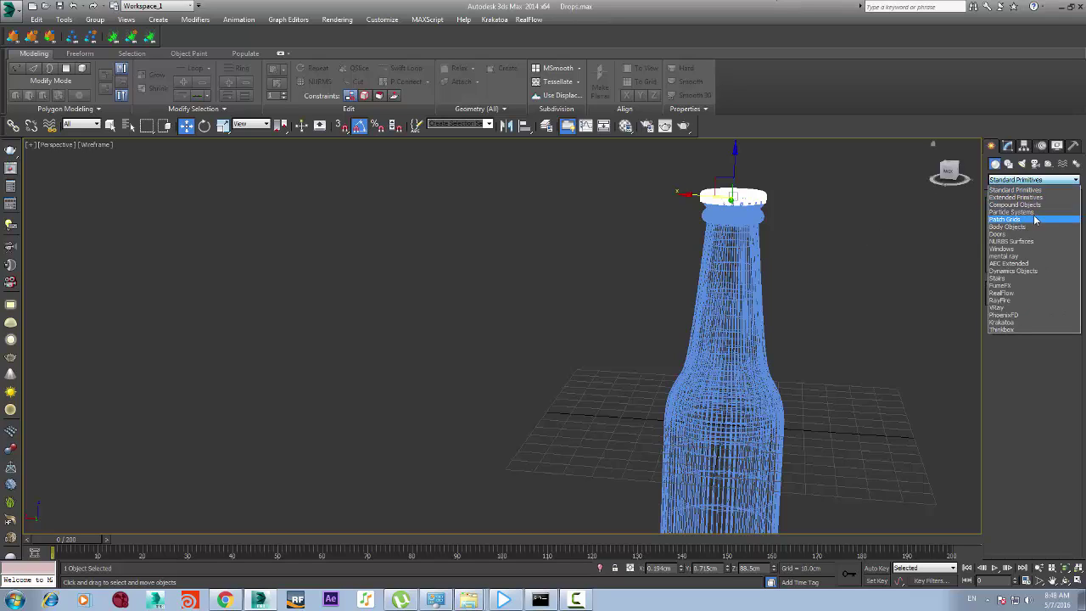
left_click(1033, 214)
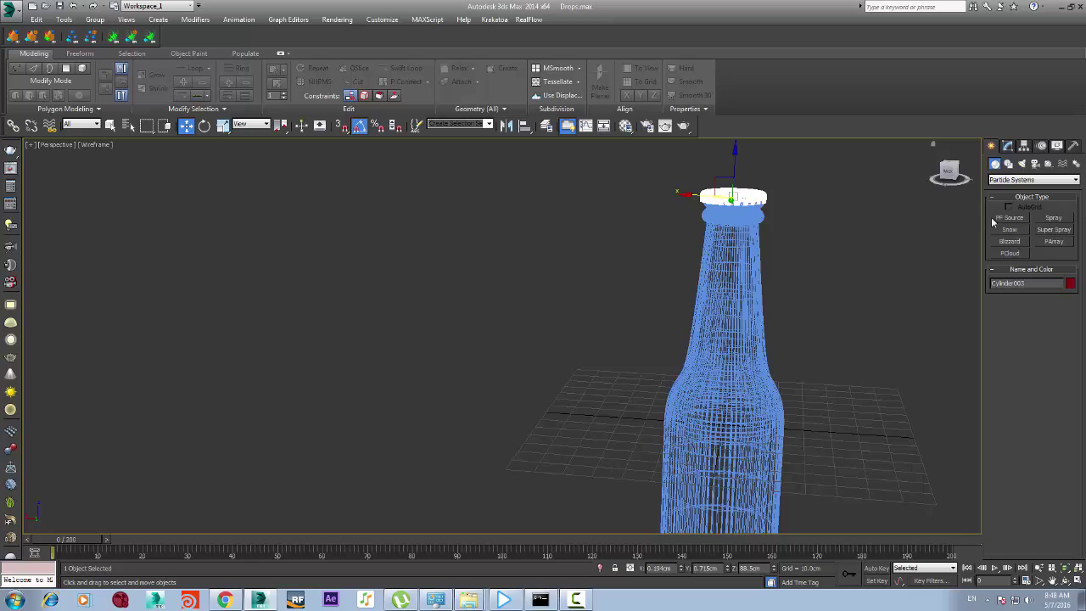
left_click(1008, 218)
left_click_drag(851, 400, 935, 497)
left_click_drag(87, 540, 209, 539)
left_click(1052, 582)
left_click_drag(721, 441, 465, 353)
mouse_move(63, 539)
left_mouse_down()
mouse_move(153, 544)
mouse_move(53, 533)
left_mouse_up()
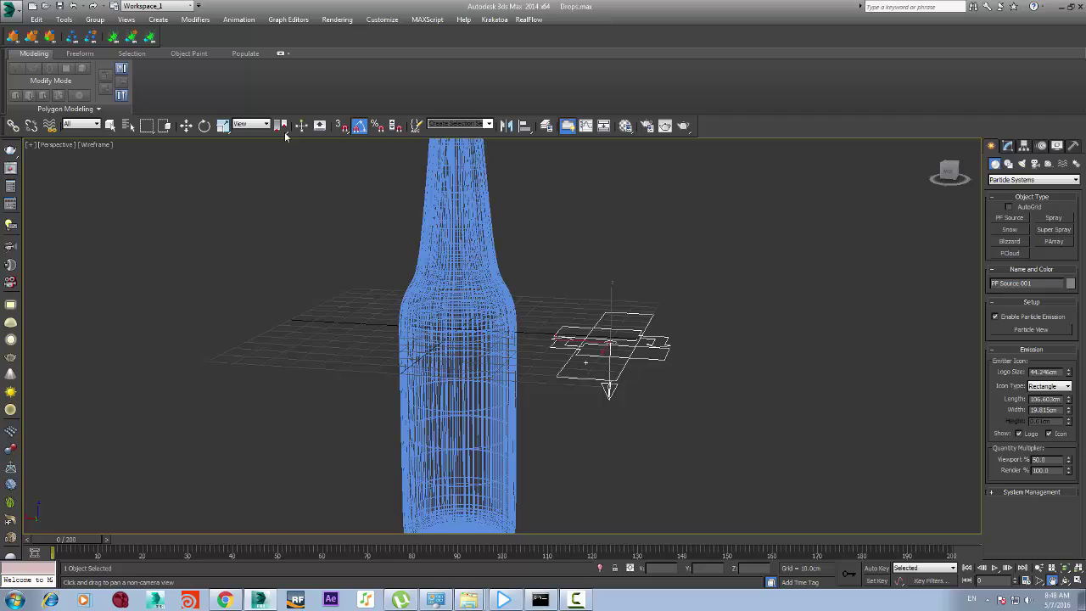
Open Particle View for the PF Source emitter and place its window clear of the bottle and emitter
left_click(186, 126)
left_click(1008, 146)
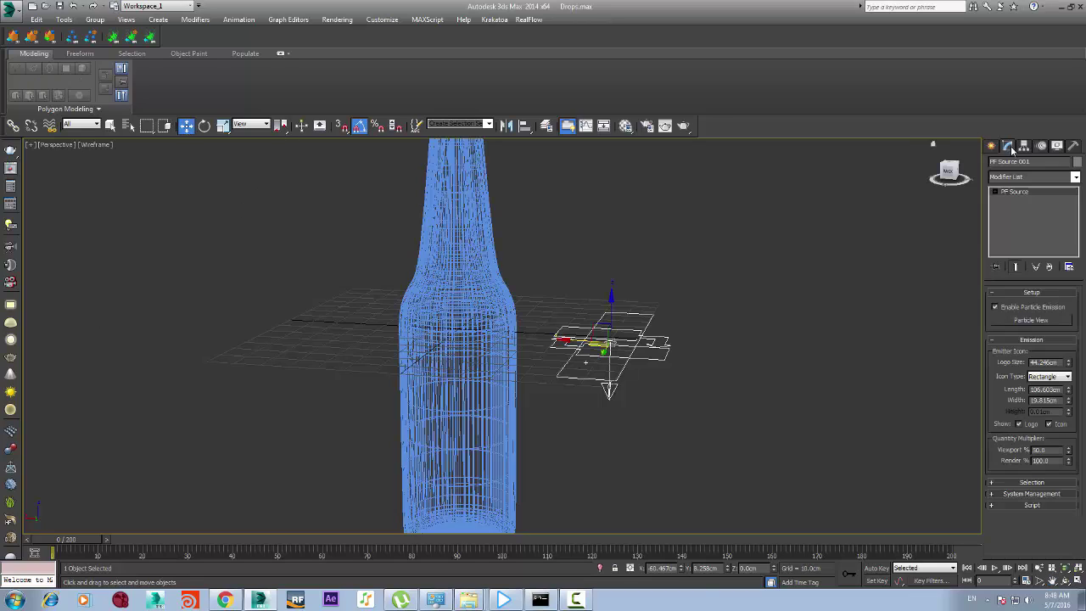
left_click(1023, 321)
left_click_drag(388, 434, 603, 62)
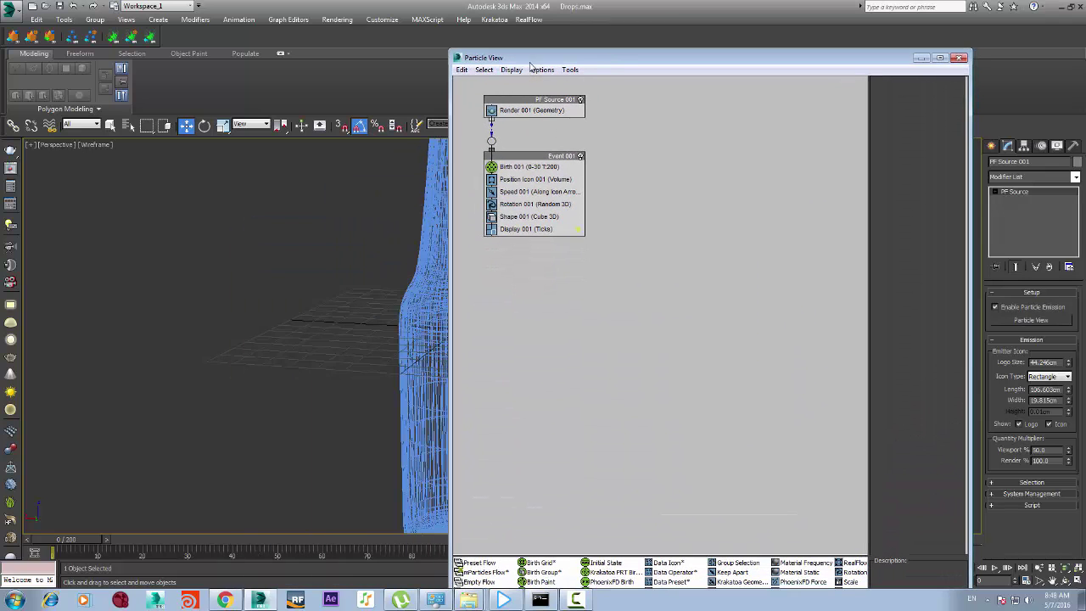
left_click_drag(530, 64, 834, 59)
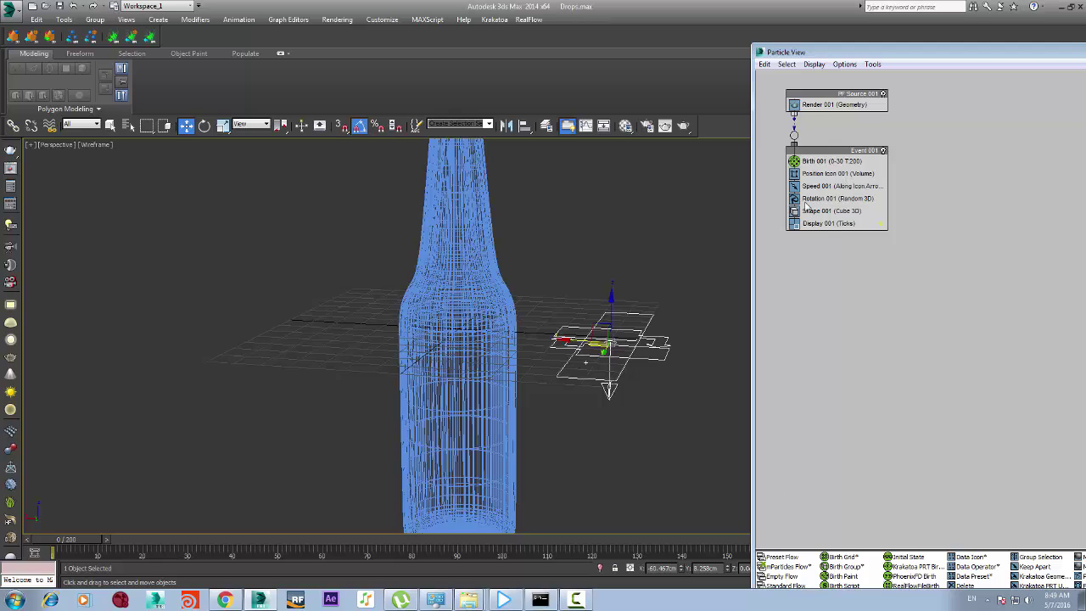
Set the Birth 001 operator's particle amount to 50
left_click(829, 161)
left_click_drag(83, 541, 118, 541)
left_click_drag(264, 563, 157, 566)
left_click_drag(1036, 57, 879, 110)
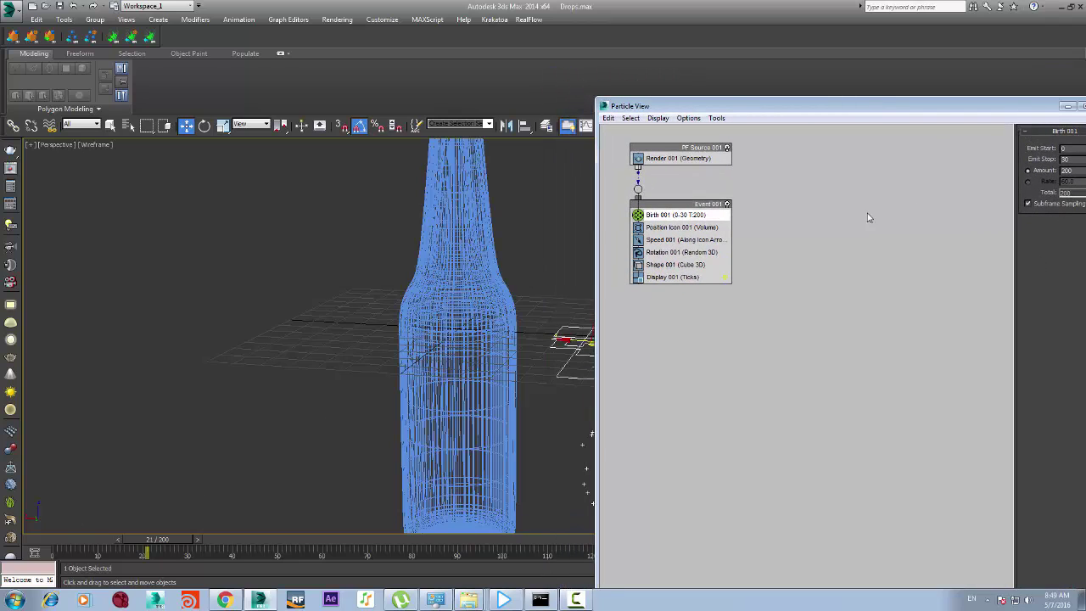
left_click_drag(1003, 105, 759, 213)
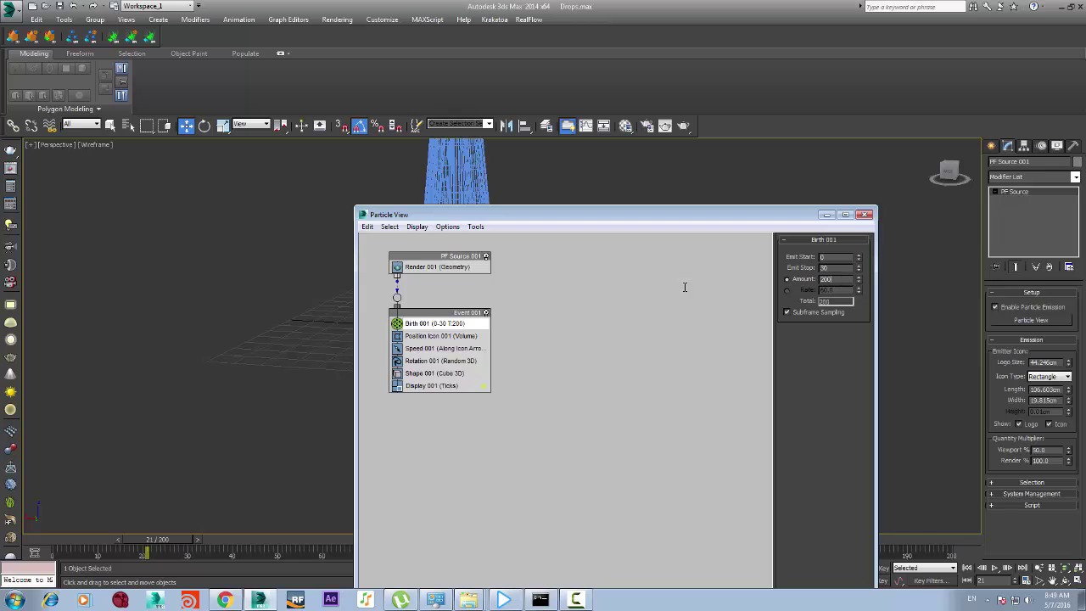
left_click_drag(685, 286, 712, 278)
left_click_drag(700, 217, 896, 199)
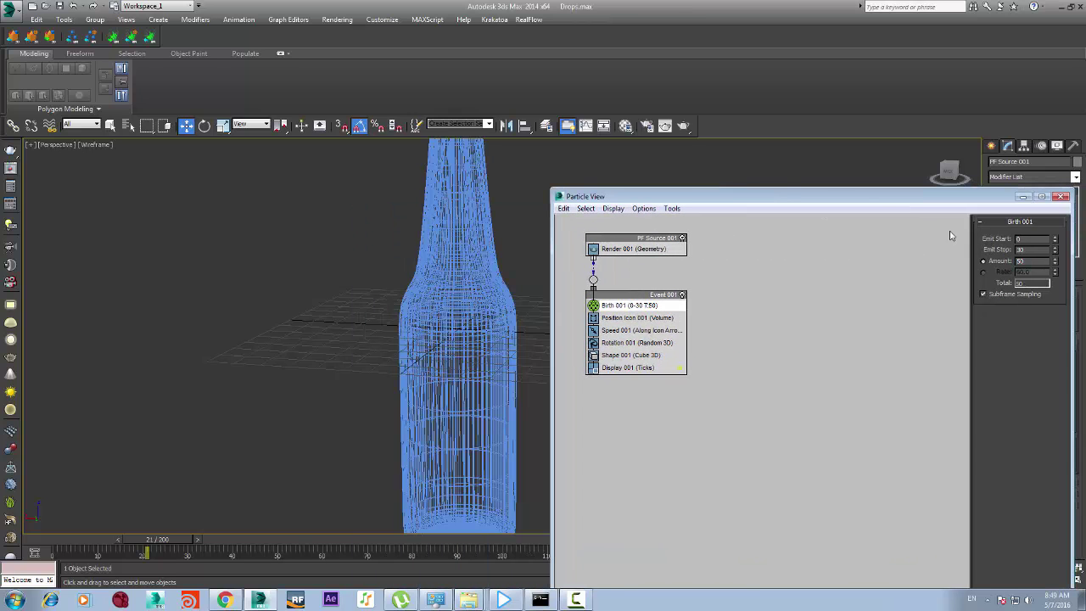
left_click_drag(787, 197, 964, 212)
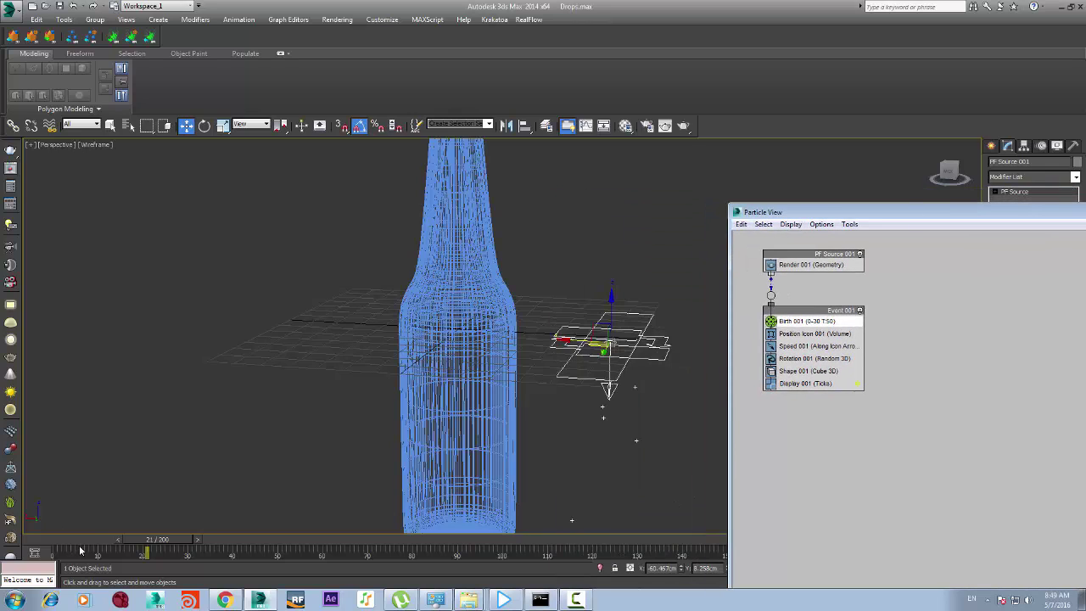
Preview the emission along the timeline and set the Birth 001 operator's Emit Stop to 50
left_click_drag(68, 547, 188, 539)
key("w")
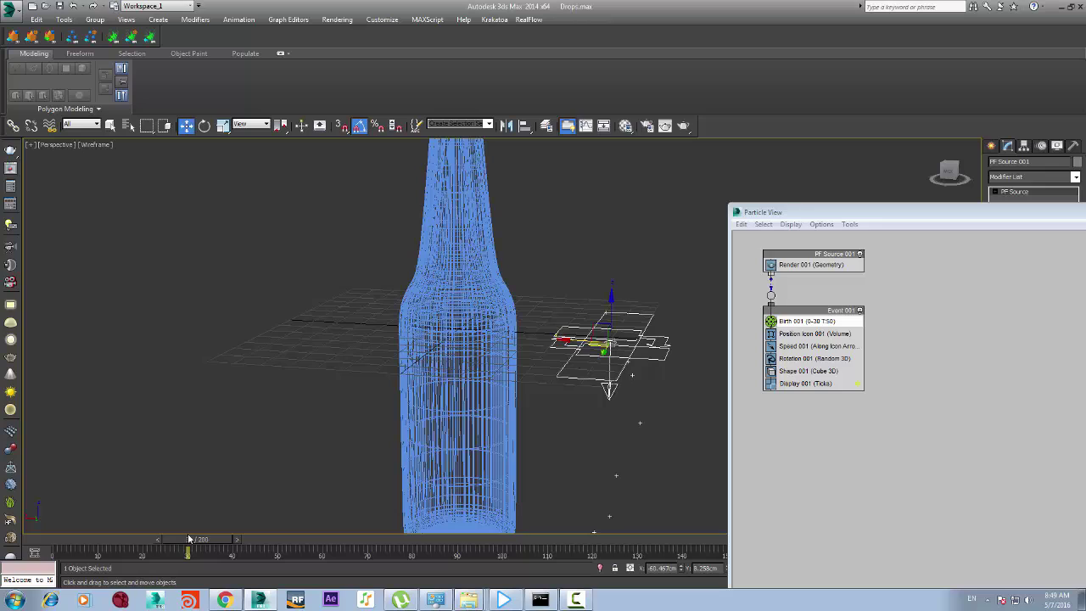
key("q")
mouse_move(204, 546)
left_mouse_down()
mouse_move(241, 541)
mouse_move(119, 541)
mouse_move(195, 540)
left_mouse_up()
key("w")
left_click_drag(896, 217, 19, 298)
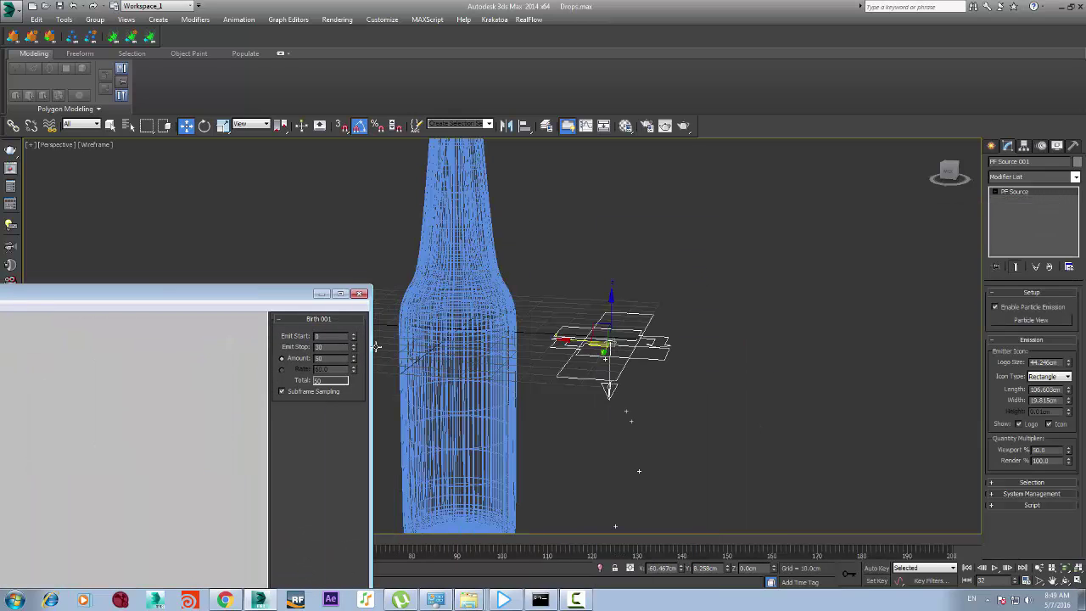
left_click_drag(322, 347, 246, 352)
type("5")
Scrub the timeline and examine how the emitted particles fall beside the whole bottle
left_click_drag(210, 303, 605, 509)
left_click_drag(96, 540, 148, 534)
left_click_drag(237, 534, 329, 534)
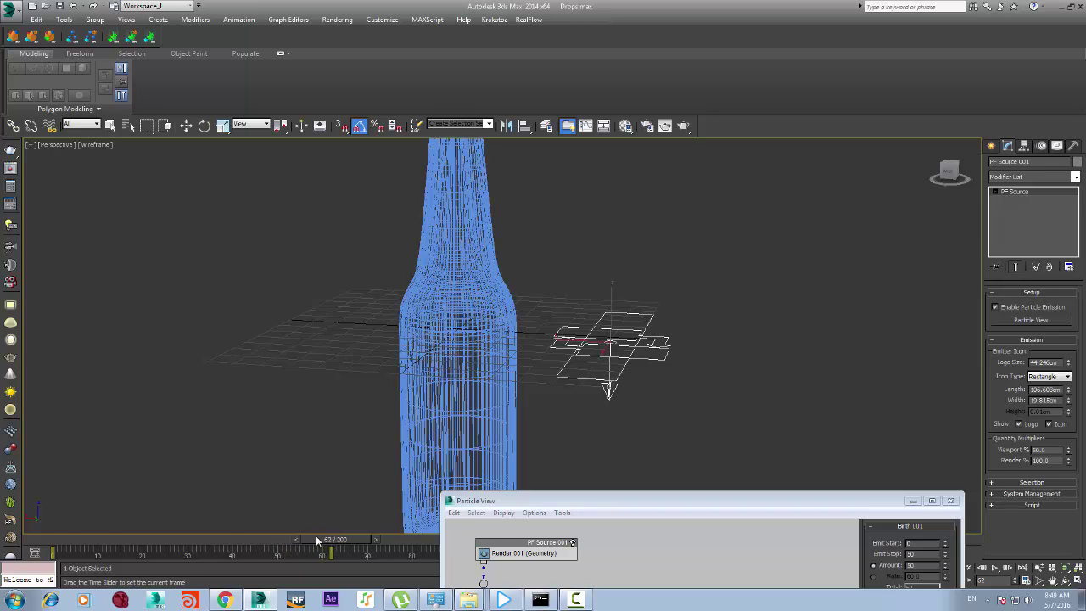
right_click(331, 534)
left_click_drag(609, 506, 948, 360)
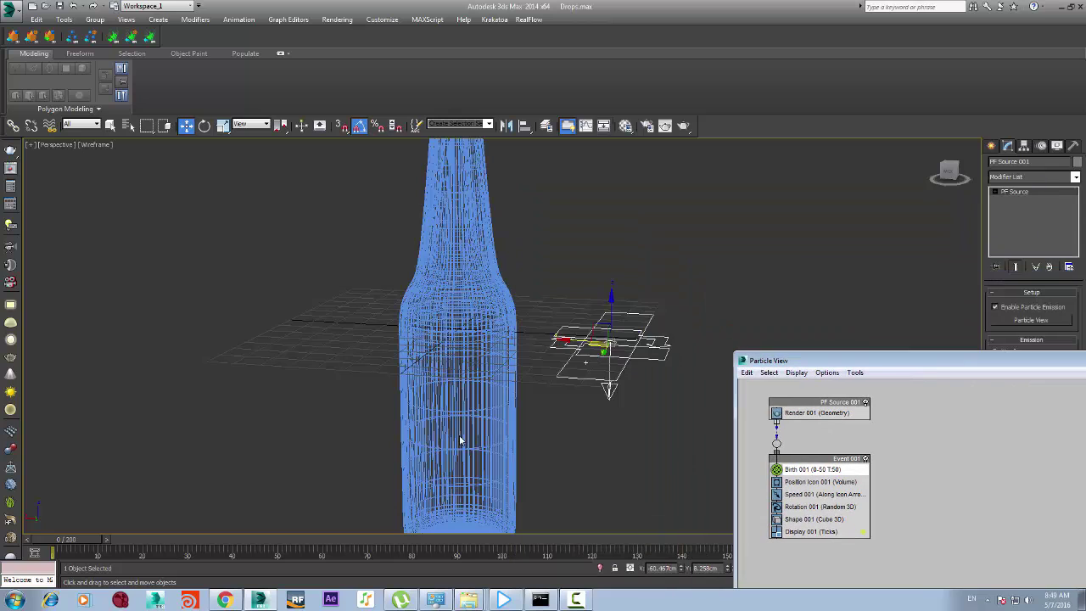
left_click_drag(75, 541, 209, 527)
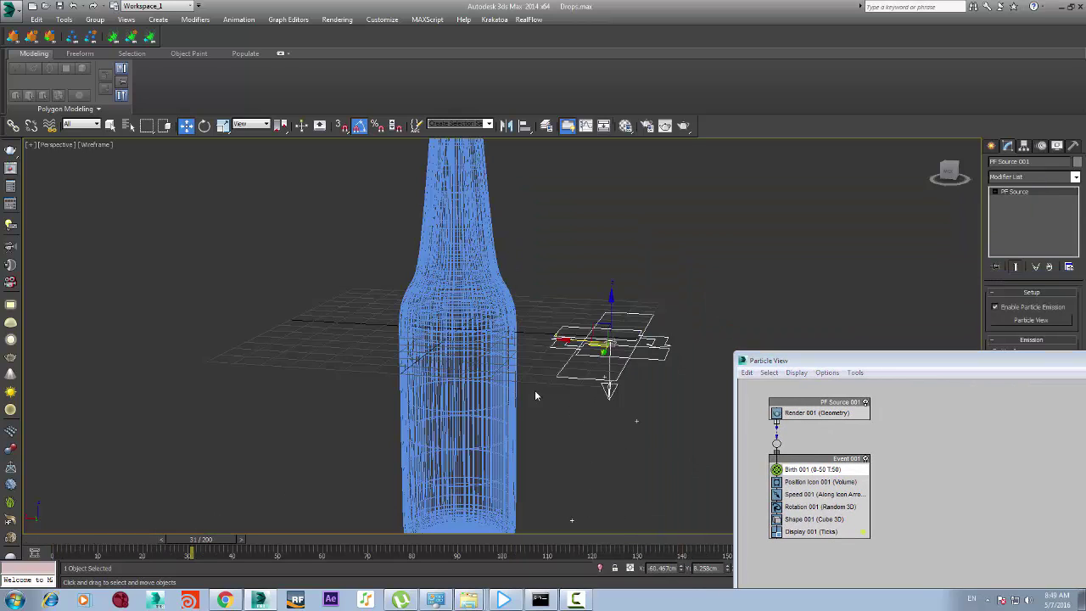
left_click(557, 395)
scroll(557, 395, "down", 5)
scroll(548, 461, "down", 5)
scroll(552, 481, "up", 8)
scroll(529, 363, "down", 5)
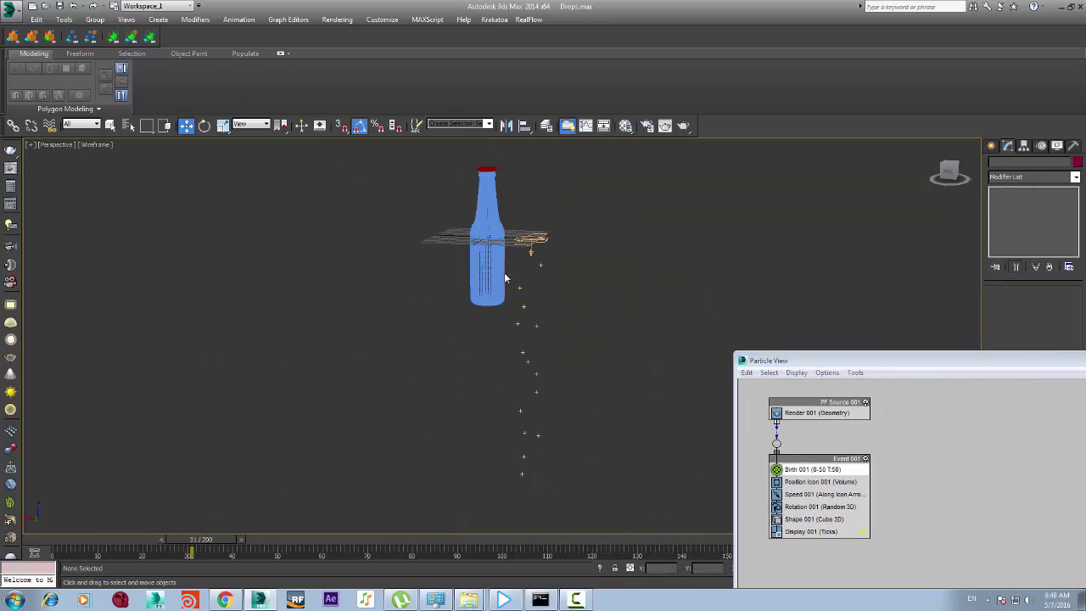
View the bottle from the left and front, and scrub the timeline to examine the particles falling from the emitter beside it
left_click(476, 195)
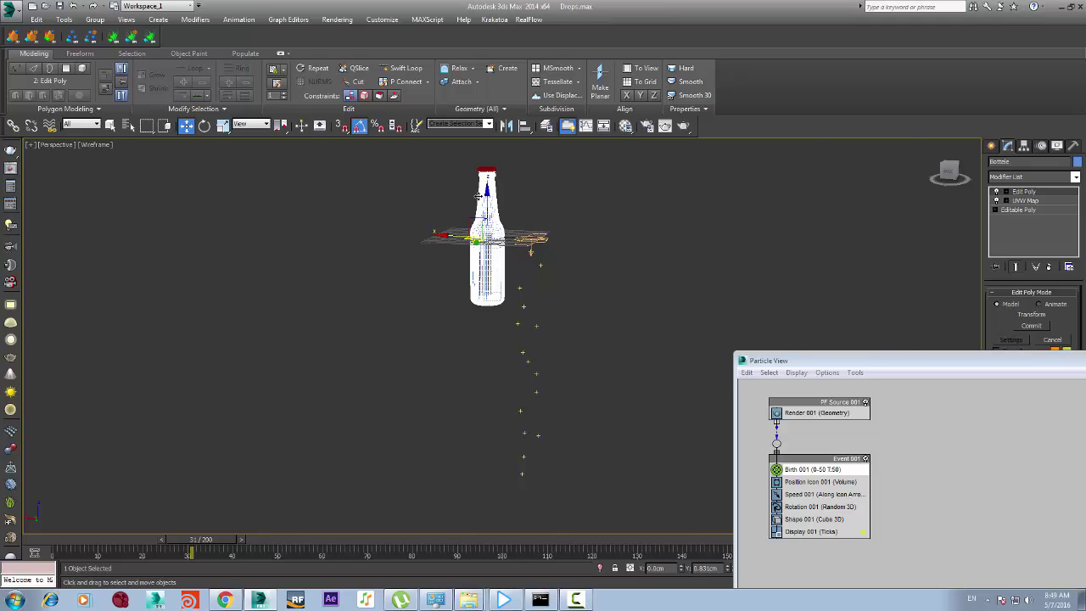
key("l")
left_click(689, 287)
scroll(689, 286, "down", 5)
scroll(654, 324, "up", 2)
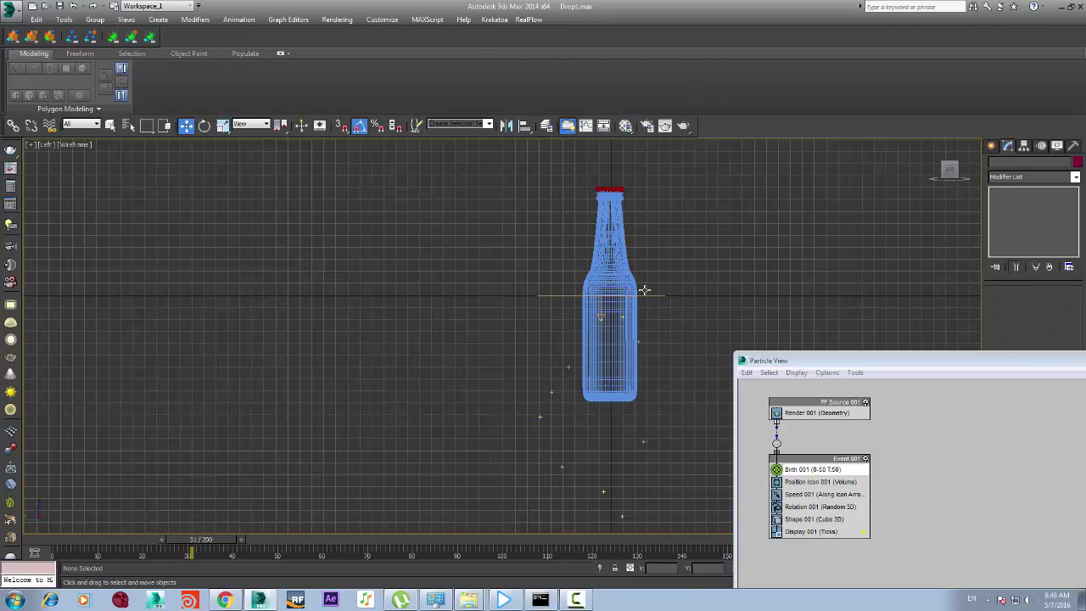
key("f")
left_click(502, 364)
scroll(404, 358, "up", 3)
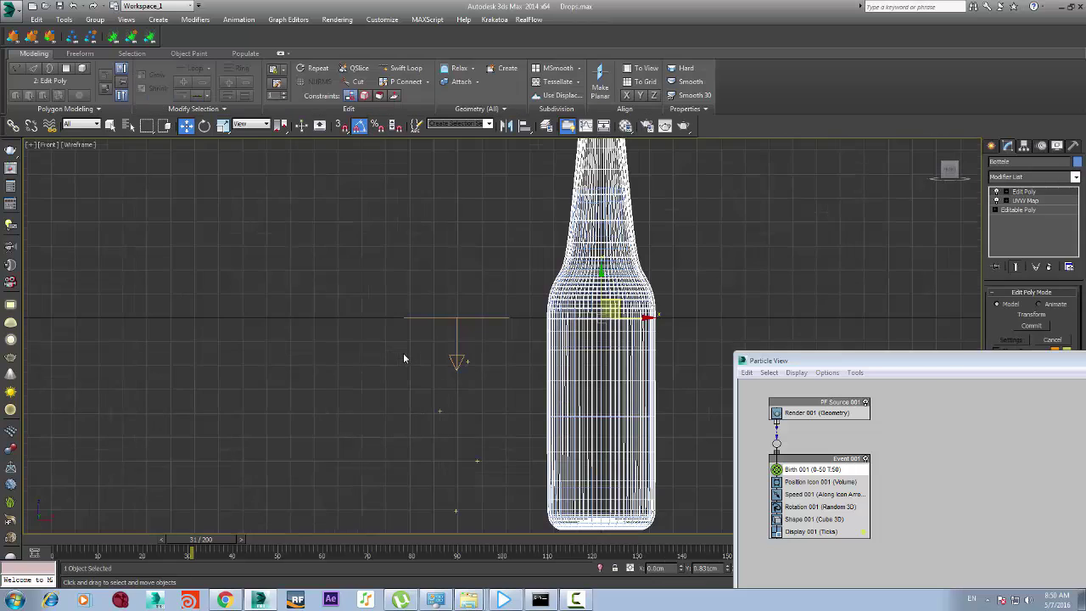
left_click_drag(201, 539, 152, 536)
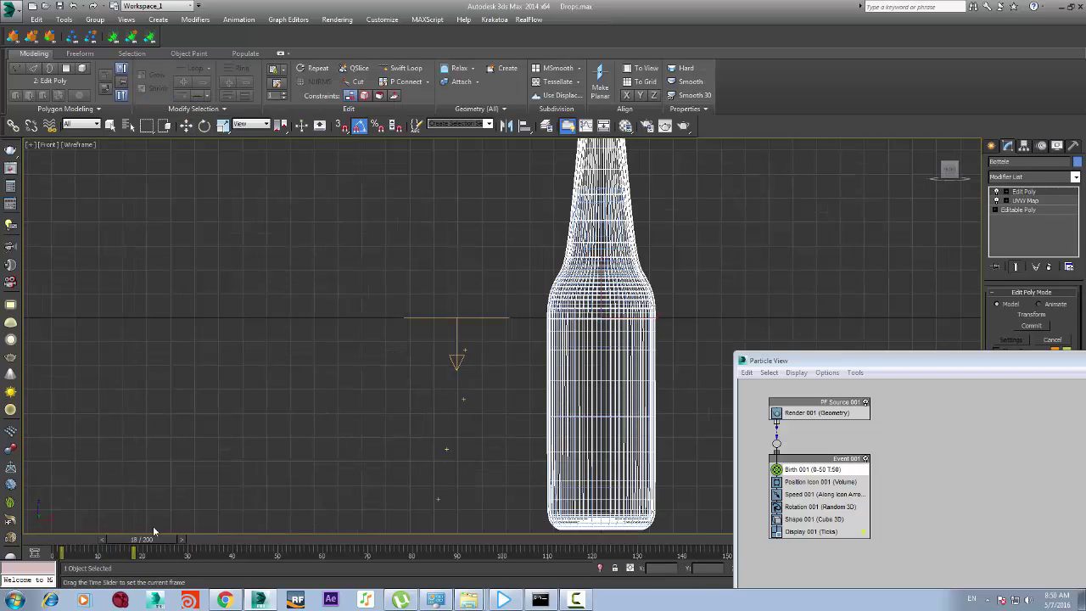
left_click(771, 201)
key("ctrl+z")
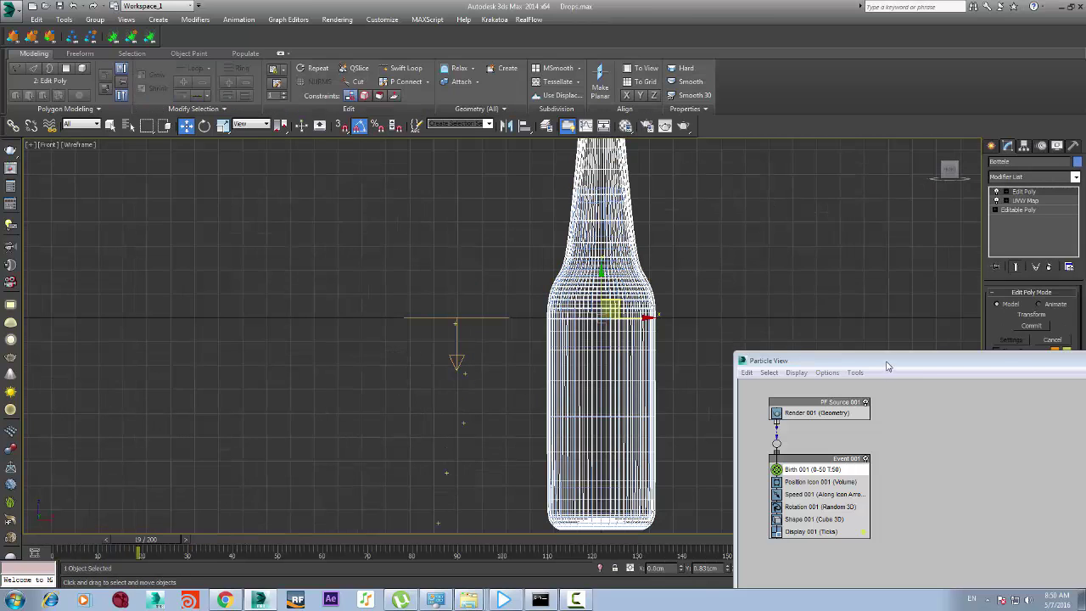
Replace the Position Icon 001 operator in Event 001 with a Position Object operator
left_click_drag(887, 365, 694, 27)
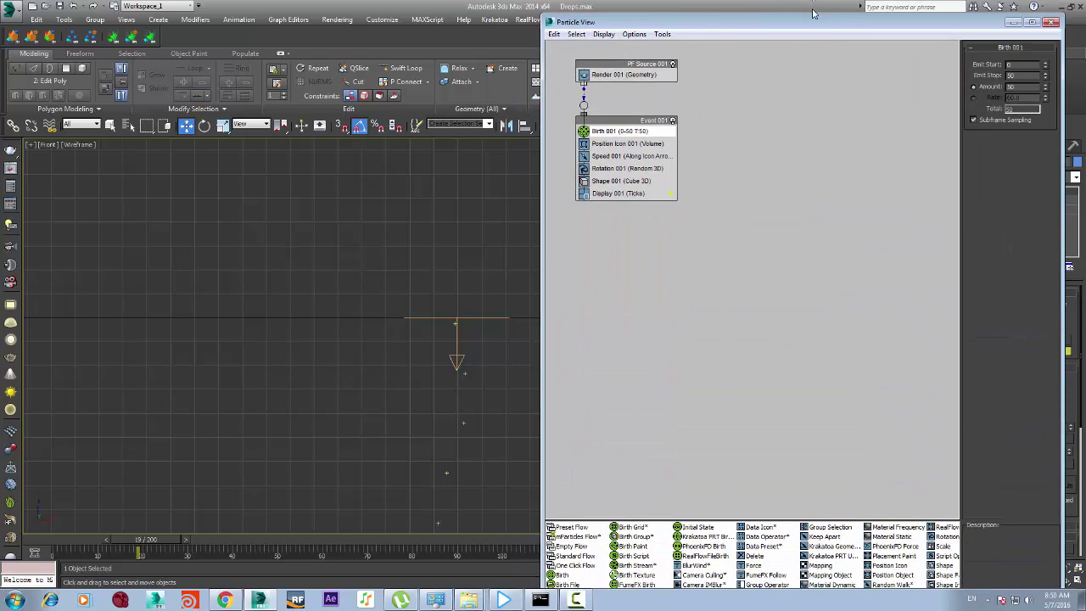
left_click_drag(811, 11, 805, 93)
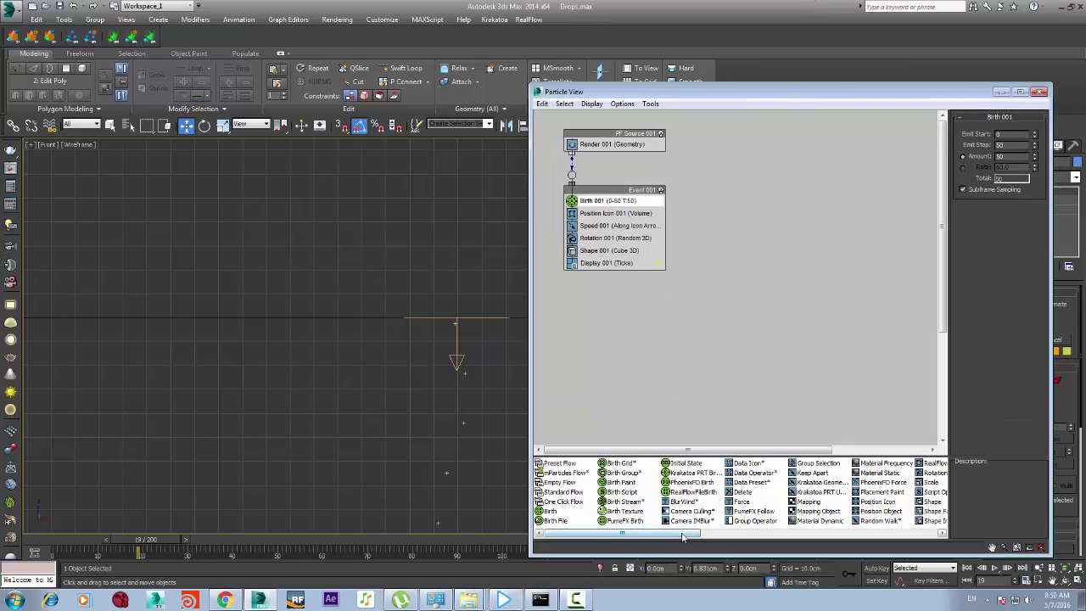
left_click_drag(697, 536, 735, 535)
left_click(754, 511)
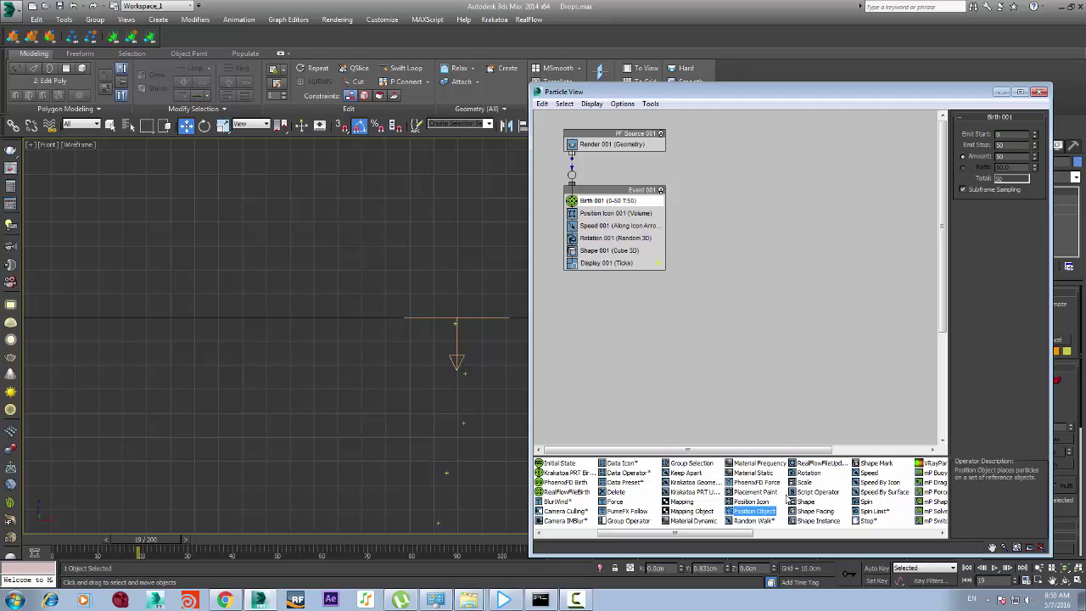
left_click(612, 214)
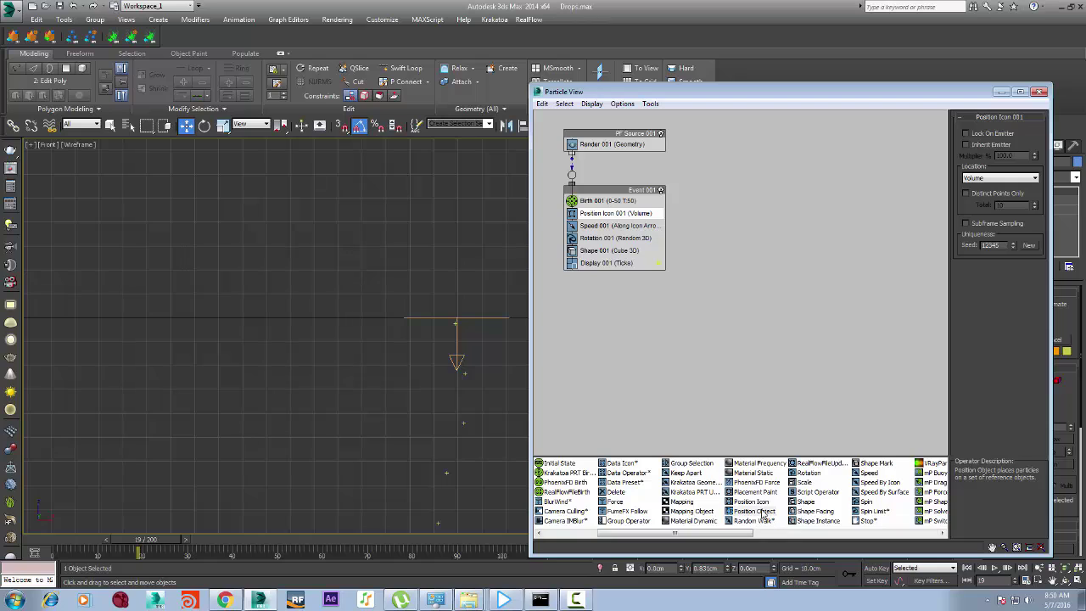
left_click(763, 512)
left_click_drag(763, 515, 660, 219)
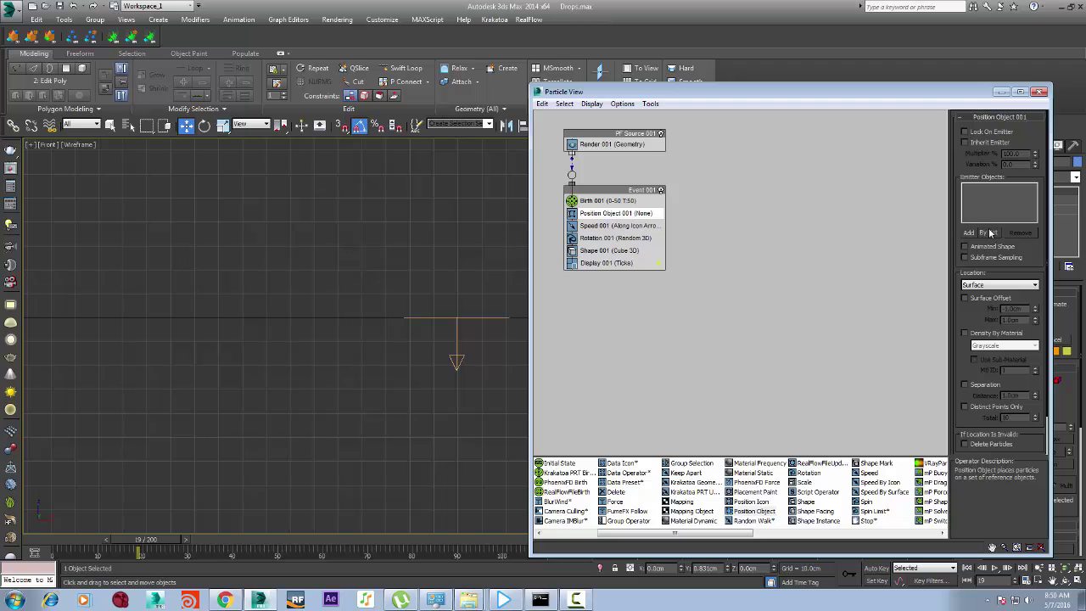
Add Bottele to the Position Object 001 operator's emitter objects and preview the emission along the timeline
left_click(987, 231)
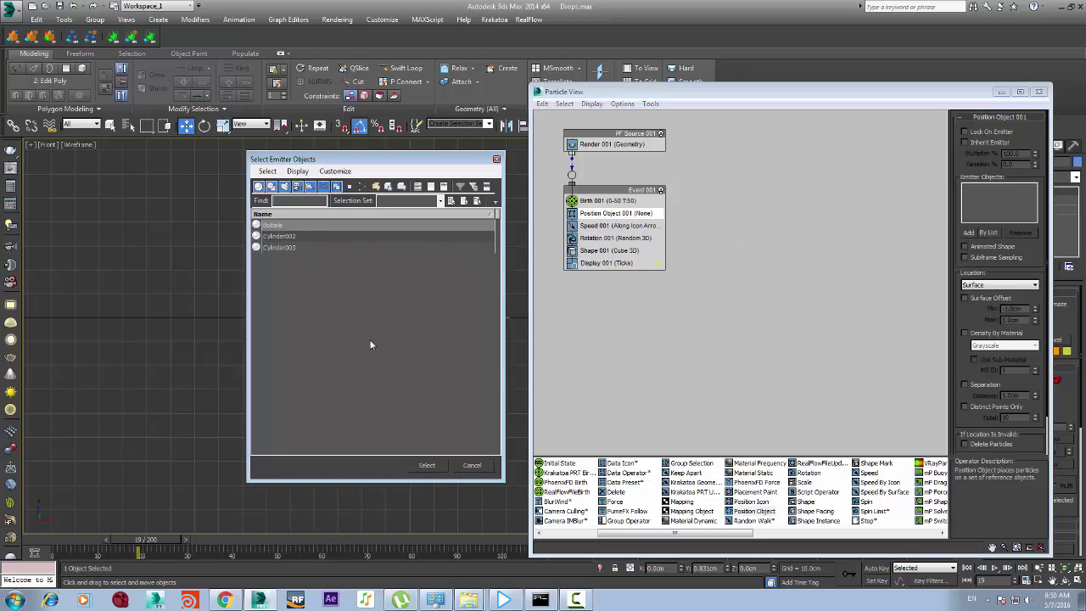
left_click(427, 465)
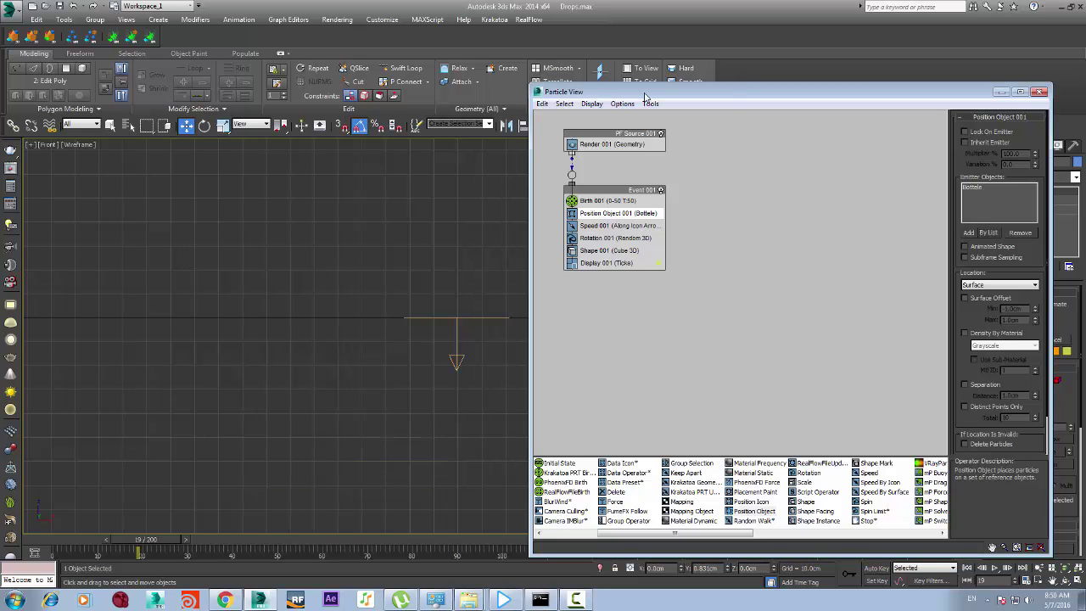
left_click_drag(645, 96, 144, 96)
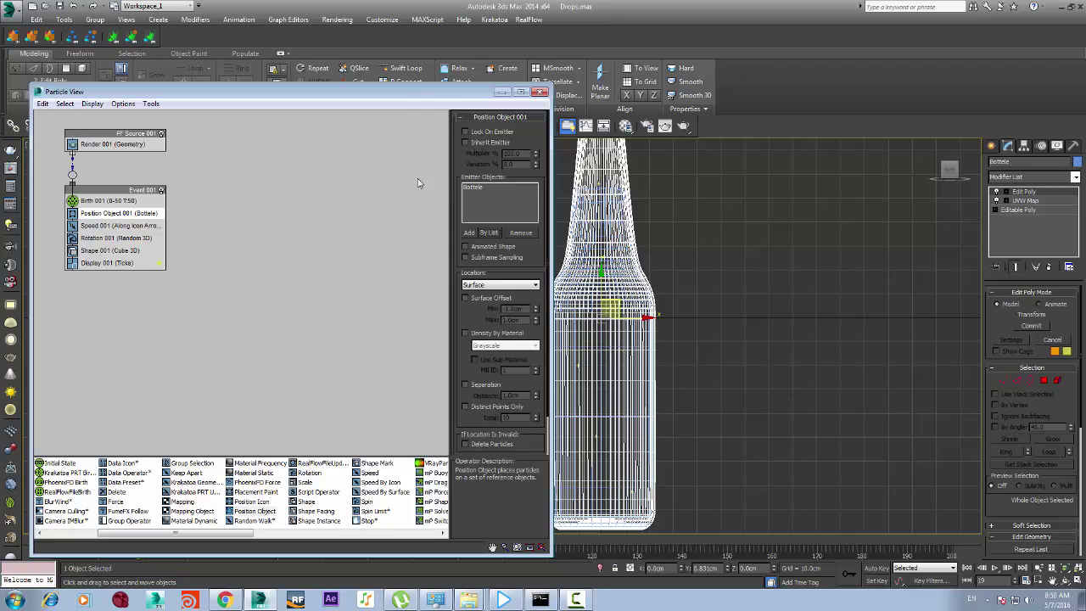
left_click_drag(427, 96, 1017, 409)
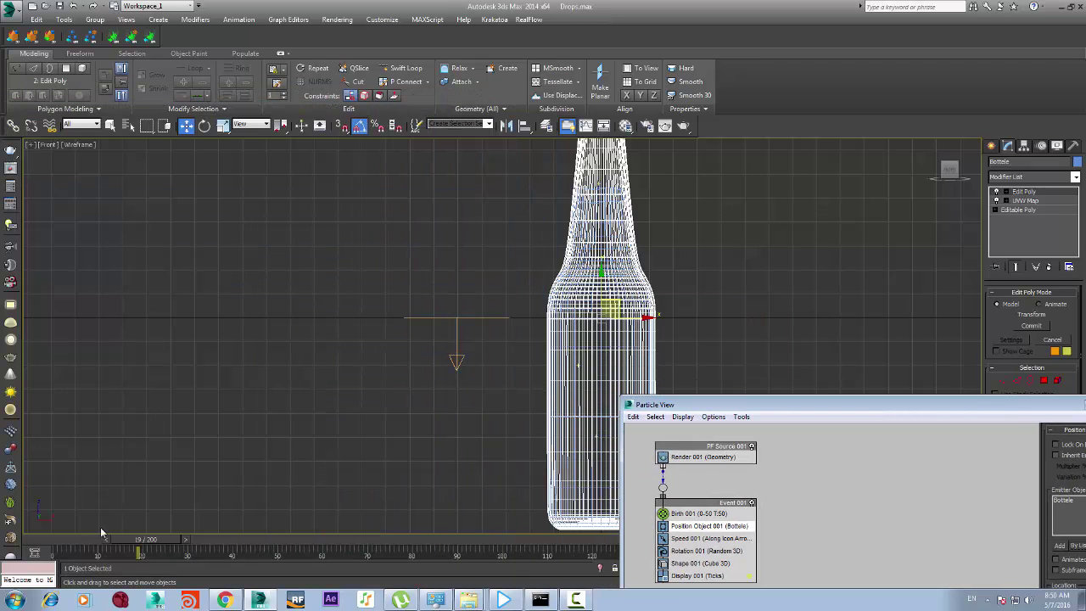
left_click(337, 342)
scroll(337, 343, "down", 2)
scroll(550, 246, "up", 1)
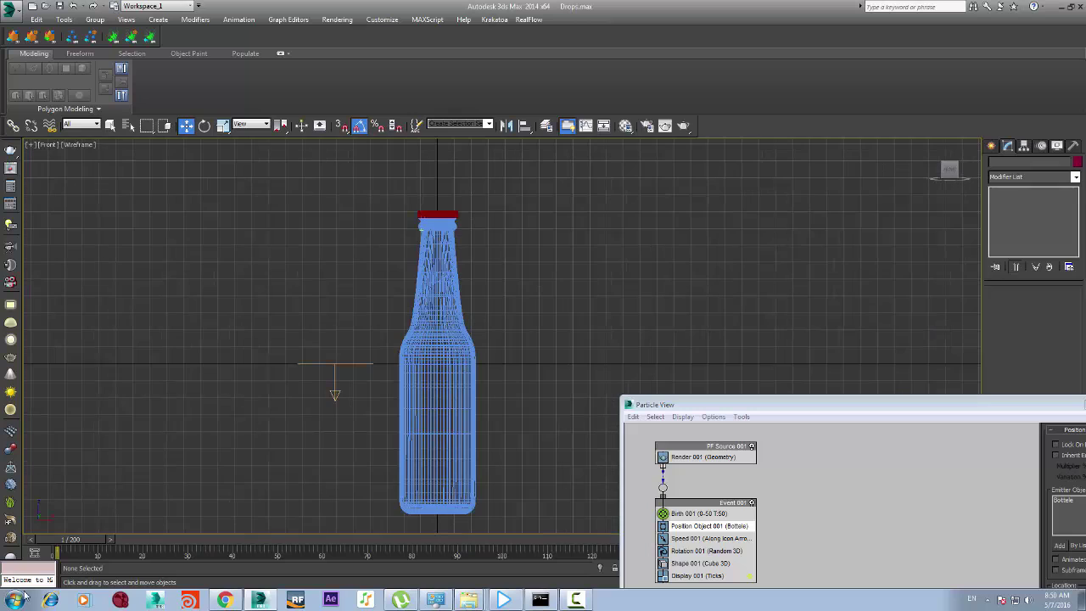
left_click_drag(61, 542, 82, 520)
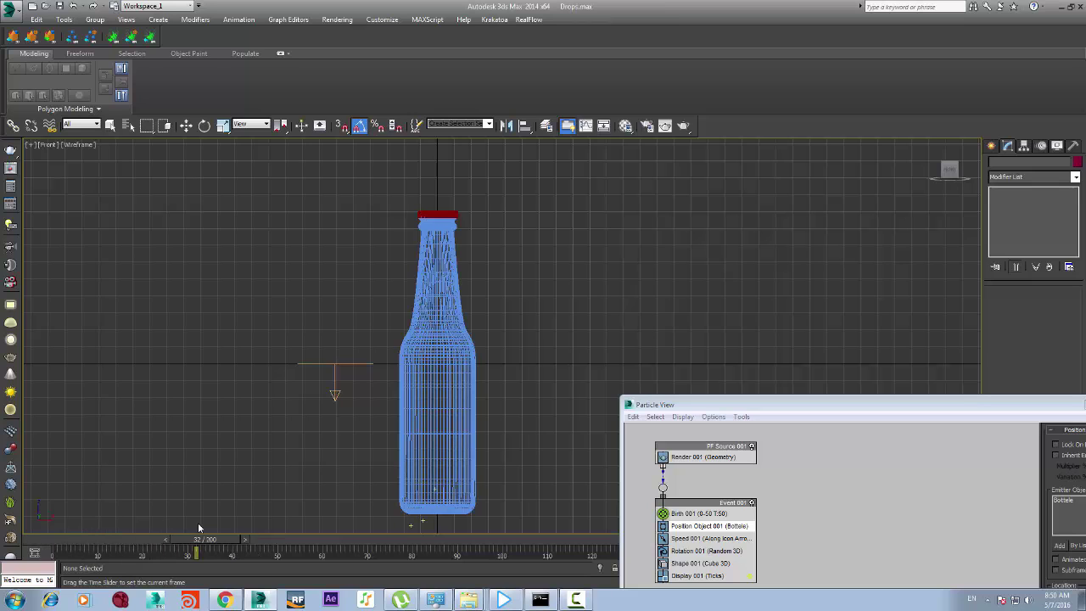
left_click_drag(197, 528, 169, 522)
key("w")
Replace the Speed 001 operator with a Speed By Surface operator and add Bottele as its surface geometry
left_click(787, 405)
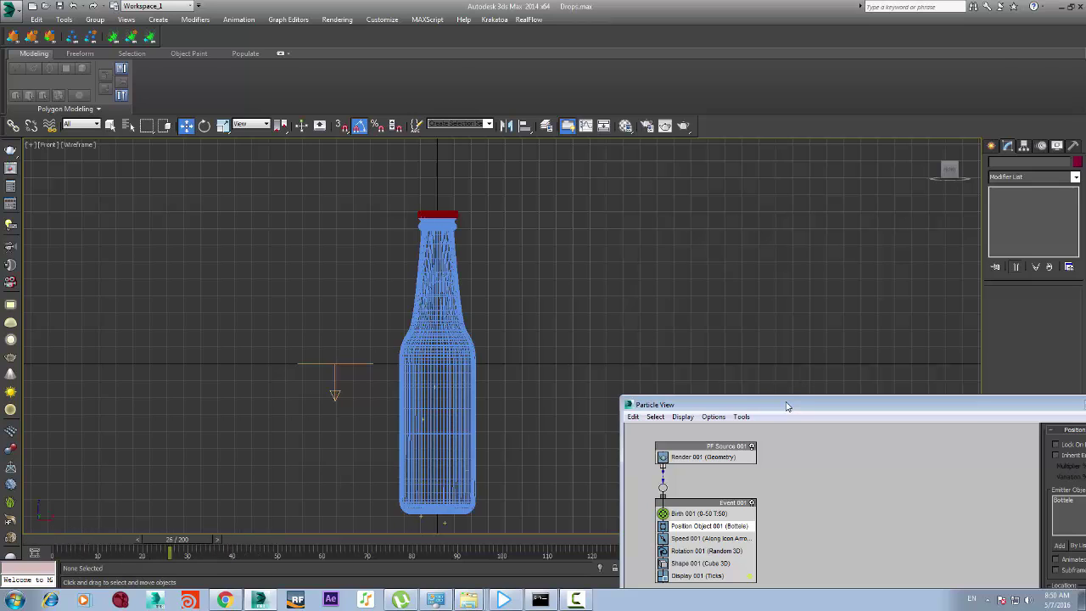
double_click(787, 406)
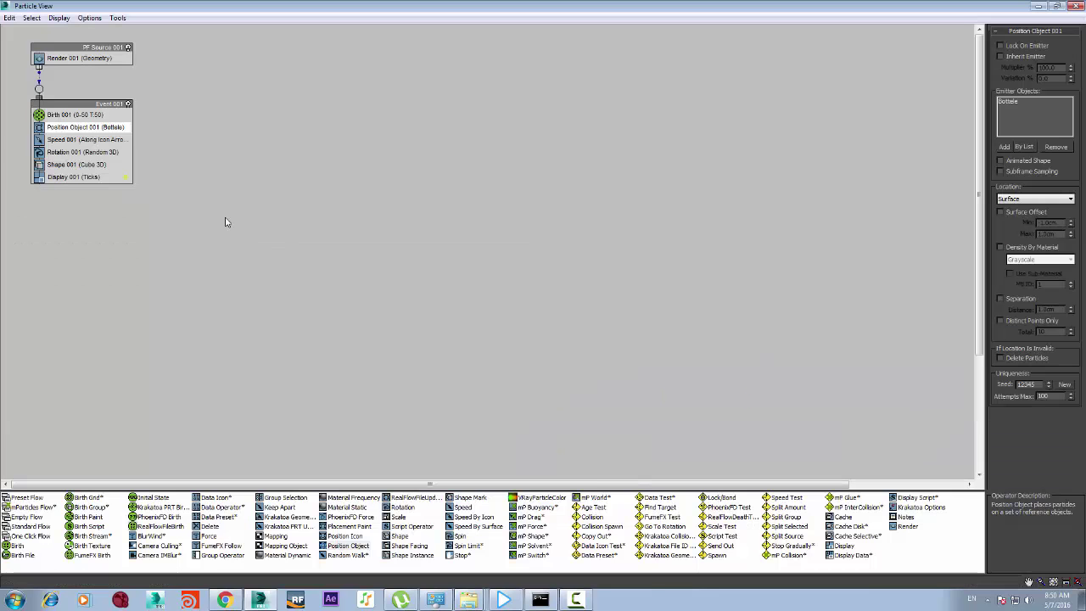
left_click(80, 139)
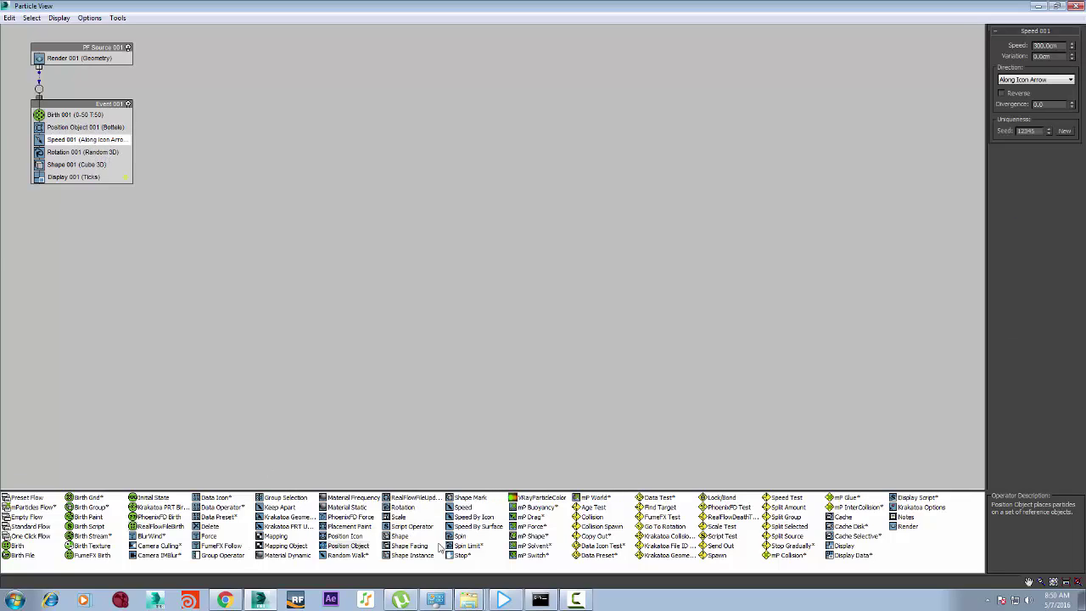
left_click(481, 526)
left_click_drag(480, 527, 105, 144)
left_click(106, 143)
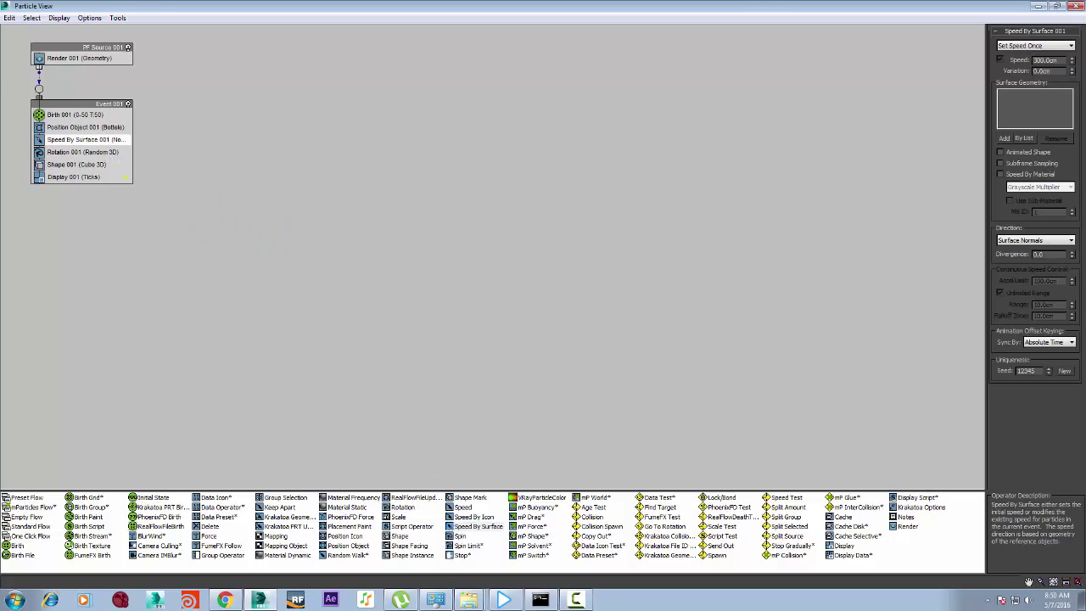
left_click(1027, 140)
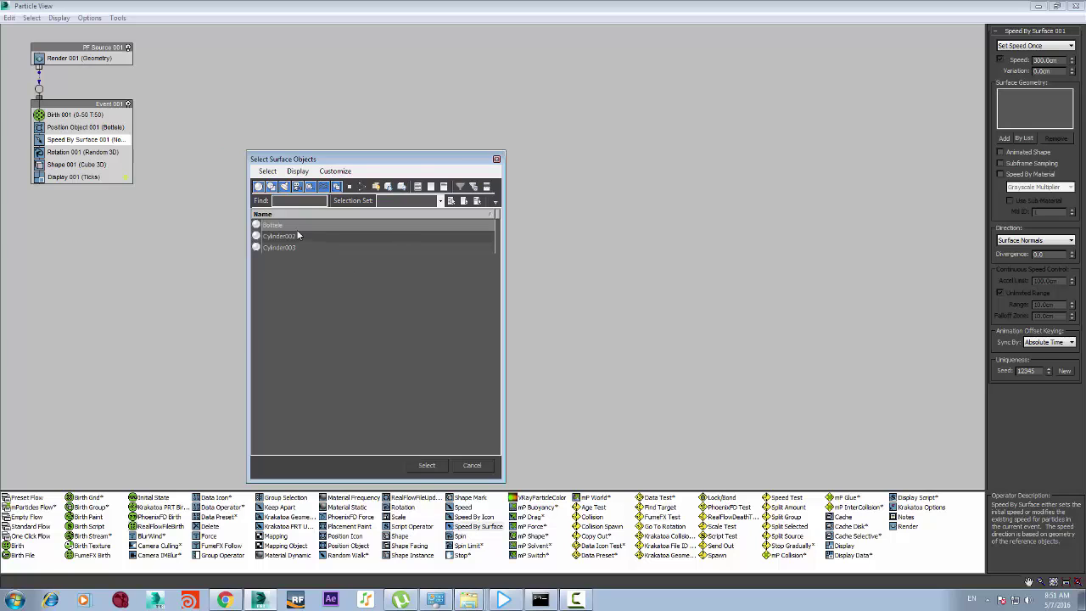
left_click(426, 465)
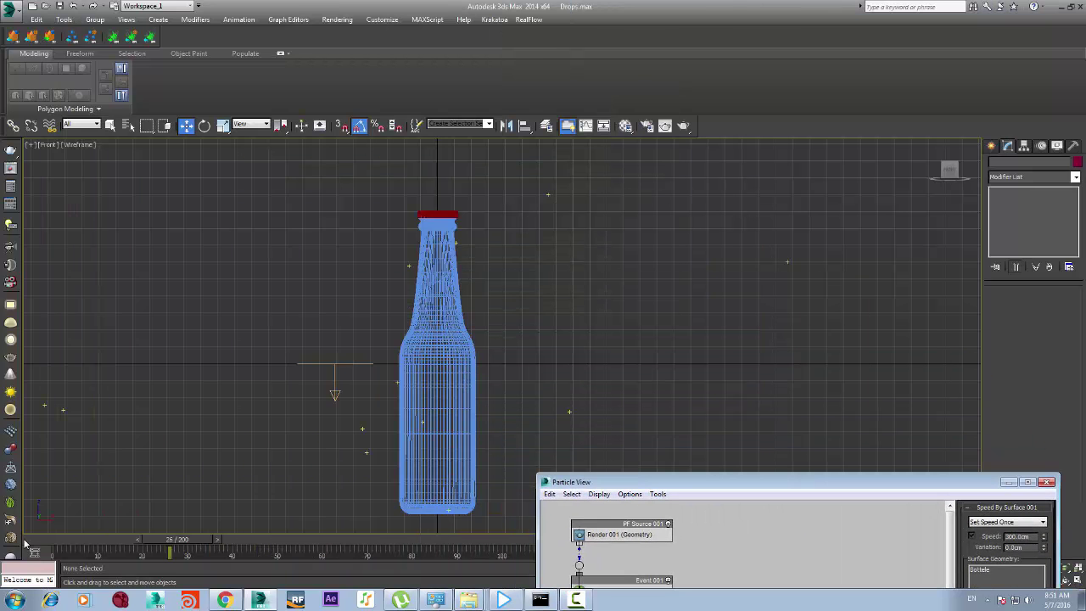
Scrub the timeline in the front view and examine how the particles travel relative to the bottle's surface
mouse_move(68, 539)
left_mouse_down()
mouse_move(253, 539)
mouse_move(57, 536)
left_mouse_up()
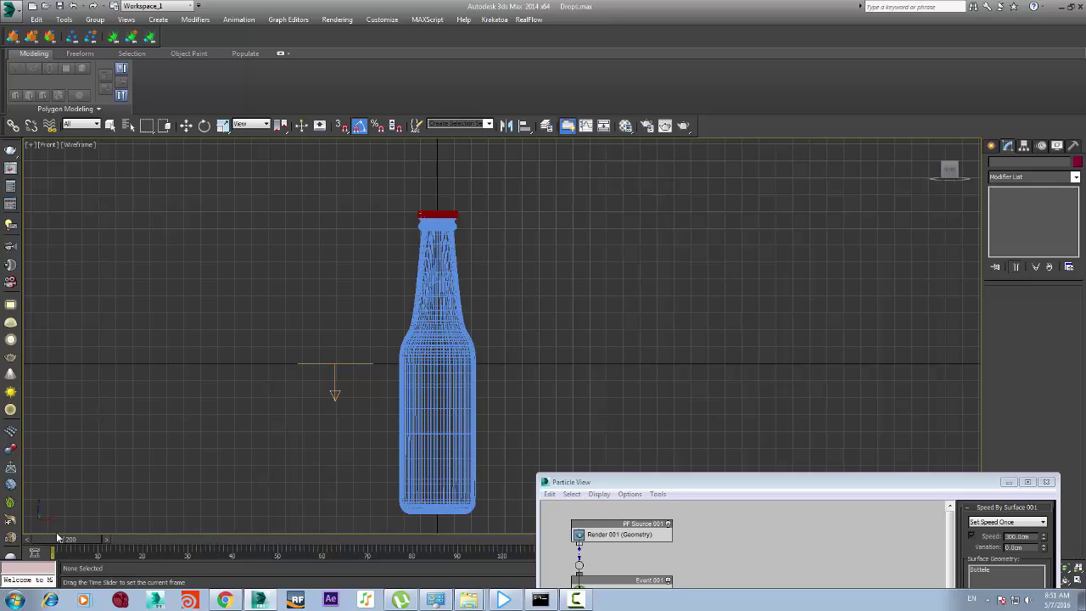
key("w")
left_click(441, 365)
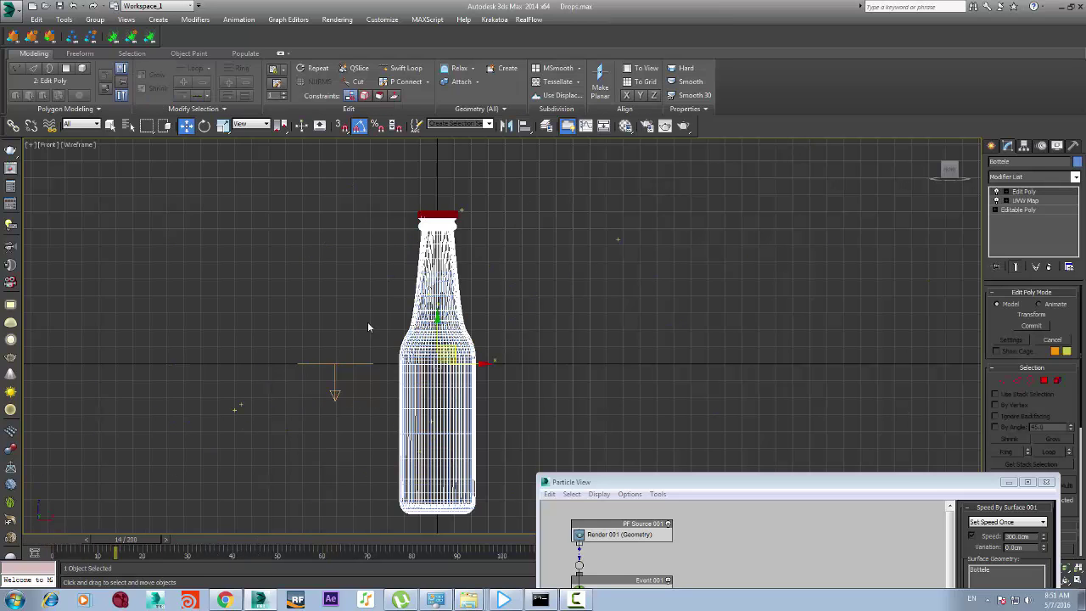
left_click_drag(620, 482, 620, 261)
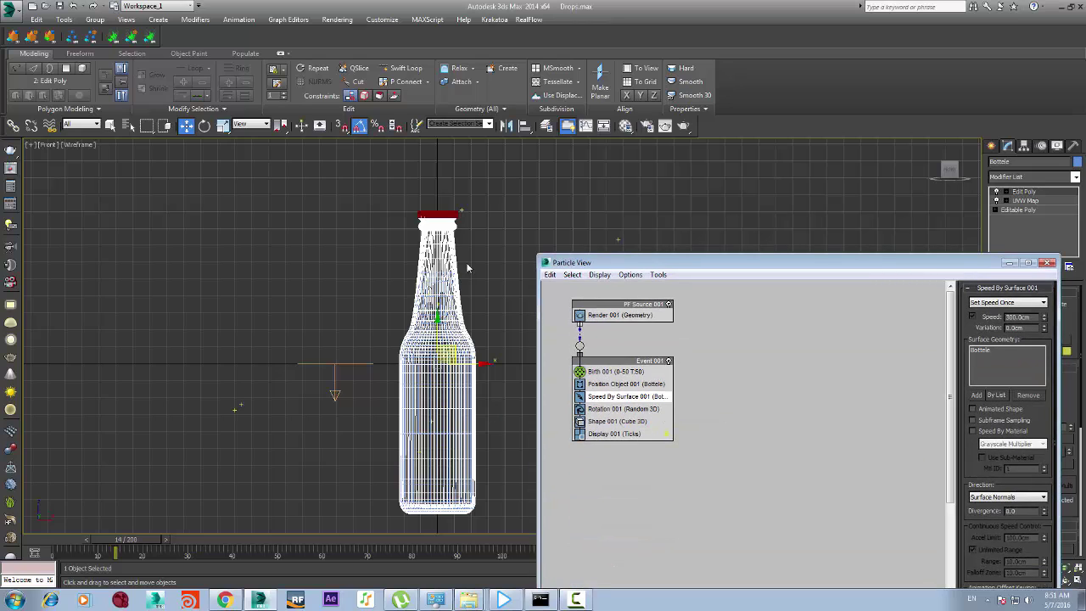
left_click(58, 545)
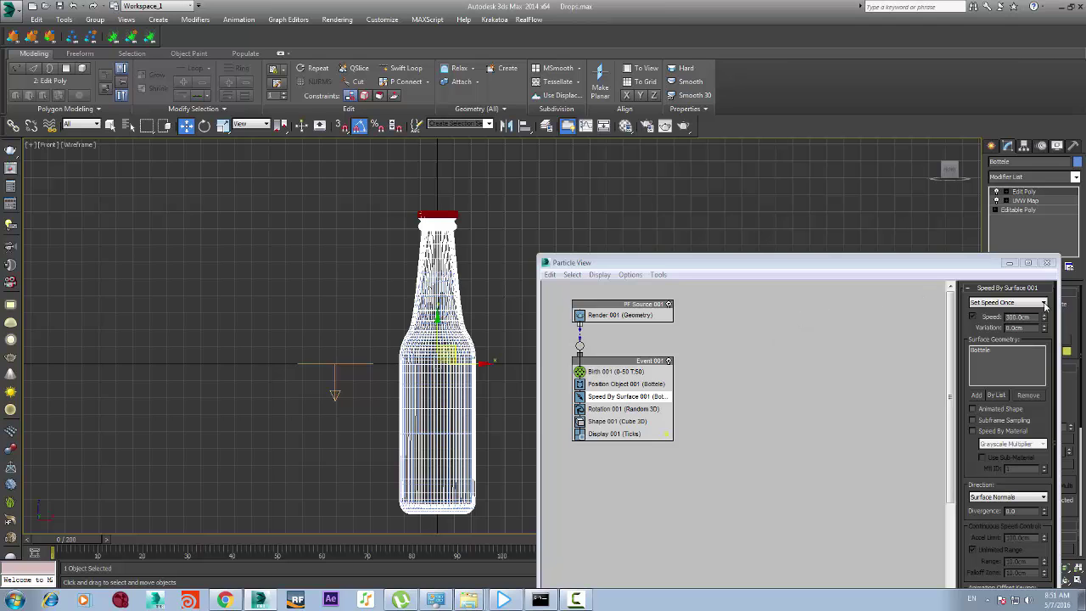
left_click_drag(924, 267, 934, 194)
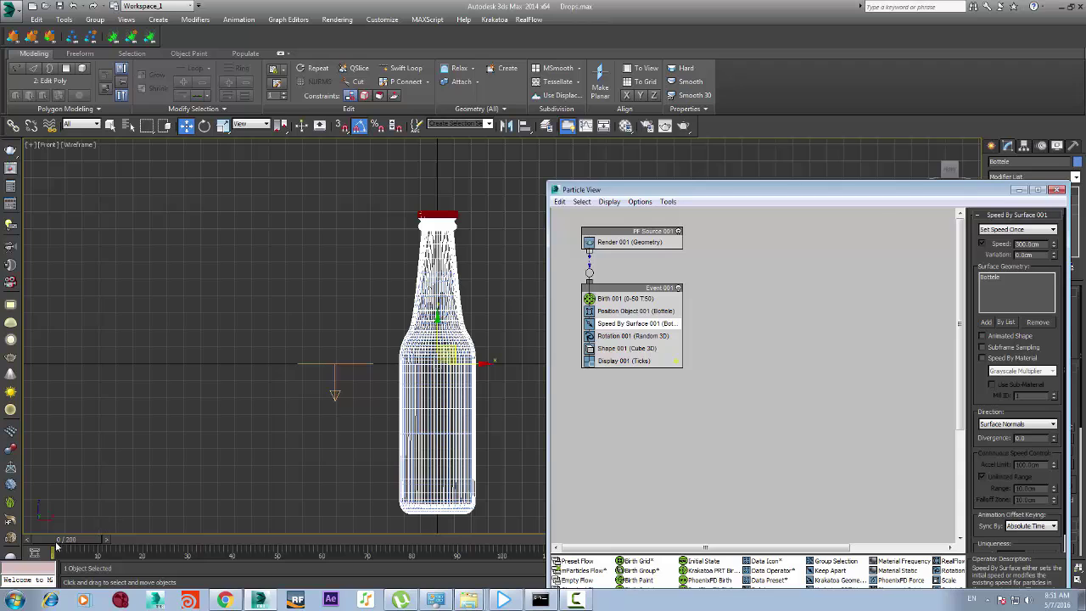
left_click_drag(61, 548, 328, 545)
key("w")
left_click(311, 307)
scroll(311, 307, "down", 4)
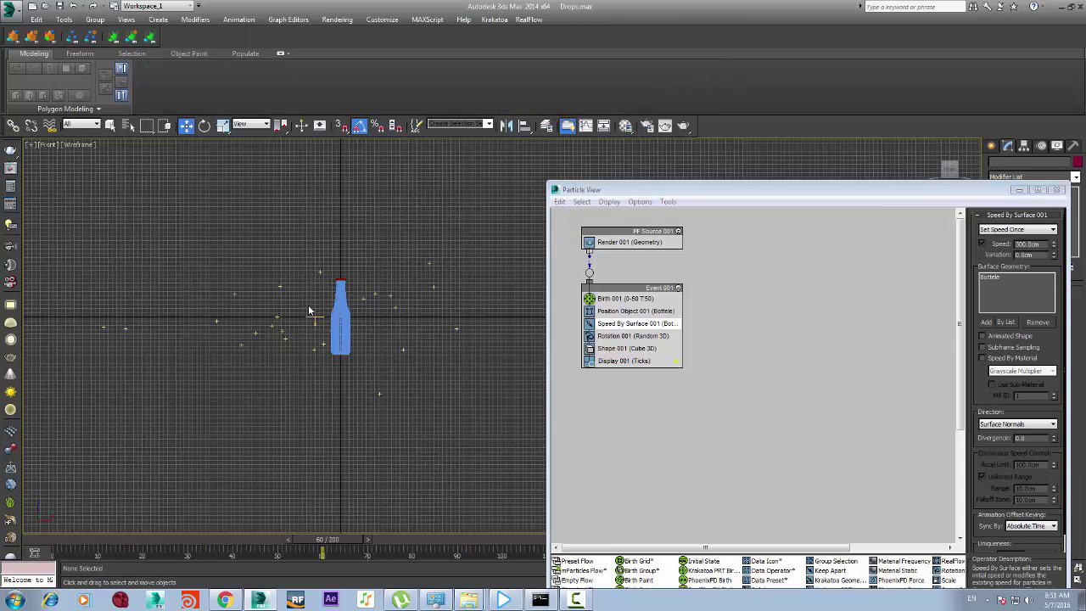
scroll(329, 292, "up", 3)
scroll(238, 324, "down", 3)
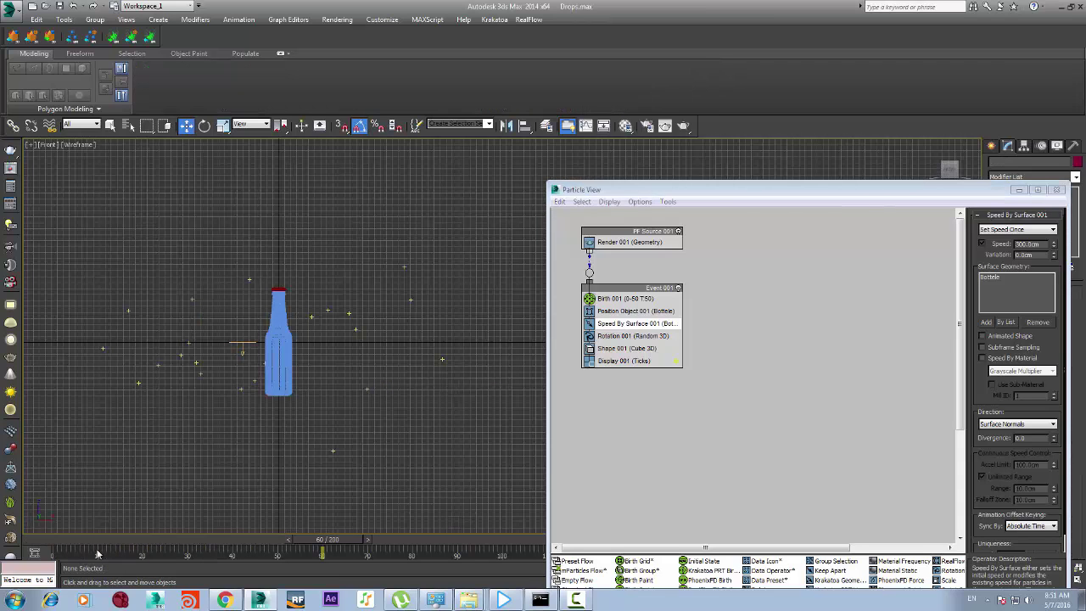
left_click_drag(39, 544, 341, 552)
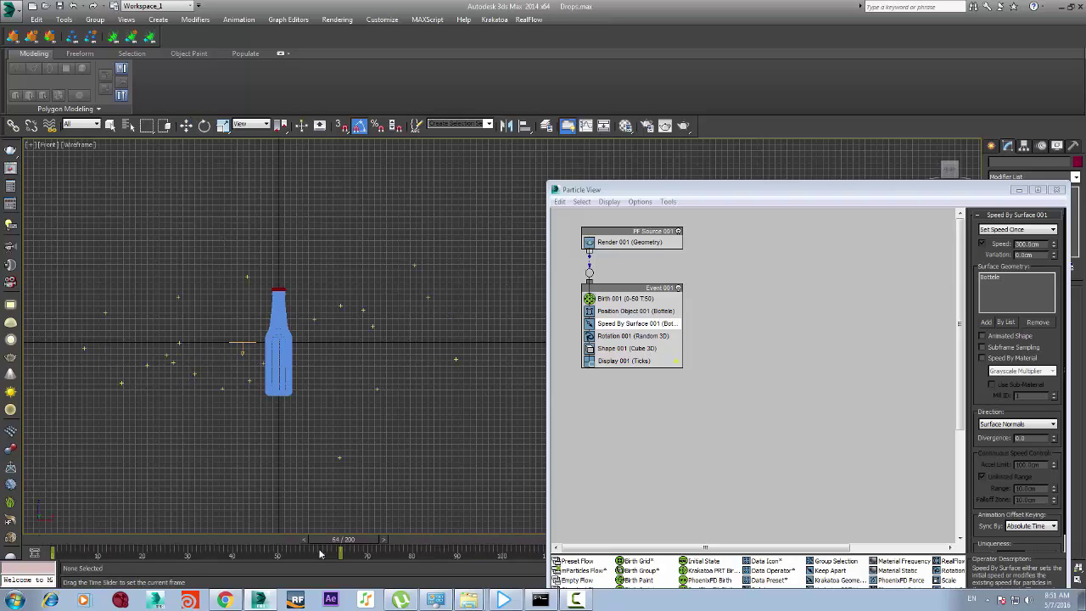
Set the Speed By Surface 001 operator's speed to 30 cm and preview the particle motion along the timeline
left_click(1051, 246)
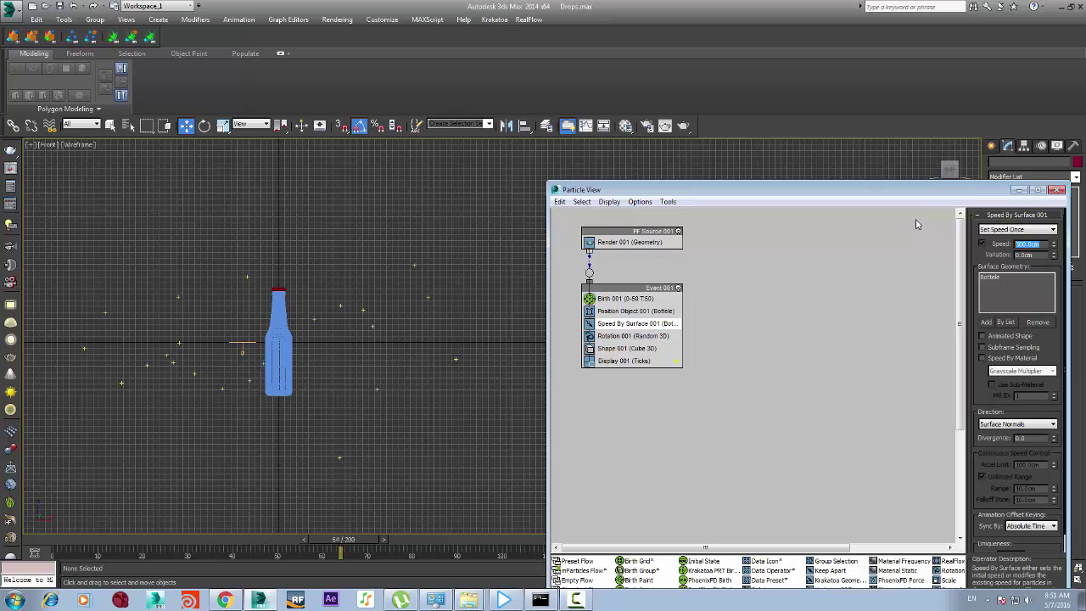
type("30")
key("Return")
left_click_drag(84, 543, 304, 536)
key("w")
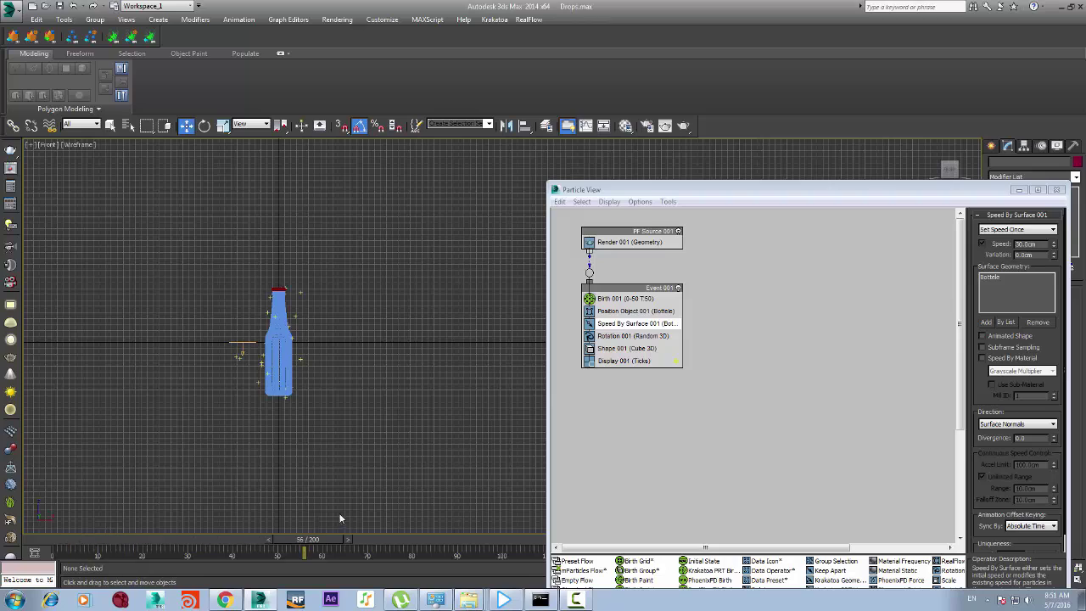
Switch the Speed By Surface 001 operator to Control Speed Continuously and preview the particles up close around the bottle
left_click(1018, 230)
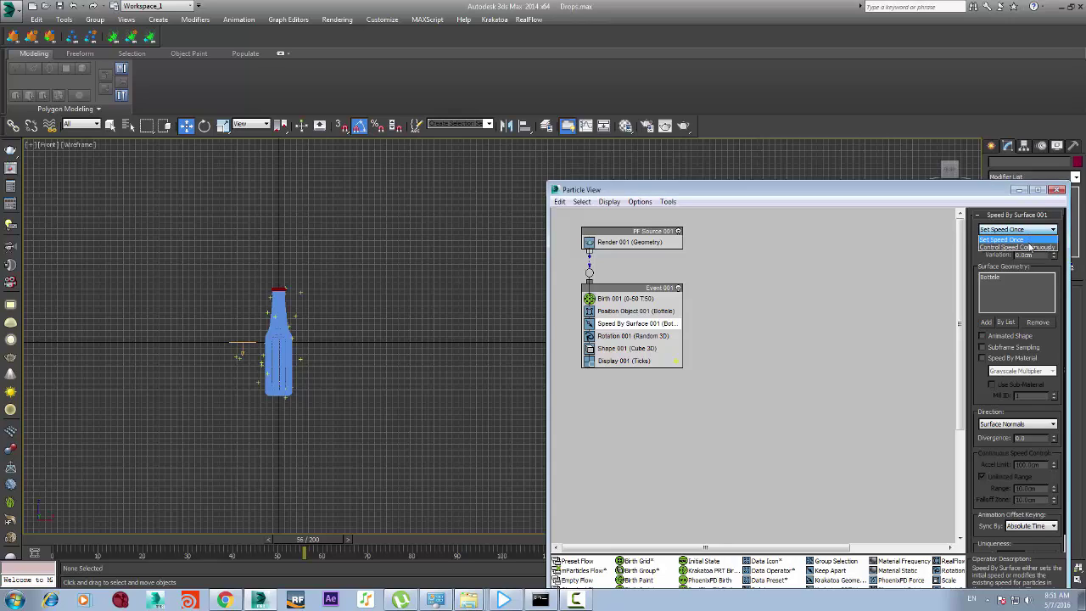
left_click(1028, 247)
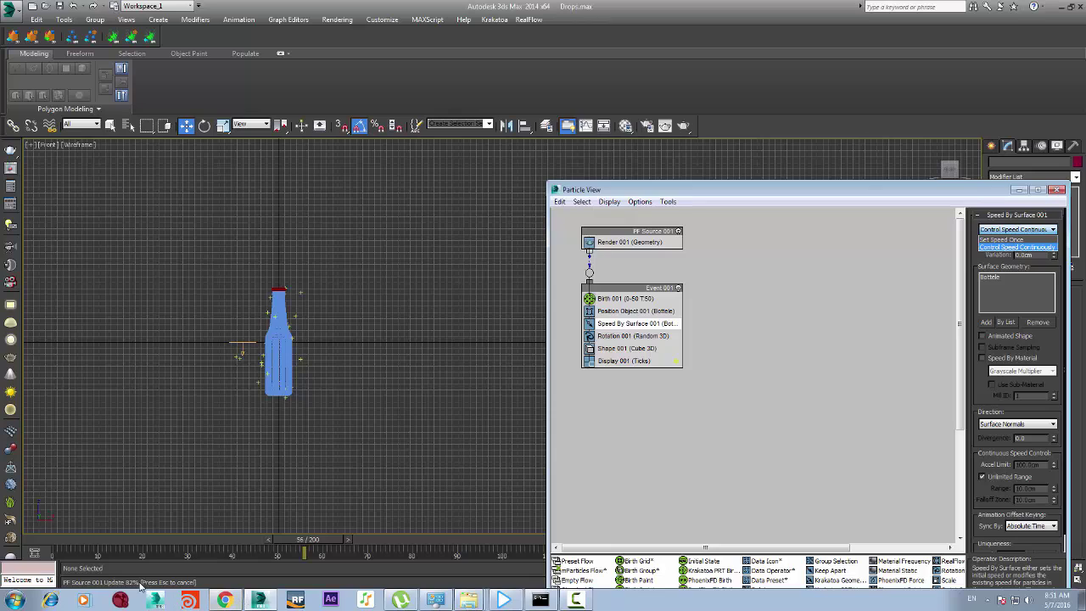
left_click_drag(59, 547, 232, 542)
key("w")
scroll(265, 331, "up", 5)
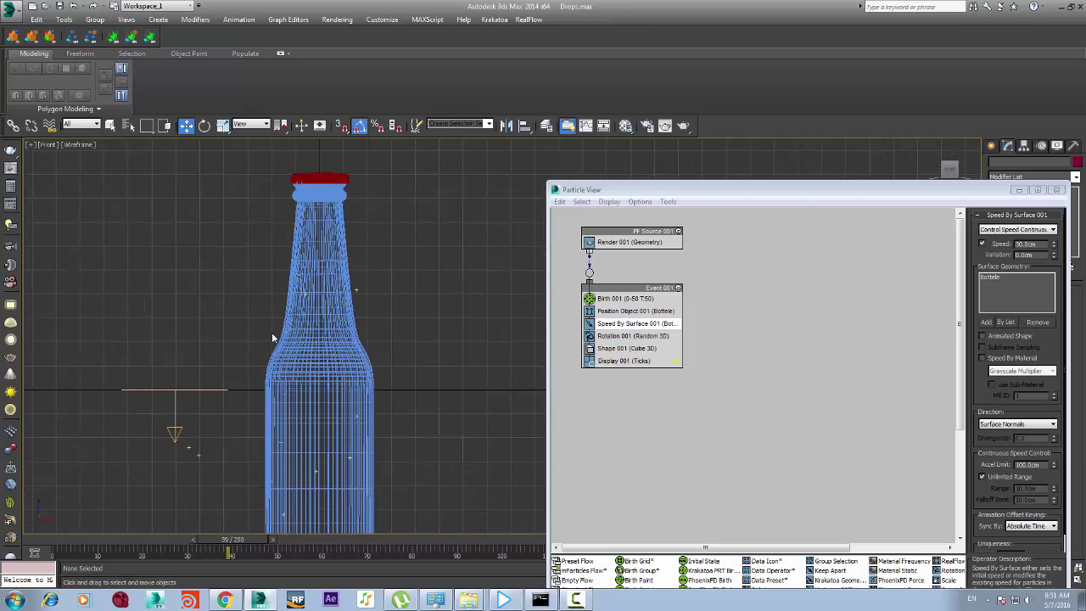
Set the Speed By Surface 001 operator's direction to Parallel To Surface
scroll(288, 343, "down", 2)
left_click_drag(243, 542, 291, 542)
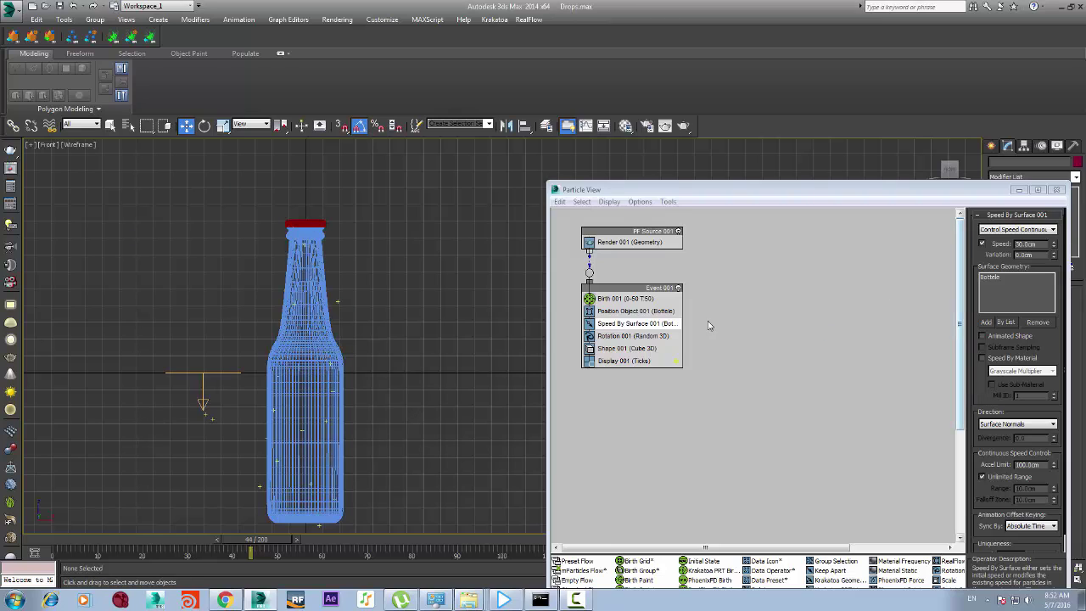
left_click(1029, 428)
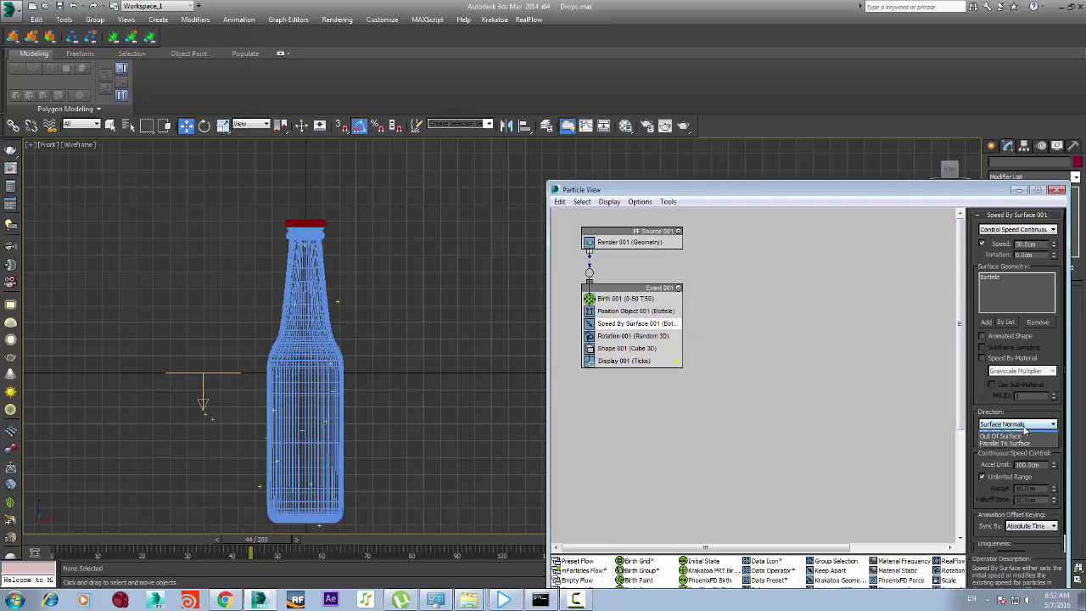
left_click(1026, 449)
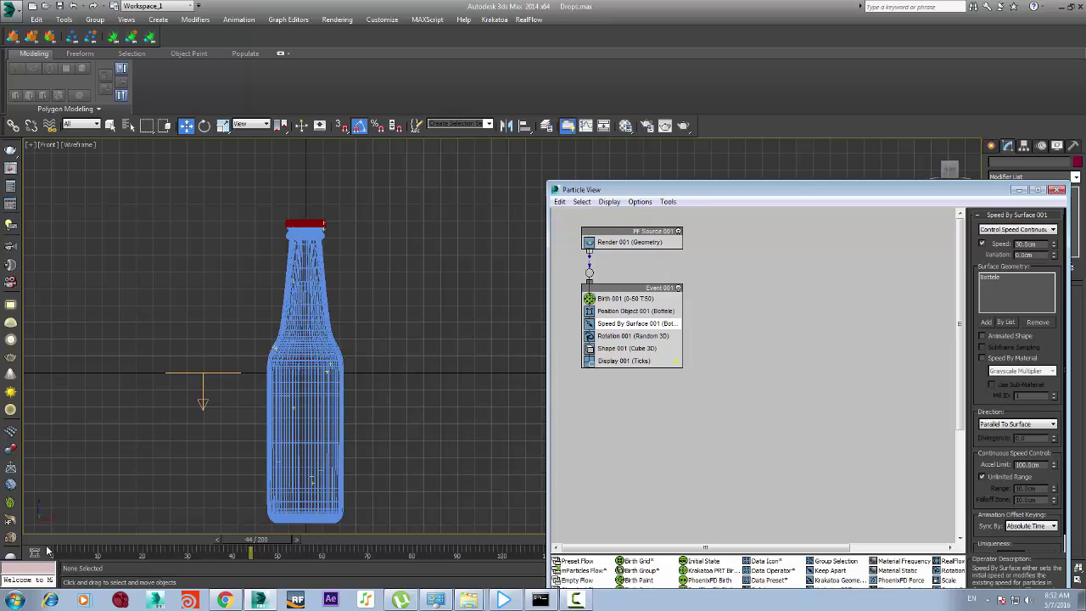
Scrub the timeline in the front view and examine up close how the particles move along the bottle's surface
left_click_drag(48, 549, 251, 538)
key("w")
left_click(318, 415)
scroll(292, 416, "up", 4)
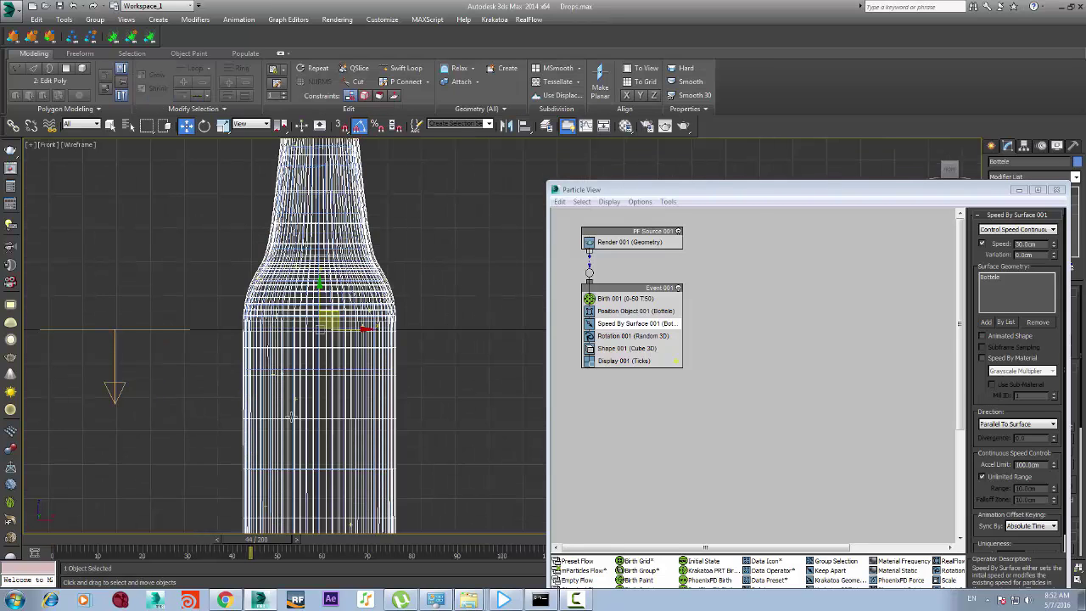
left_click(429, 335)
scroll(409, 332, "down", 3)
scroll(410, 333, "up", 2)
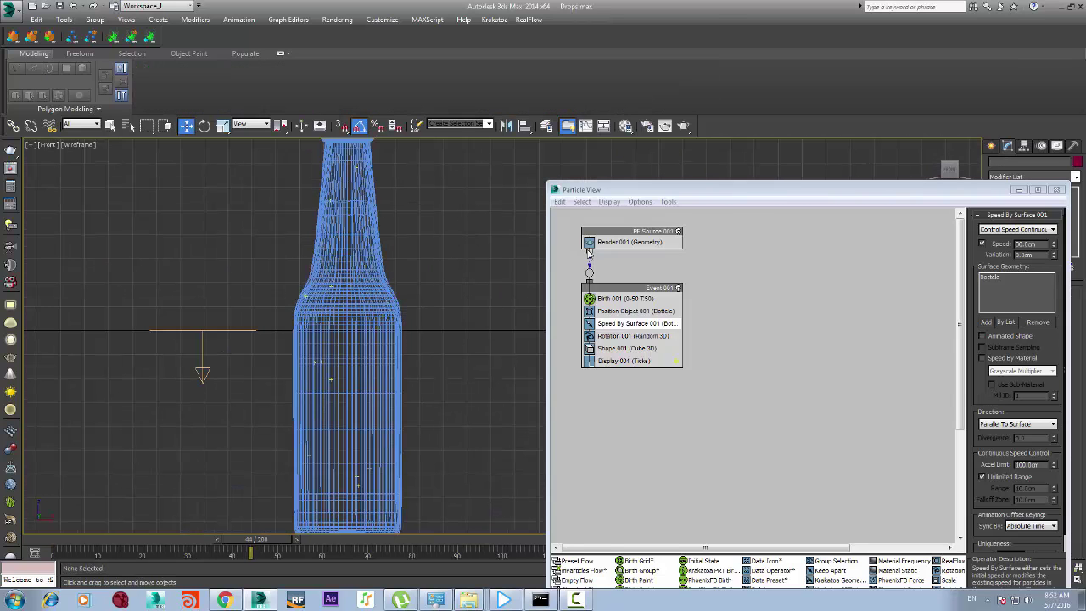
Set the PF Source 001 viewport quantity multiplier to 100% and preview the emitted particles along the timeline
left_click(608, 233)
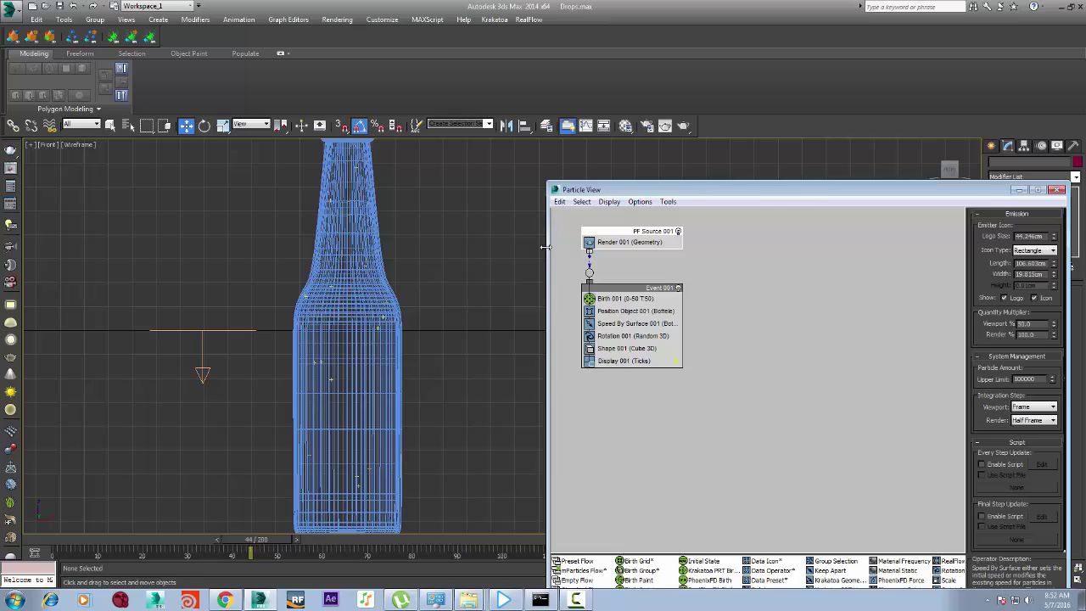
double_click(1036, 334)
left_click_drag(1046, 325, 999, 330)
type("1")
key("Return")
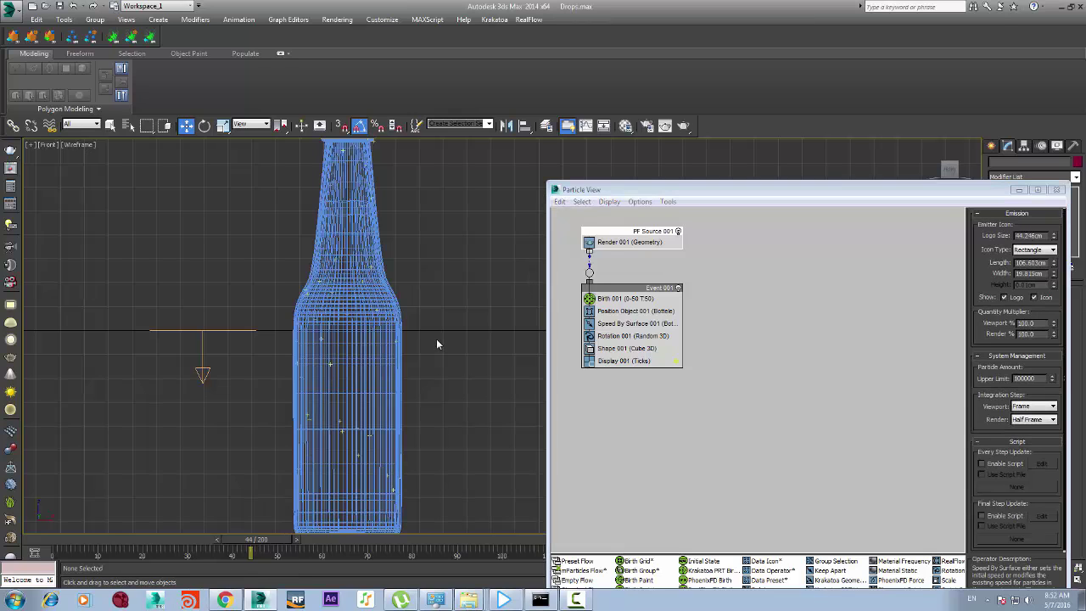
scroll(433, 337, "down", 4)
scroll(407, 306, "up", 4)
left_click_drag(70, 537, 243, 542)
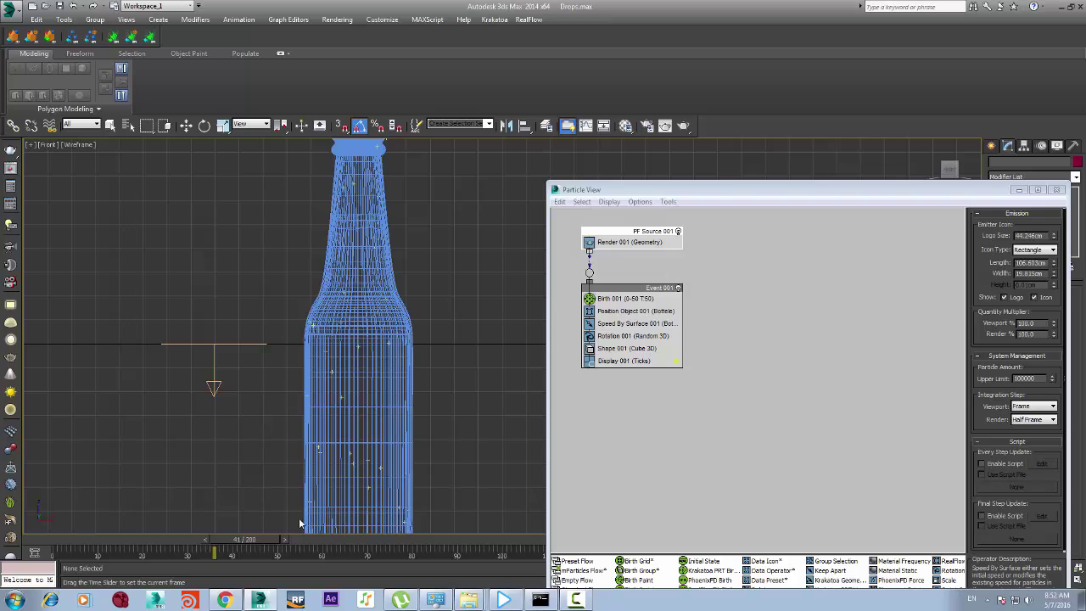
key("w")
Display the Event 001 particles as red circles through the Display 001 operator
left_click(635, 362)
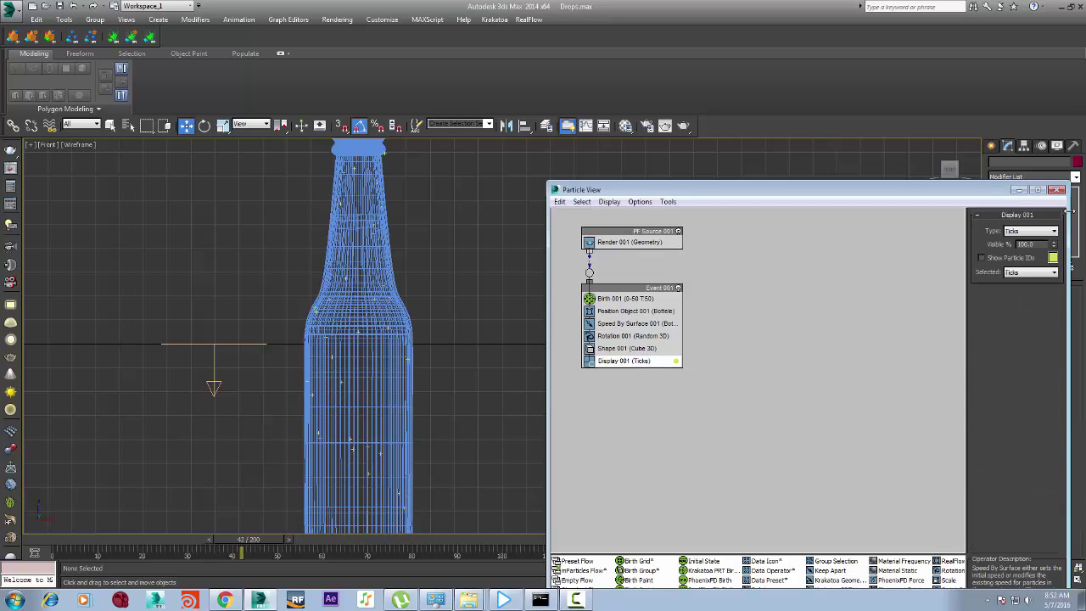
left_click(1025, 232)
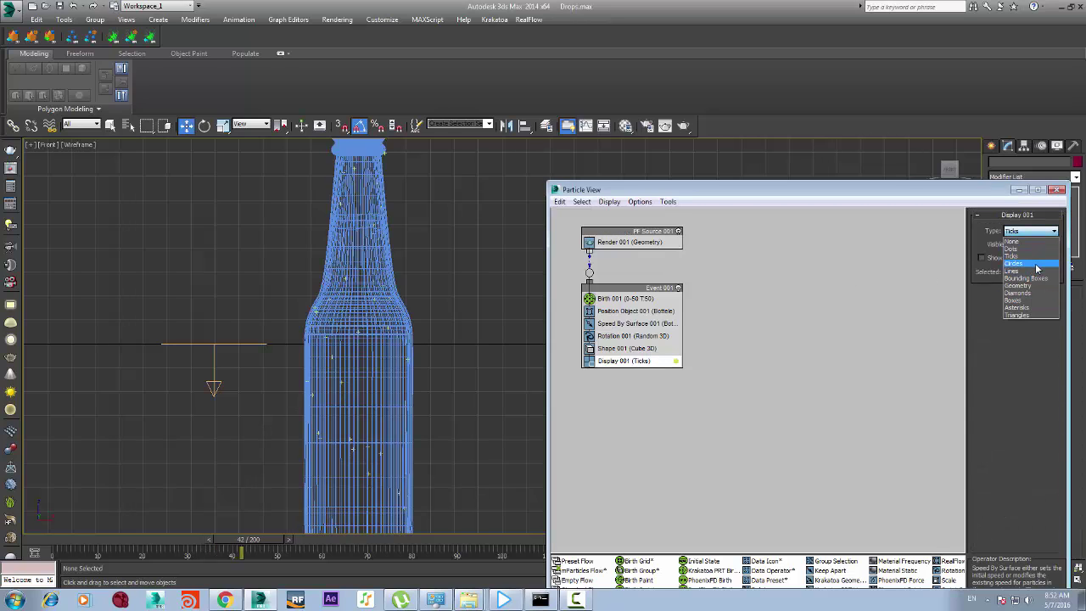
left_click(1036, 263)
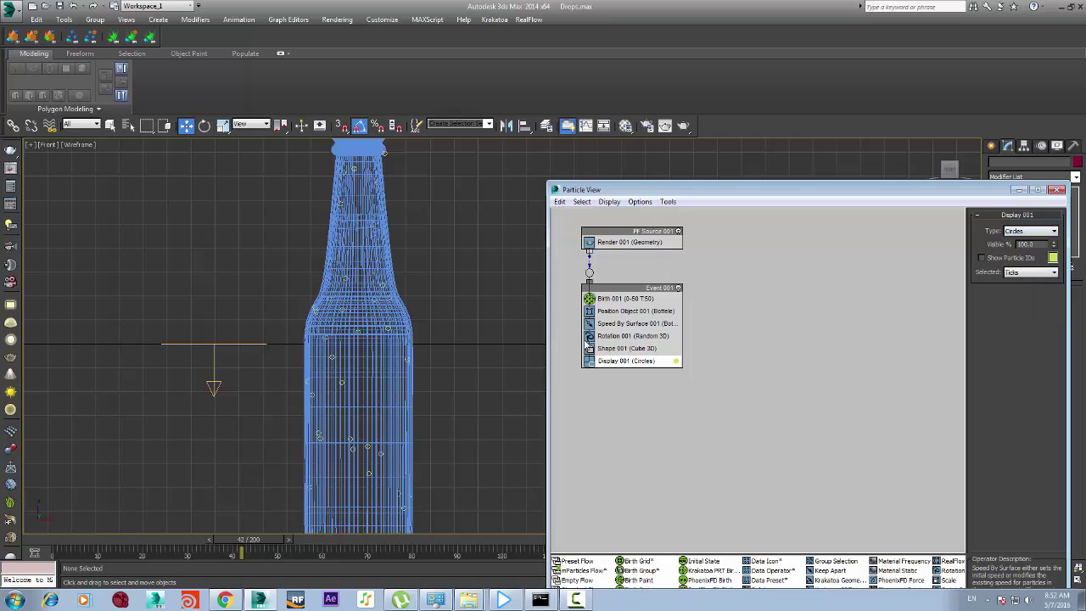
left_click(1053, 258)
left_click_drag(308, 97, 324, 68)
left_click(416, 166)
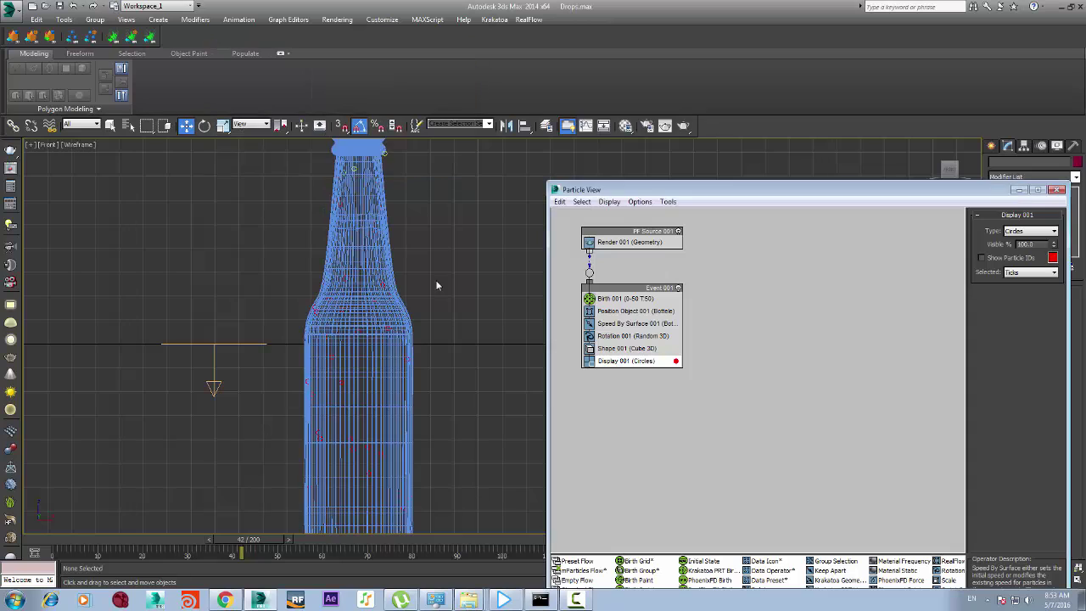
Preview the circle particles up close along the timeline and inspect them over the whole bottle
scroll(365, 491, "up", 4)
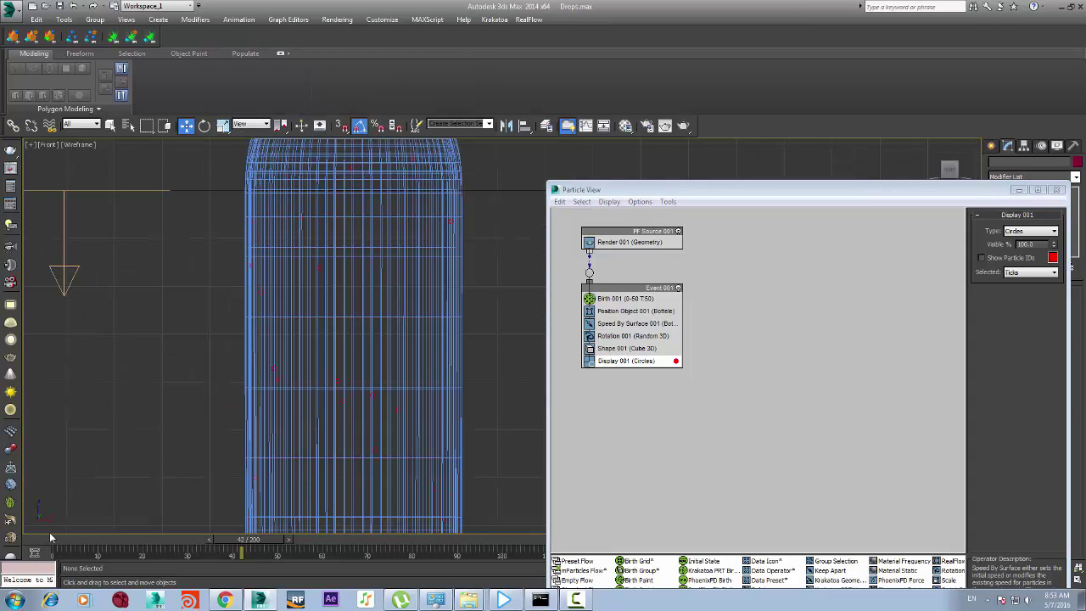
left_click_drag(53, 539, 192, 530)
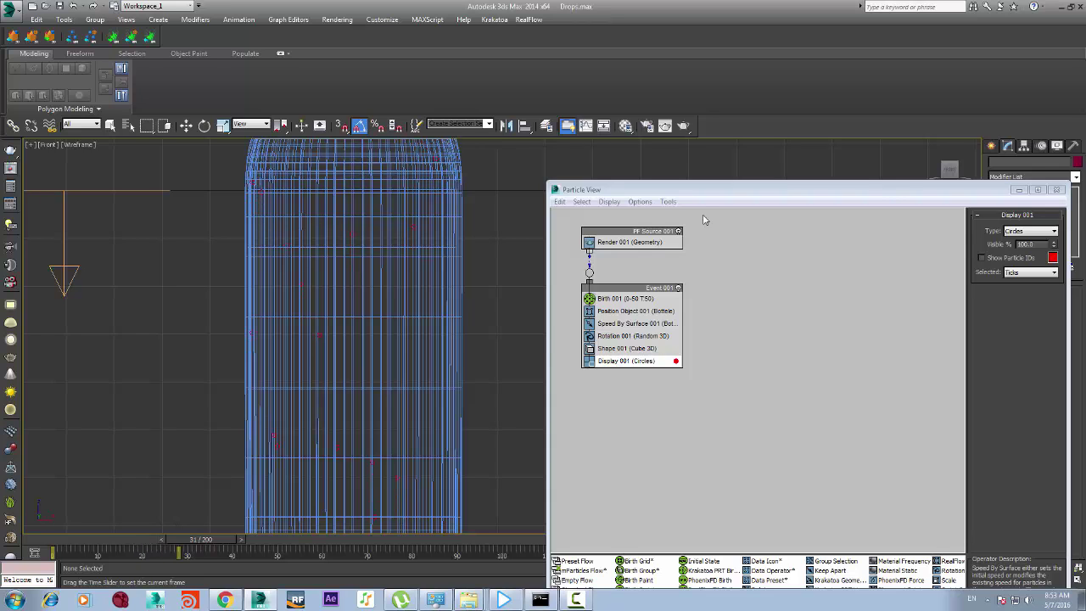
left_click_drag(682, 195, 678, 146)
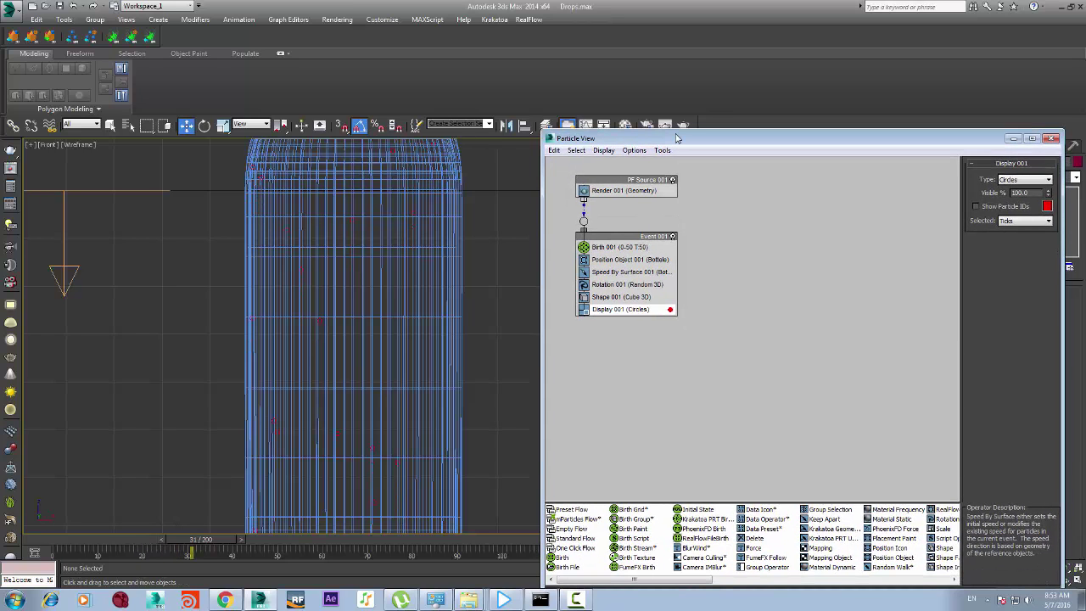
scroll(512, 256, "down", 3)
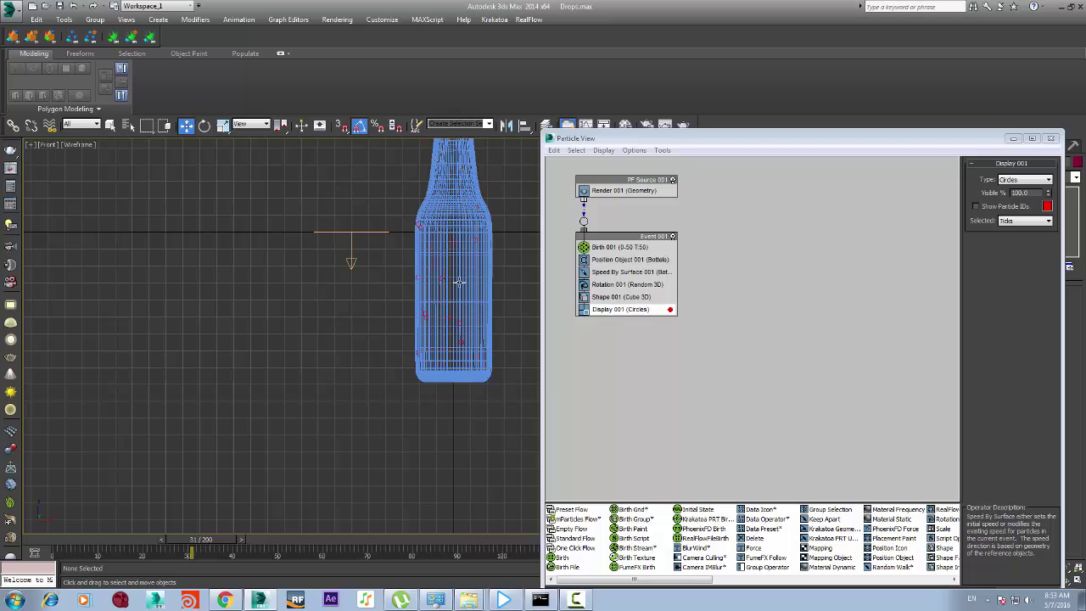
scroll(475, 206, "down", 1)
scroll(475, 207, "up", 2)
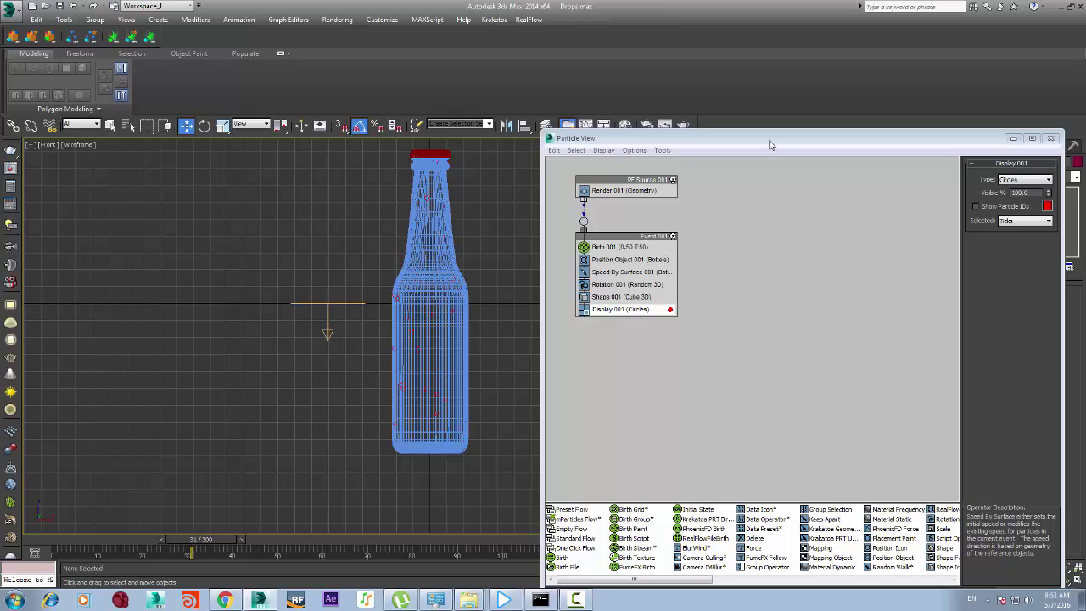
Create a Gravity space warp beside the bottle in the perspective view
left_click_drag(770, 145, 472, 356)
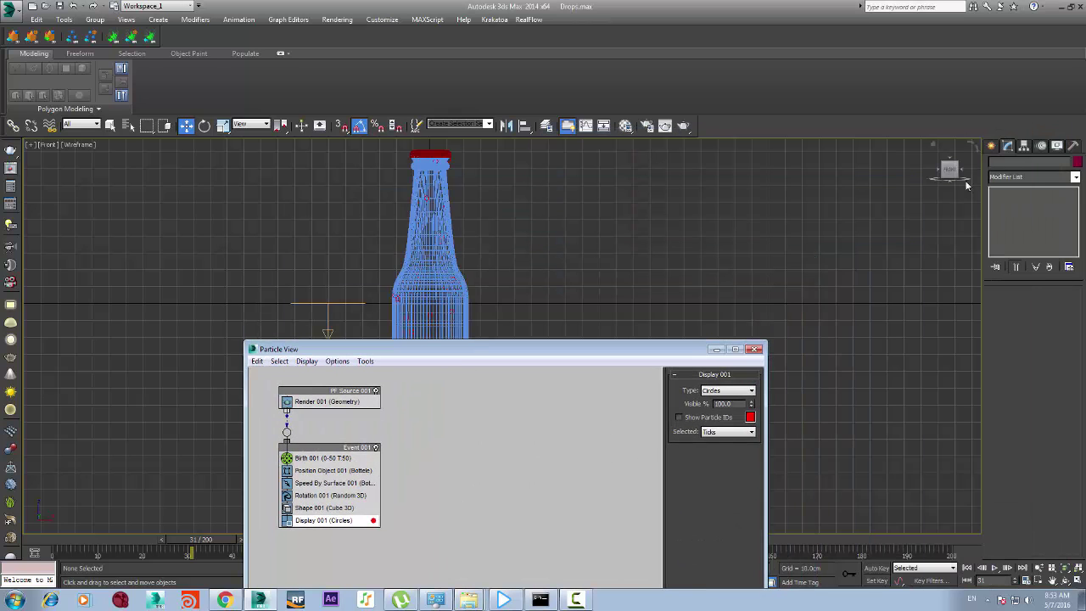
left_click(990, 148)
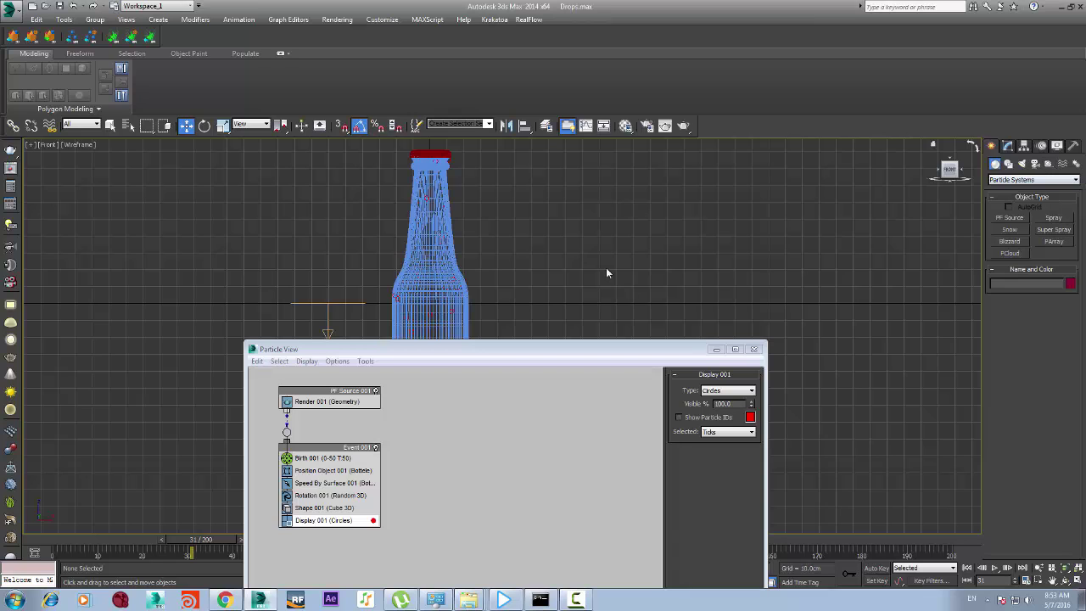
key("p")
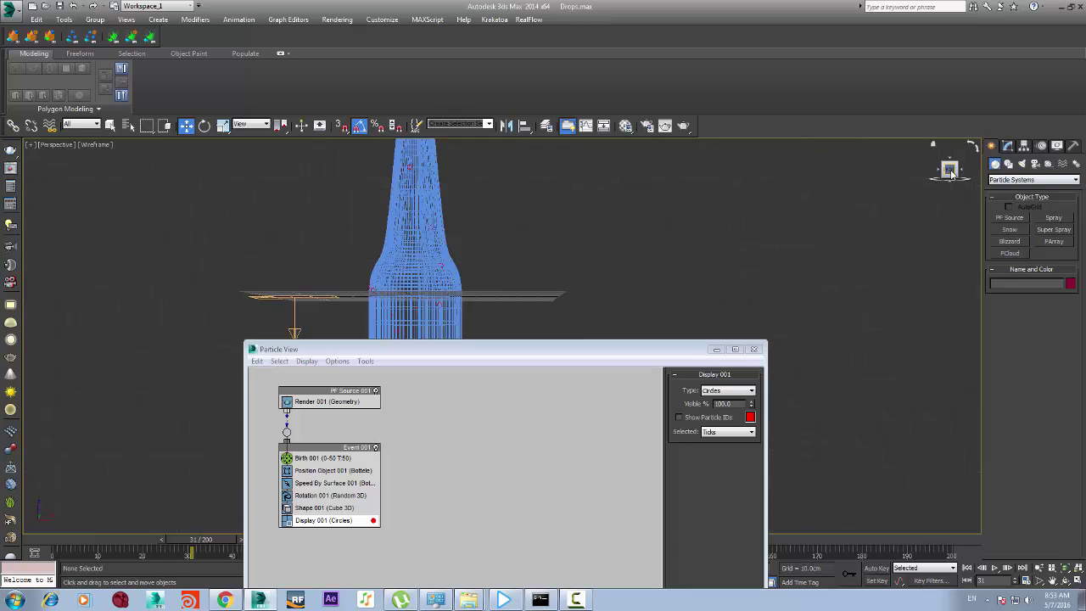
left_click_drag(950, 172, 953, 186)
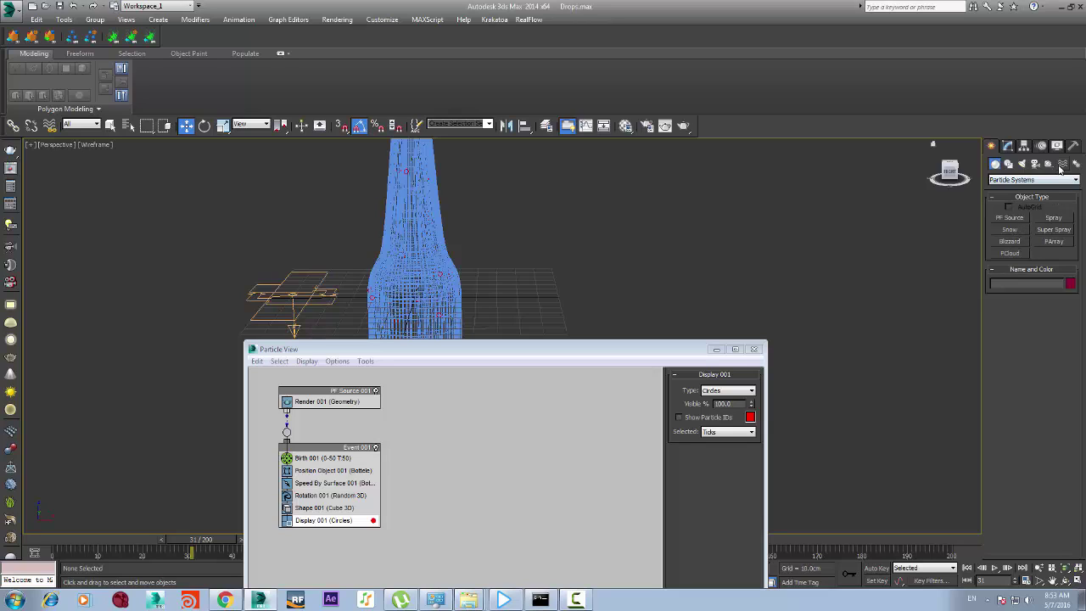
left_click(1062, 164)
left_click(1012, 252)
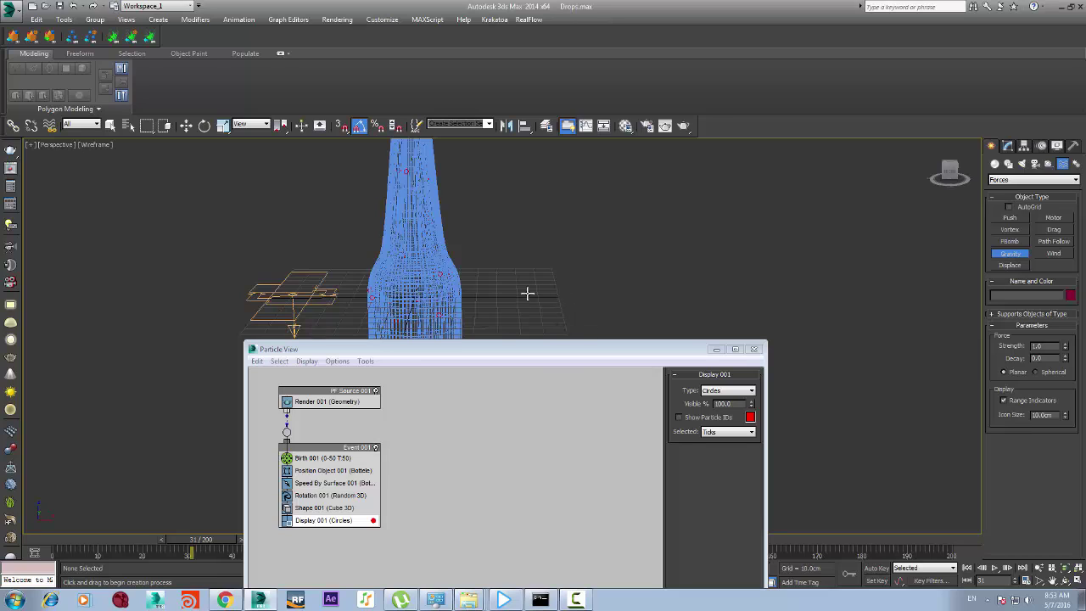
left_click_drag(540, 305, 568, 308)
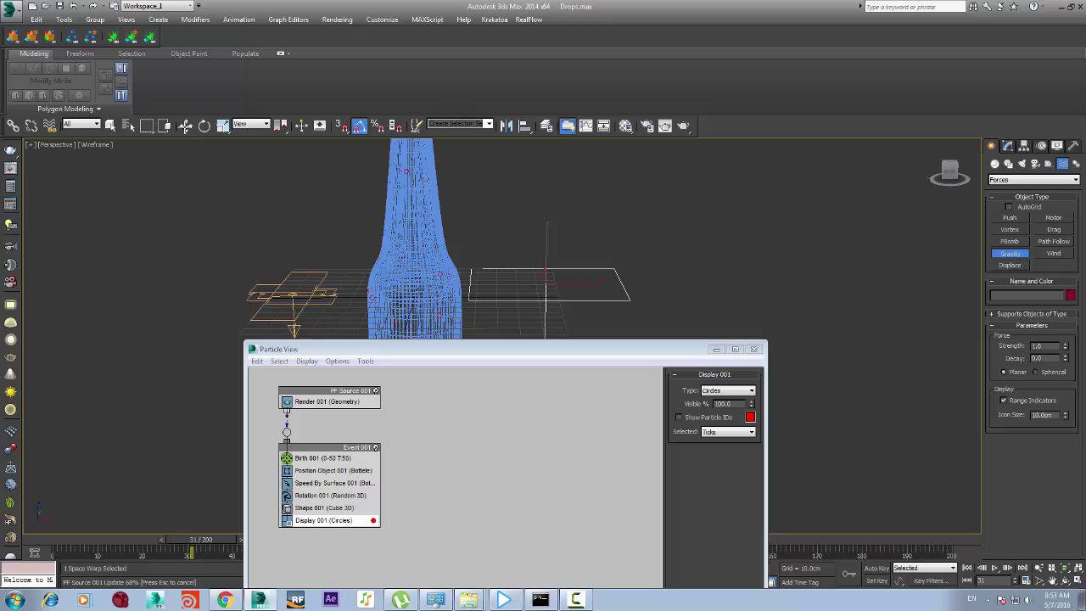
Delete the surplus Gravity001 space warp and select the remaining Gravity002
scroll(186, 127, "down", 4)
left_click(186, 127)
left_click(354, 222)
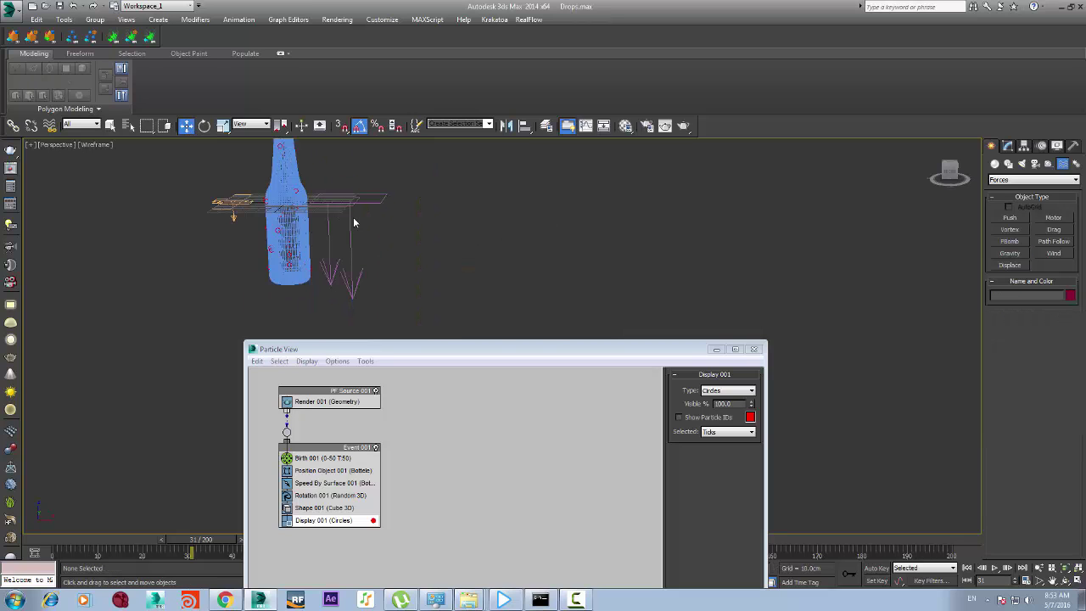
left_click(352, 219)
scroll(351, 196, "up", 4)
scroll(351, 196, "down", 1)
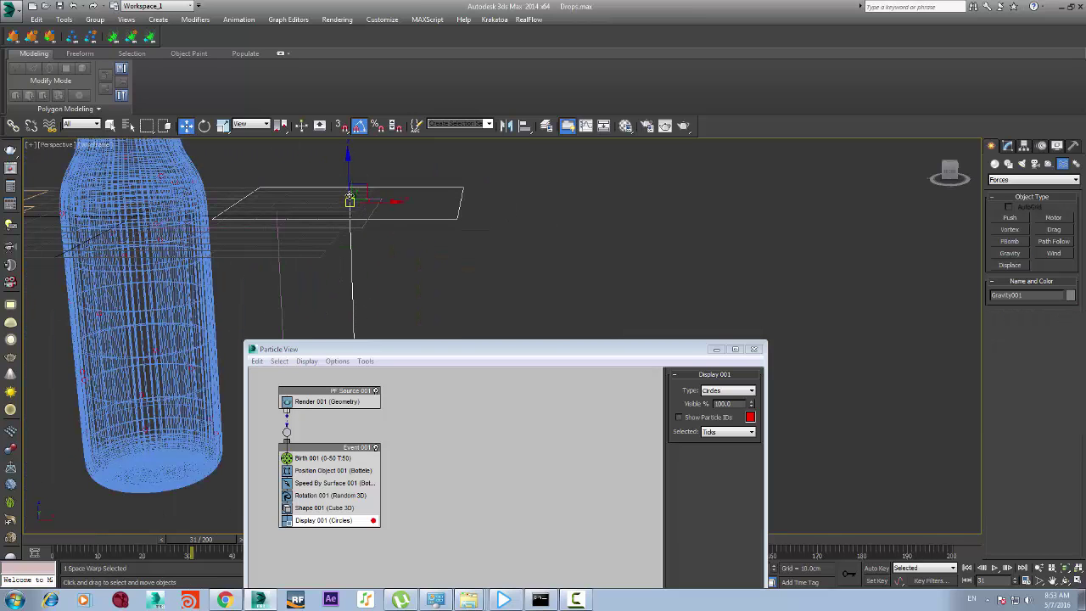
key("Delete")
left_click(336, 229)
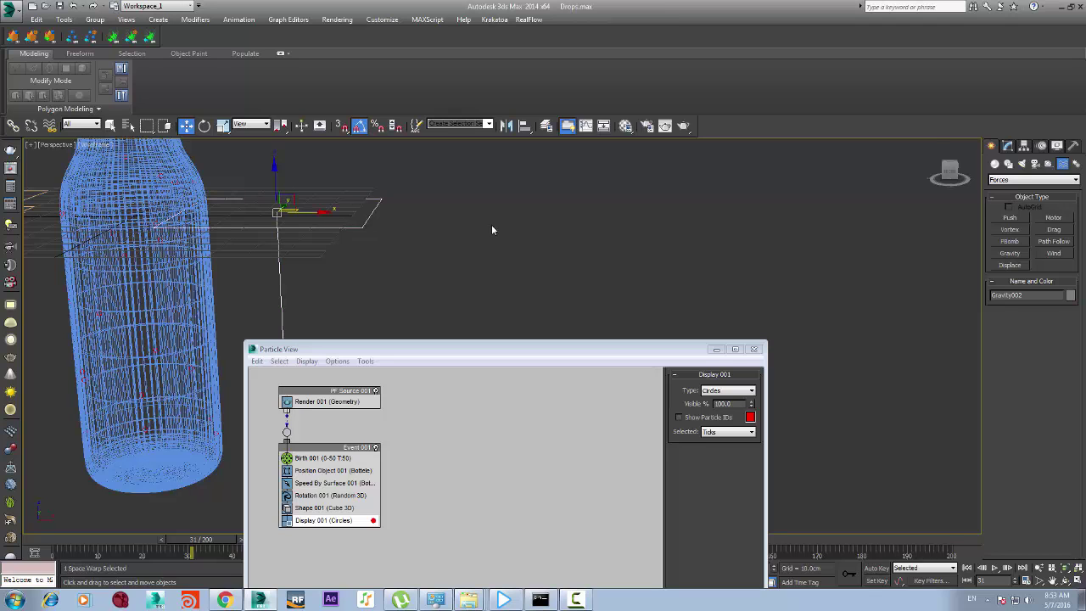
Insert a Force operator into Event 001 between Position Object 001 and Speed By Surface 001
left_click_drag(597, 348, 724, 88)
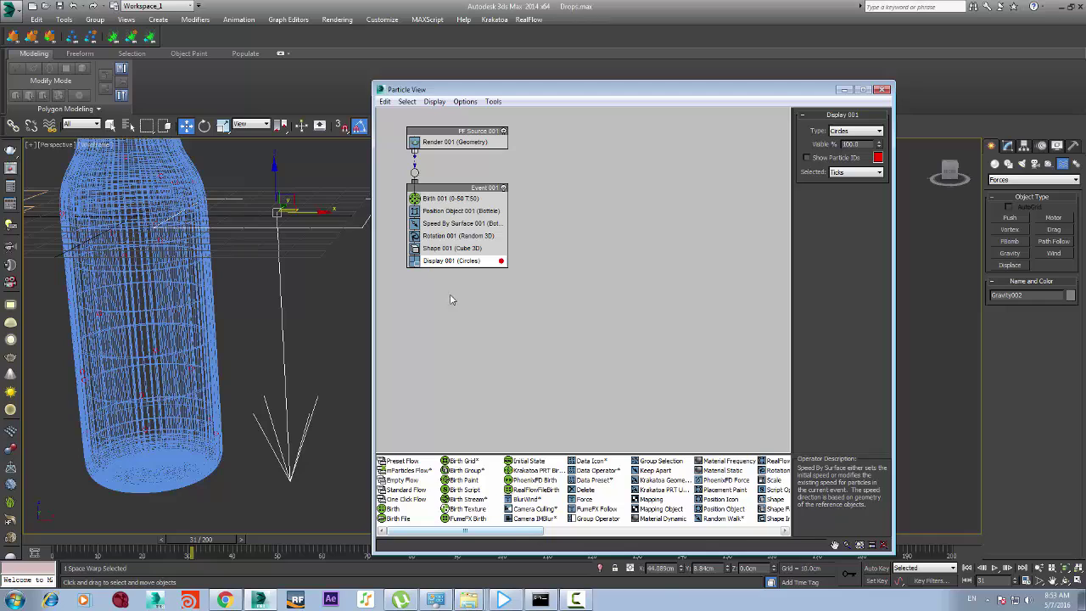
left_click(582, 500)
left_click_drag(582, 501, 448, 224)
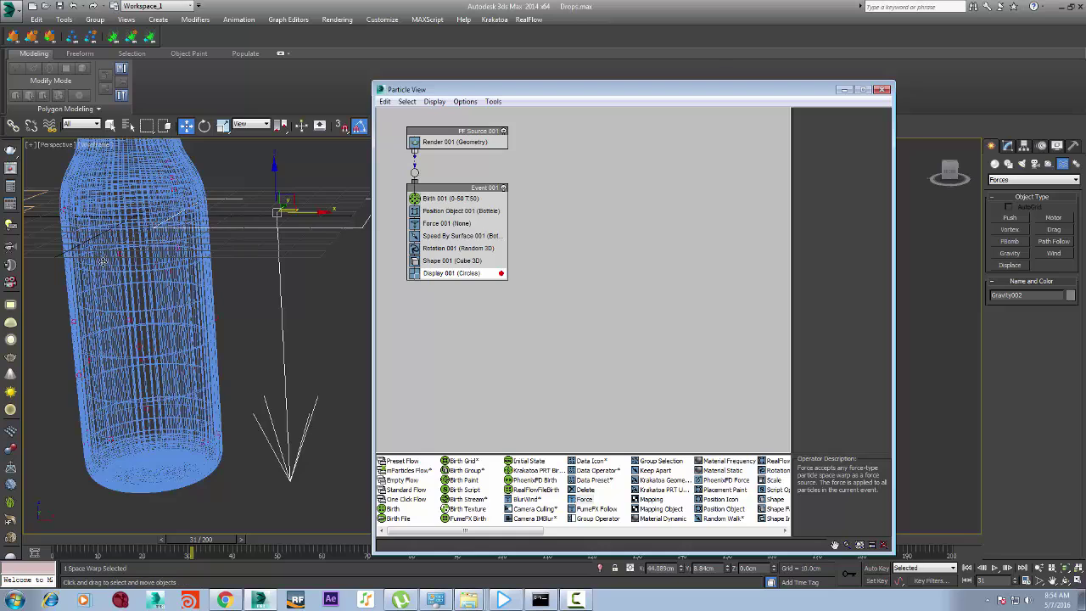
left_click(220, 332)
left_click(259, 315)
Preview the particle motion without gravity, and assign Gravity002 as the Force 001 operator's space warp
left_click(56, 541)
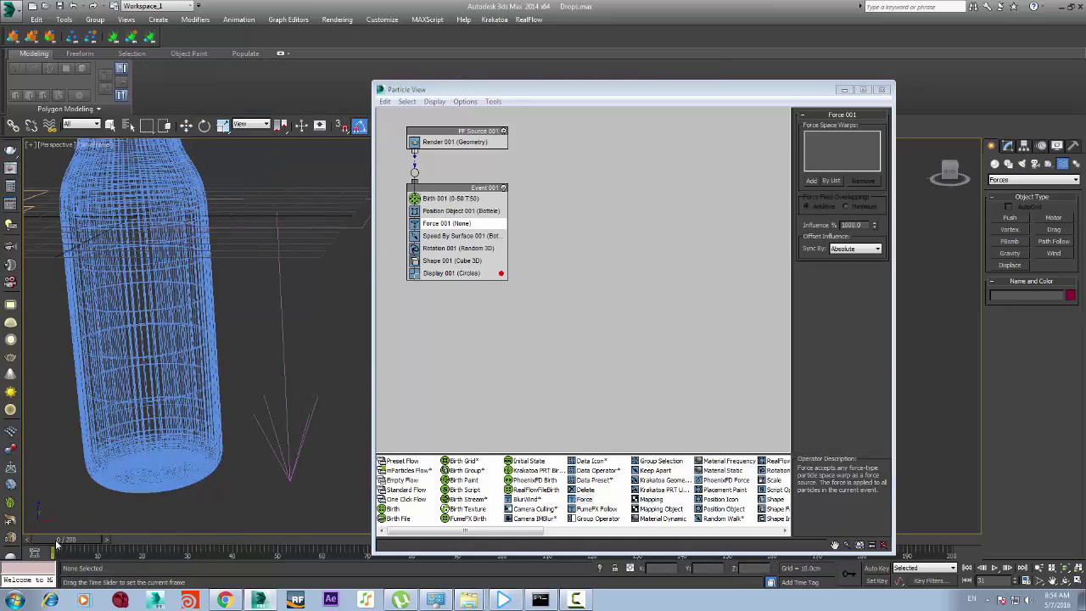
left_click_drag(57, 540, 151, 540)
key("w")
left_click(831, 179)
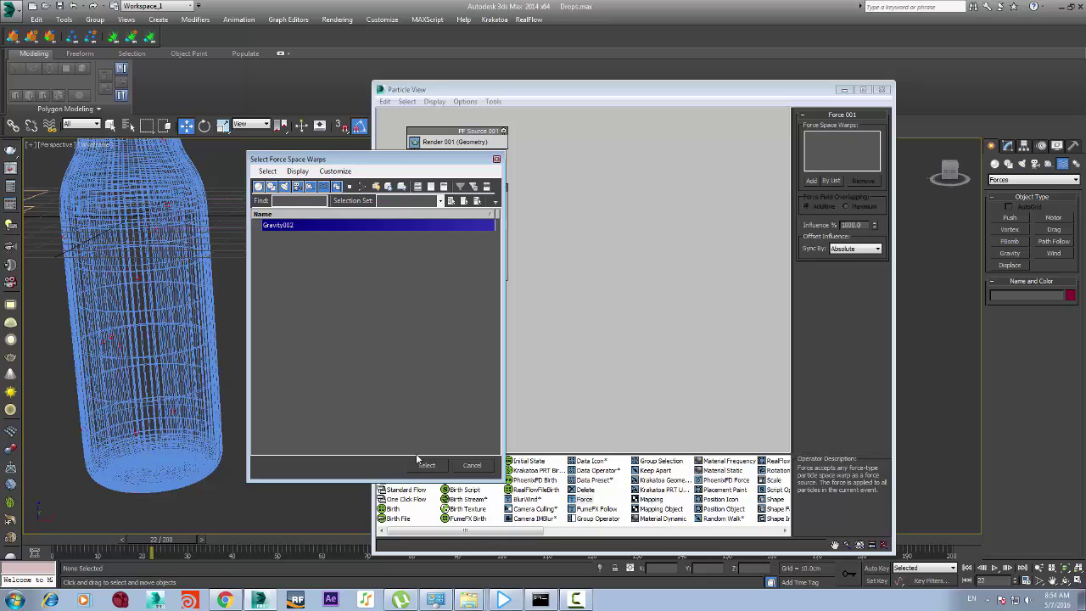
left_click(427, 466)
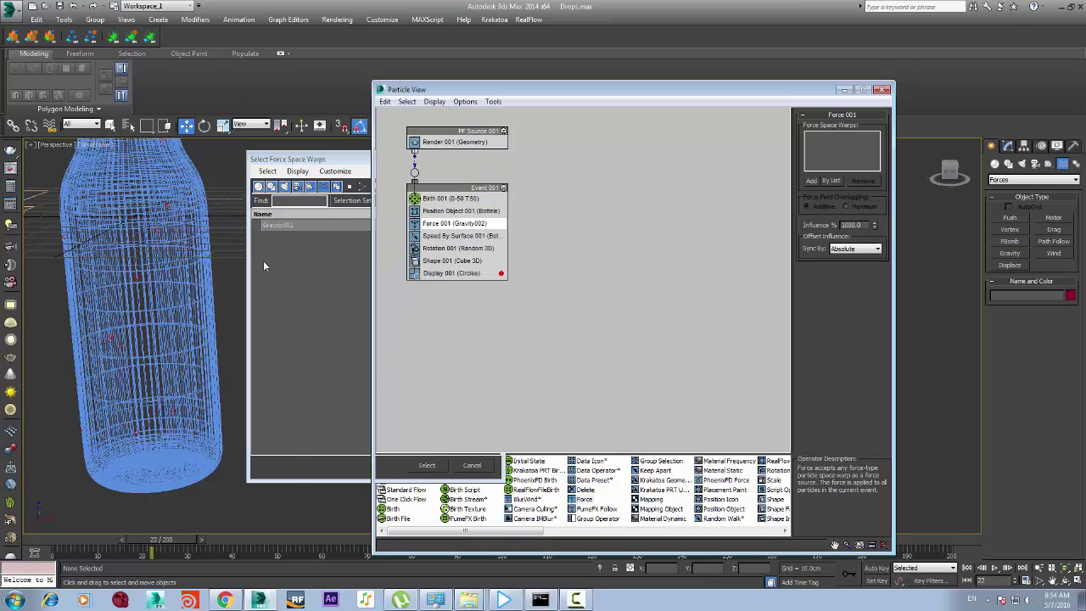
Move Particle View out of the way and scrub the animation in the Left view to check the particles' motion under gravity
left_click_drag(436, 90, 663, 368)
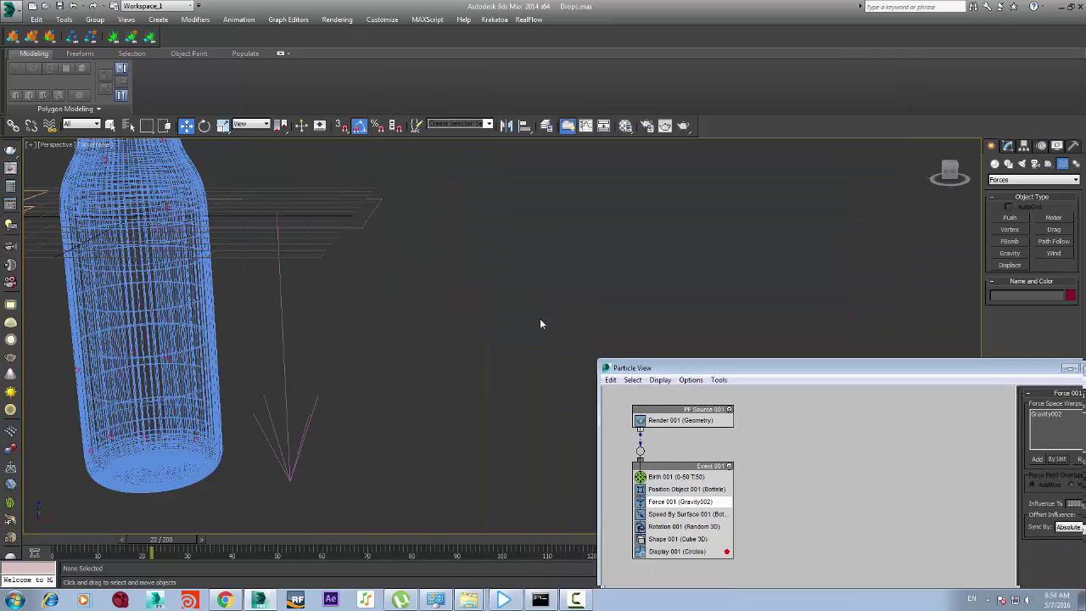
left_click(526, 310)
scroll(438, 258, "down", 3)
key("l")
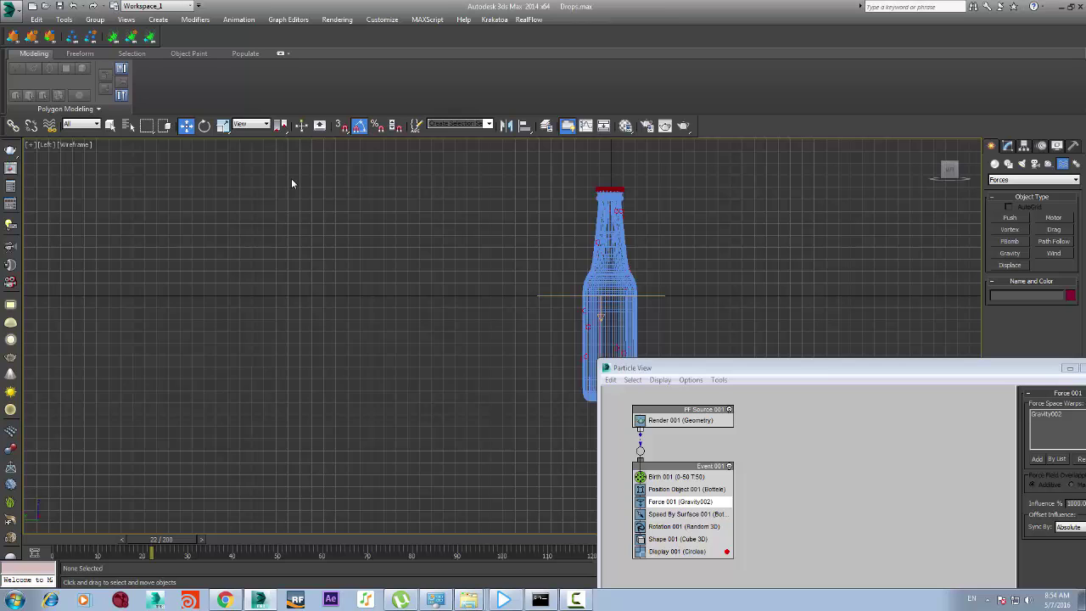
scroll(650, 274, "up", 2)
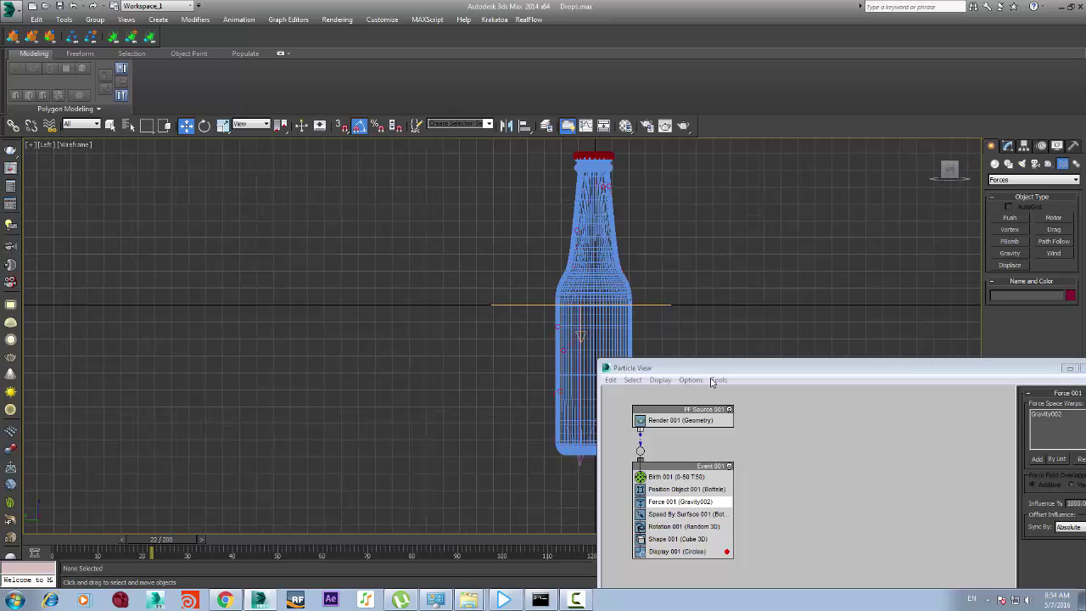
left_click_drag(716, 368, 1015, 531)
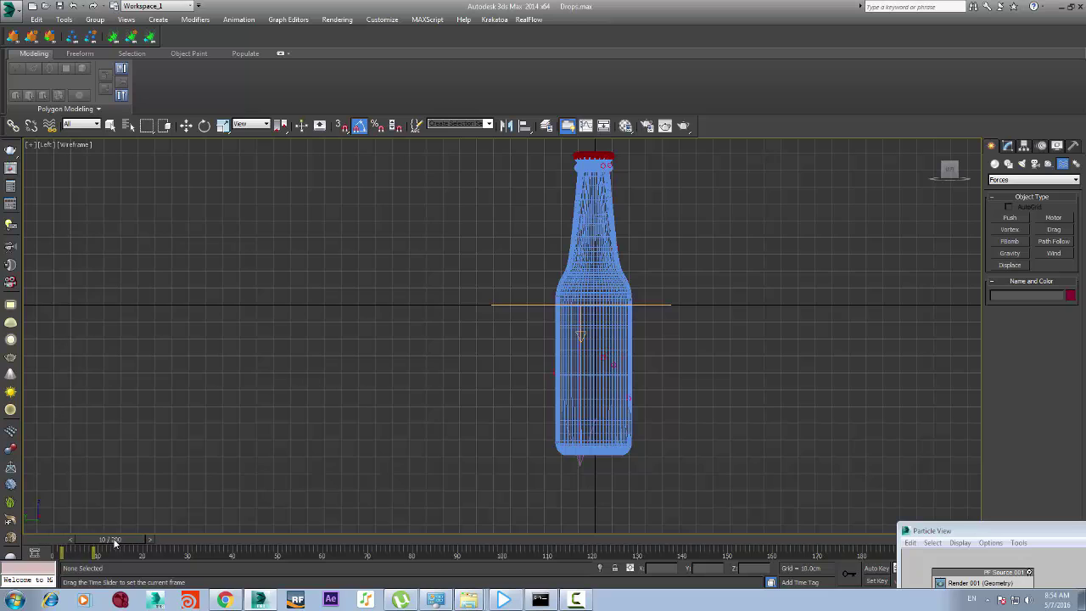
left_click_drag(173, 540, 238, 543)
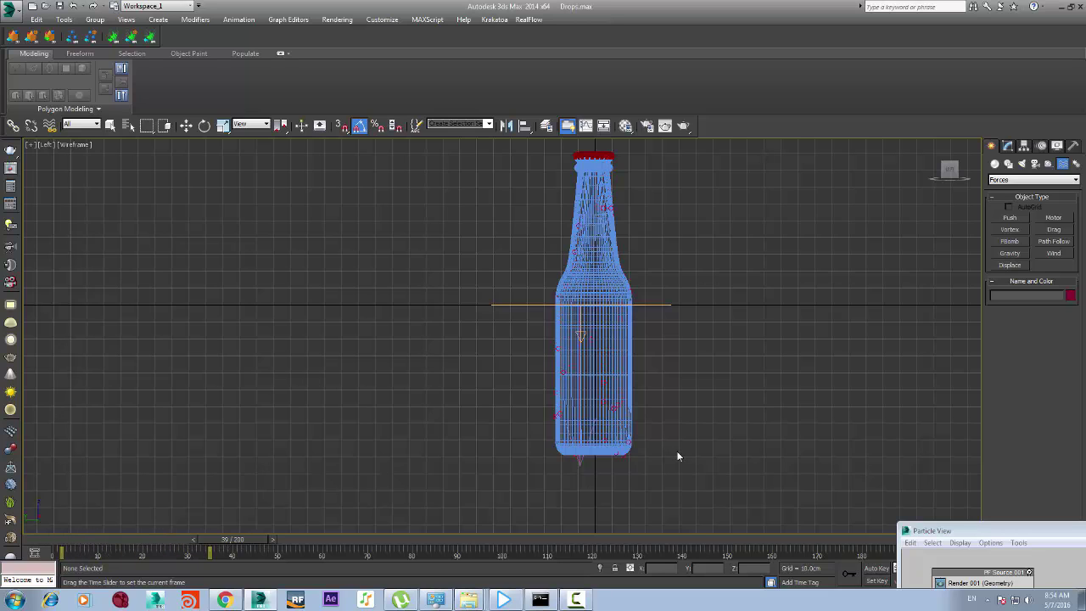
Examine how the particles slide down the lower half of the bottle up to frame 69, and return to frame 0
key("w")
scroll(565, 405, "up", 3)
scroll(540, 412, "up", 1)
scroll(545, 453, "down", 2)
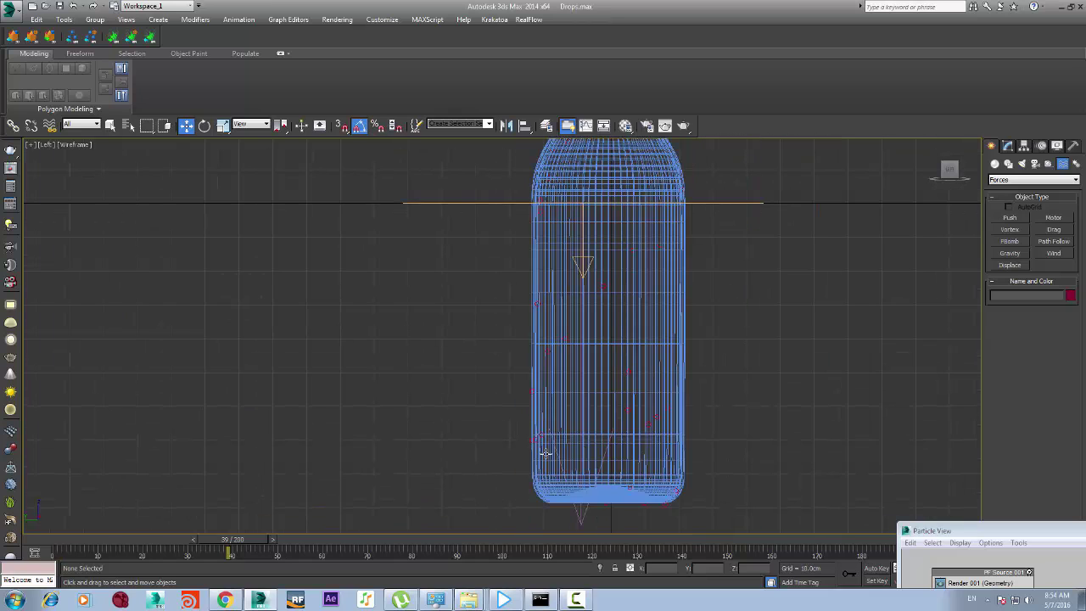
scroll(534, 416, "up", 1)
scroll(509, 416, "down", 3)
left_click_drag(234, 548, 239, 547)
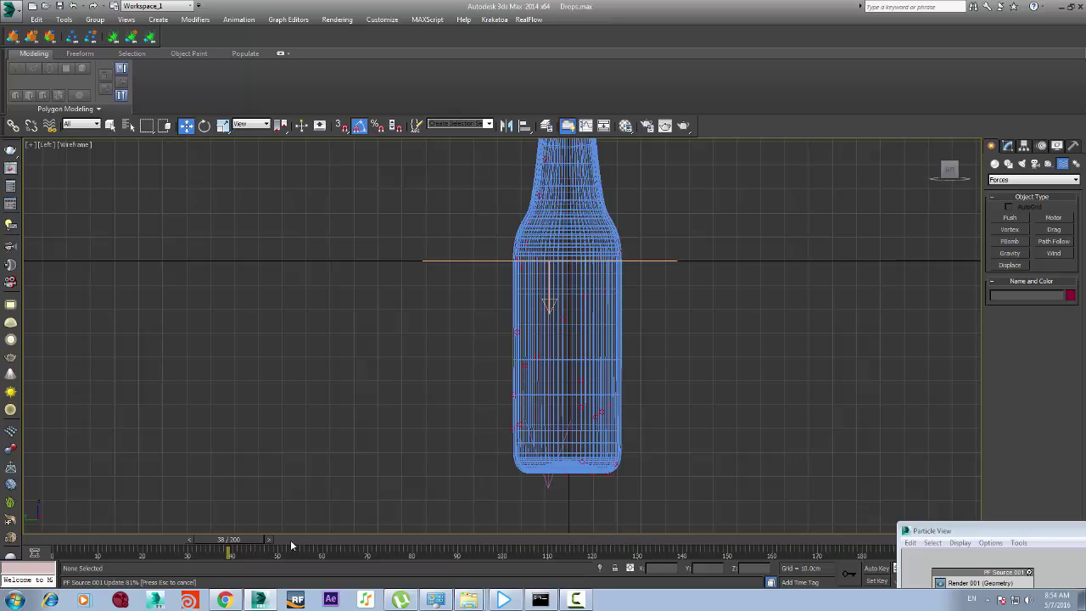
left_click(368, 543)
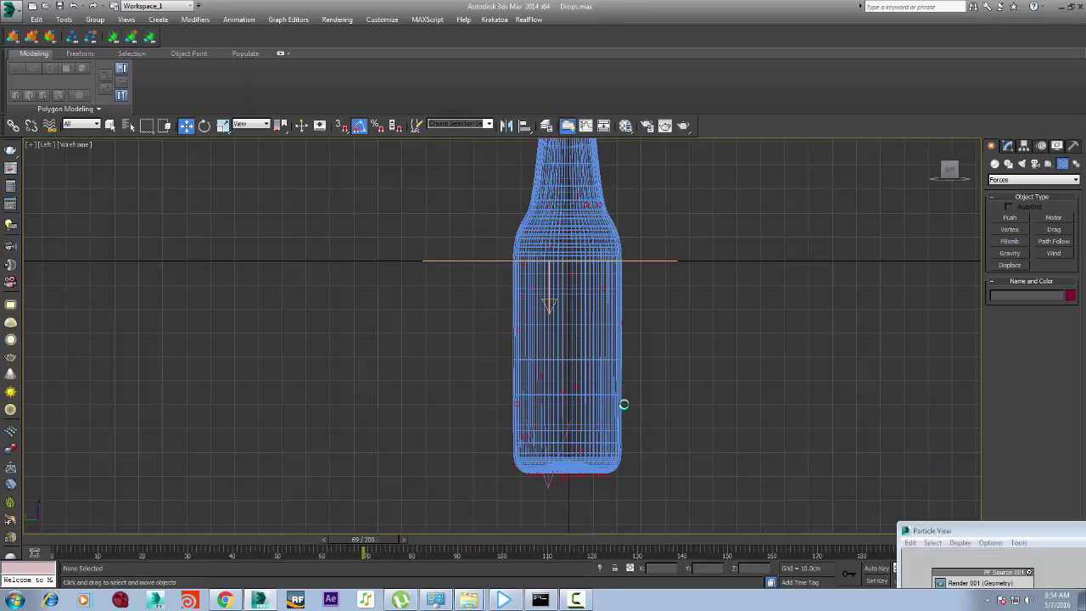
left_click(58, 543)
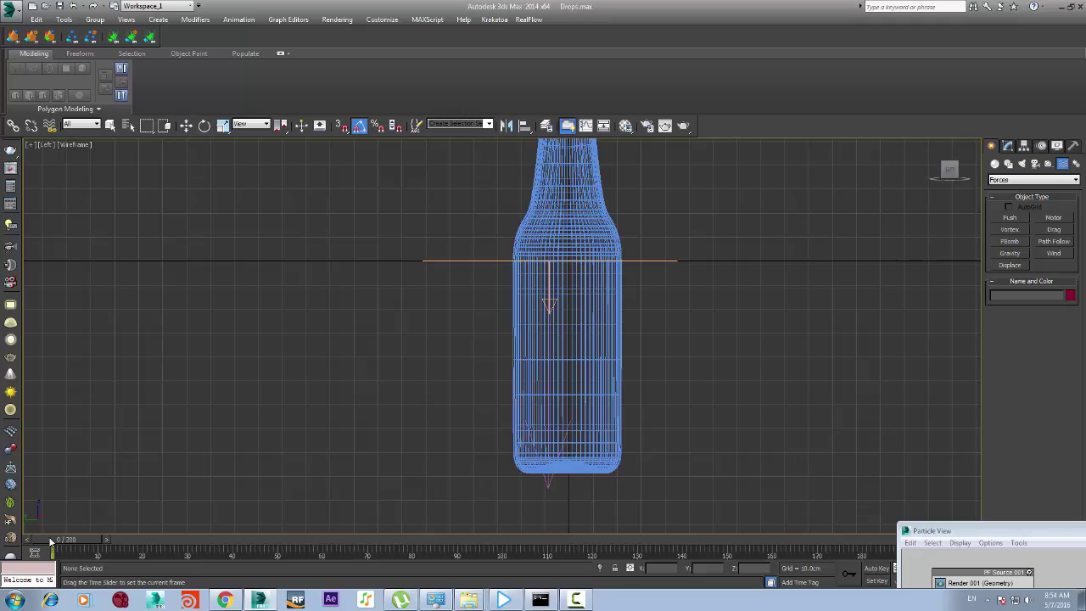
Scrub the animation to frame 31 and examine the particles' behaviour around the bottle's base
double_click(939, 531)
left_click_drag(551, 7, 997, 560)
left_click_drag(41, 544, 161, 543)
key("w")
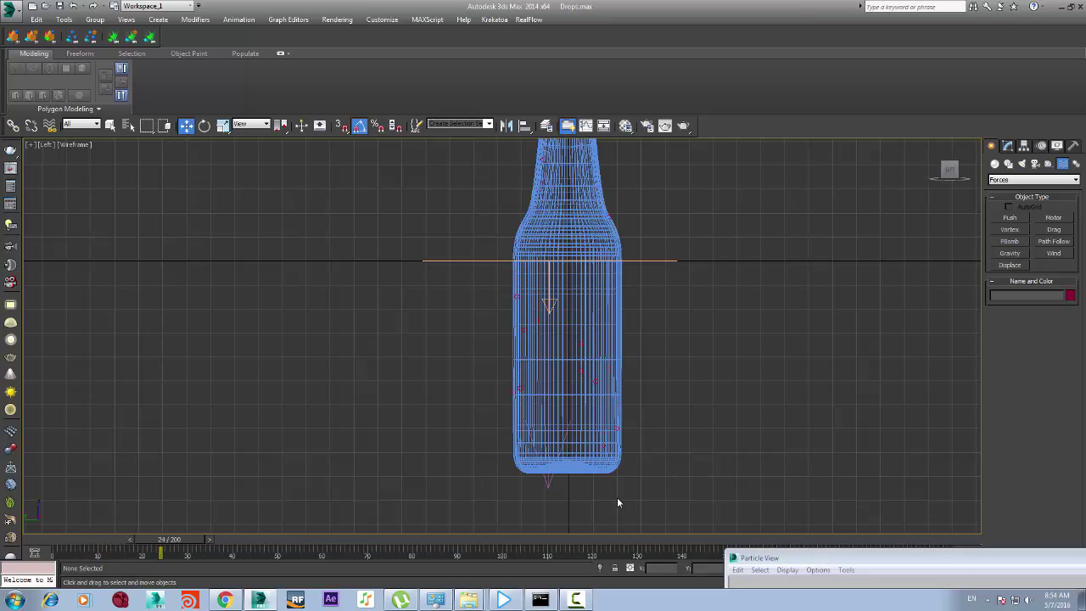
scroll(617, 502, "up", 4)
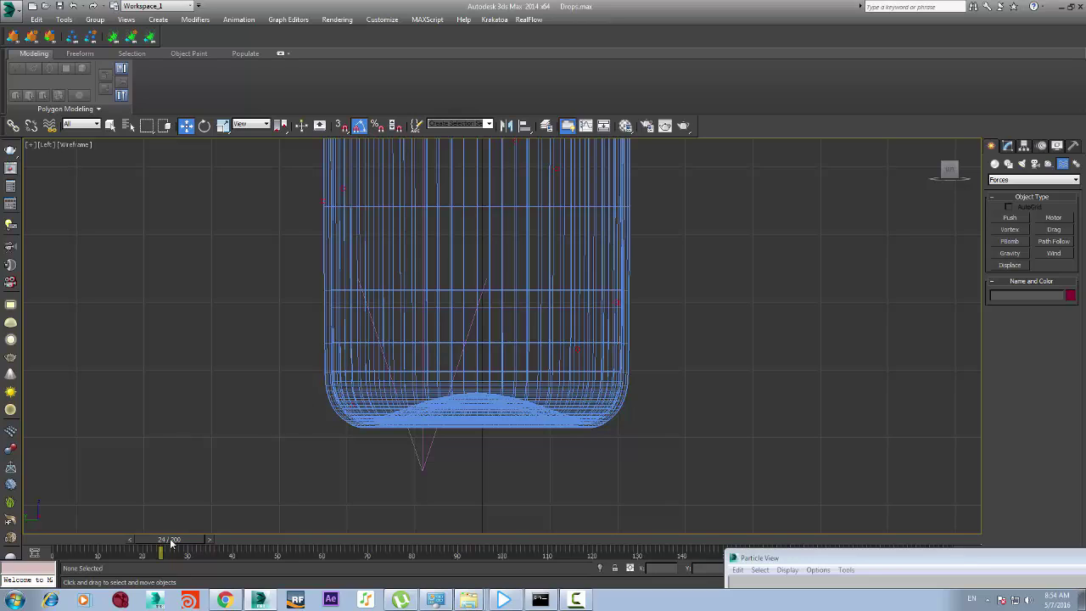
left_click_drag(173, 544, 208, 544)
key("w")
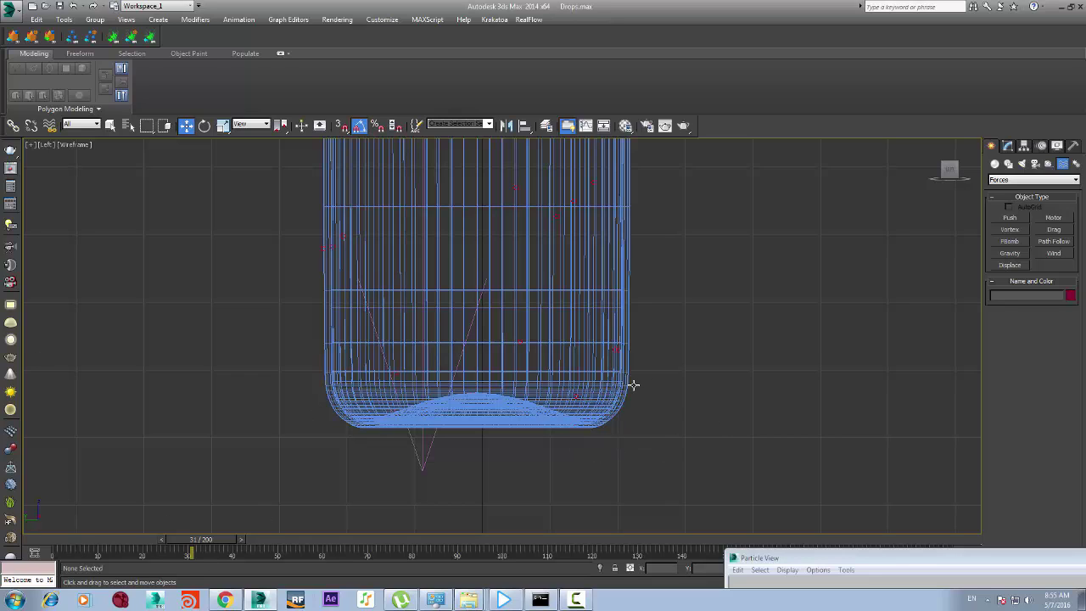
Insert a Collision test into Event 001 between Rotation 001 and Shape 001
double_click(770, 557)
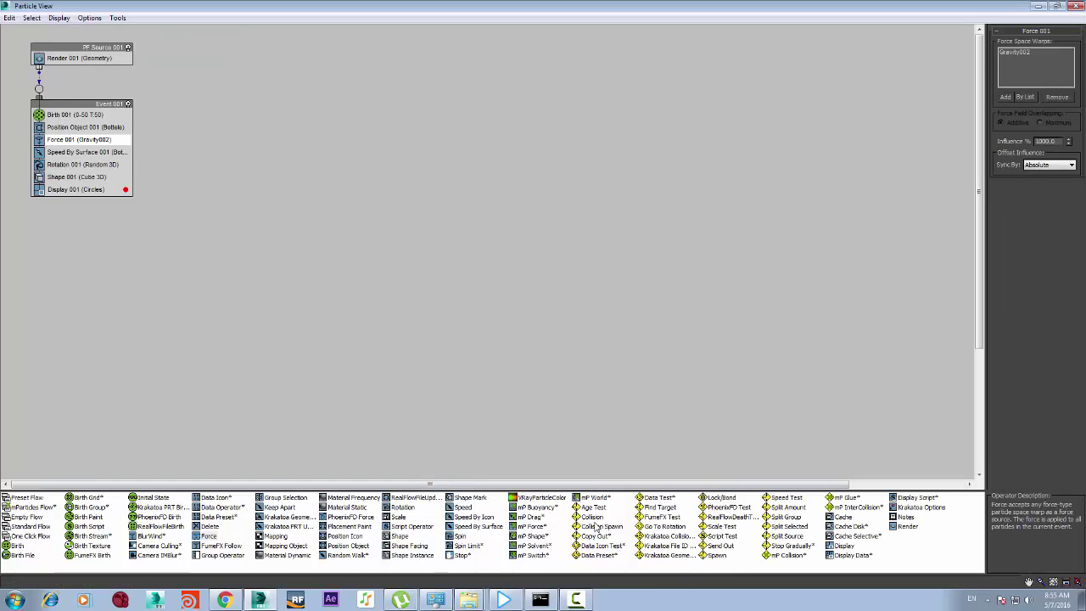
left_click_drag(595, 519, 68, 176)
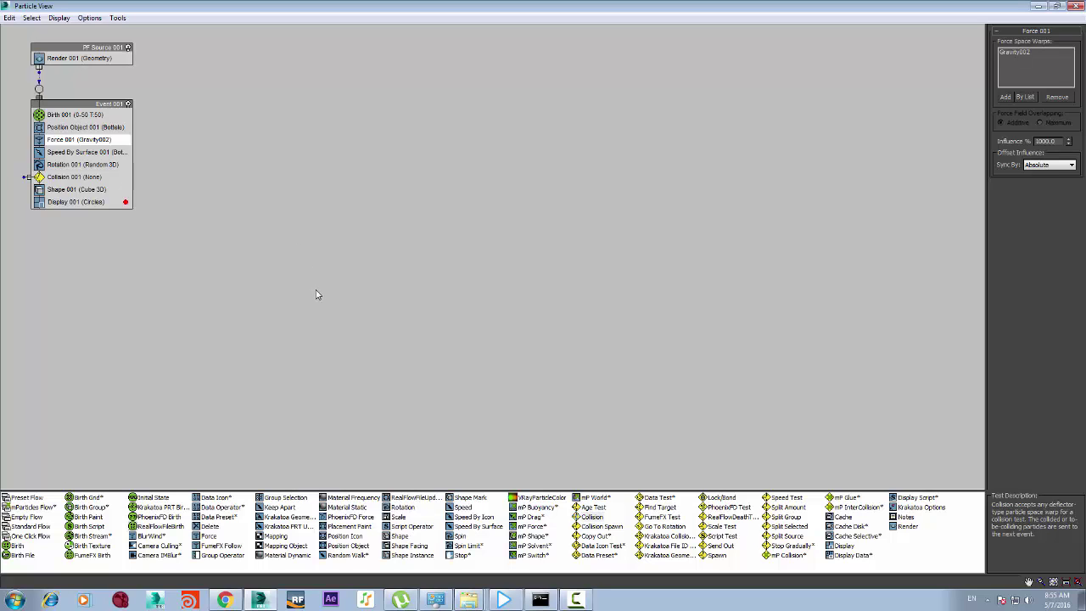
left_click_drag(180, 8, 737, 392)
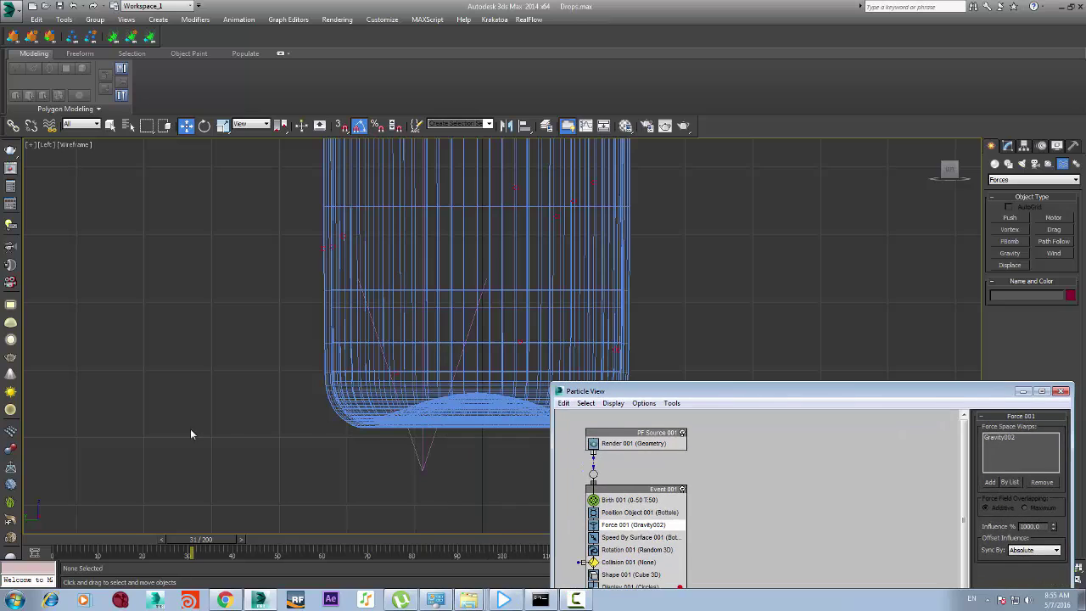
Return to frame 0 and create a large Deflector space warp around the bottle in the perspective view
left_click(49, 547)
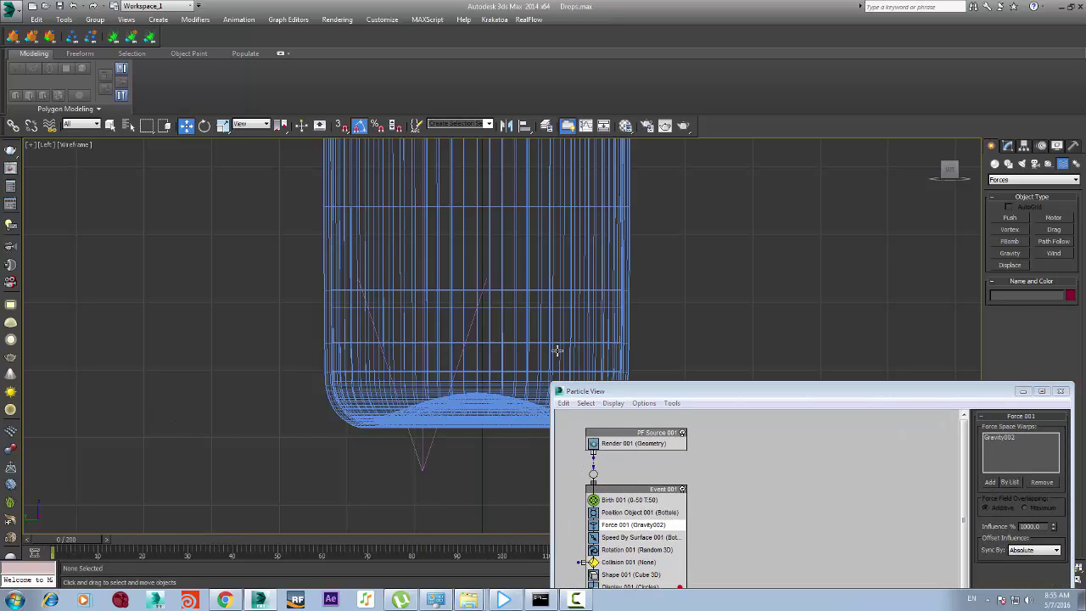
scroll(660, 321, "down", 2)
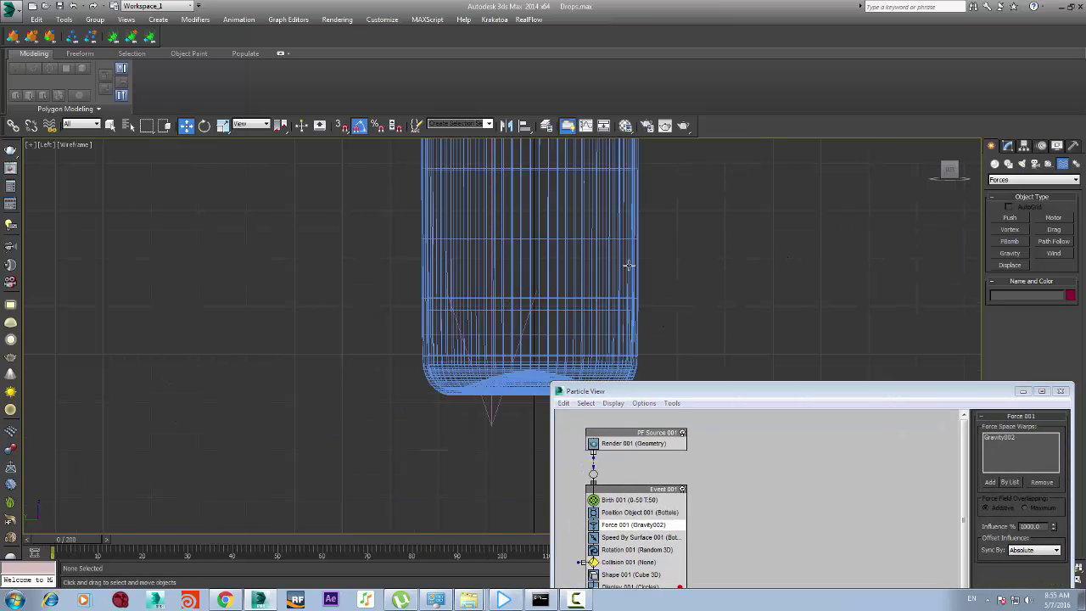
key("p")
key("r")
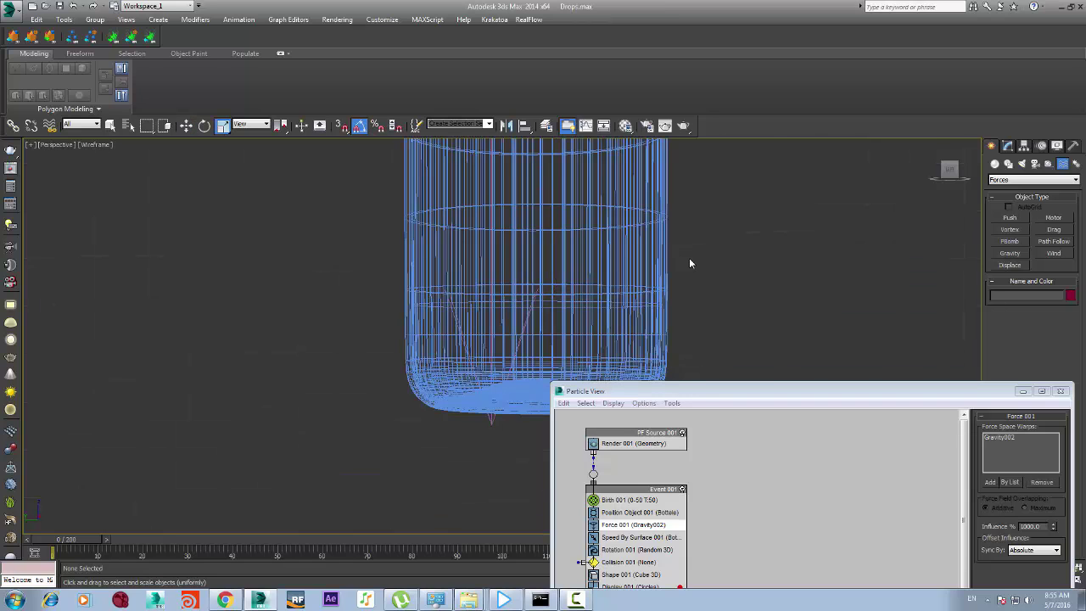
middle_click_drag(927, 188, 919, 212, "alt")
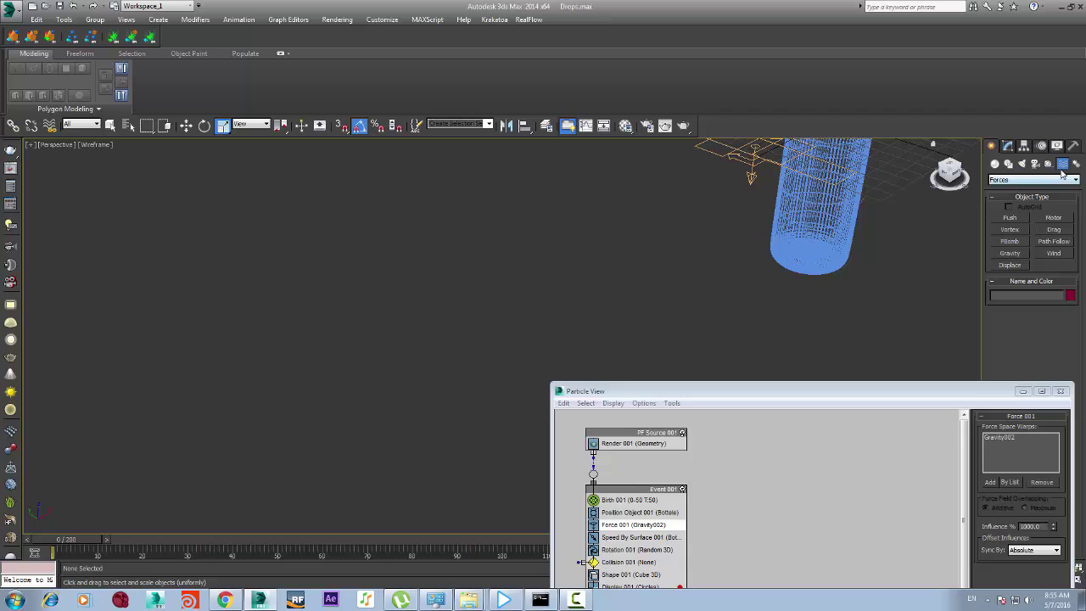
left_click(1030, 181)
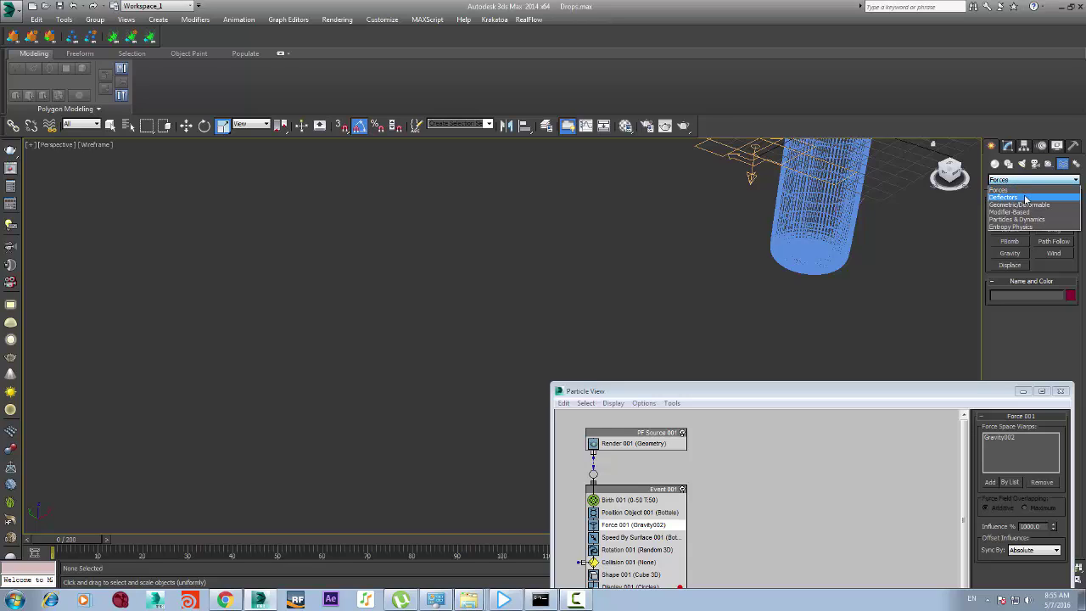
left_click(1004, 198)
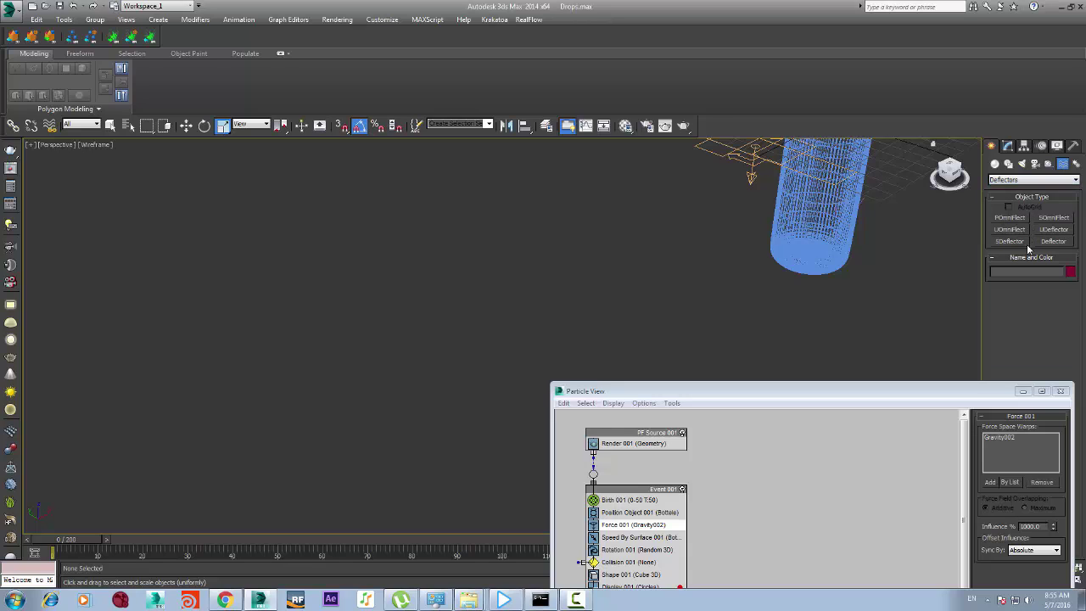
left_click(1053, 241)
left_click_drag(734, 165, 910, 396)
Move the deflector down near the bottle's base, at about Z -81.6 cm, and centre it on the bottle in the Top view
left_click(187, 128)
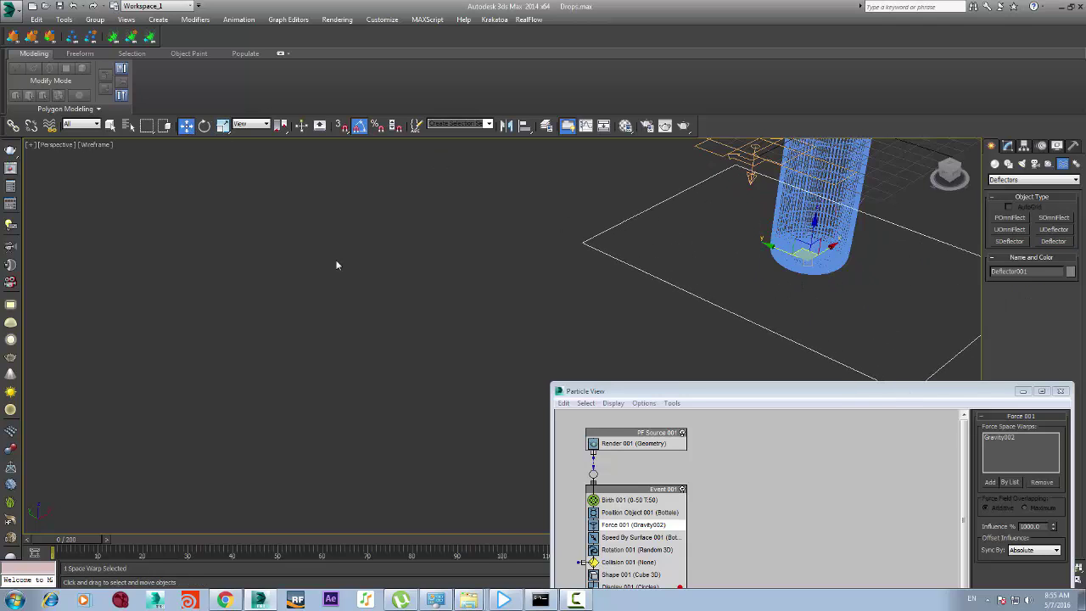
left_click_drag(702, 396, 502, 587)
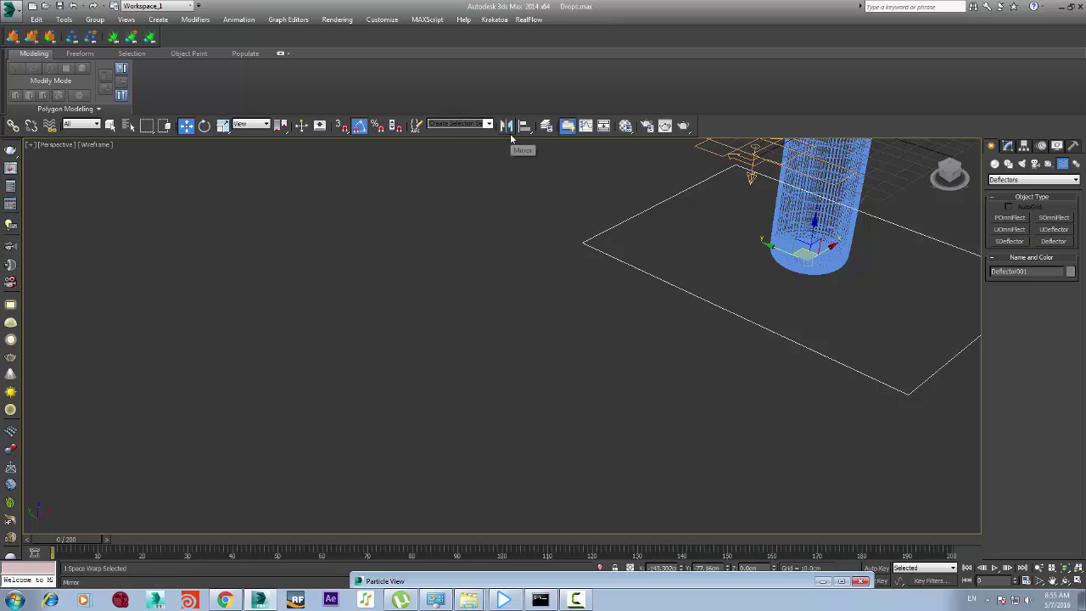
key("l")
left_click(574, 266)
scroll(594, 267, "down", 10)
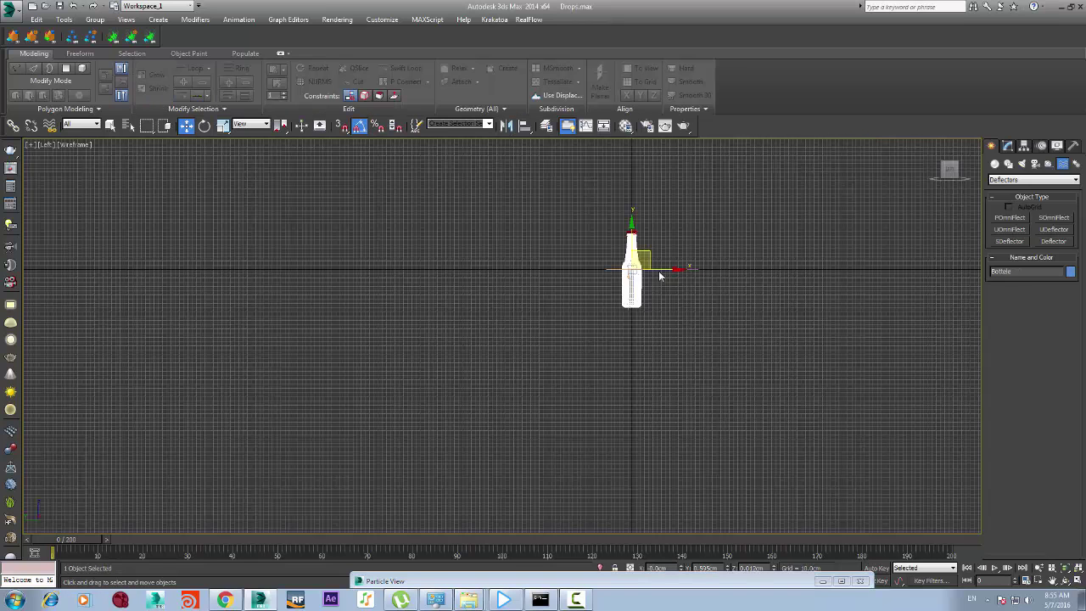
scroll(676, 279, "up", 5)
left_click(672, 295)
scroll(641, 272, "up", 3)
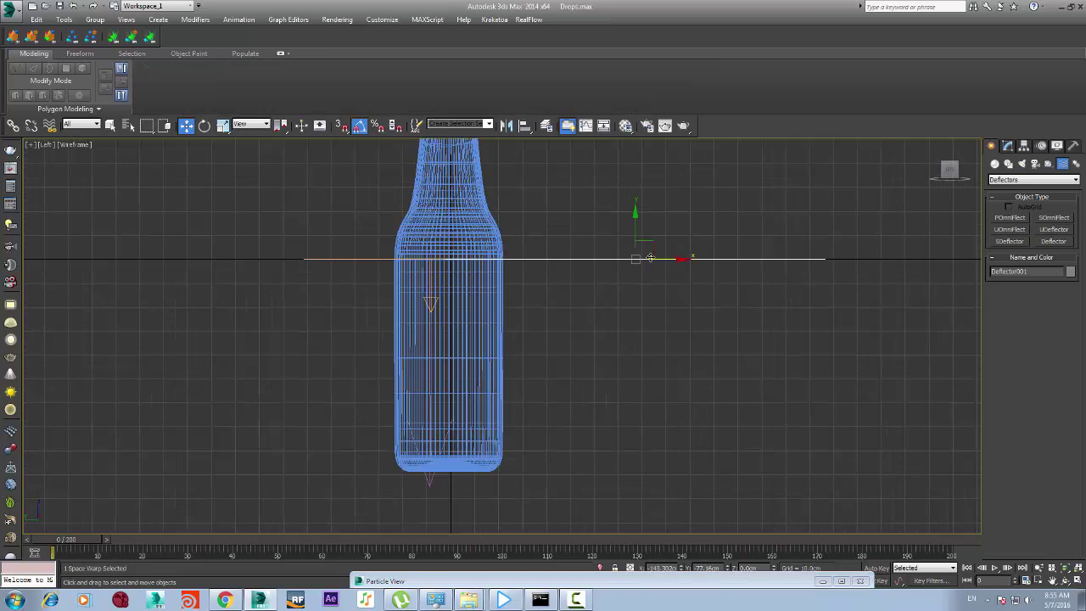
left_click_drag(648, 242, 468, 435)
key("t")
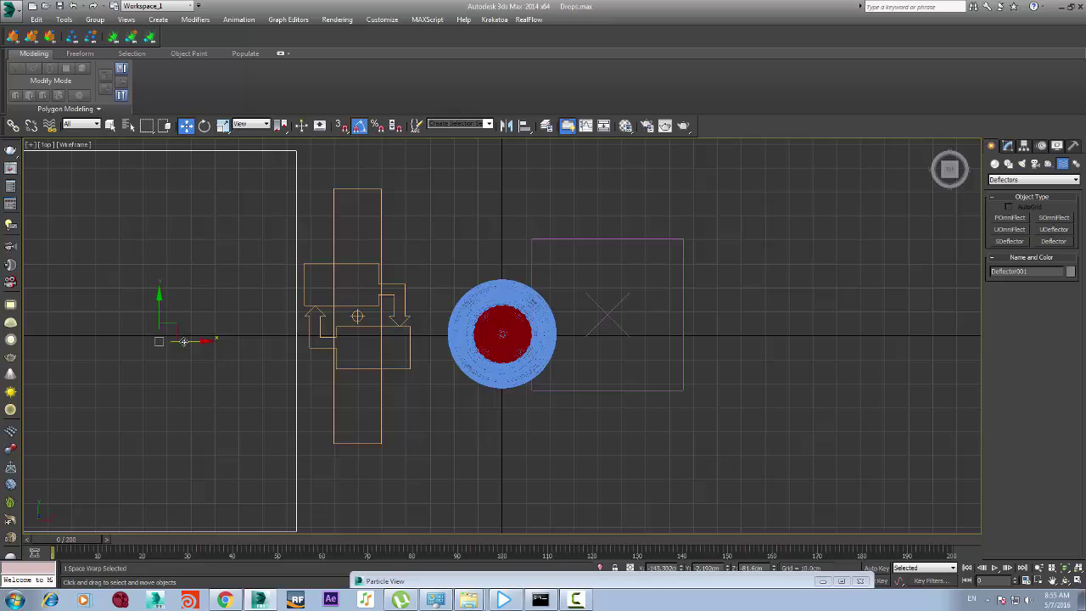
left_click_drag(176, 327, 511, 327)
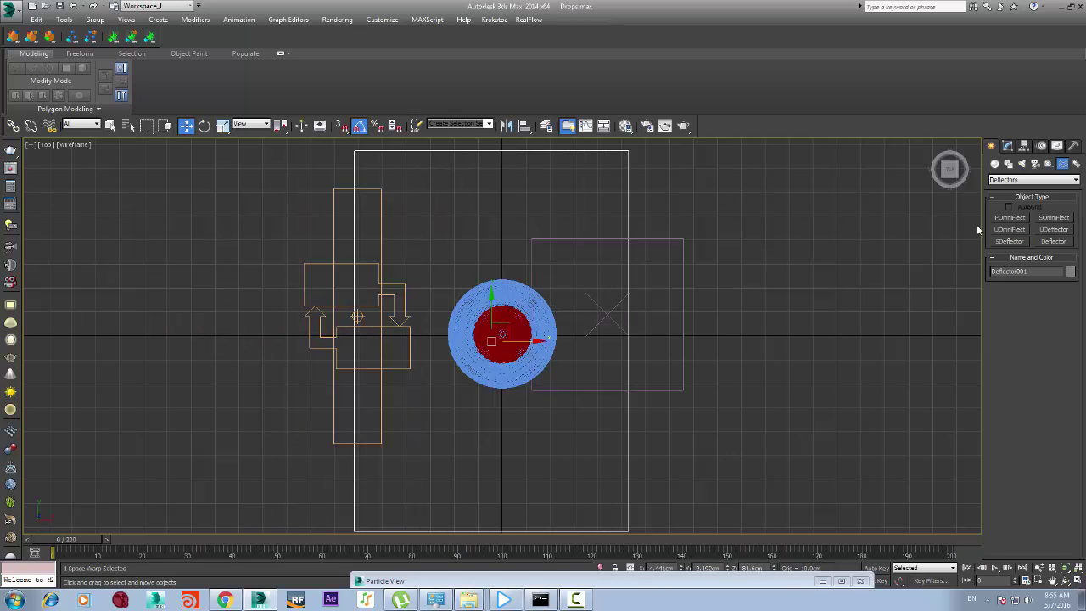
Resize the deflector to about 98 cm wide and 108 cm long, and lower it to about Z -84 cm at the bottle's base
left_click(1009, 147)
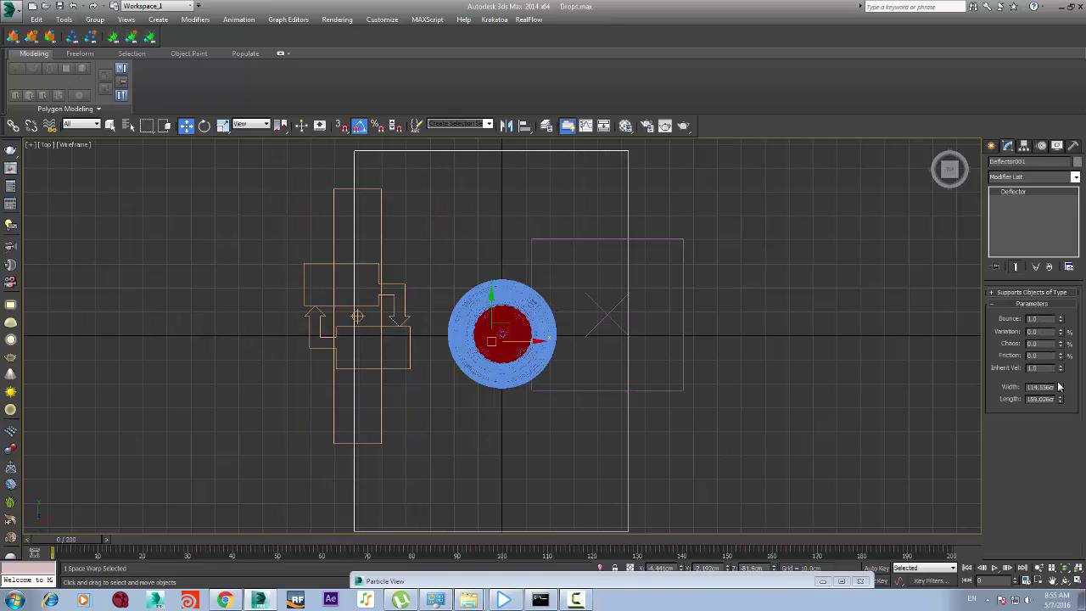
left_click_drag(1059, 388, 823, 445)
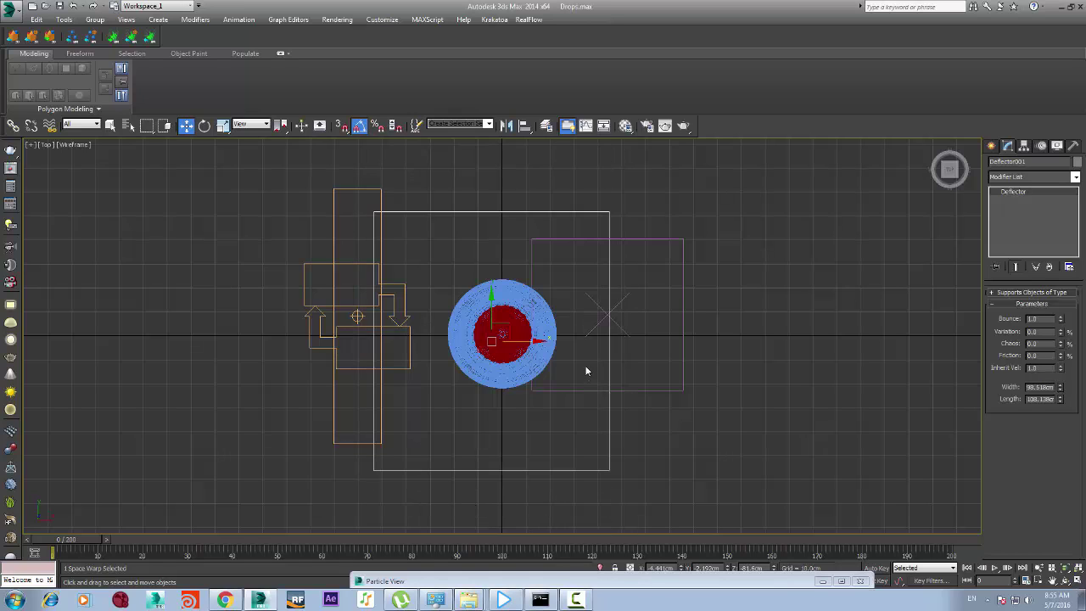
key("l")
left_click(484, 490)
scroll(479, 482, "up", 4)
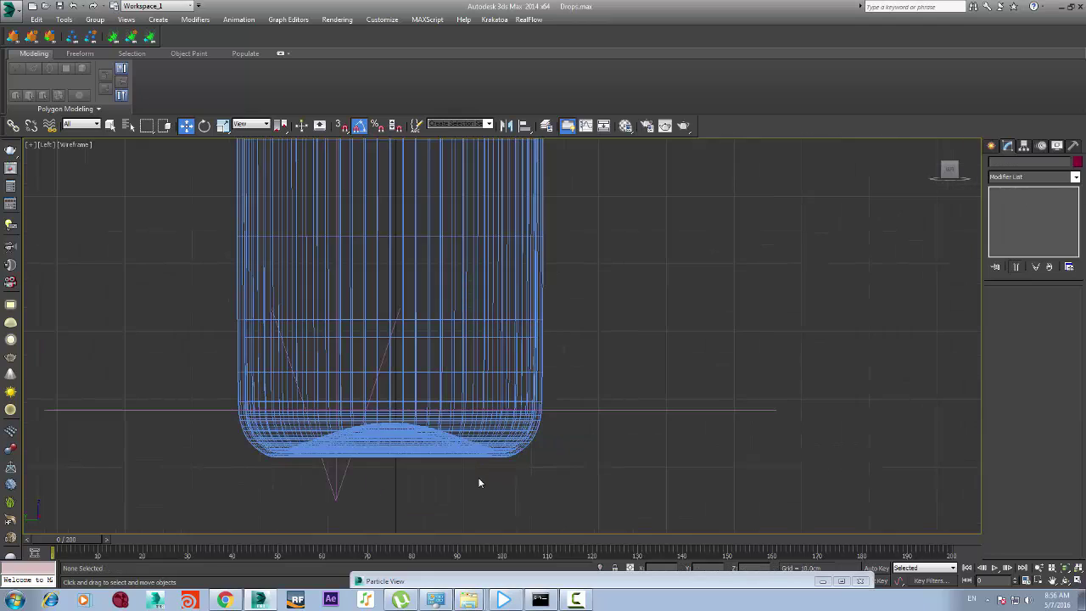
left_click(550, 412)
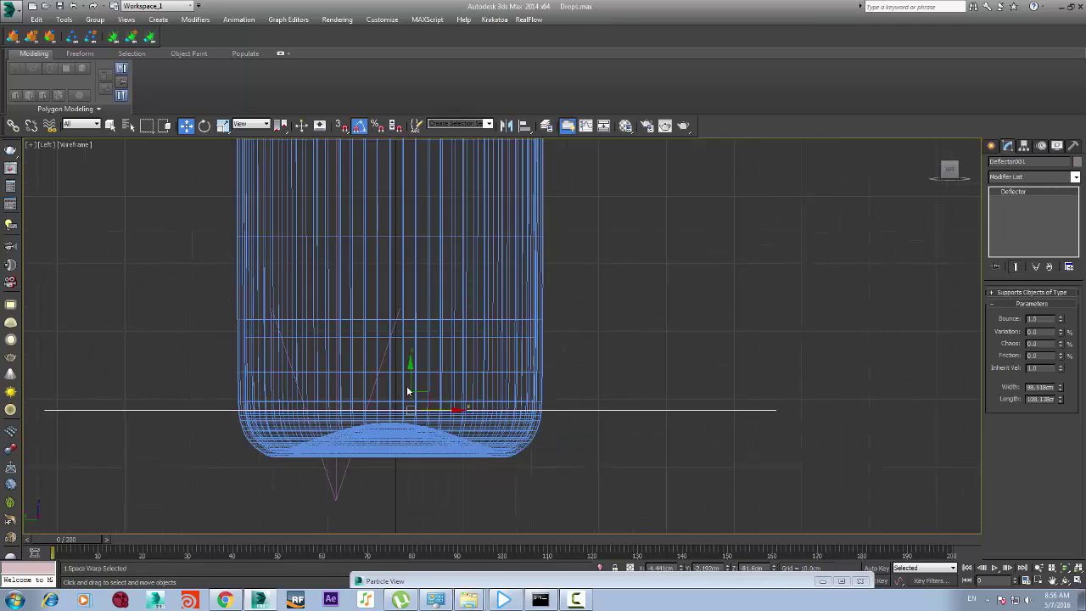
left_click_drag(411, 378, 411, 395)
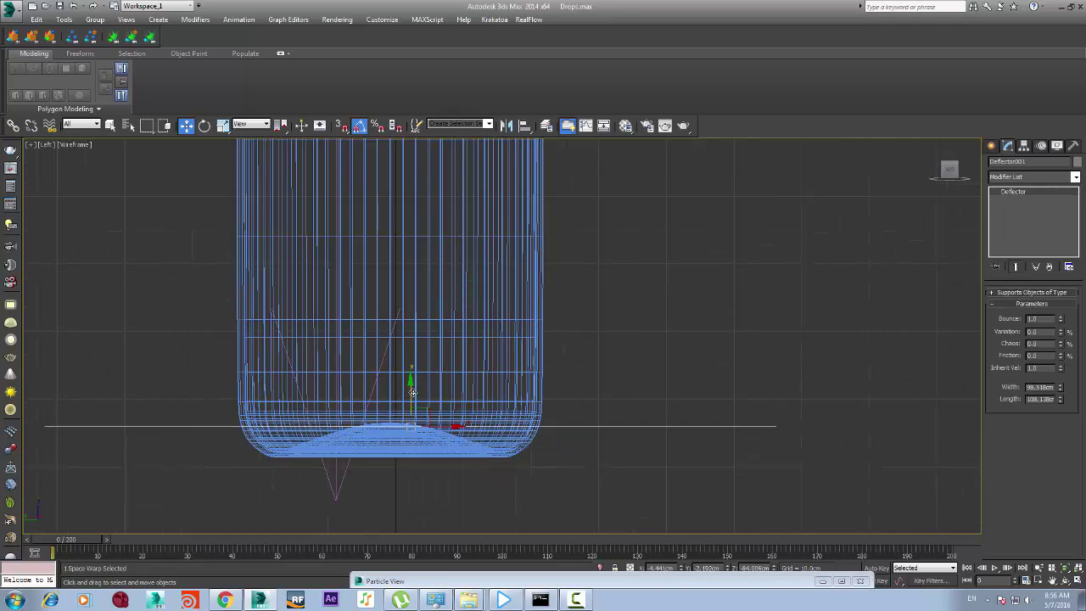
left_click(558, 419)
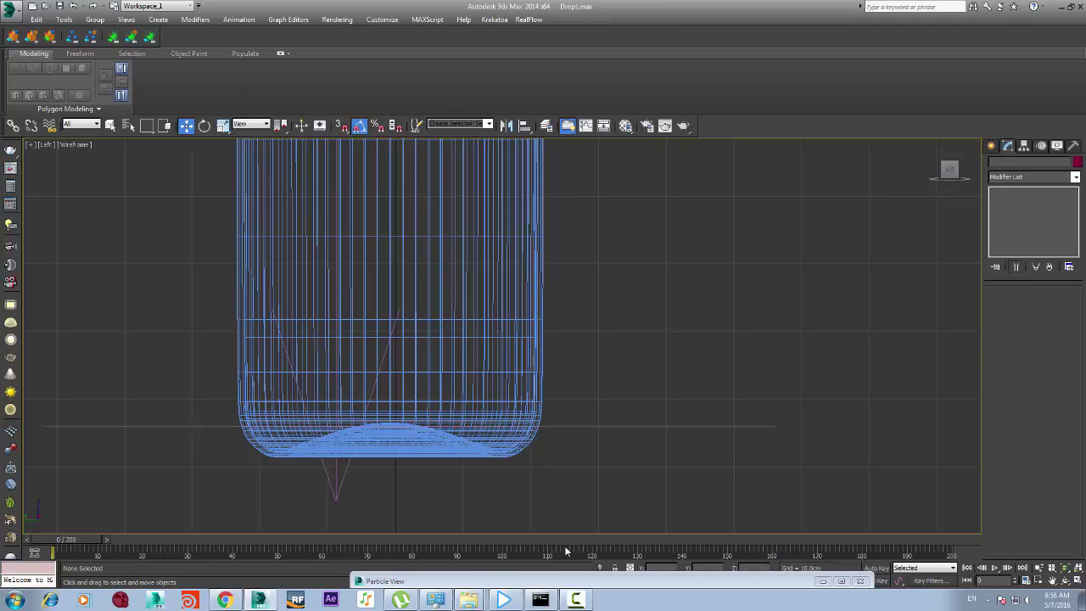
Assign Deflector001 as the deflector of the Collision 001 test in Event 001
double_click(569, 575)
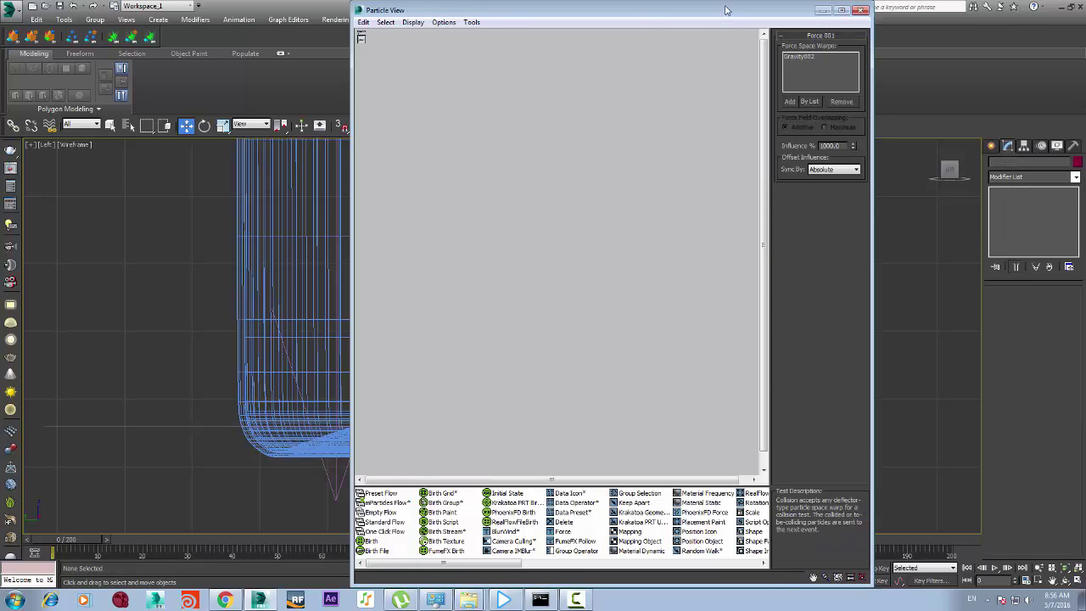
left_click_drag(725, 10, 744, 337)
double_click(741, 337)
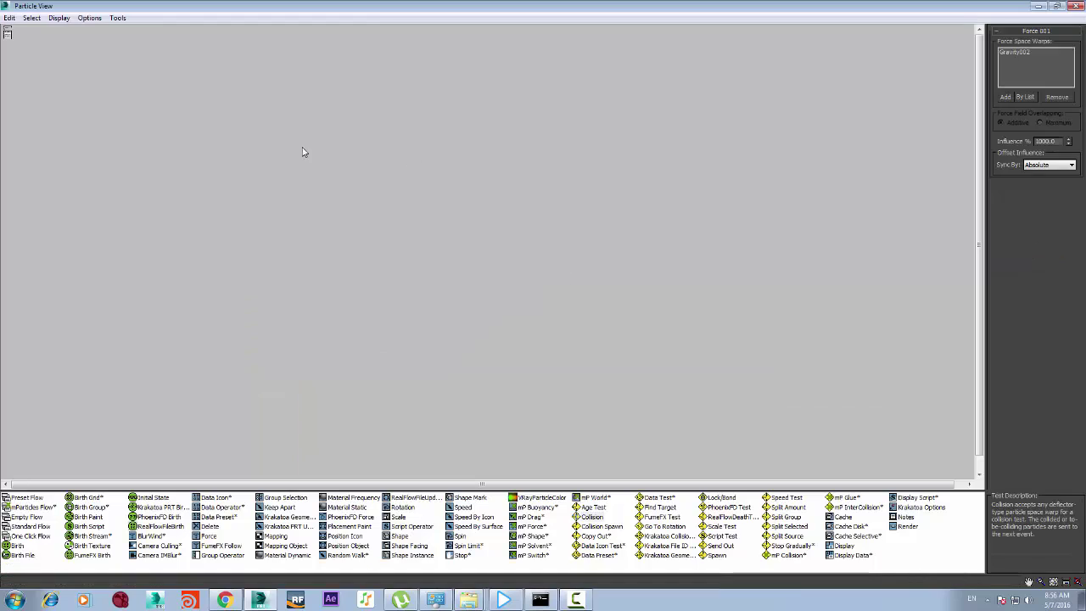
left_click(424, 323)
scroll(417, 489, "down", 2)
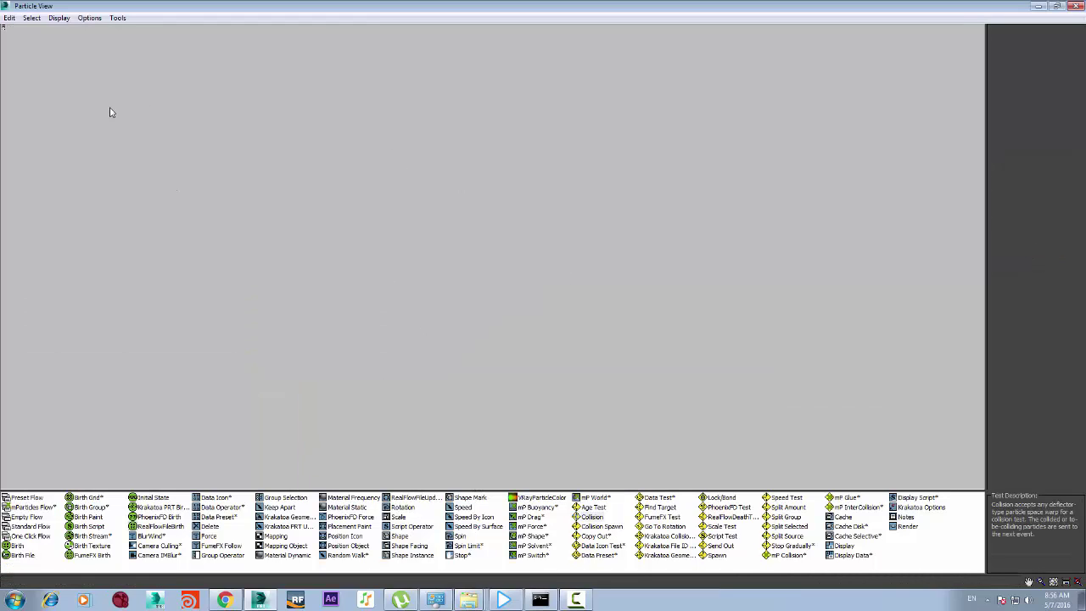
scroll(51, 72, "up", 7)
scroll(178, 199, "down", 3)
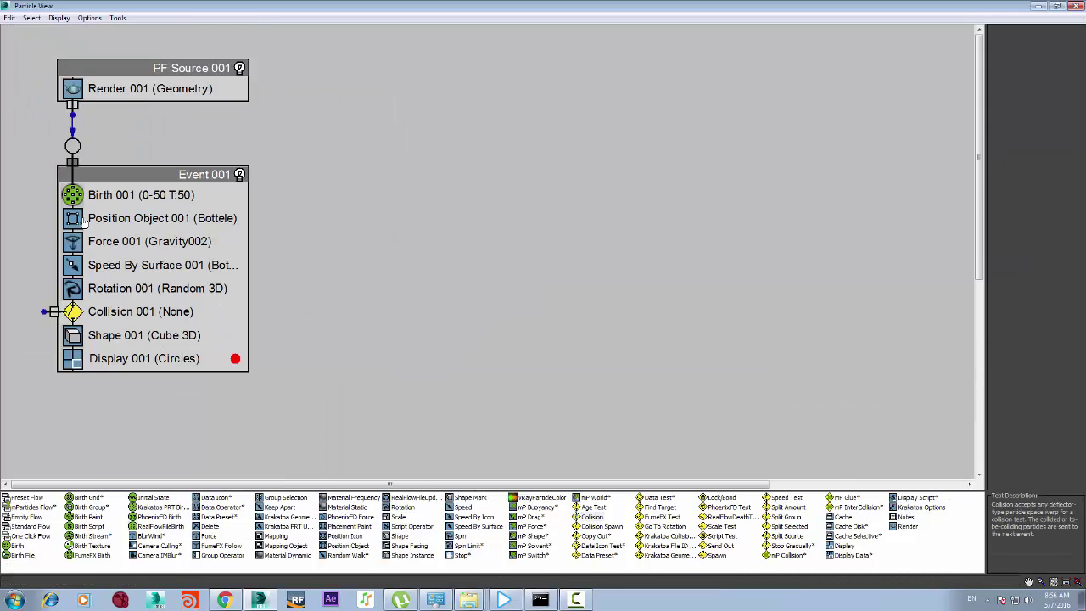
left_click(123, 311)
double_click(598, 5)
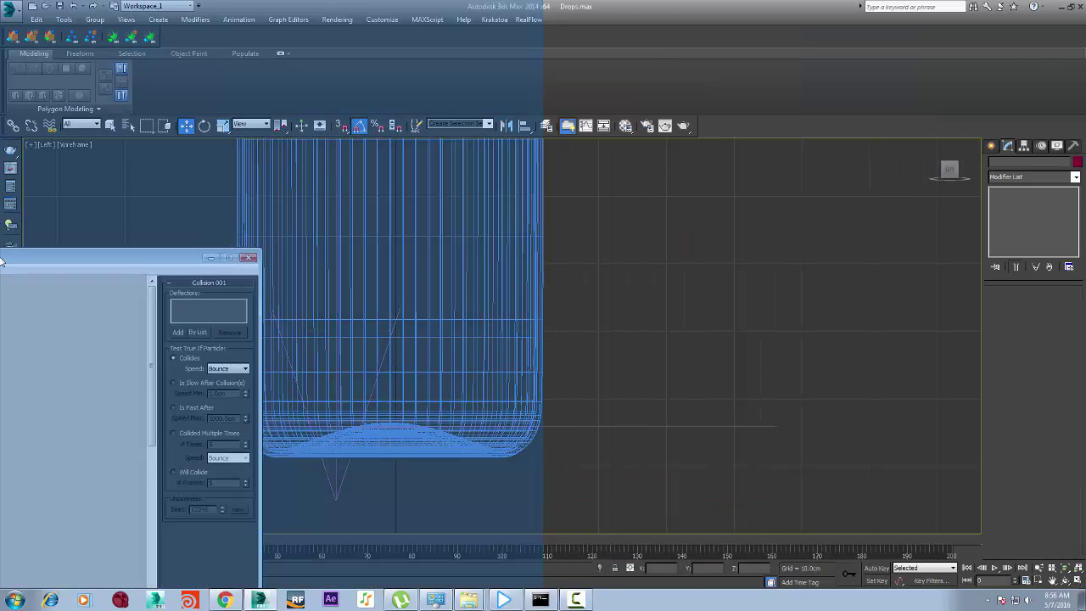
left_click(477, 85)
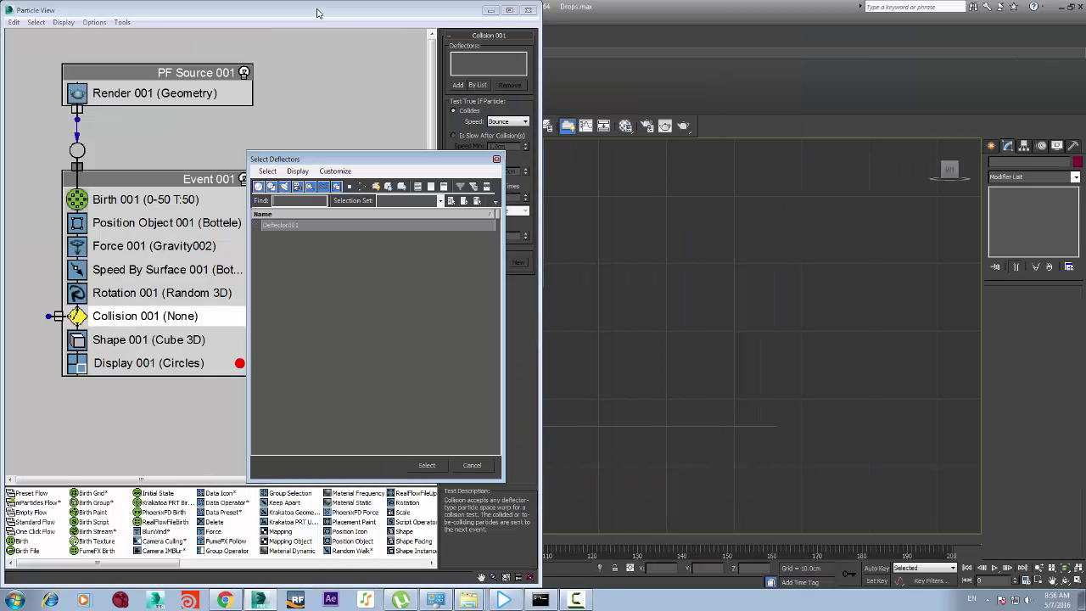
left_click(426, 465)
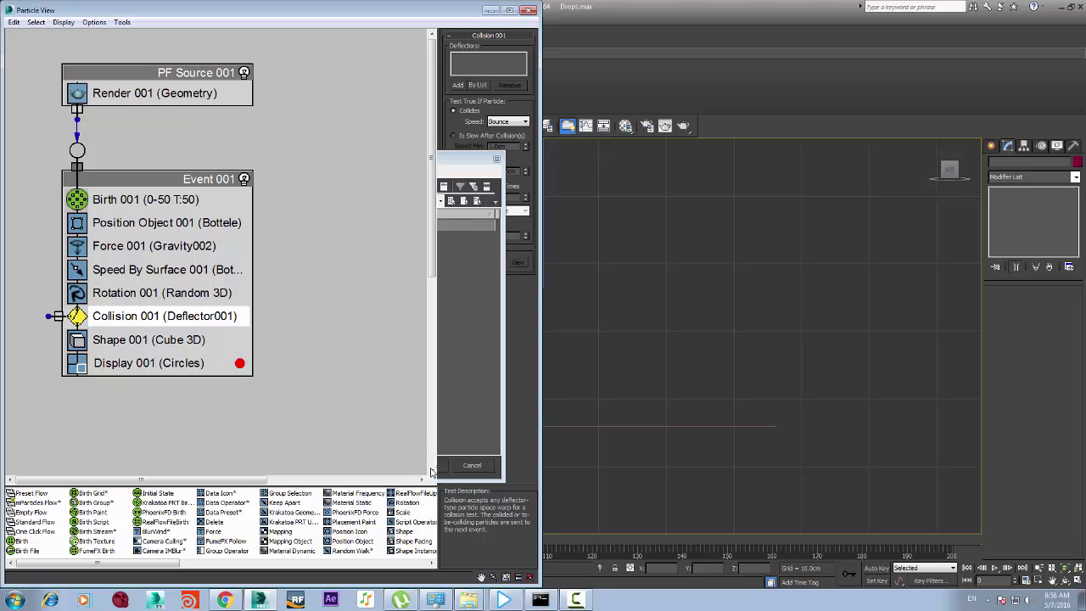
Scrub the animation to frame 36 and examine the particles near the deflector at the bottle's base in the Left view
left_click_drag(253, 11, 746, 587)
scroll(609, 304, "down", 6)
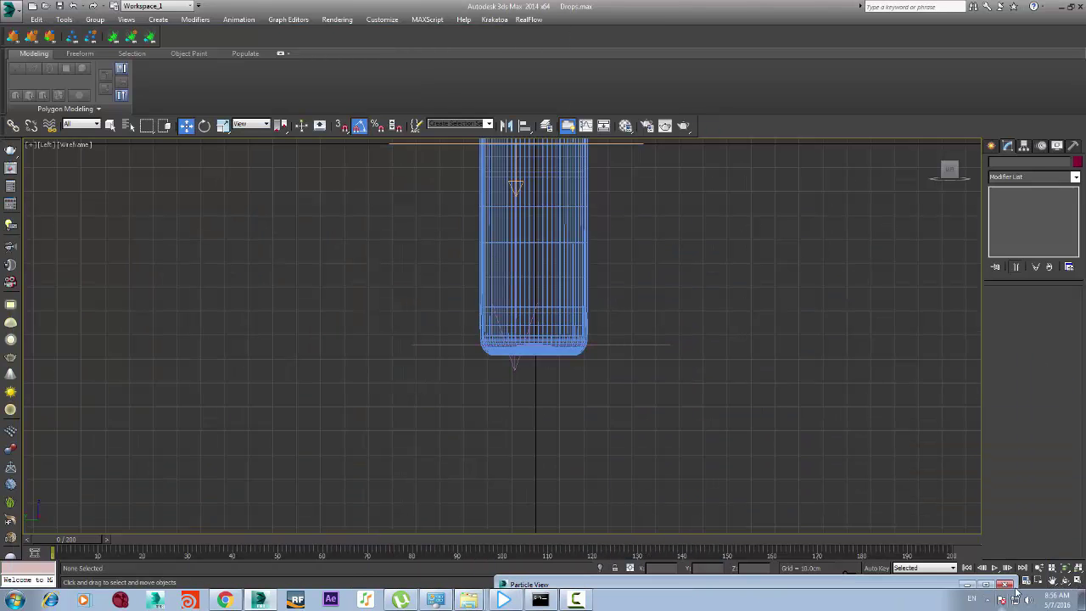
left_click(1052, 582)
left_click_drag(728, 289, 681, 456)
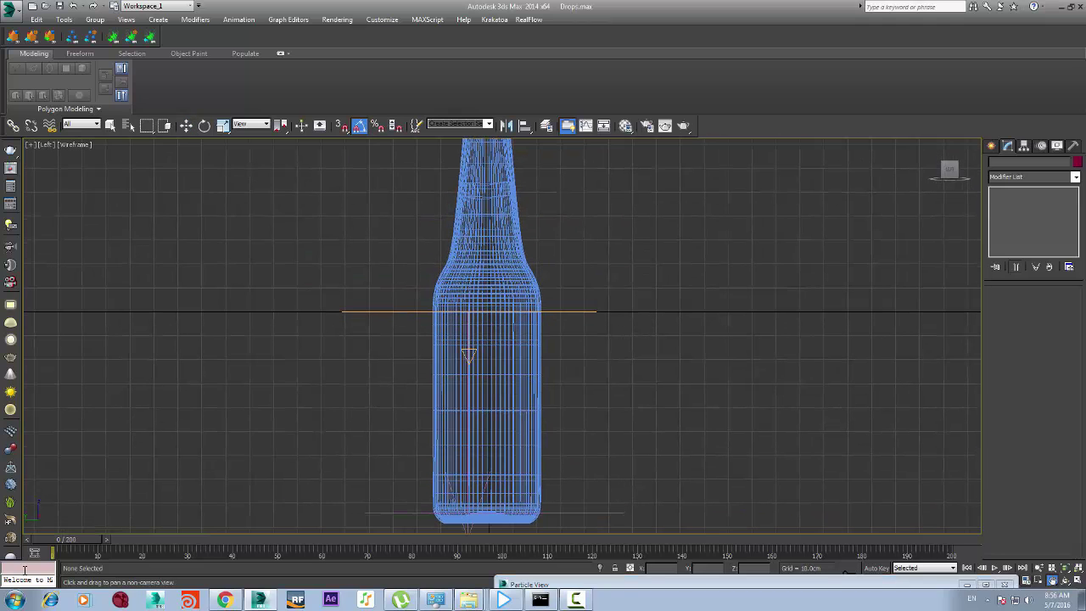
left_click_drag(51, 532, 218, 552)
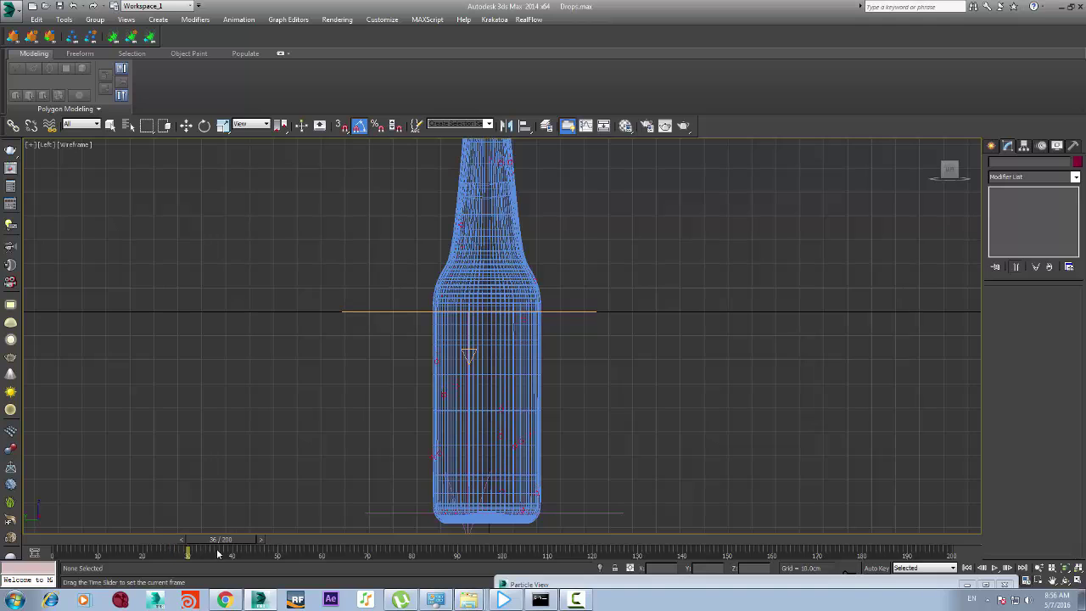
left_click_drag(475, 516, 492, 460)
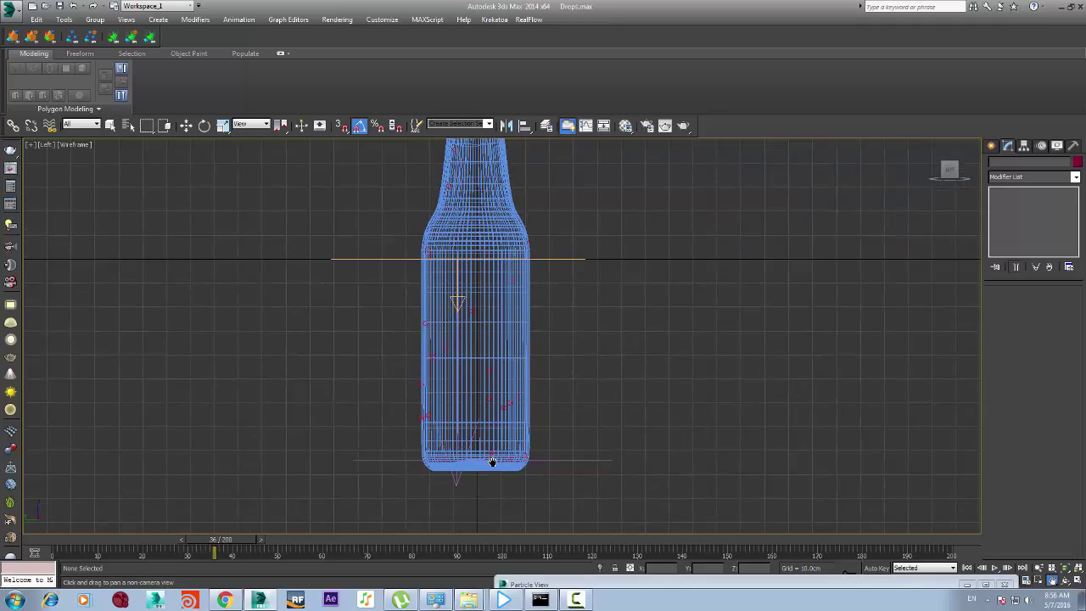
scroll(598, 450, "up", 5)
scroll(582, 462, "up", 2)
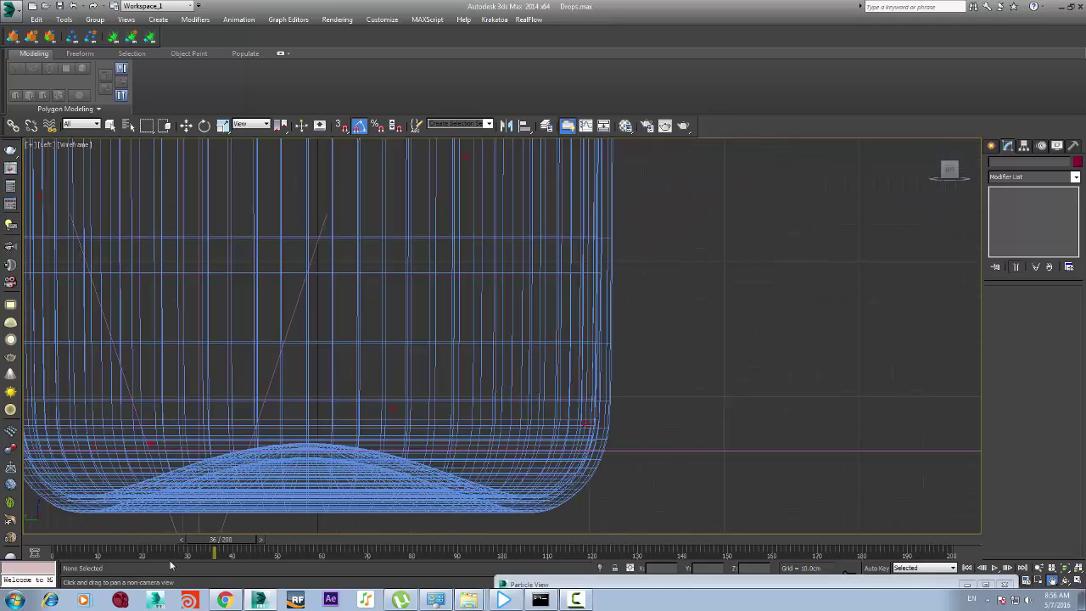
Advance the animation in stages to frame 69 and examine how the particles react at the deflector around the bottle's base
left_click_drag(225, 545, 276, 546)
scroll(491, 462, "up", 3)
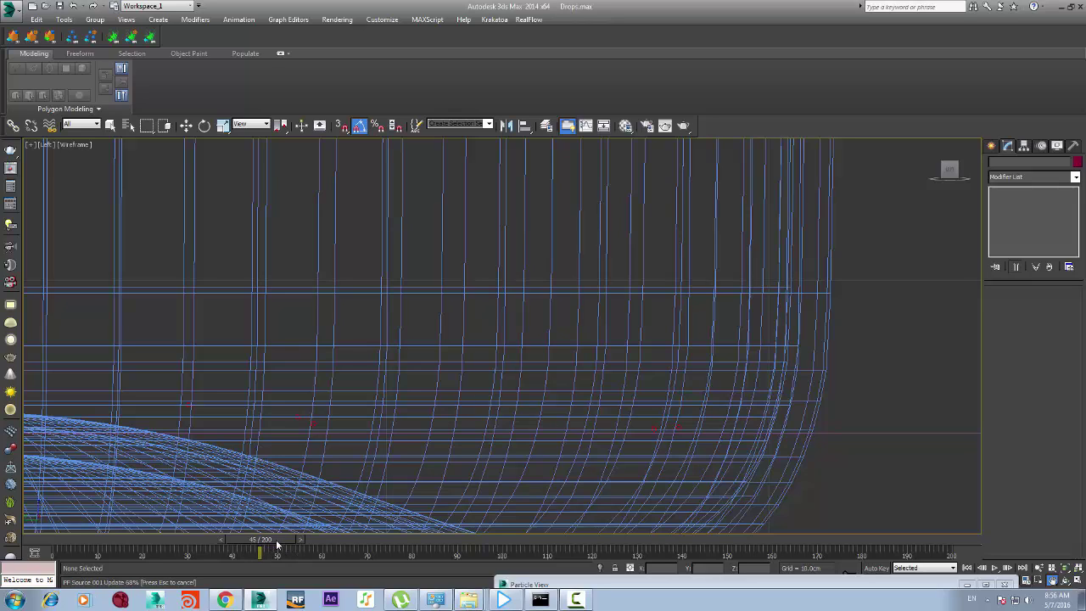
left_click_drag(278, 543, 282, 532)
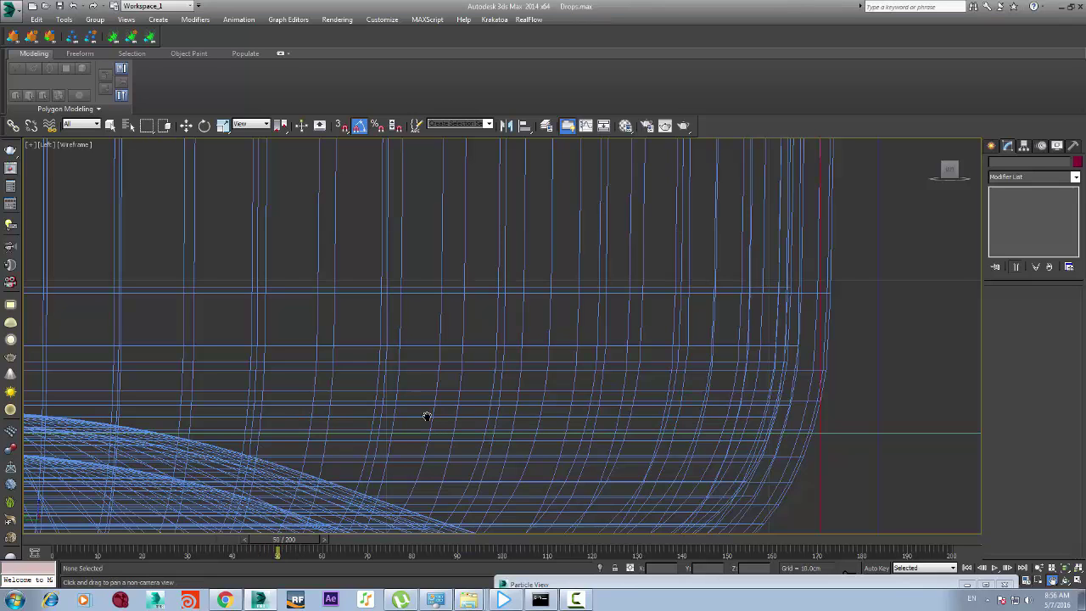
scroll(427, 415, "down", 4)
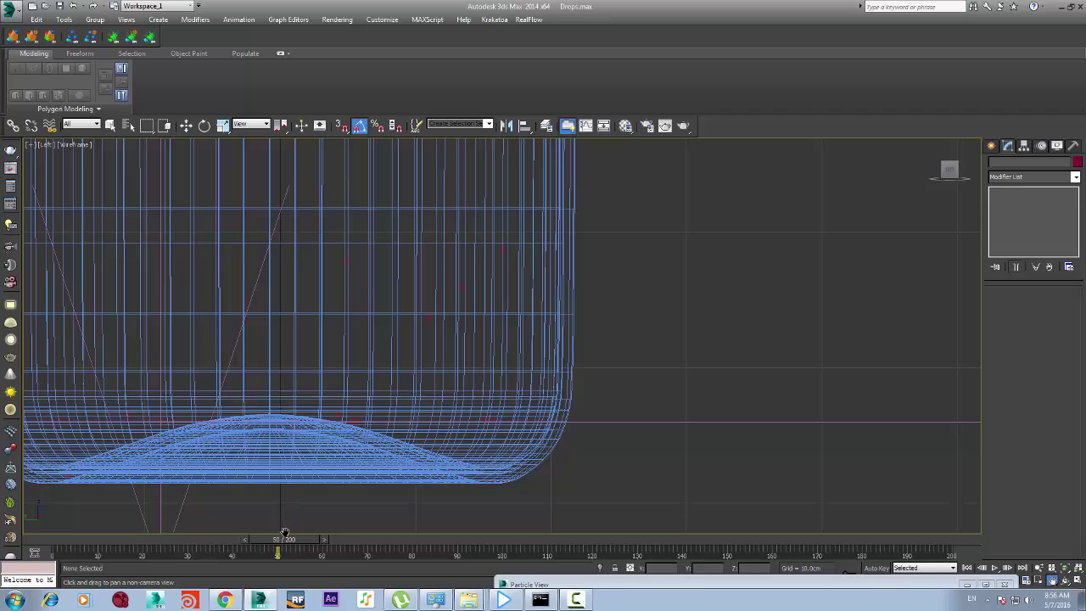
left_click_drag(287, 544, 346, 543)
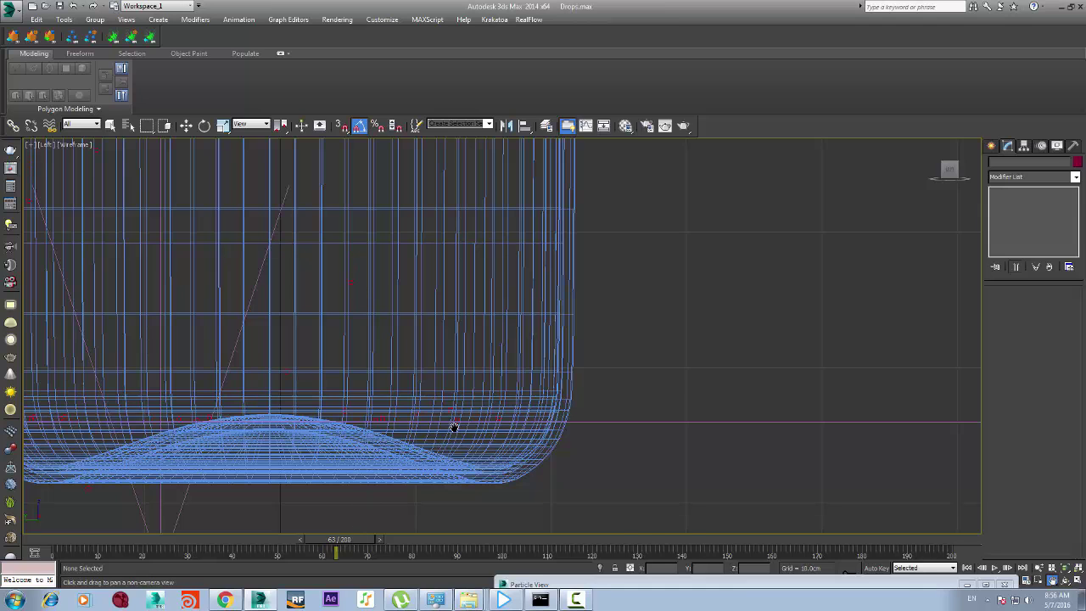
scroll(454, 427, "up", 5)
left_click_drag(342, 550, 369, 546)
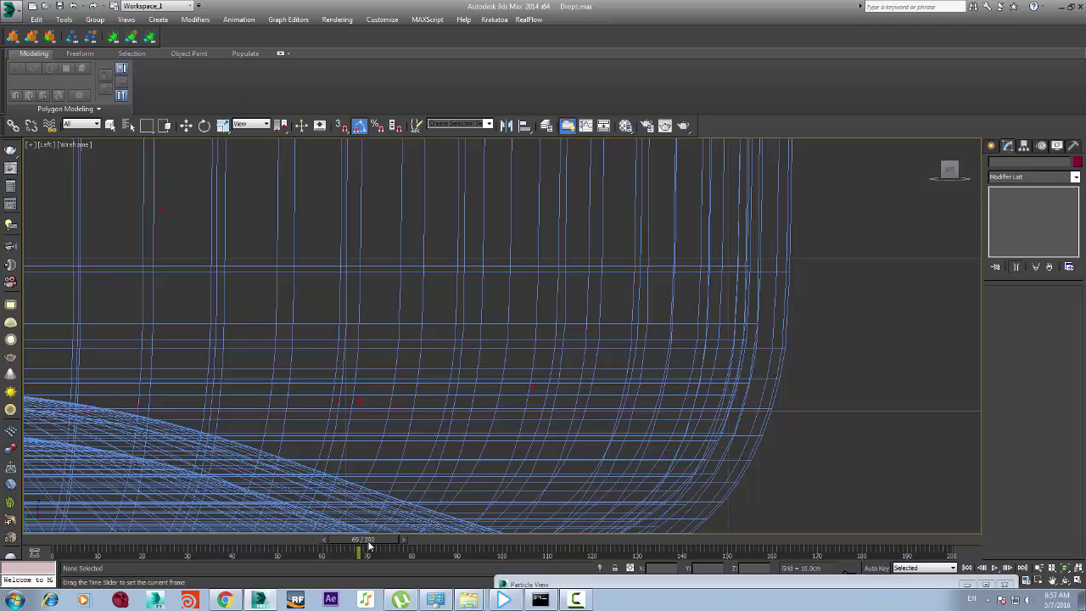
scroll(338, 415, "down", 6)
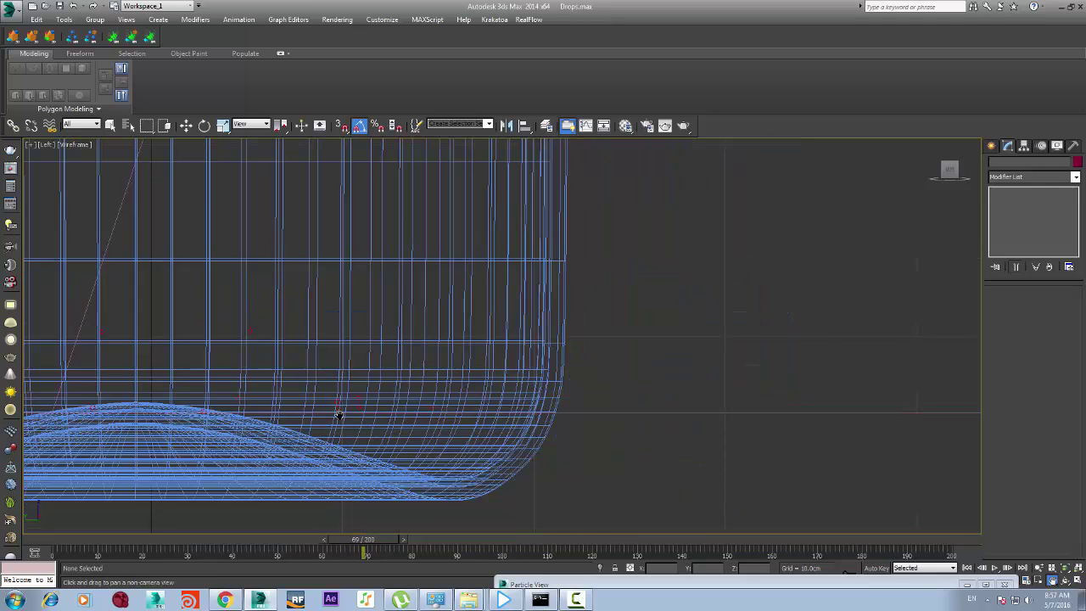
middle_click_drag(339, 415, 523, 455)
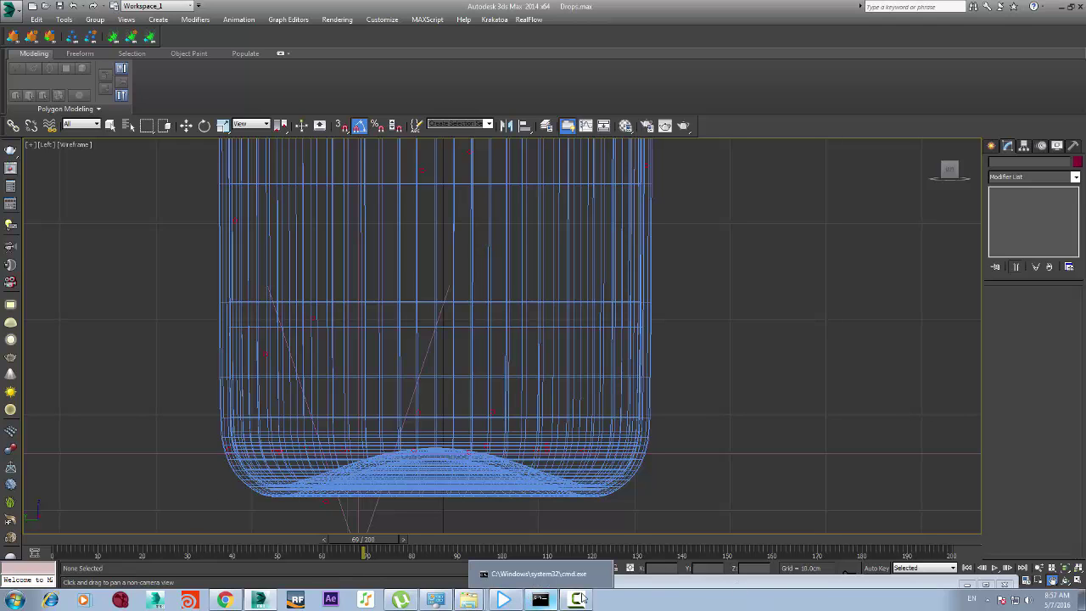
Add a Delete operator as a new event below Event 001 in Particle View
double_click(660, 585)
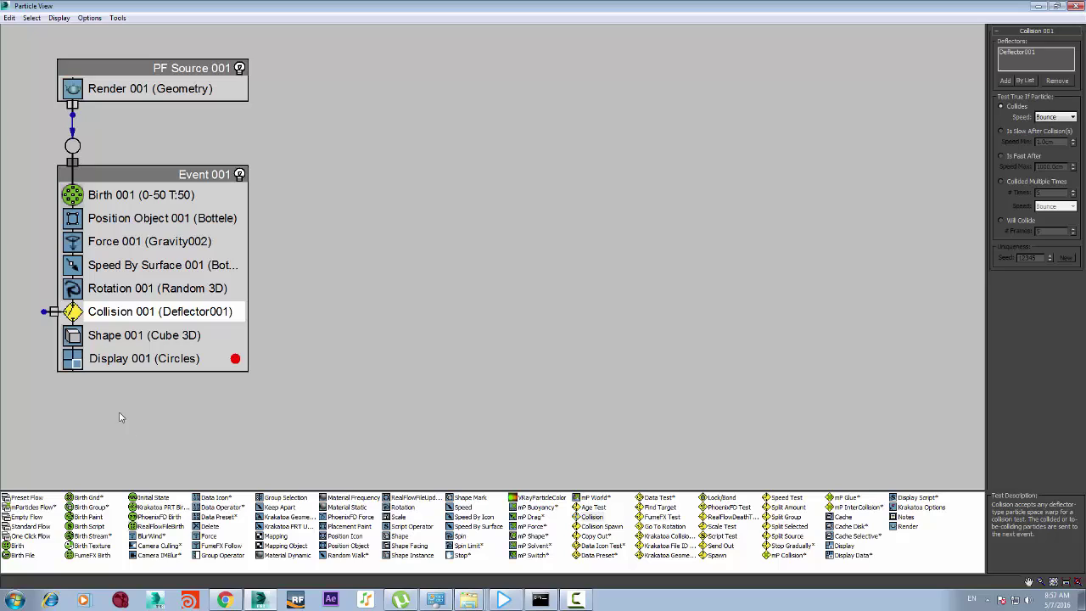
left_click(215, 405)
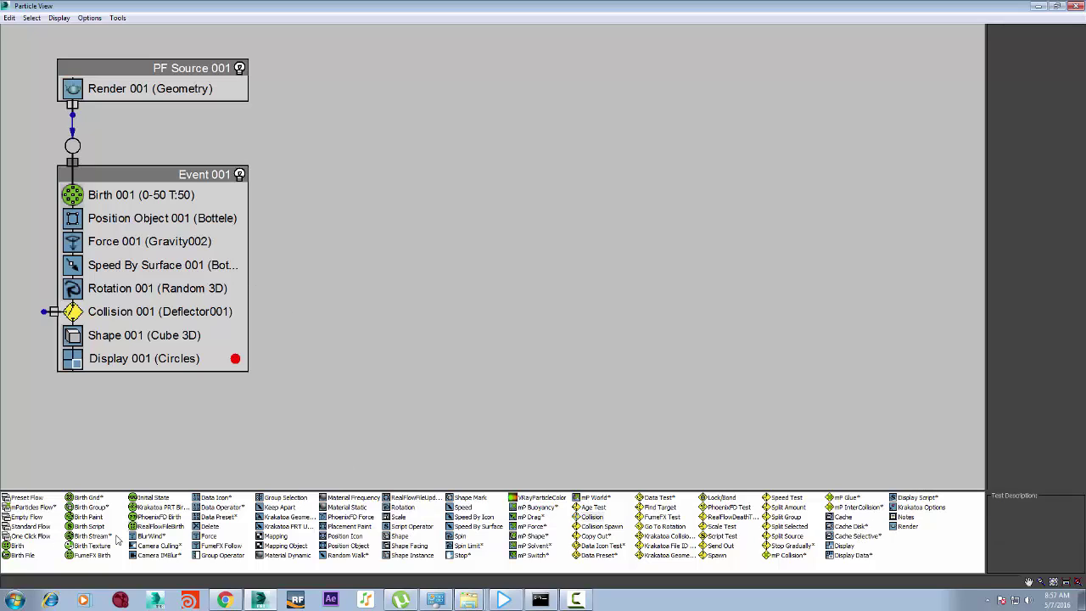
left_click_drag(211, 530, 63, 428)
Wire the output of the Collision 001 test to the input of Event 002 containing the Delete operator
left_click(98, 317)
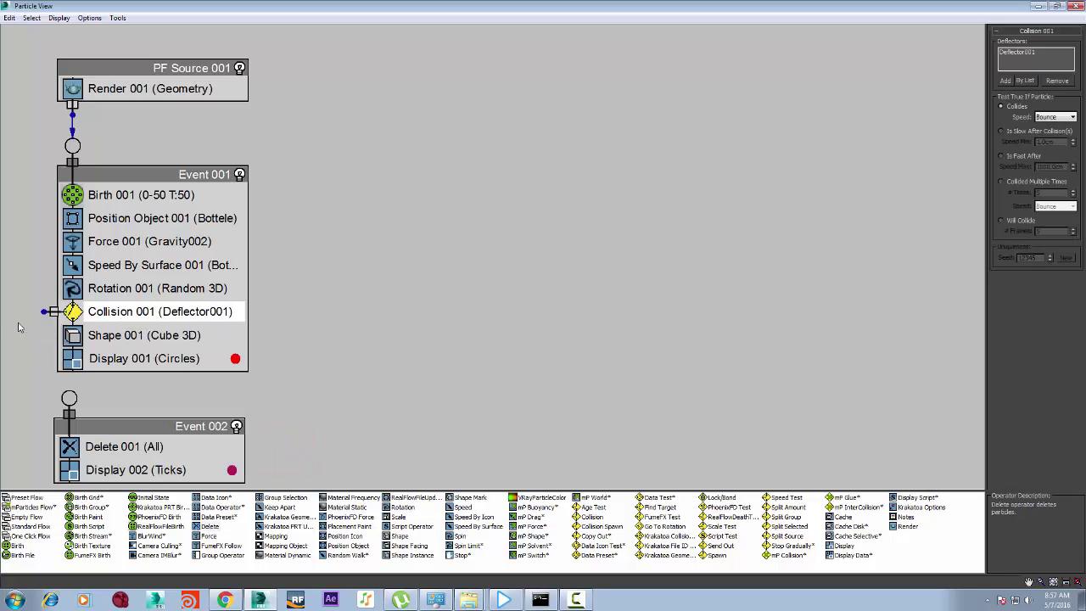
left_click_drag(39, 313, 6, 363)
left_click_drag(322, 10, 910, 130)
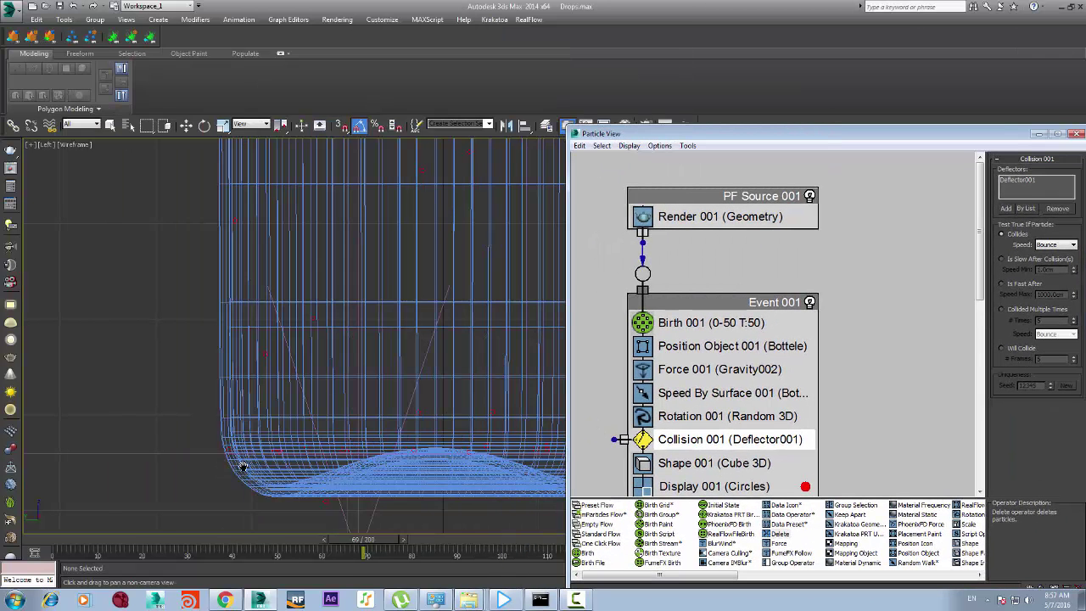
double_click(852, 136)
left_click_drag(69, 397, 44, 312)
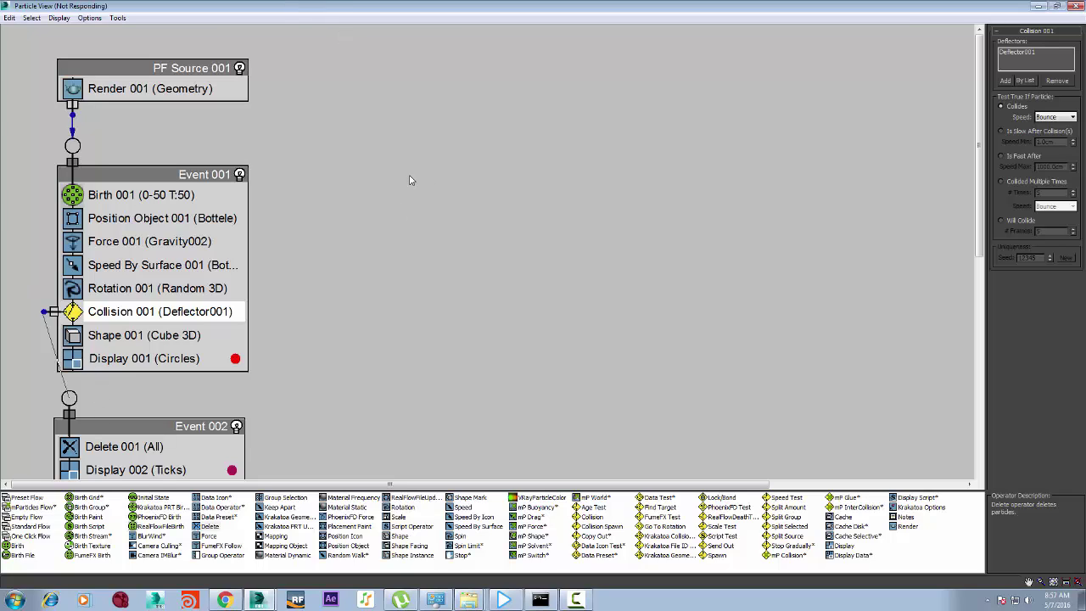
left_click(1040, 7)
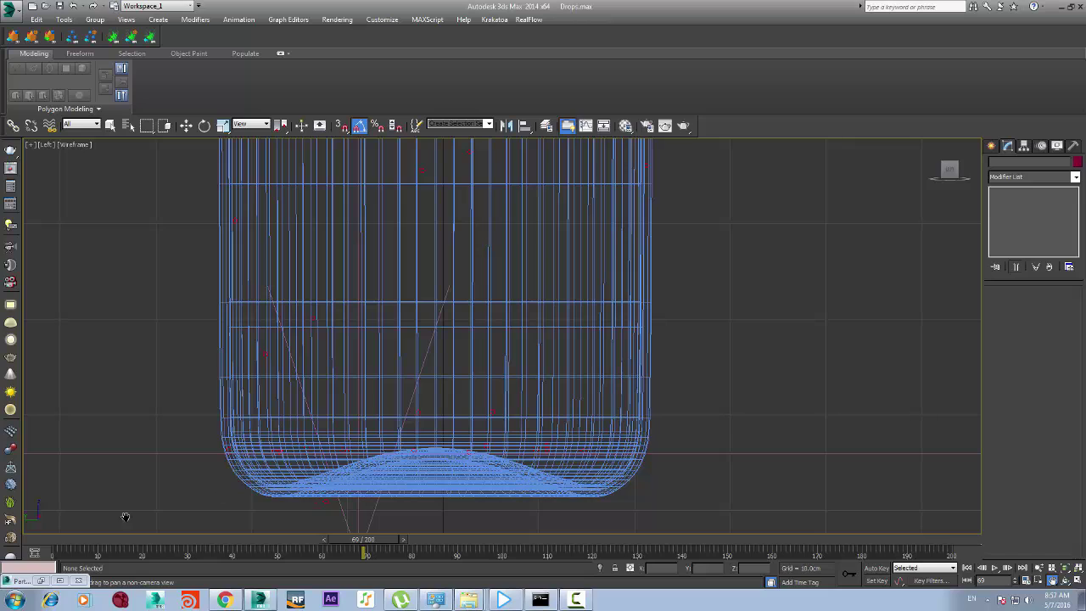
Scrub the animation to frame 60 to check the particles at the bottle's base, and return to frame 0
left_click_drag(55, 546, 318, 561)
middle_click_drag(307, 514, 360, 433)
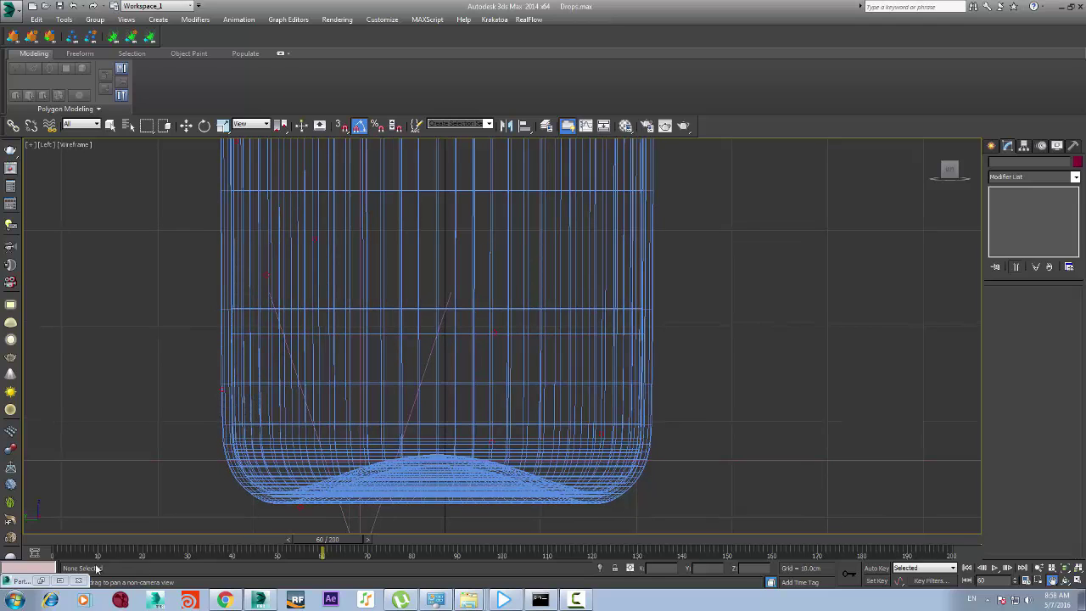
left_click(52, 543)
Set the Collides speed of the Collision 001 test to Stop and check the particles up to about frame 55
left_click(44, 581)
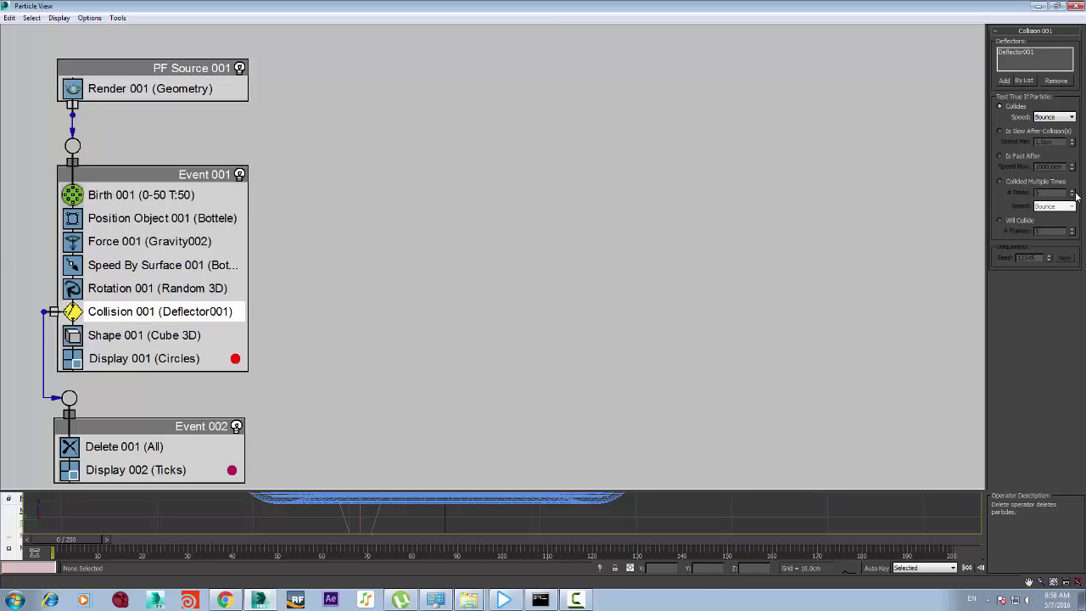
left_click(1053, 117)
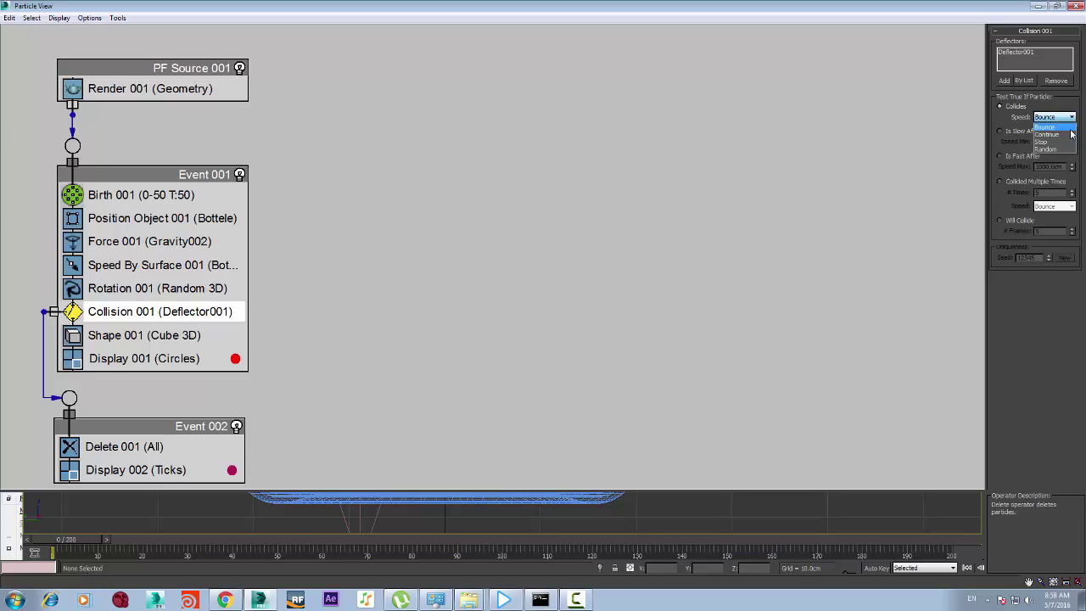
left_click(1067, 134)
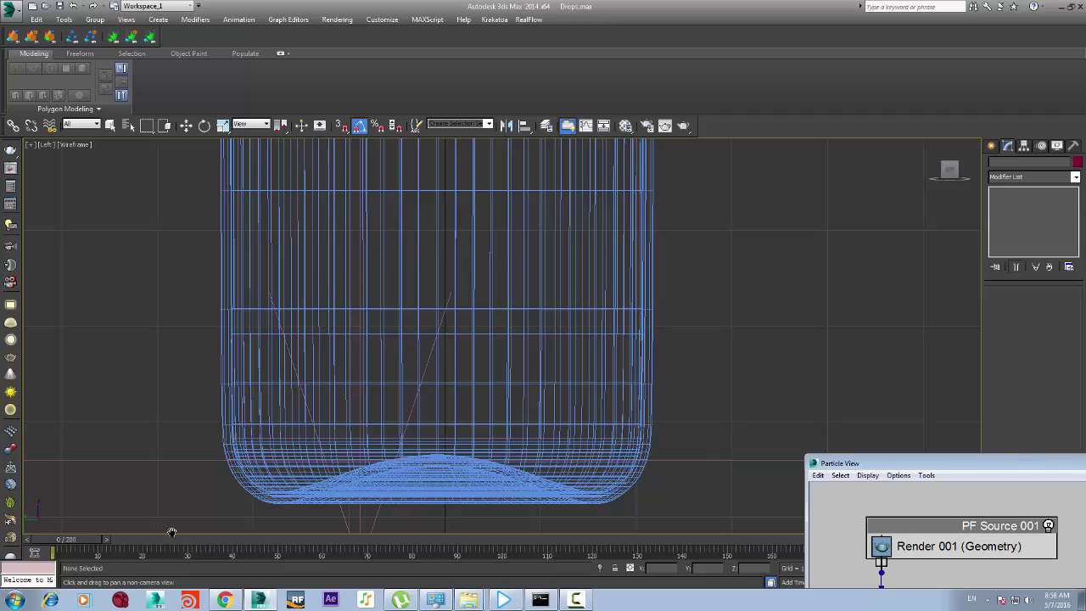
left_click_drag(59, 539, 295, 550)
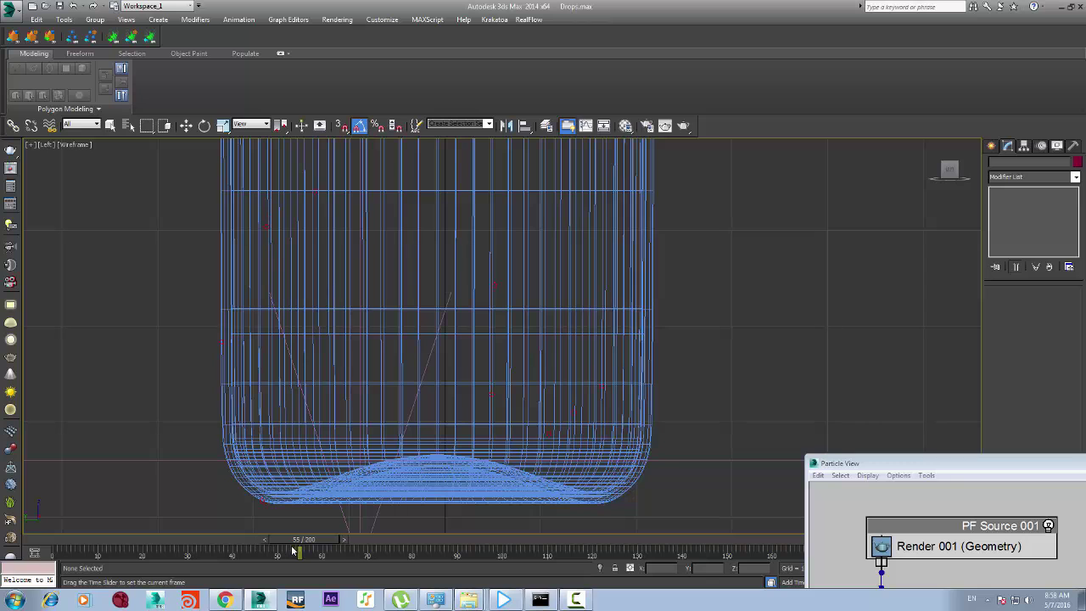
left_click(78, 540)
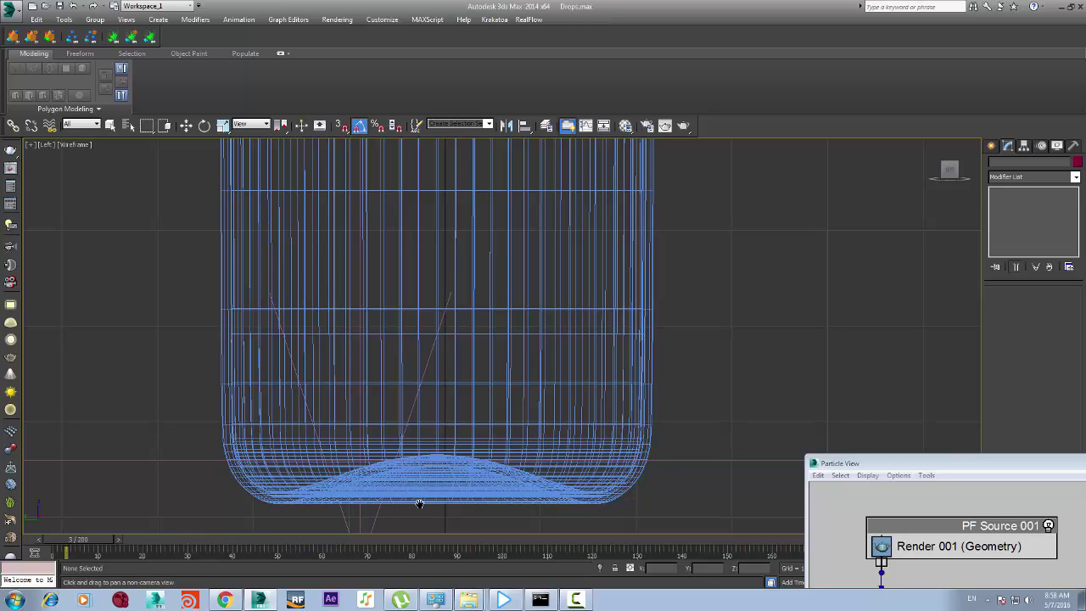
Set the Delete 001 operator in Event 002 to remove particles By Particle Age
double_click(926, 461)
left_click_drag(984, 13, 541, 150)
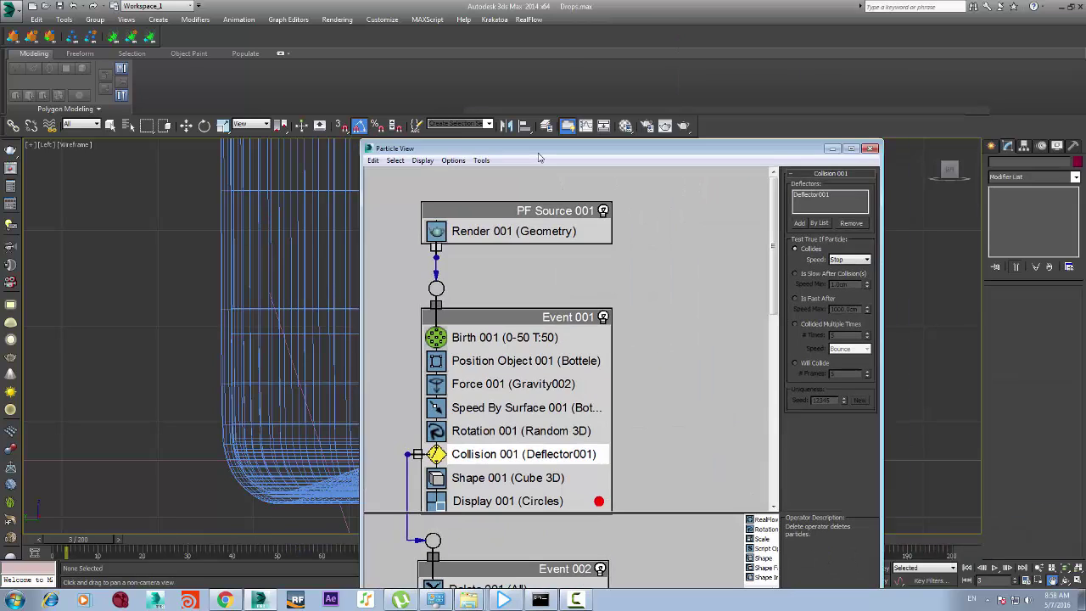
double_click(541, 150)
left_click(135, 447)
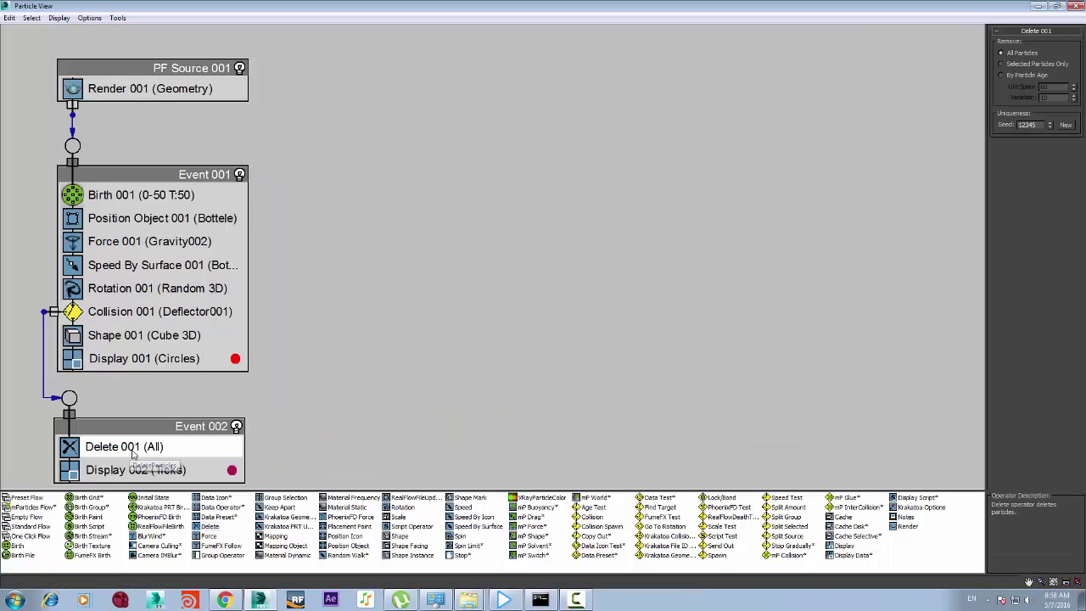
left_click_drag(783, 5, 676, 183)
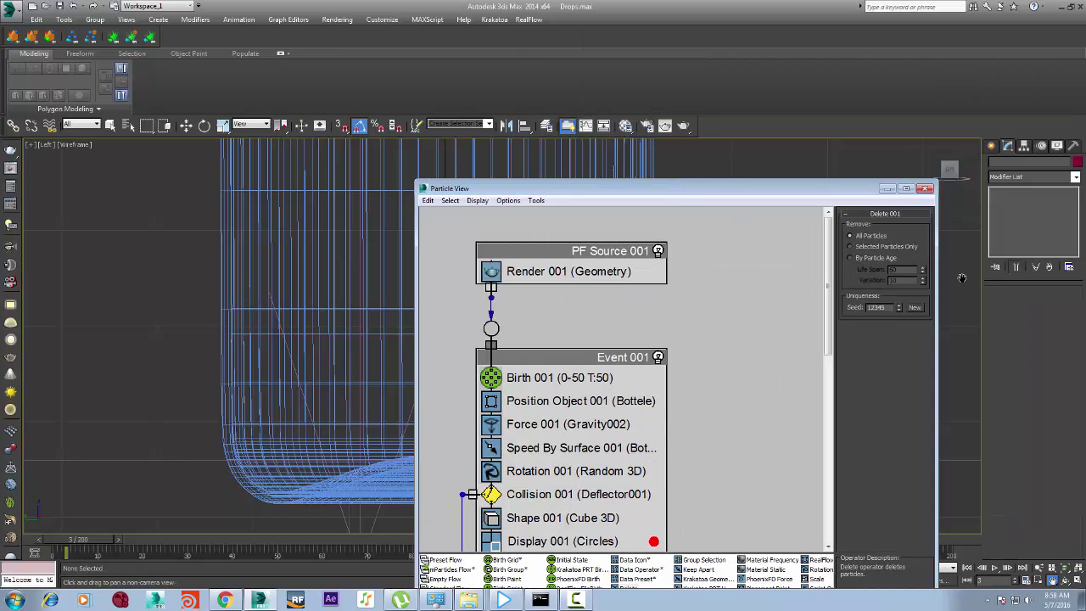
left_click(851, 258)
left_click_drag(574, 187, 899, 235)
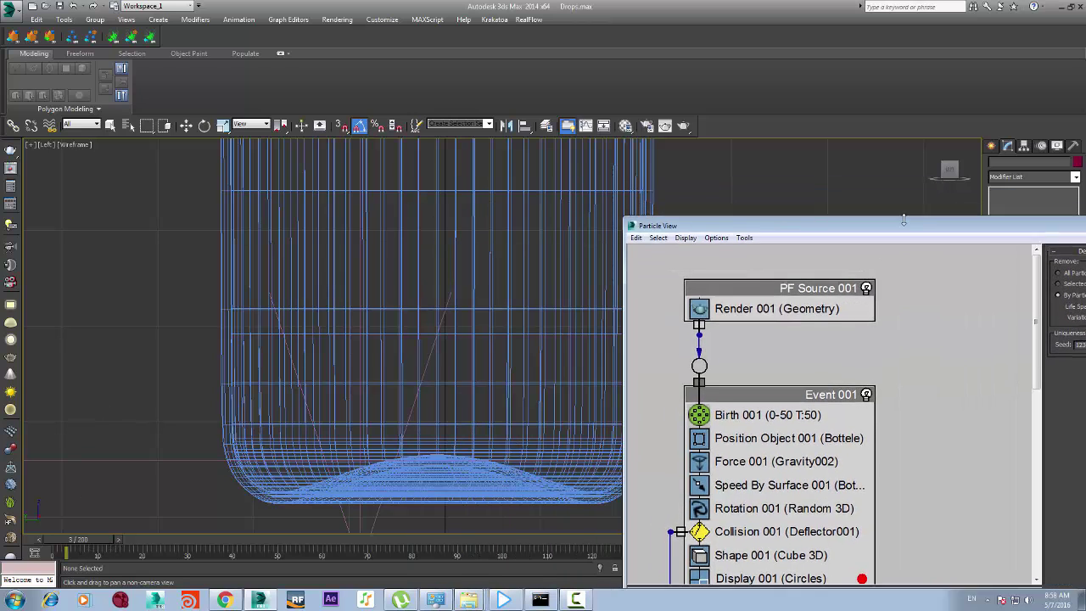
Scrub the animation to about frame 48 to check the particles near the bottle's base
left_click_drag(904, 225, 780, 230)
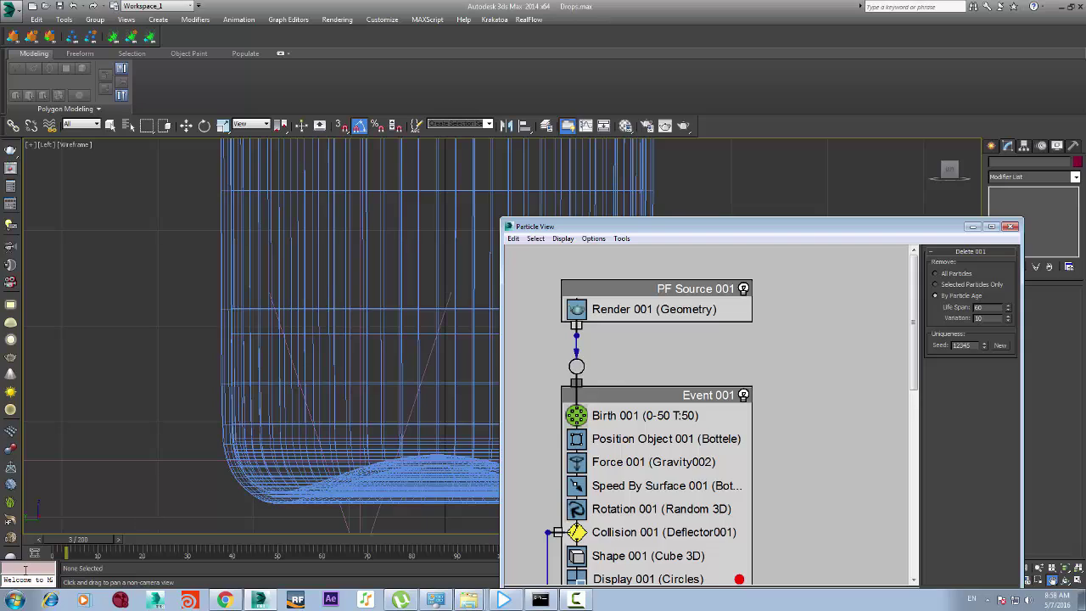
left_click_drag(71, 546, 133, 545)
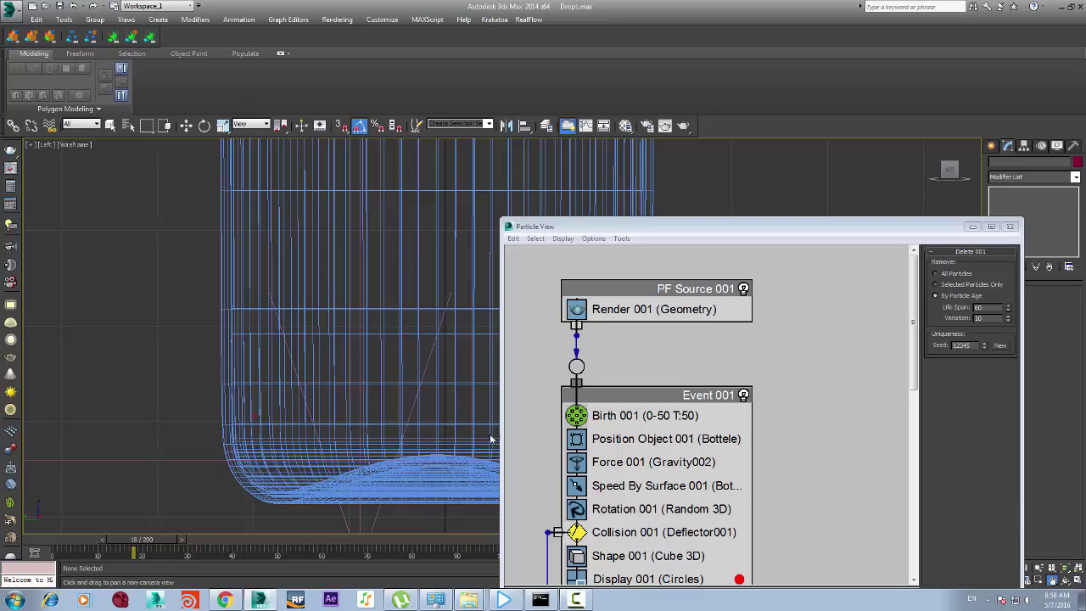
left_click_drag(149, 544, 173, 541)
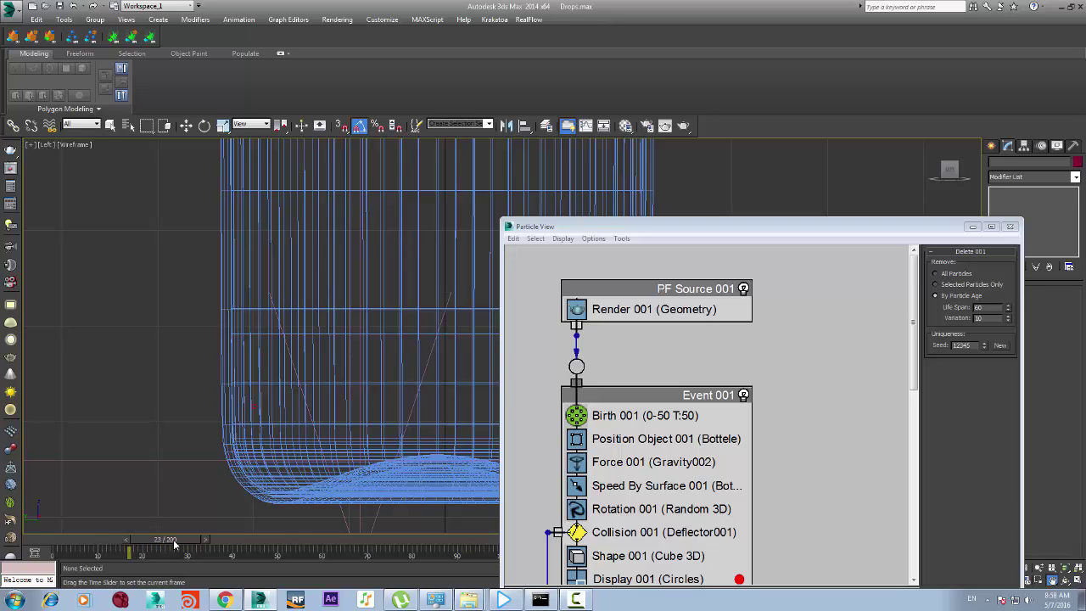
left_click(238, 542)
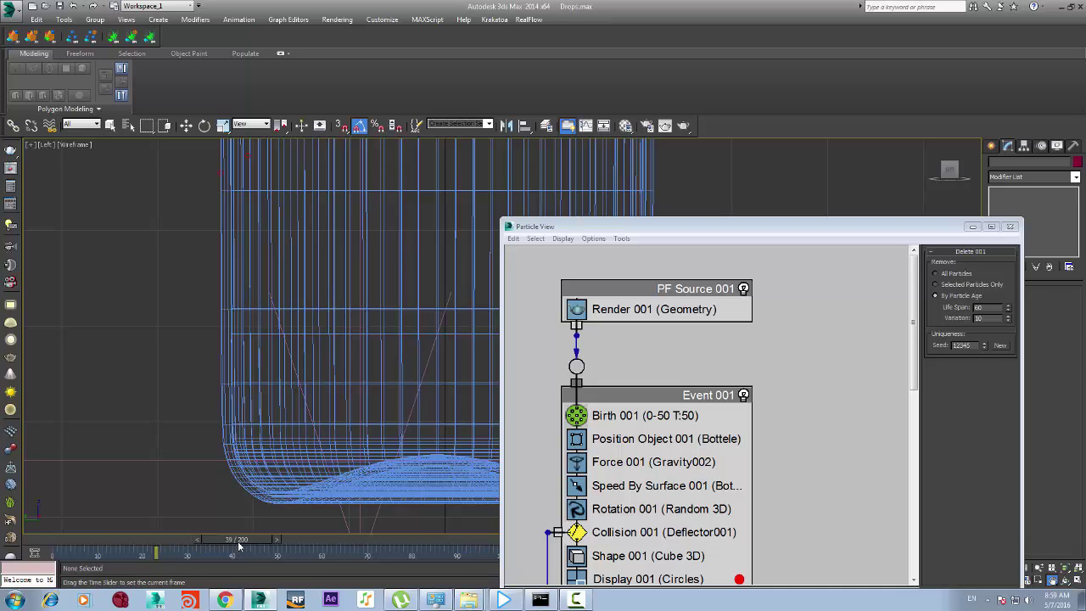
left_click_drag(232, 542, 227, 542)
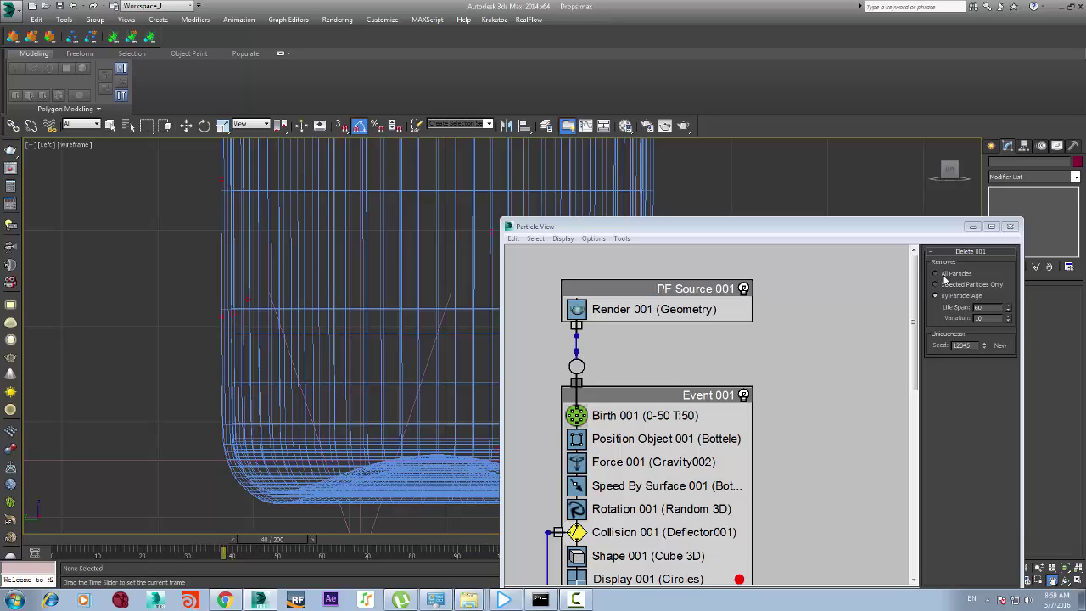
Set the Delete 001 operator to remove All Particles and return the animation to frame 0
middle_click(232, 471)
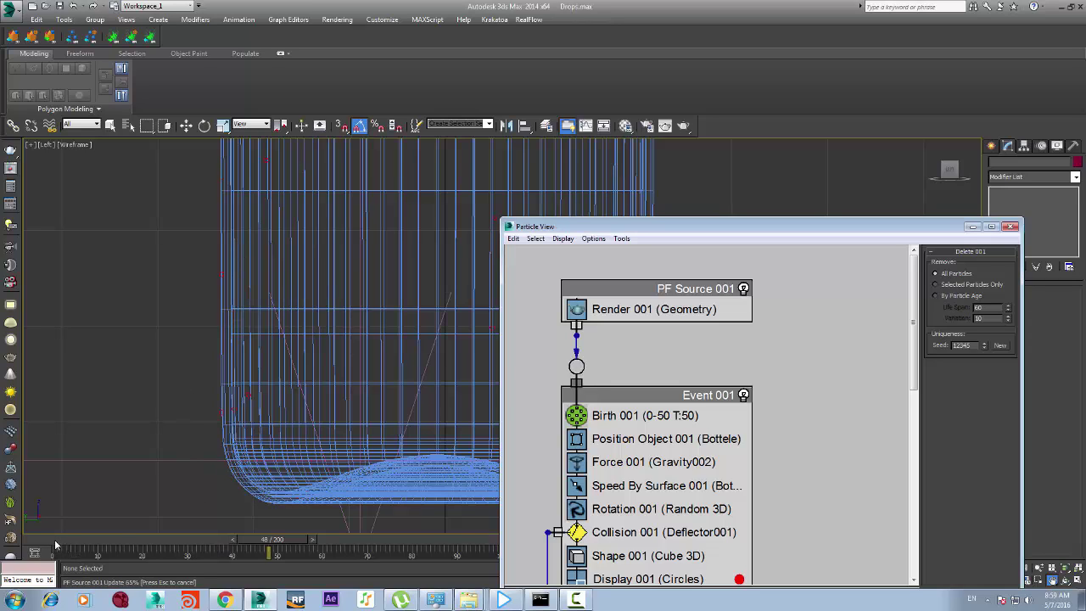
left_click(57, 541)
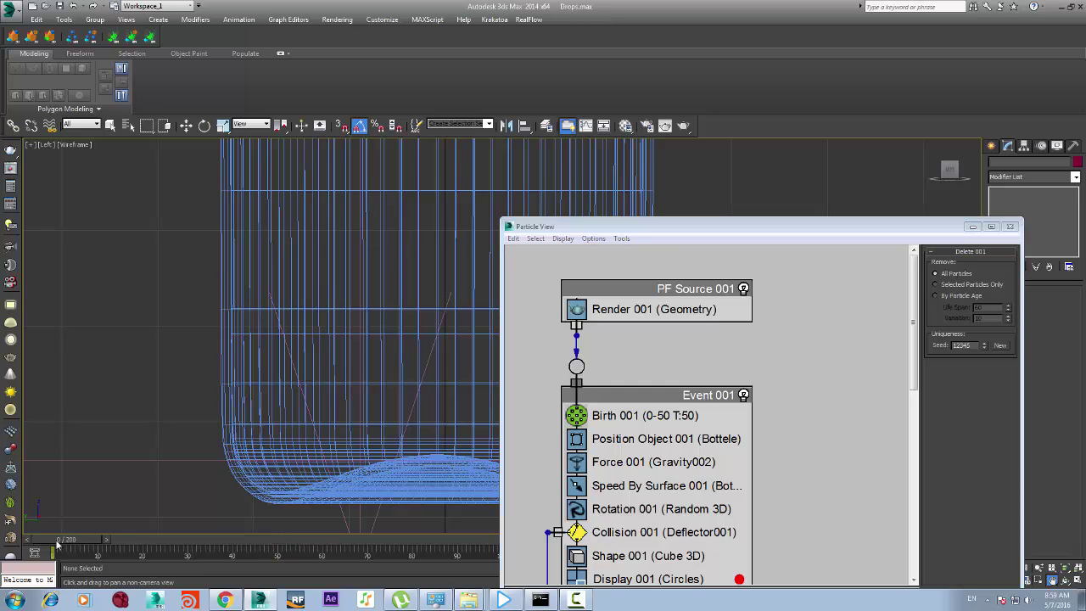
Move the PF Source 001 icon out of the bottle to the empty space beside its lower body in the Left view
left_click_drag(669, 233, 594, 515)
scroll(572, 388, "down", 4)
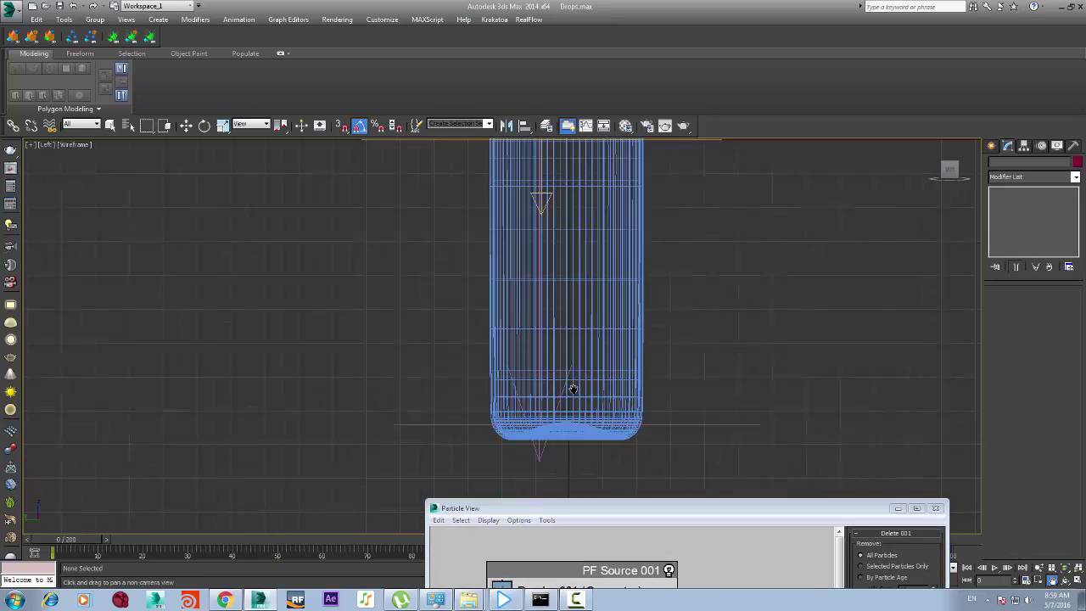
middle_click_drag(571, 388, 551, 364)
left_click(186, 126)
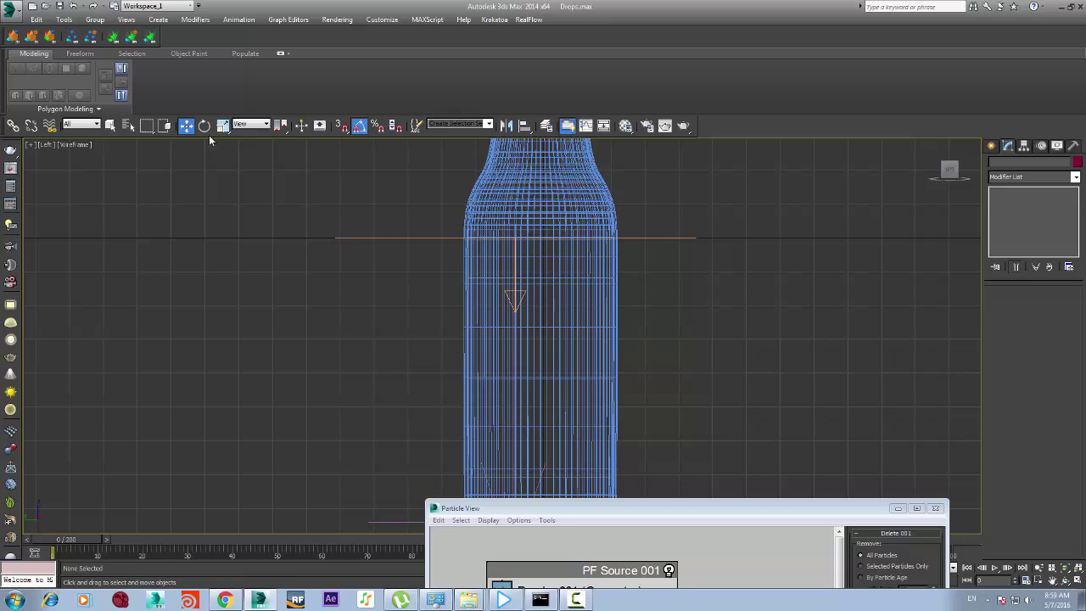
left_click(638, 237)
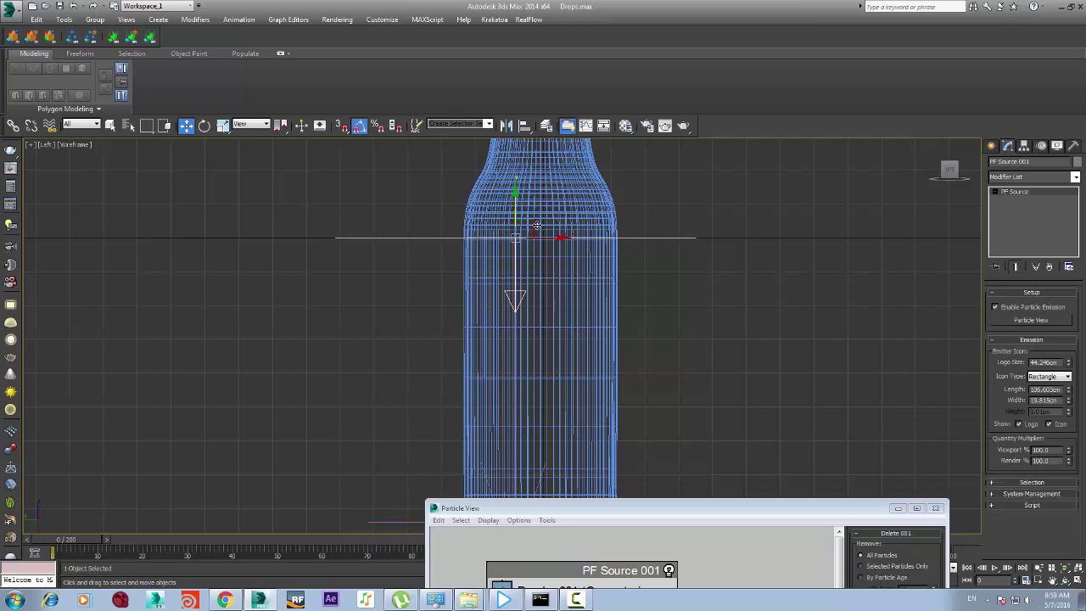
left_click_drag(530, 227, 1012, 402)
Set the Viewport quantity multiplier of PF Source 001 to 50%
left_click_drag(703, 502, 326, 212)
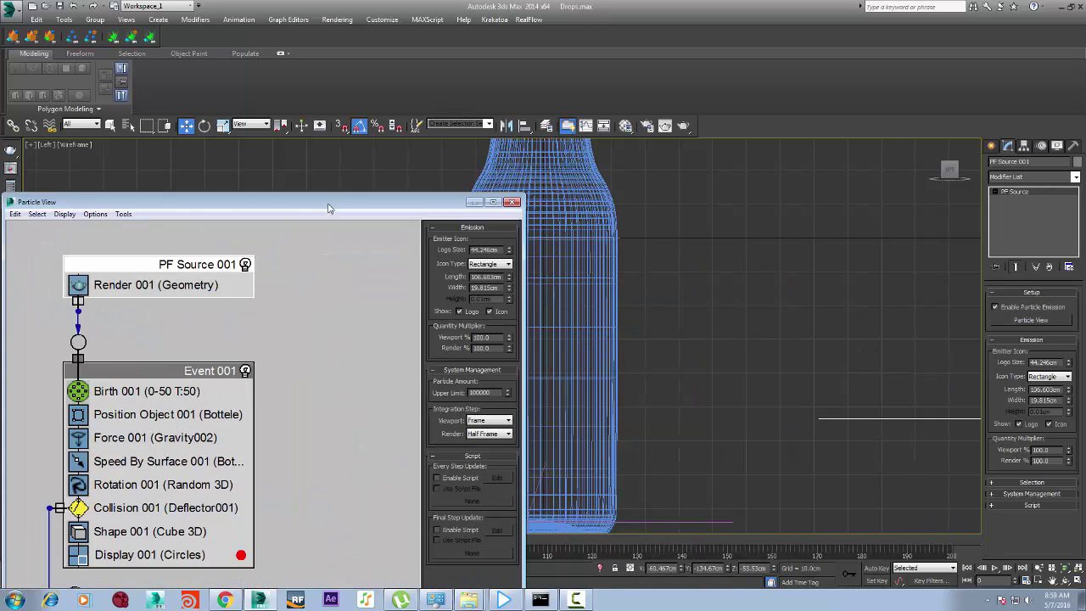
left_click_drag(489, 338, 445, 340)
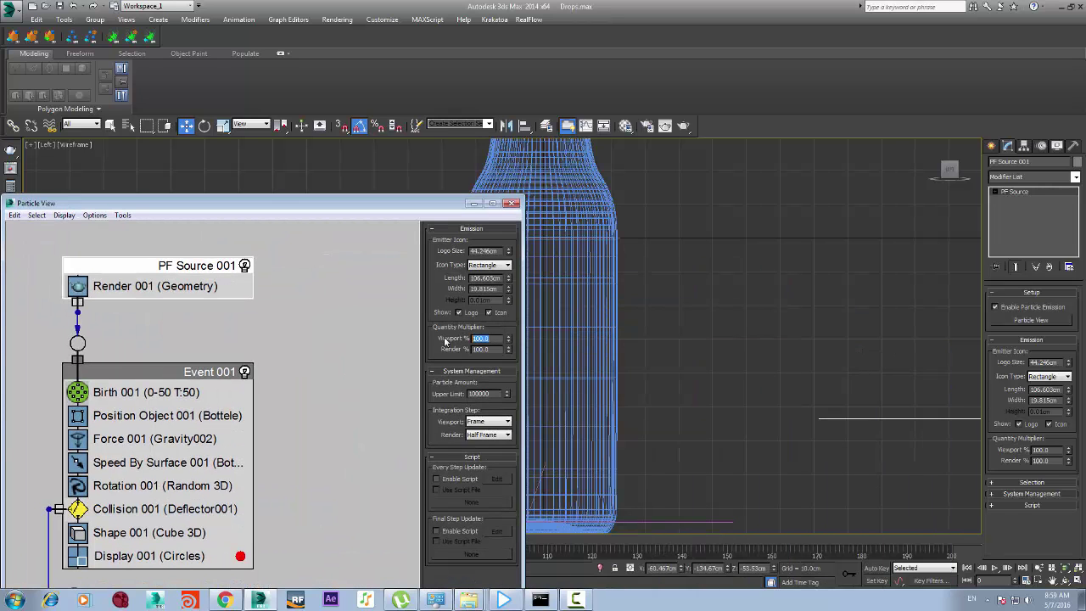
type("50")
key("Return")
Clear the view of the bottle and scrub the animation to frame 66 to check the sliding particles
left_click_drag(284, 211, 738, 509)
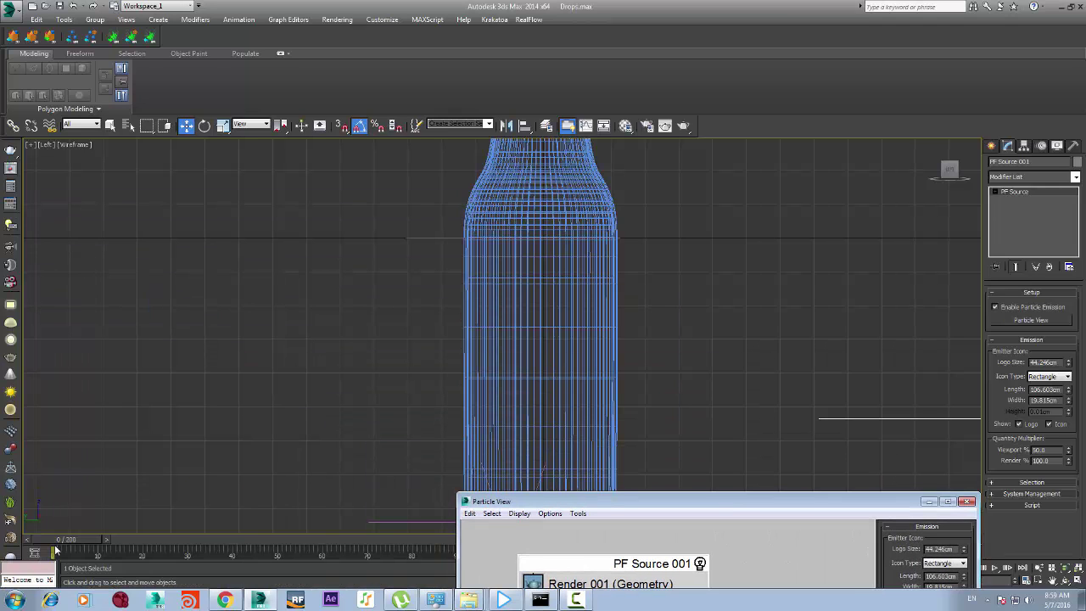
left_click_drag(503, 503, 689, 586)
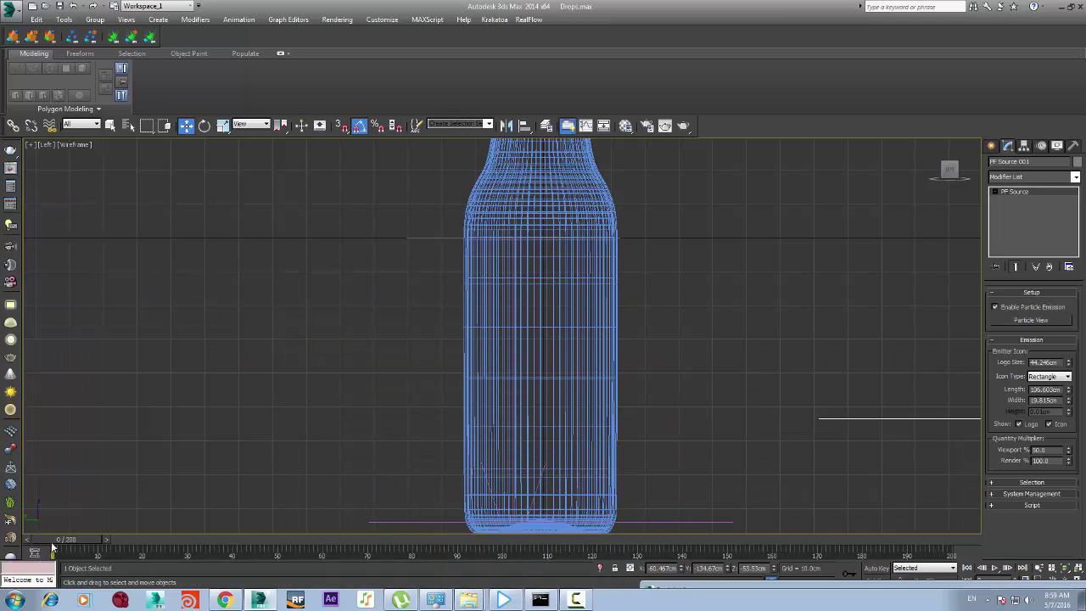
left_click_drag(53, 545, 347, 554)
key("w")
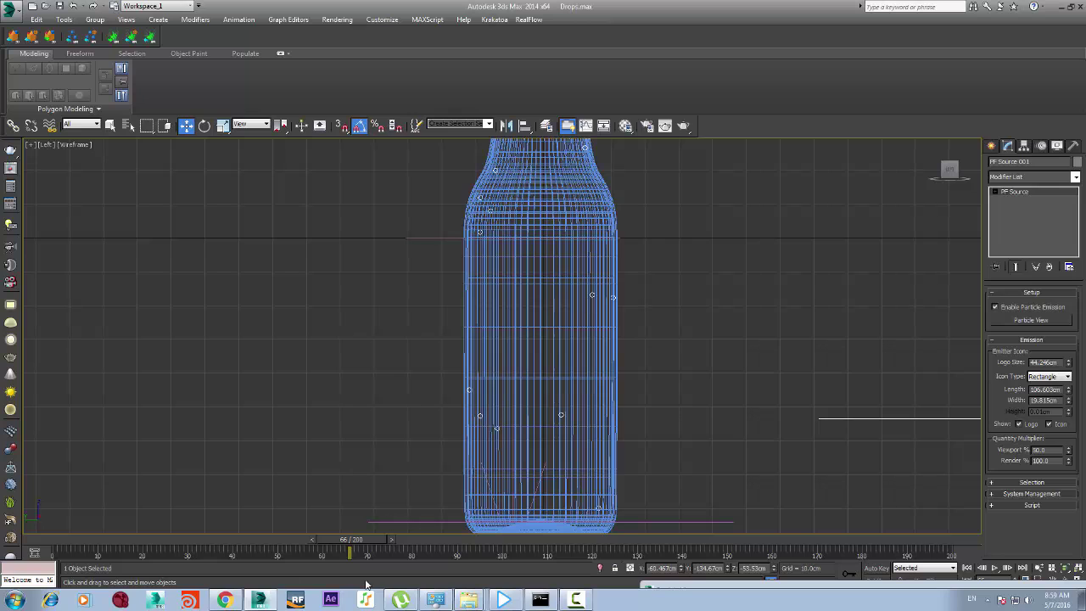
Switch to the media player, play barbikan.avi to examine the drops sliding down the bottle, and return to 3ds Max
left_click(512, 602)
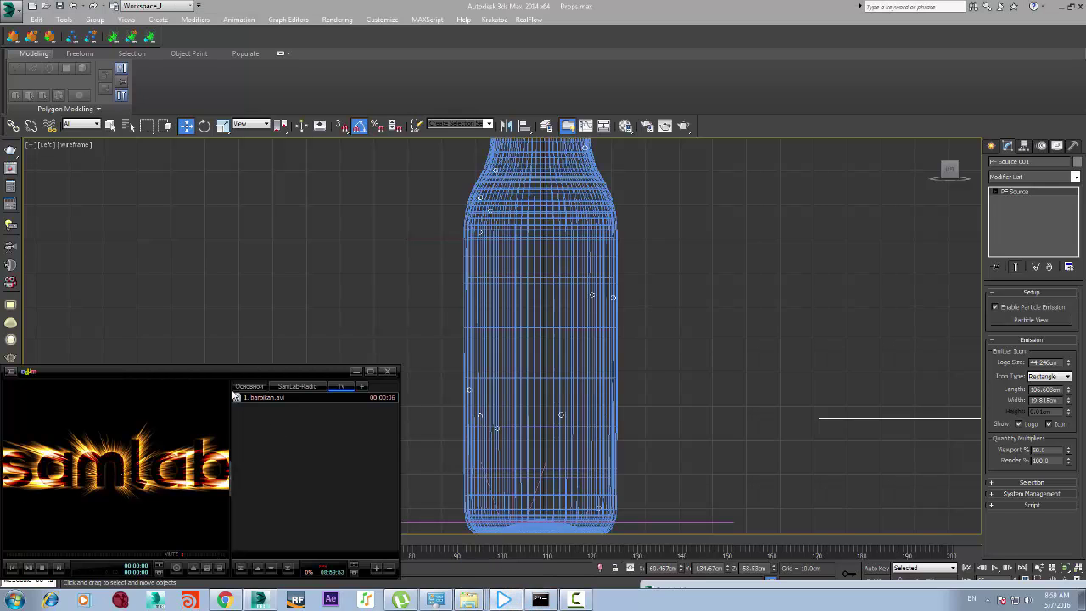
left_click(370, 371)
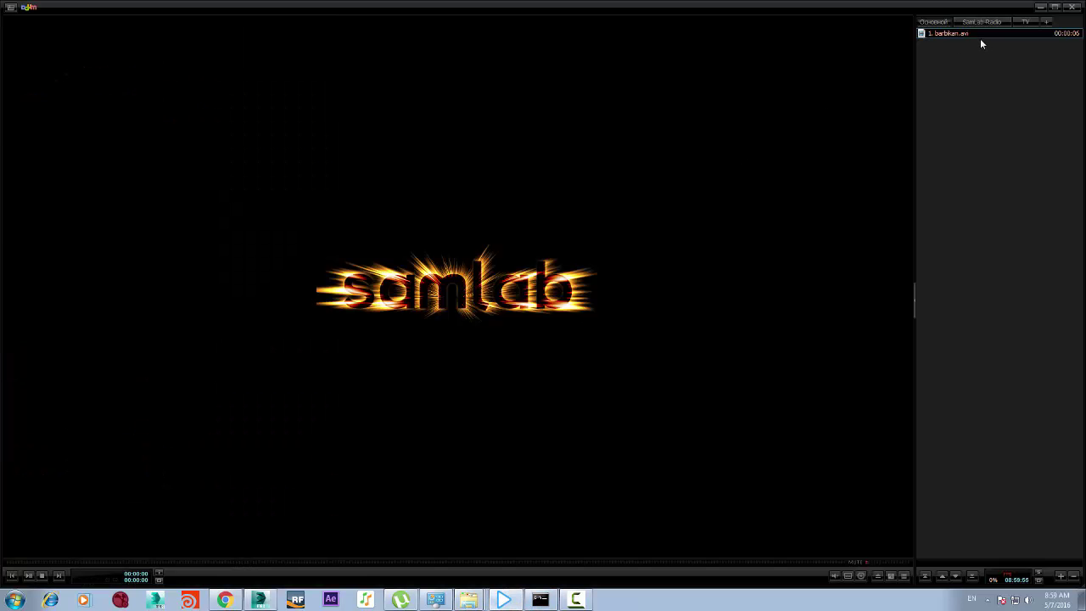
double_click(978, 35)
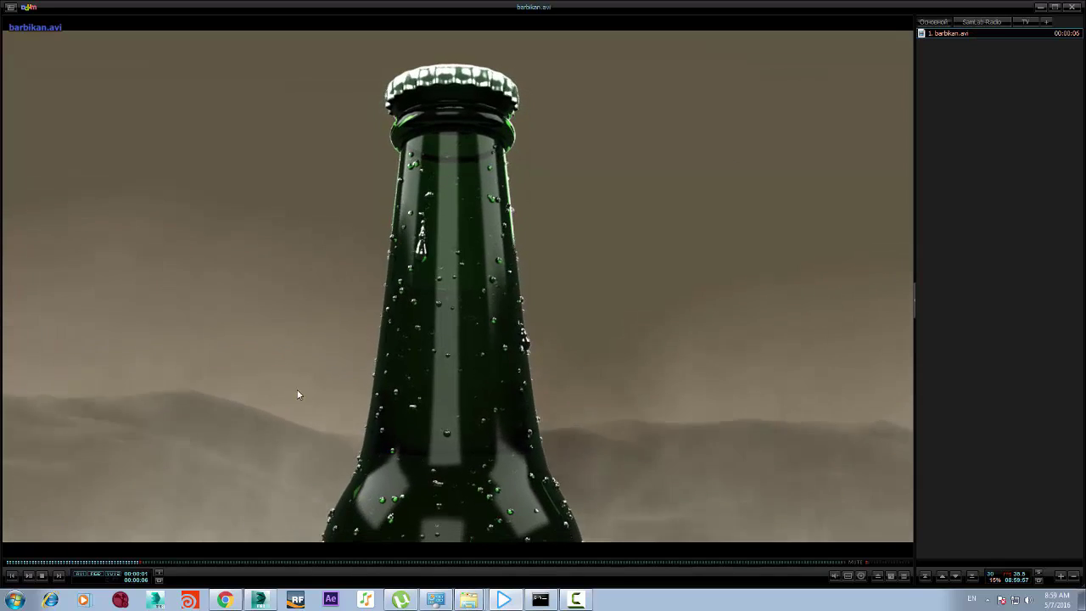
left_click(473, 305)
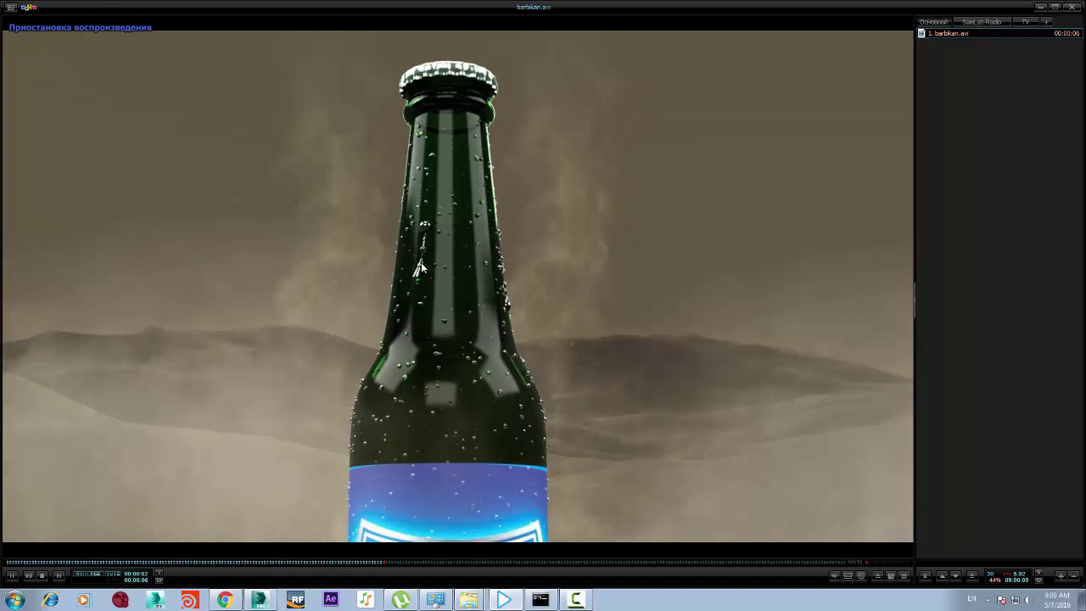
left_click(423, 267)
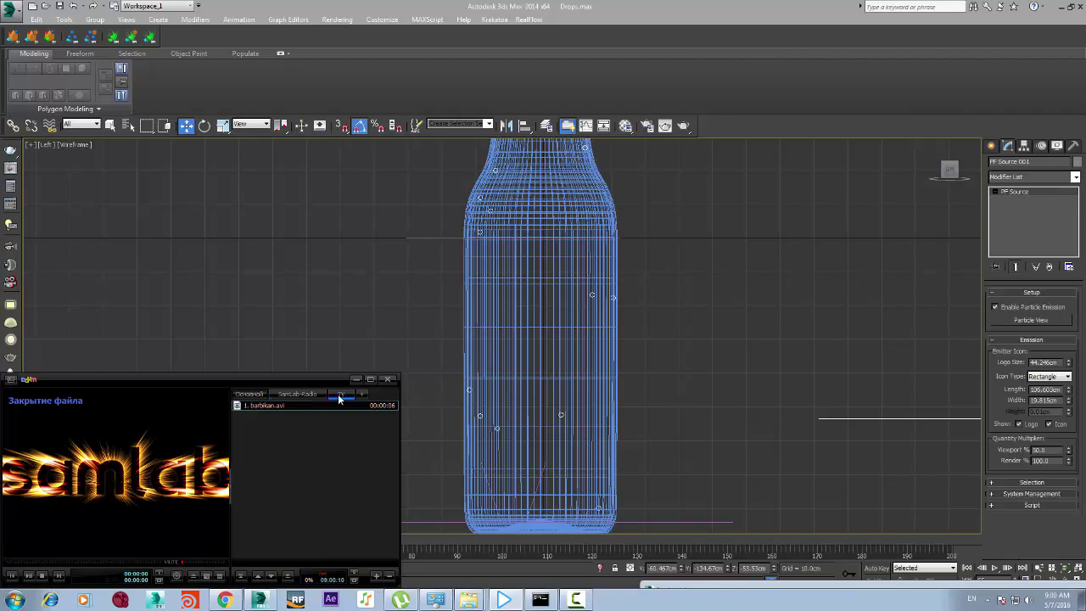
left_click(355, 380)
Clear the selection and return the animation to frame 0 with most of the bottle in view
left_click(571, 327)
scroll(568, 325, "down", 3)
scroll(682, 277, "up", 2)
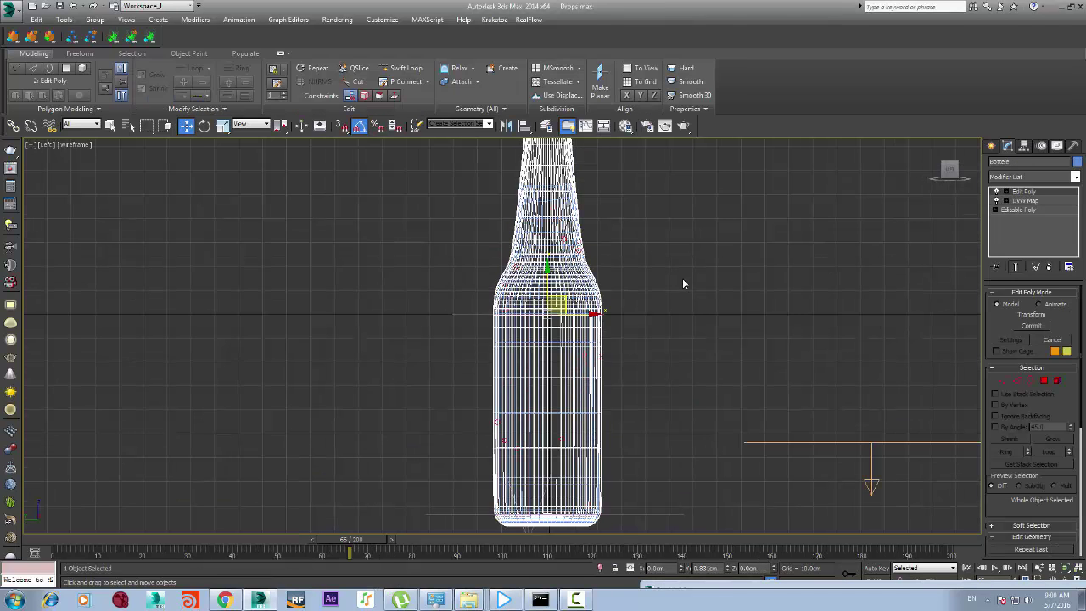
left_click(682, 277)
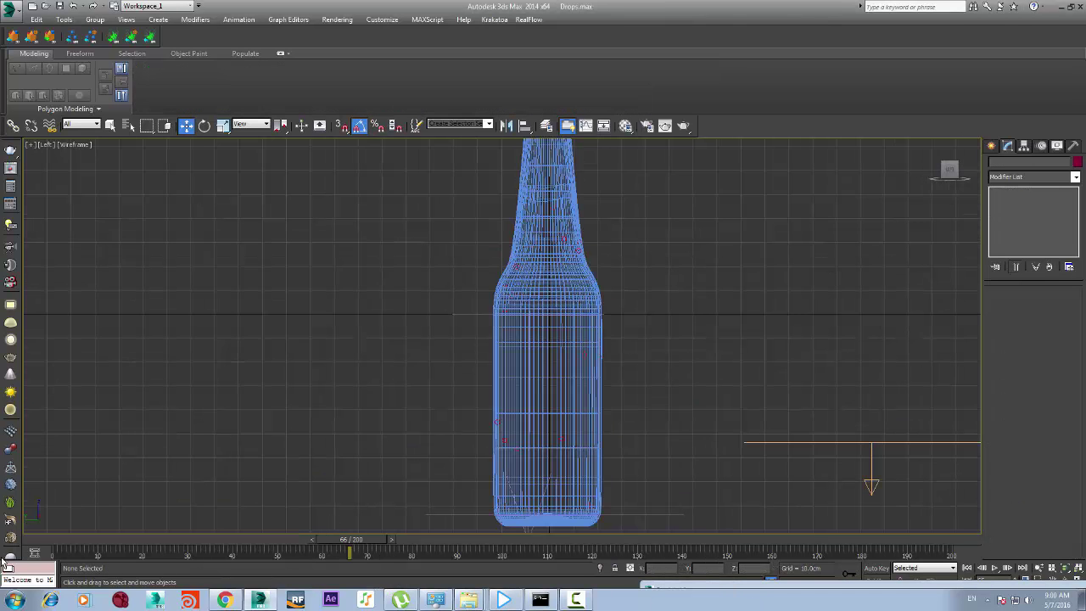
key("Home")
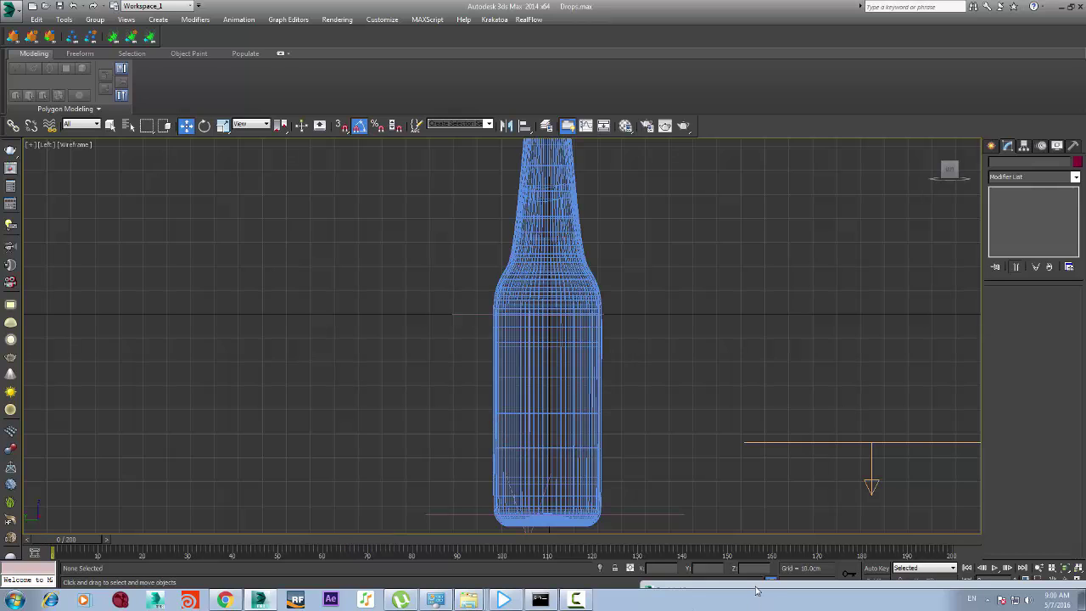
Open the Particle View and move Event 001 and Event 002 up closer to PF Source 001
key("6")
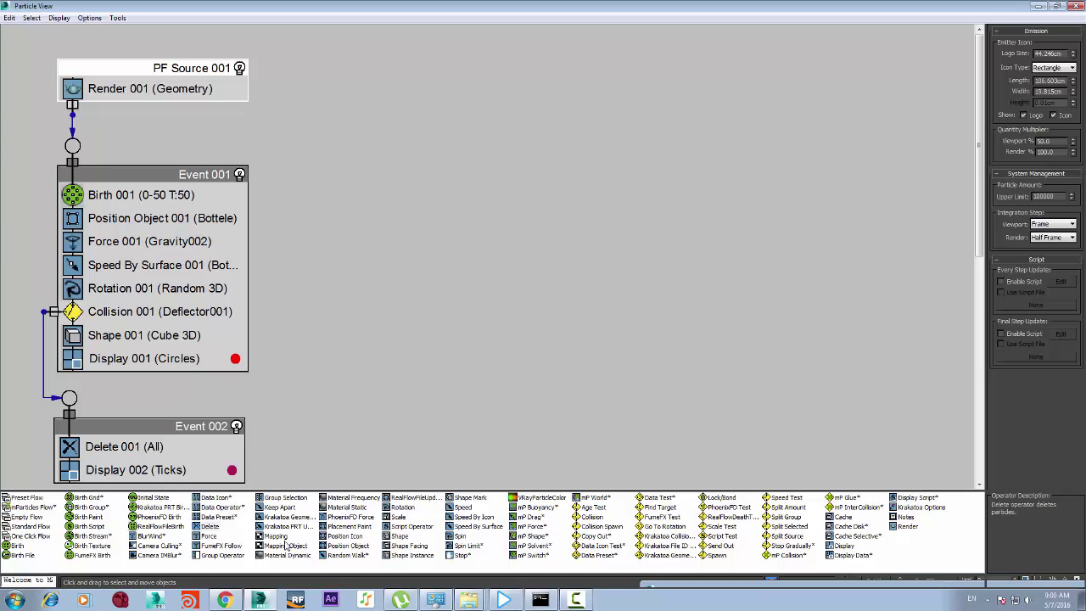
left_click(573, 330)
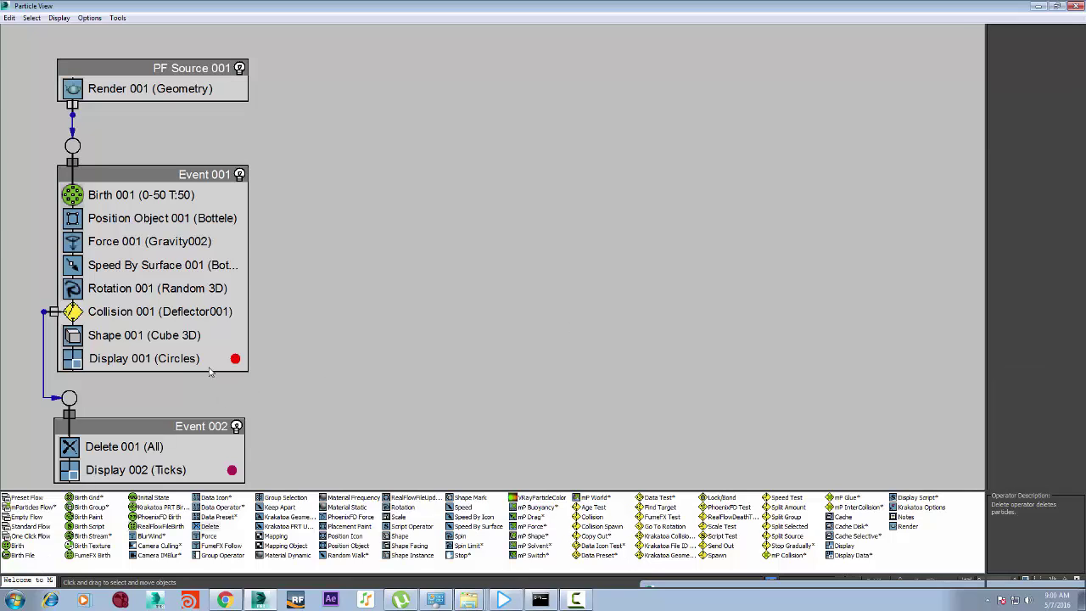
left_click_drag(192, 181, 205, 138)
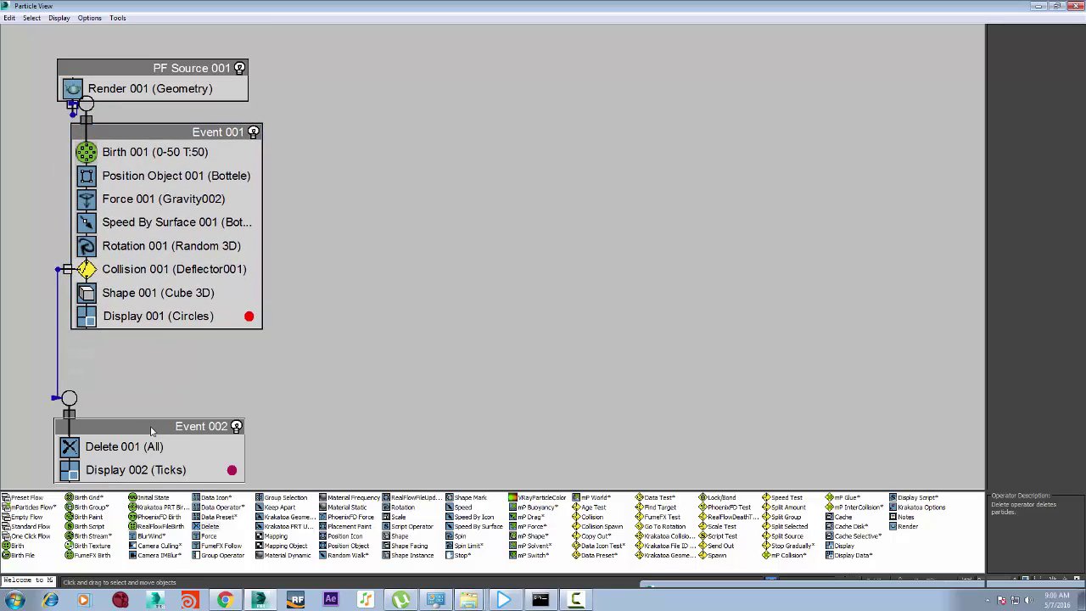
left_click_drag(151, 428, 190, 356)
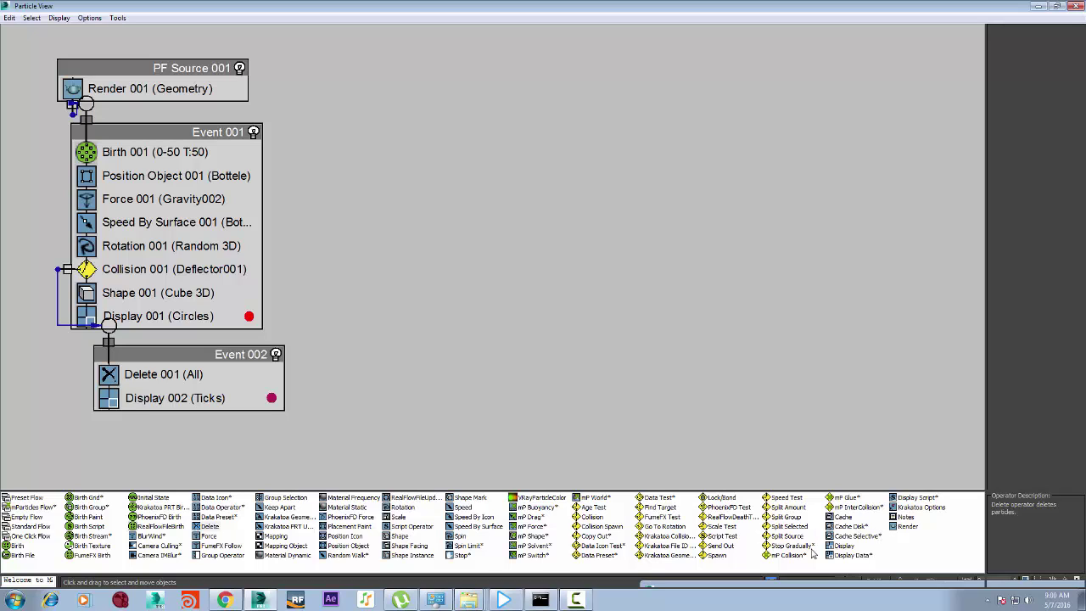
Insert a Spawn test above Collision 001 in Event 001 and reposition its output on the right side of the event
left_click_drag(712, 559, 217, 270)
left_click_drag(59, 269, 382, 270)
left_click_drag(60, 269, 283, 281)
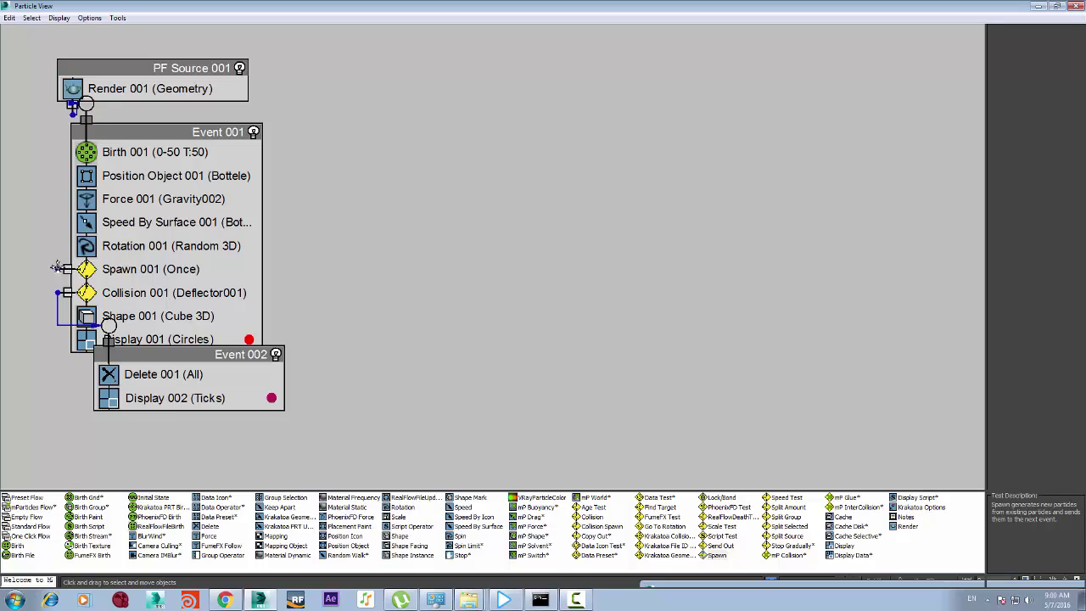
left_click_drag(56, 268, 193, 272)
left_click_drag(58, 269, 803, 266)
left_click_drag(74, 271, 131, 269)
left_click(142, 265)
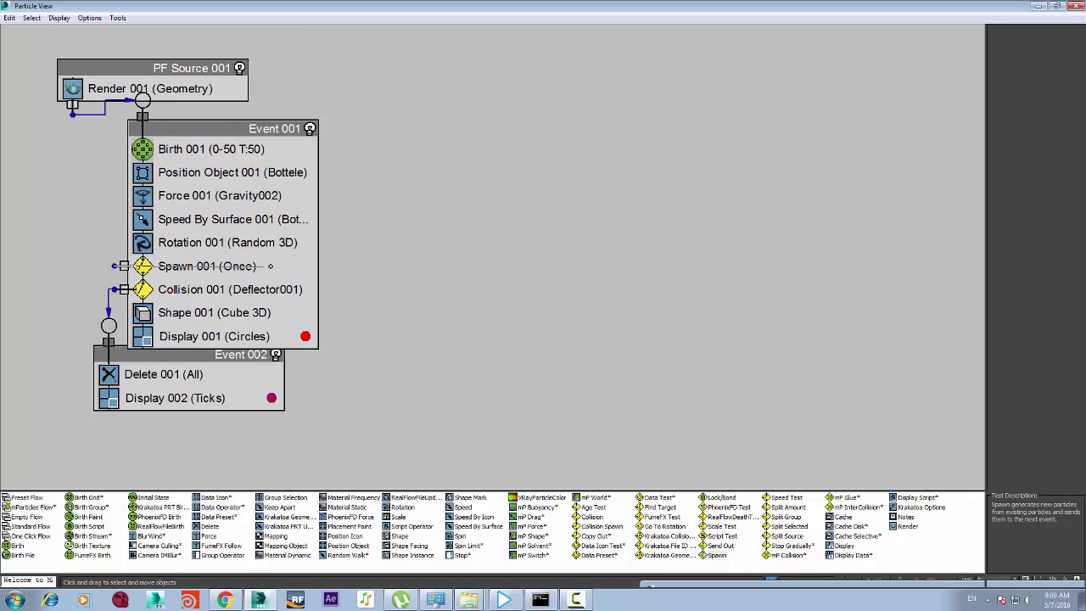
left_click_drag(273, 266, 273, 266)
left_click_drag(115, 265, 322, 270)
left_click_drag(115, 265, 366, 265)
left_click_drag(333, 2, 717, 226)
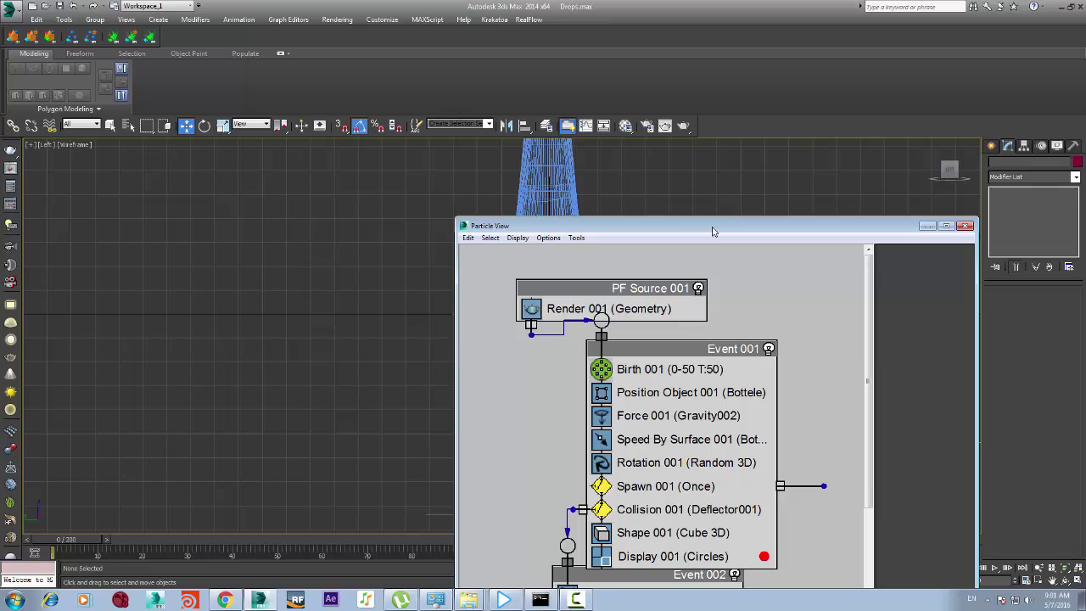
double_click(717, 225)
right_click(403, 312)
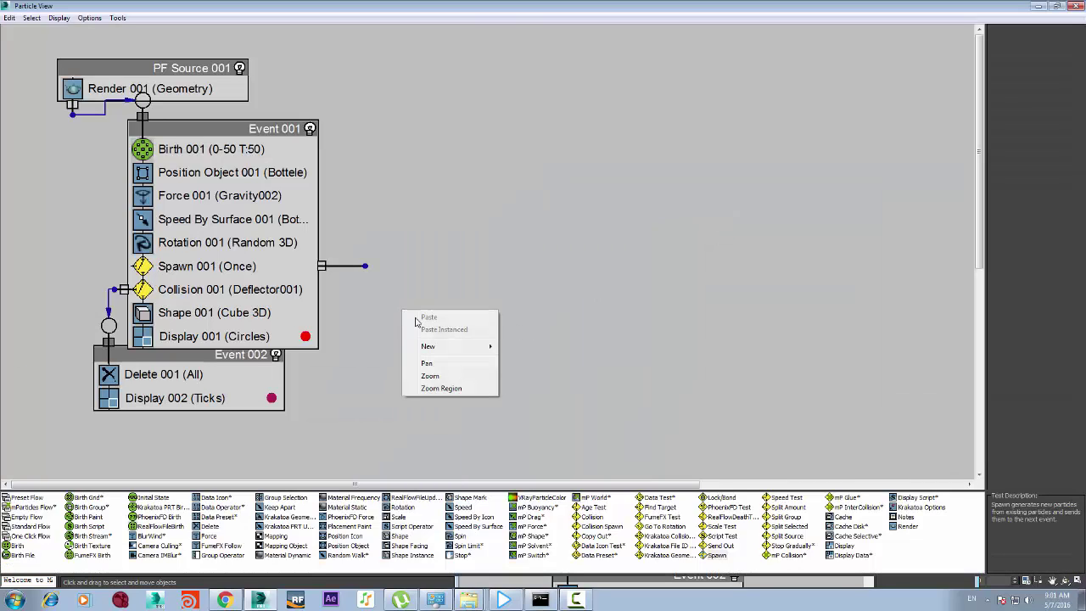
mouse_move(452, 351)
left_click(215, 498)
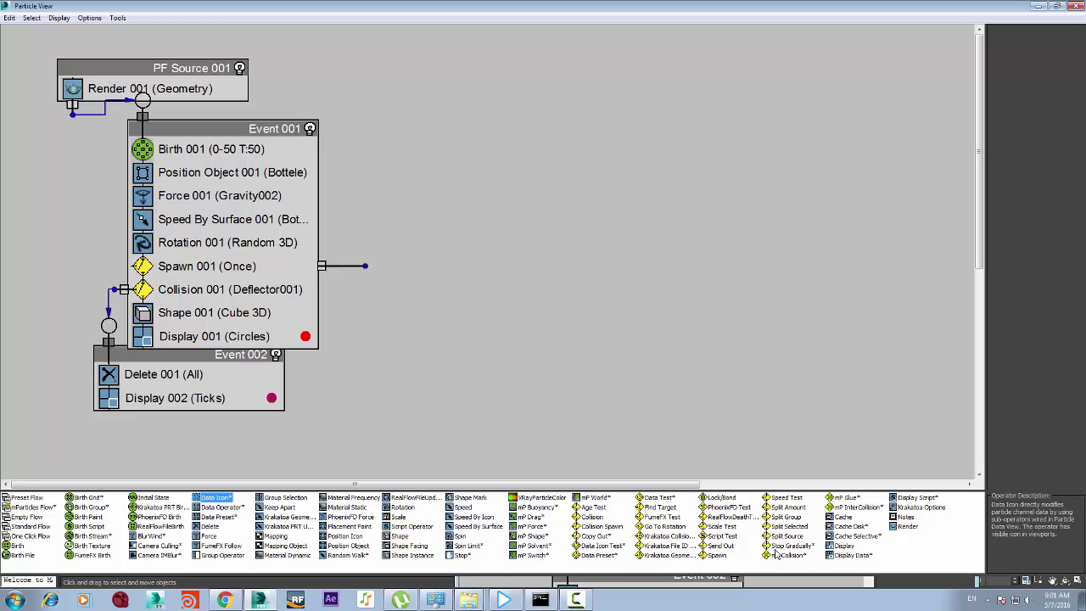
Create a new event with a Delete operator beside Event 001 and wire the Spawn 001 output to its input
left_click_drag(205, 528, 374, 360)
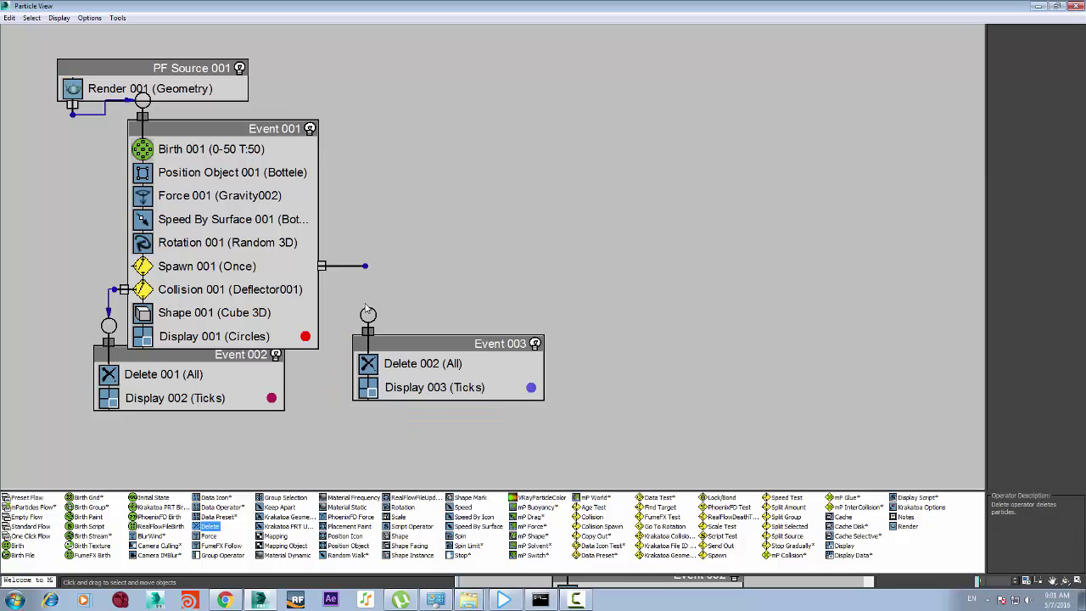
left_click_drag(365, 265, 368, 314)
Set the Delete 002 operator in Event 003 to remove Selected Particles Only
left_click(418, 365)
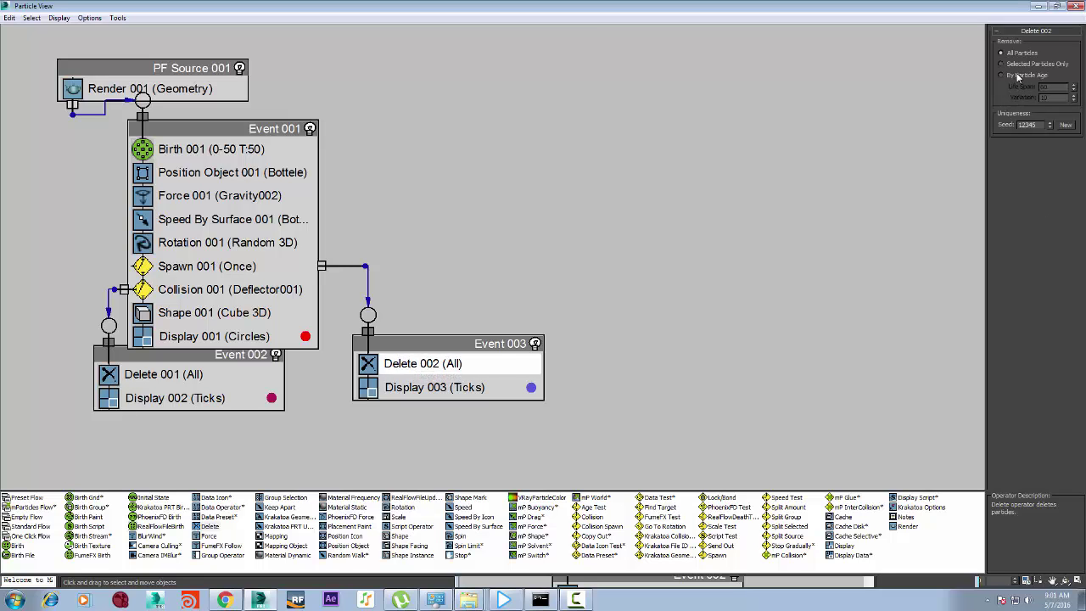
left_click(1018, 77)
left_click(1019, 67)
left_click_drag(581, 3, 630, 263)
double_click(630, 263)
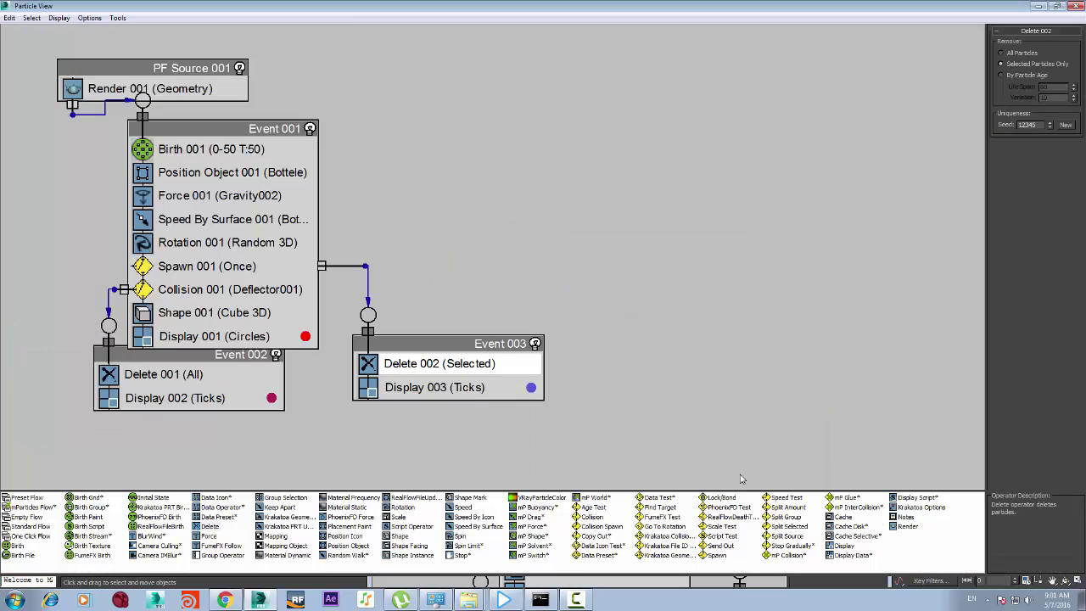
Scrub the timeline to about frame 33 and examine the spawned particles along the bottle's wall in the Left view
left_click(454, 387)
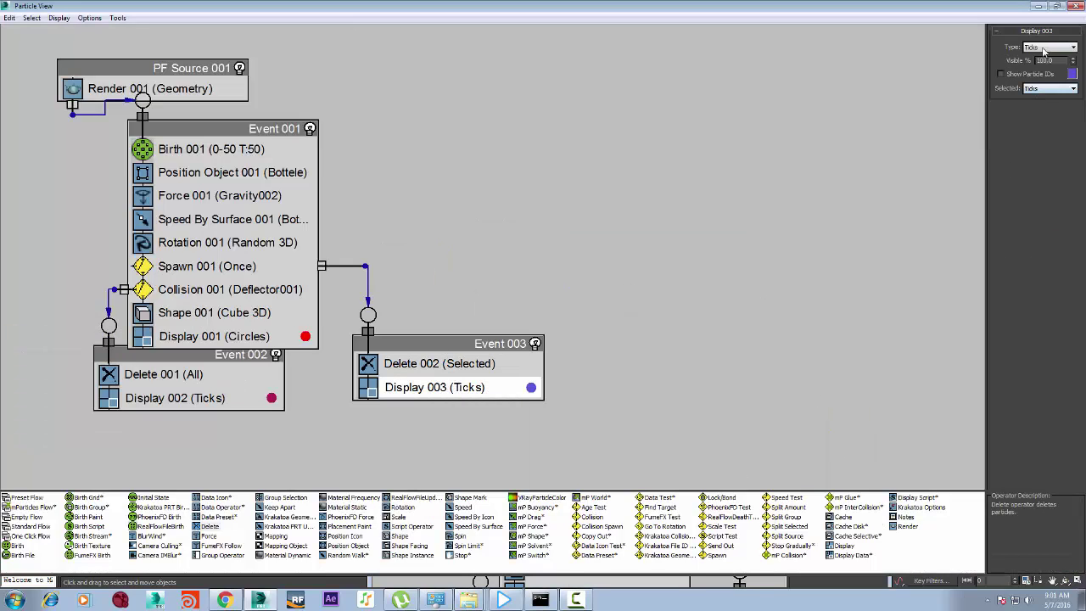
left_click_drag(704, 6, 1047, 504)
left_click_drag(54, 543, 210, 541)
key("w")
scroll(473, 501, "up", 3)
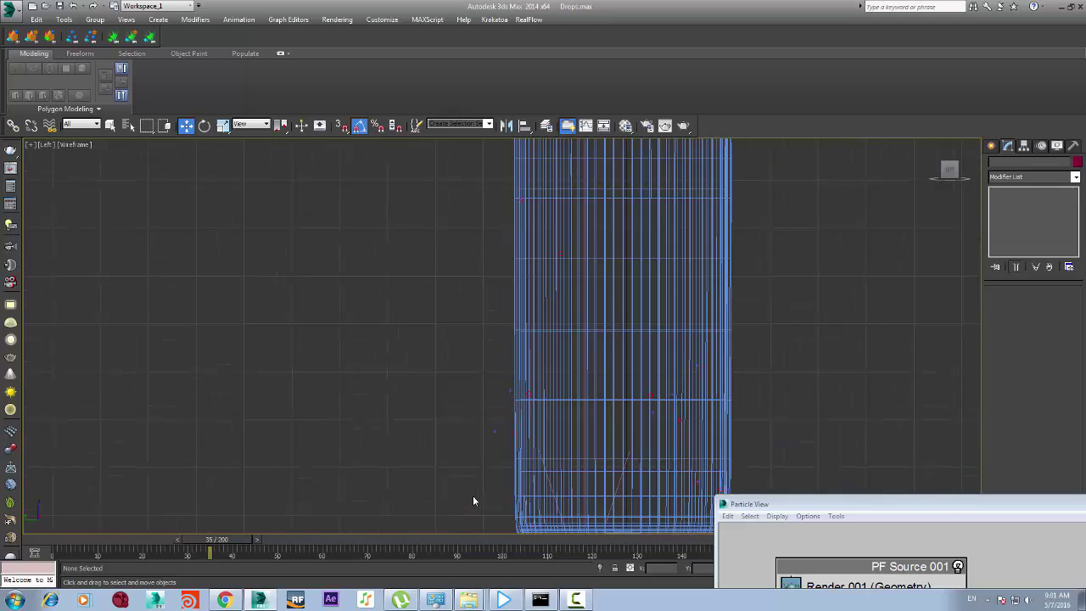
scroll(534, 399, "up", 3)
left_click_drag(83, 543, 201, 547)
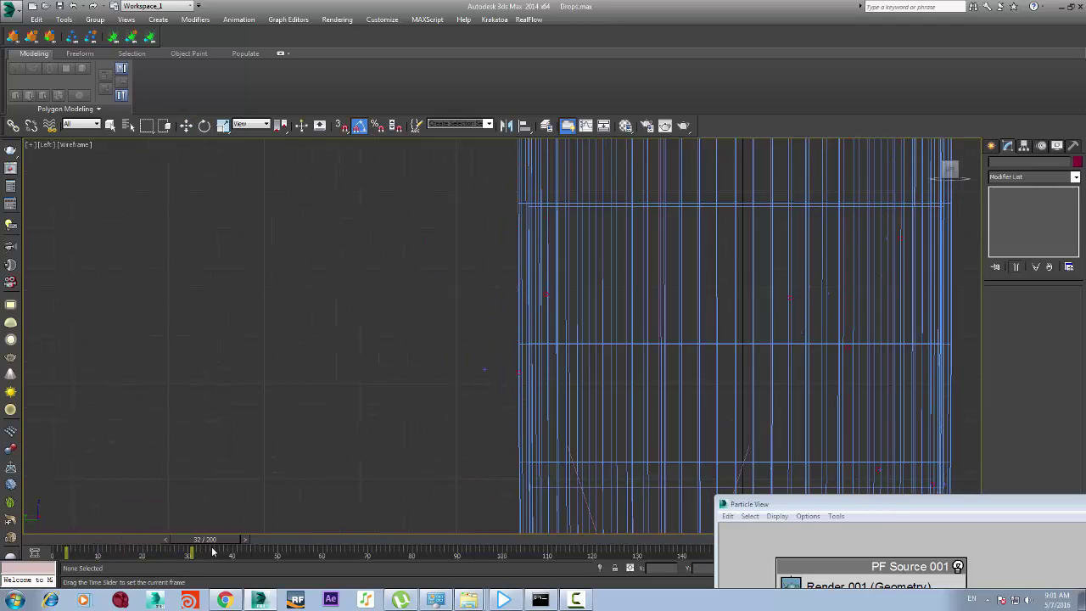
key("w")
Set the Spawn 001 test in Event 001 to spawn By Travel Distance
left_click_drag(991, 507, 474, 153)
left_click(424, 409)
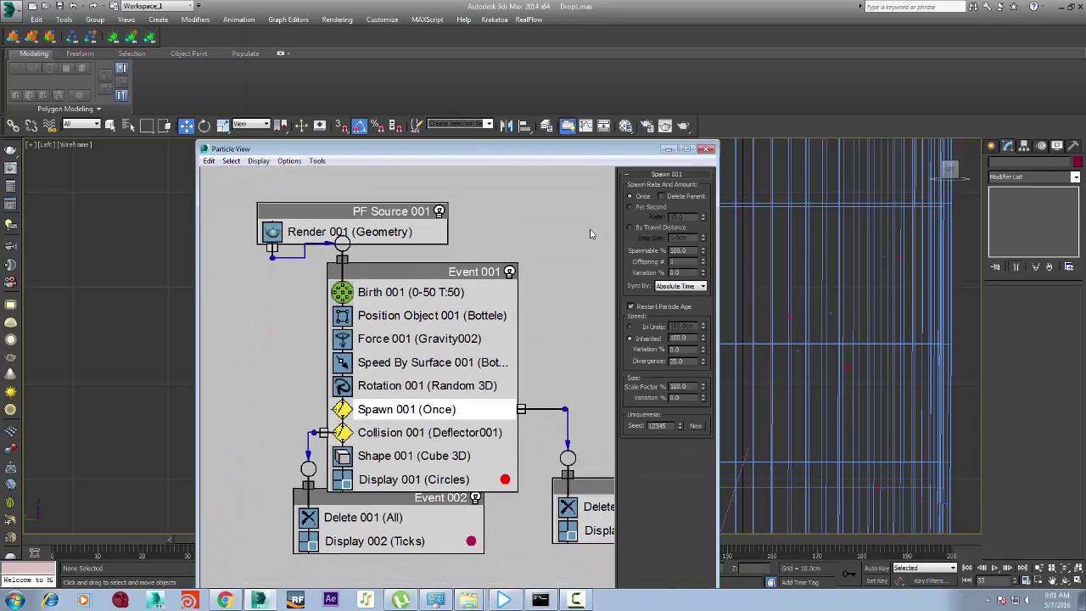
left_click_drag(605, 154, 312, 182)
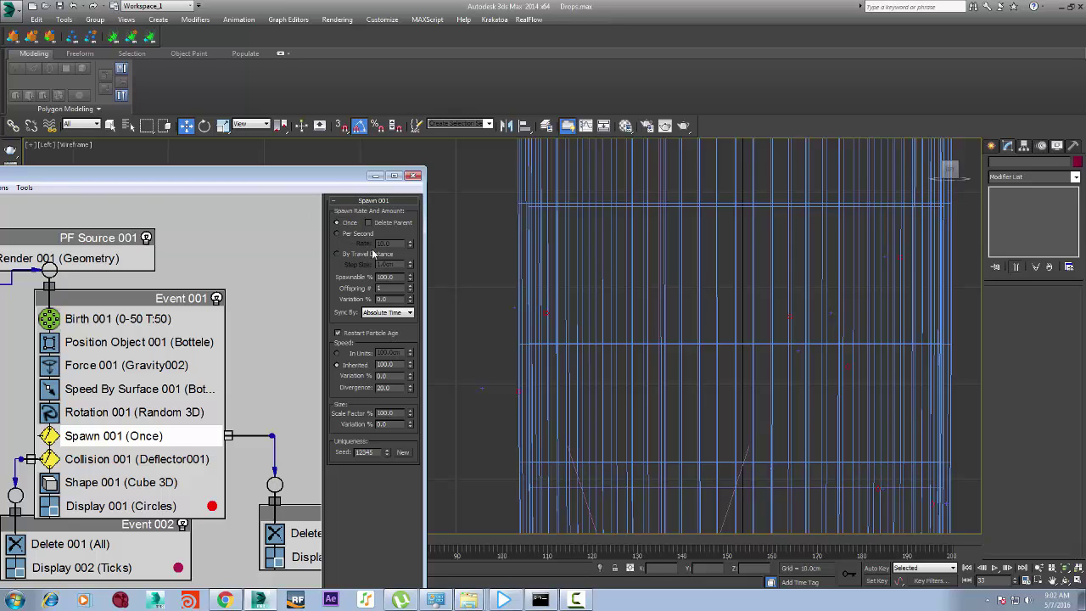
left_click(338, 253)
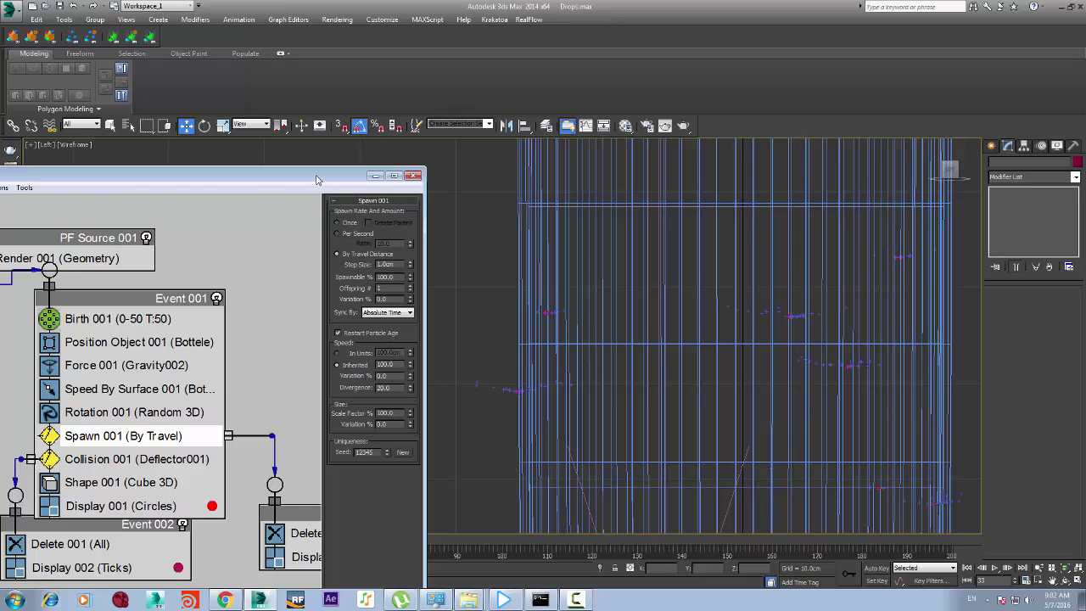
left_click_drag(315, 177, 229, 203)
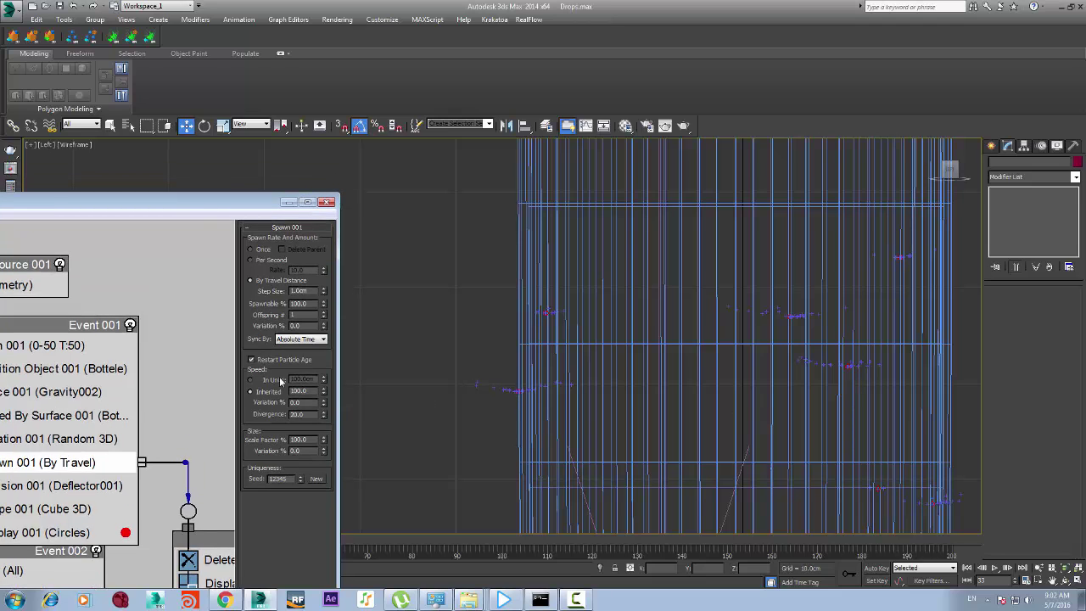
left_click(518, 391)
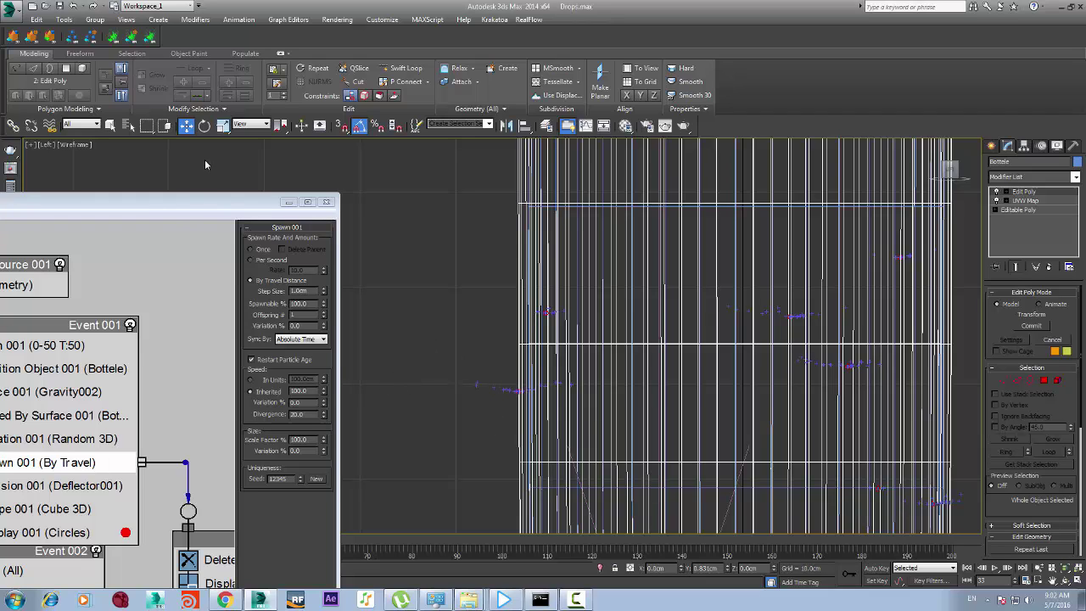
Set Spawn 001's Spawnable percentage to 50 and check the particles on the lower part of the bottle
left_click(324, 309)
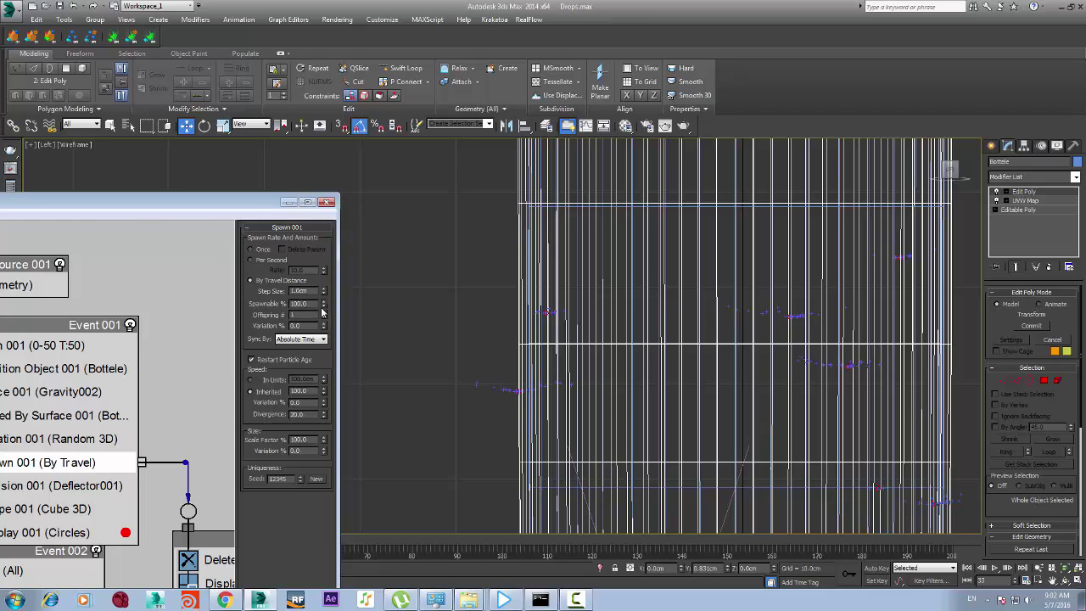
left_click_drag(323, 305, 323, 325)
type("53")
key("Return")
left_click_drag(481, 298, 501, 274)
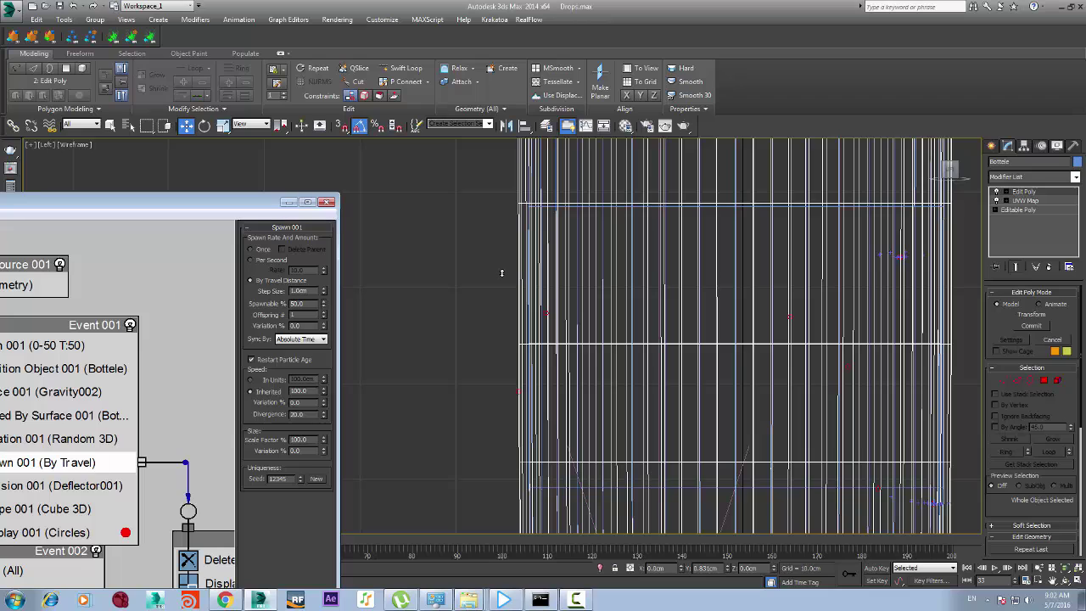
left_click(379, 268)
scroll(391, 270, "down", 2)
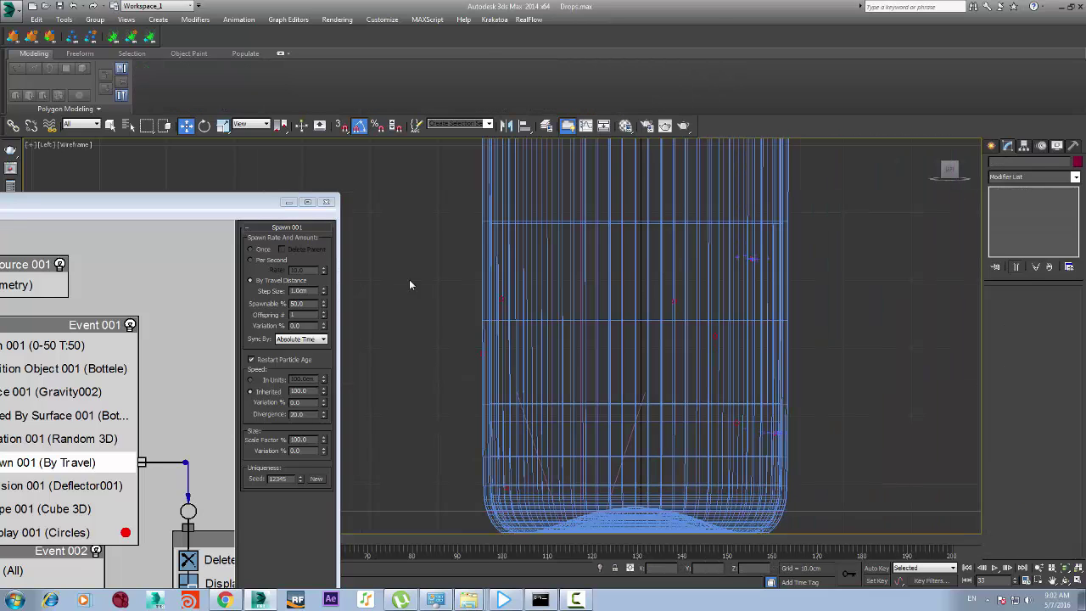
Set Spawn 001's Spawnable percentage to 2
double_click(301, 303)
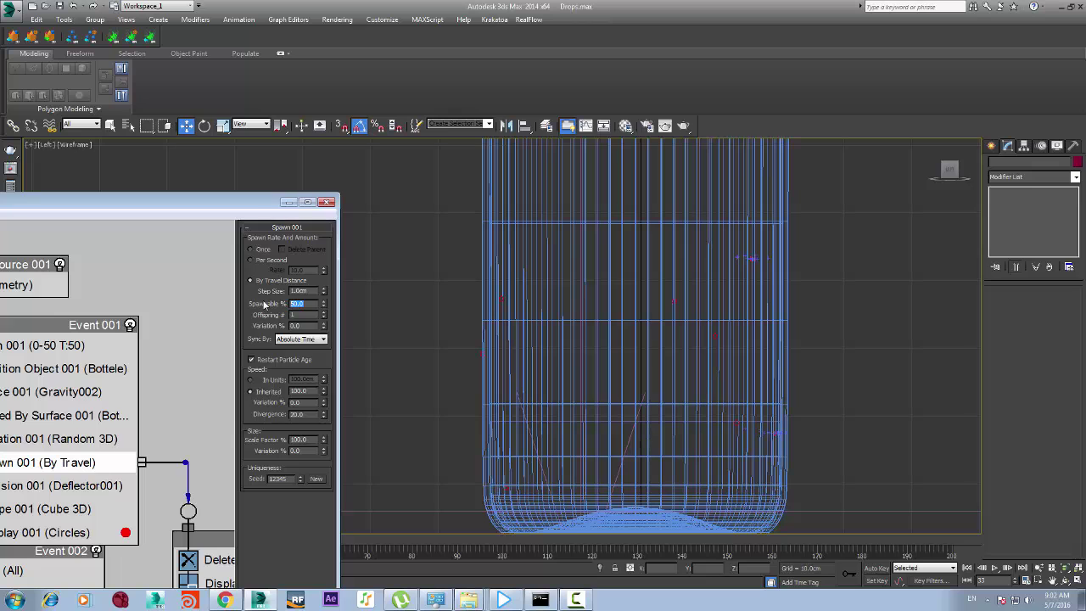
type("2")
key("Return")
Set Spawn 001's Inherited speed and Divergence both to 0
left_click_drag(162, 209, 357, 115)
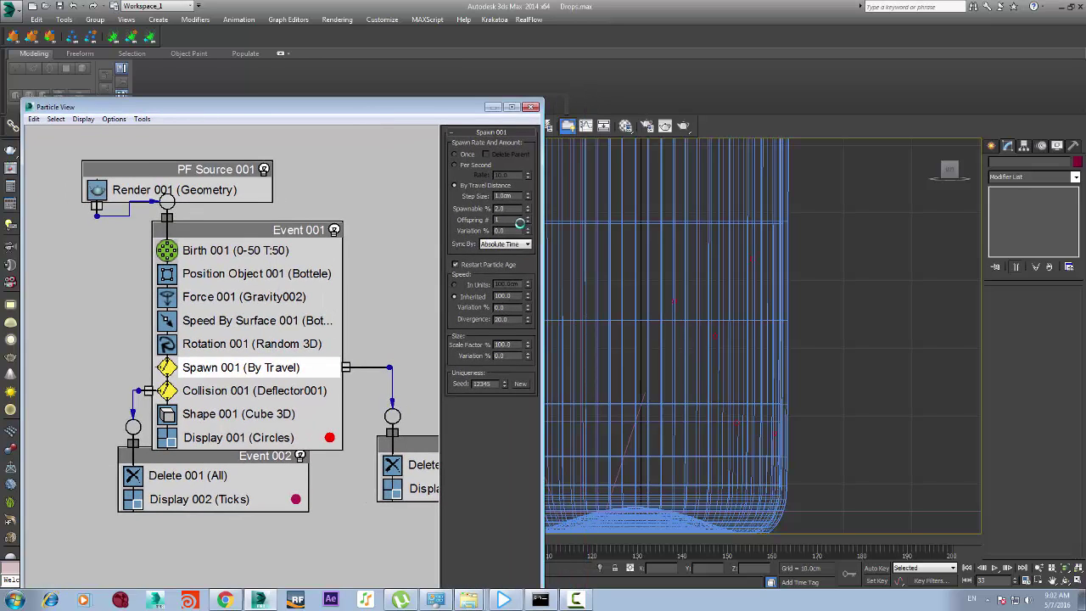
right_click(525, 295)
left_click(509, 296)
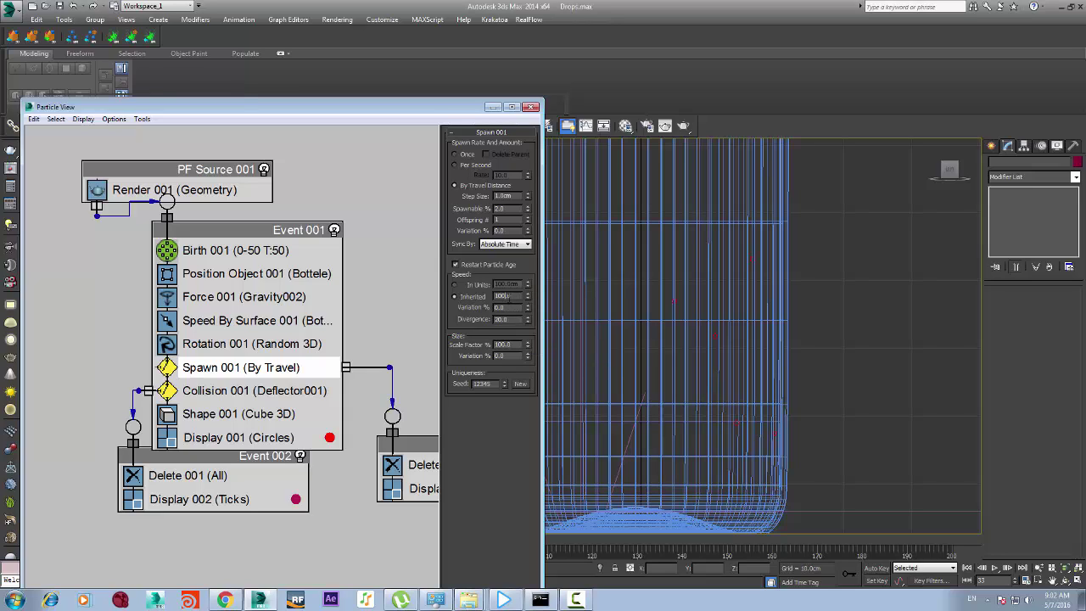
right_click(527, 324)
left_click_drag(416, 108, 168, 255)
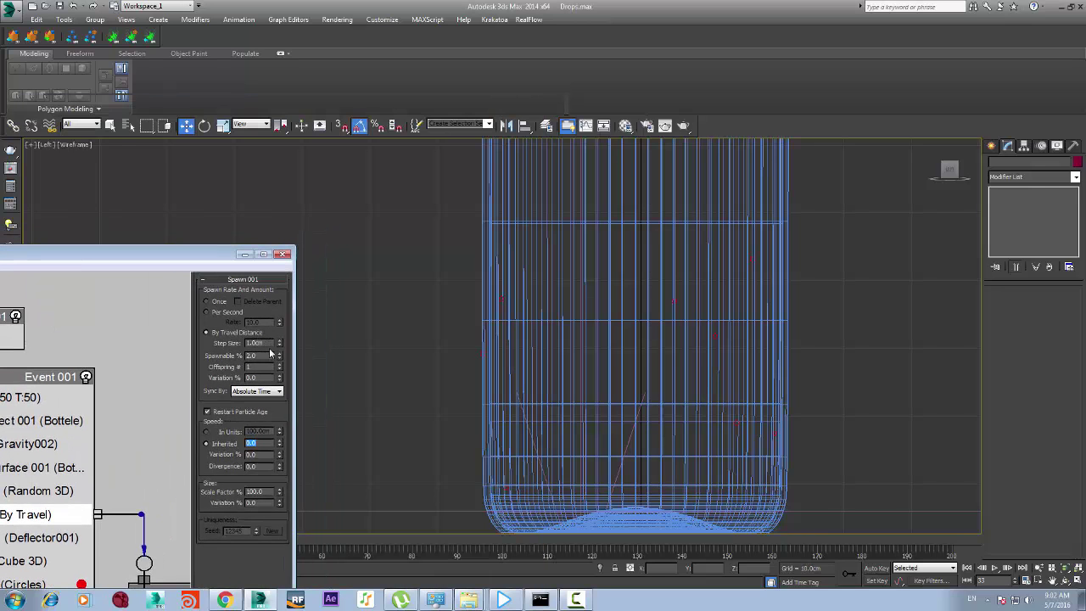
Set Spawn 001's Spawnable percentage to 50 and select the particle trail to inspect its spacing up close
double_click(268, 356)
type("50")
scroll(450, 235, "up", 6)
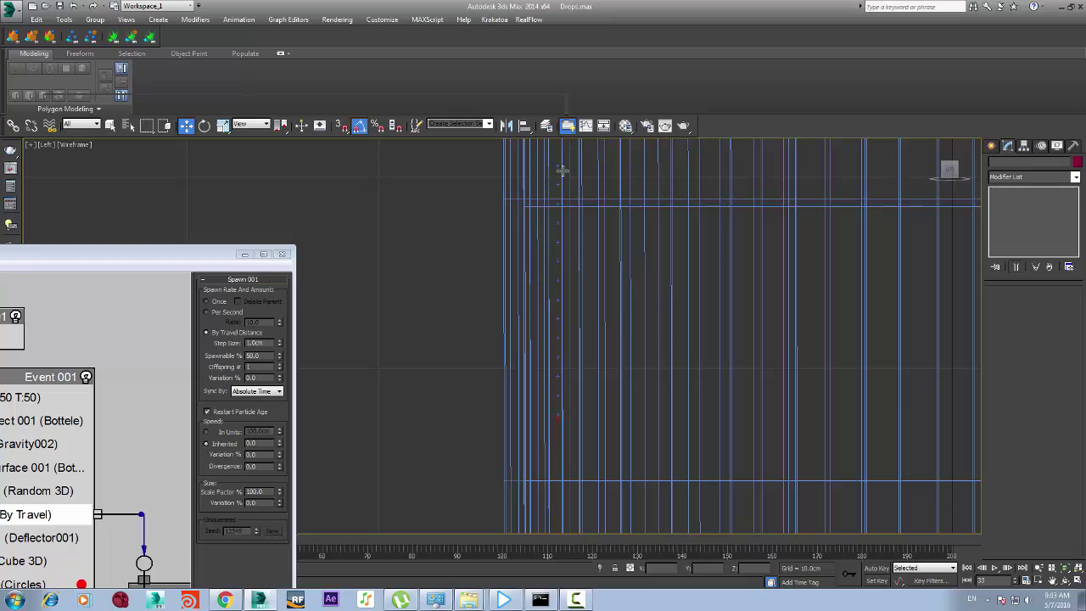
left_click(556, 418)
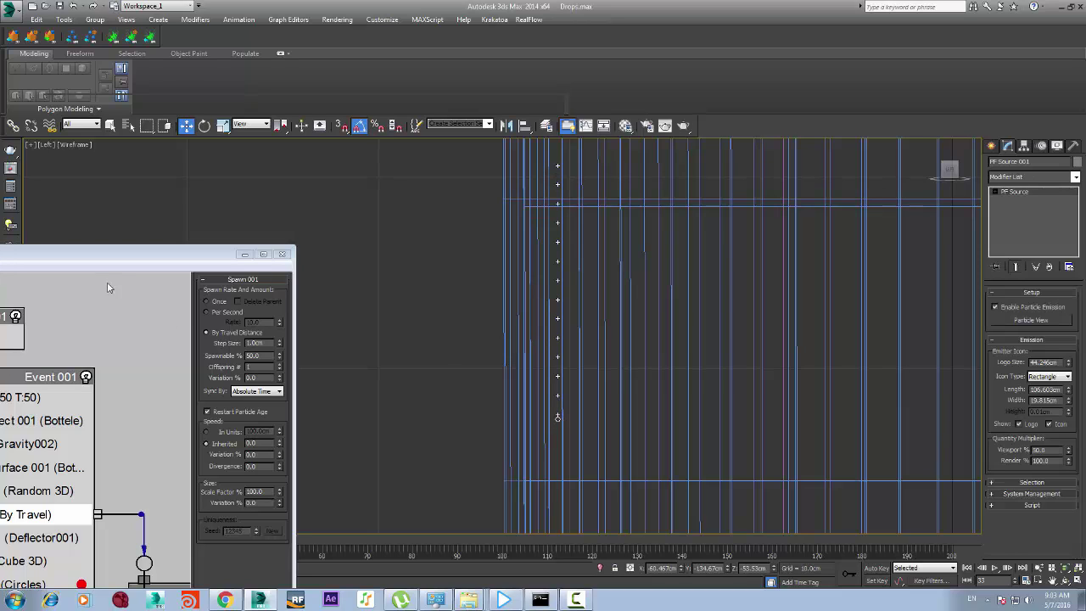
Switch to the media player, play barbikan.avi to study the drop trails on the bottle, and return to 3ds Max
left_click(503, 600)
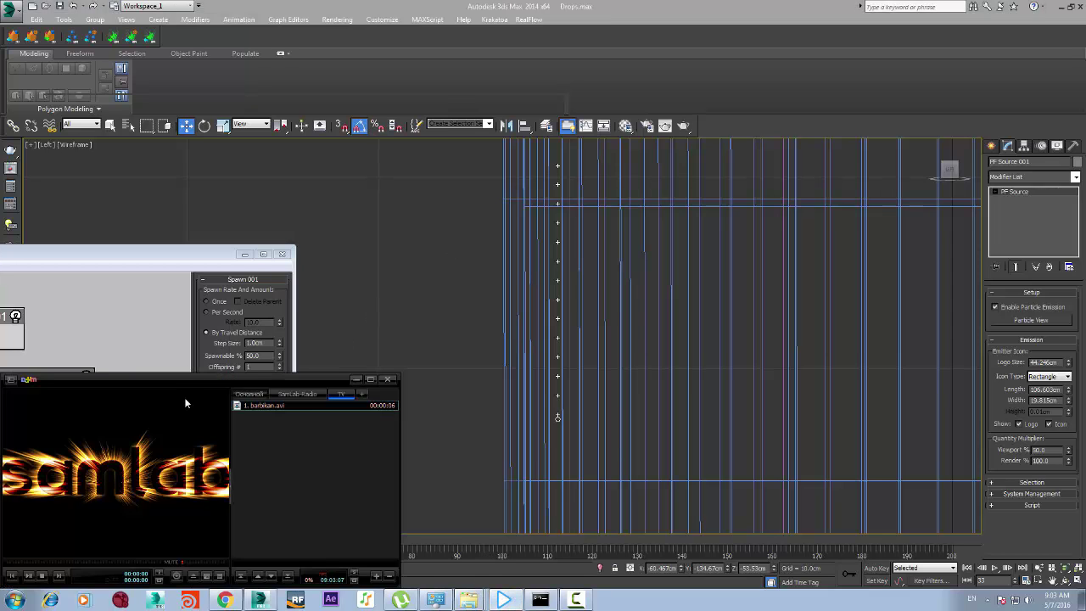
double_click(270, 405)
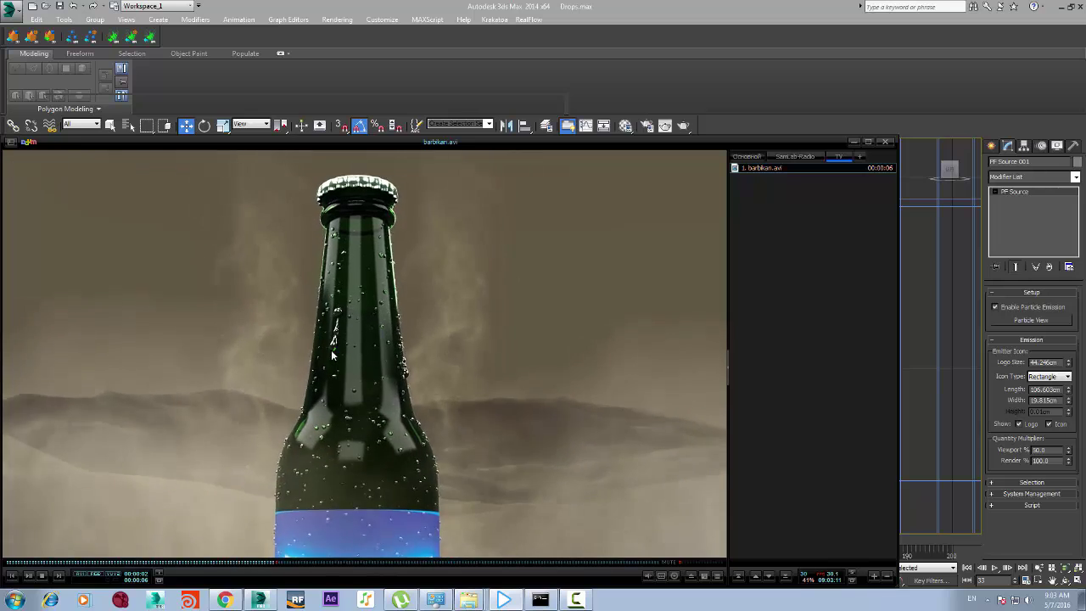
left_click(853, 143)
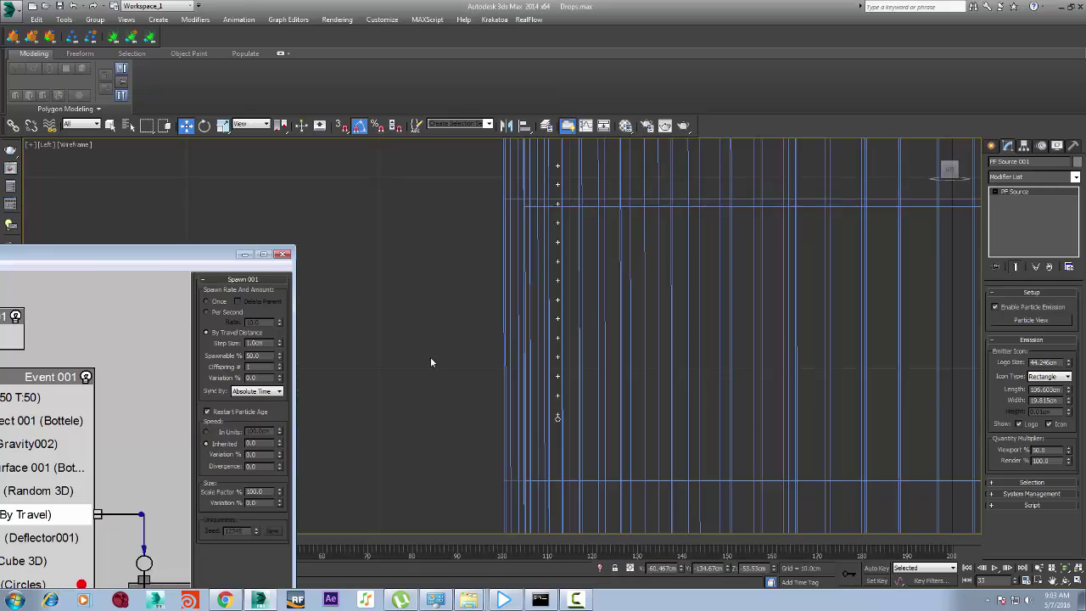
Scrub the timeline to frame 31 and examine how the spawned trail follows its parent particle
left_click_drag(73, 257, 842, 533)
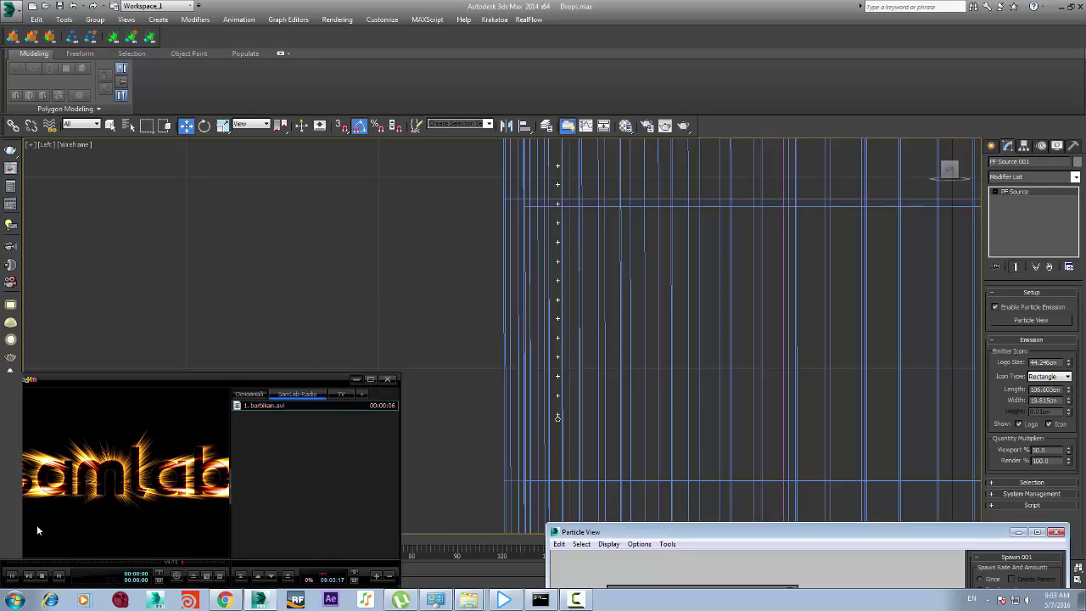
left_click_drag(53, 536, 202, 540)
key("w")
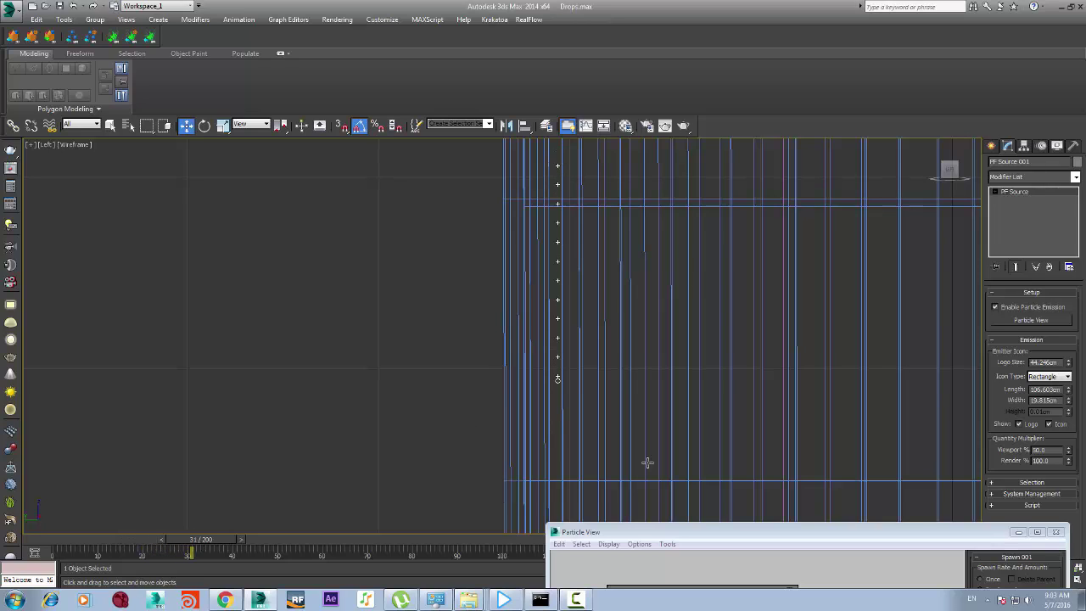
Spread out the flow diagram by moving Event 003 further from Event 001 and Event 002 down below it
double_click(643, 532)
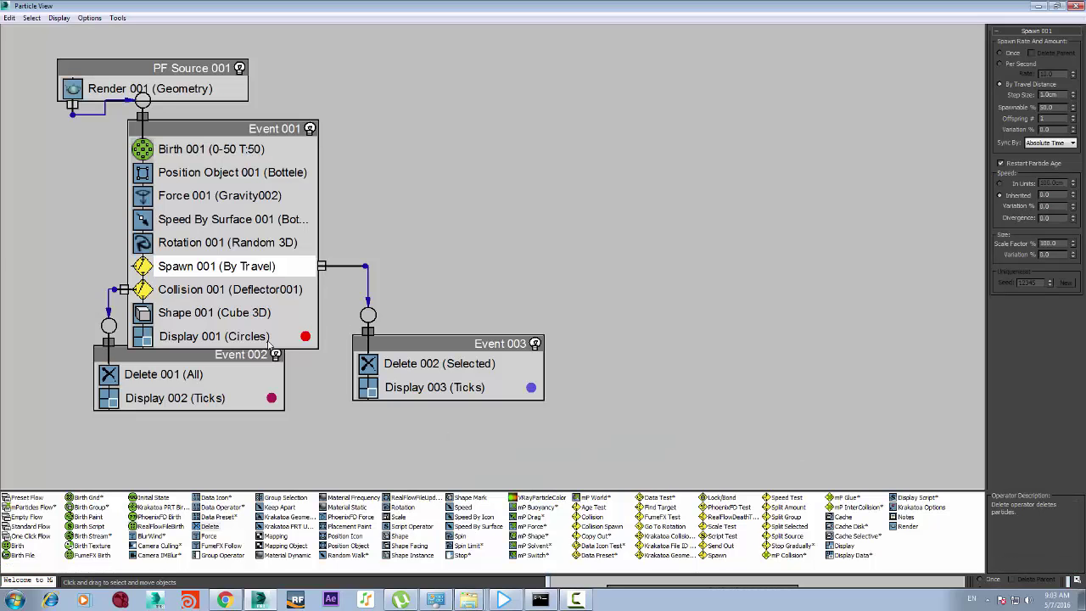
left_click_drag(194, 355, 144, 453)
key("ctrl+z")
left_click_drag(462, 348, 569, 378)
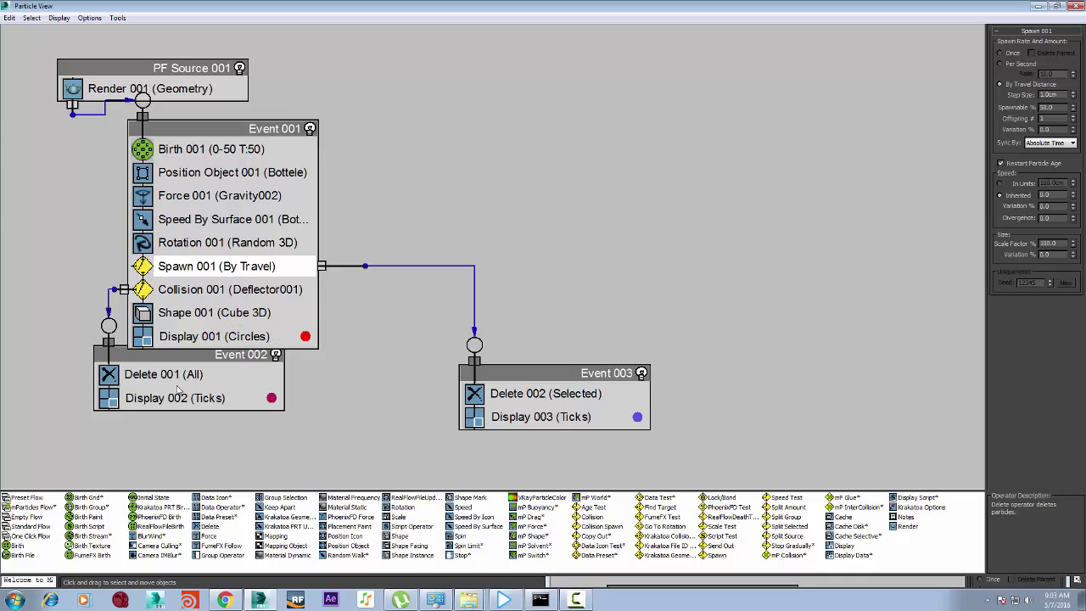
left_click_drag(179, 391, 149, 463)
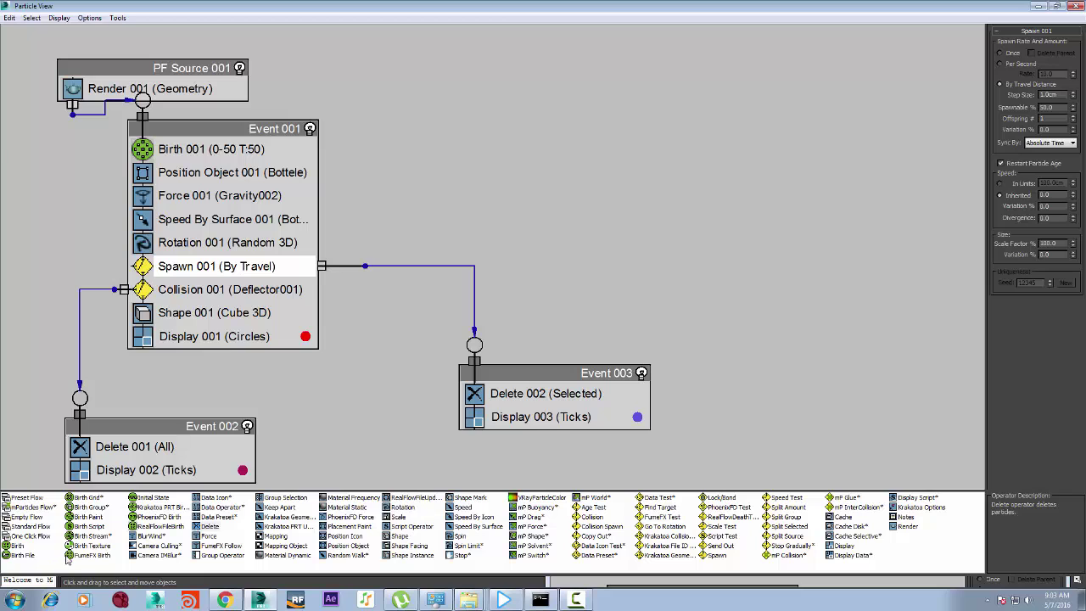
Scrub the timeline to frame 32, inspect the spawned trails up close on the bottle, and rewind to frame 2
left_click_drag(365, 3, 925, 397)
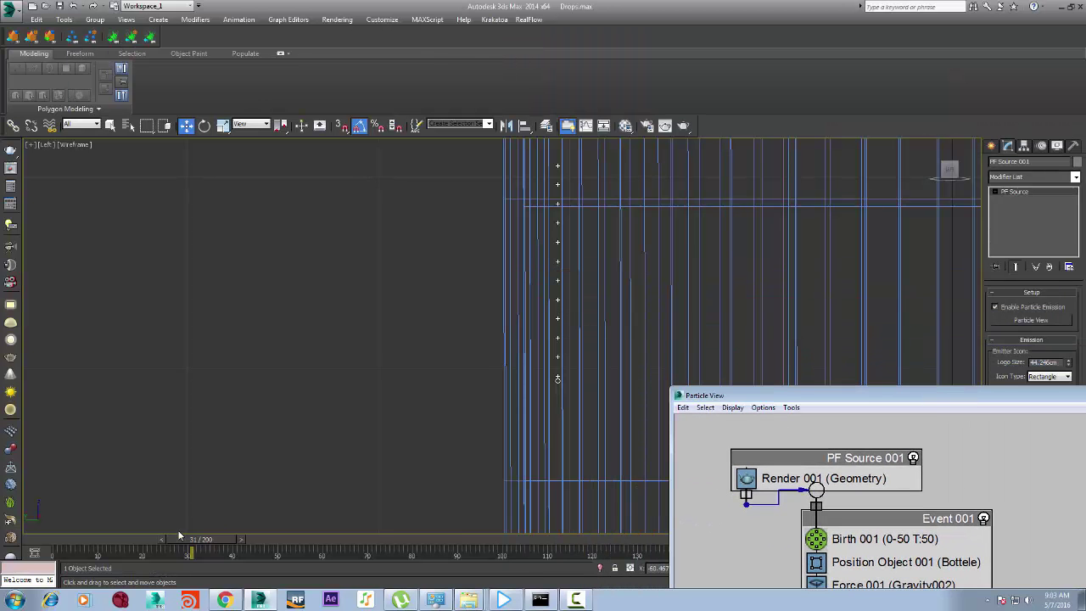
left_click_drag(68, 541, 208, 548)
key("w")
left_click(400, 379)
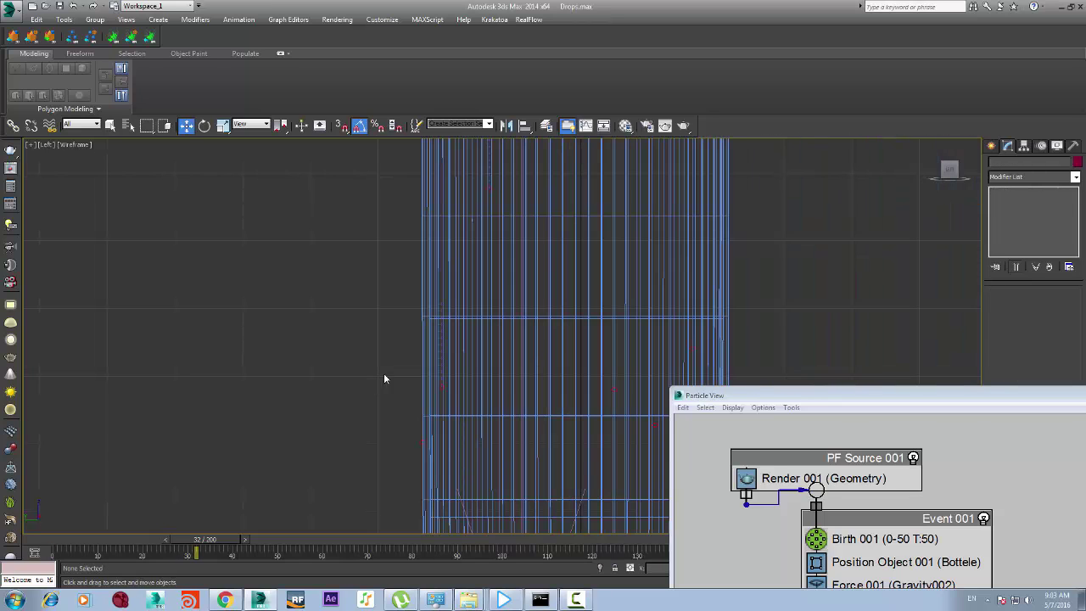
scroll(656, 388, "up", 4)
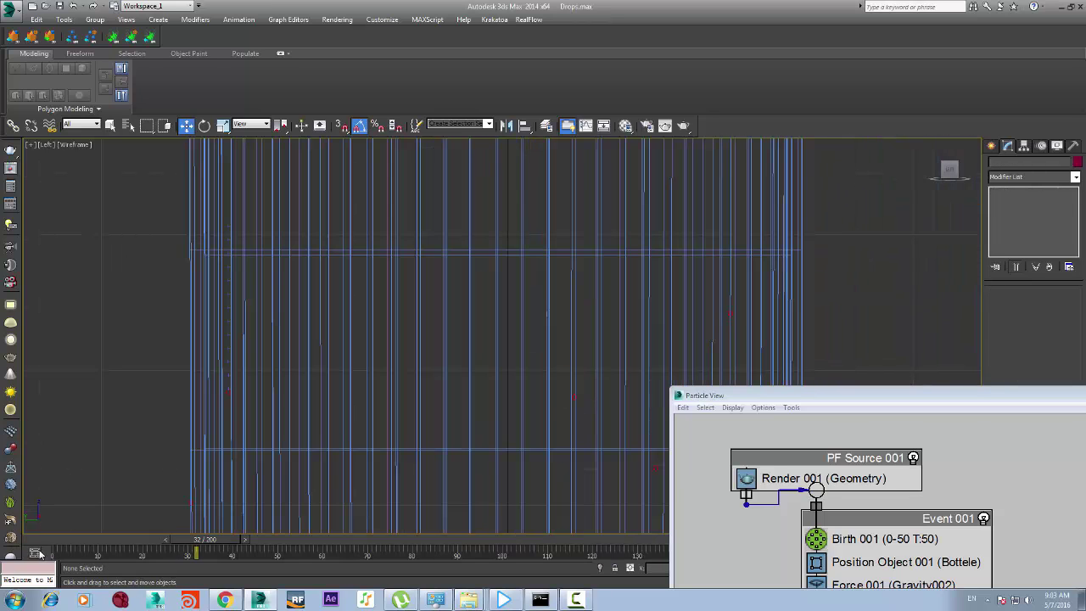
left_click(70, 539)
Insert a Speed operator above Delete 002 in Event 003 and adjust its speed settings
left_click_drag(776, 397, 657, 313)
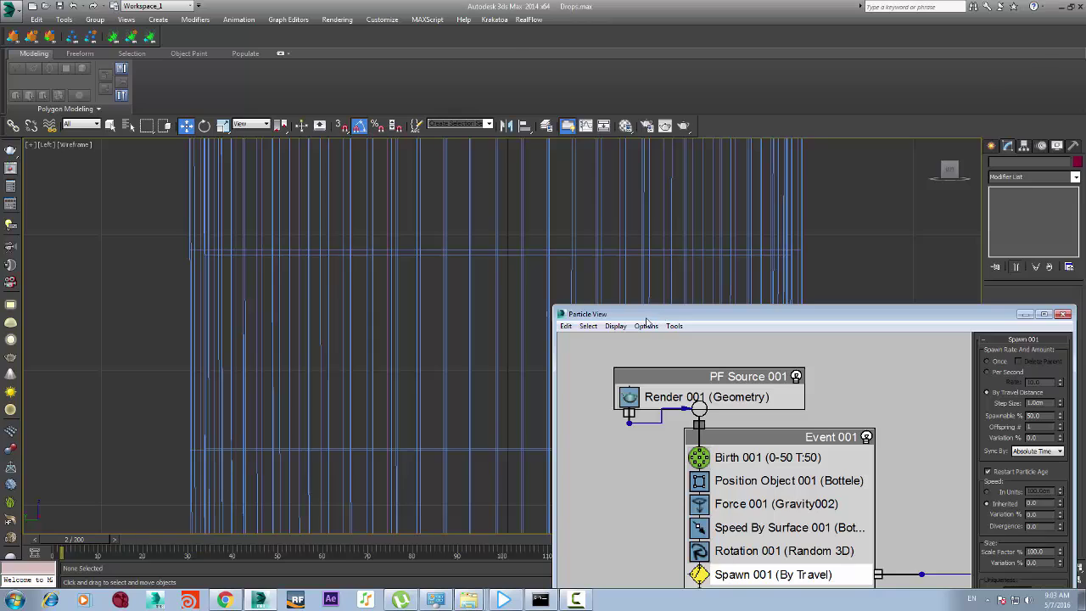
double_click(646, 317)
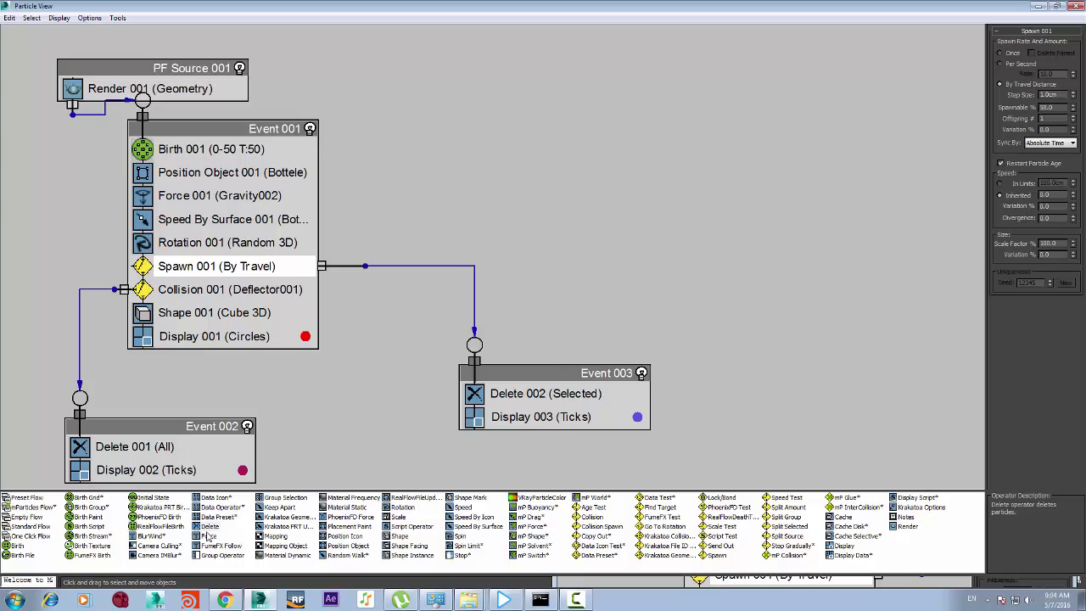
left_click(465, 508)
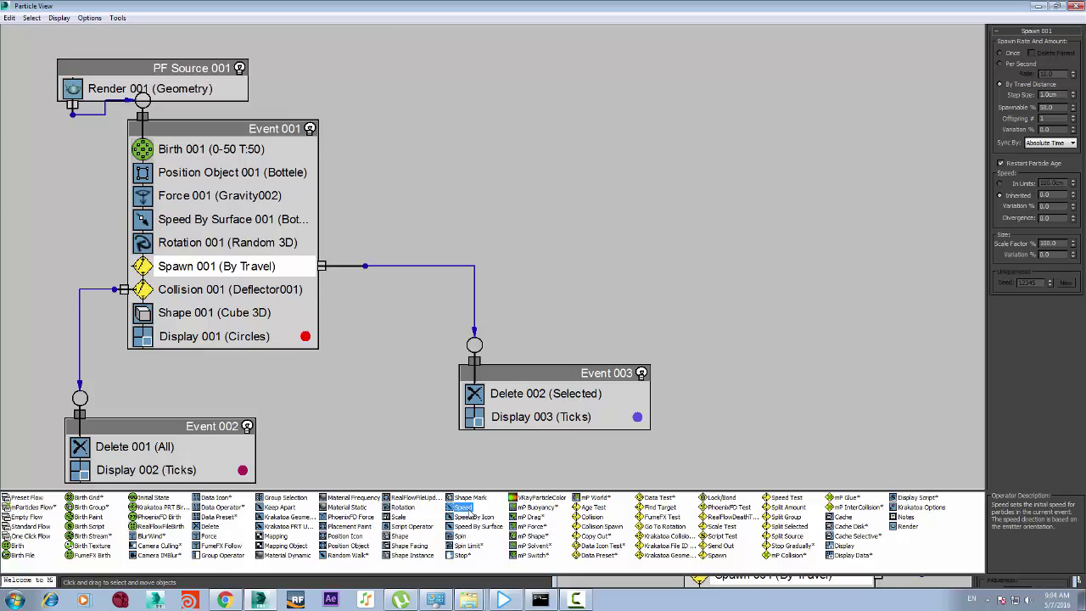
left_click_drag(465, 512, 557, 402)
left_click_drag(556, 389, 551, 394)
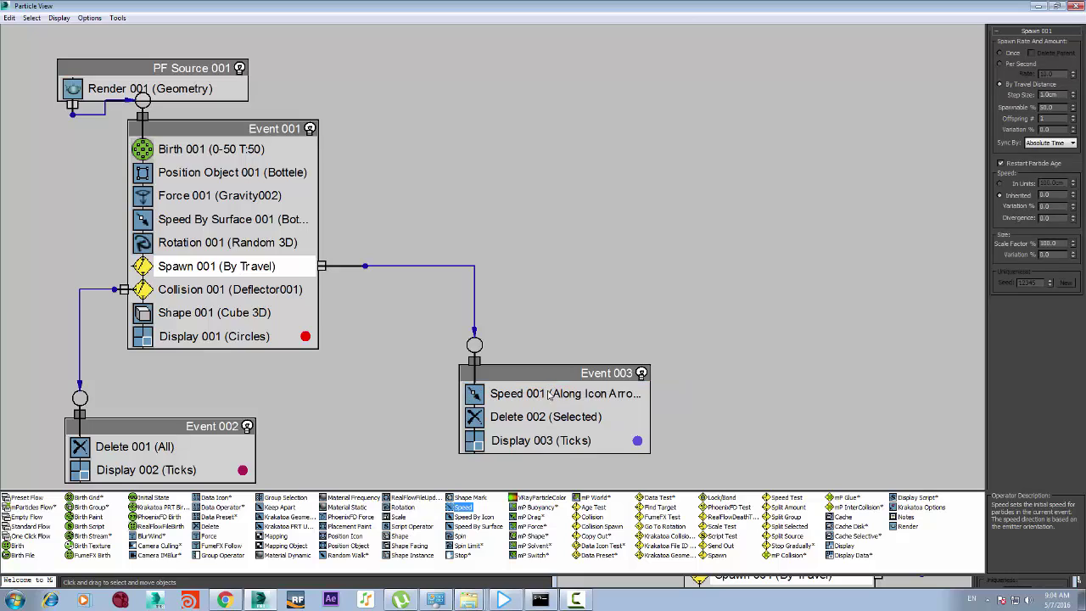
left_click(550, 397)
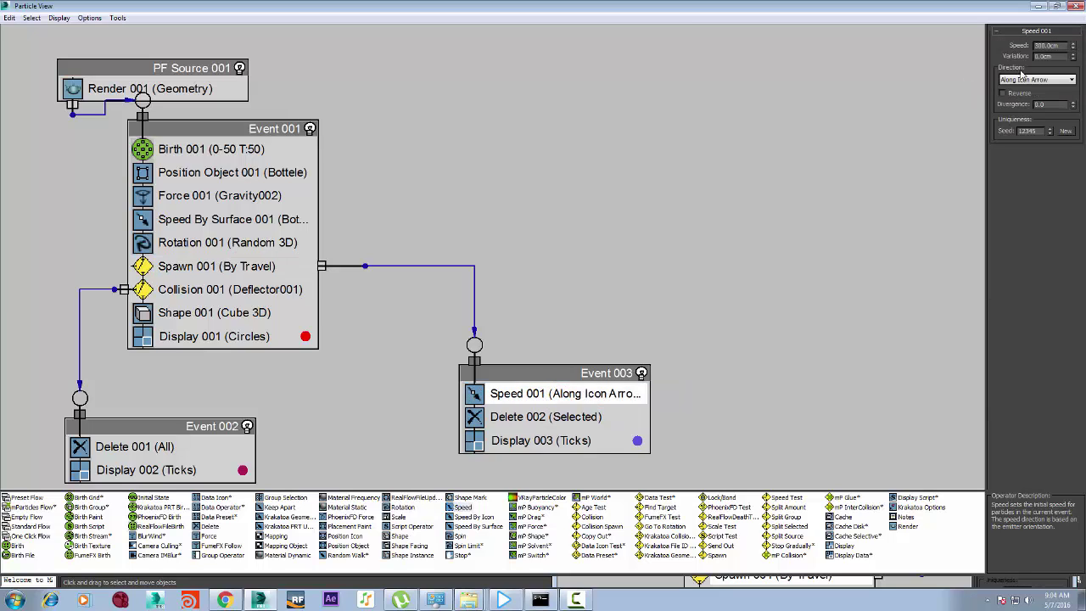
left_click_drag(1072, 56, 1072, 66)
Scrub the timeline to frame 41 and examine the motion of the spawned particles over the lower bottle
left_click_drag(571, 4, 789, 354)
left_click_drag(62, 538, 236, 549)
key("w")
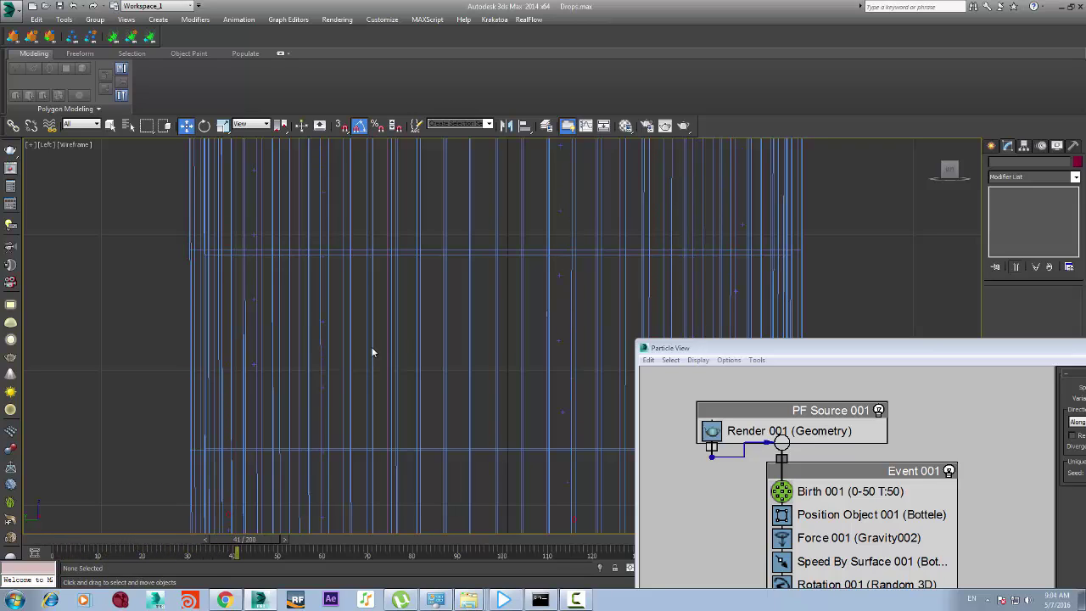
scroll(478, 291, "down", 4)
middle_click_drag(501, 323, 503, 328)
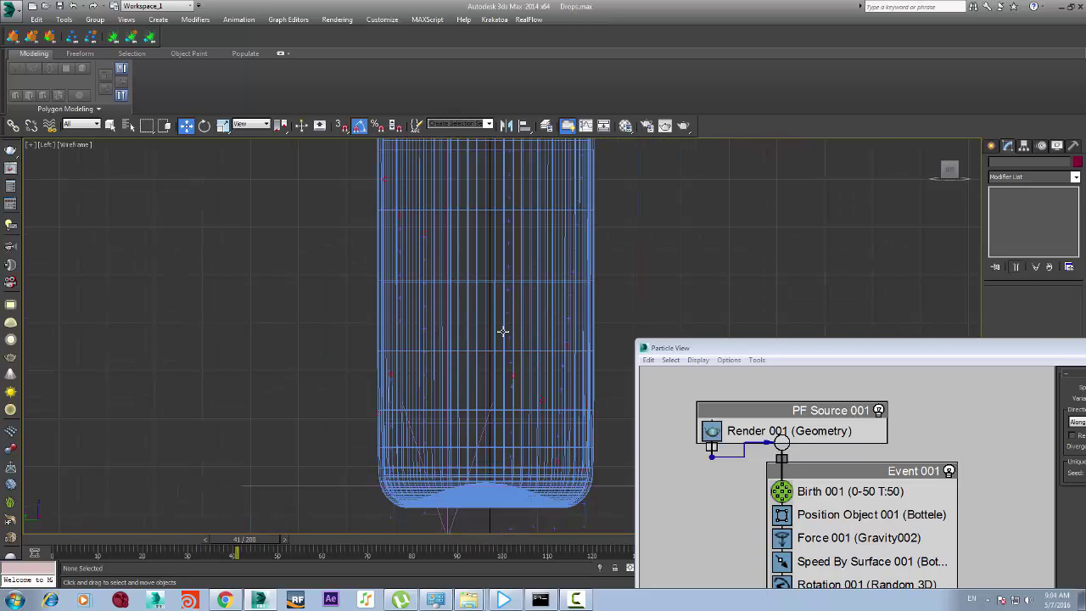
Reorder the operators in Event 001 so that Shape 001 sits below Display 001
left_click(42, 539)
double_click(728, 346)
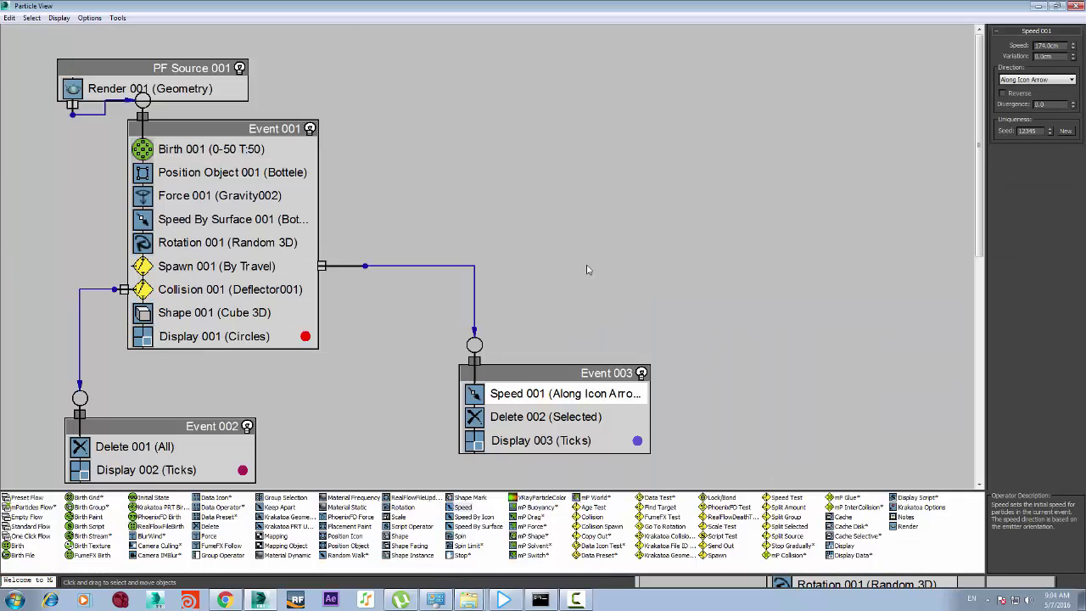
left_click(566, 420)
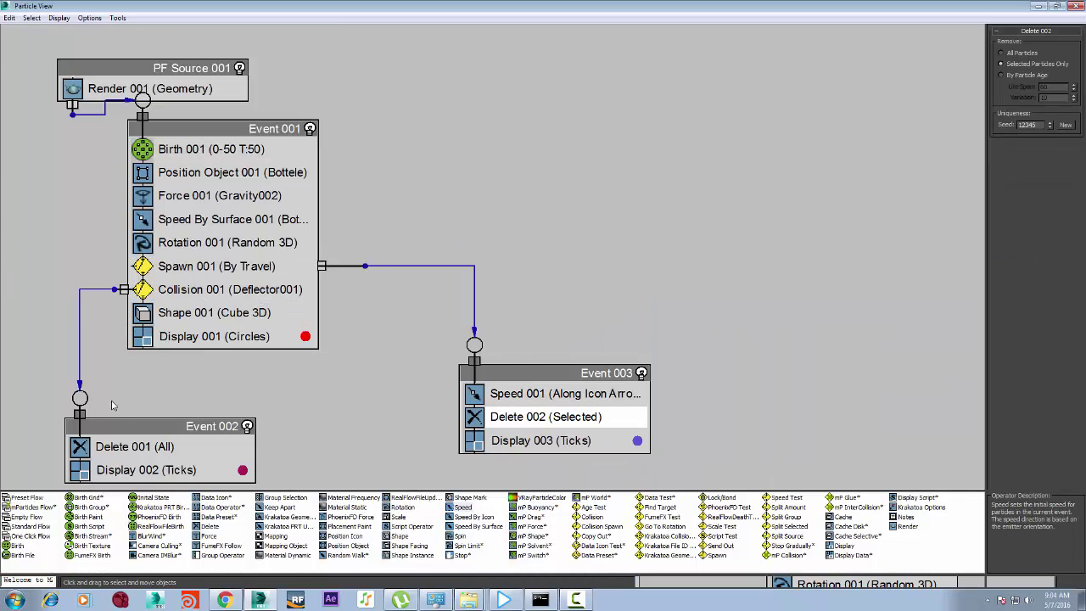
left_click(286, 333)
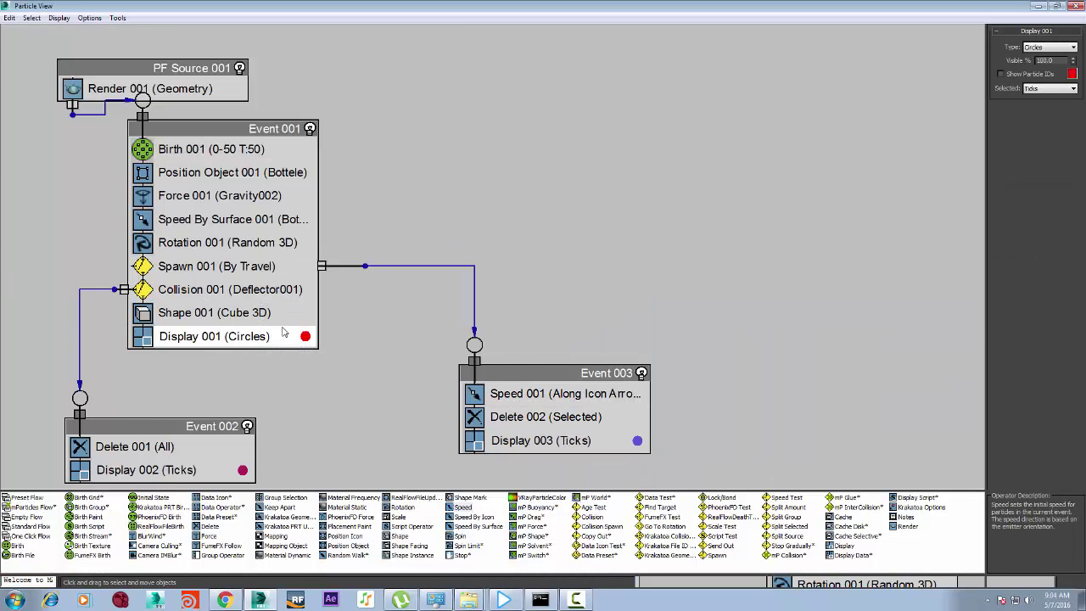
left_click(204, 314)
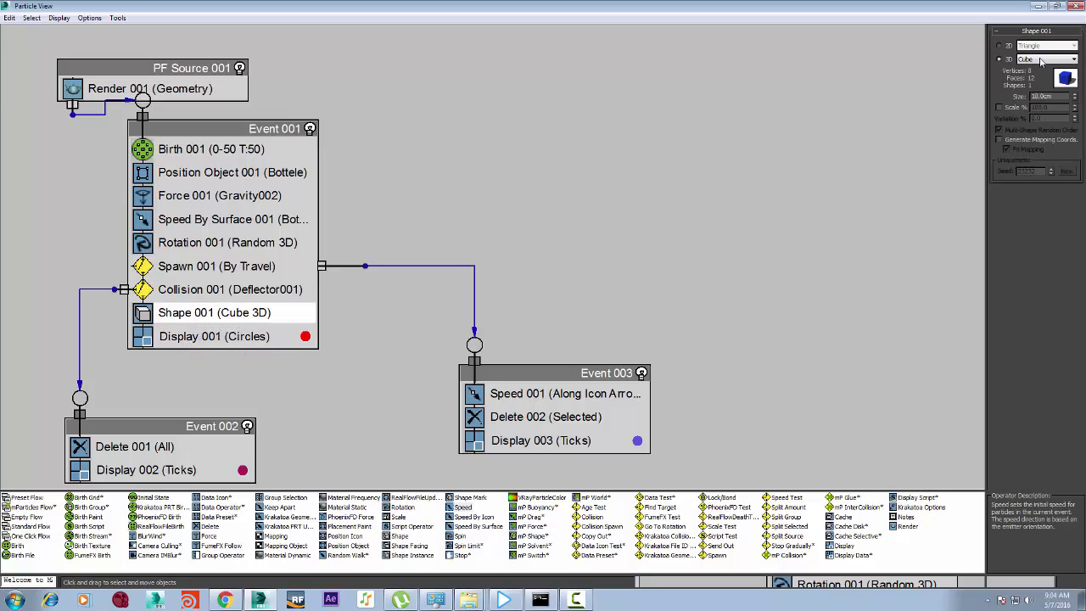
left_click(1041, 59)
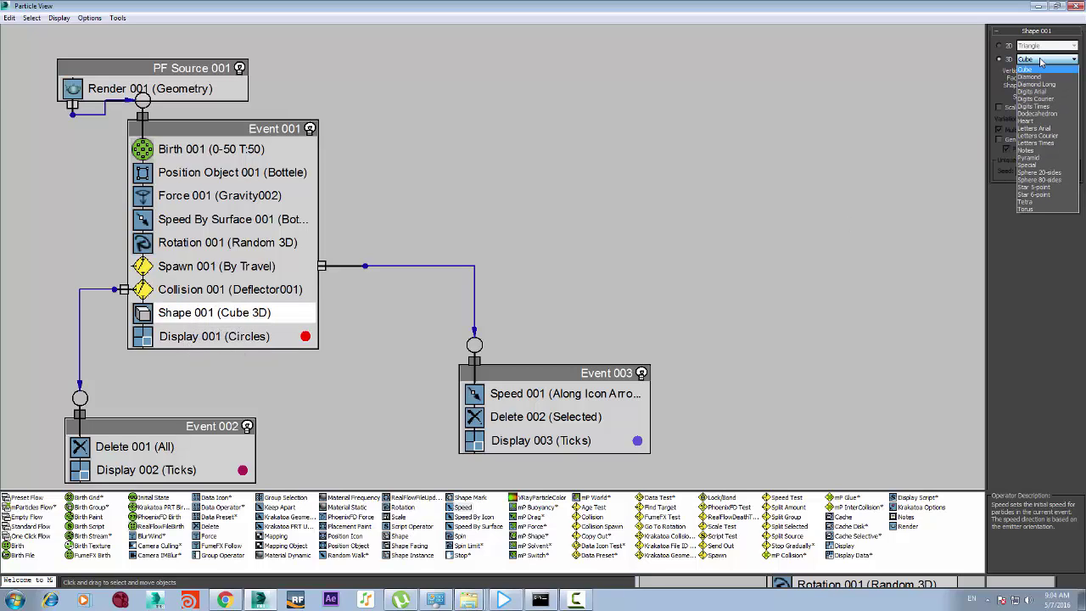
left_click(1041, 62)
left_click_drag(208, 312, 176, 341)
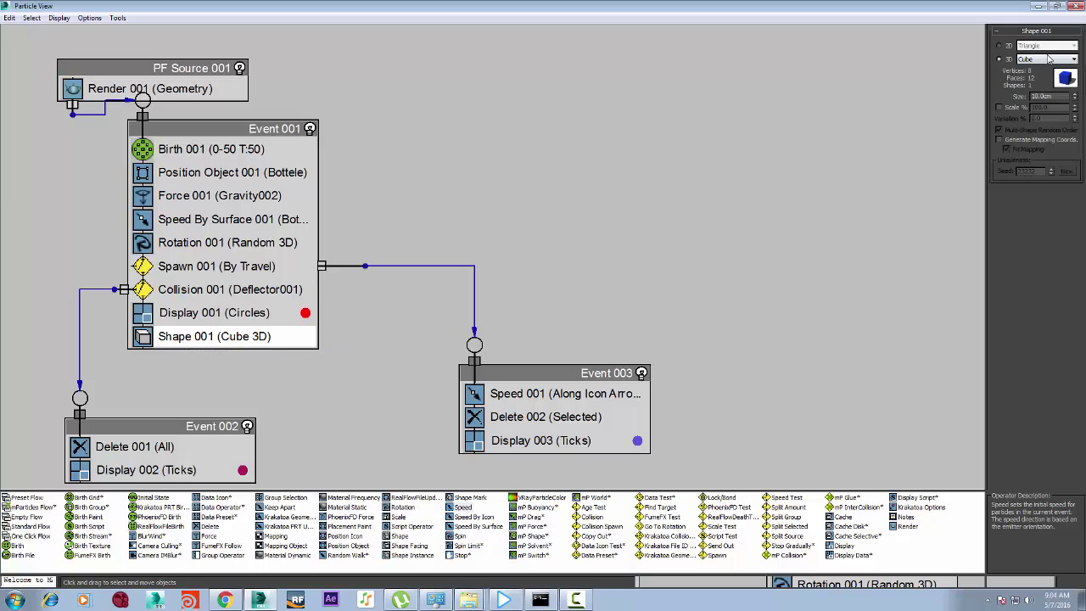
Set the Display 001 type in Event 001 to Geometry and scrub the timeline to frame 17 to check the particles
left_click(1045, 59)
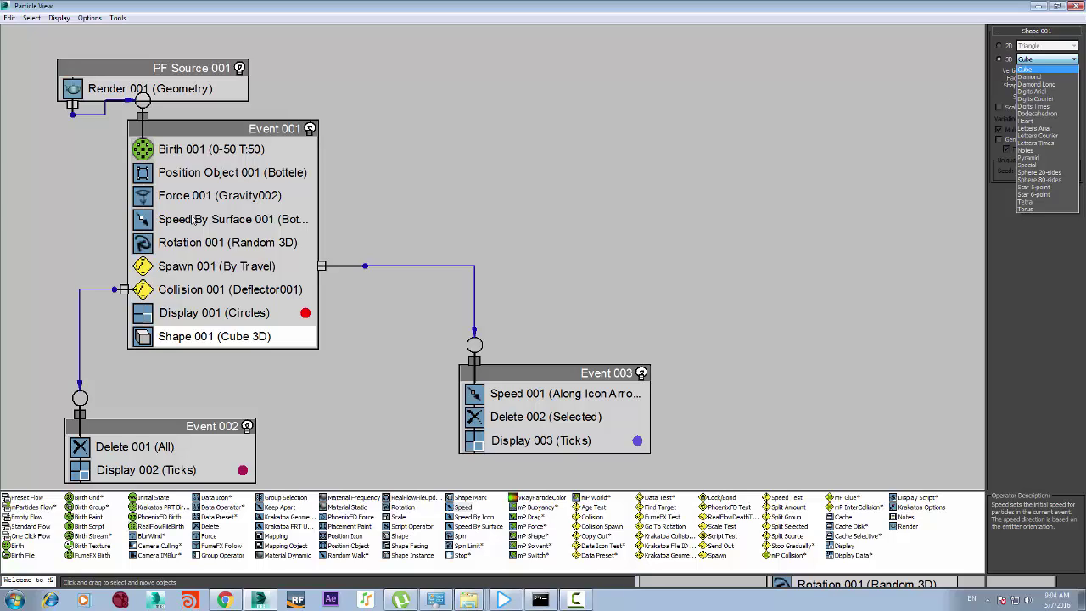
left_click(186, 321)
left_click(189, 315)
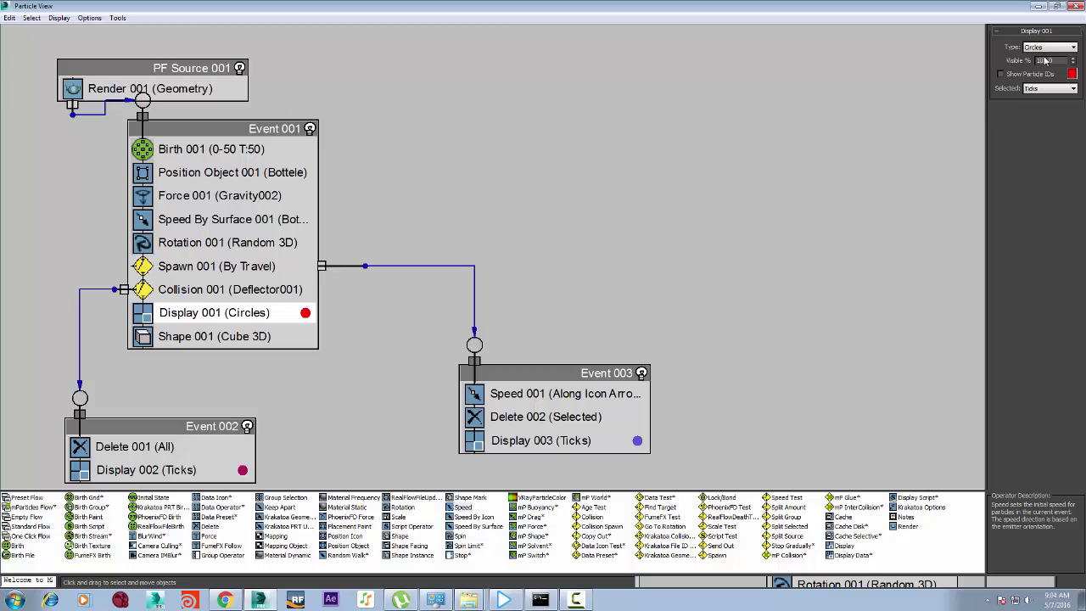
left_click(1044, 49)
left_click(1037, 101)
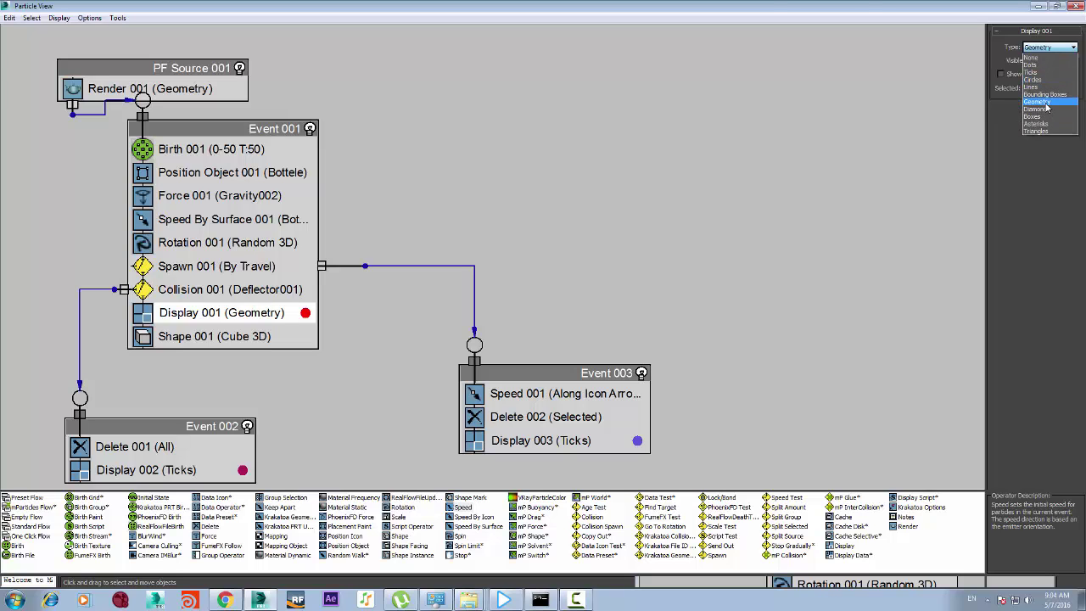
left_click_drag(543, 6, 867, 388)
left_click_drag(64, 550, 129, 550)
left_click_drag(894, 398, 865, 207)
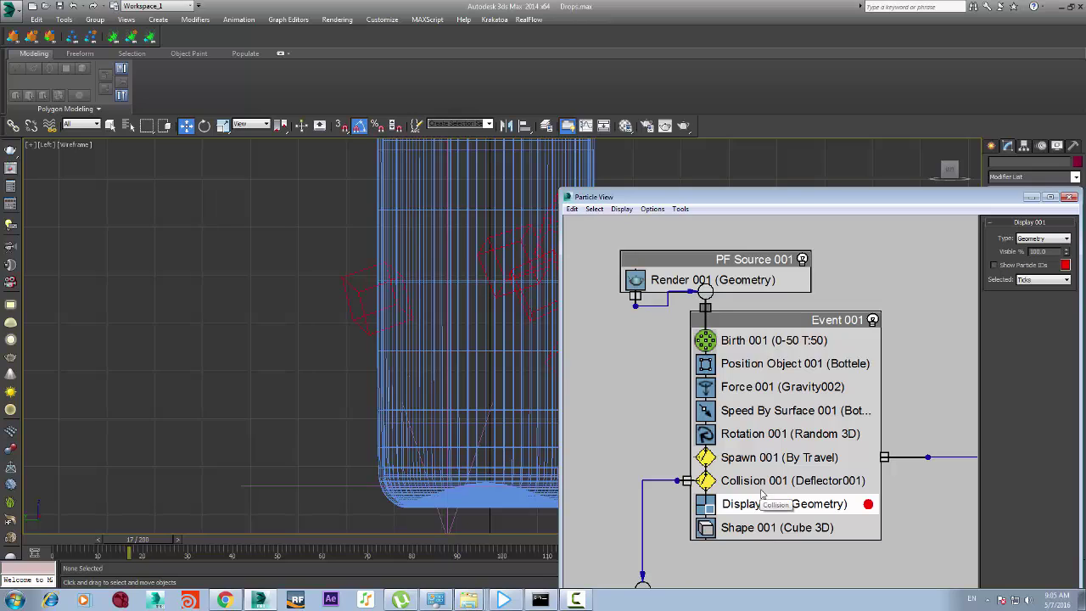
Change Shape 001 to the 3D shape Sphere 80-sides with a size of 2.0 cm
left_click(739, 530)
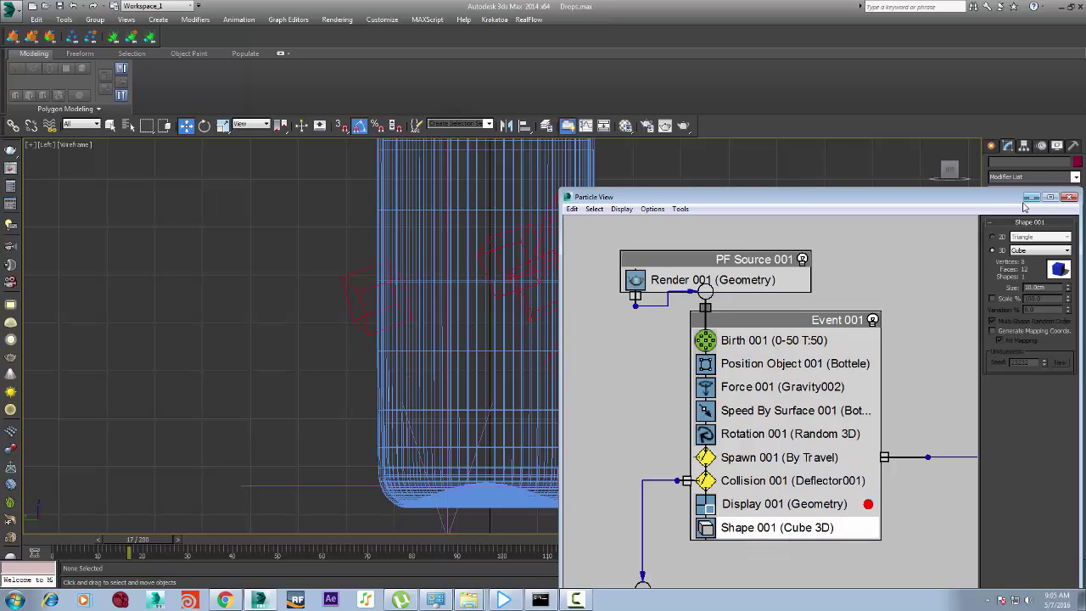
left_click(1040, 250)
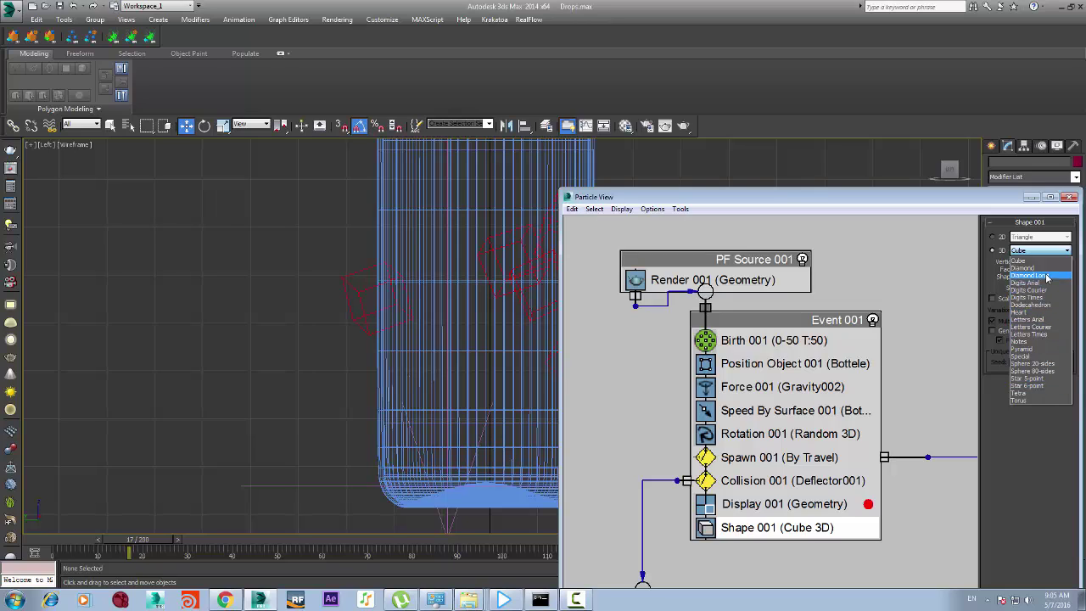
left_click(1050, 372)
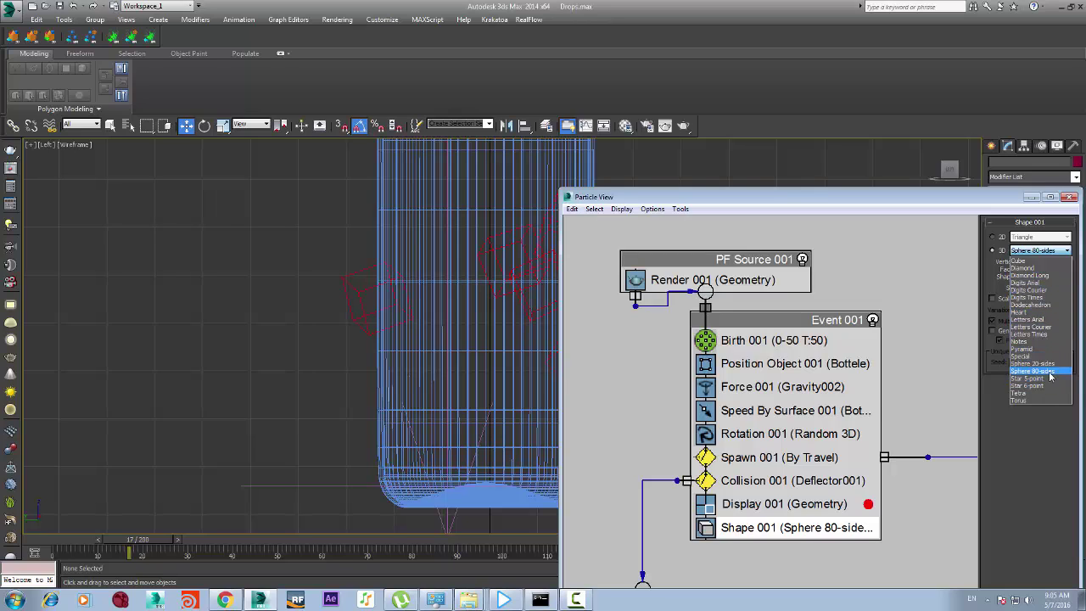
mouse_move(641, 200)
left_mouse_down()
mouse_move(618, 194)
mouse_move(626, 190)
left_mouse_up()
left_click_drag(1042, 279, 908, 263)
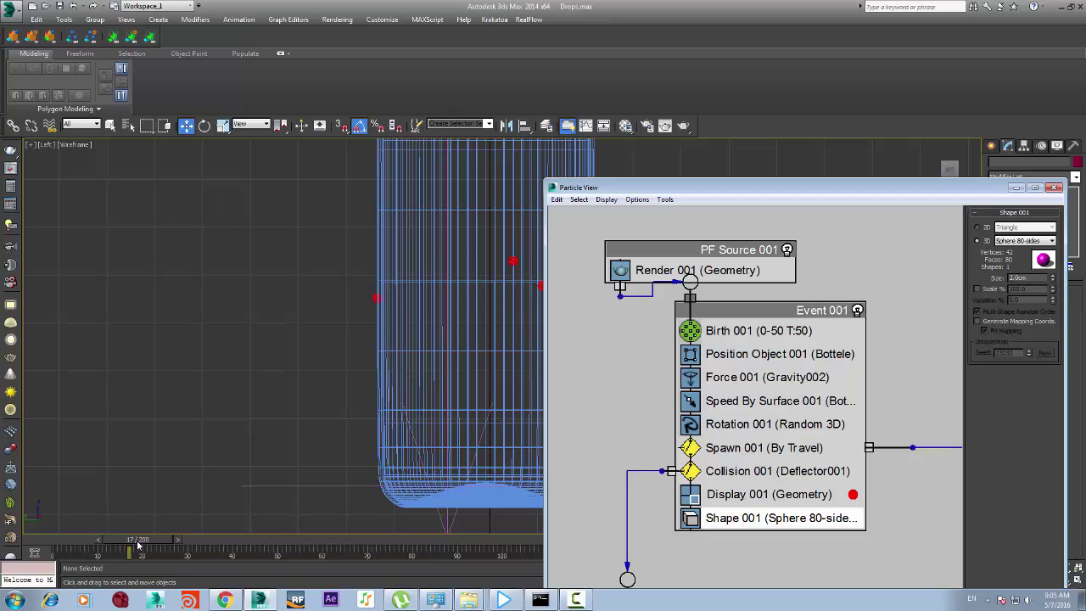
Scrub the timeline to frame 35 and switch the viewport to an orbited perspective view with realistic shading
left_click_drag(139, 545, 209, 550)
key("w")
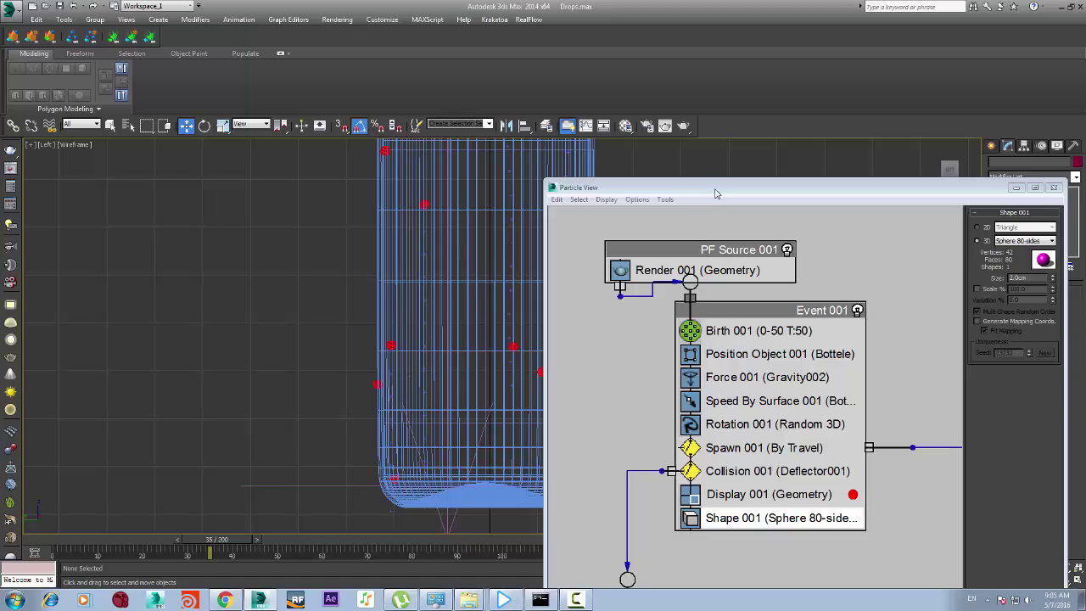
left_click_drag(716, 190, 616, 555)
key("p")
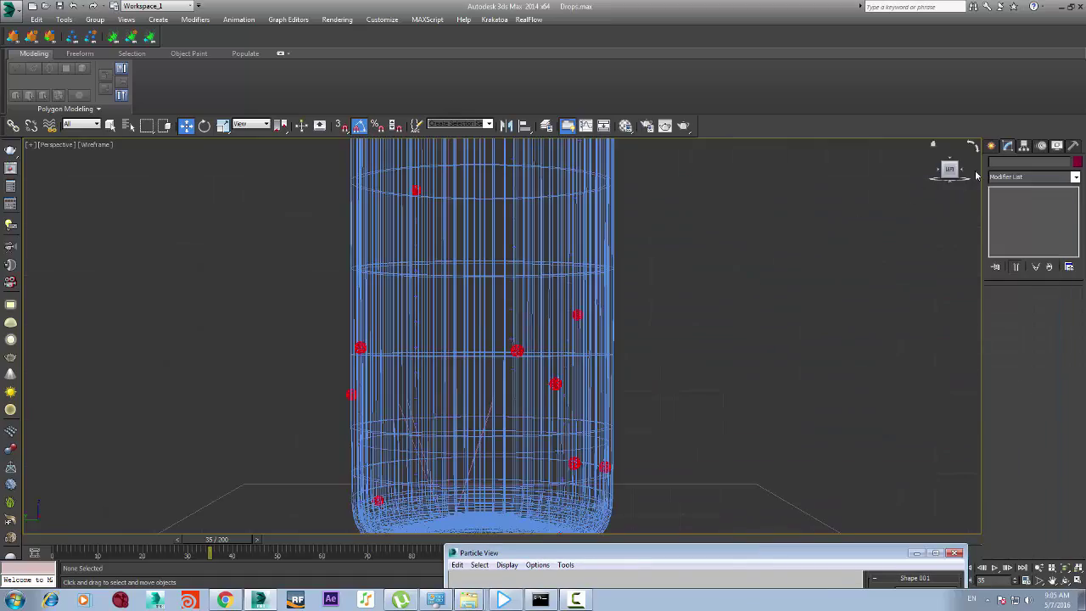
left_click_drag(950, 171, 916, 182)
key("F3")
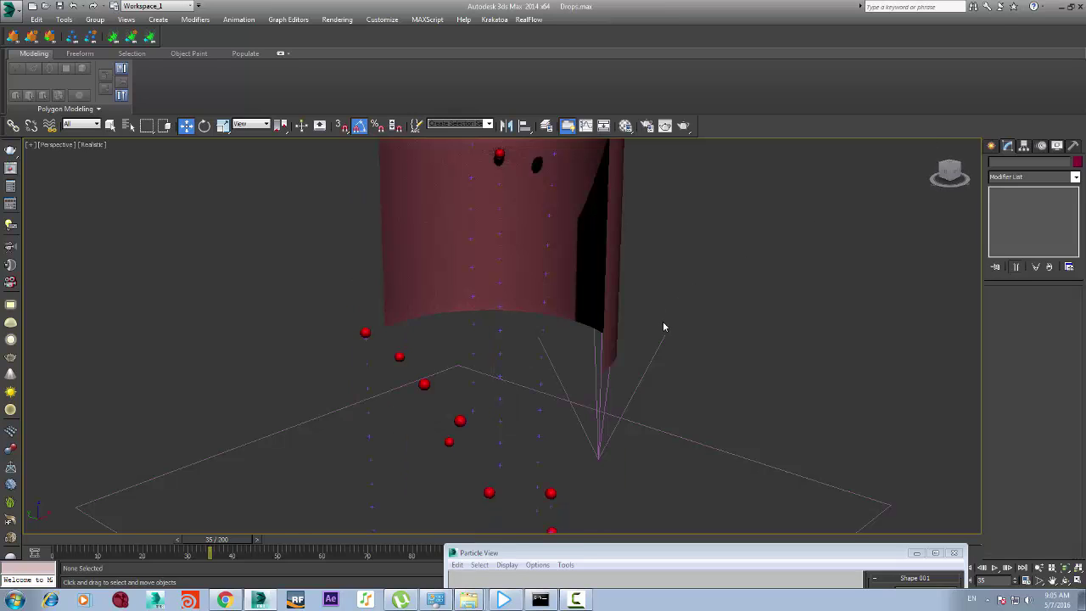
key("F3")
key("F3")
Assign the plain grey 20 - Default material to the bottle and close the Material Editor
left_click(455, 286)
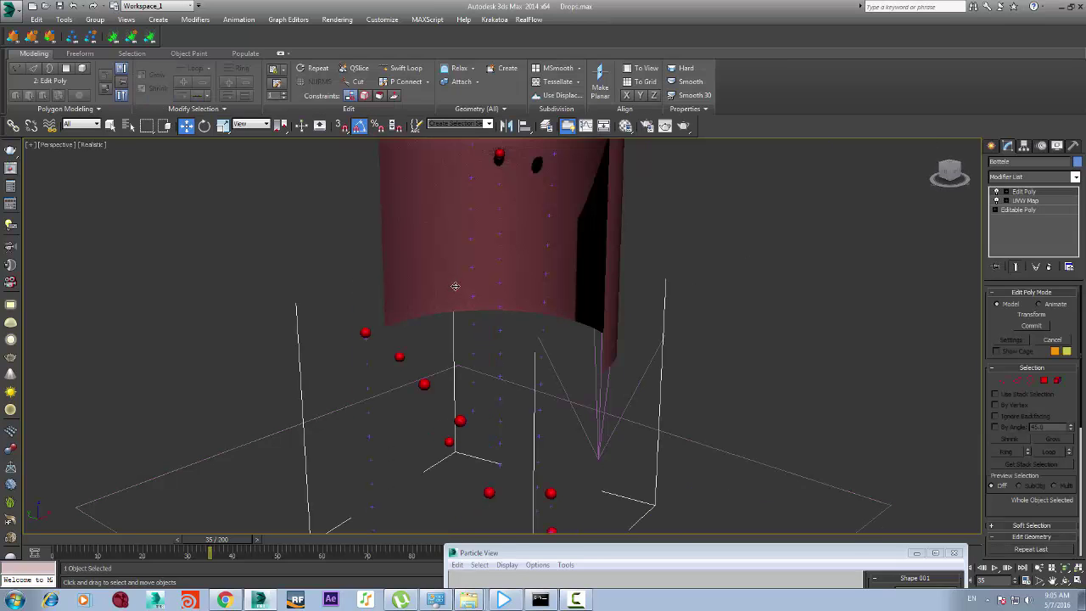
key("m")
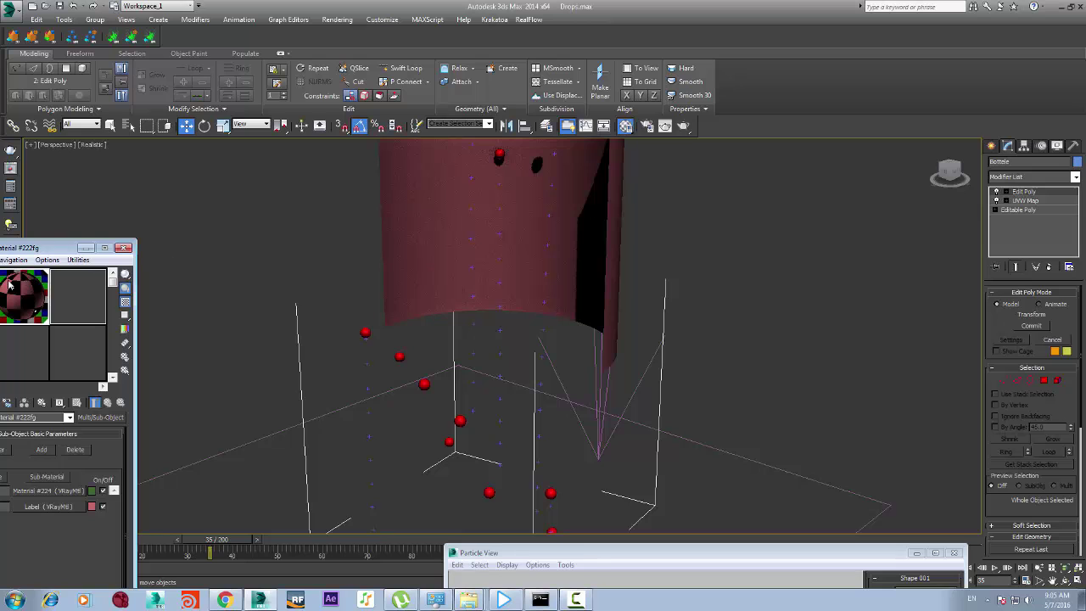
left_click_drag(35, 248, 246, 148)
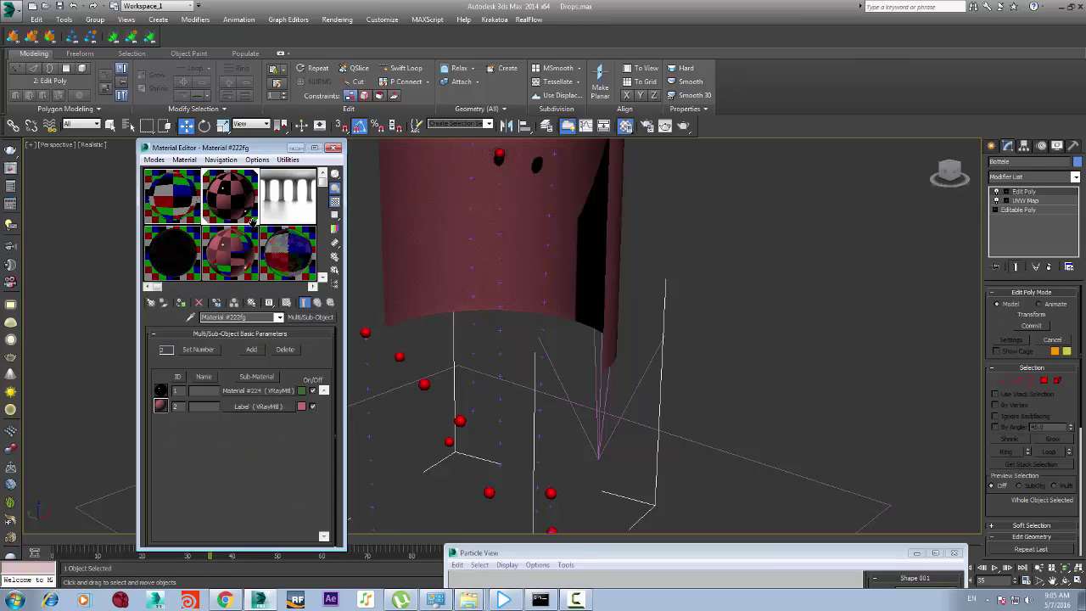
left_click_drag(321, 185, 325, 264)
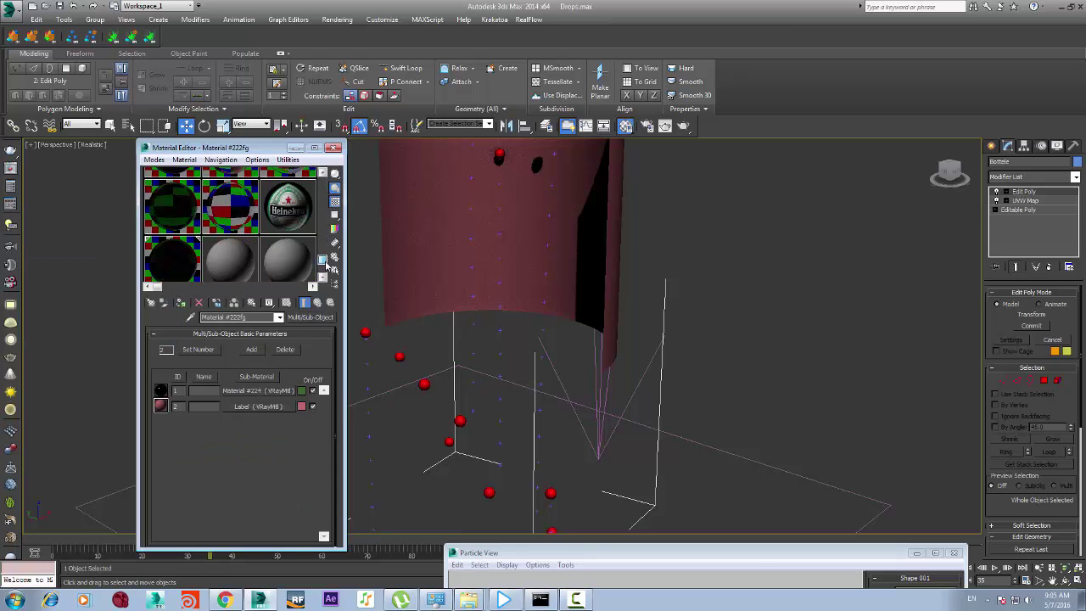
left_click(229, 258)
left_click(180, 302)
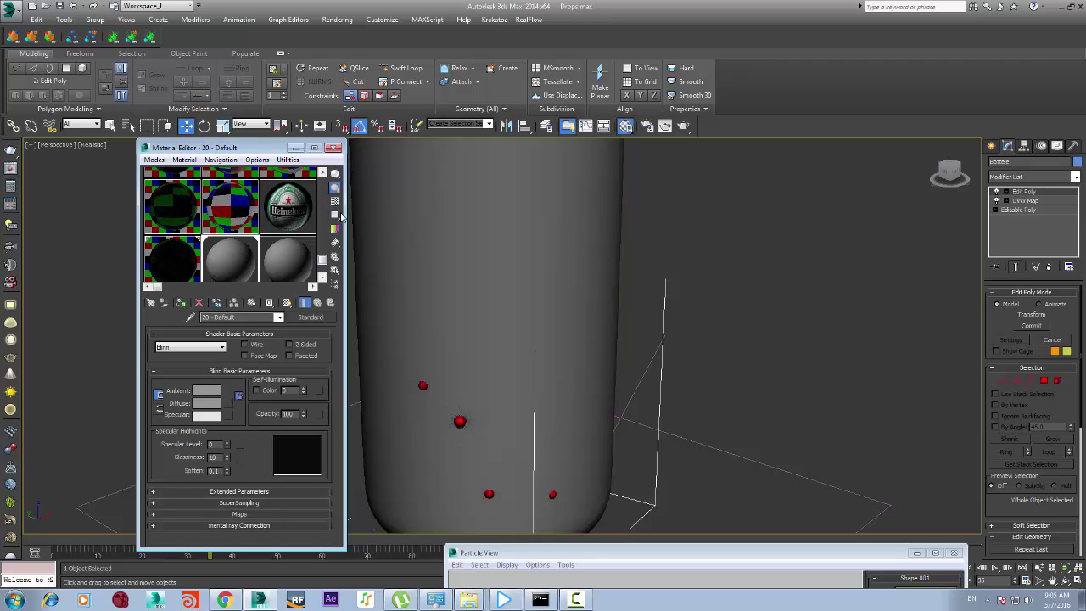
left_click(333, 148)
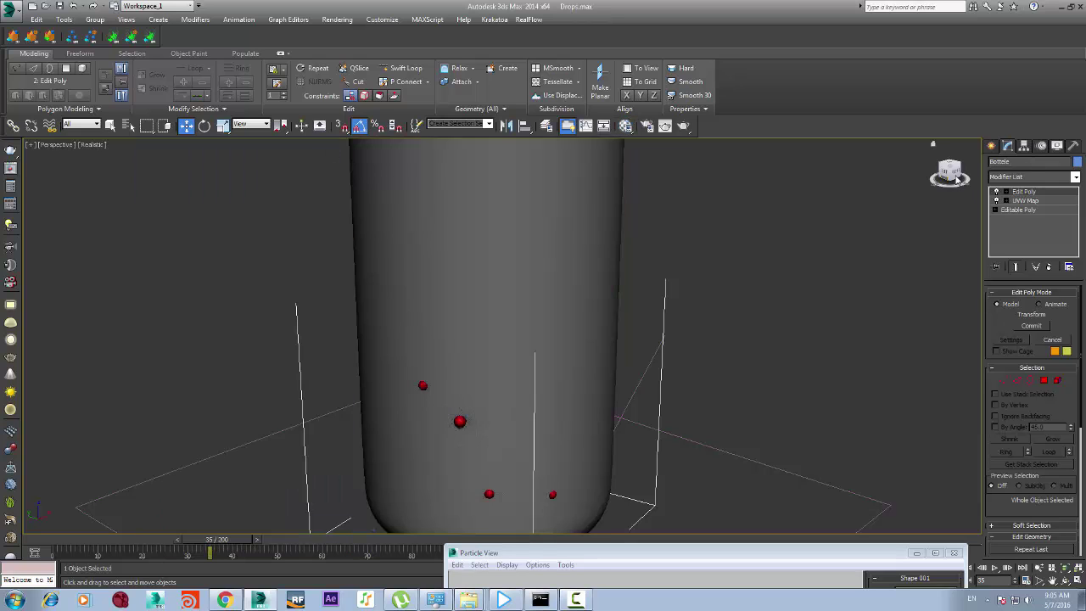
Scrub the timeline to frame 53 and examine the sphere drops and spawned trails around the bottle and base deflector
left_click_drag(957, 179, 857, 203)
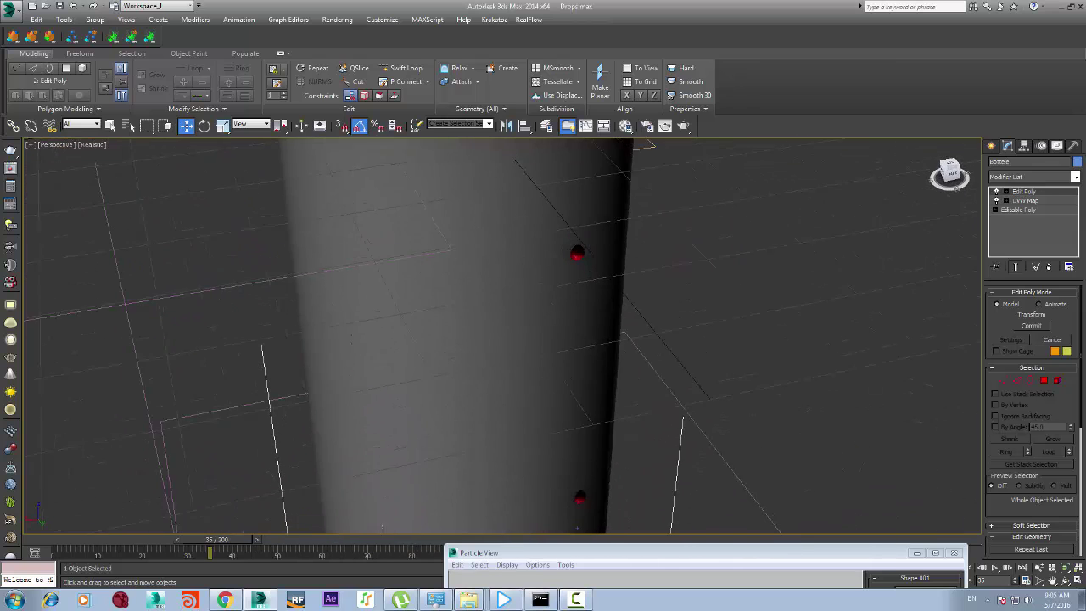
left_click_drag(784, 202, 700, 254)
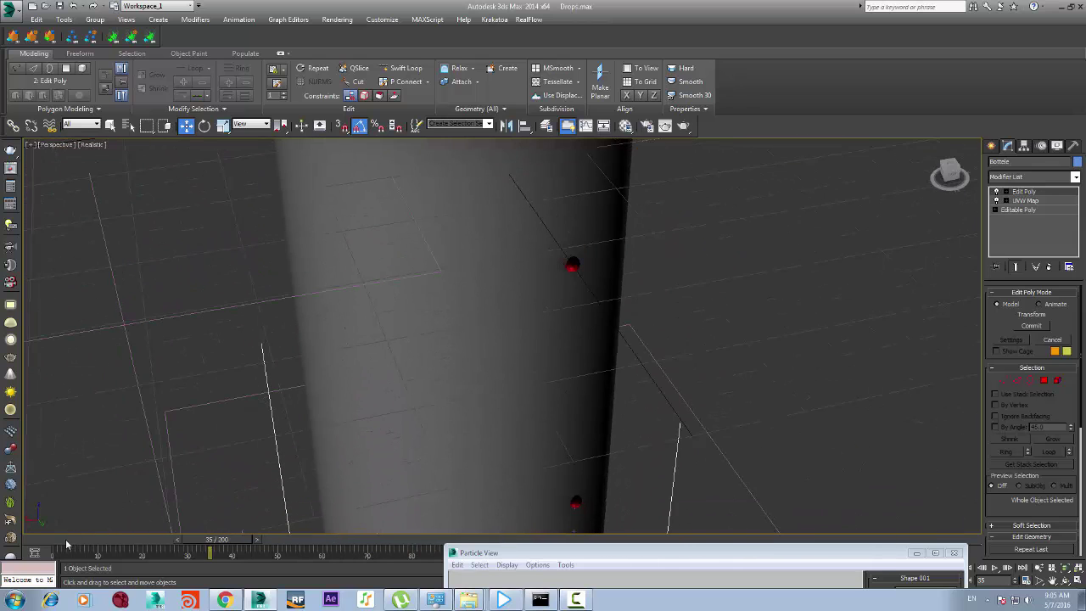
left_click_drag(65, 539, 296, 552)
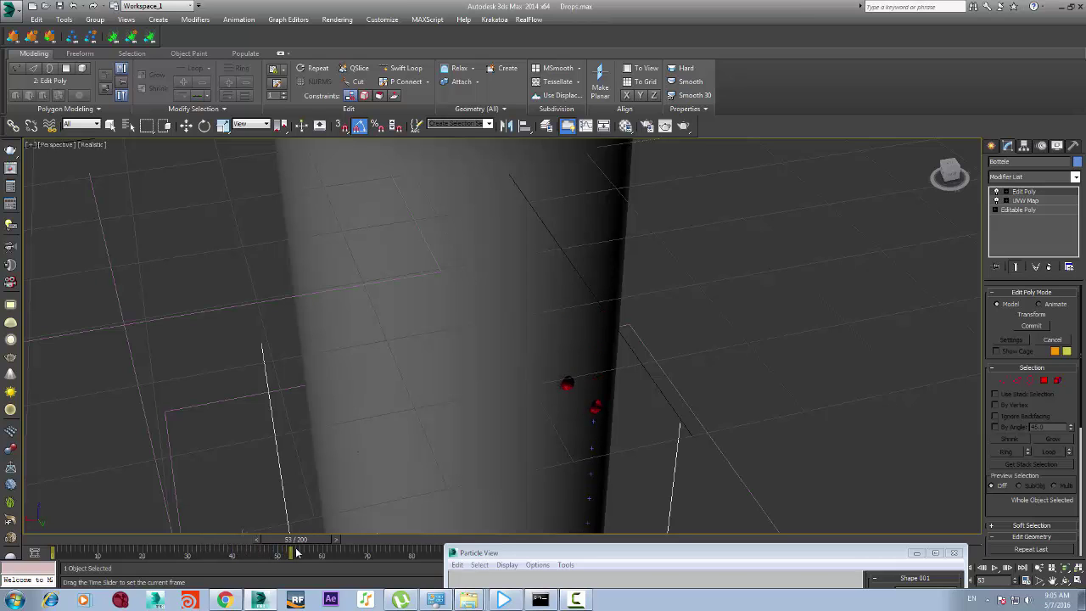
key("w")
left_click_drag(952, 175, 847, 173)
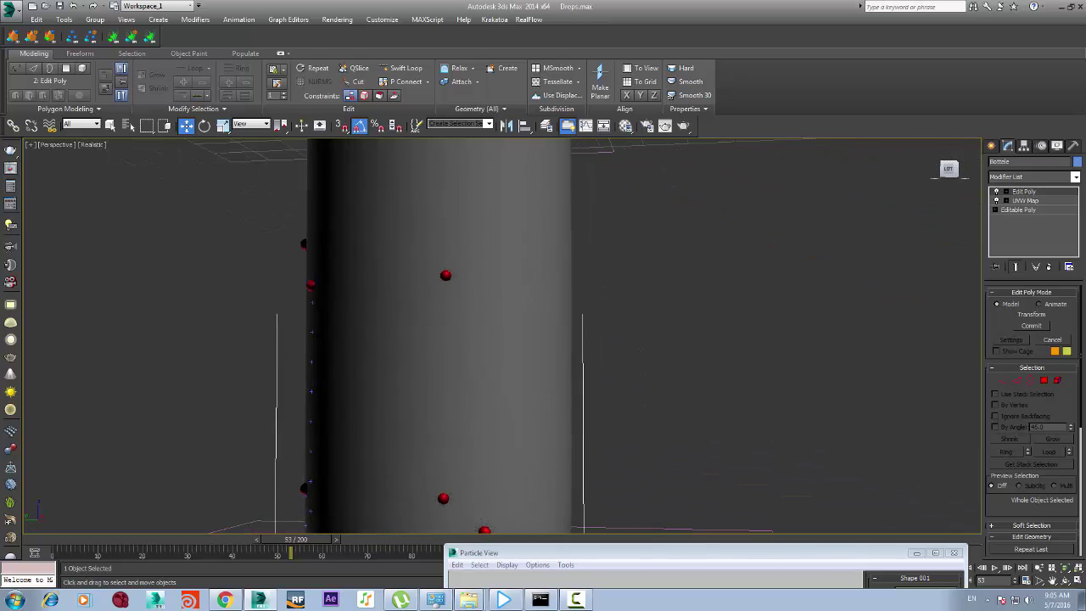
scroll(739, 332, "down", 5)
scroll(700, 352, "up", 2)
scroll(700, 351, "down", 2)
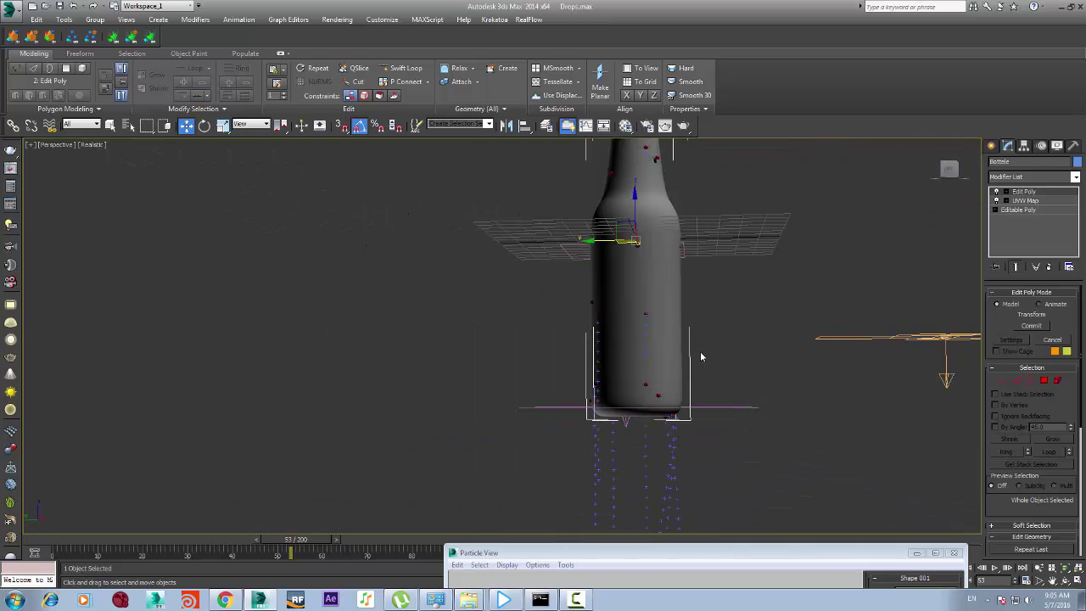
left_click(712, 407)
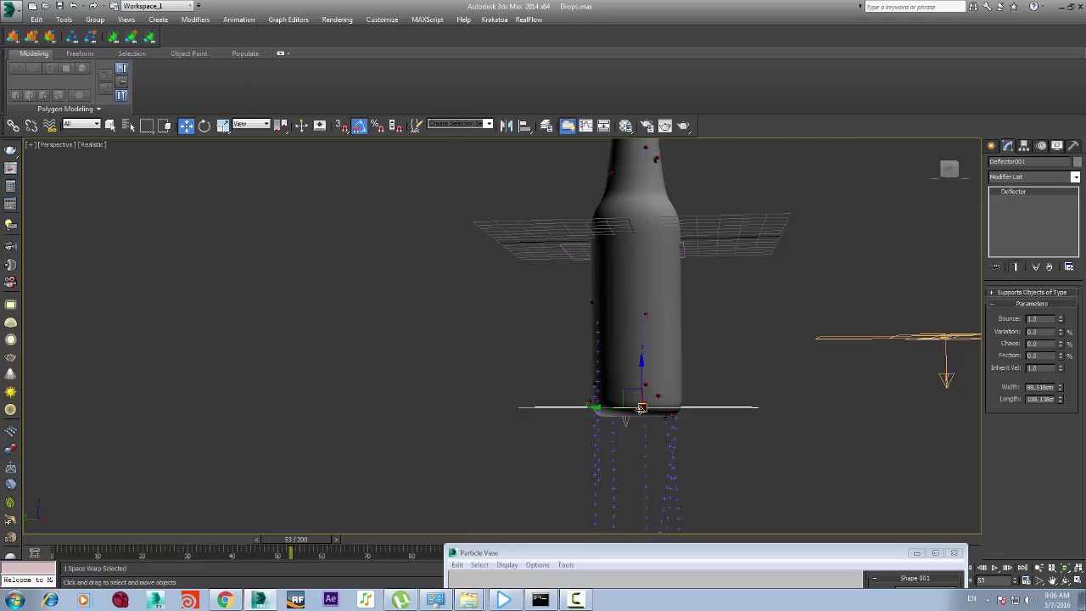
scroll(637, 395, "up", 3)
Set Delete 002 in Event 003 to remove all particles and scrub to frame 23 to check the drops on the bottle
double_click(560, 552)
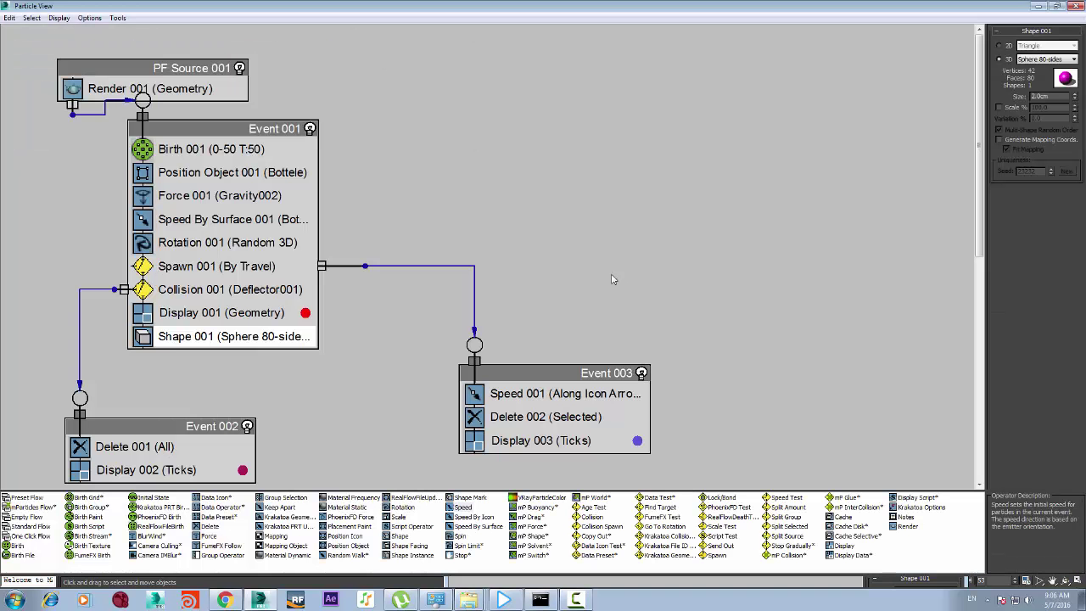
left_click(547, 416)
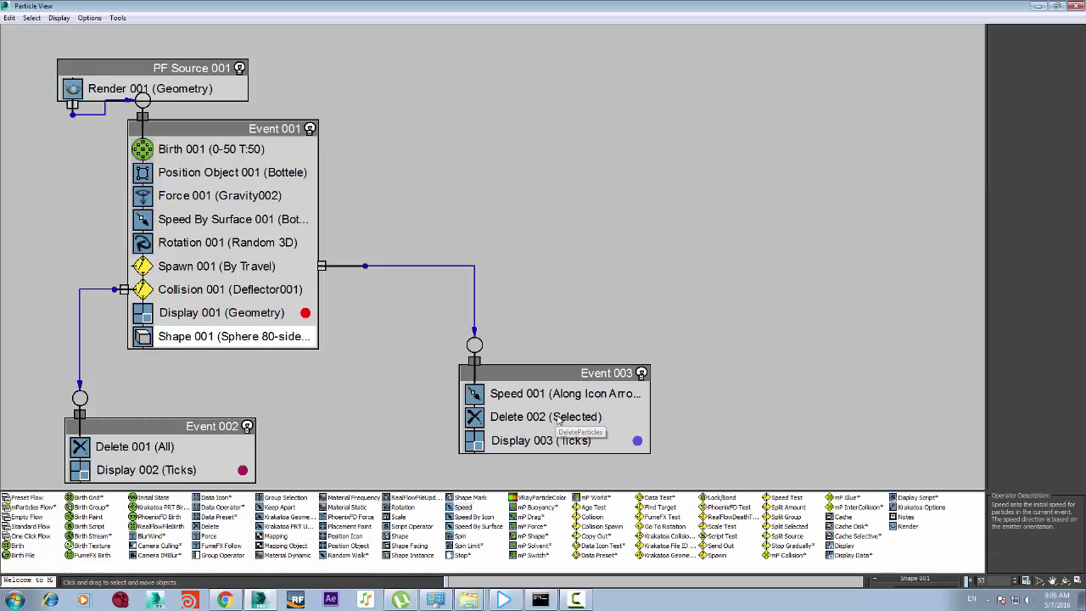
left_click(1022, 53)
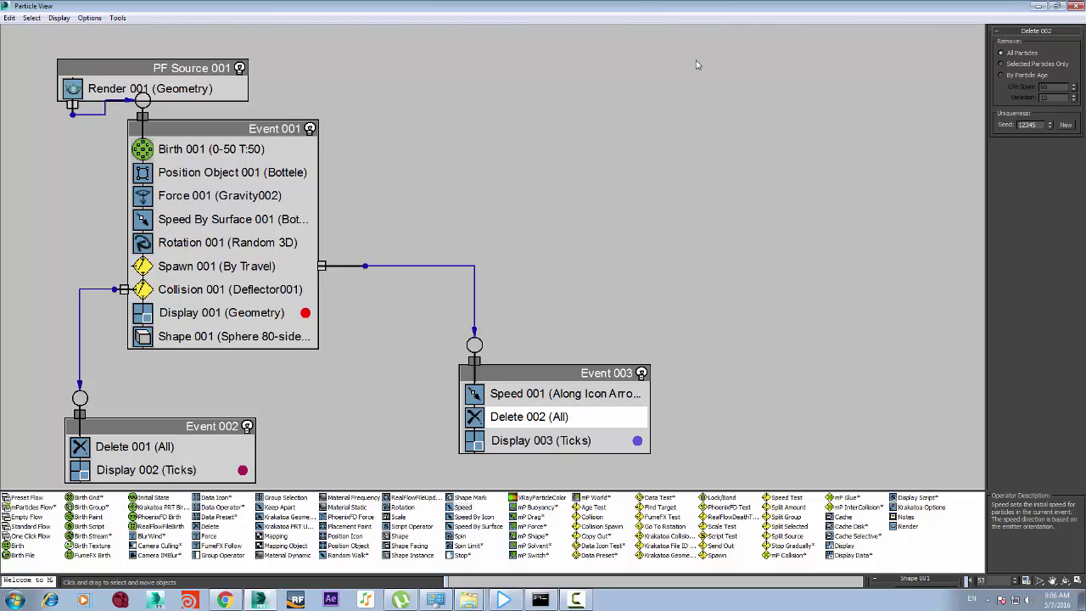
left_click(1037, 11)
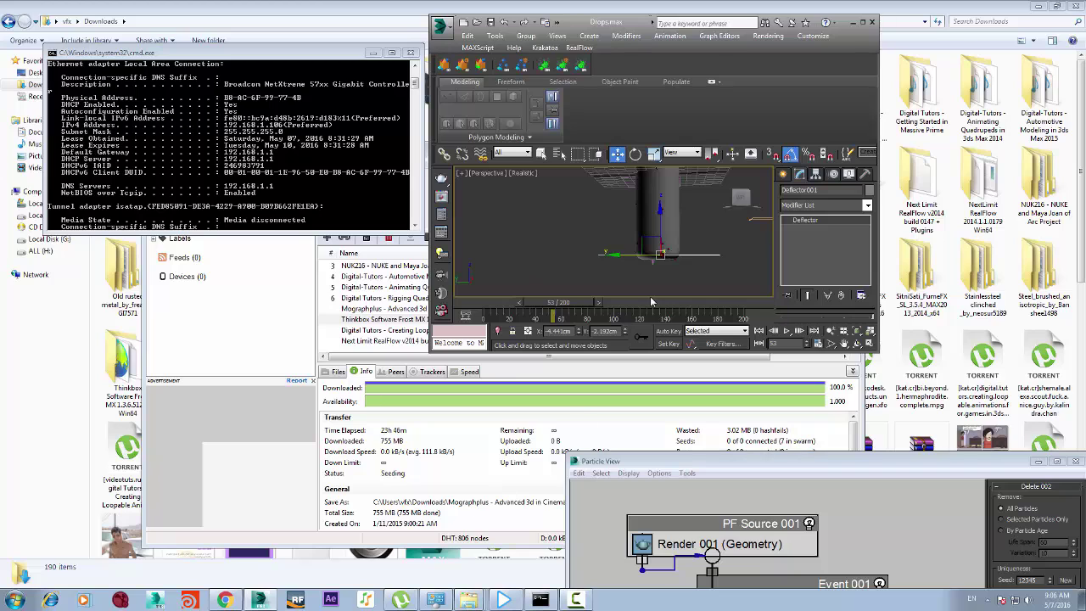
left_click(862, 21)
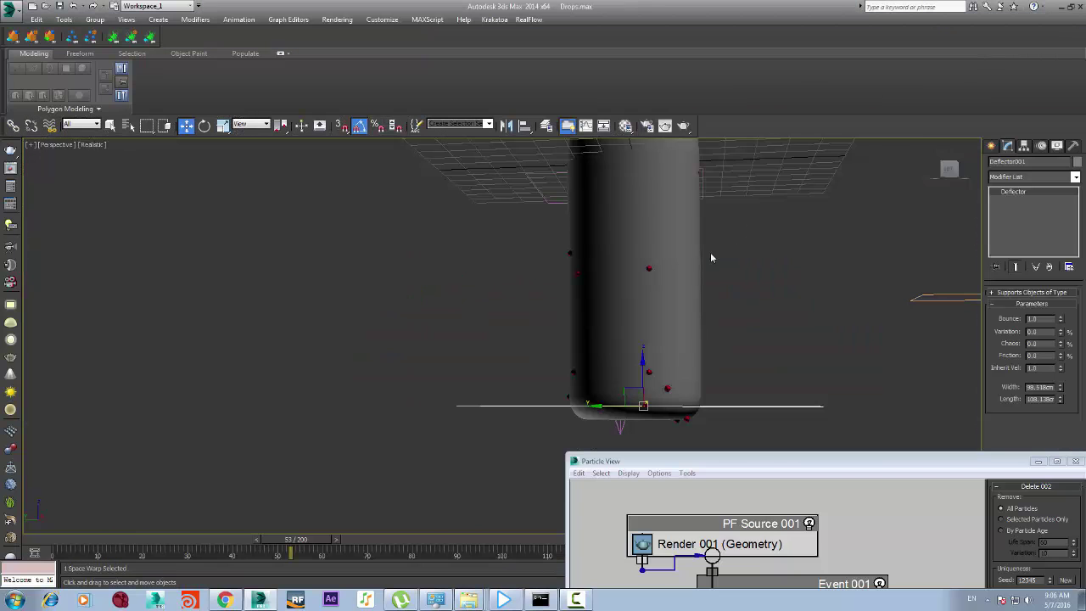
left_click_drag(71, 541, 171, 545)
key("w")
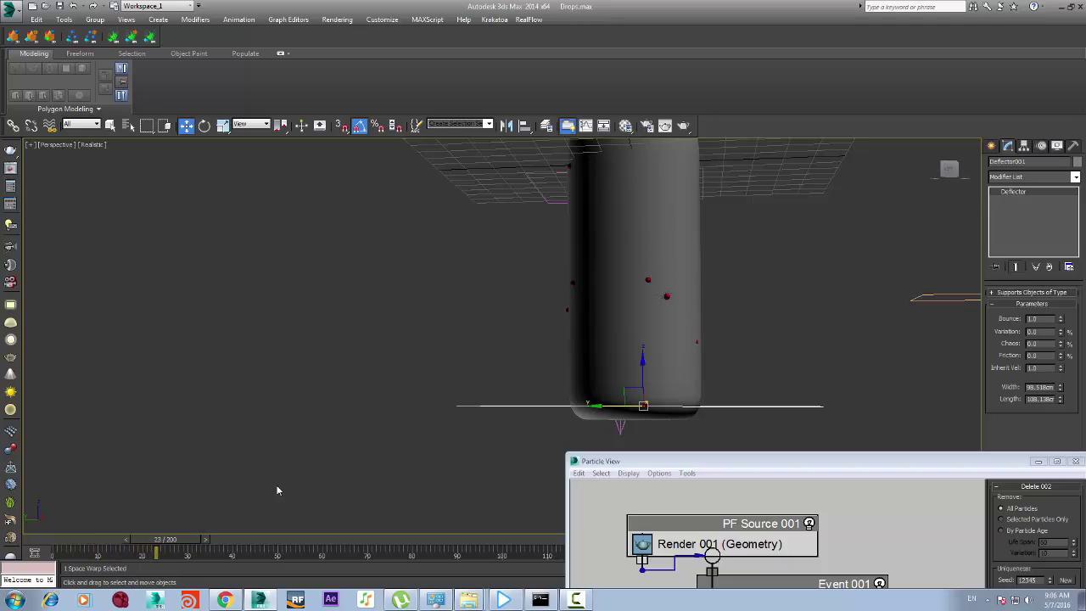
Show the perspective view in wireframe and set the Delete 002 operator to remove Selected Particles Only
key("F3")
left_click(790, 290)
scroll(642, 310, "up", 5)
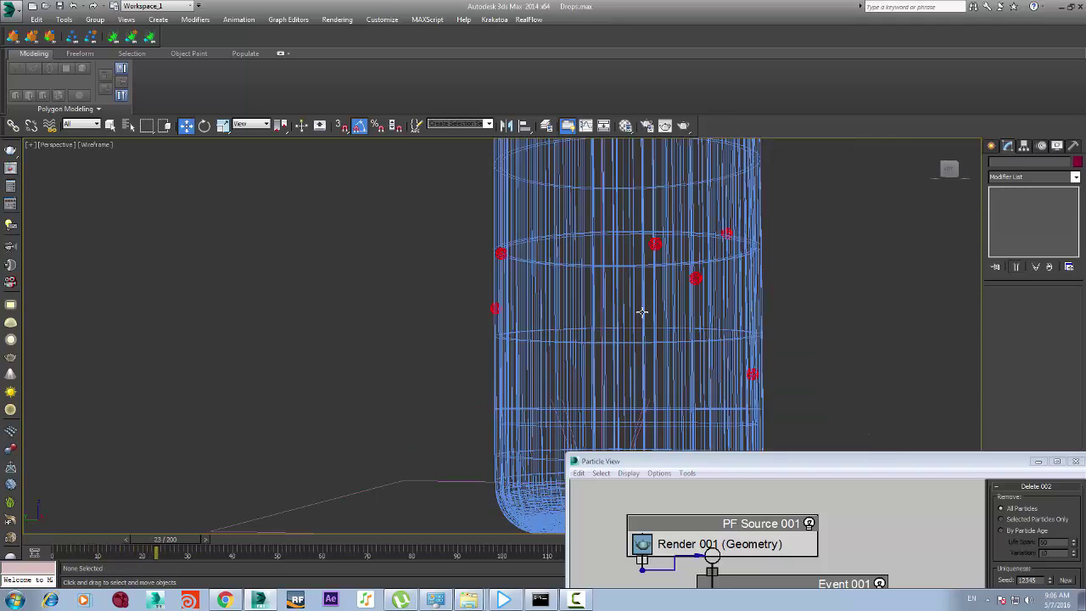
scroll(642, 311, "down", 2)
left_click_drag(825, 462, 316, 279)
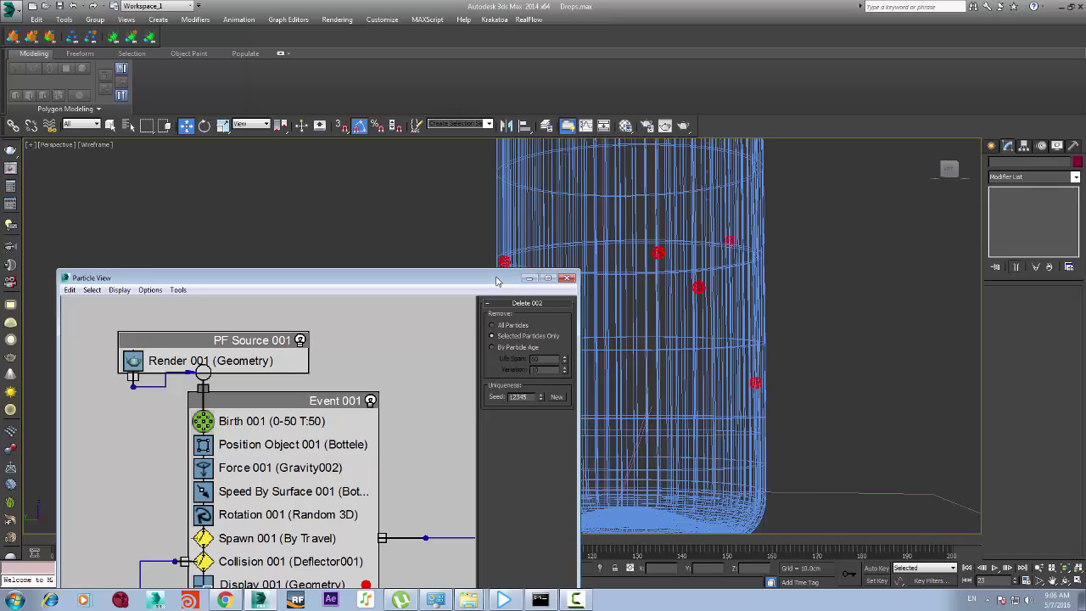
Examine the particles around the bottle's base and the deflector beneath it, and review the event chain in Particle View
left_click_drag(495, 279, 118, 484)
scroll(398, 292, "down", 3)
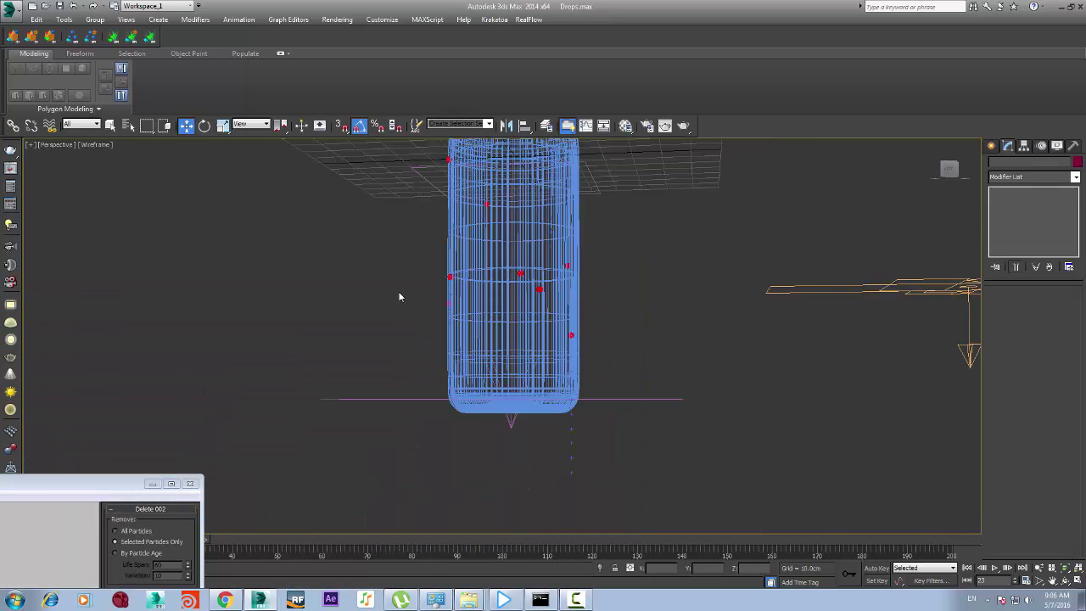
scroll(398, 293, "up", 2)
scroll(487, 434, "up", 2)
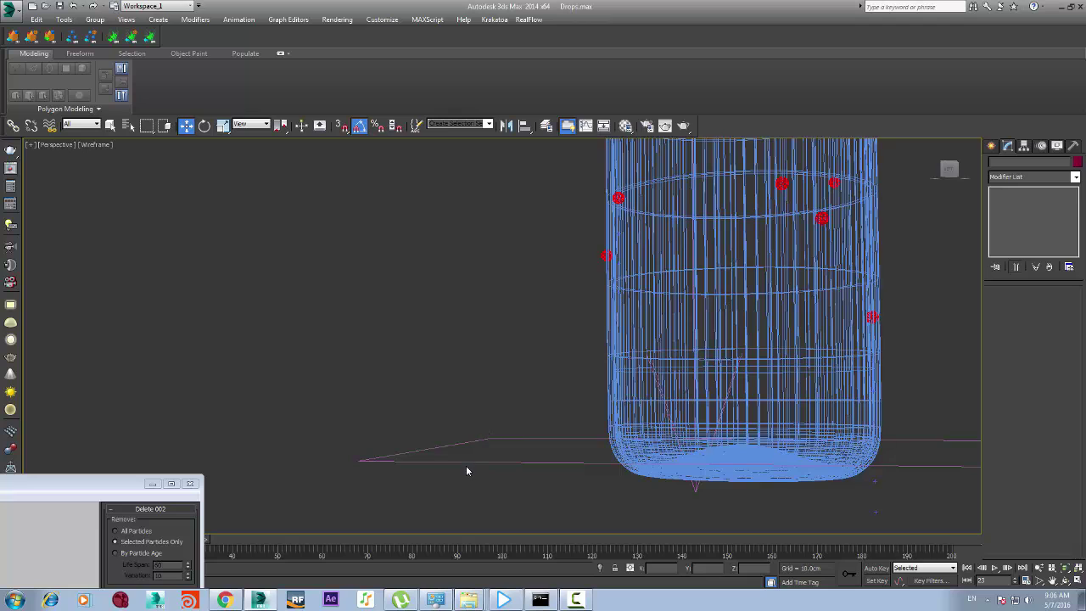
left_click(466, 462)
scroll(748, 330, "down", 2)
left_click_drag(949, 174, 923, 198)
scroll(925, 196, "down", 2)
left_click_drag(63, 491, 495, 439)
double_click(495, 439)
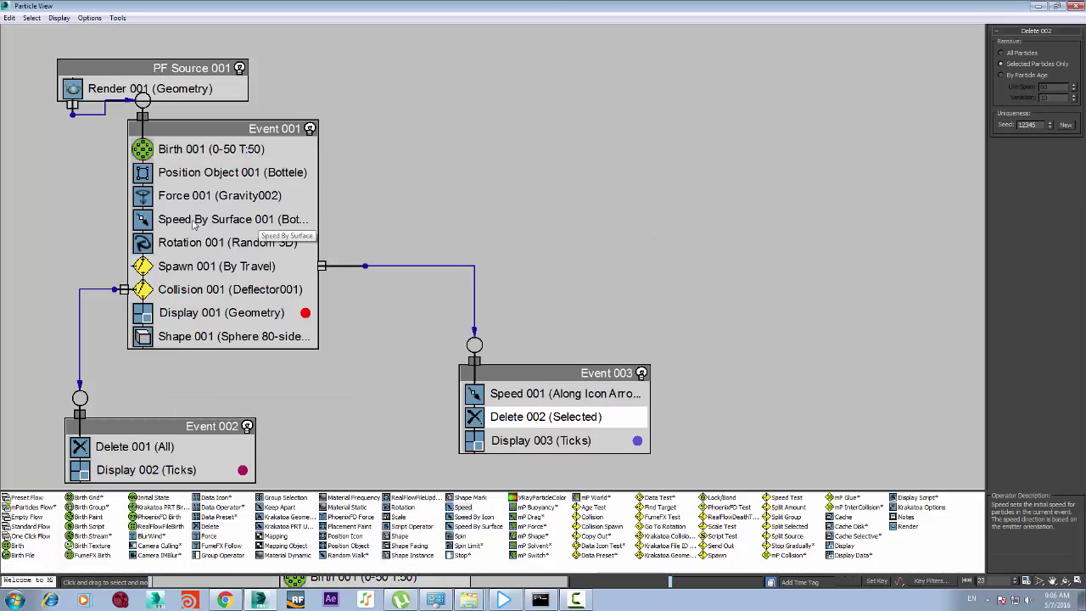
left_click_drag(531, 86, 401, 421)
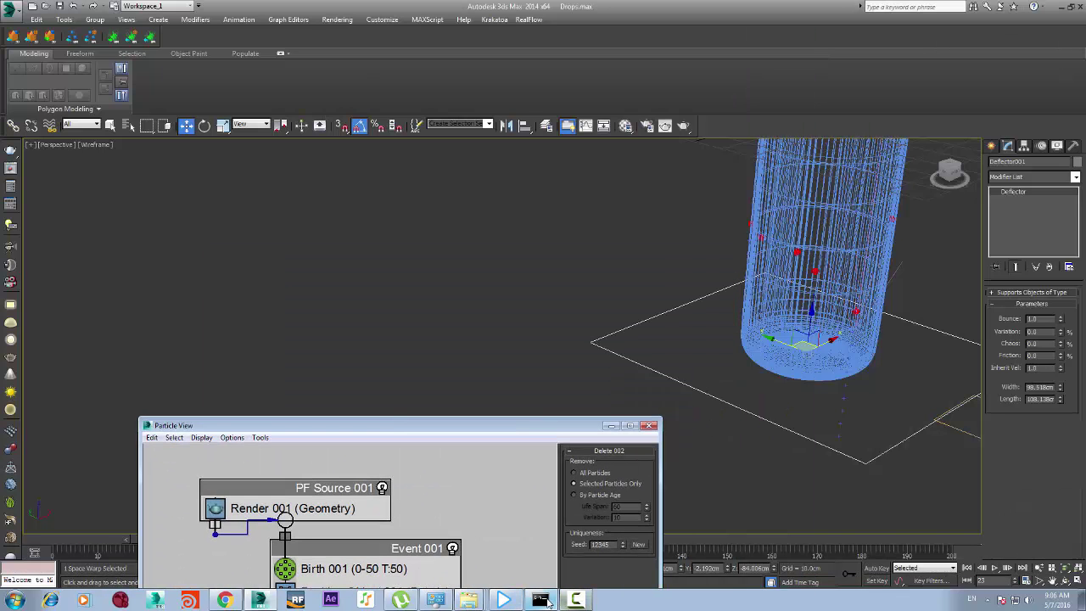
Switch to PotPlayer and play barbikan.avi to examine the reference droplets on the bottle
mouse_move(547, 603)
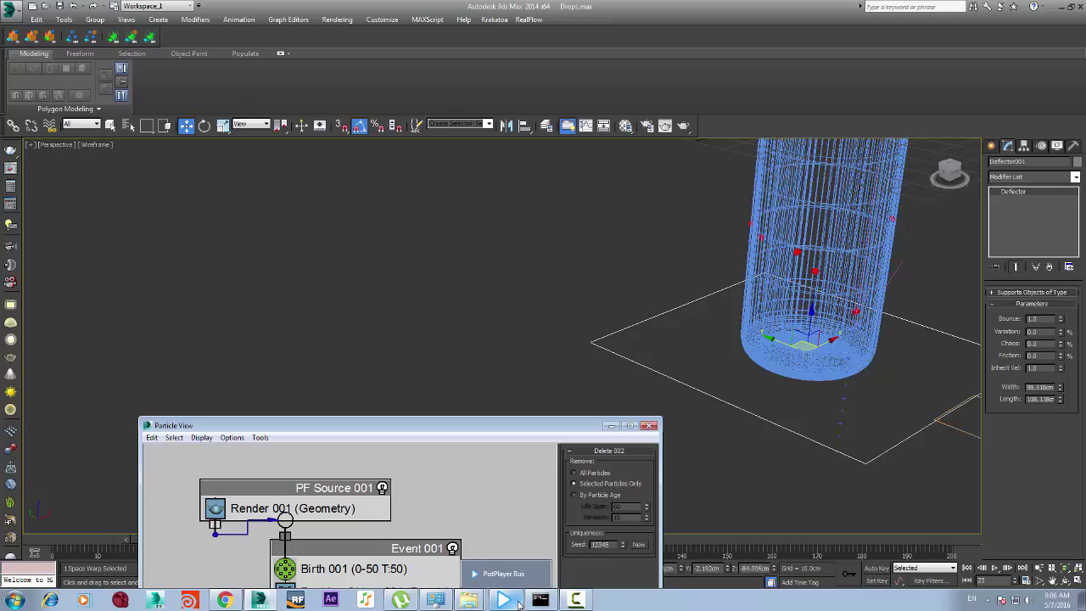
left_click(517, 603)
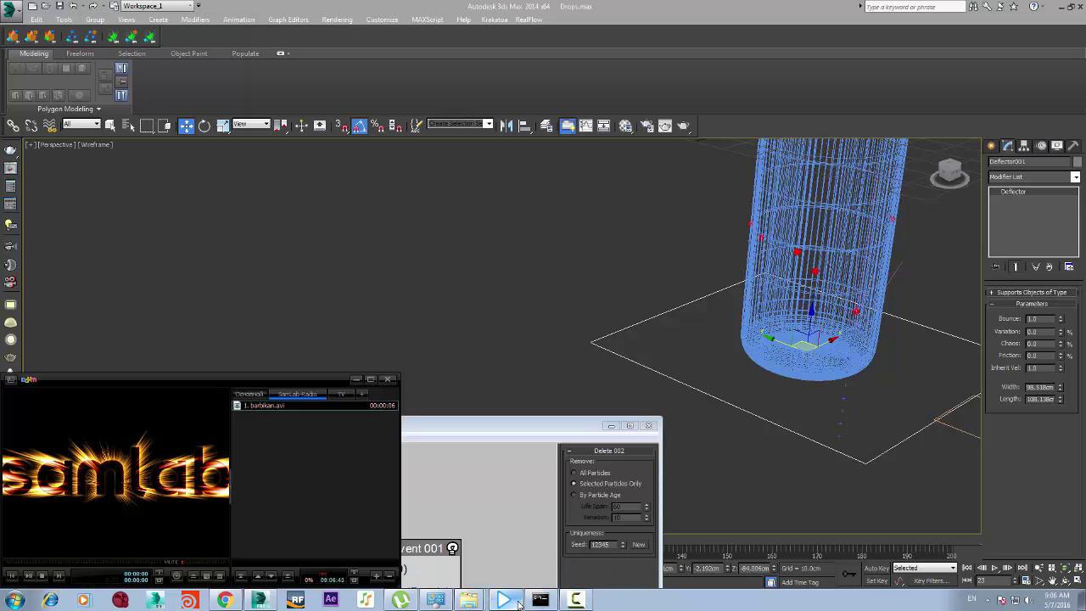
left_click(193, 496)
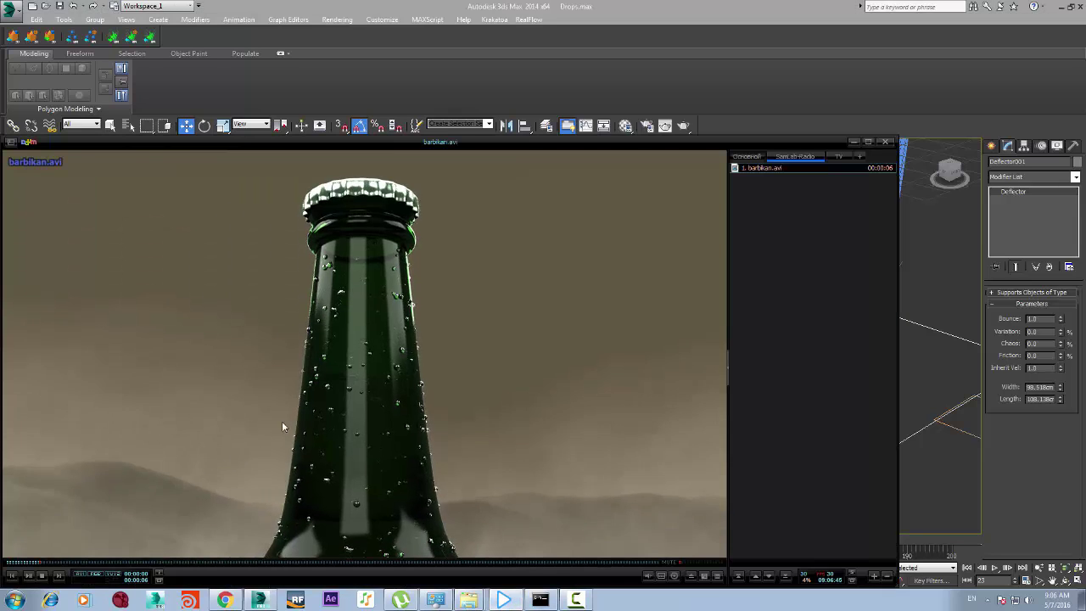
left_click(329, 385)
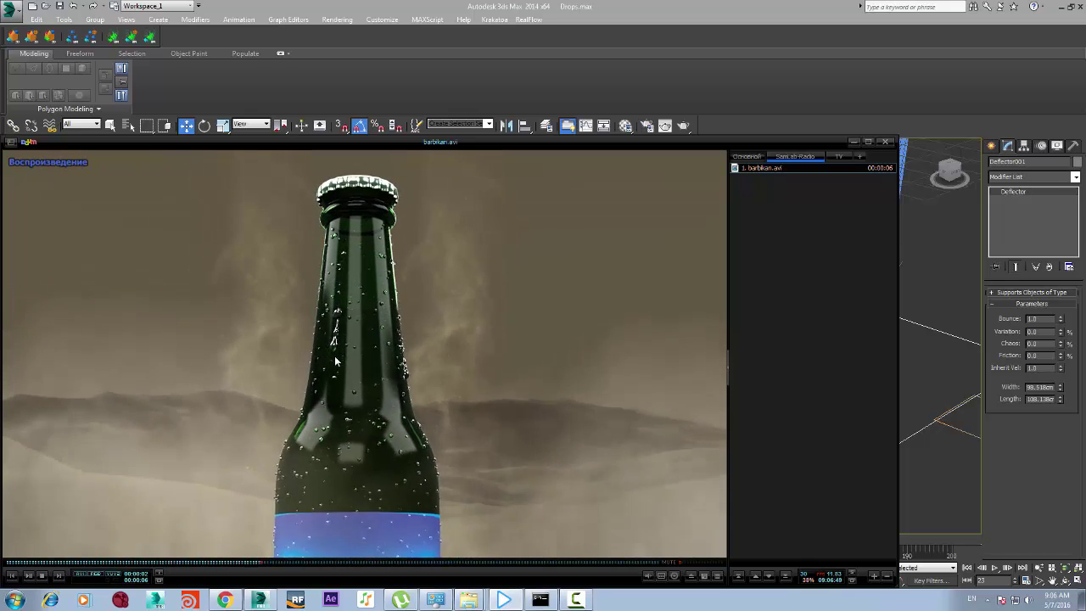
left_click(867, 142)
left_click(1041, 7)
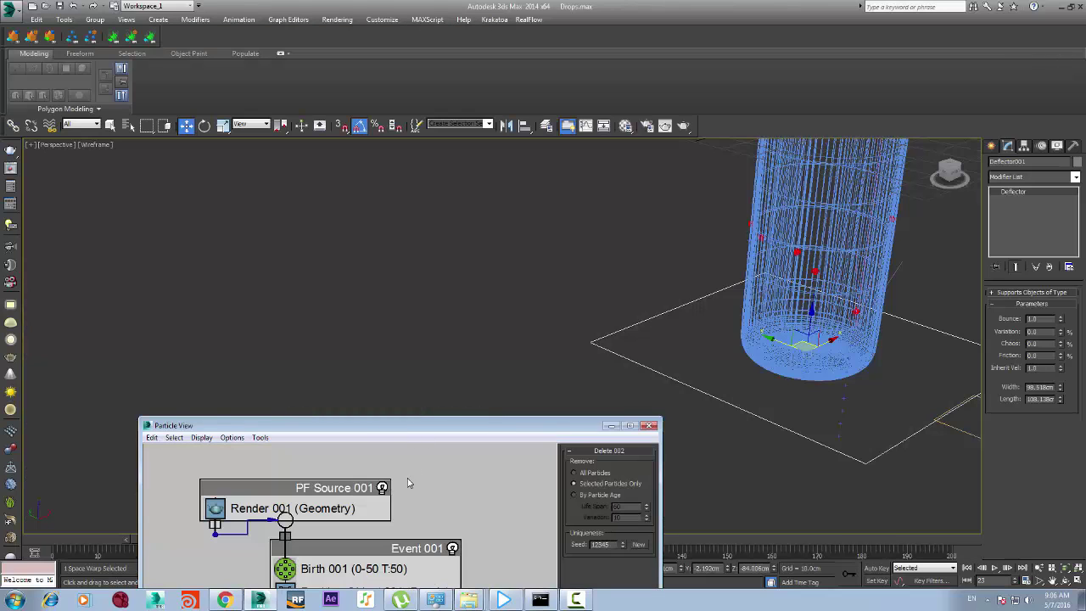
Move the PF Source 001 node away from above Event 001 and create a separate Birth event below it
double_click(461, 424)
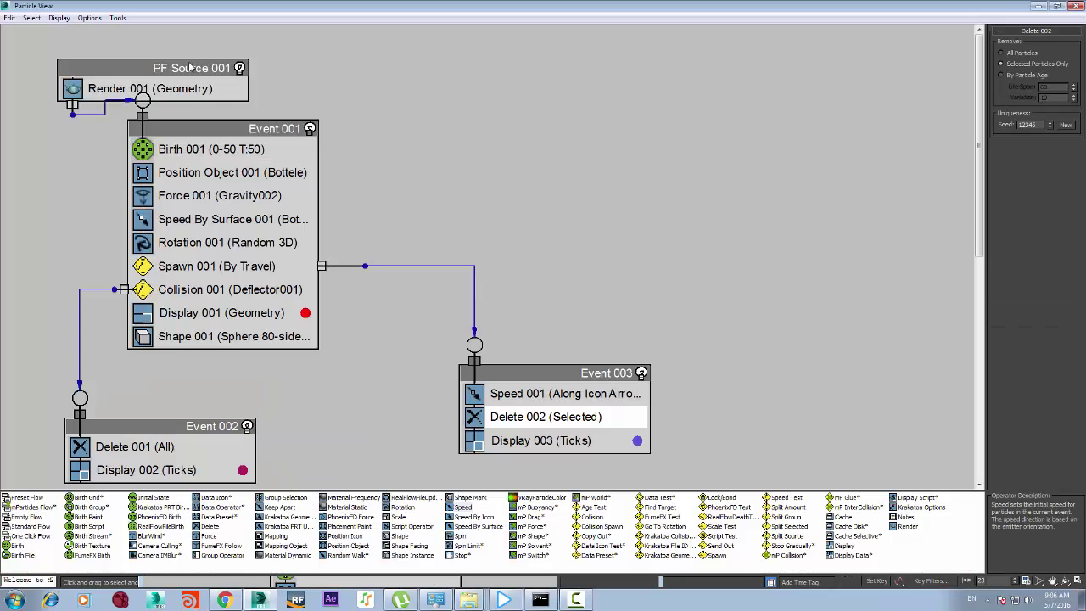
left_click_drag(190, 67, 488, 67)
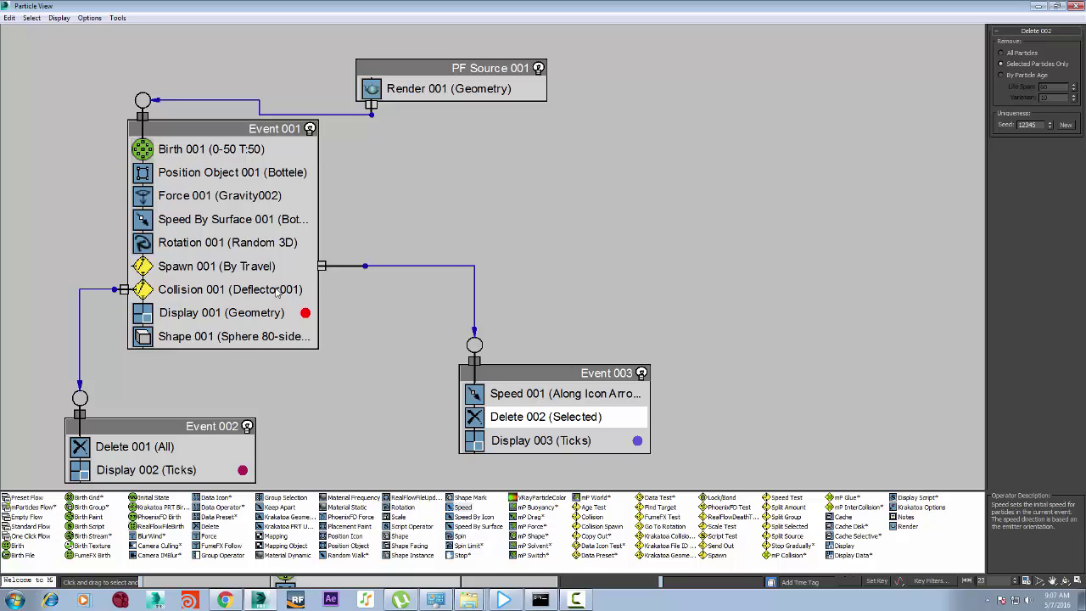
right_click(492, 190)
mouse_move(544, 221)
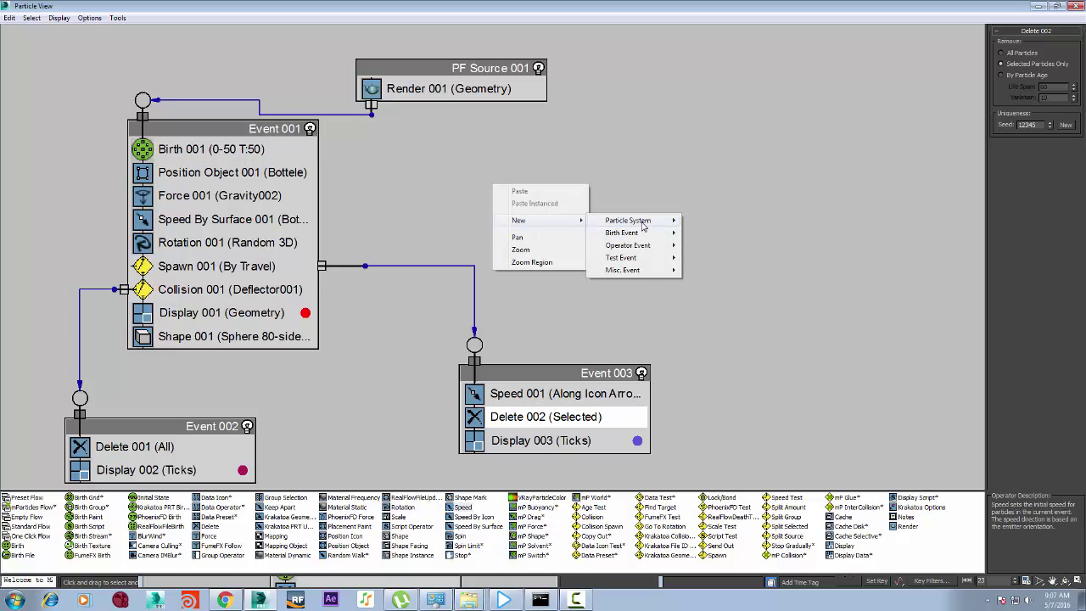
mouse_move(643, 224)
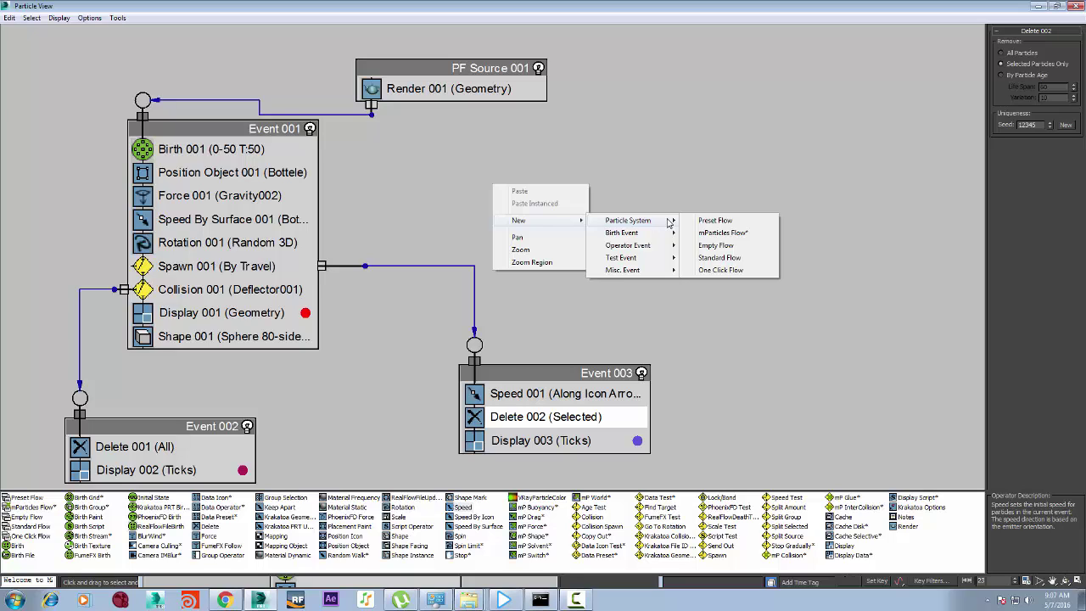
mouse_move(675, 233)
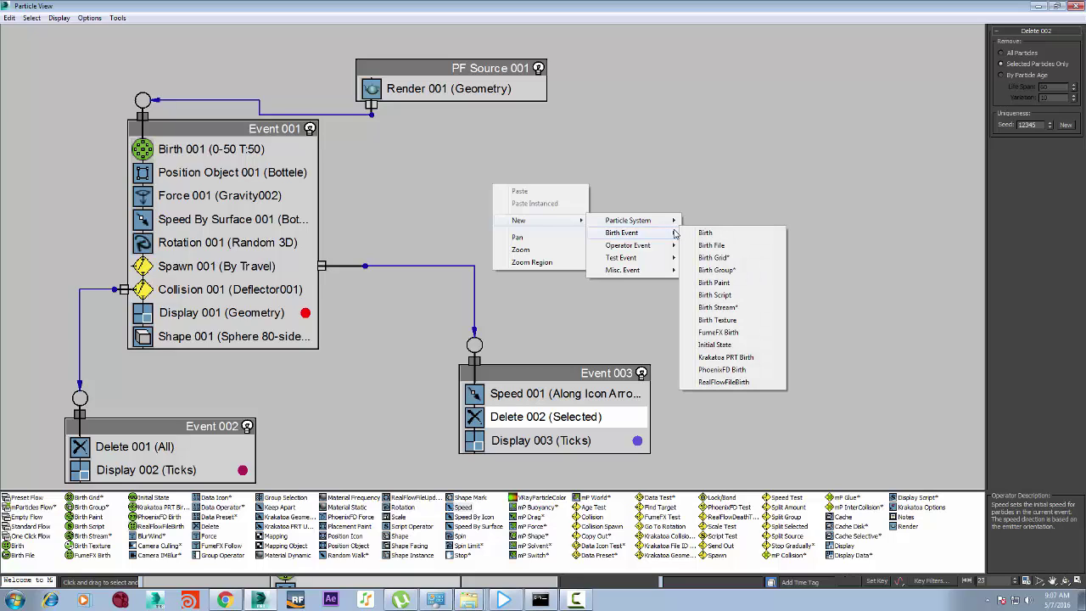
left_click(713, 232)
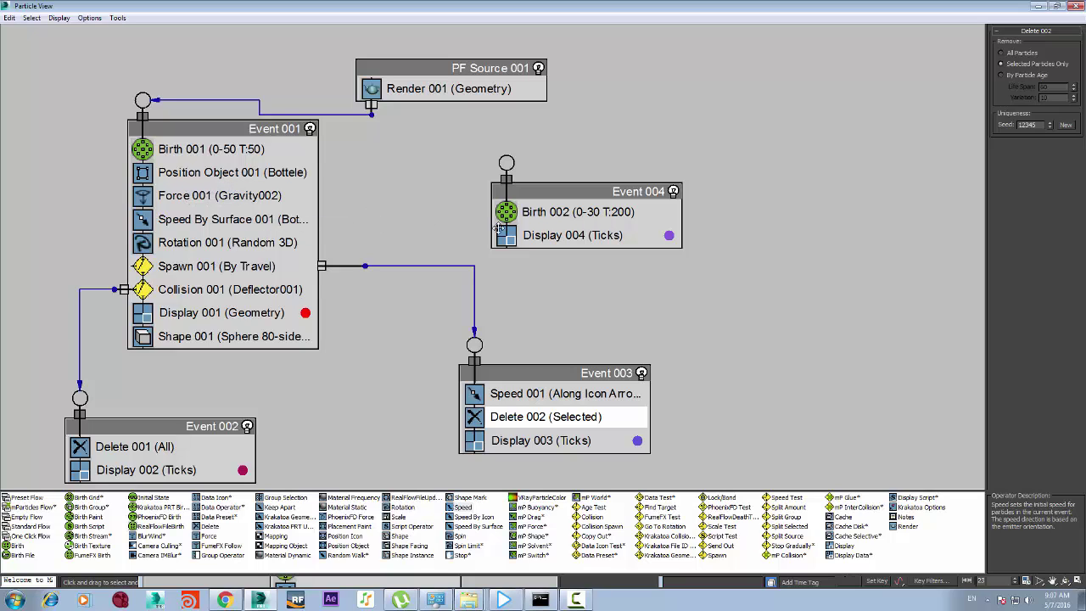
Copy Position Object 001 into the new event below its Birth operator and wire the event to PF Source 001
mouse_move(210, 174)
left_mouse_down()
mouse_move(327, 174)
mouse_move(566, 230)
left_mouse_up()
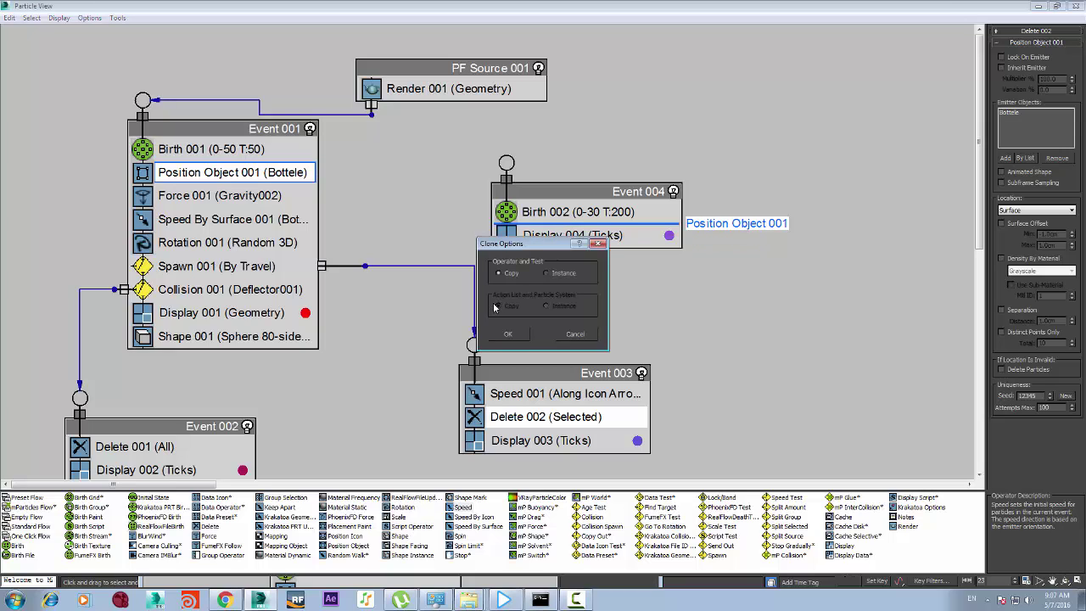
left_click(509, 335)
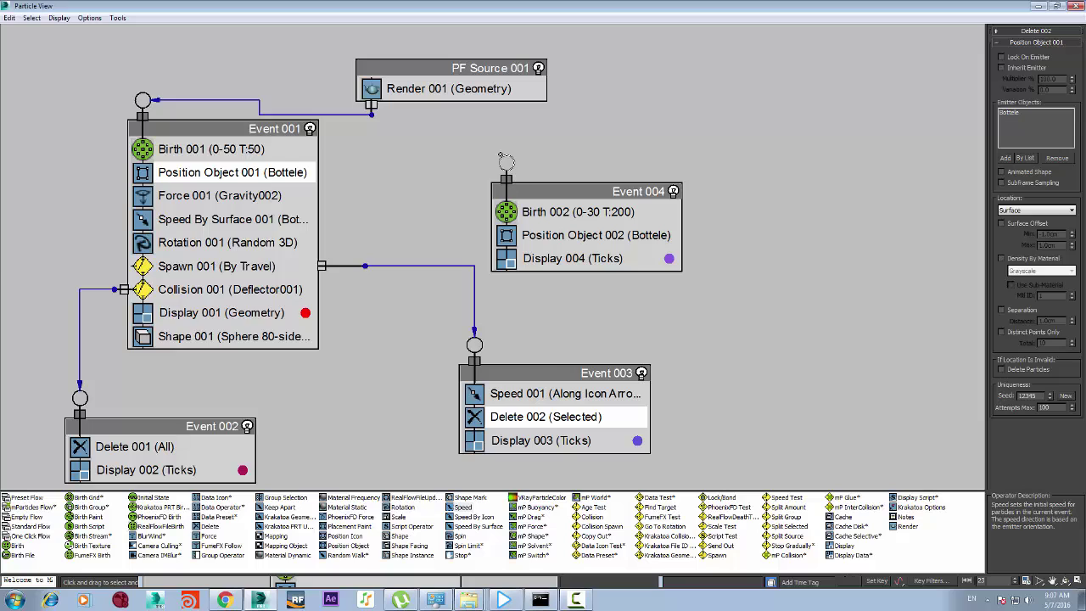
left_click_drag(507, 162, 373, 115)
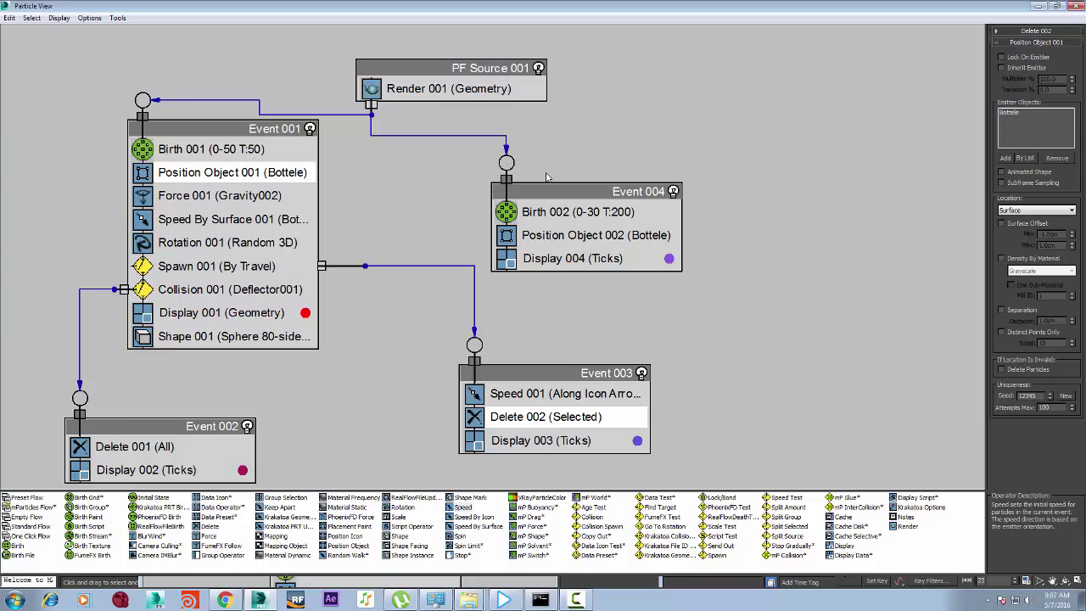
left_click_drag(550, 193, 558, 206)
left_click_drag(594, 6, 662, 308)
left_click_drag(571, 261, 329, 10)
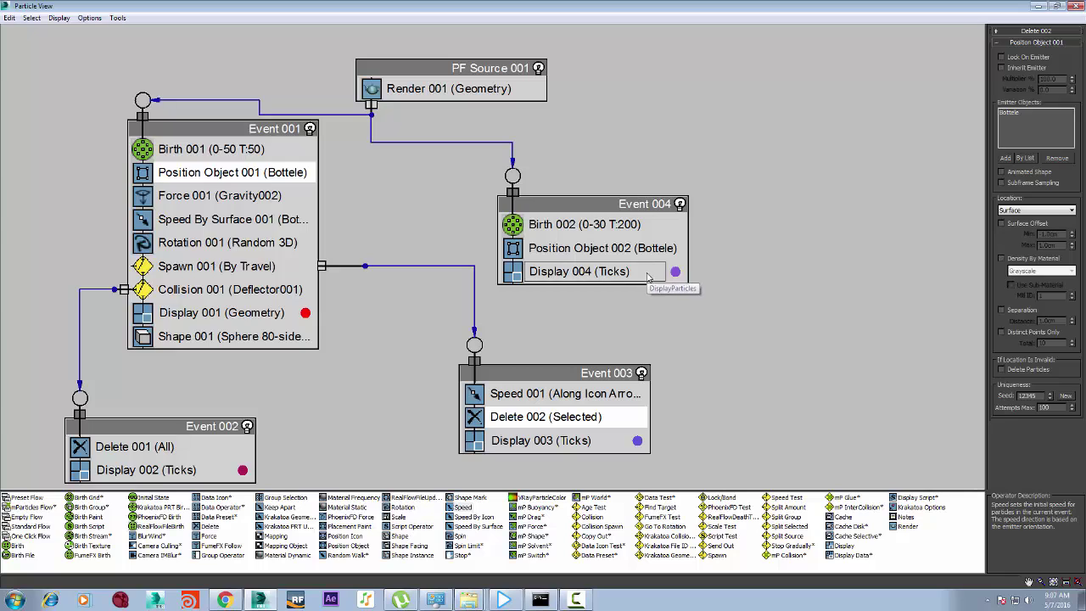
Set the Display 004 particle colour to green (RGB 0, 232, 0) and check the new particles on the bottle
left_click(652, 272)
left_click(1071, 74)
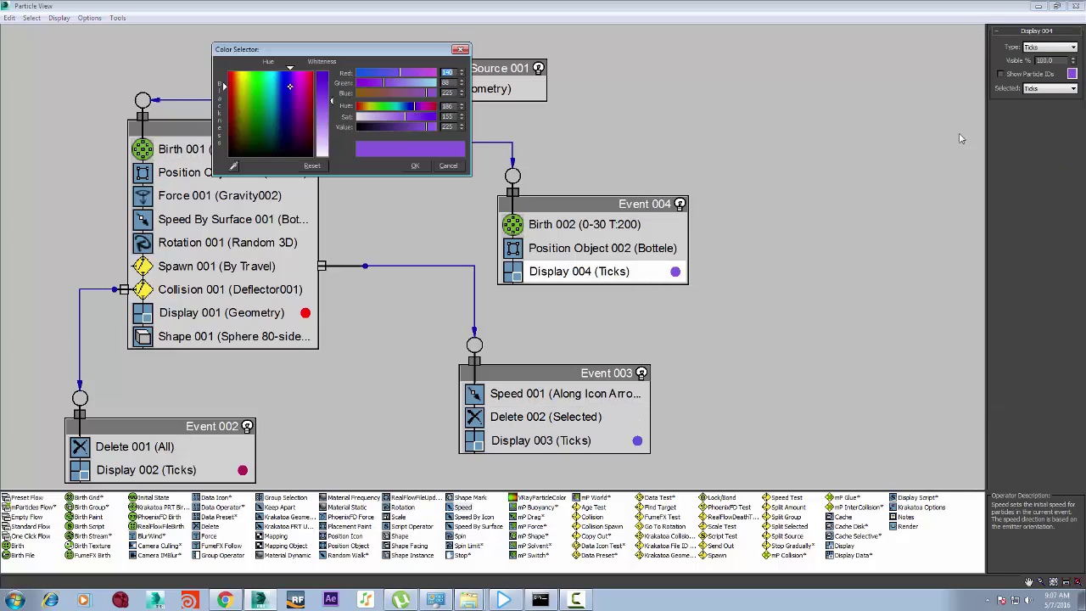
left_click(272, 77)
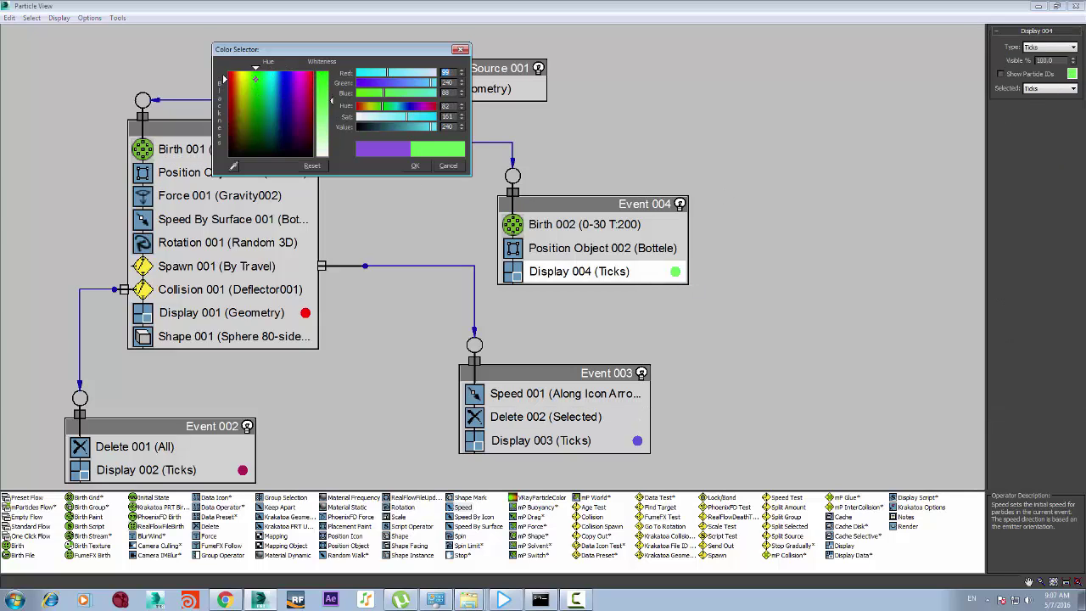
left_click(256, 79)
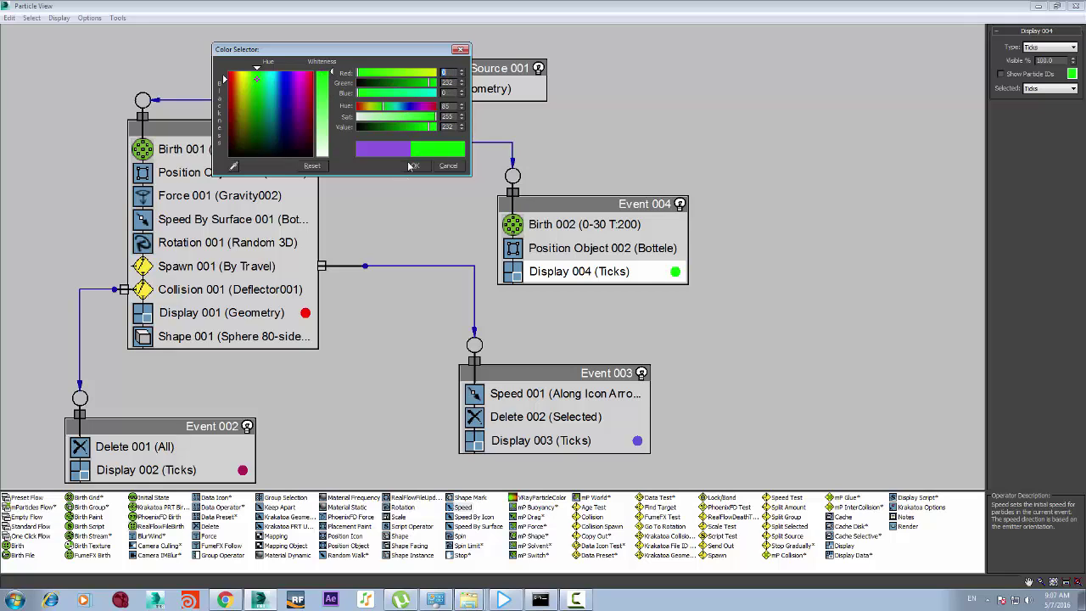
left_click(412, 165)
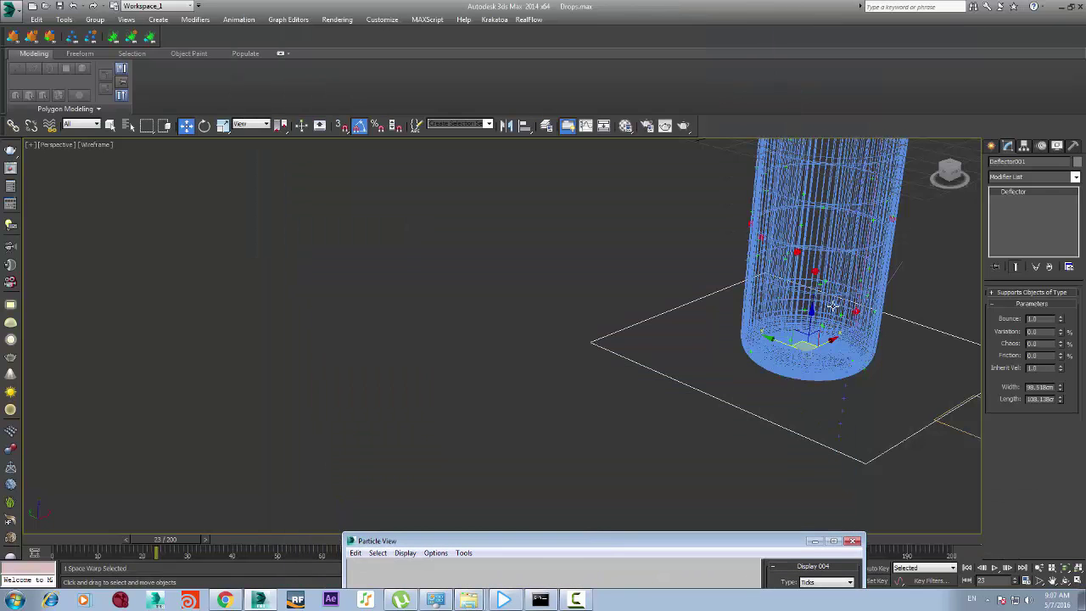
left_click_drag(949, 172, 765, 162)
left_click(1052, 581)
left_click_drag(731, 306, 444, 461)
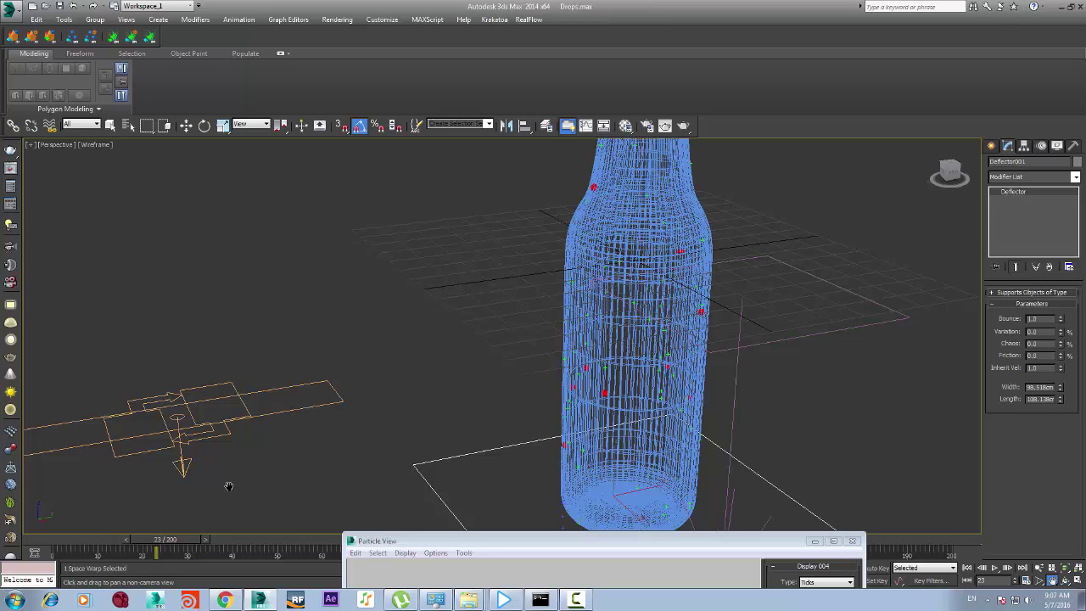
Copy the Shape 001 sphere operator into Event 004 between Birth 002 and Position Object 002, and show its parameters
double_click(551, 541)
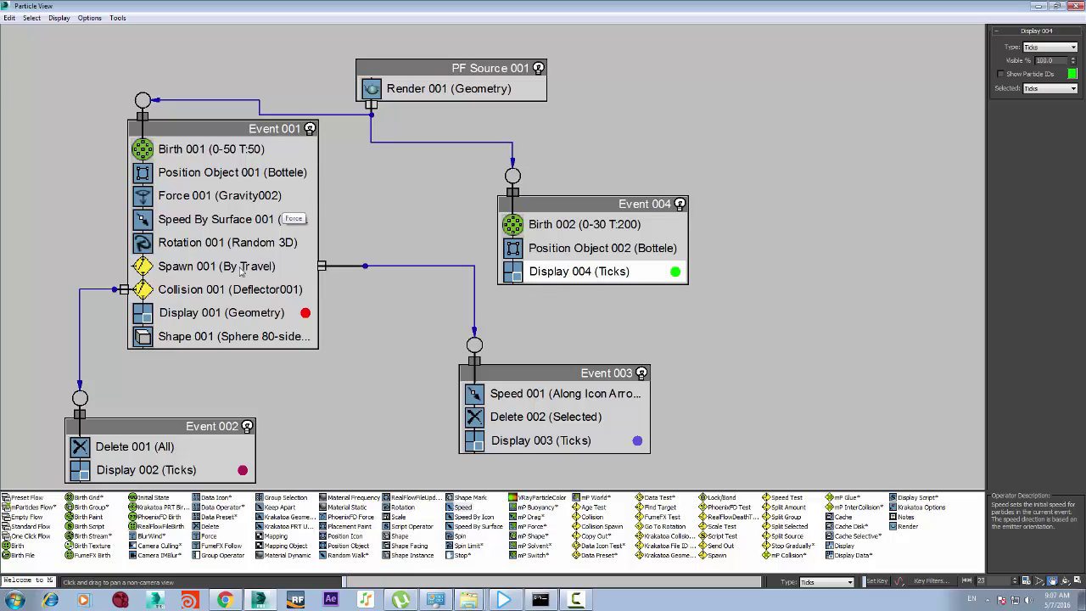
mouse_move(182, 336)
left_mouse_down()
mouse_move(293, 290)
mouse_move(615, 270)
mouse_move(622, 246)
left_mouse_up()
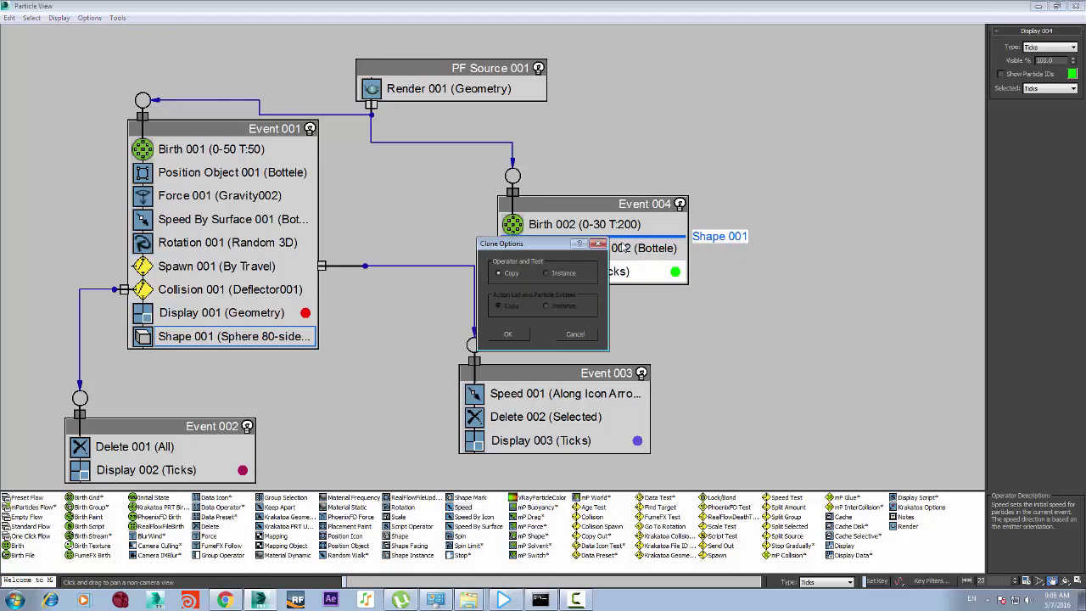
left_click(506, 335)
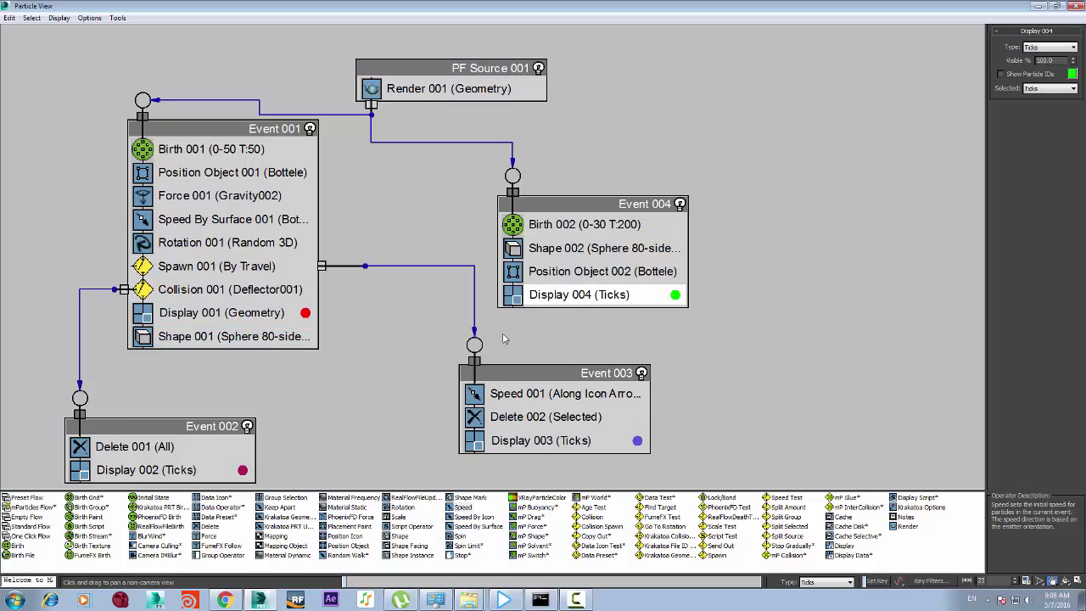
left_click(567, 256)
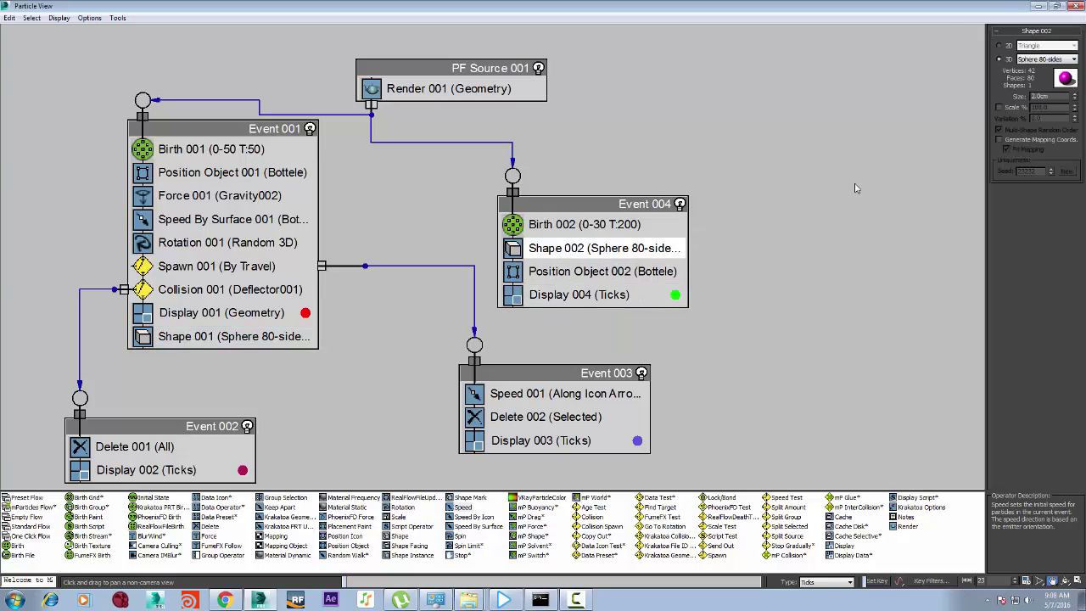
Scrub the animation to frame 39 and examine the particles on the bottle's surface up close
left_click_drag(452, 5, 737, 510)
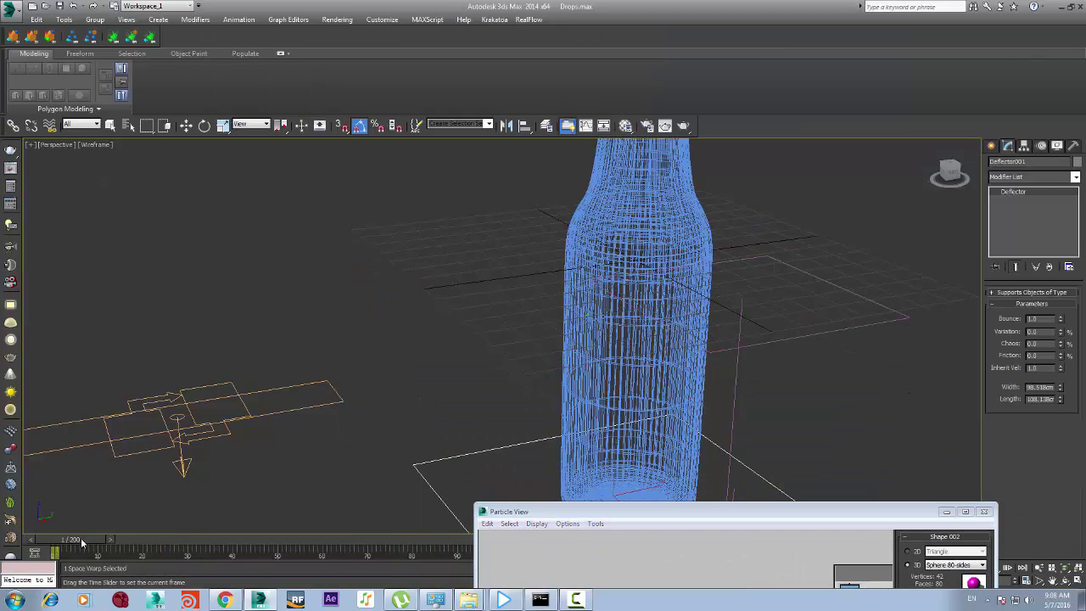
left_click_drag(119, 541, 231, 540)
left_click(1052, 581)
left_click_drag(653, 293, 641, 300)
scroll(641, 302, "up", 5)
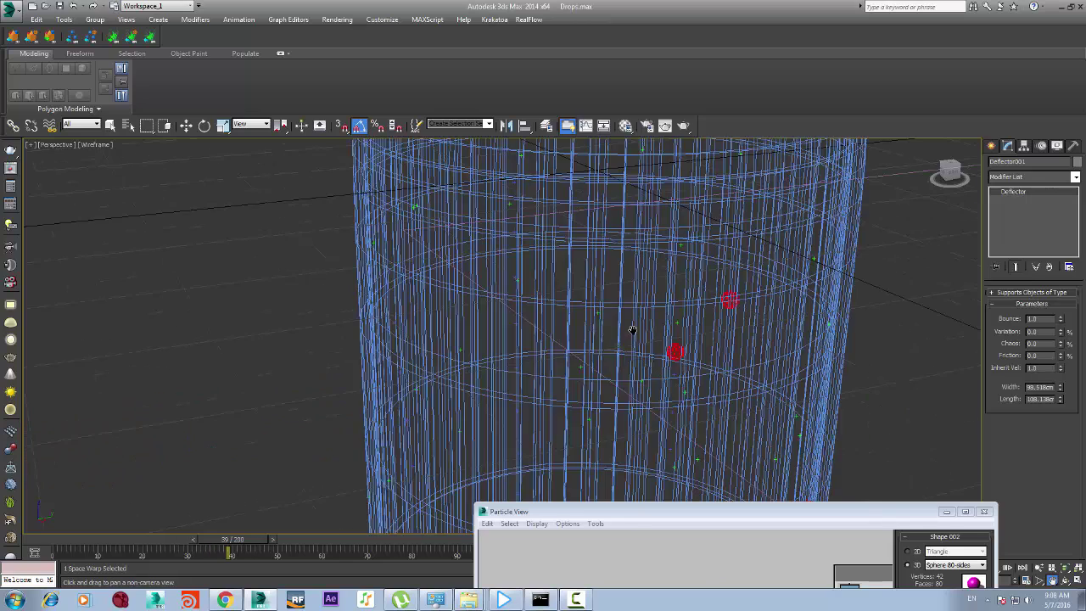
scroll(635, 329, "down", 2)
Set the Display 004 type to Geometry for the particles in Event 004
double_click(738, 512)
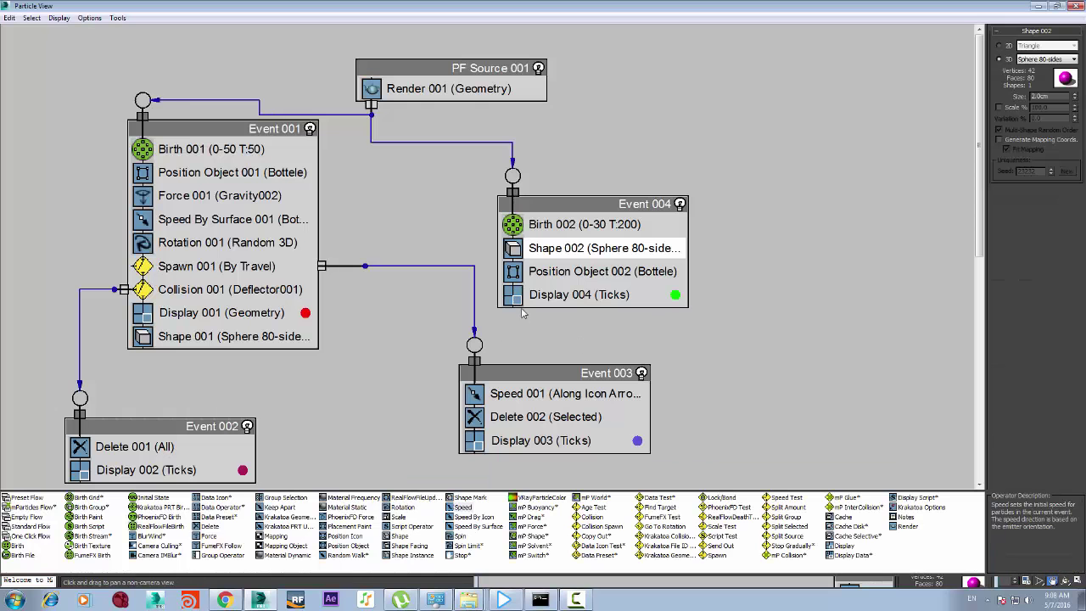
left_click(594, 295)
left_click(1035, 49)
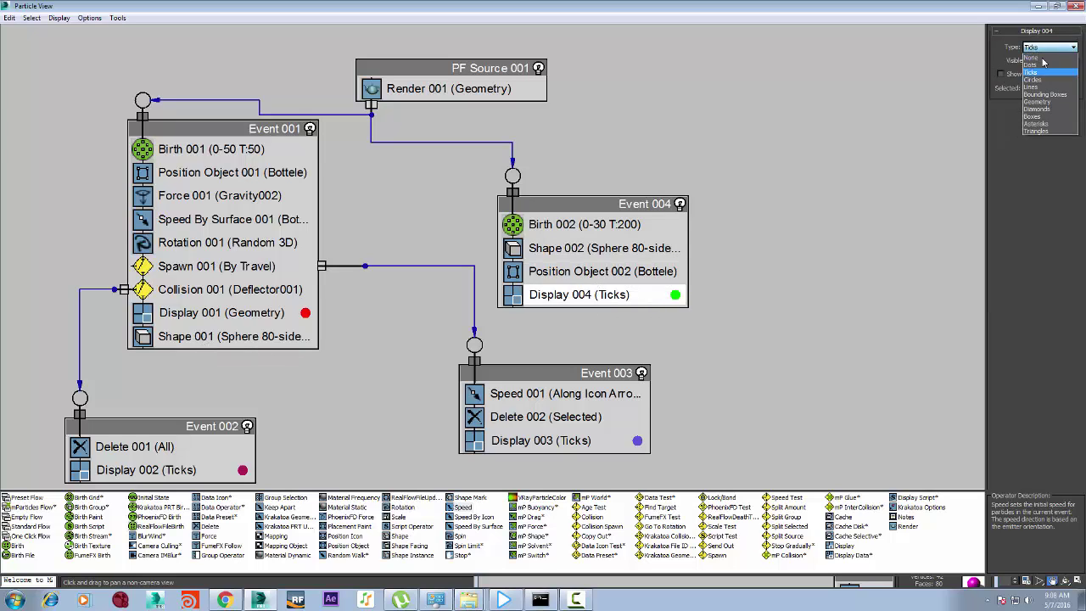
left_click(1047, 102)
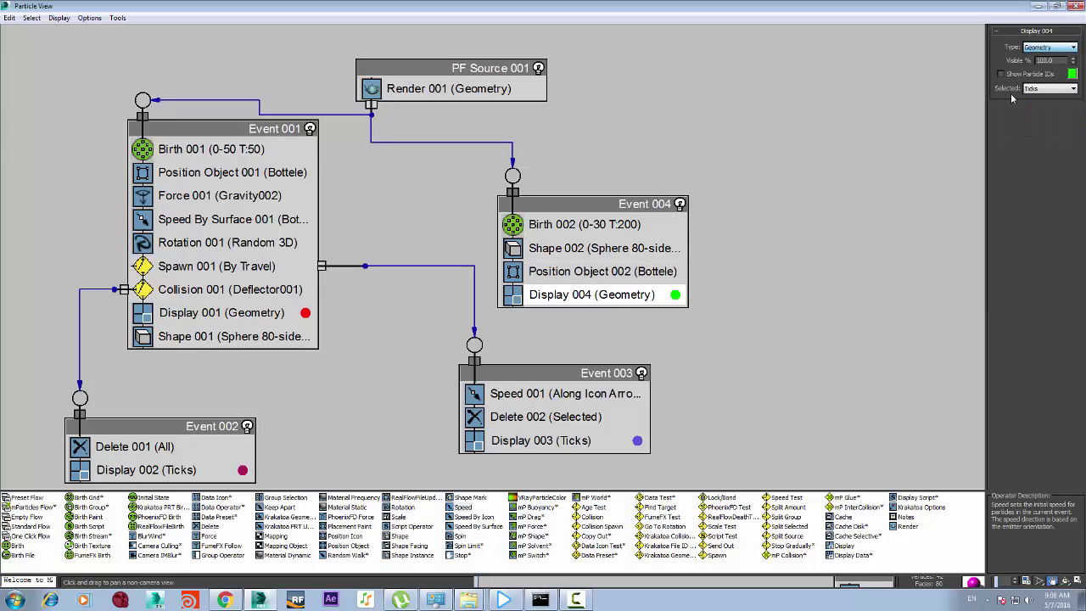
Set the size of the Shape 002 spheres in Event 004 to 1.0 cm
left_click_drag(757, 6, 183, 212)
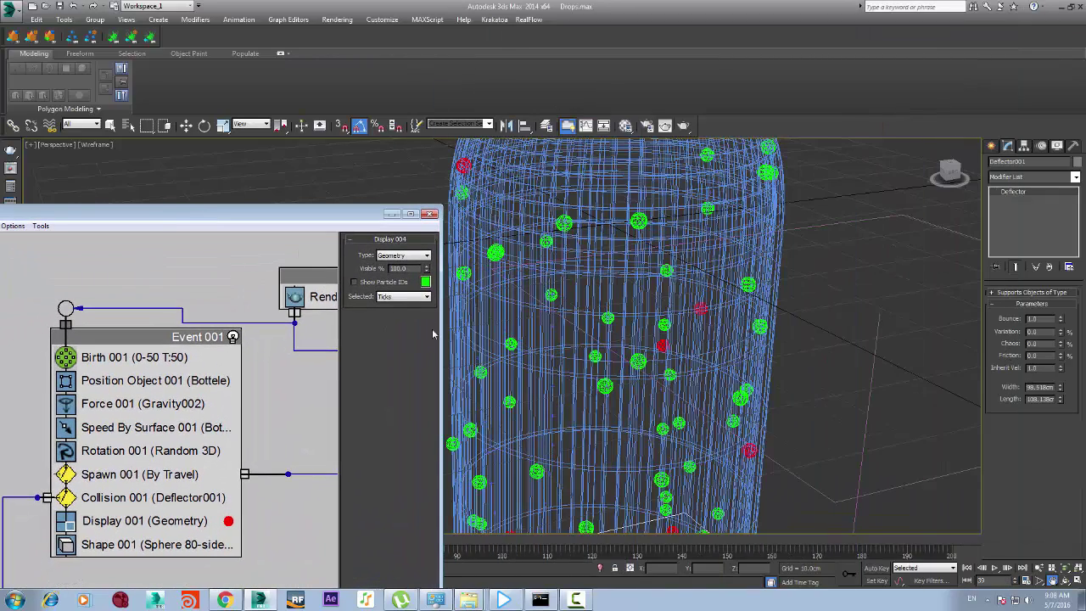
double_click(306, 218)
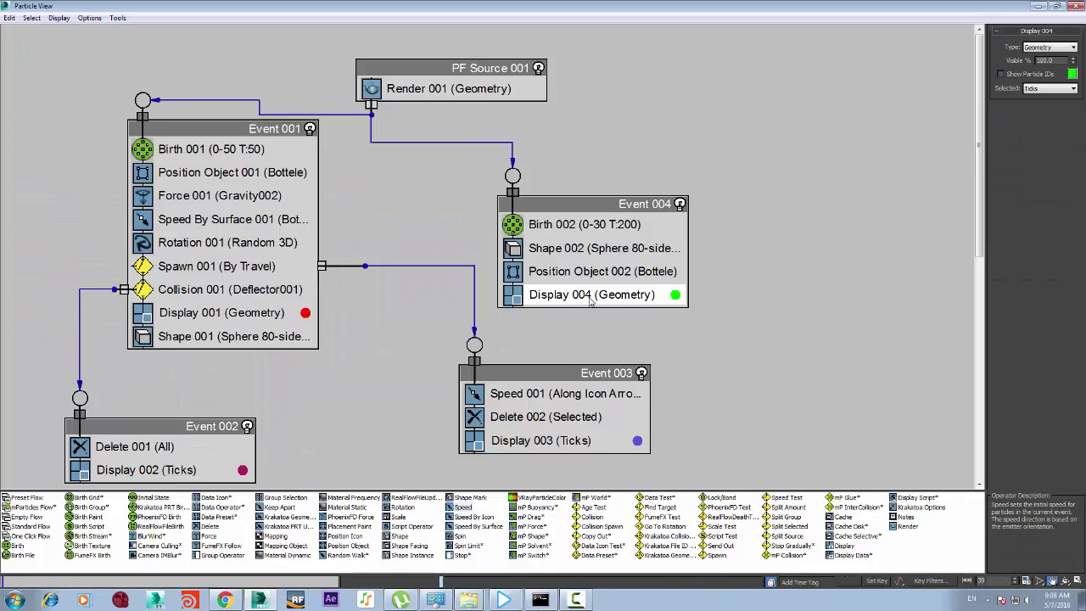
left_click(598, 248)
double_click(1055, 97)
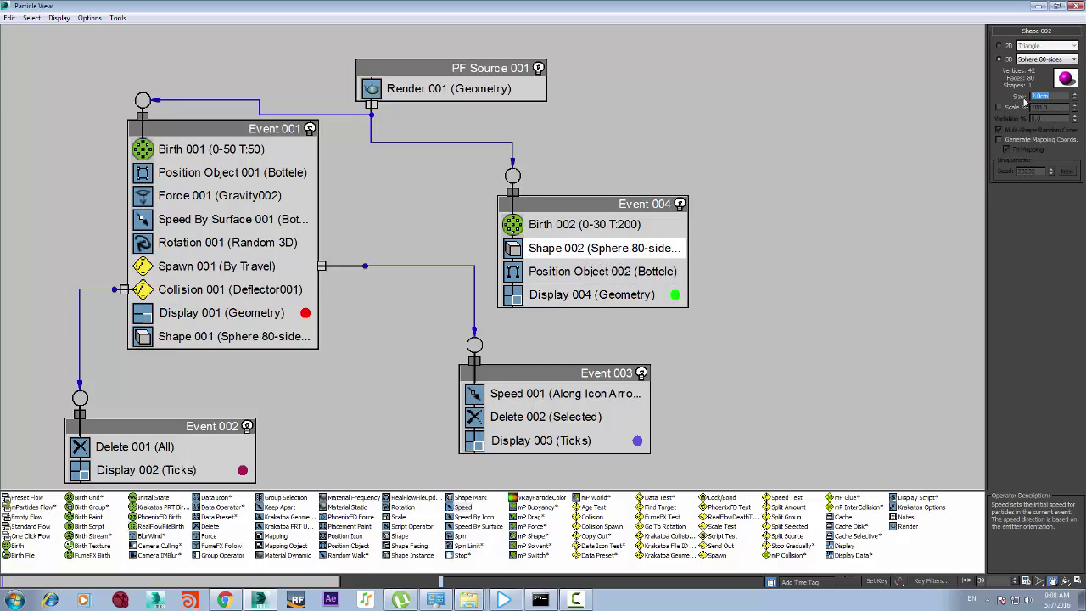
type("1")
key("Return")
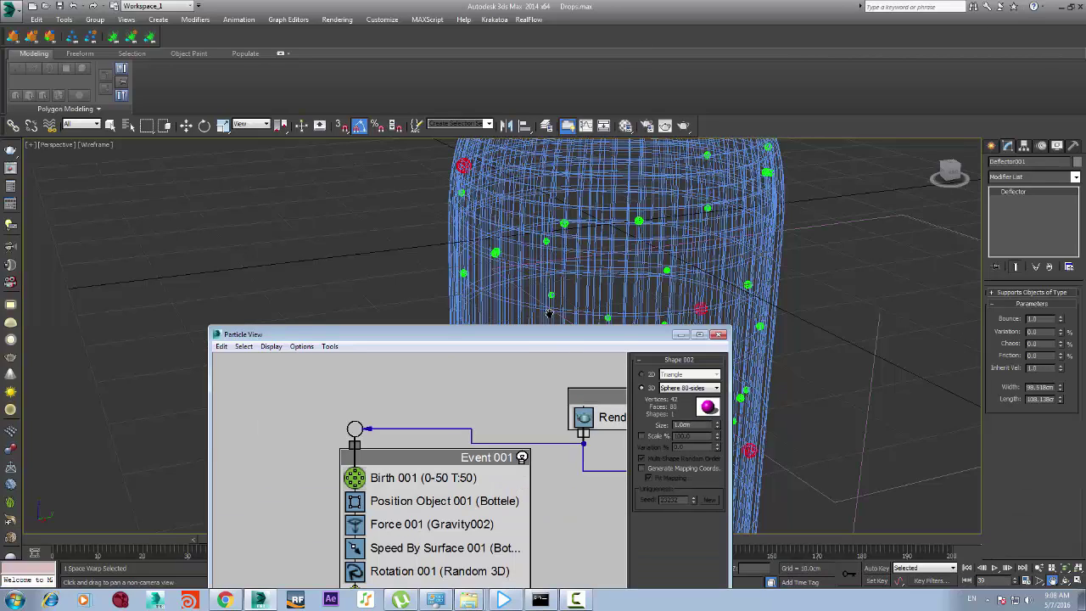
Examine the smaller droplets over the whole bottle, in perspective and in the Left view
left_click_drag(518, 338, 840, 597)
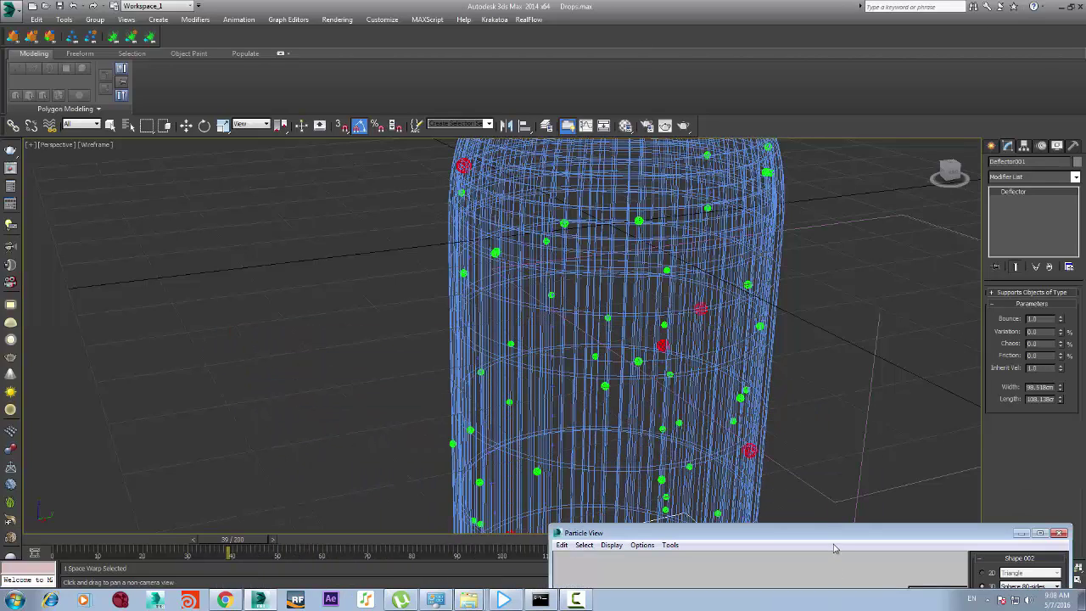
scroll(802, 309, "down", 5)
scroll(789, 291, "down", 3)
middle_click_drag(789, 288, 659, 291)
scroll(661, 285, "up", 3)
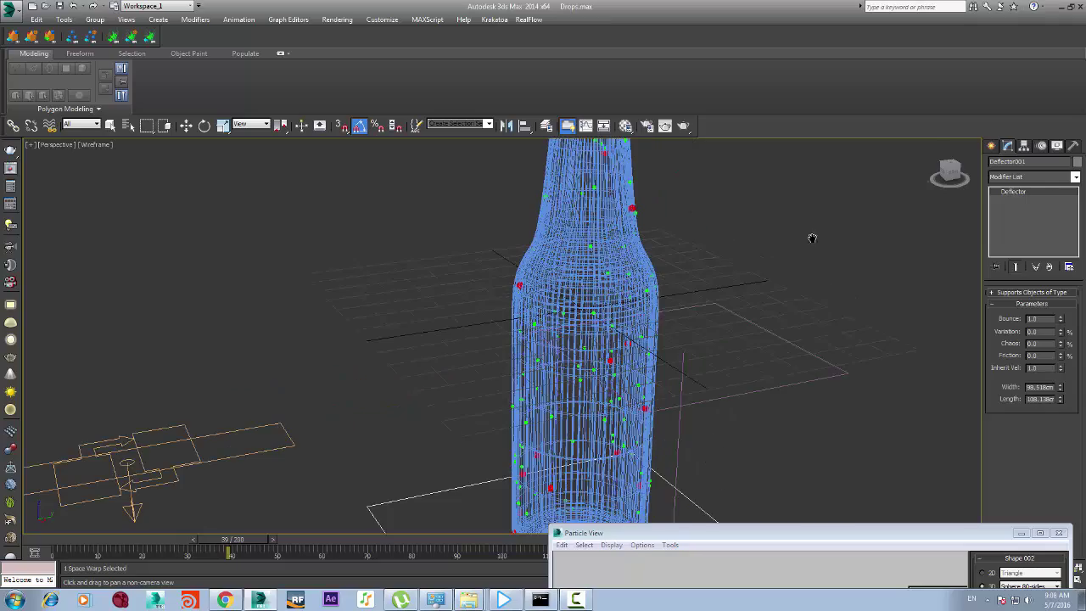
left_click_drag(947, 167, 936, 174)
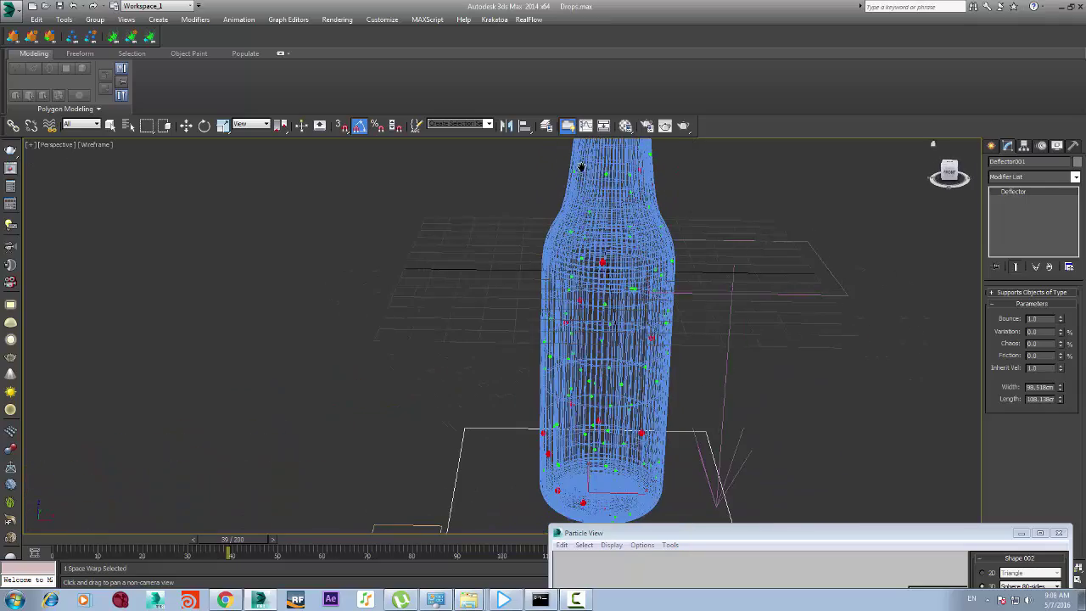
key("l")
middle_click_drag(439, 293, 385, 473)
scroll(384, 464, "down", 4)
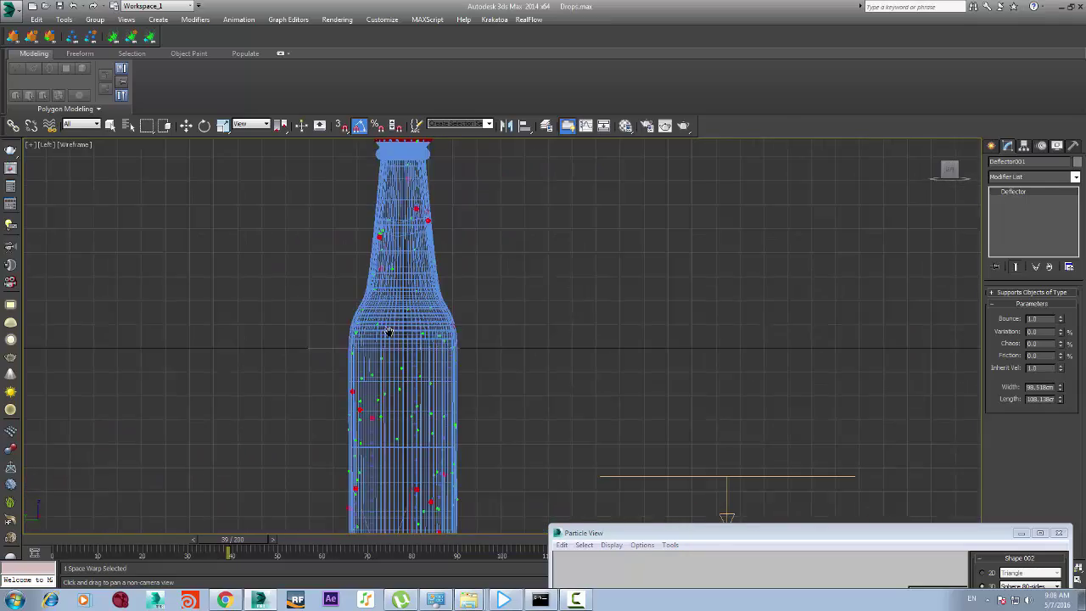
middle_click_drag(391, 332, 407, 294)
scroll(407, 299, "up", 2)
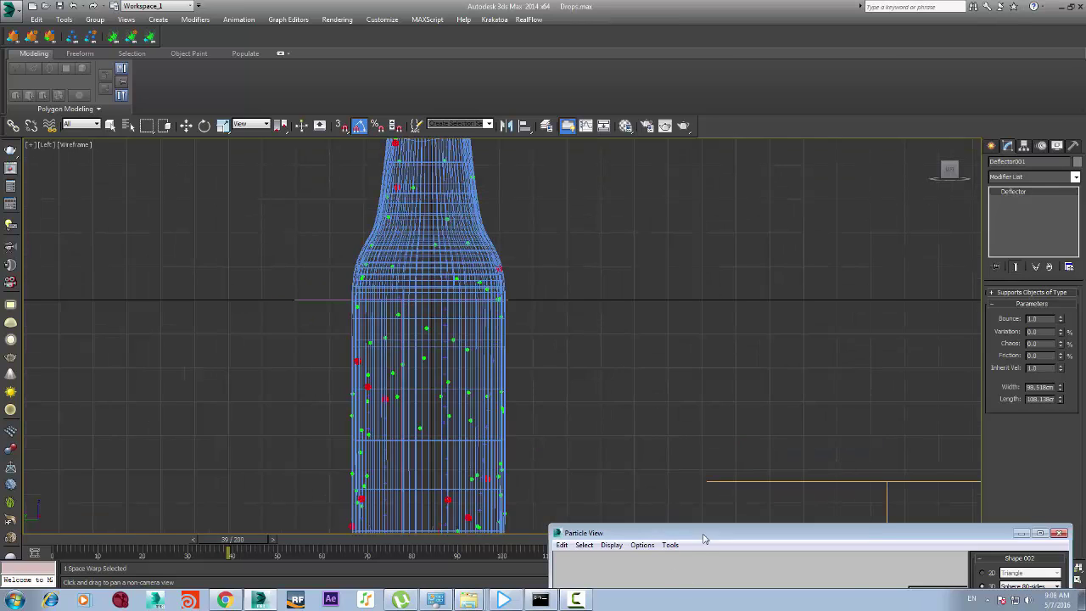
Set the Birth 002 amount in Event 004 to 1000 and check how densely the droplets cover the bottle
left_click_drag(704, 531, 702, 319)
double_click(702, 321)
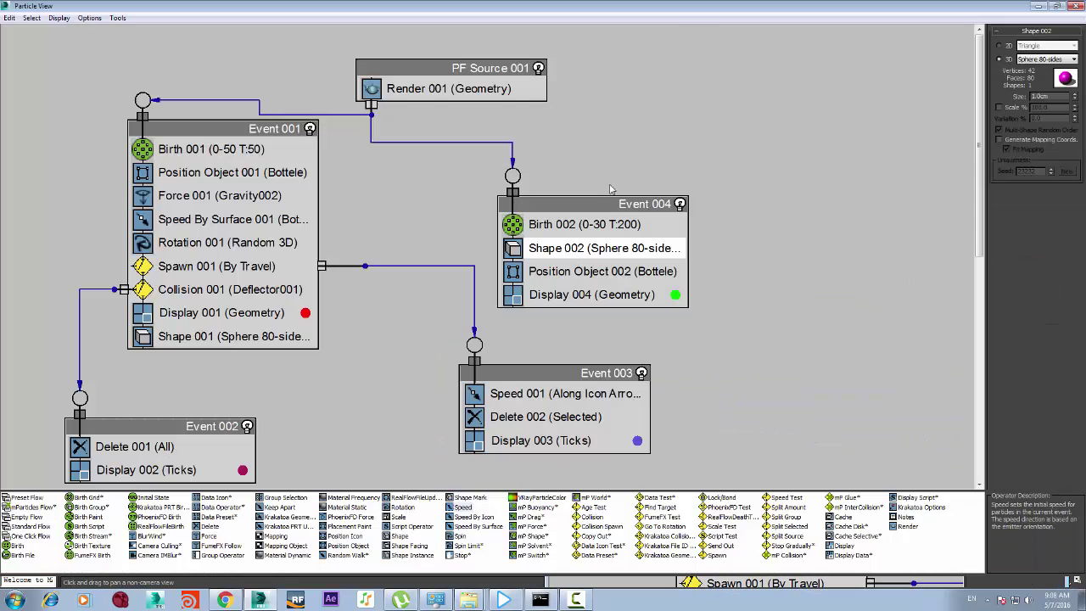
left_click(585, 224)
left_click_drag(565, 5, 86, 236)
double_click(296, 302)
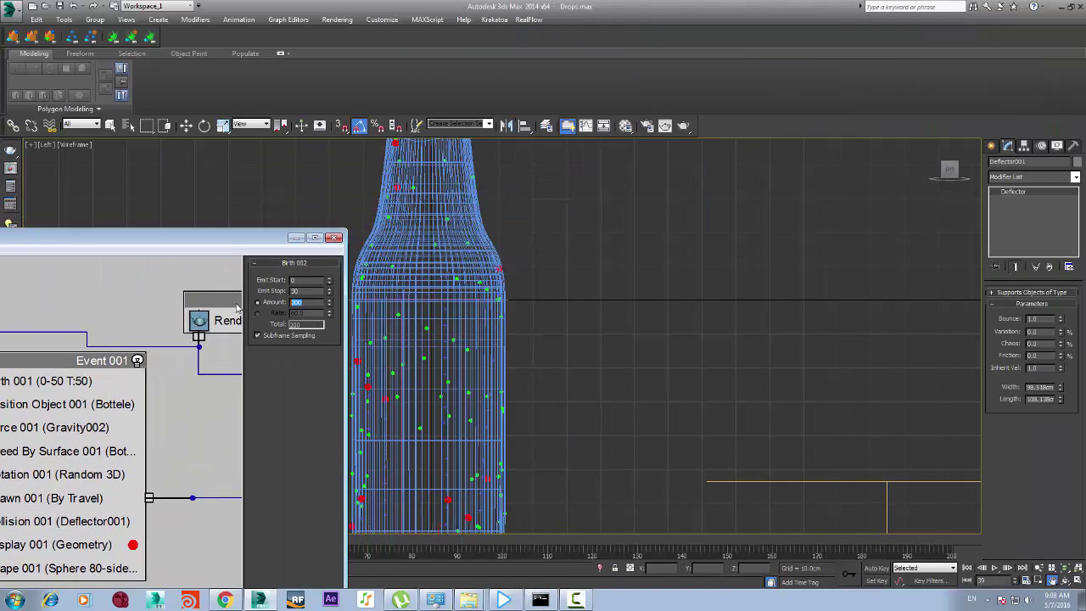
type("1000")
middle_click_drag(468, 306, 560, 340)
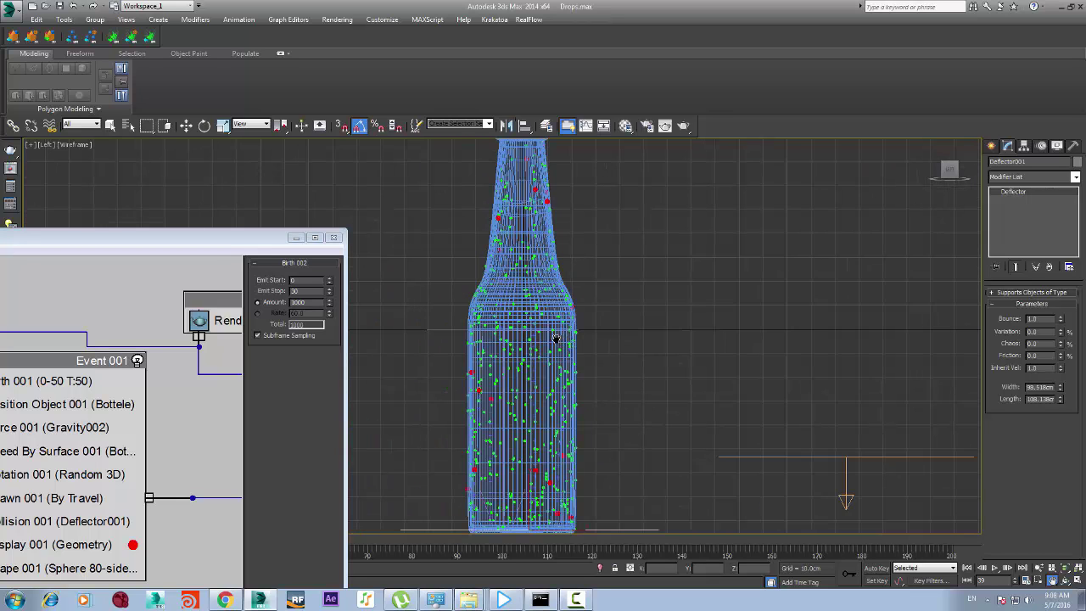
scroll(556, 338, "up", 2)
Raise the Birth 002 amount in Event 004 to 1500
left_click(310, 301)
double_click(299, 302)
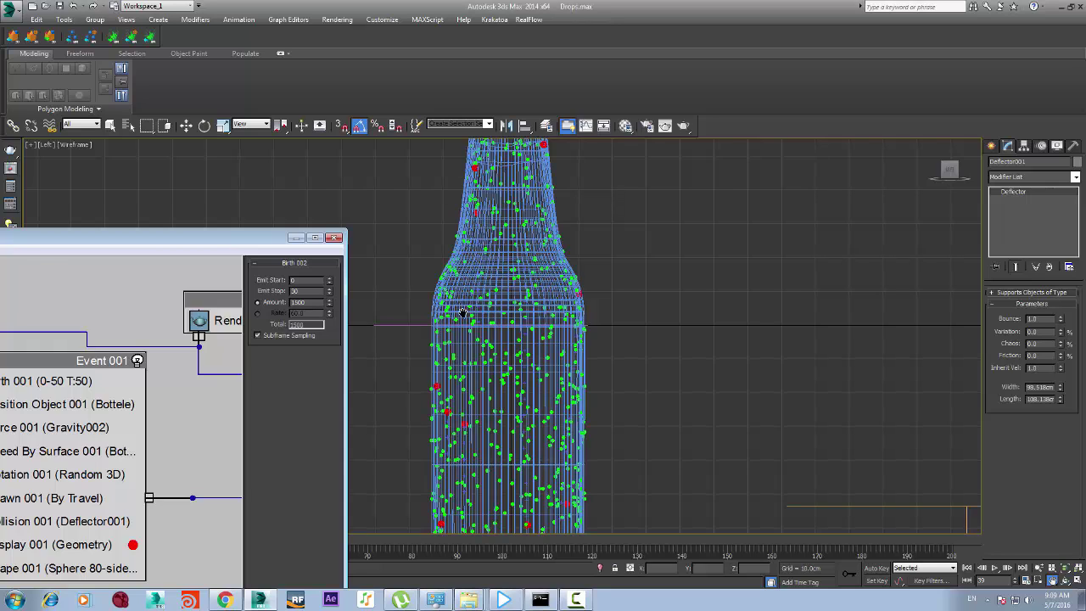
left_click(188, 128)
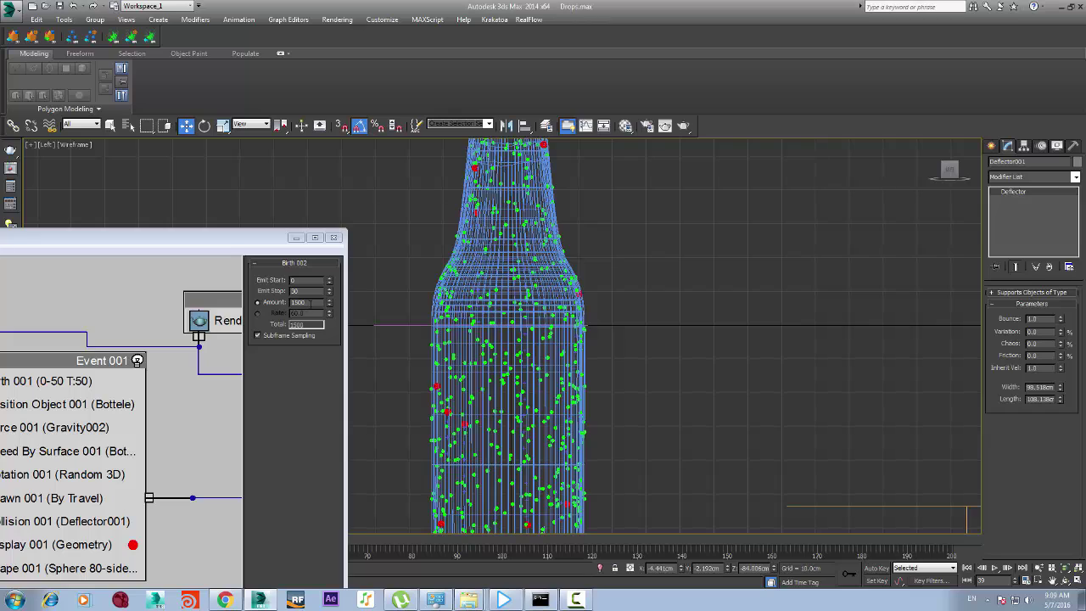
left_click_drag(309, 303, 297, 303)
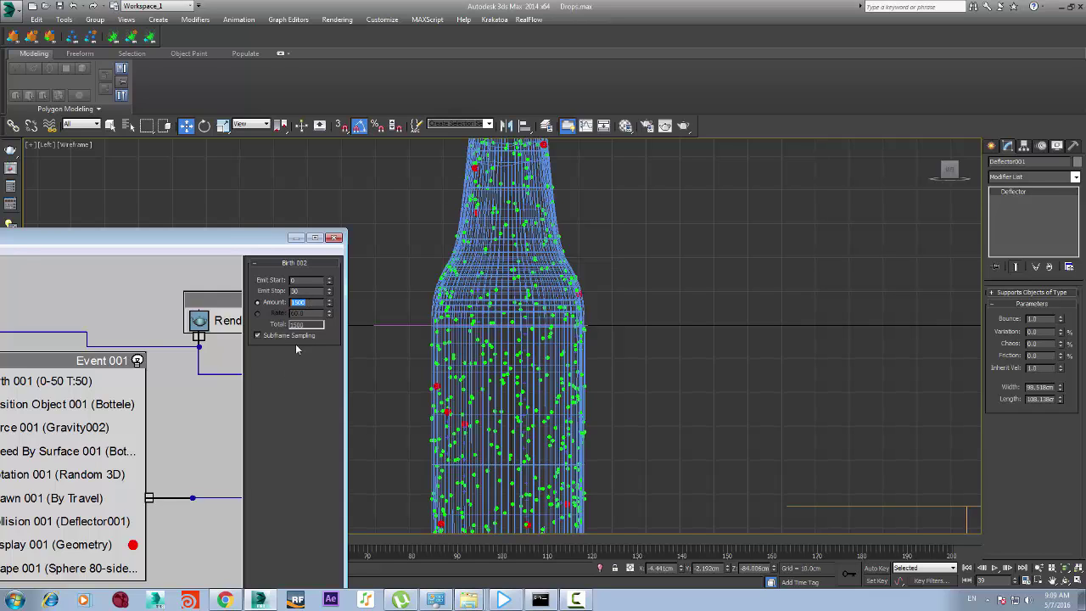
Scrub to frame 14 to check the static droplets, and set the Birth 002 Emit Stop to 0
left_click_drag(248, 244, 292, 204)
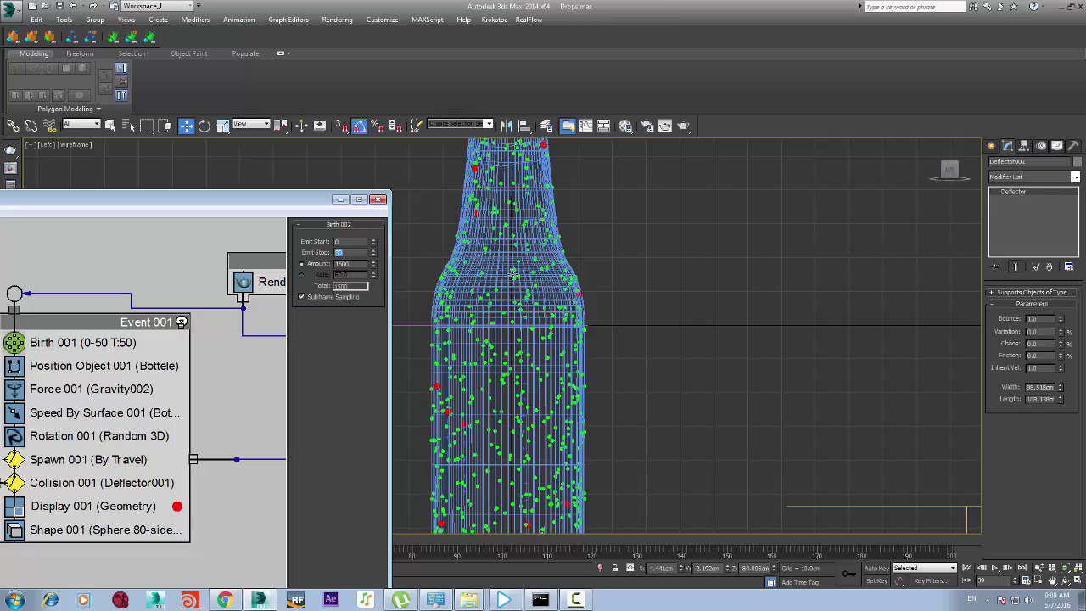
left_click_drag(220, 201, 971, 401)
left_click_drag(52, 540, 120, 539)
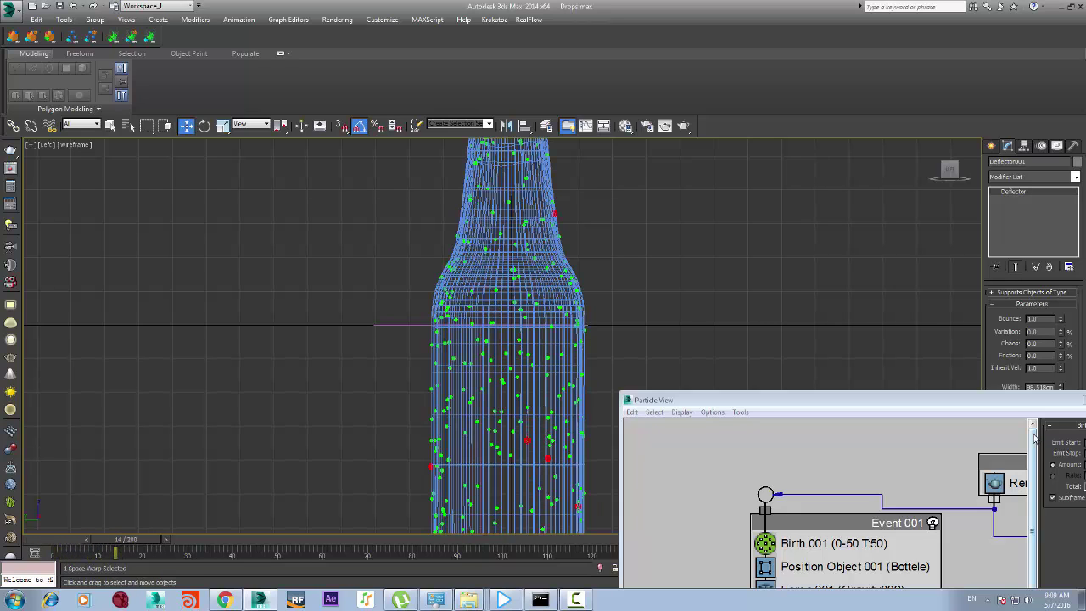
left_click_drag(1025, 413, 645, 398)
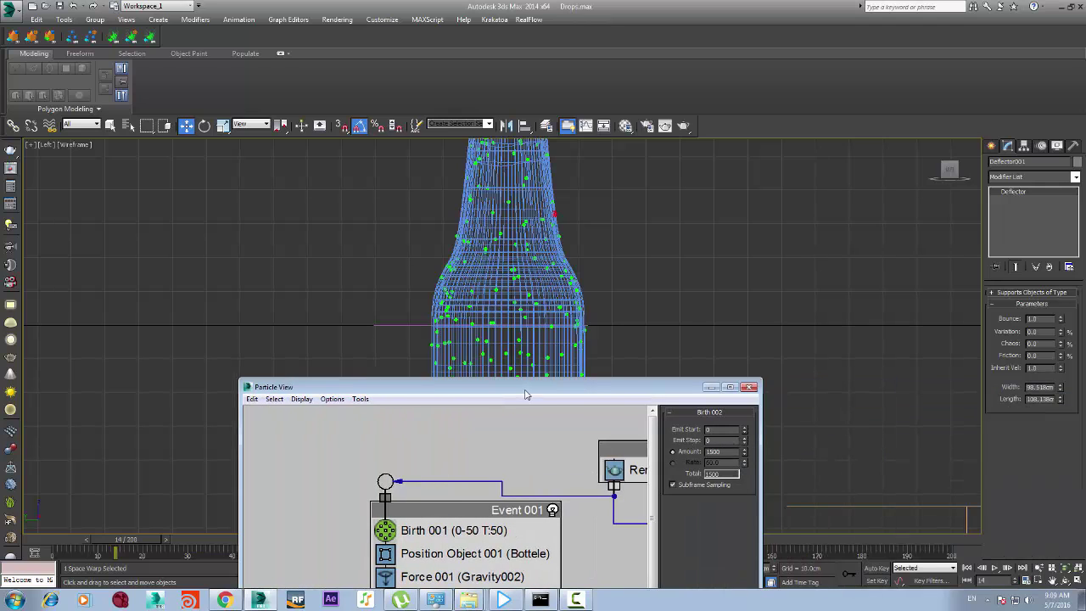
left_click_drag(526, 393, 929, 521)
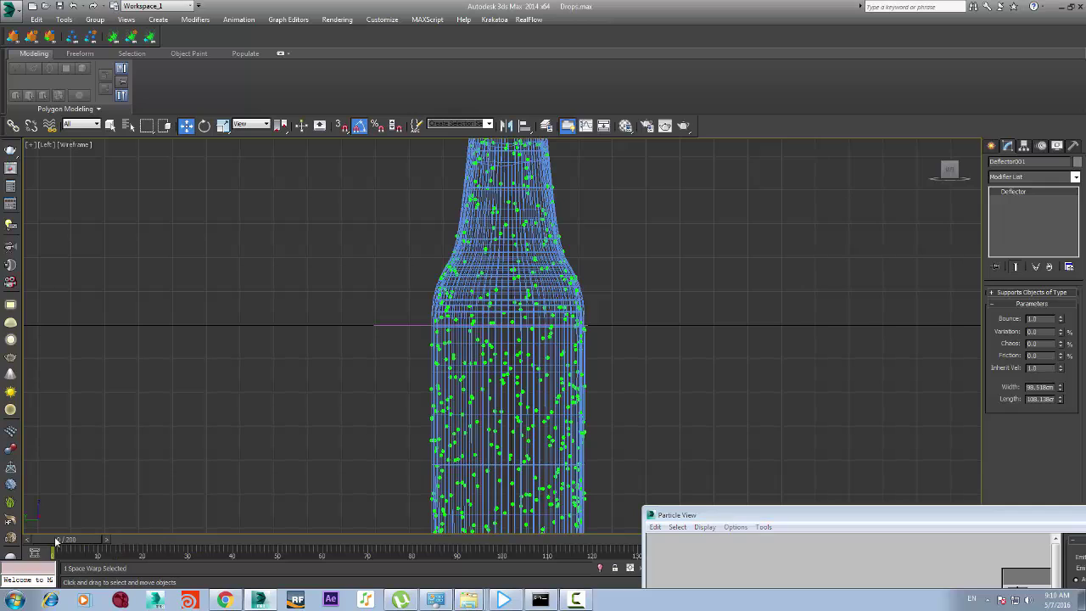
Scrub the animation to frame 73 and examine the droplets around the bottle's shoulder up close
left_click_drag(126, 540, 382, 536)
key("w")
left_click(747, 290)
scroll(536, 294, "down", 3)
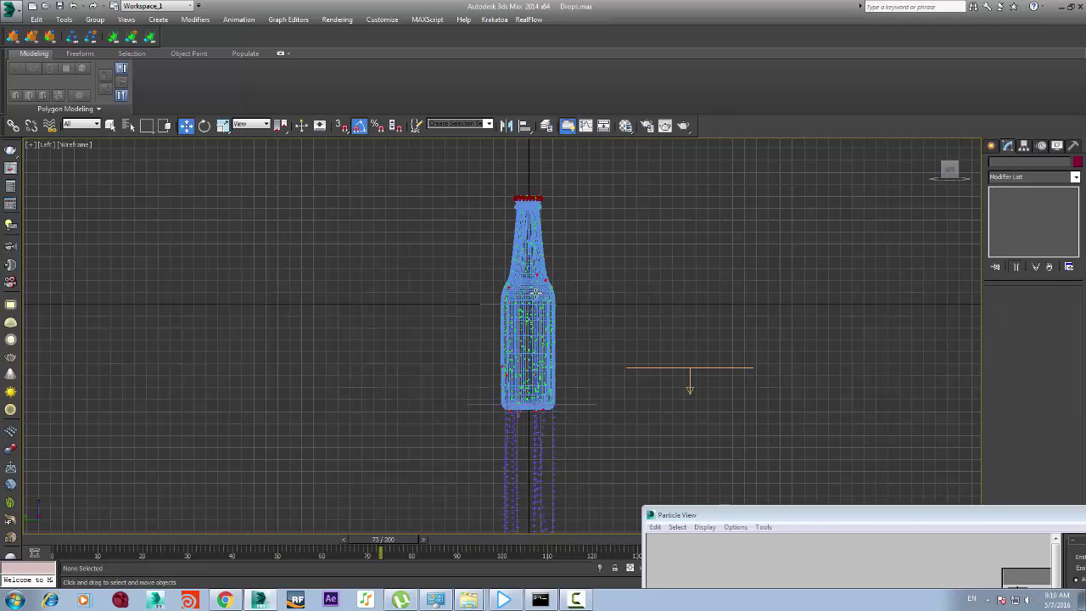
scroll(537, 260, "up", 2)
left_click(555, 312)
scroll(556, 312, "up", 4)
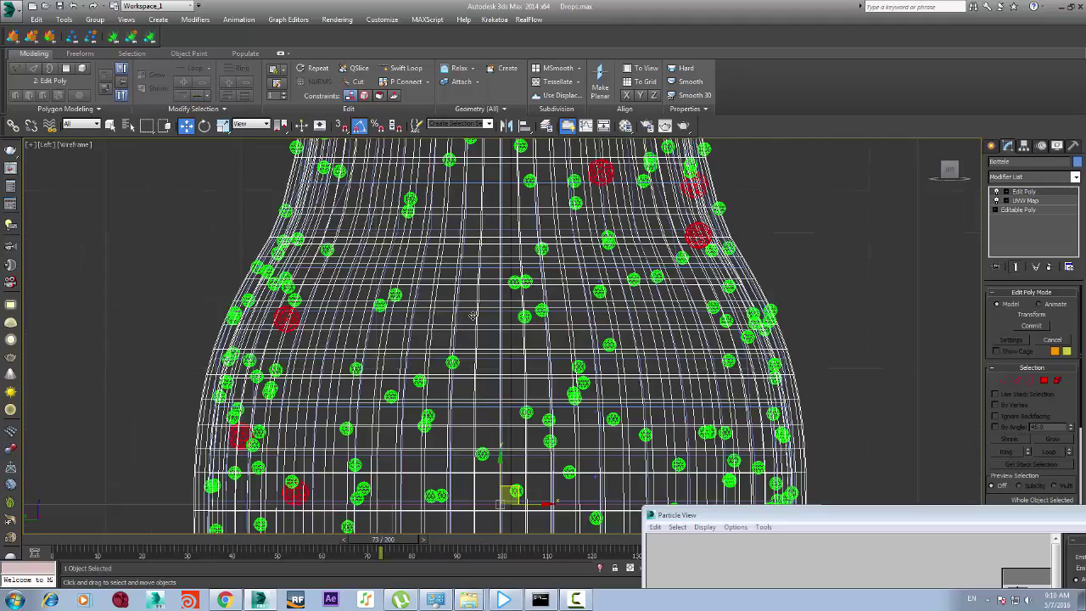
scroll(556, 312, "down", 3)
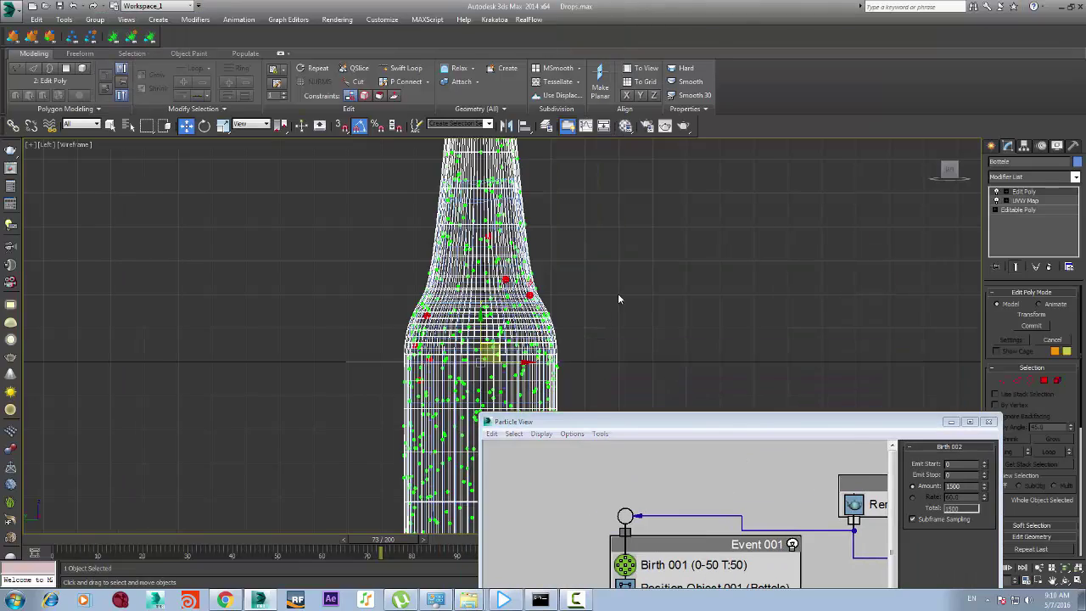
Examine the particles falling below the bottle's base and select PF Source 001
left_click(617, 293)
scroll(618, 292, "down", 4)
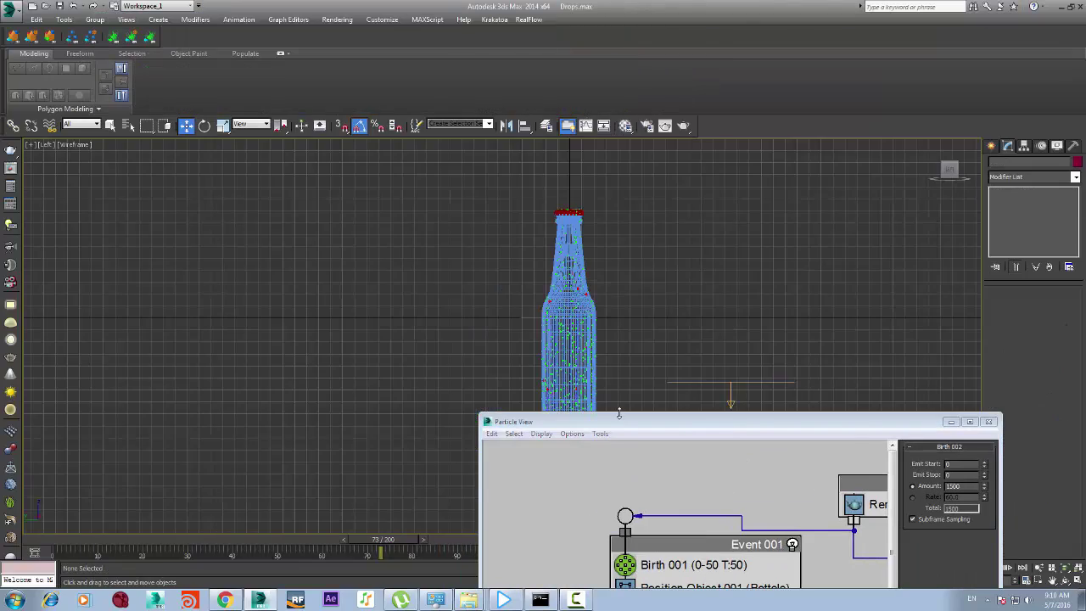
scroll(617, 340, "up", 3)
left_click_drag(615, 421, 884, 569)
left_click(586, 484)
scroll(528, 491, "up", 4)
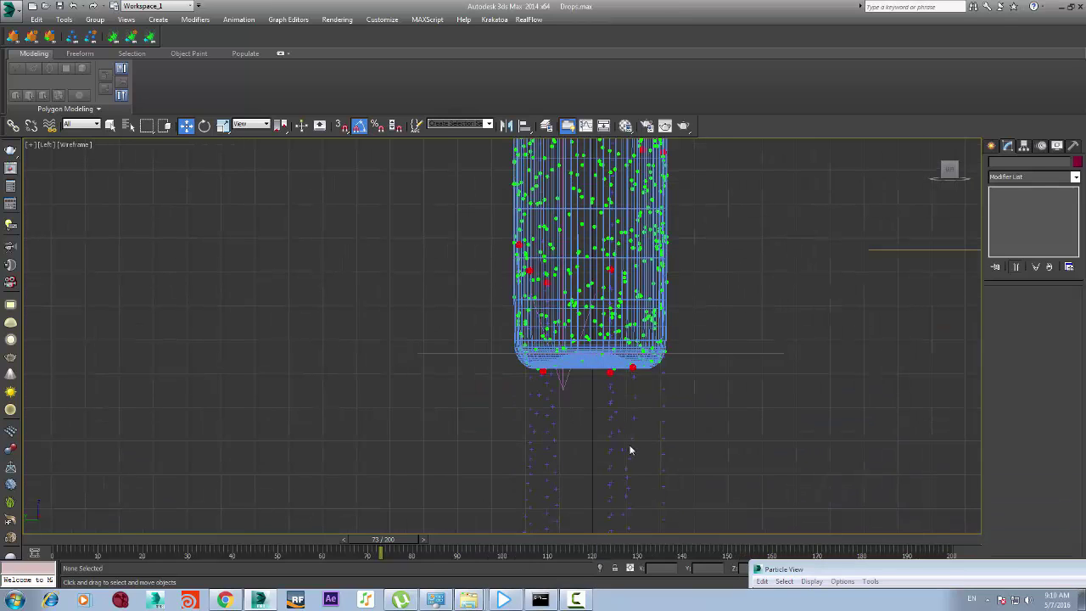
left_click(608, 435)
scroll(605, 422, "up", 2)
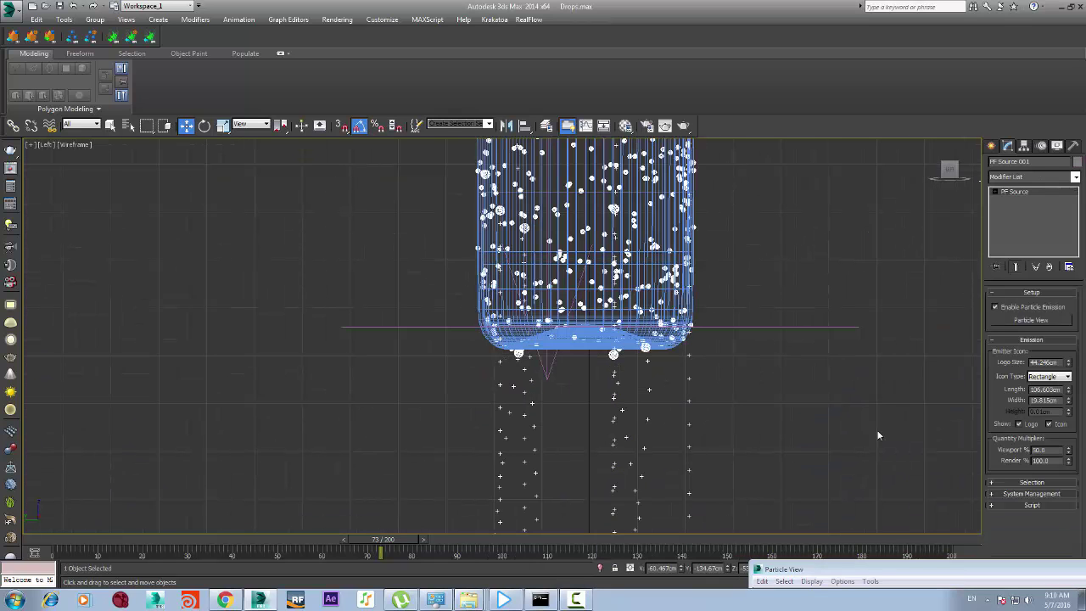
Set Delete 002 in Event 003 to remove particles By Particle Age with a Life Span of 30
double_click(814, 570)
left_click(547, 417)
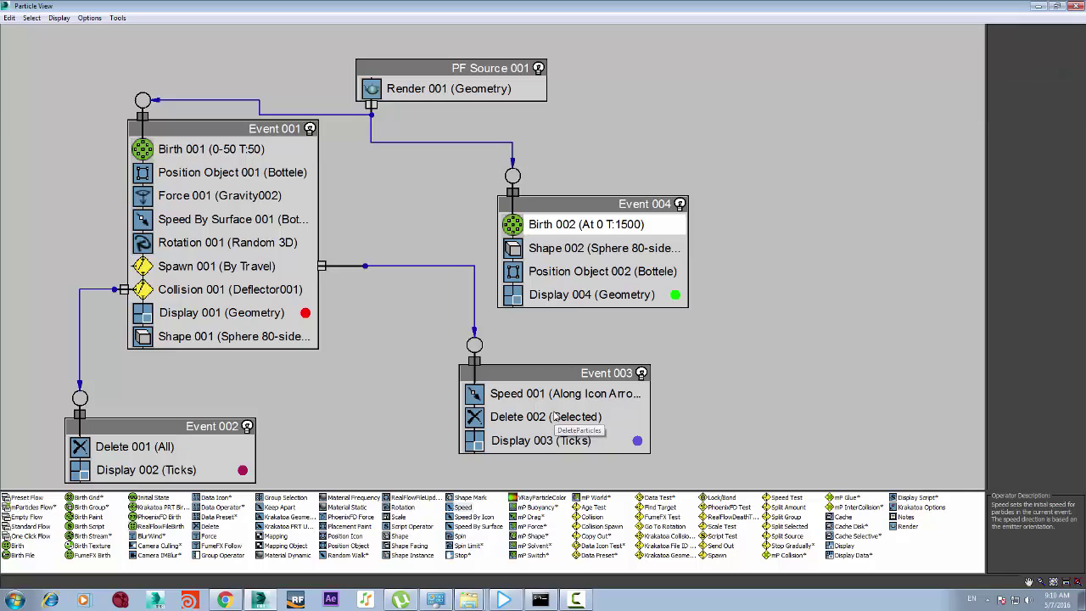
left_click(552, 395)
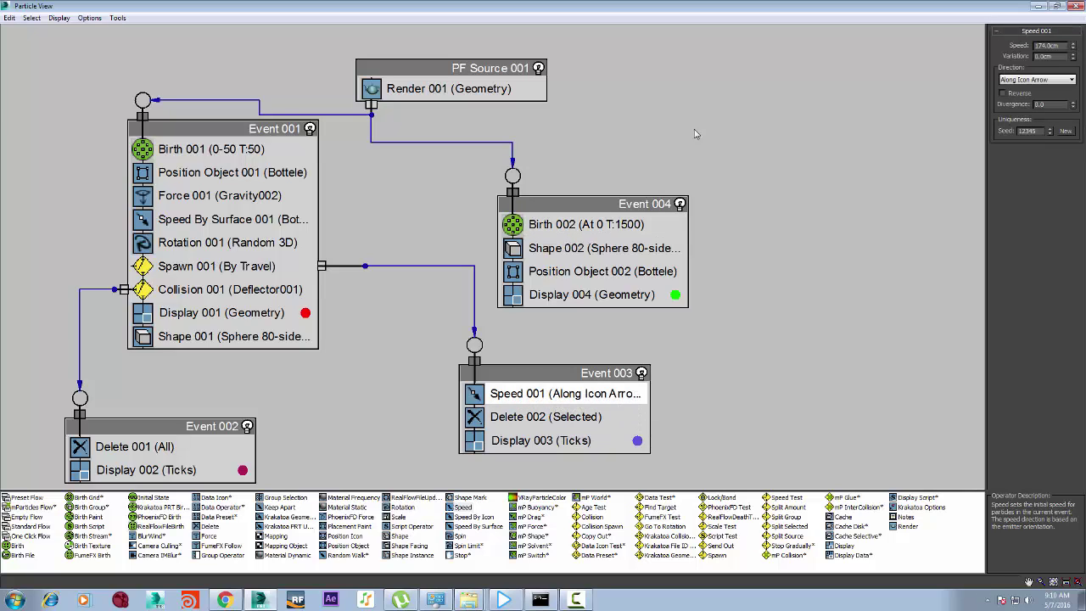
left_click(526, 419)
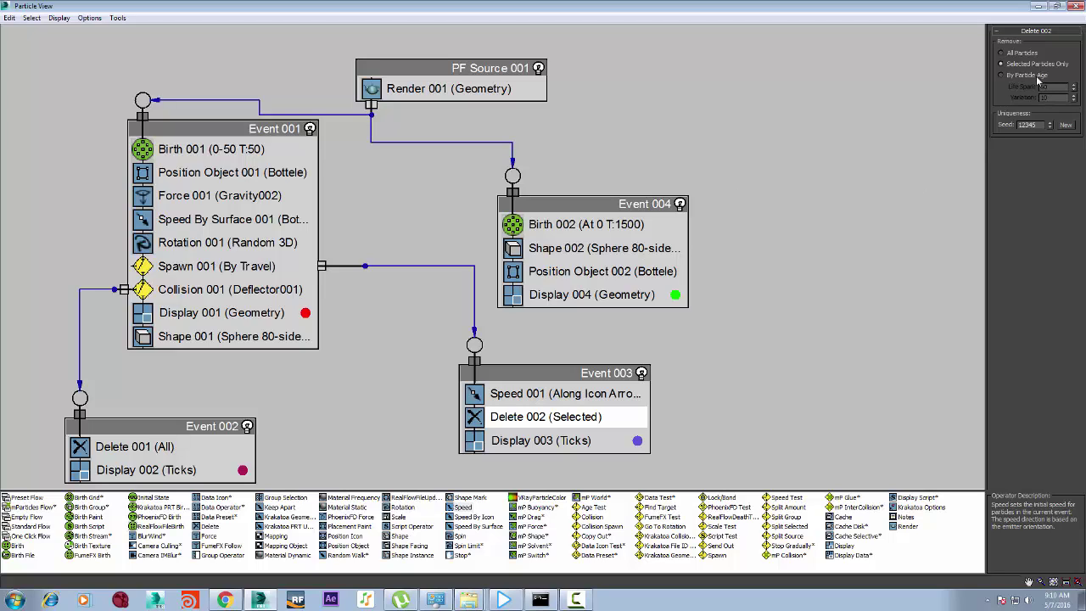
left_click(1035, 77)
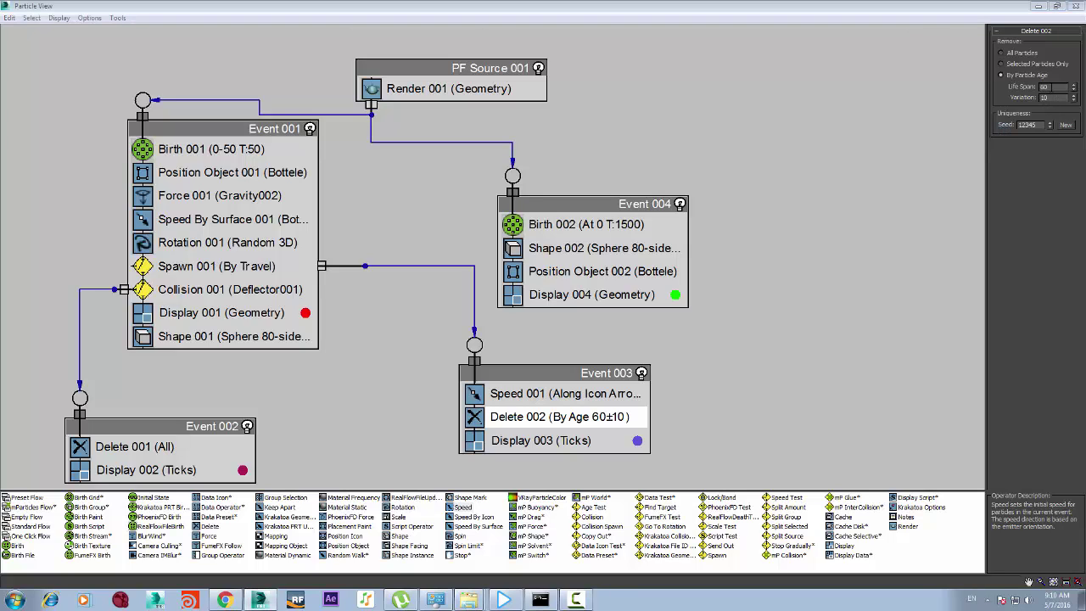
left_click_drag(1052, 87, 926, 94)
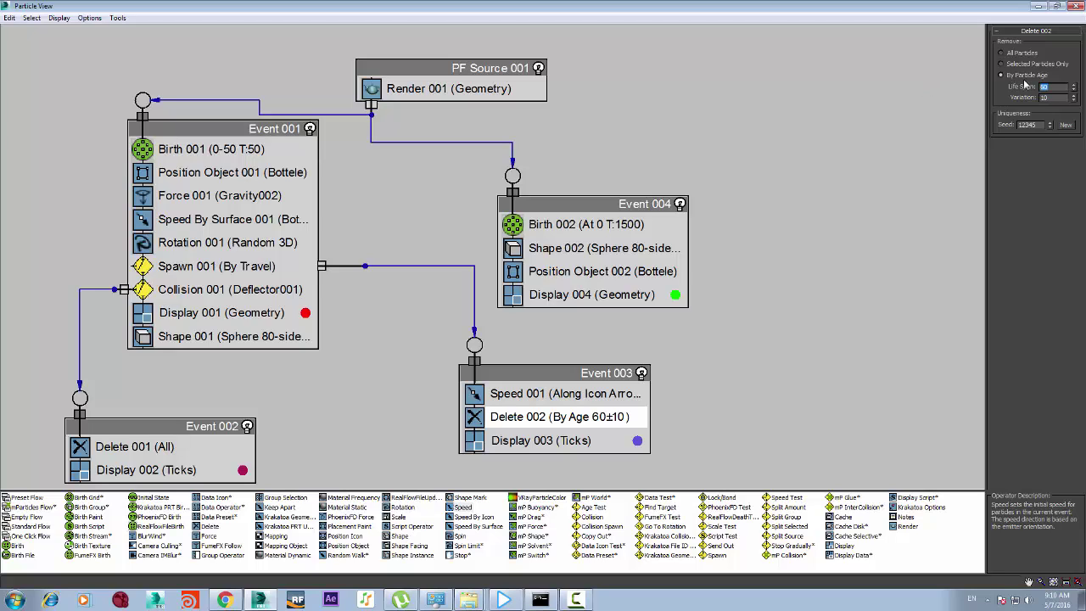
type("30")
key("Return")
Scrub the animation from the start to frame 29 and check the trail particles below the bottle's base
double_click(704, 10)
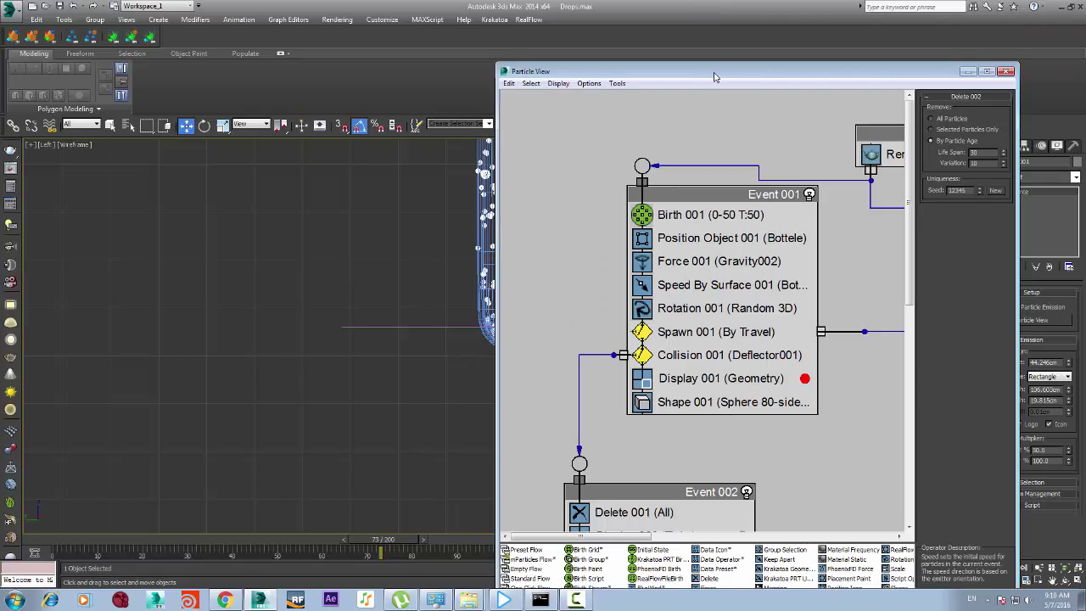
left_click_drag(714, 77, 683, 511)
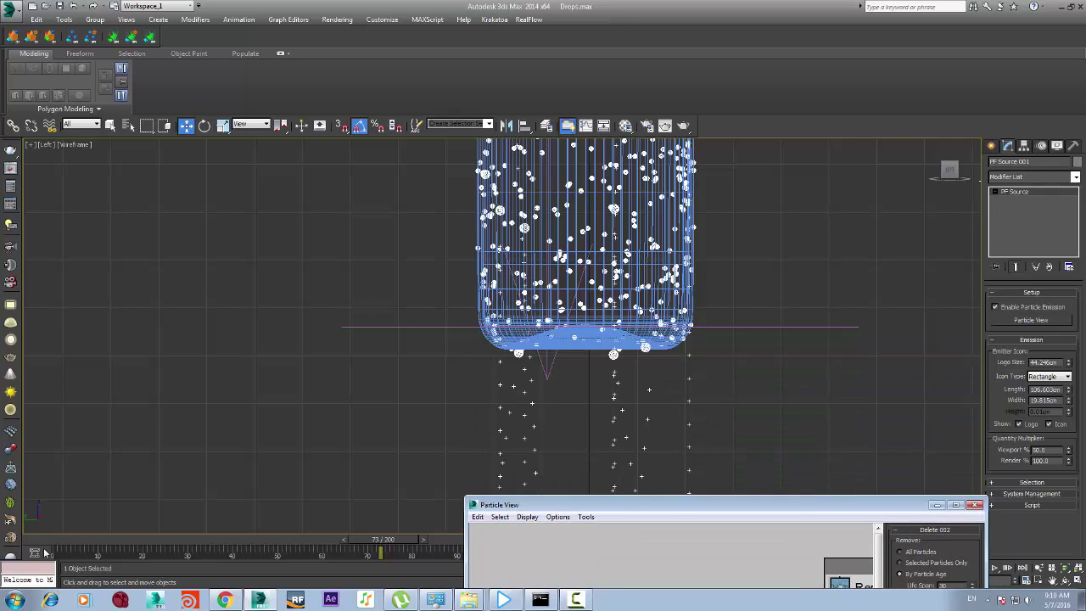
left_click_drag(47, 543, 184, 543)
key("w")
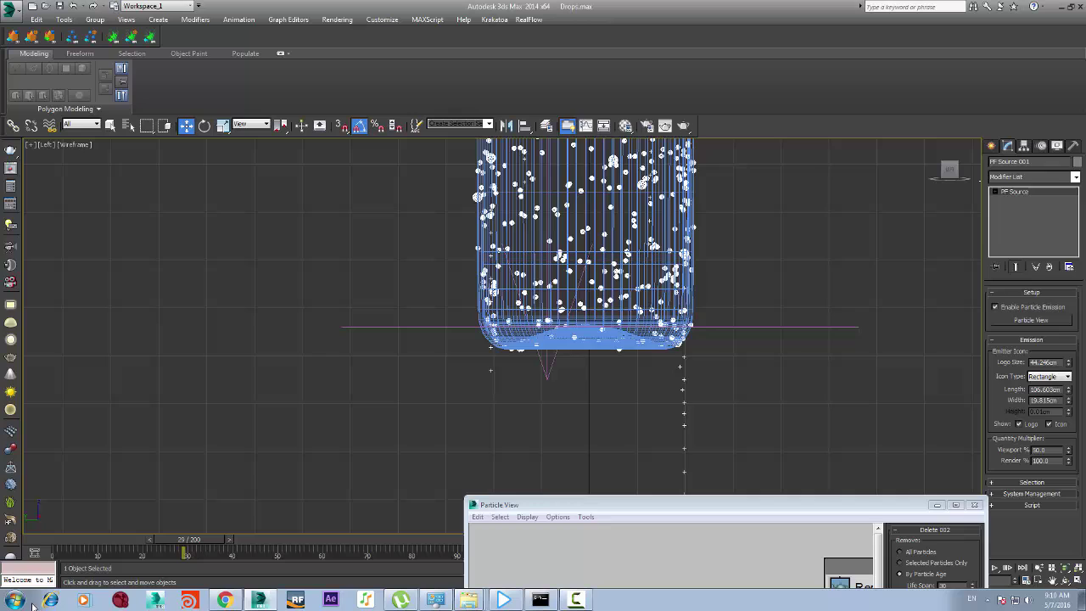
At frame 0, move Deflector001 slightly down toward the bottle's base and lower its Bounce to 0.09
left_click(52, 542)
left_click(171, 450)
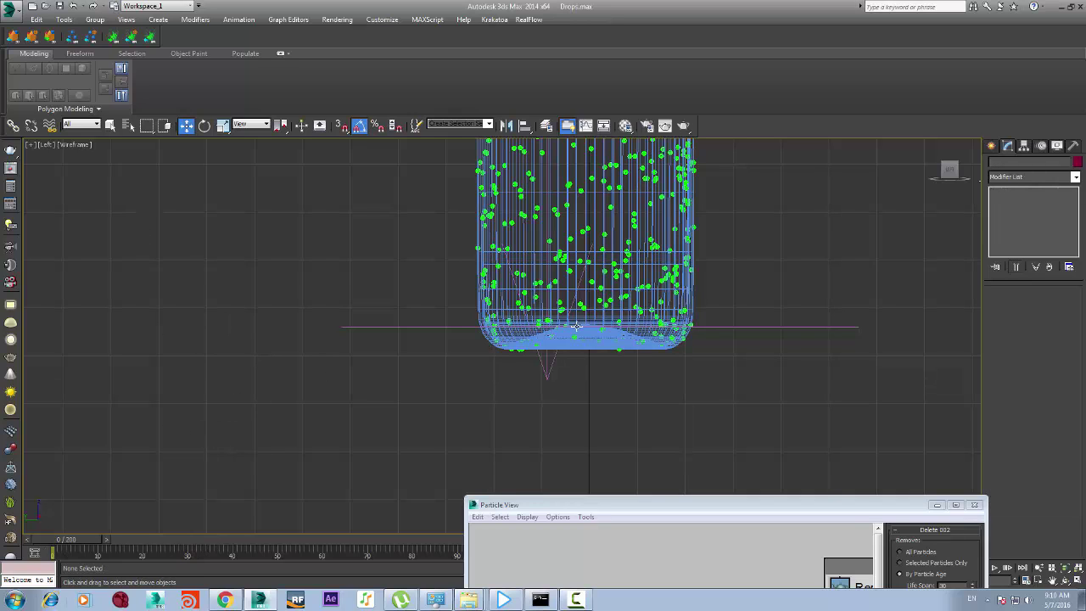
left_click(789, 328)
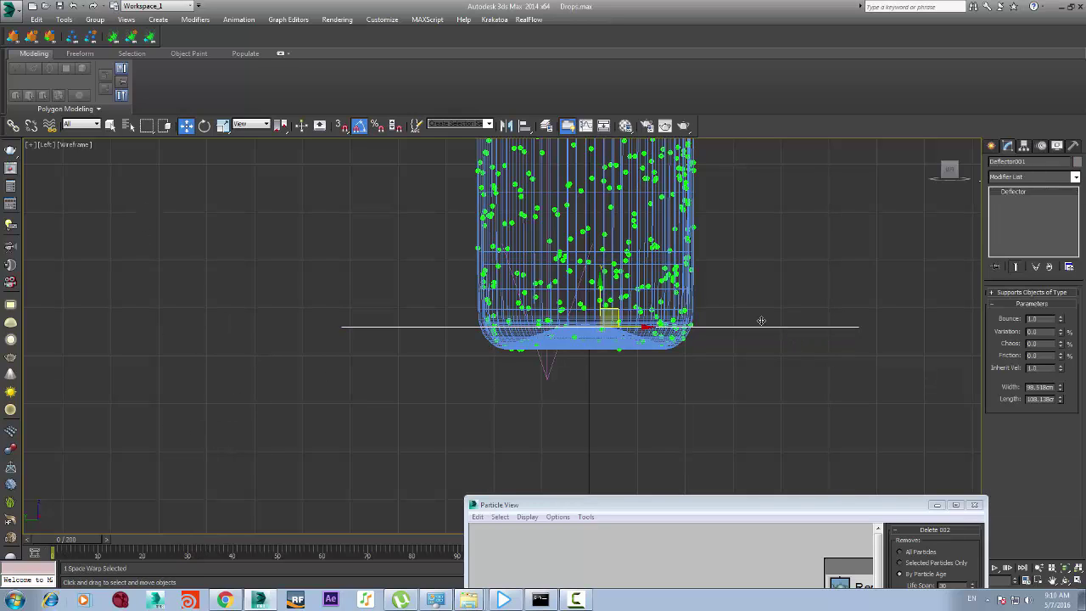
left_click_drag(598, 291, 598, 301)
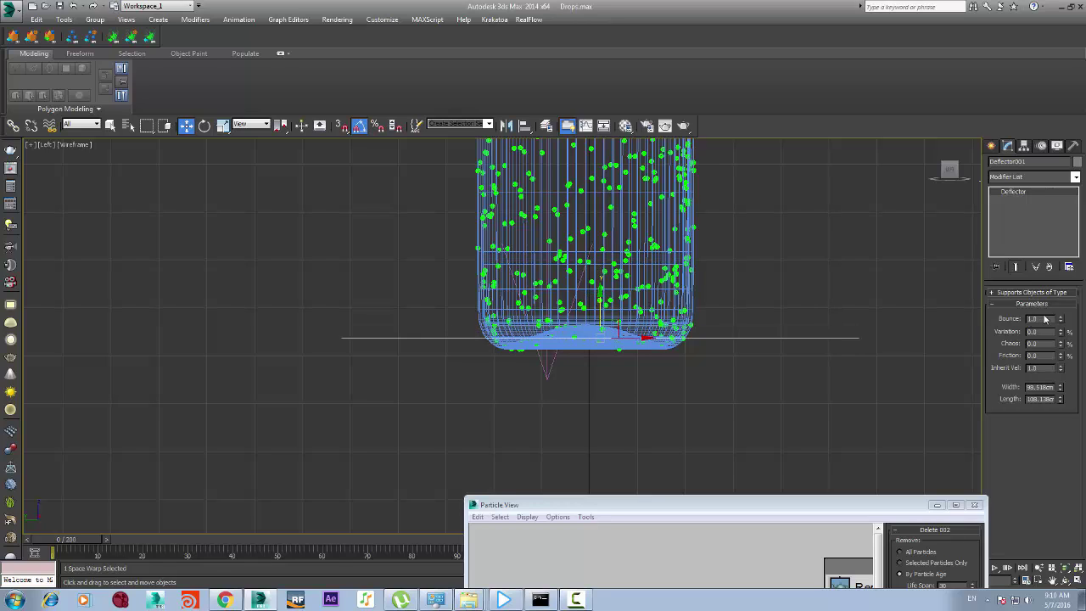
left_click_drag(1061, 321, 1062, 349)
Set the Speed of Speed By Surface 001 in Event 001 to 20 cm
double_click(813, 500)
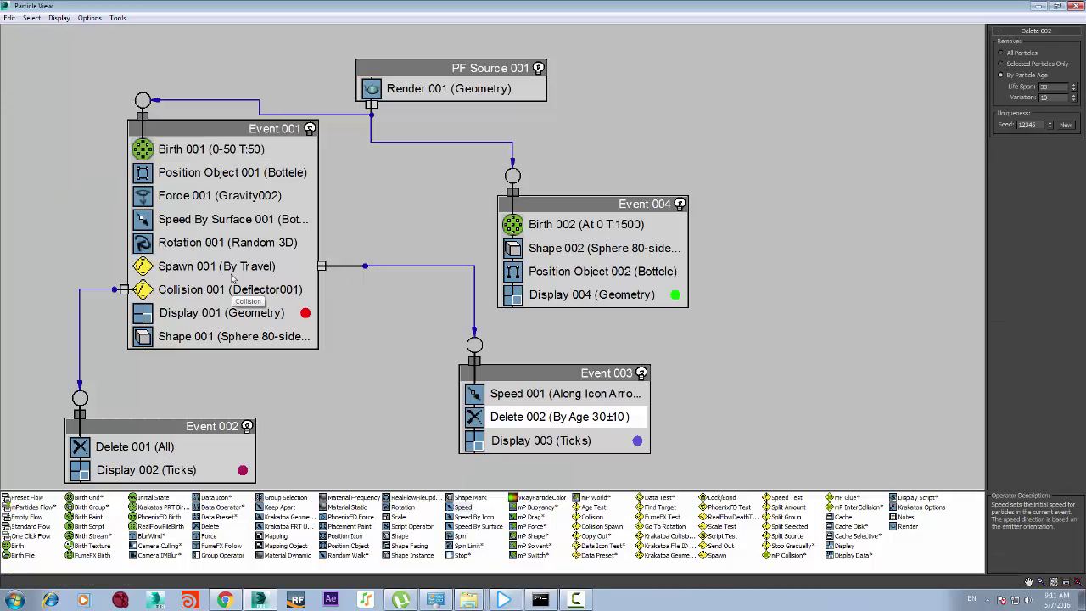
left_click(214, 199)
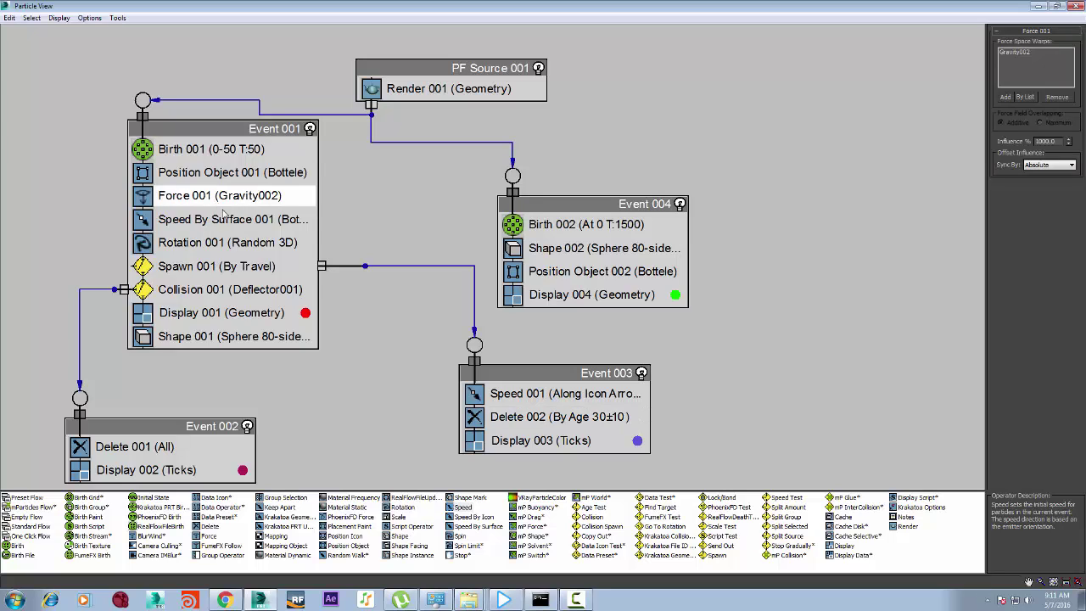
left_click(225, 221)
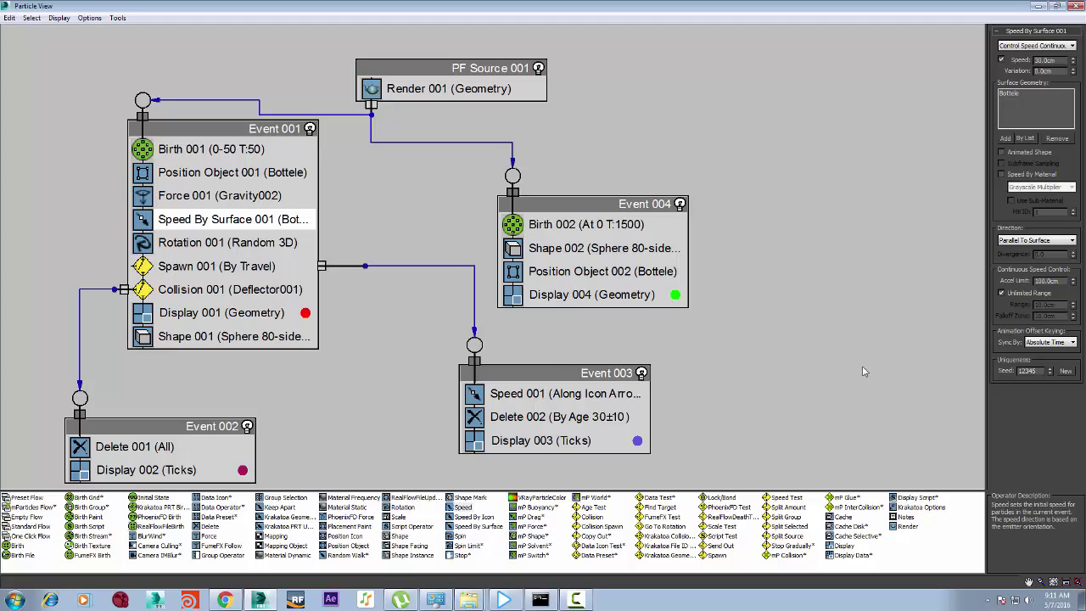
type("20")
key("Return")
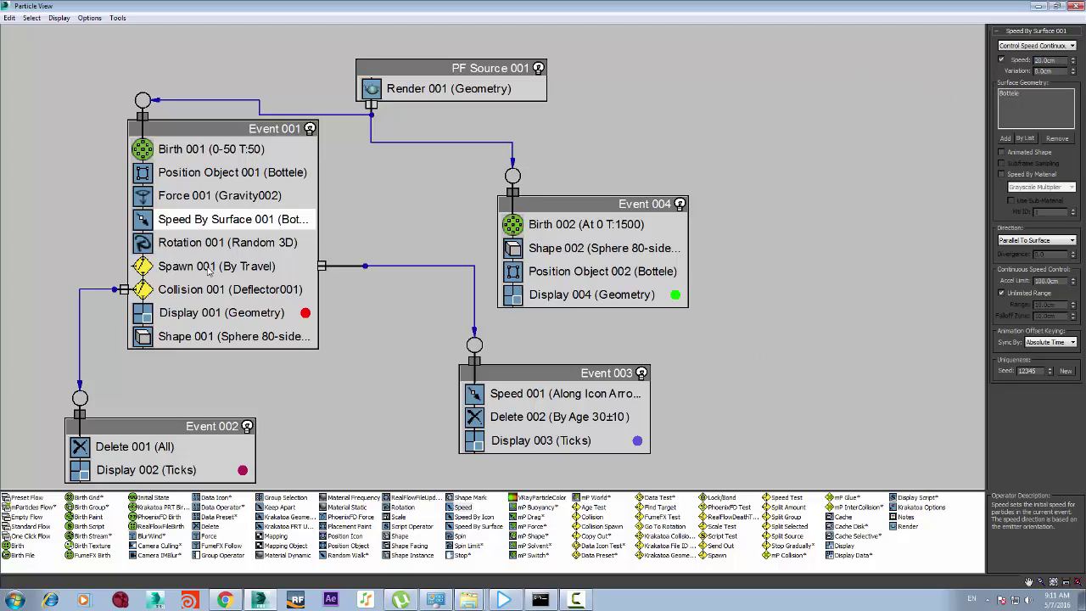
Review the Rotation 001, Spawn 001 and Collision 001 settings in Event 001 and Speed 001 in Event 003
left_click(183, 243)
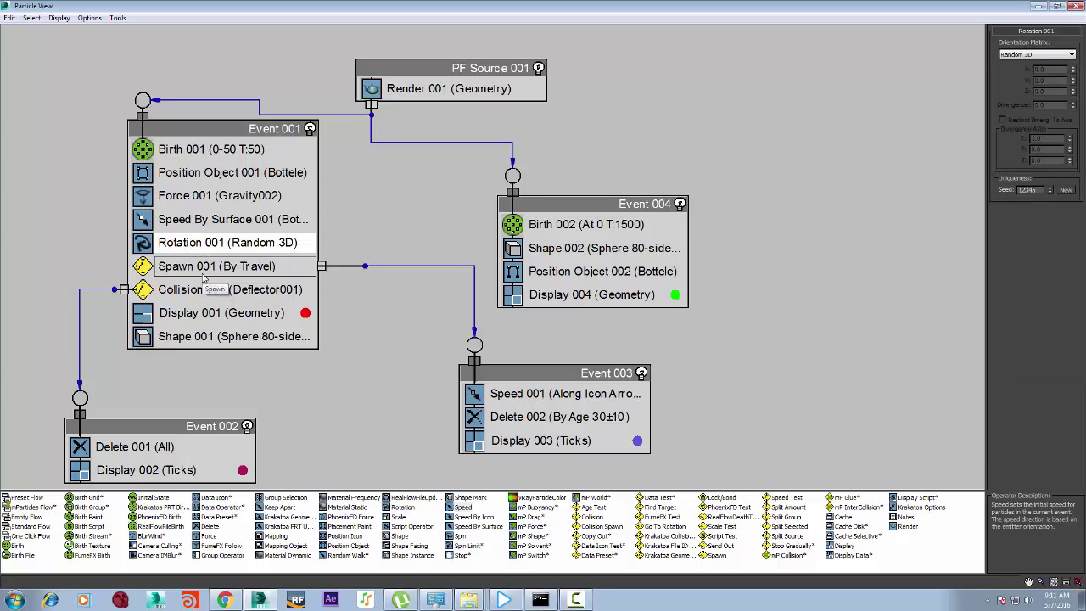
left_click(204, 271)
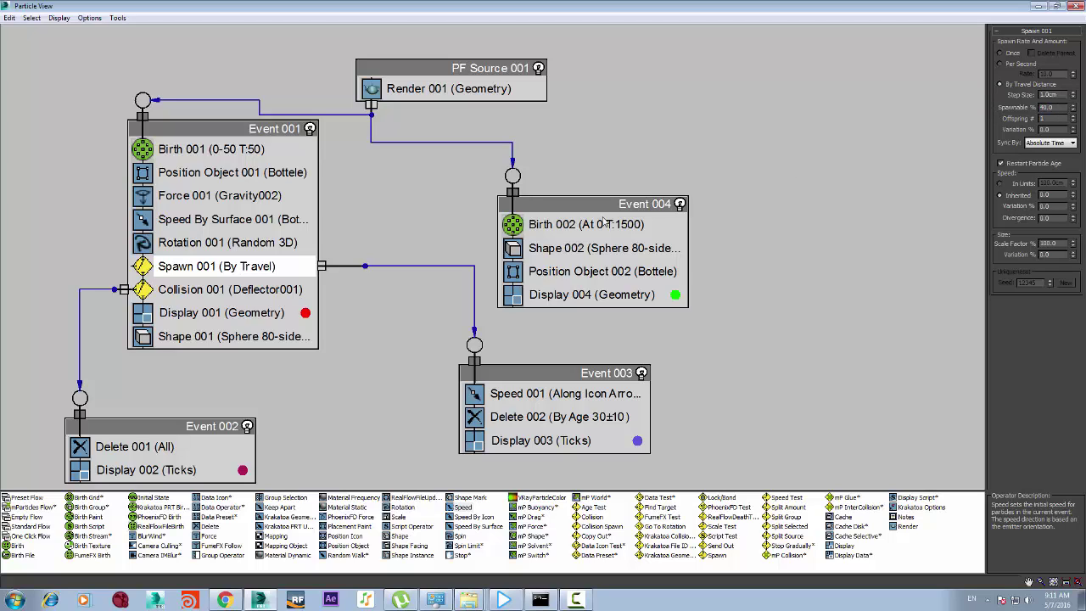
left_click(201, 288)
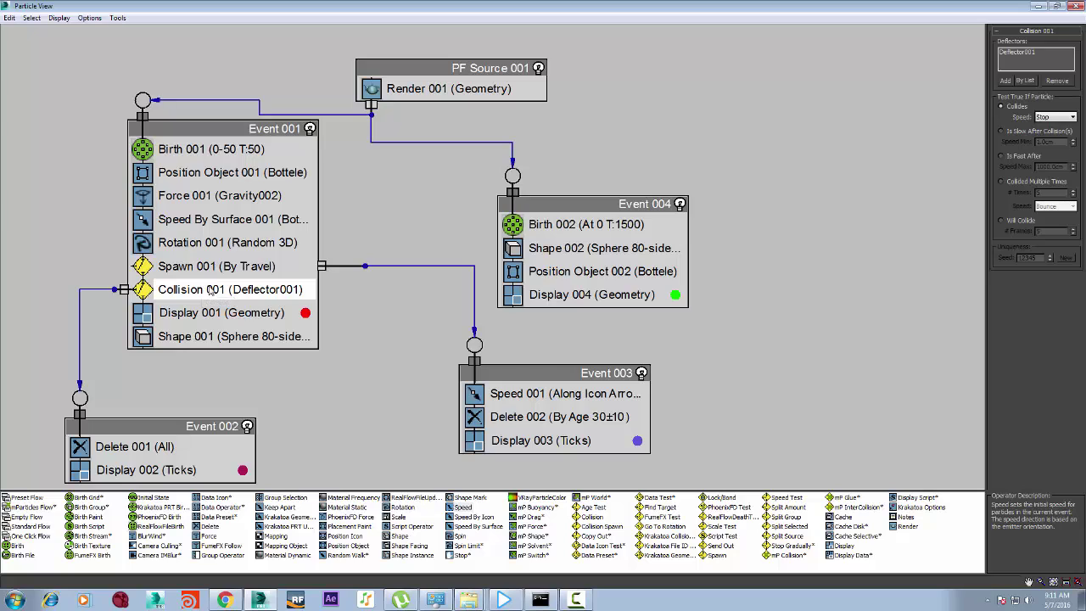
left_click(522, 396)
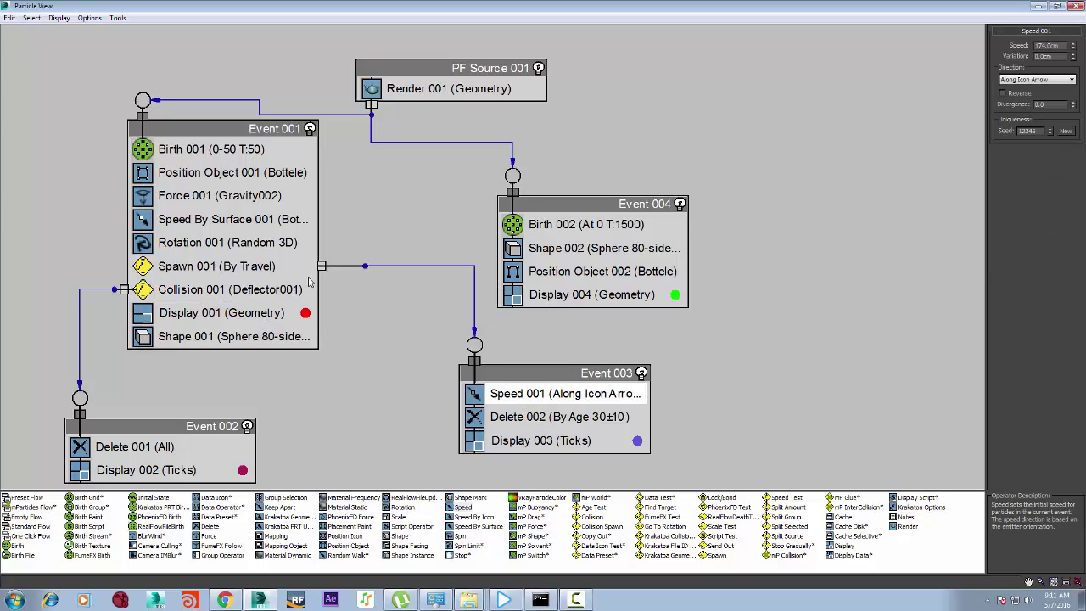
left_click(233, 267)
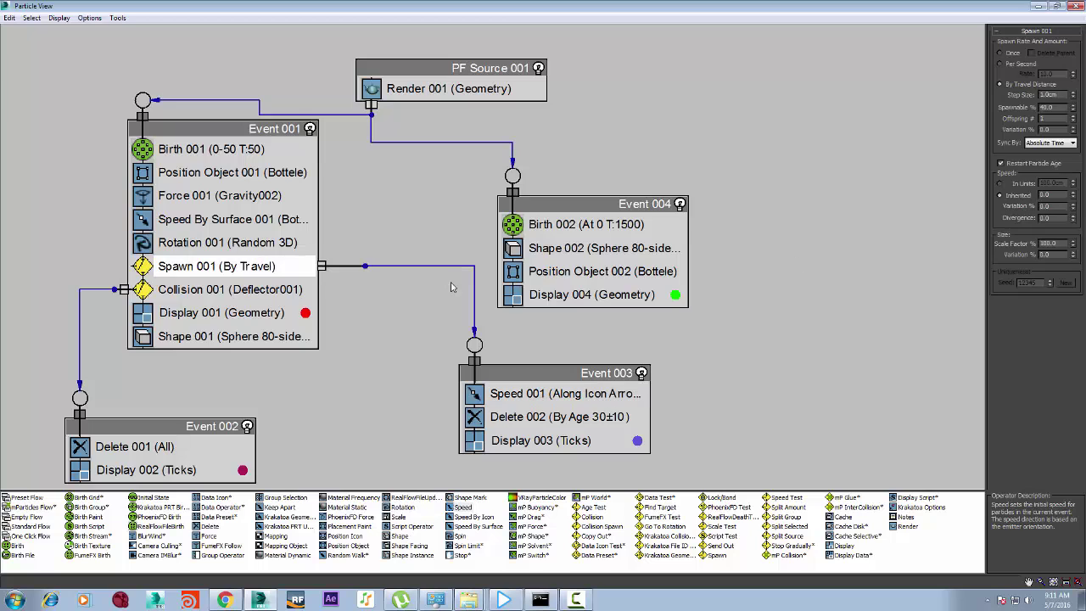
Reduce the Speed value of Speed 001 in Event 003 and clear Particle View away from the bottle
left_click(602, 395)
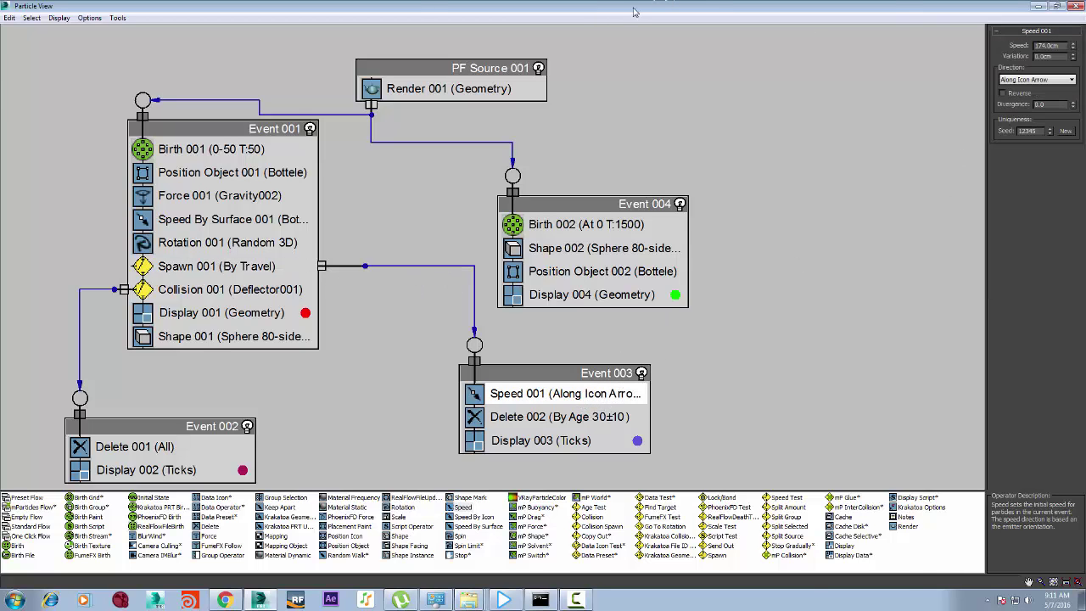
left_click_drag(633, 11, 146, 250)
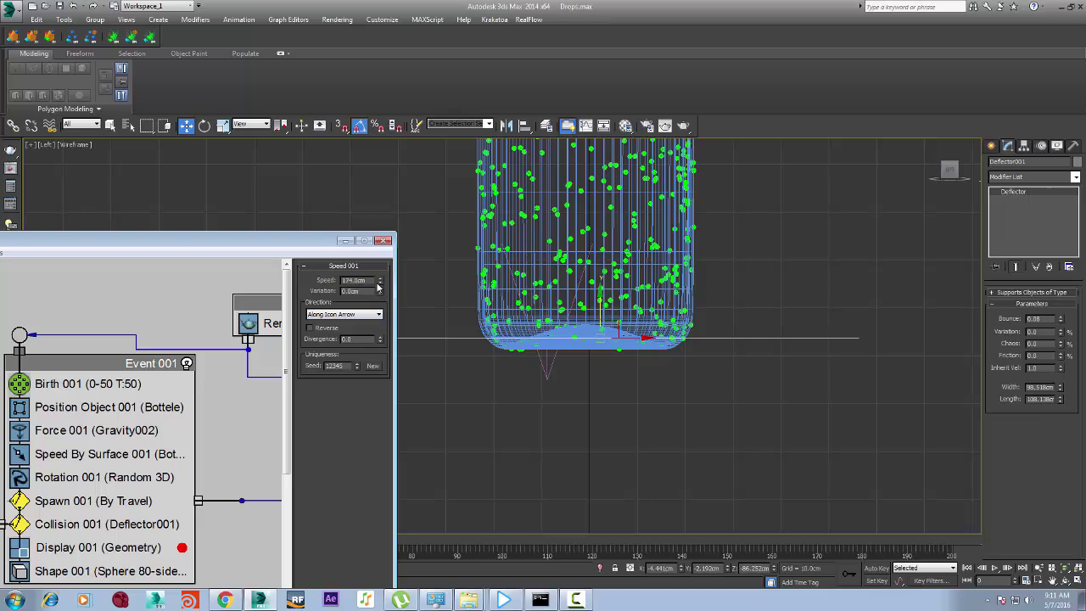
left_click_drag(379, 284, 387, 336)
left_click_drag(237, 243, 447, 587)
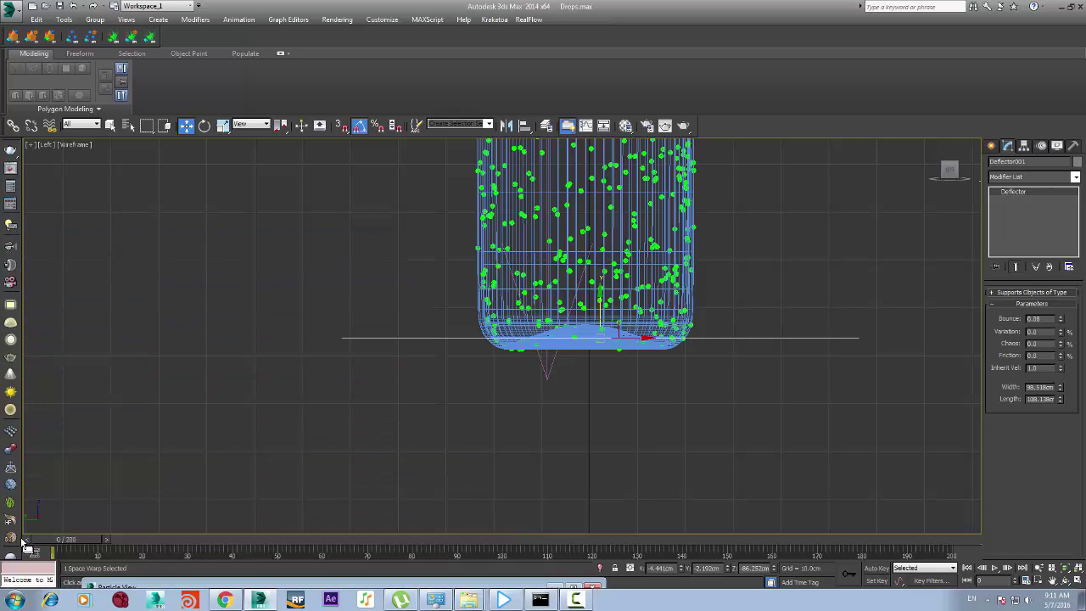
Scrub the animation to frame 92 and check the trail particles beneath the bottle's base
left_click_drag(47, 539, 448, 568)
key("w")
left_click(547, 408)
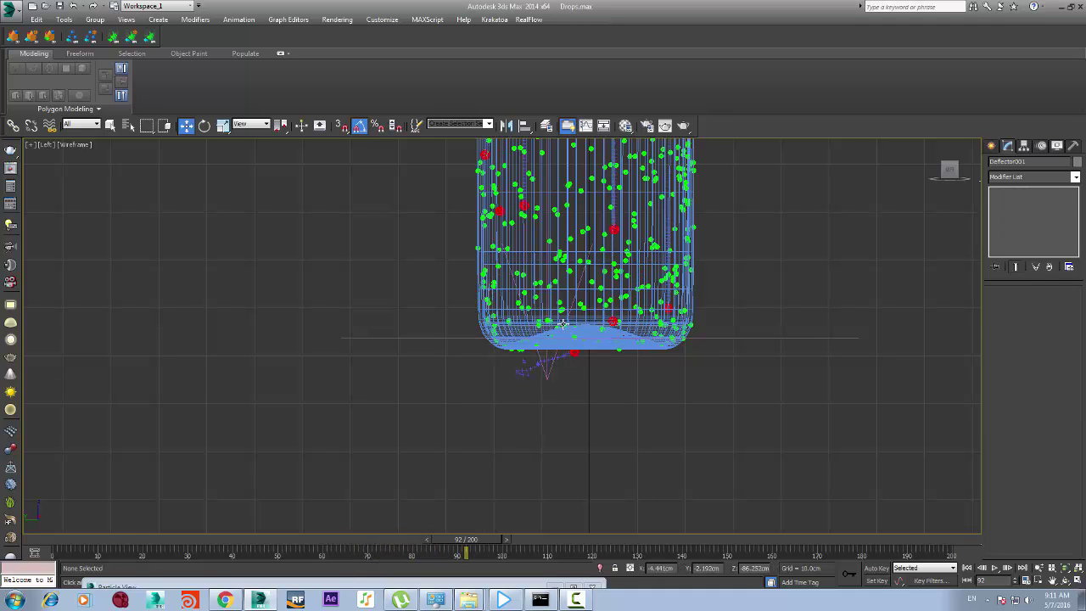
scroll(562, 323, "up", 5)
scroll(603, 460, "down", 6)
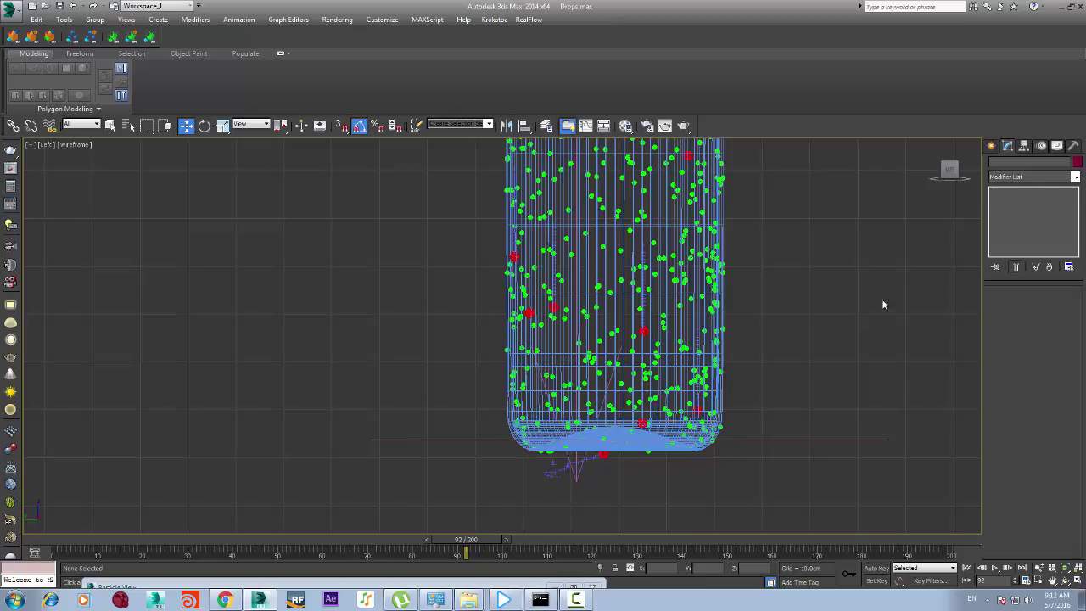
Examine the bottle's base and its trail particles in a shaded perspective view, and select the deflector plane
key("p")
scroll(594, 505, "up", 3)
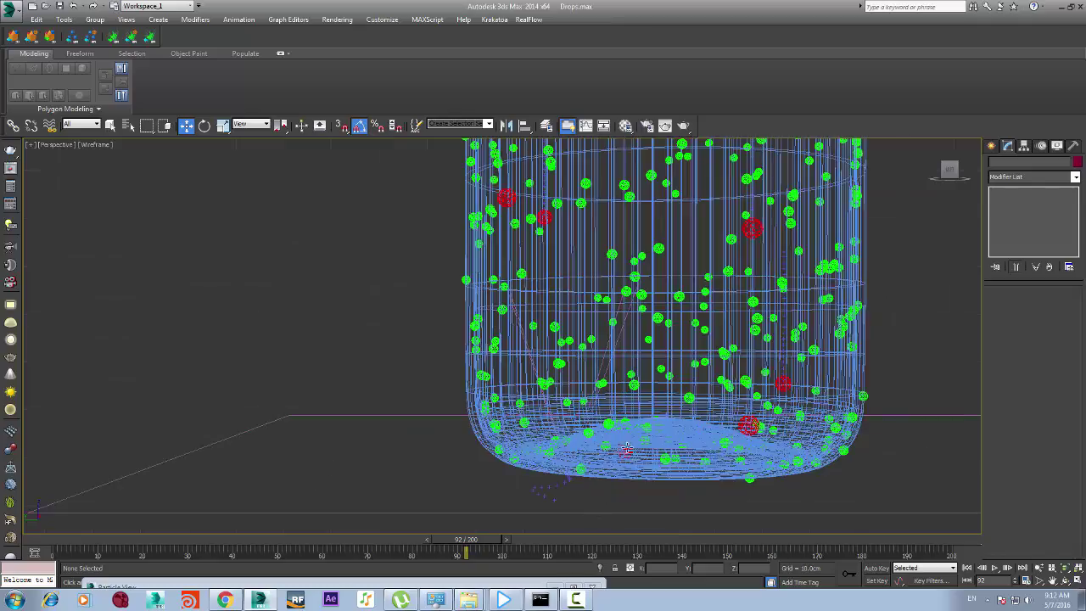
left_click(629, 440)
left_click_drag(950, 173, 909, 168)
middle_click_drag(908, 167, 707, 472, "alt")
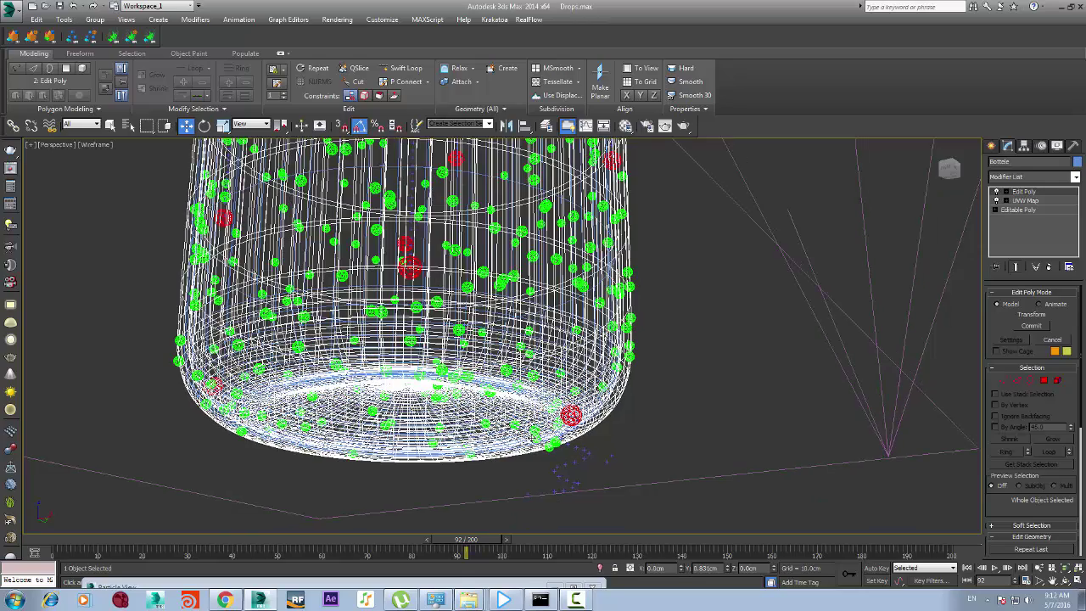
key("F3")
left_click_drag(949, 169, 853, 208)
scroll(840, 216, "down", 4)
left_click(848, 311)
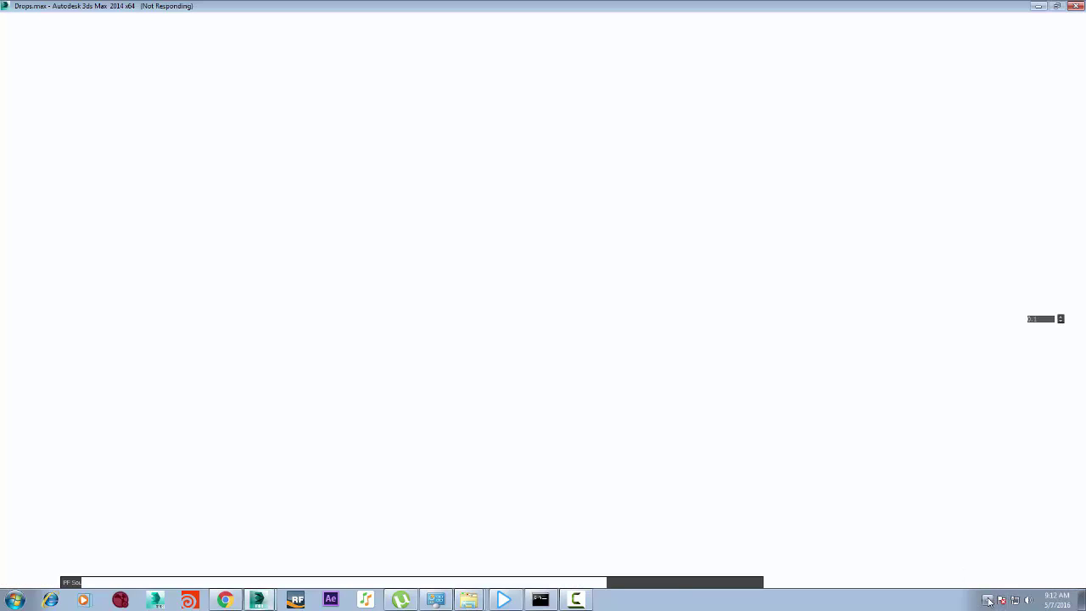
left_click(987, 598)
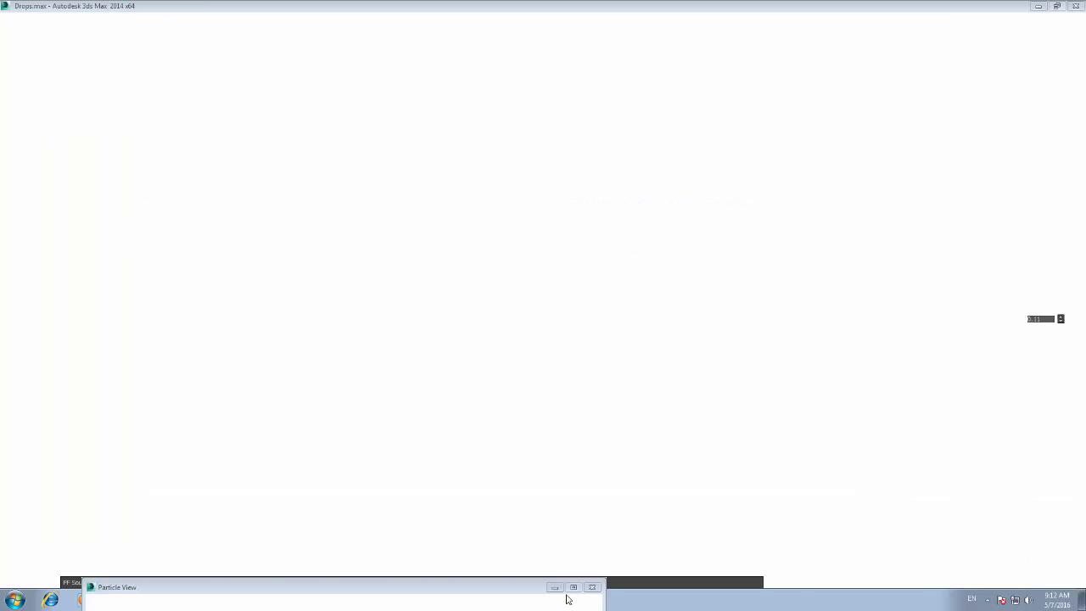
left_click(794, 481)
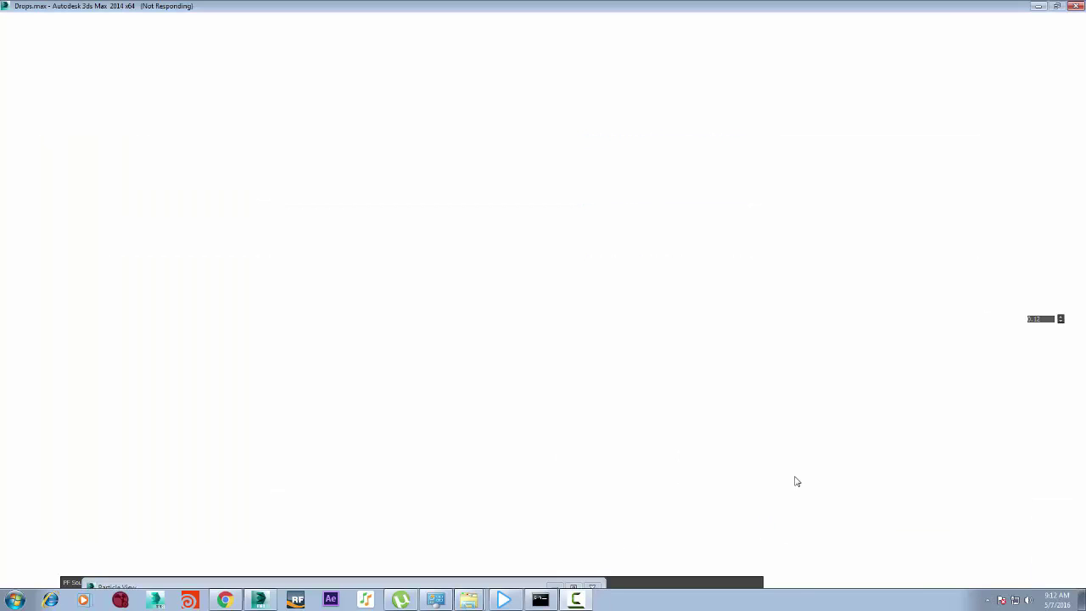
left_click(571, 602)
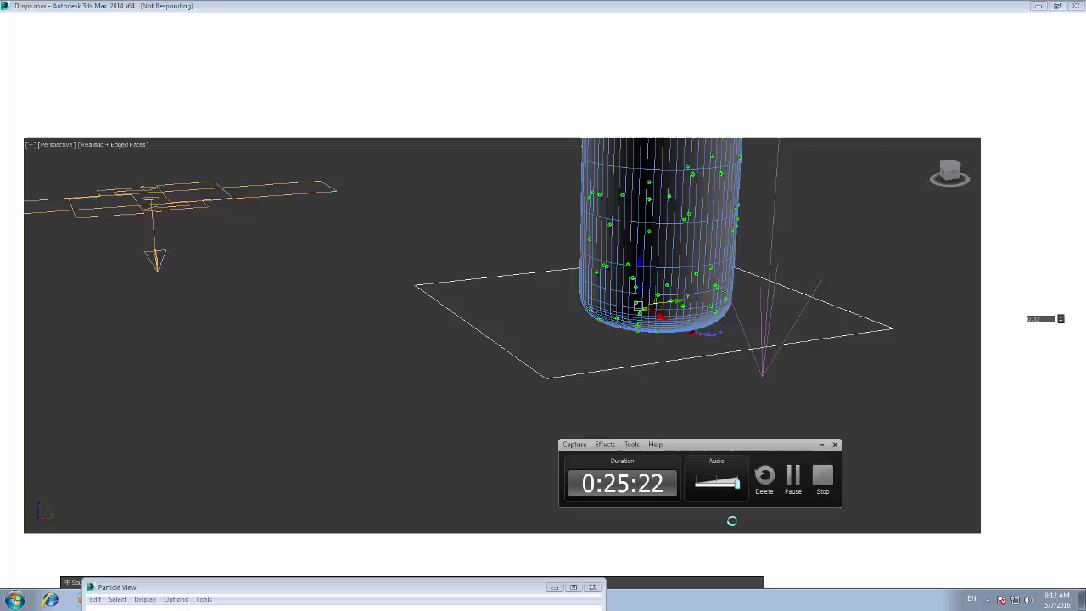
left_click(787, 480)
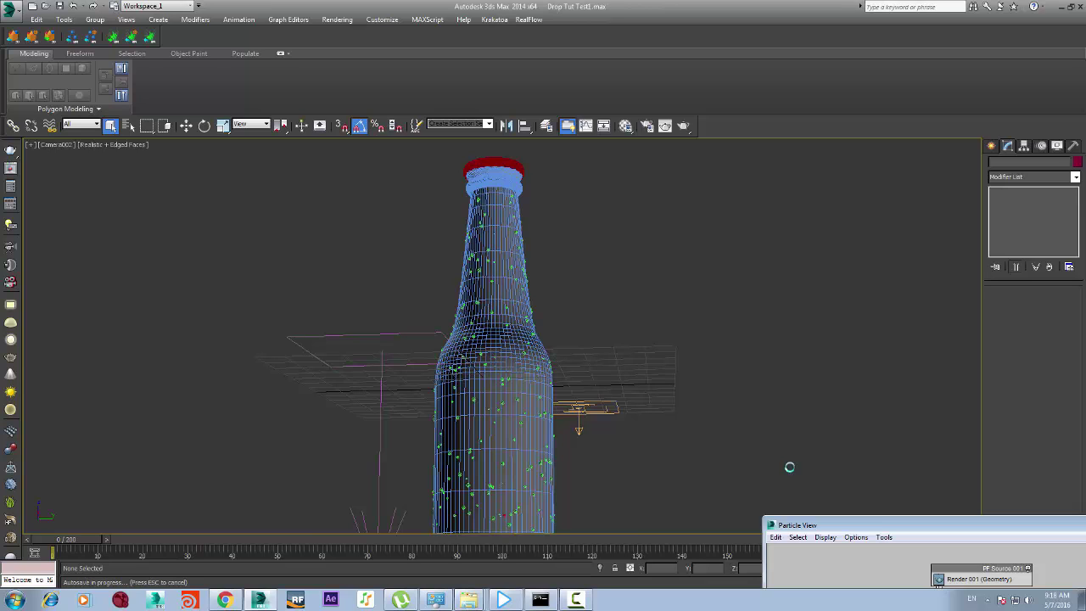
Place Particle View beside the bottle, move Event 003 lower in the flow diagram, and select Spawn 001
left_click_drag(863, 519, 708, 236)
double_click(882, 243)
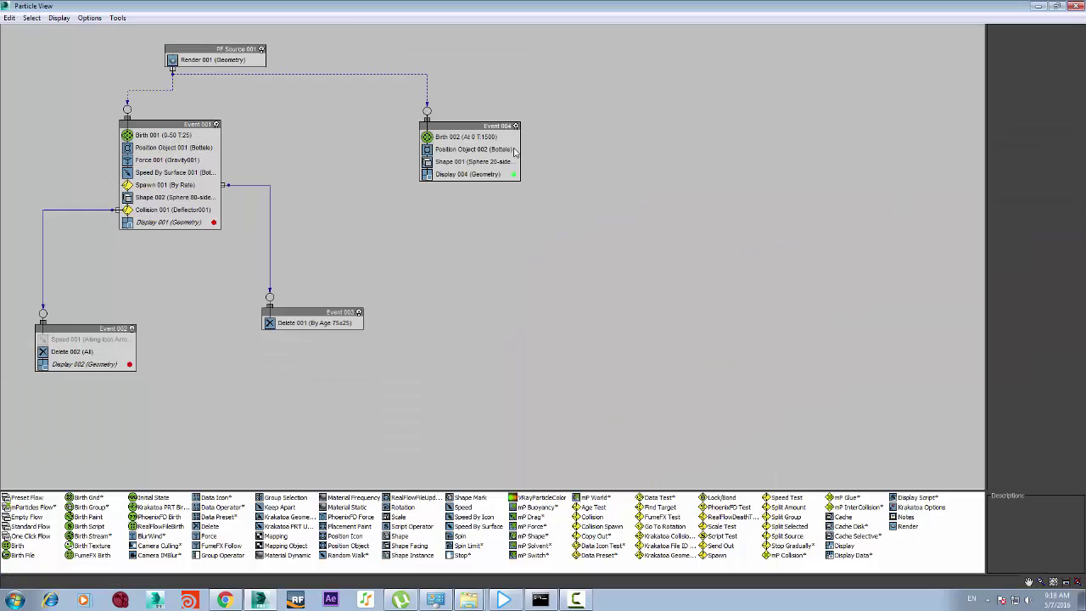
left_click_drag(418, 5, 814, 144)
left_click_drag(879, 465, 872, 441)
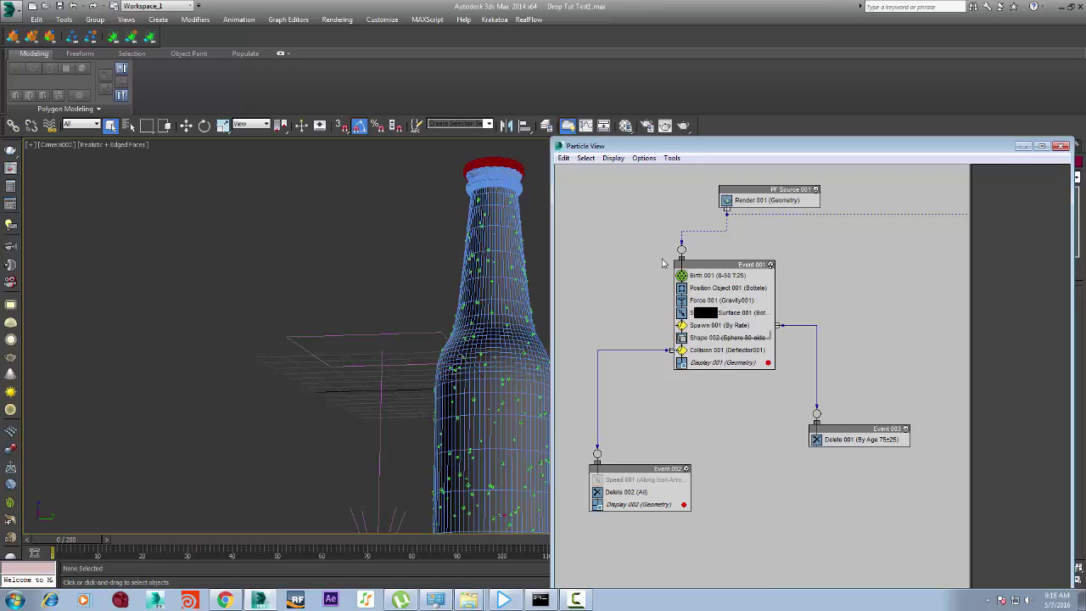
left_click_drag(867, 431, 883, 455)
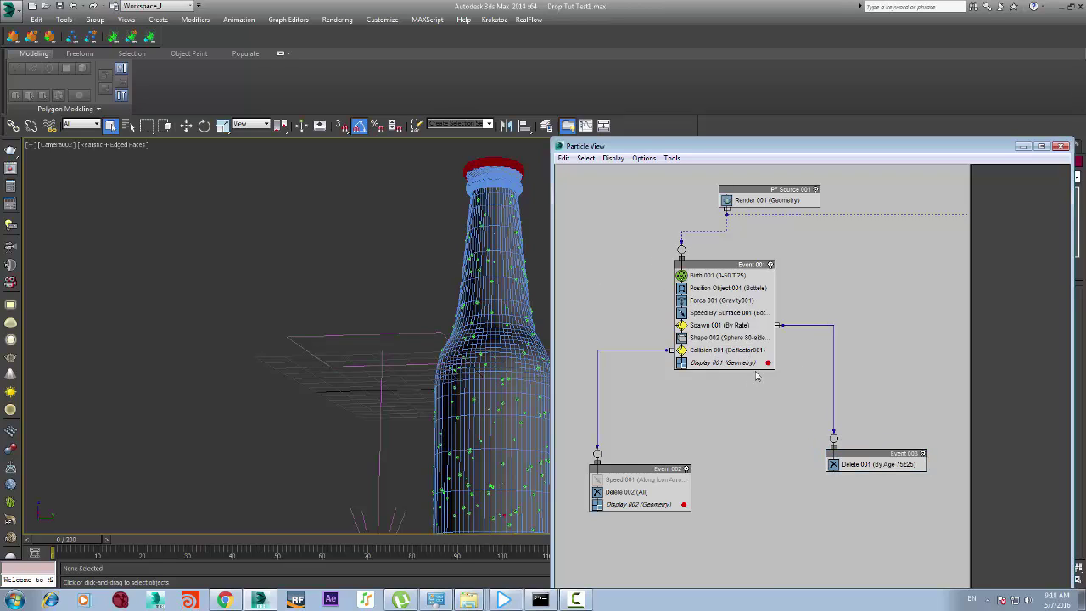
left_click(747, 326)
Scrub the animation to frame 51 and examine the droplets on the bottle's neck up close in perspective
left_click_drag(836, 159, 956, 241)
left_click_drag(69, 541, 327, 545)
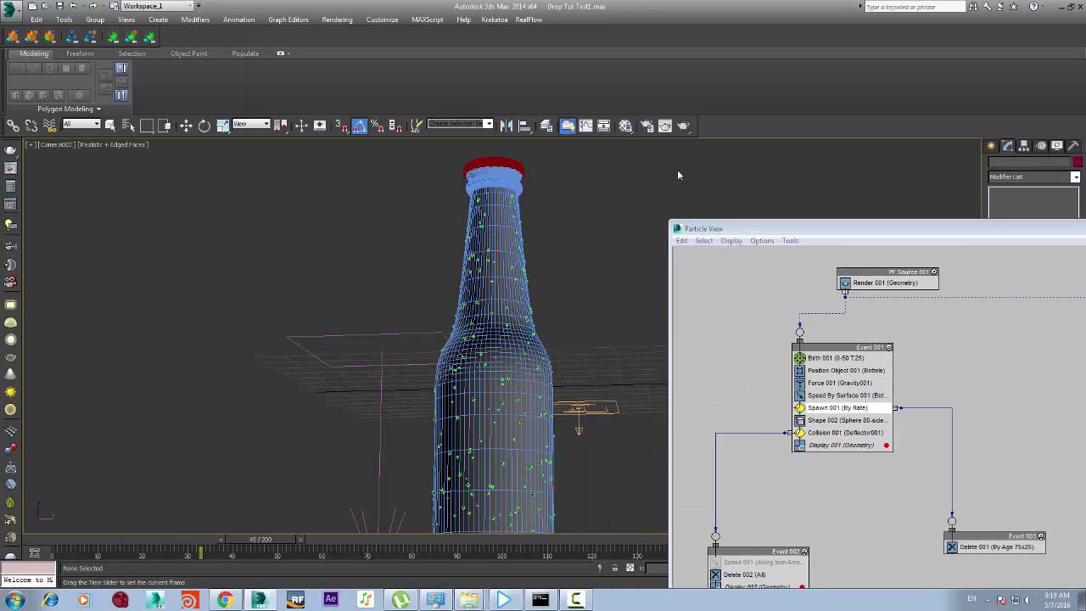
key("q")
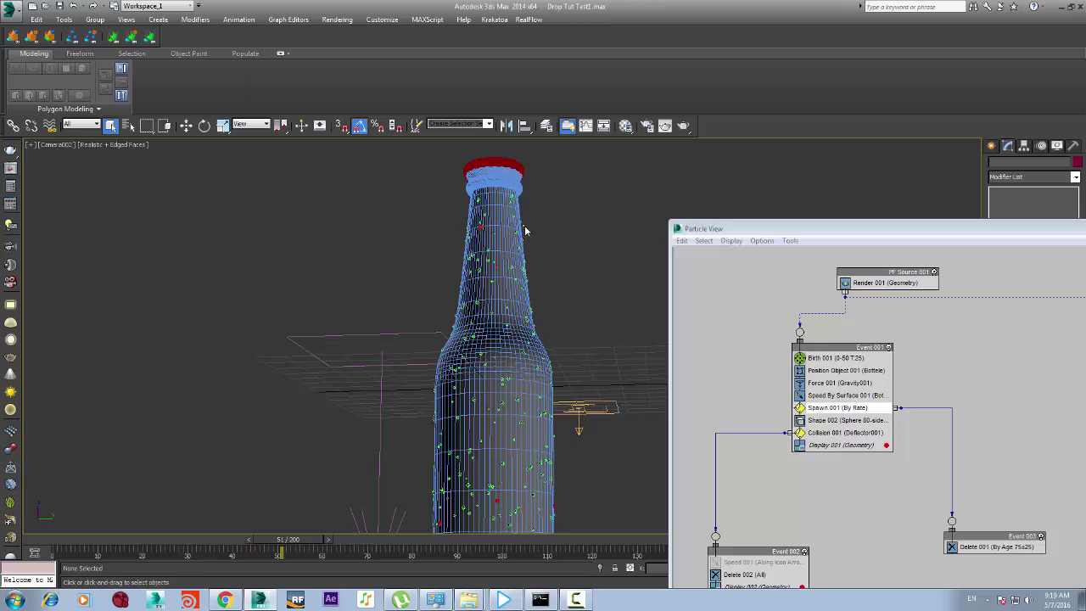
left_click(489, 259)
key("p")
scroll(489, 258, "up", 3)
scroll(489, 258, "down", 1)
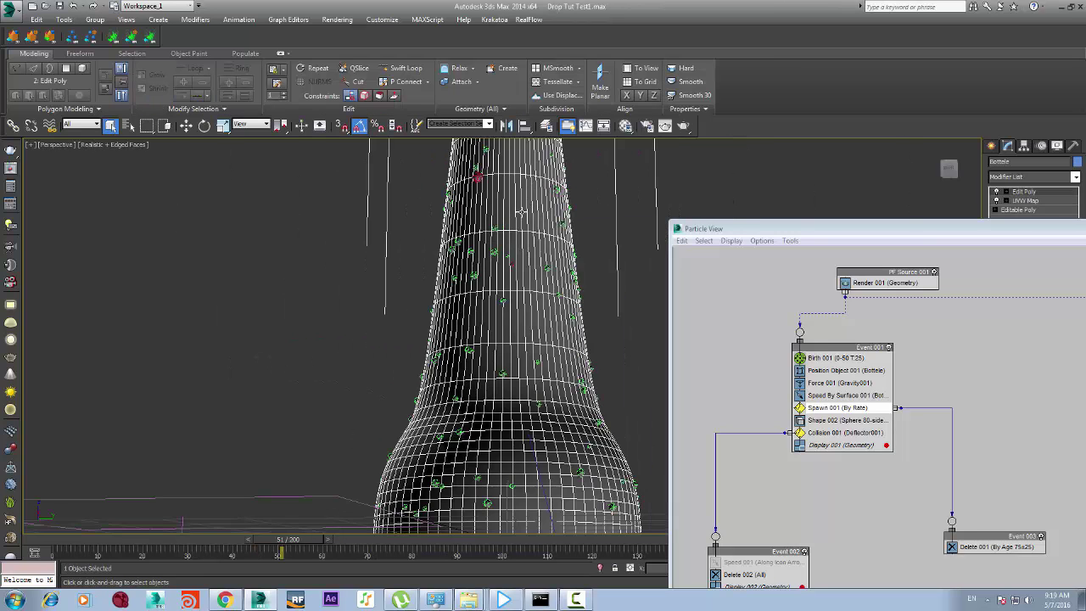
scroll(521, 211, "up", 3)
scroll(509, 276, "down", 2)
scroll(453, 196, "up", 2)
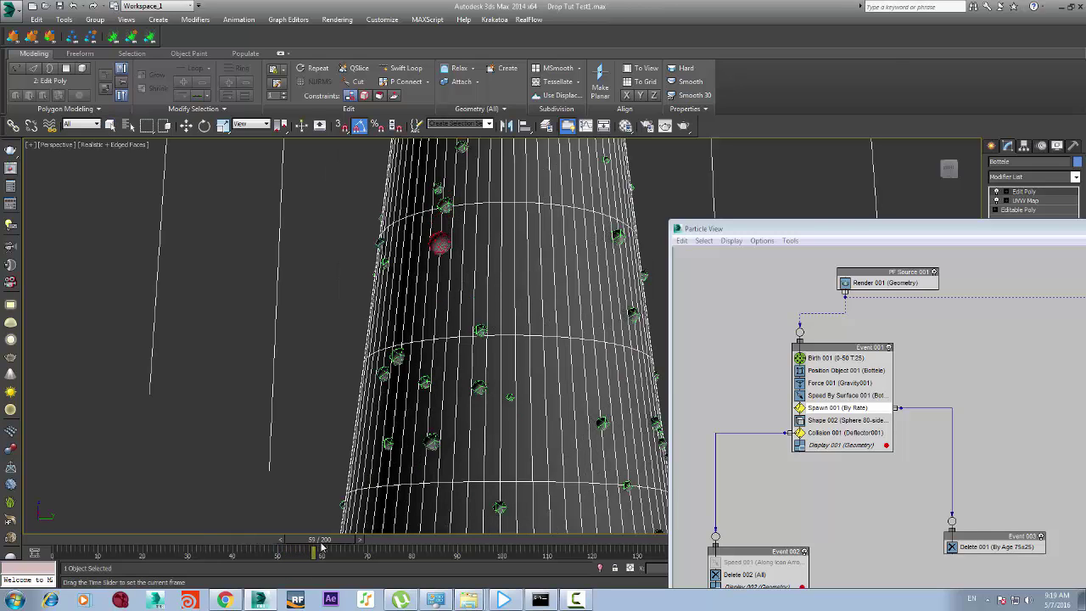
Enlarge Particle View to the full screen and move Event 003 farther from Event 002 in the flow diagram
double_click(816, 228)
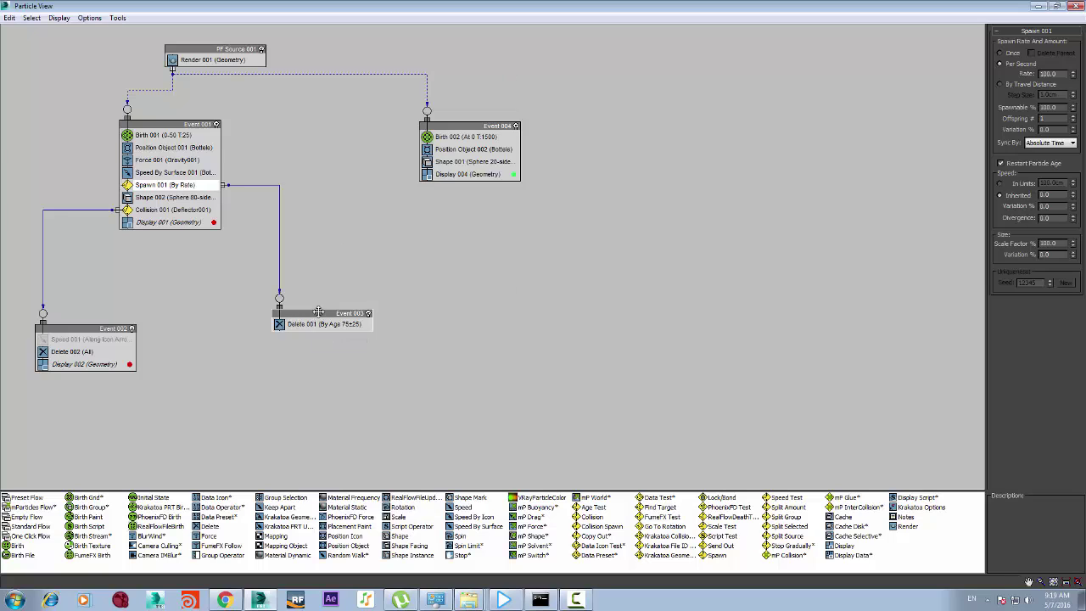
left_click_drag(316, 318, 354, 328)
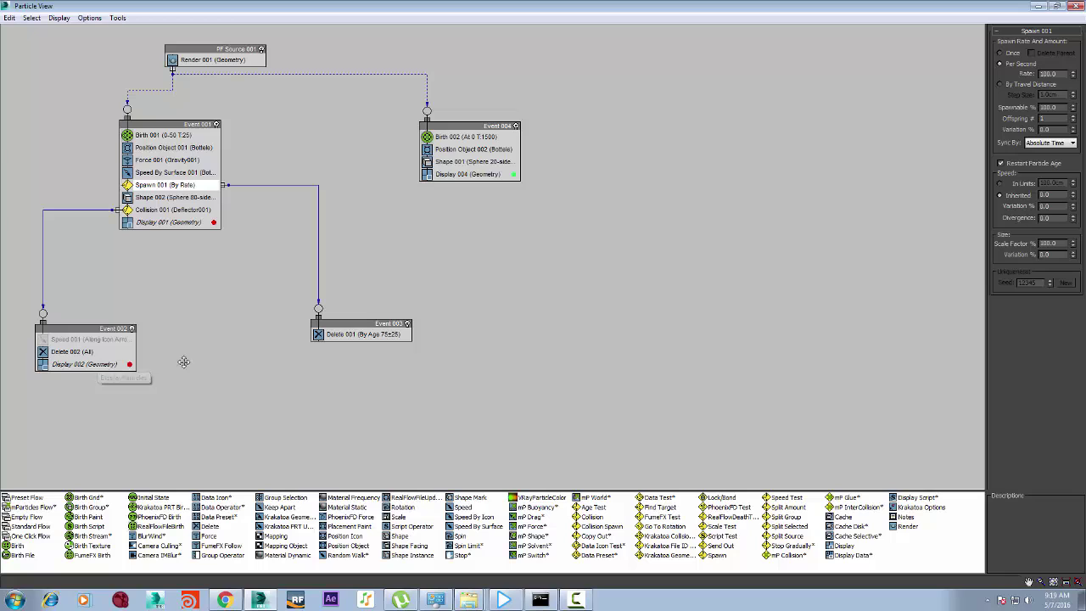
left_click(71, 365, "shift")
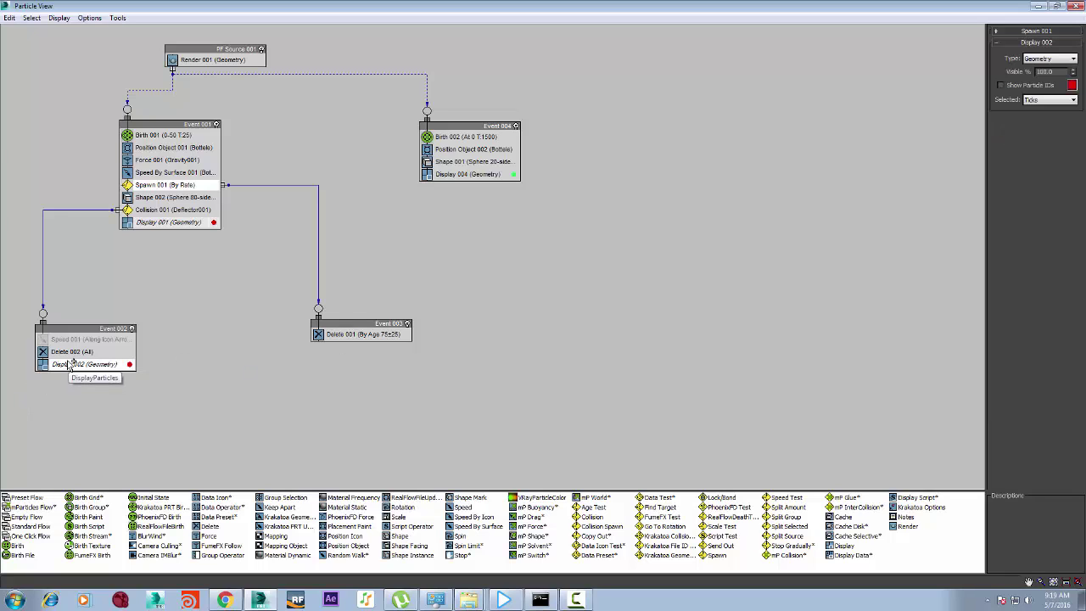
mouse_move(70, 365)
left_mouse_down("shift")
mouse_move(171, 347)
mouse_move(182, 359)
mouse_move(121, 365)
left_mouse_up("shift")
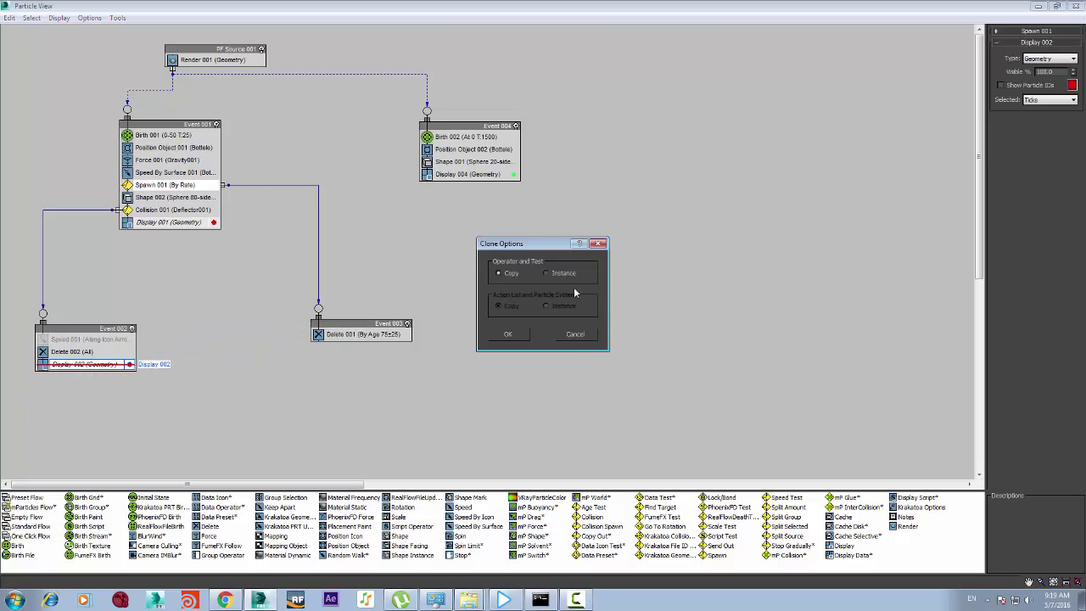
left_click(574, 336)
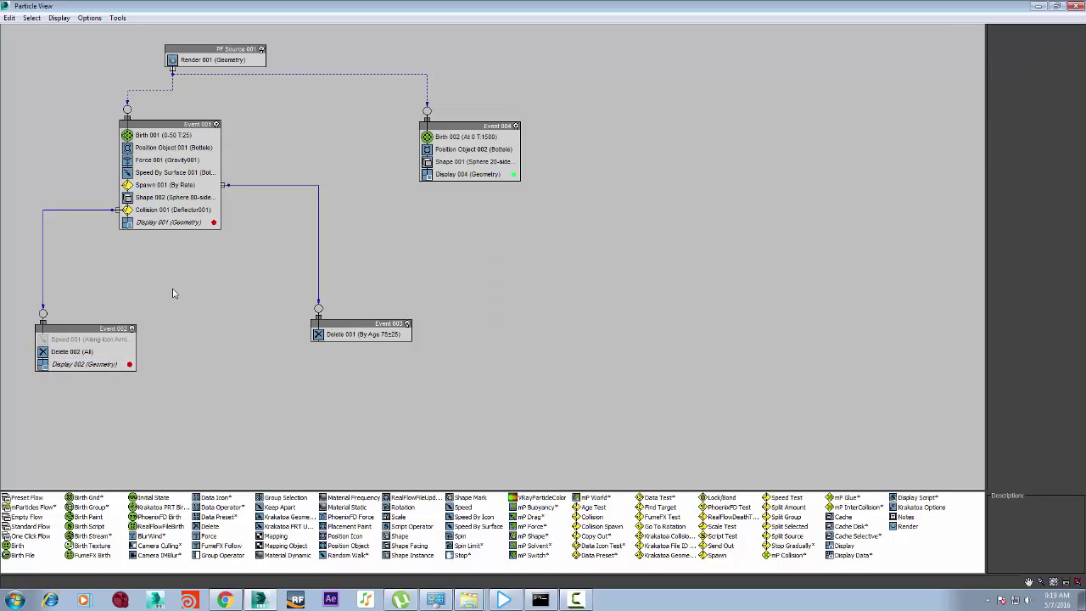
Clone Event 002's Display operator into Event 003 as a copy and set its particle colour to blue (0, 157, 230)
left_click_drag(86, 371, 374, 340)
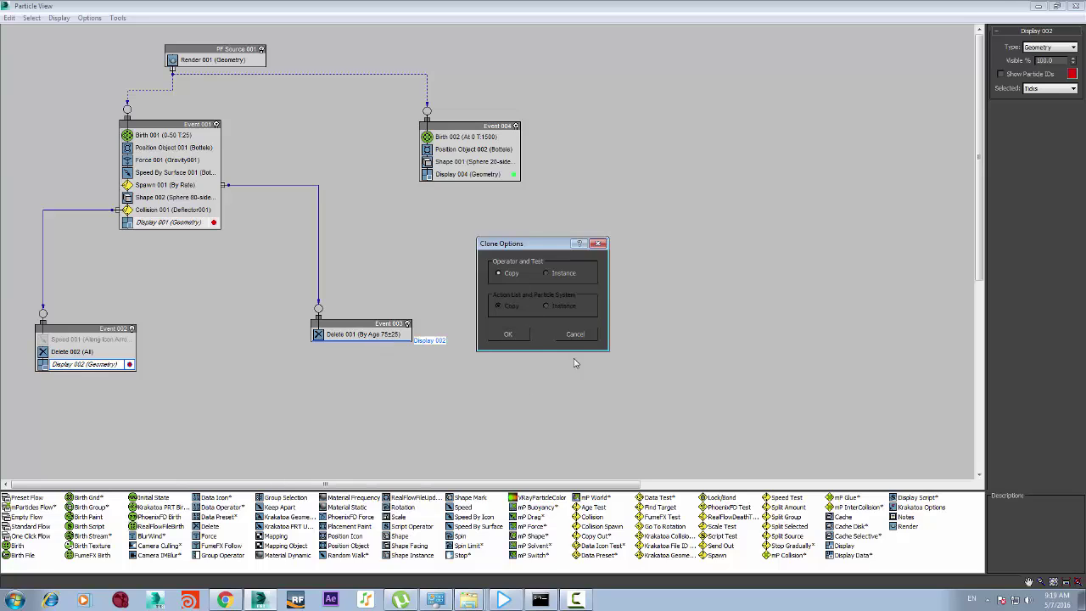
left_click(509, 334)
left_click_drag(514, 7, 874, 110)
left_click(966, 457)
left_click(1039, 174)
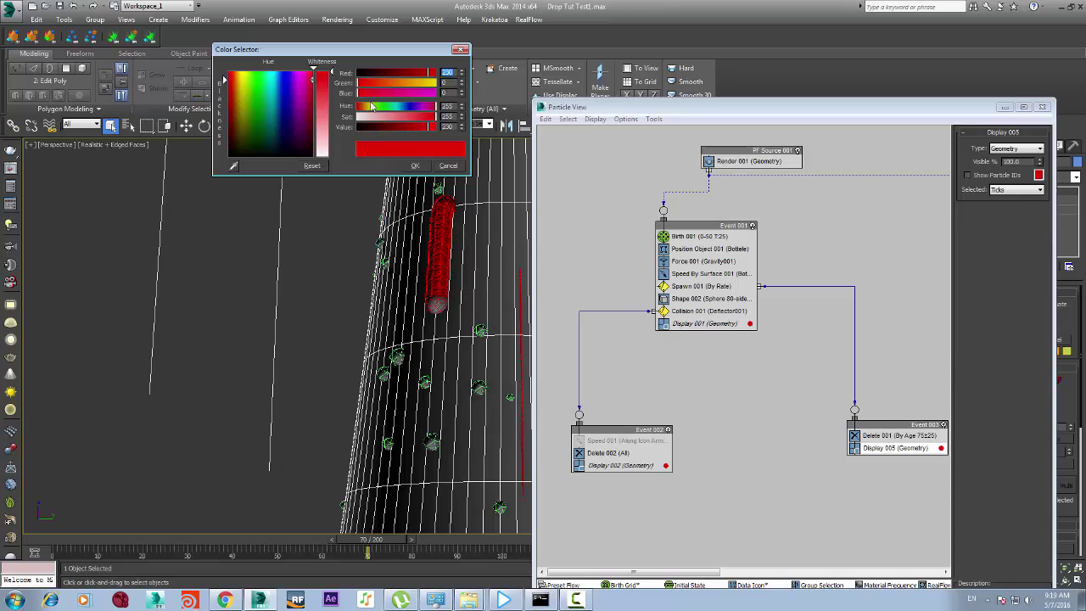
left_click_drag(371, 106, 400, 106)
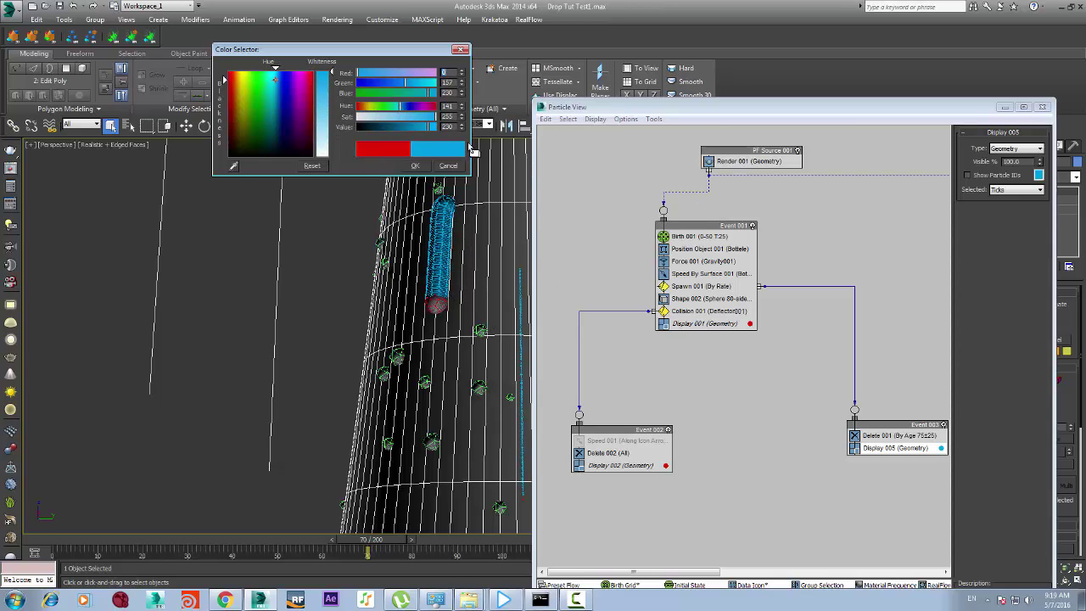
left_click(413, 167)
Place Particle View lower beside the bottle, deselect the bottle, and bring the whole bottle into the perspective view
left_click_drag(693, 100, 746, 241)
left_click_drag(950, 172, 957, 185)
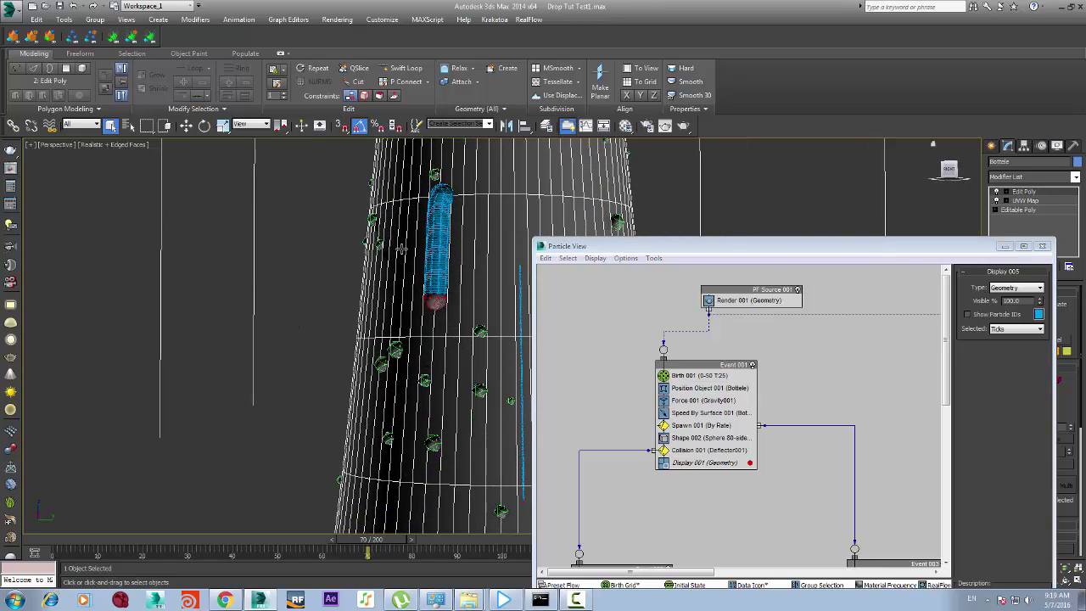
left_click(589, 212)
left_click(603, 244)
left_click(628, 208)
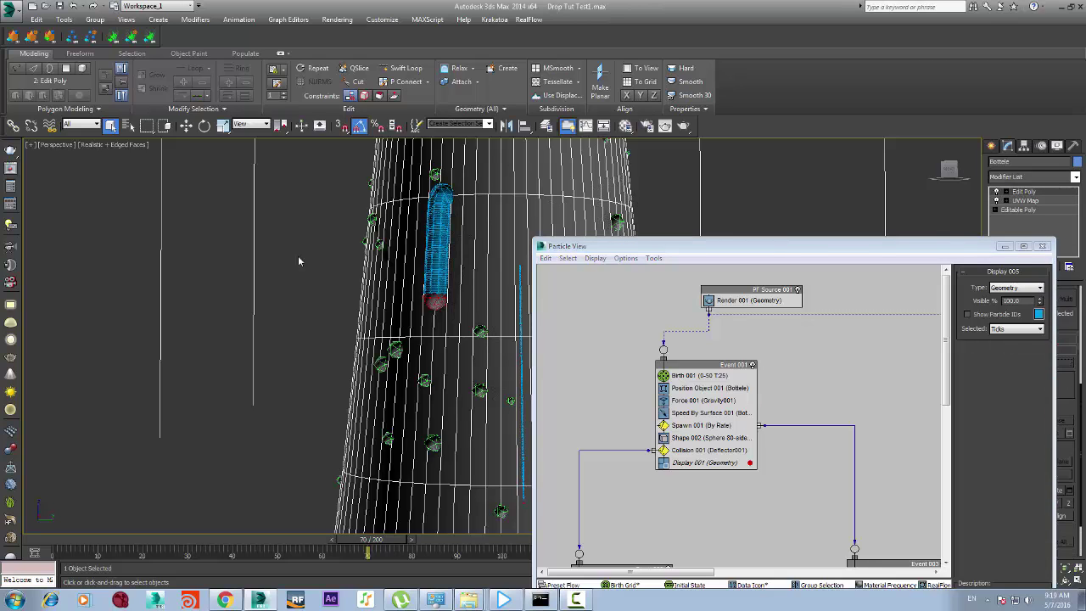
left_click(148, 290)
scroll(165, 286, "down", 5)
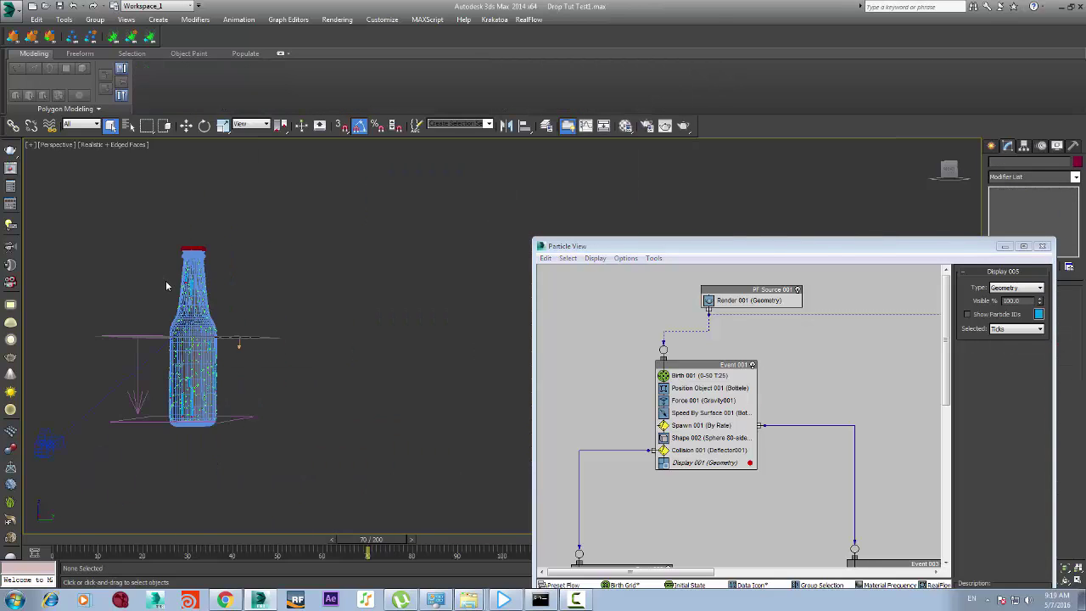
Examine the trails around the bottle from another angle, scrub to frame 31, and switch the viewport to Camera002
scroll(166, 286, "up", 3)
left_click_drag(948, 167, 819, 164)
scroll(470, 423, "down", 2)
scroll(471, 424, "down", 2)
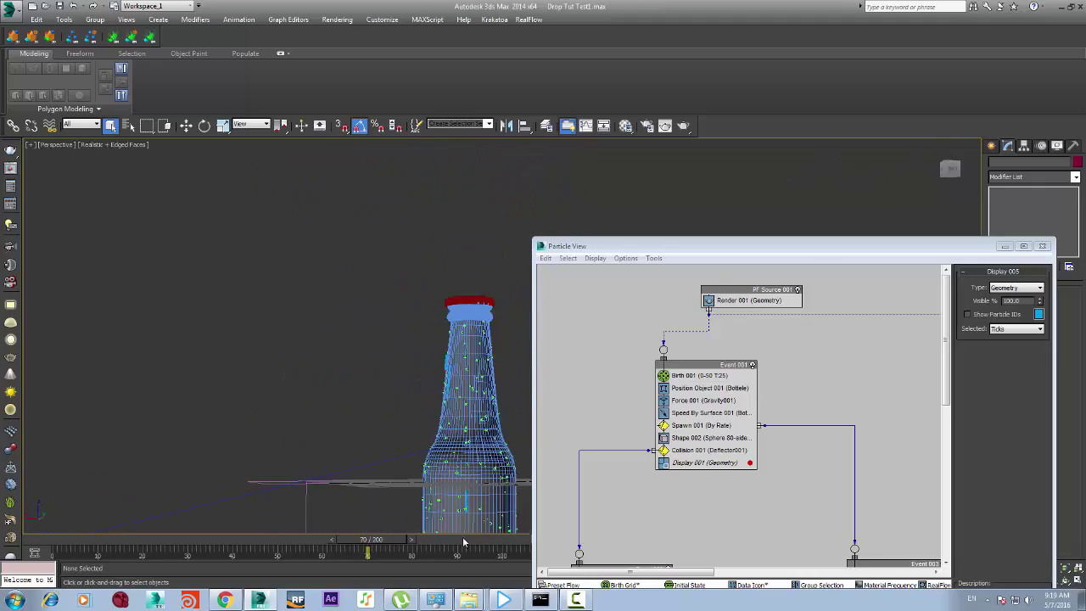
scroll(466, 522, "up", 4)
scroll(470, 509, "down", 2)
scroll(473, 467, "down", 2)
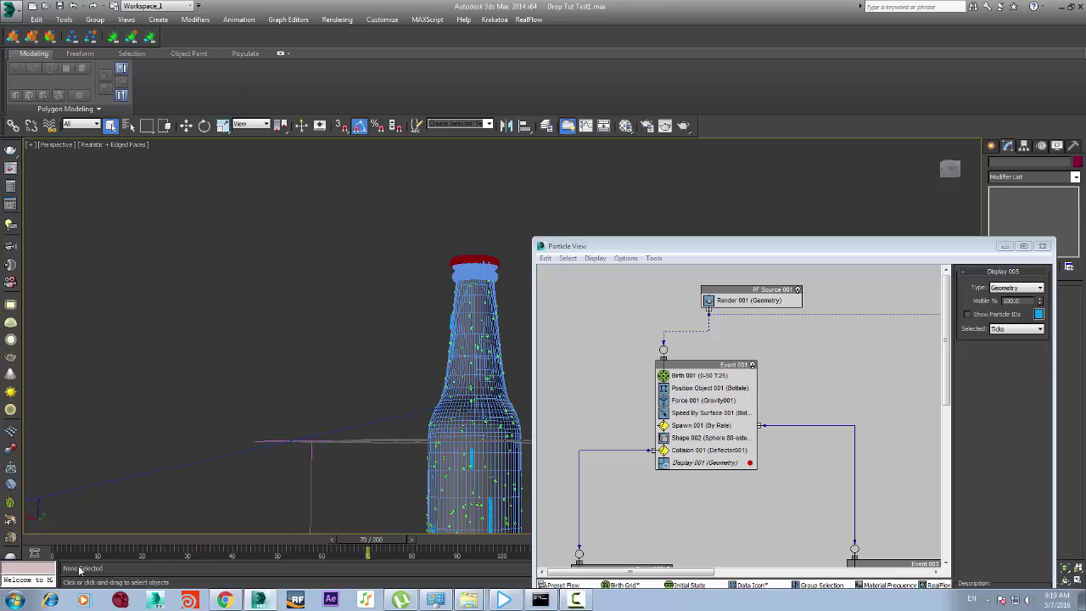
left_click_drag(53, 547, 208, 545)
key("c")
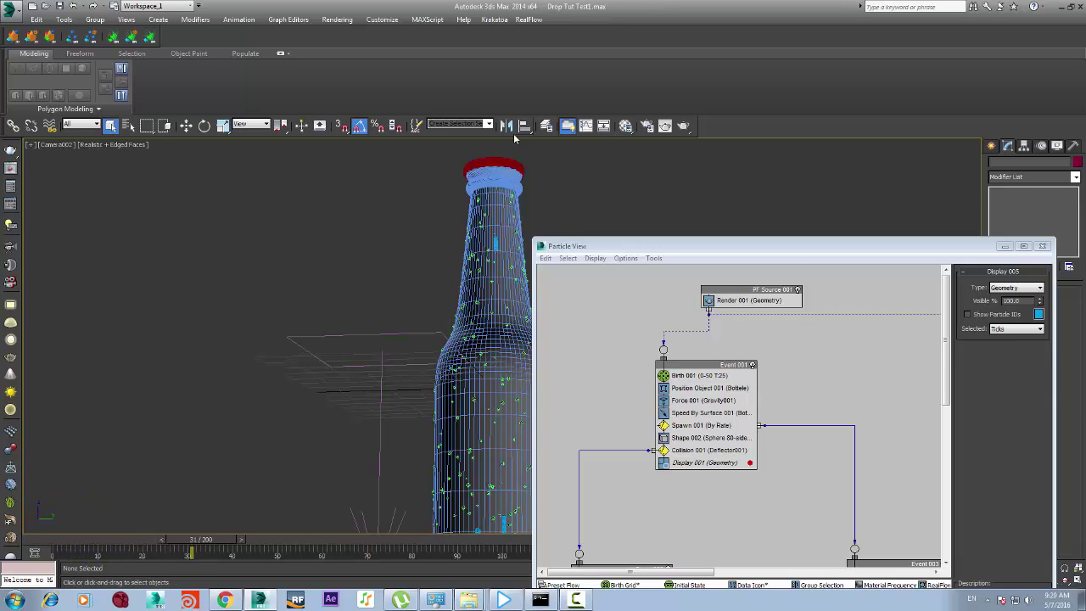
Move Particle View clear of the bottle, bring Camera002 close to the bottle's body, and scrub to frame 45 to inspect the trails
left_click_drag(638, 246, 762, 331)
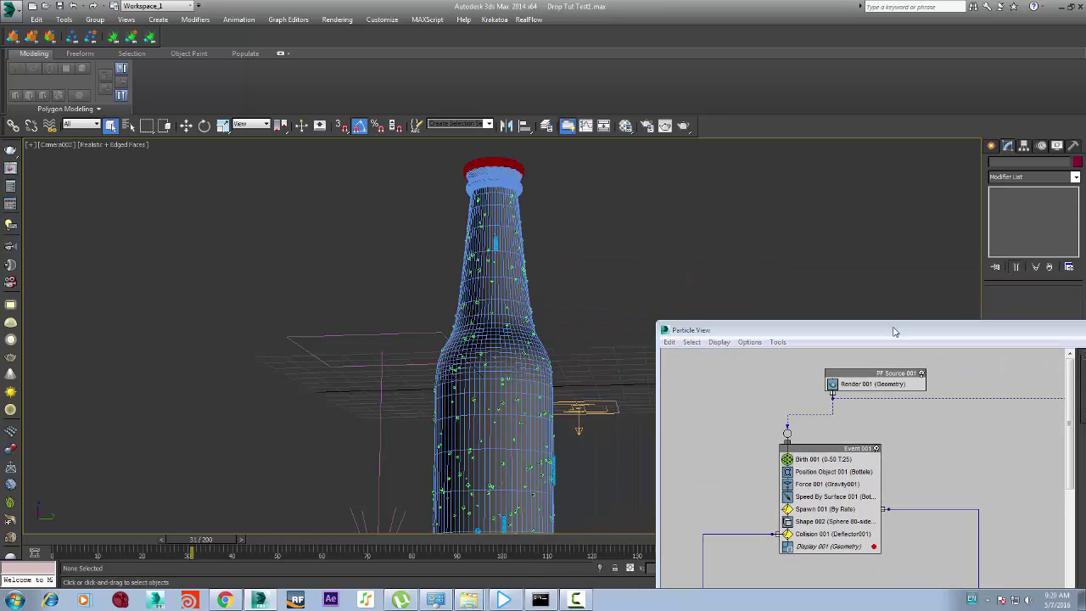
left_click_drag(893, 330, 512, 532)
left_click(1039, 569)
left_click_drag(380, 359, 448, 364)
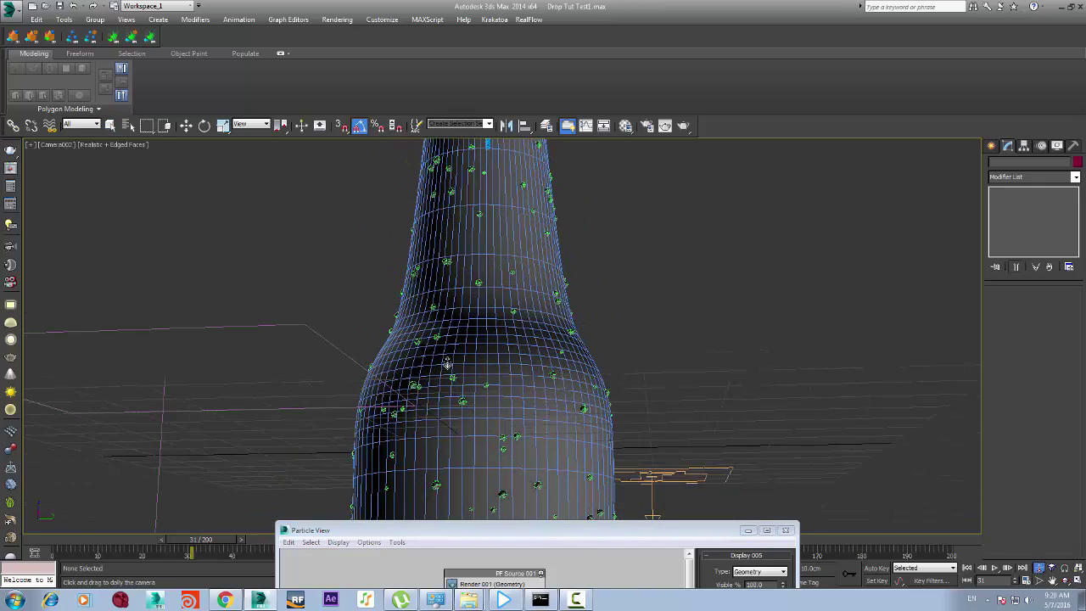
left_click(1052, 580)
left_click_drag(581, 285, 479, 28)
left_click_drag(201, 539, 255, 539)
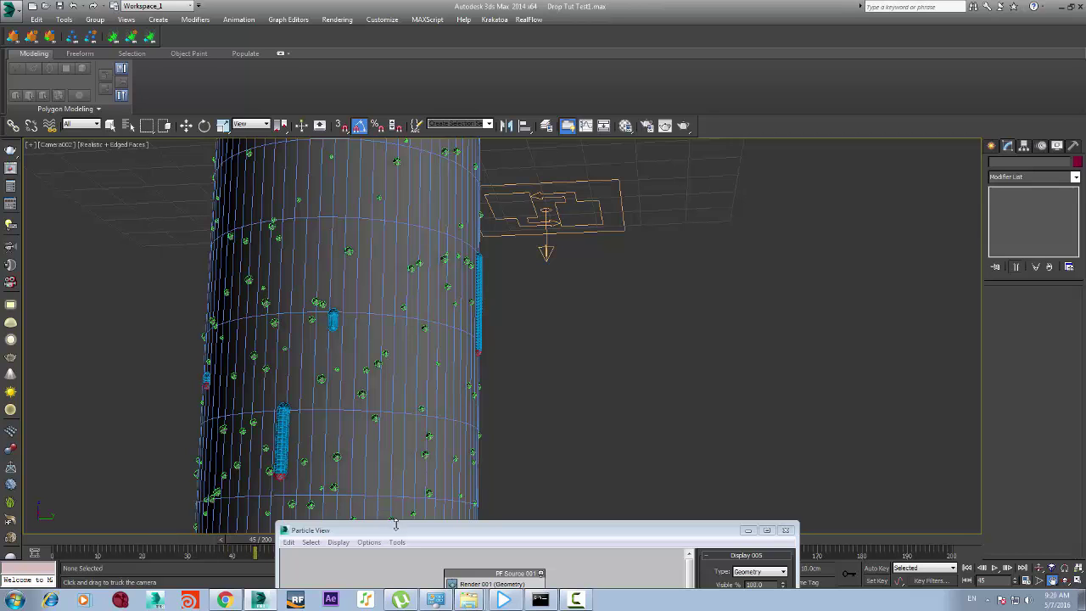
Clone Event 004's Shape operator into Event 003 above its Display operator as a copy, and select the clone
left_click_drag(388, 522, 509, 344)
left_click_drag(578, 349, 759, 152)
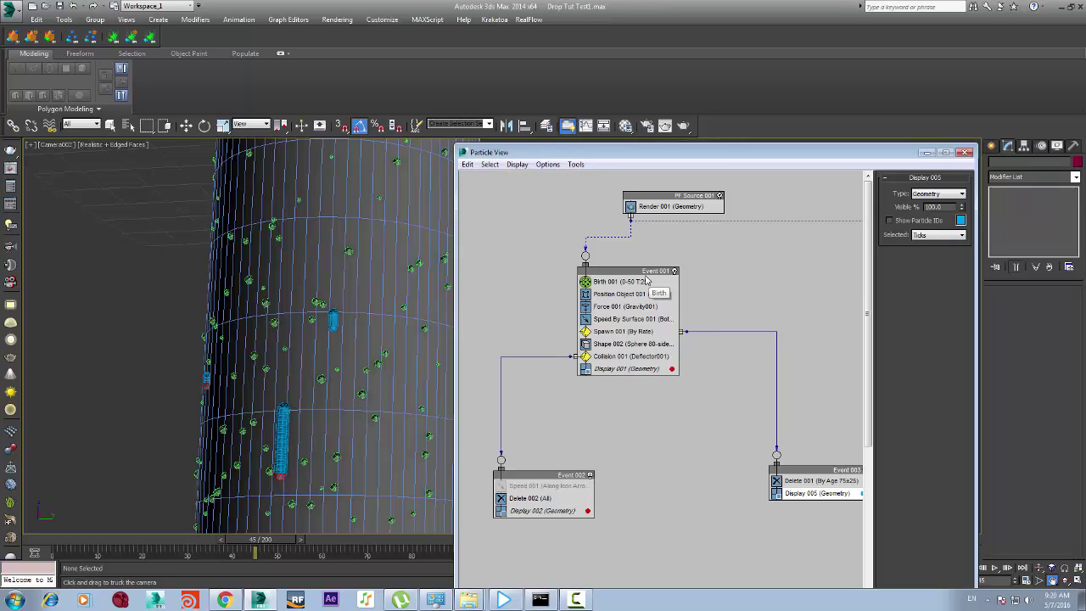
double_click(761, 156)
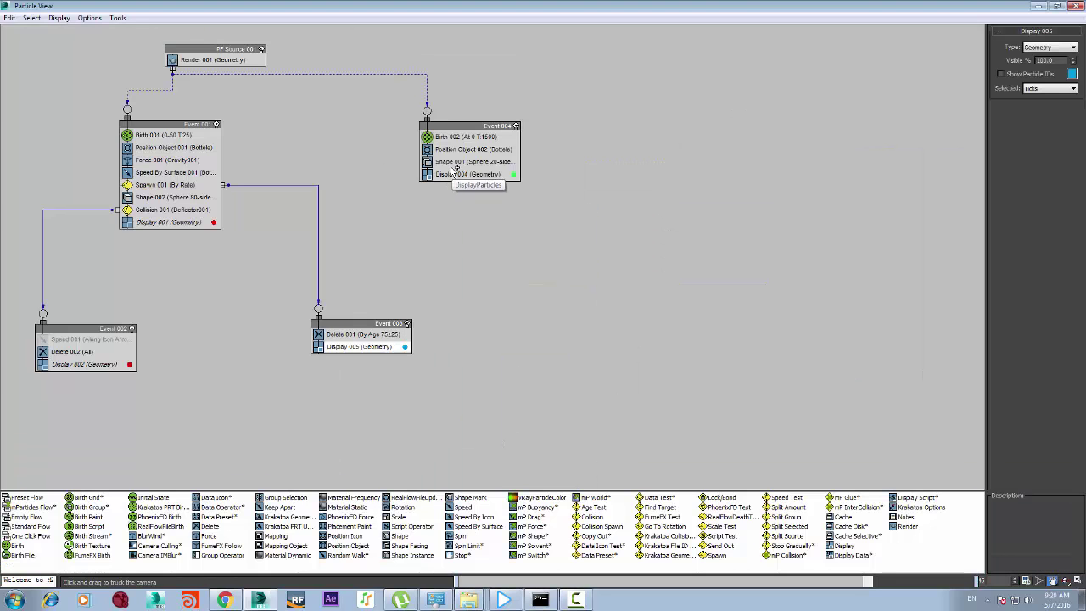
mouse_move(453, 164)
left_mouse_down("shift")
mouse_move(407, 309)
mouse_move(413, 343)
left_mouse_up("shift")
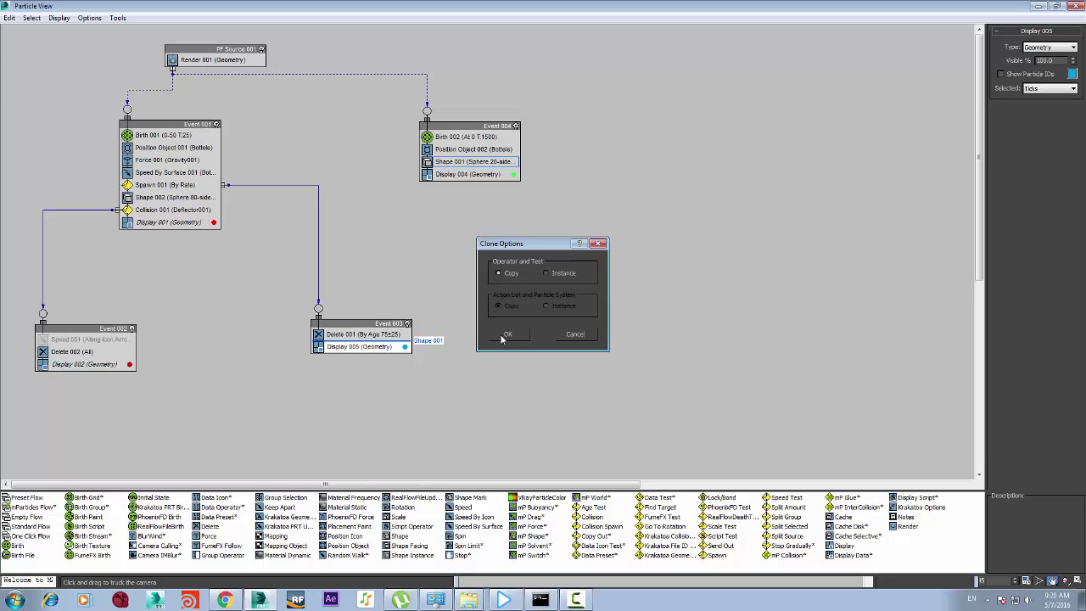
left_click(502, 335)
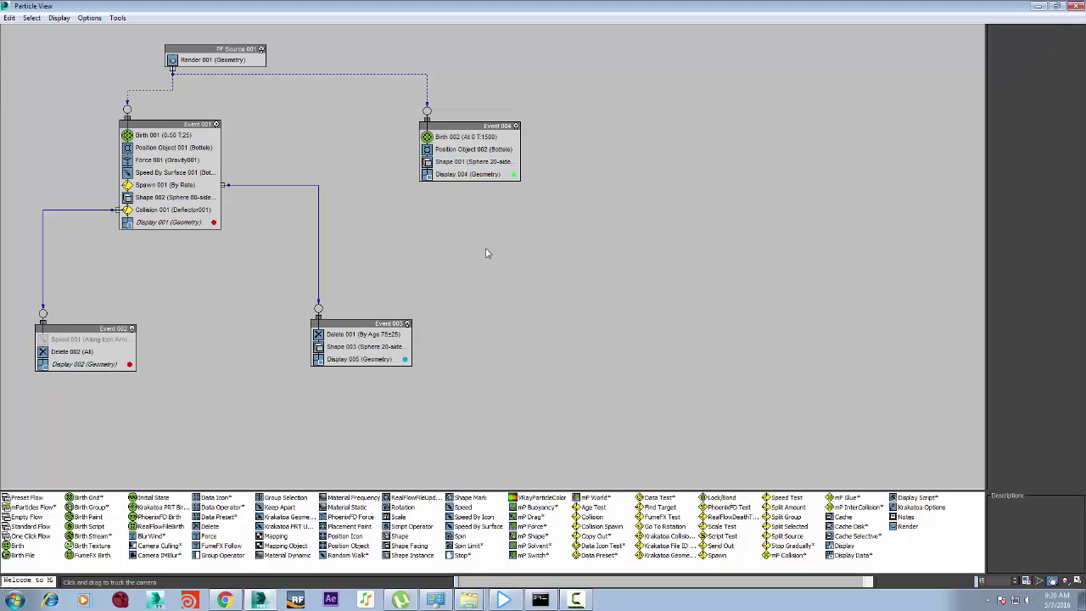
left_click(386, 347)
Set the size of Event 003's Shape operator to 0.42 cm and inspect the trail particles on the bottle
left_click_drag(477, 6, 826, 222)
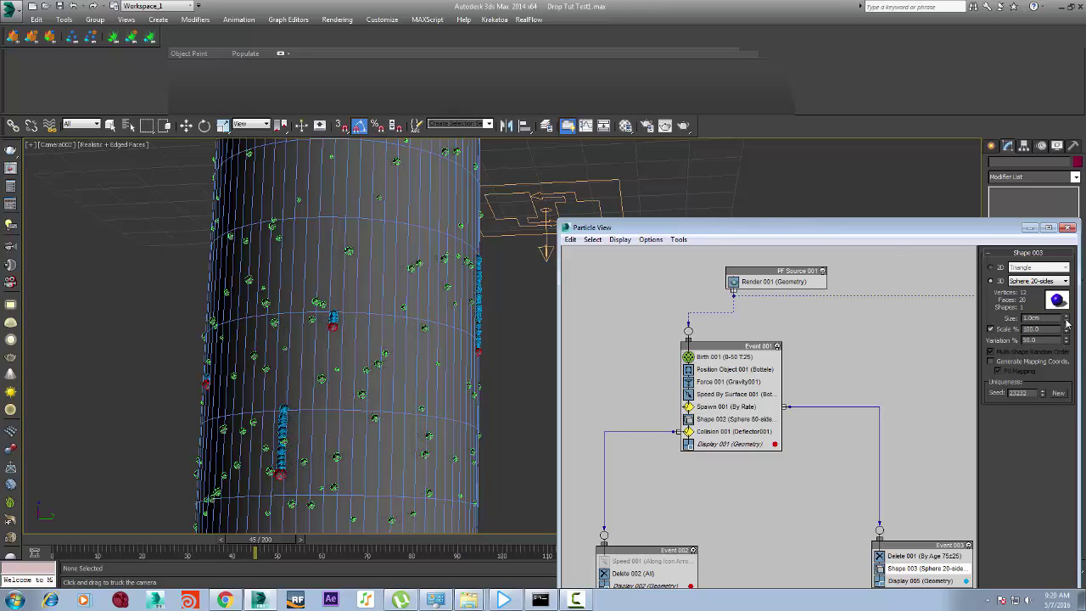
left_click_drag(1066, 328, 1068, 348)
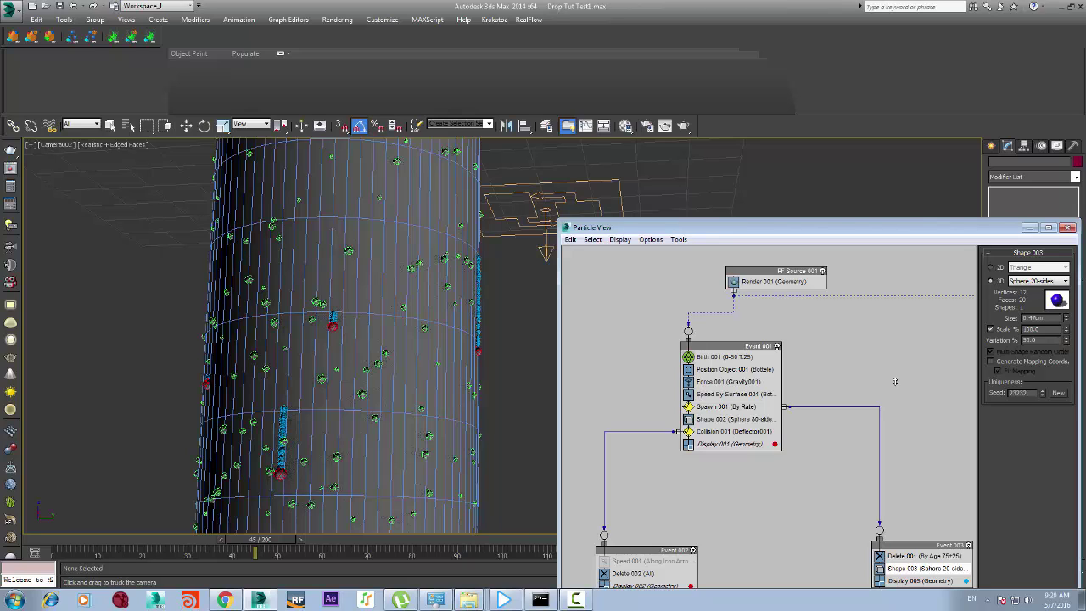
left_click_drag(331, 442, 282, 442)
left_click(284, 444)
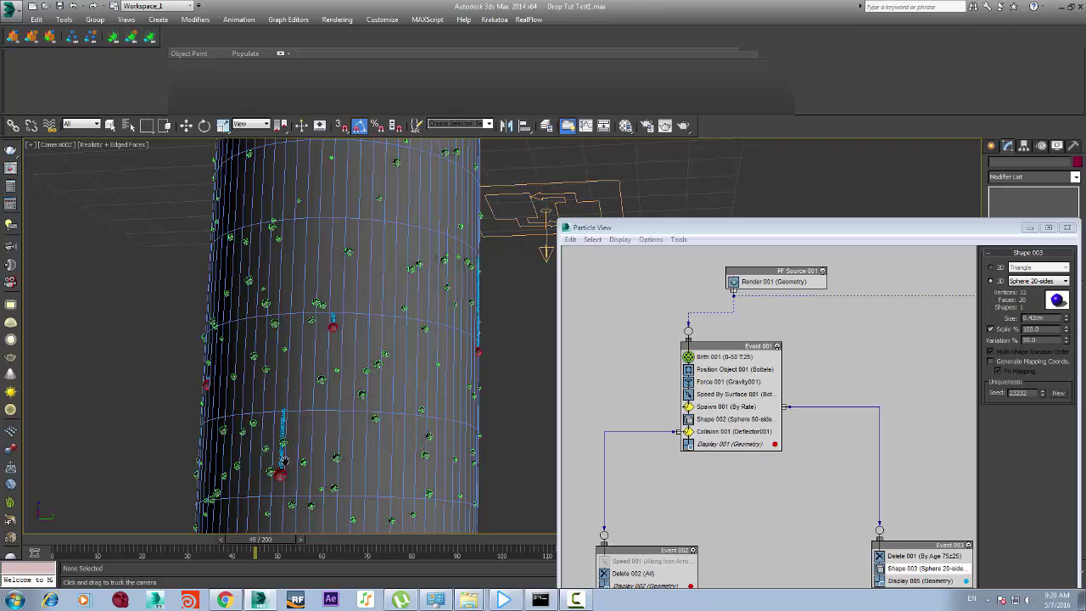
left_click_drag(283, 461, 302, 378)
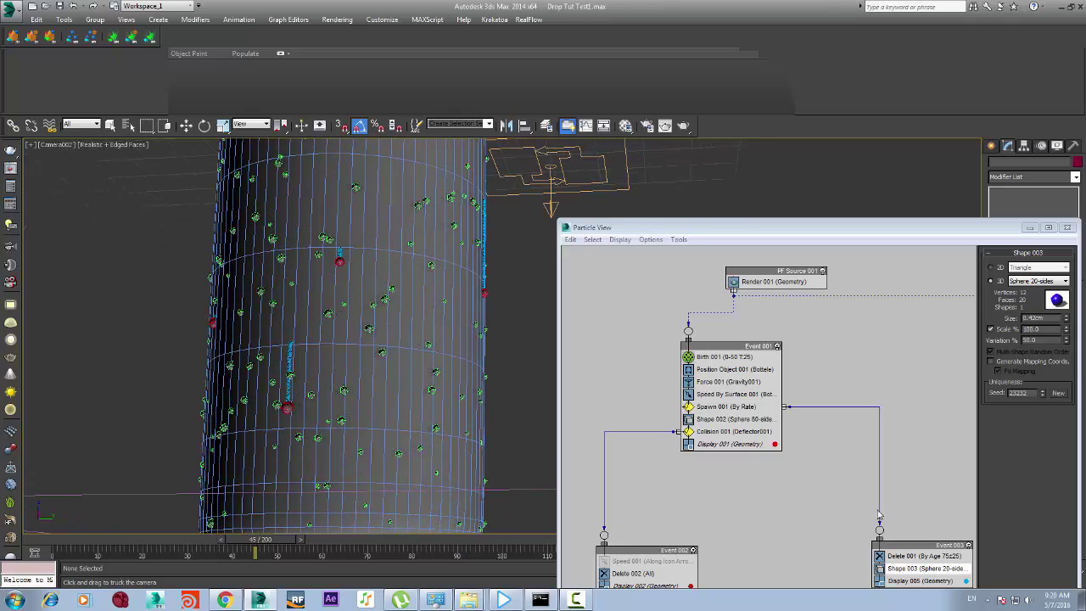
Delete the Shape operator from Event 003
right_click(912, 567)
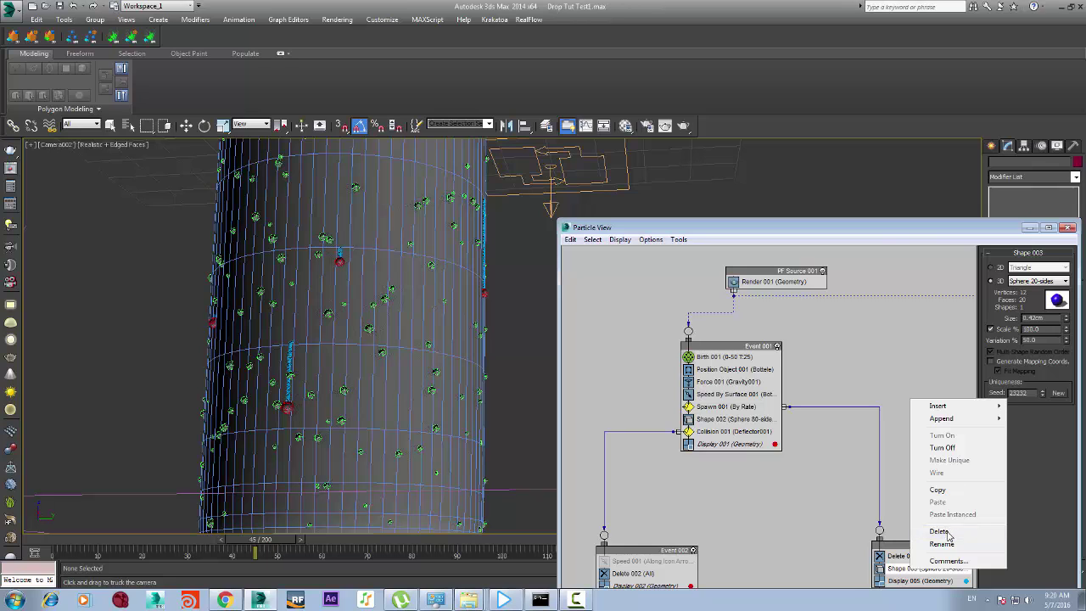
left_click(940, 531)
Insert a Scale operator between Event 003's Delete and Display operators and set its type to Relative Successive
double_click(874, 232)
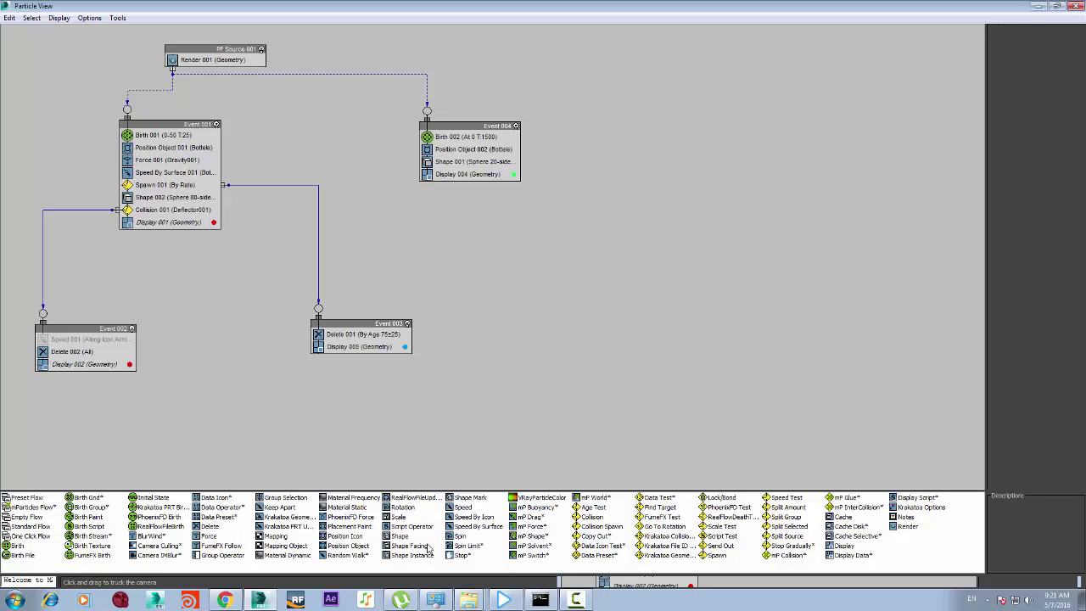
left_click_drag(395, 519, 350, 341)
left_click_drag(565, 7, 753, 157)
left_click(976, 430)
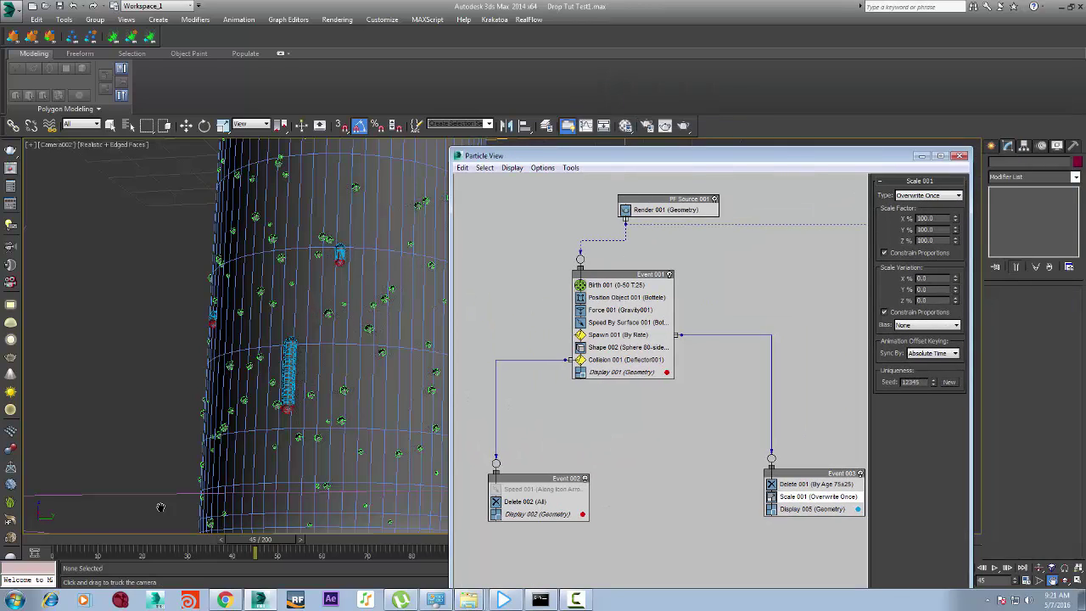
left_click(942, 198)
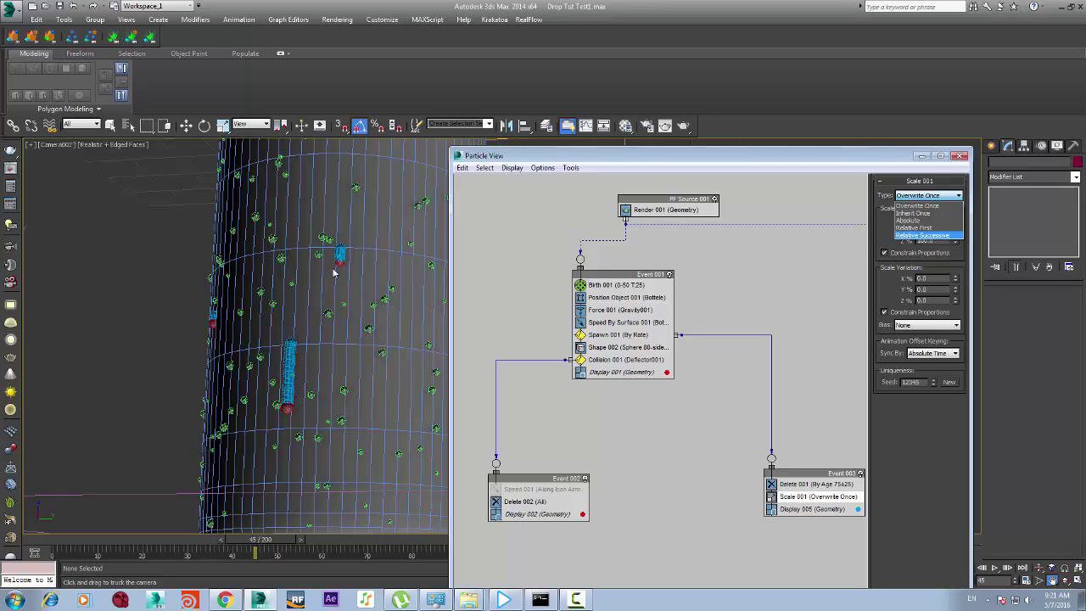
left_click(937, 236)
left_click(925, 235)
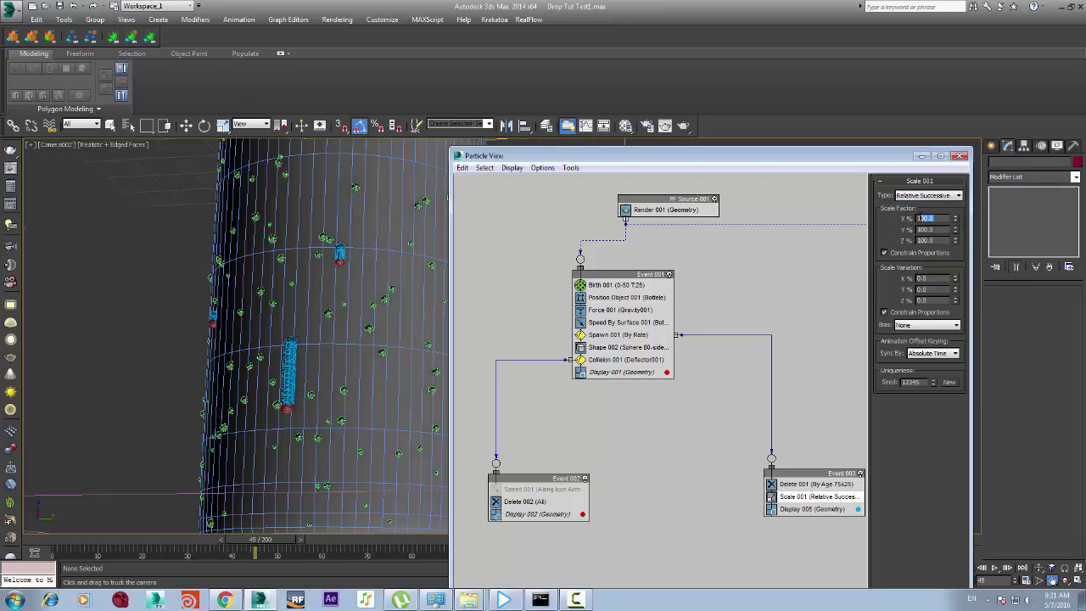
Set Scale 001's proportional scale factor to 90% and its scale variation to 2% on all axes
type("9")
key("Tab")
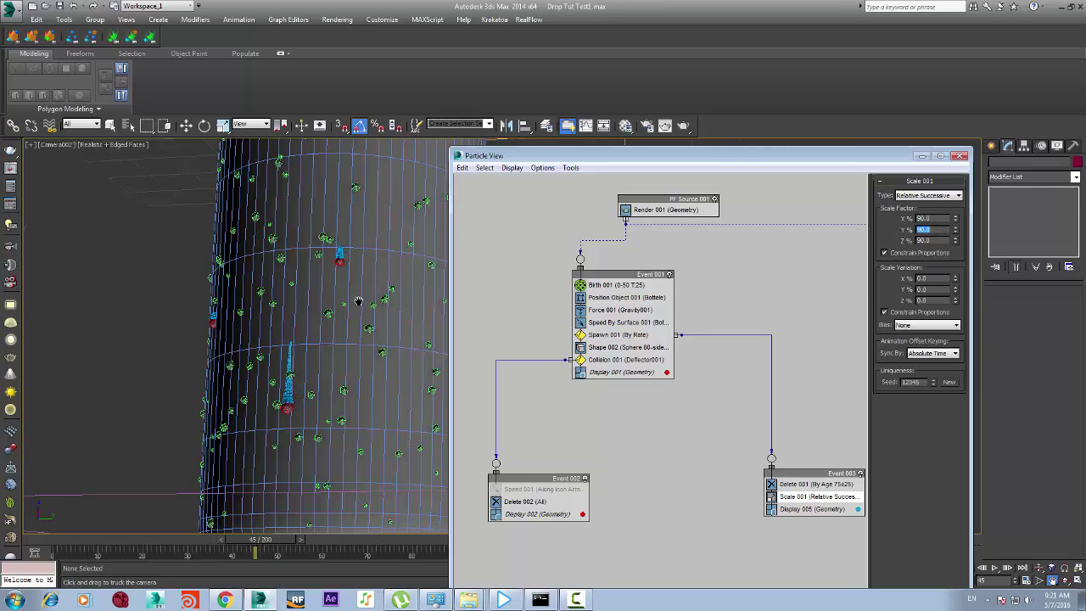
key("Tab")
type("2")
key("Return")
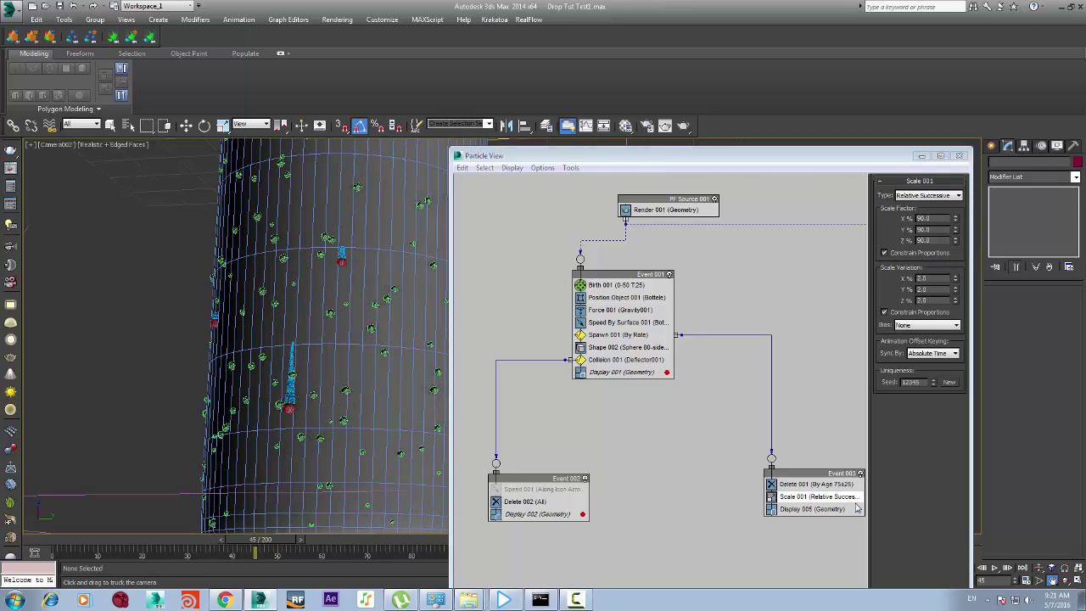
Inspect the scaled trails up close through Camera002, scrub to frame 115, and pull the camera back to show the bottle's base
left_click(1039, 567)
left_click_drag(329, 397, 302, 371)
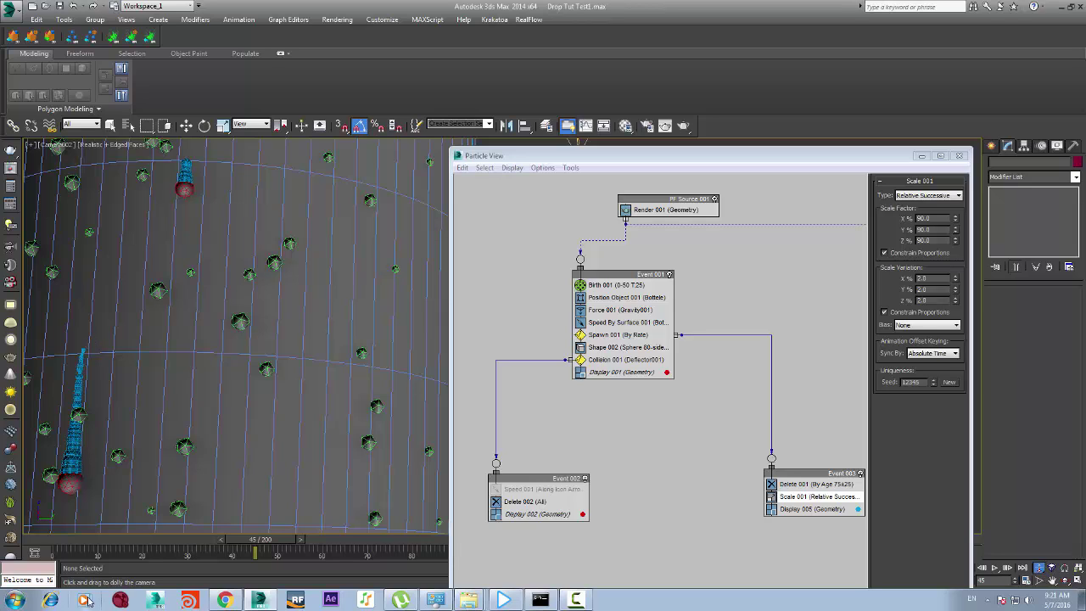
left_click_drag(60, 543, 570, 566)
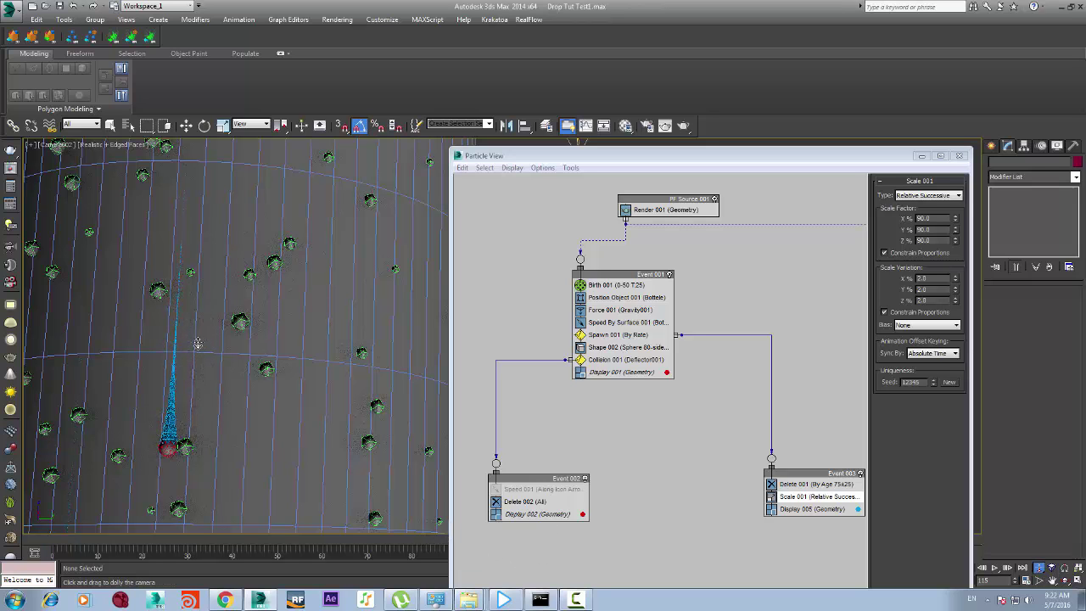
left_click_drag(197, 343, 218, 418)
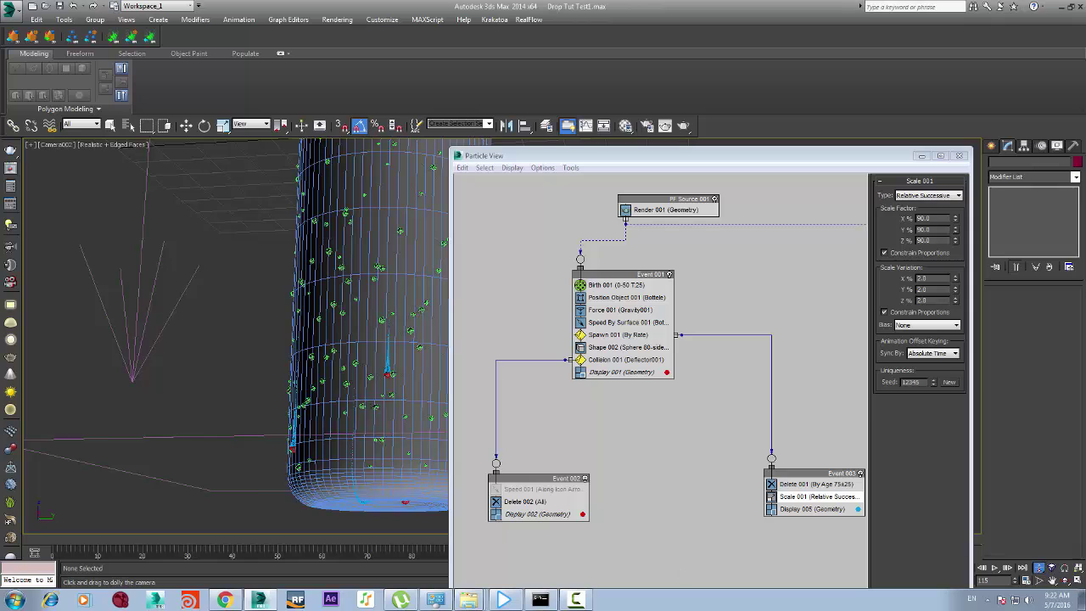
Create a planar Wind space warp beside the bottle, next to the particle source icon
left_click(1053, 581)
left_click_drag(339, 255, 255, 380)
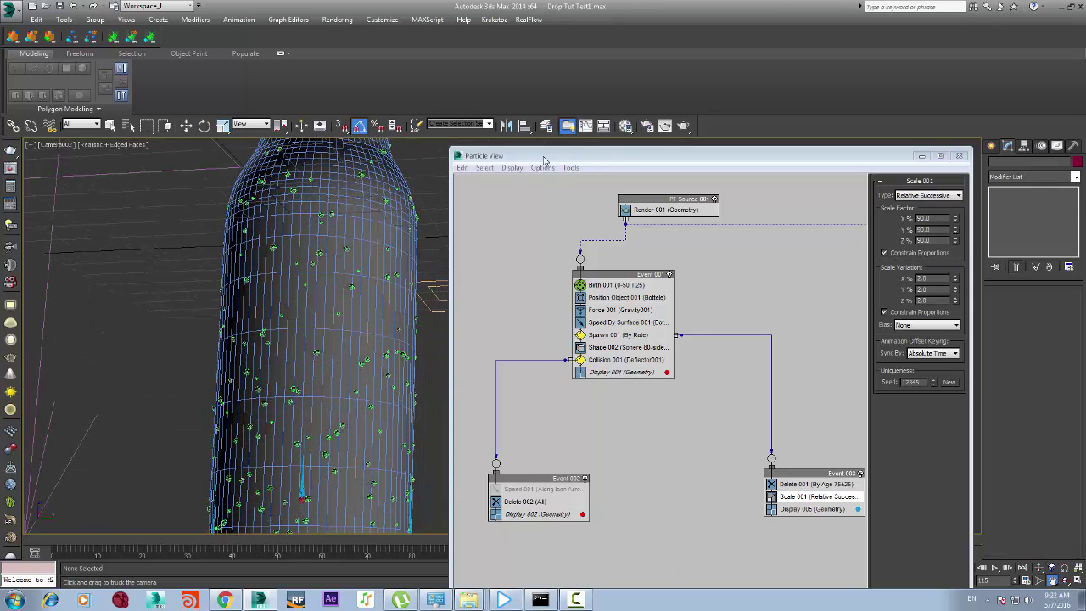
left_click_drag(588, 160, 600, 483)
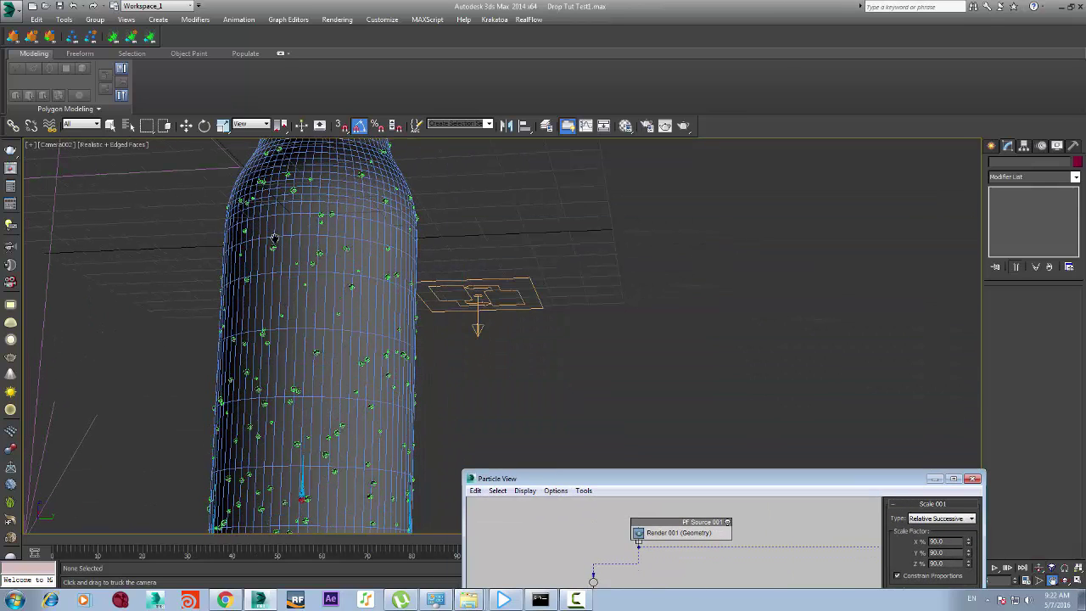
left_click(187, 126)
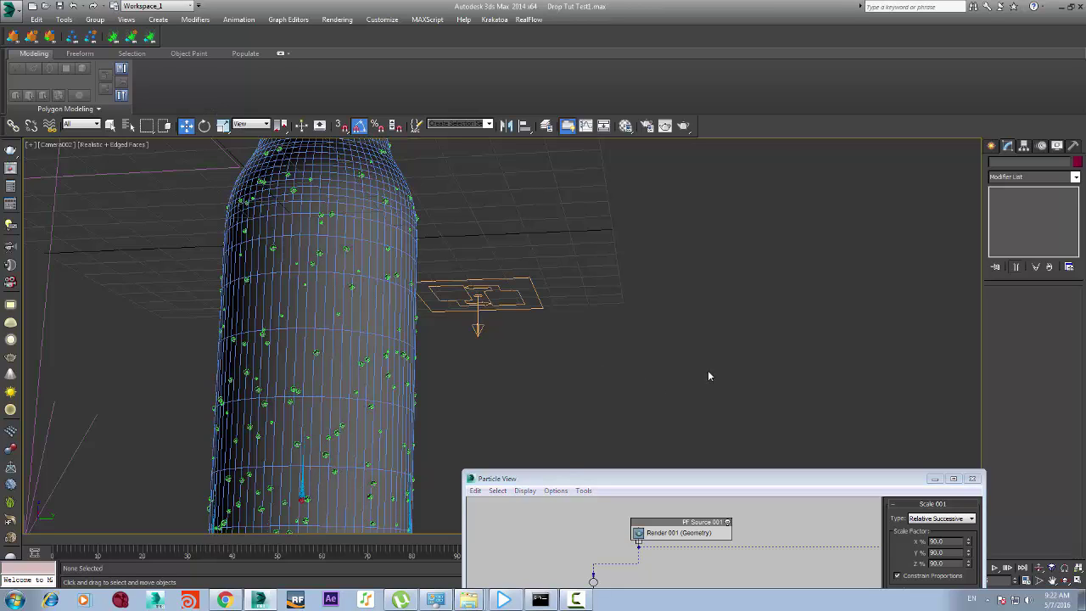
left_click(991, 146)
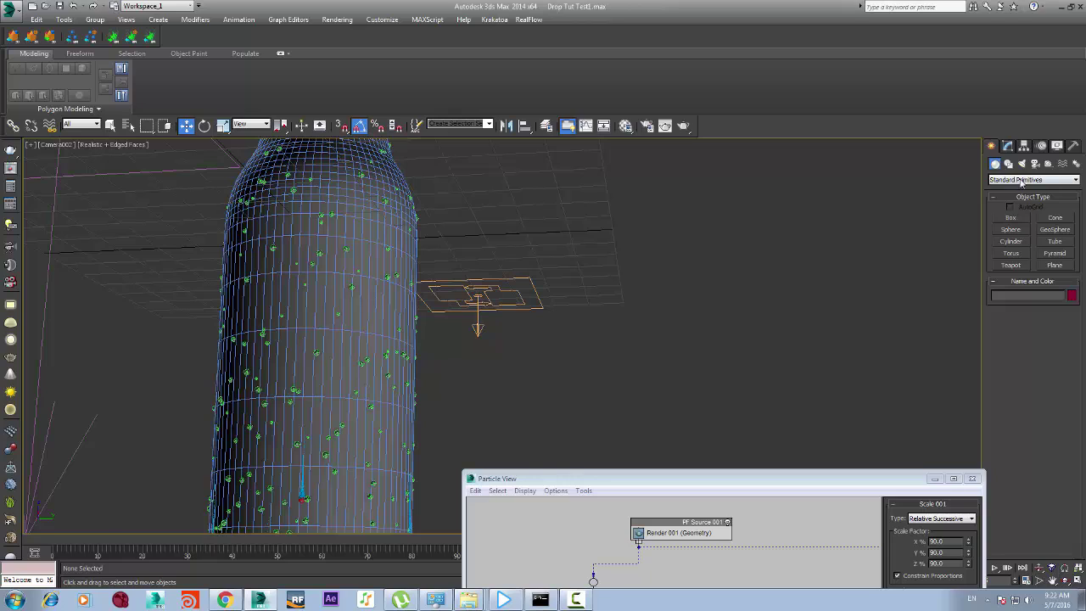
left_click(1061, 164)
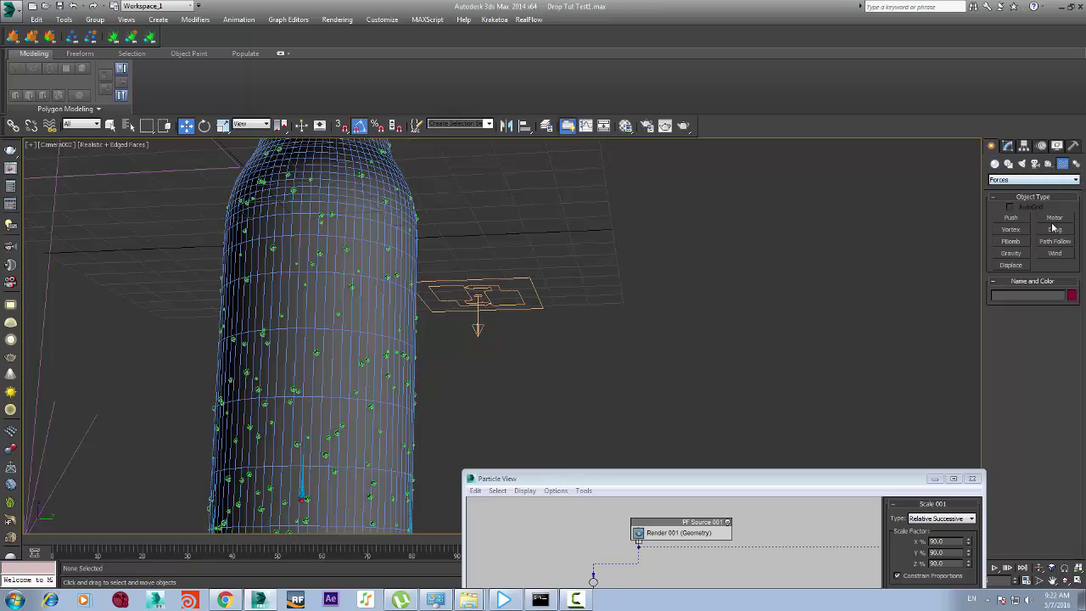
left_click(1055, 253)
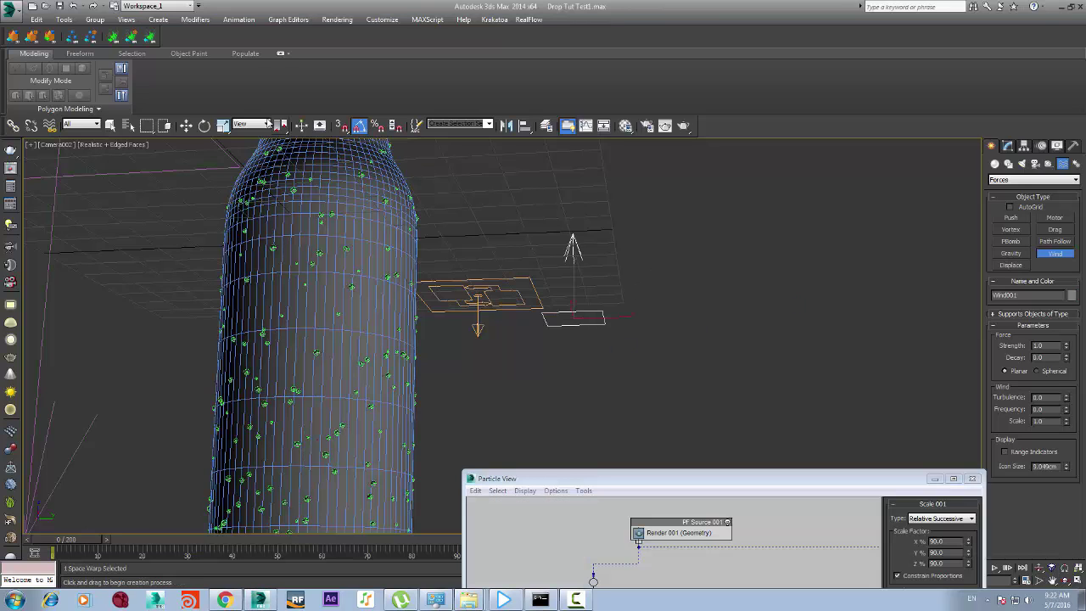
Rotate Wind001 by about 170° so its arrow points downward and set its strength to 0.1
left_click(203, 125)
left_click_drag(570, 295, 551, 398)
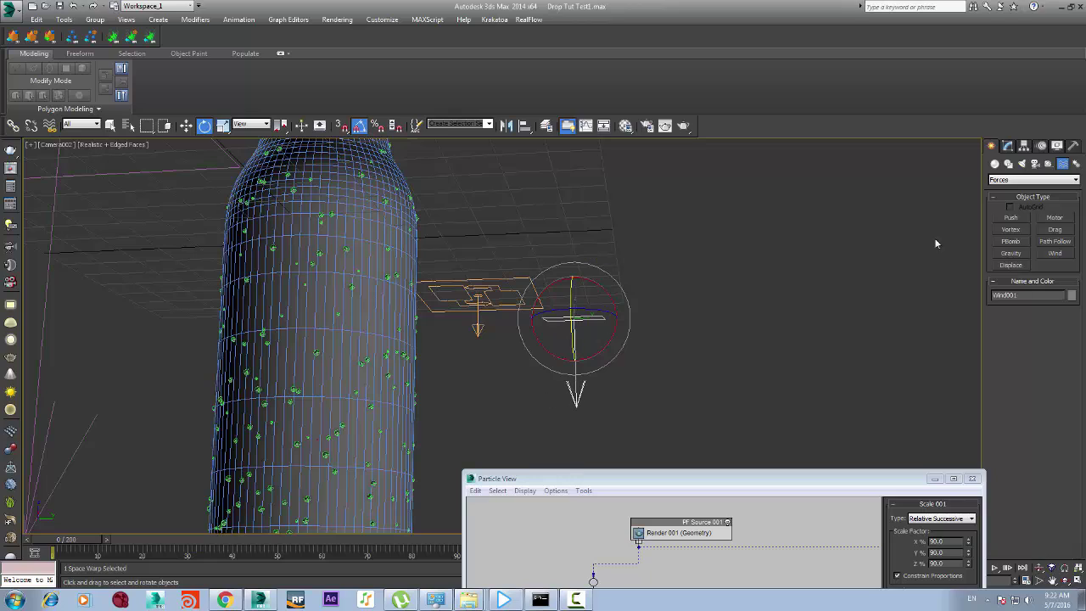
left_click(1008, 146)
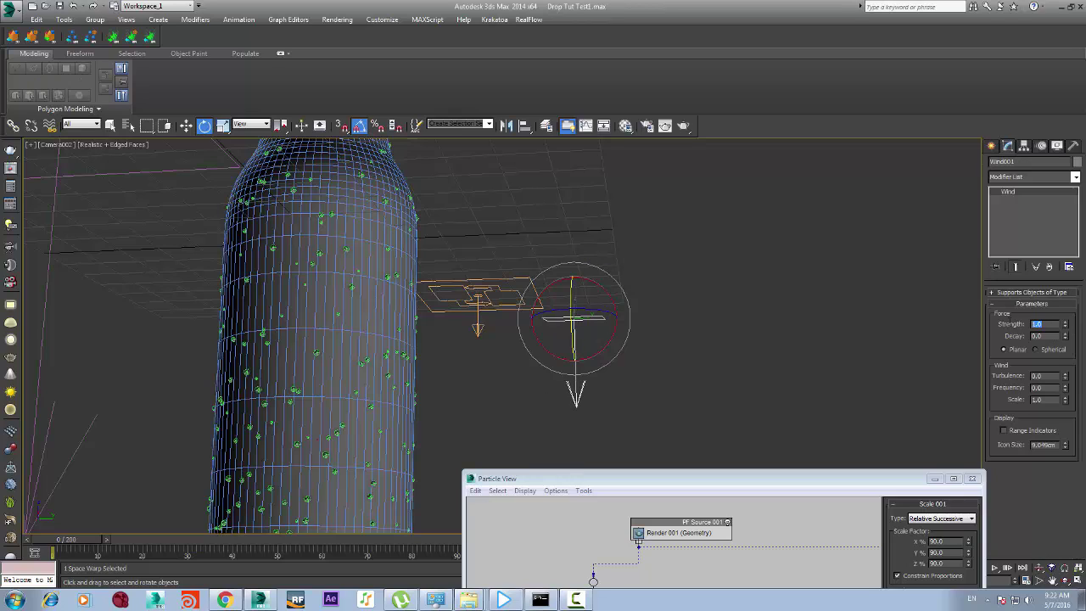
type(".1")
key("Return")
Remove the deleted entry from Force 001's space warps in Event 001 and add Wind001 beside Gravity001
left_click_drag(541, 479, 439, 255)
left_click(517, 414)
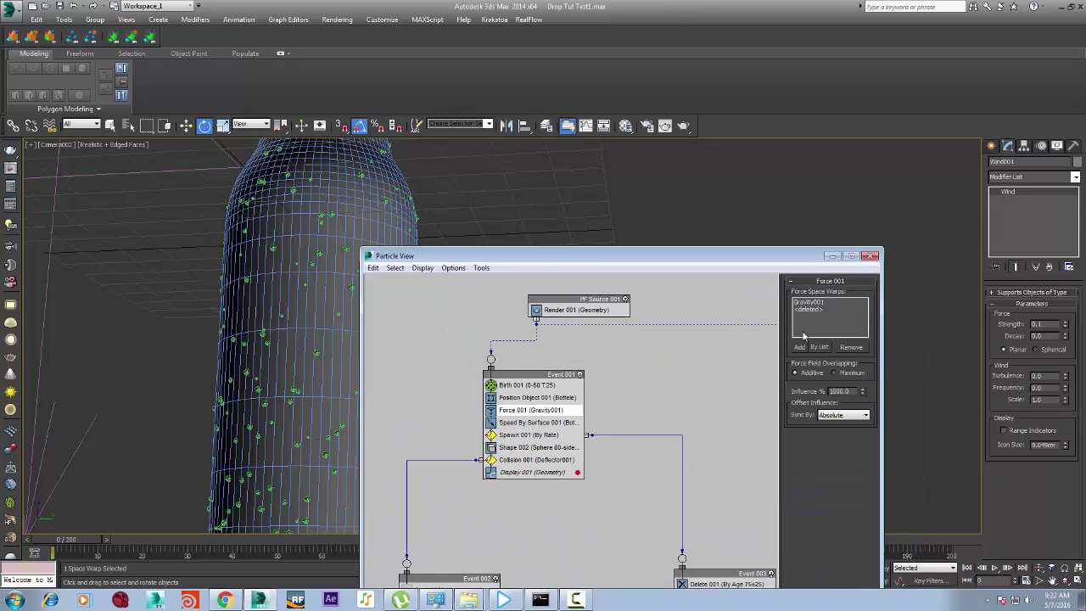
left_click(835, 310)
left_click(851, 347)
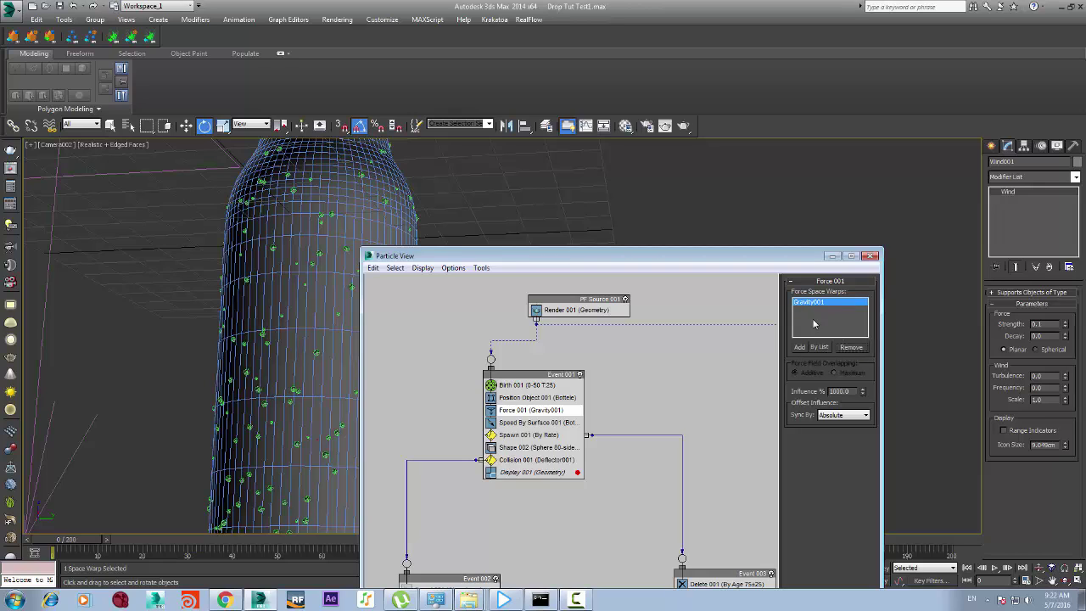
left_click(819, 347)
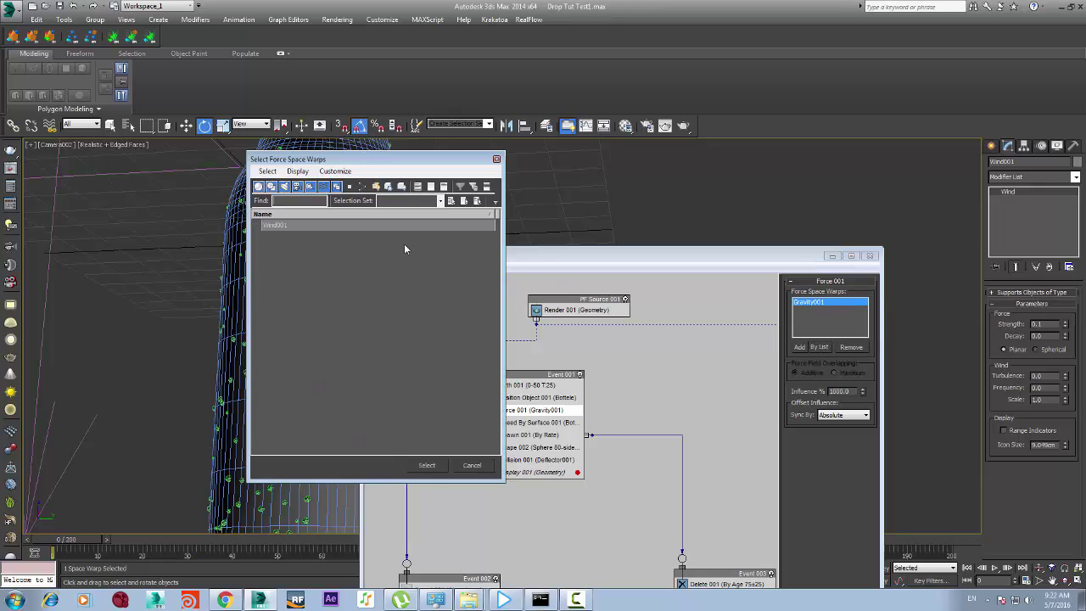
left_click(429, 467)
left_click_drag(526, 262, 716, 316)
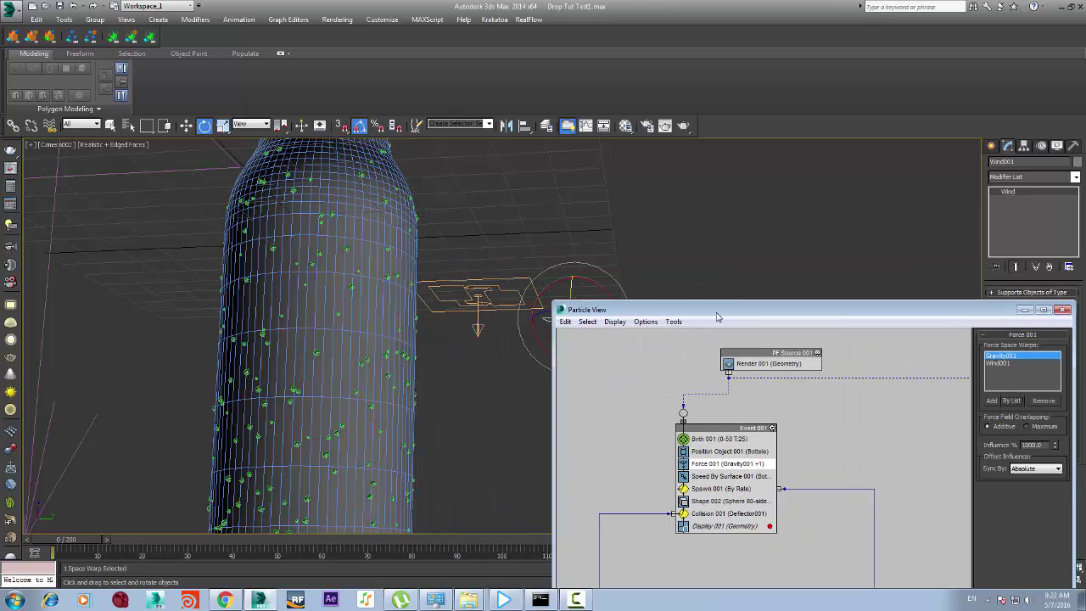
Preview the wind's effect on the trails up to frame 59 and set Wind001's turbulence to 0.6
left_click_drag(53, 539, 309, 564)
key("e")
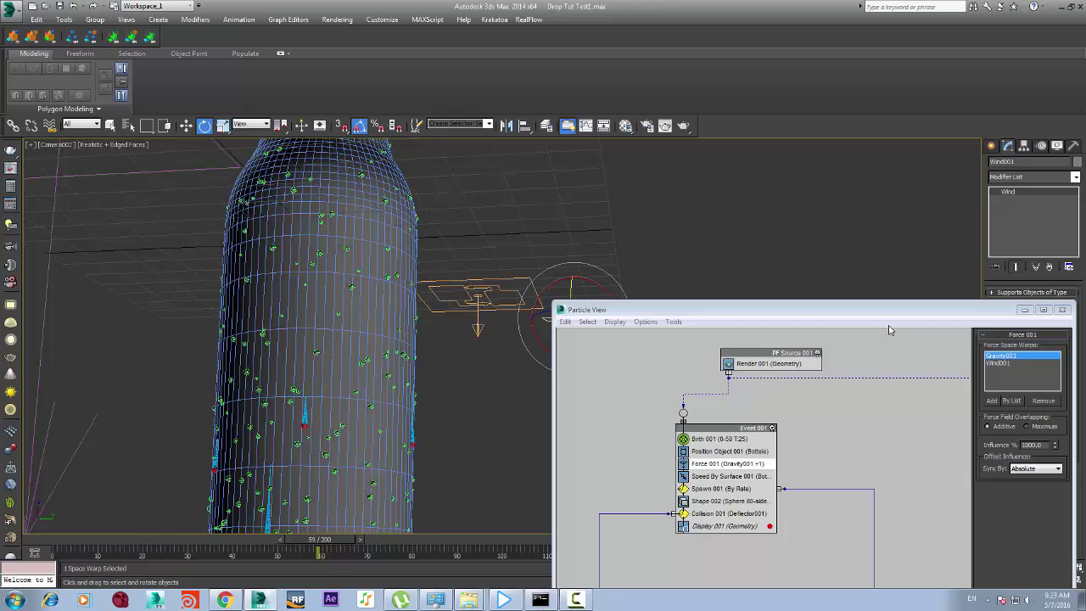
left_click(1024, 310)
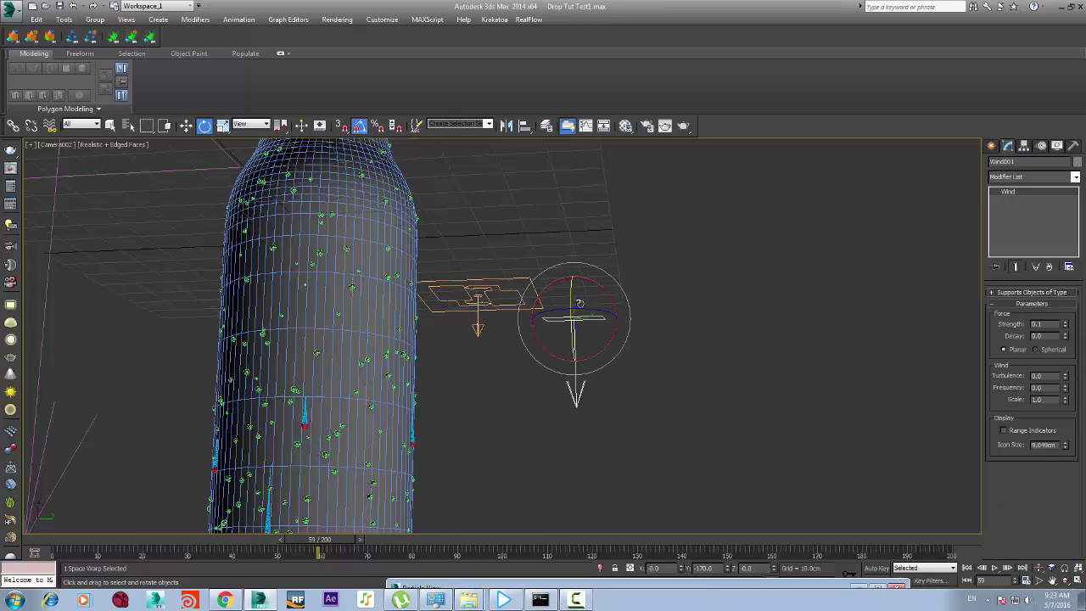
left_click(1052, 582)
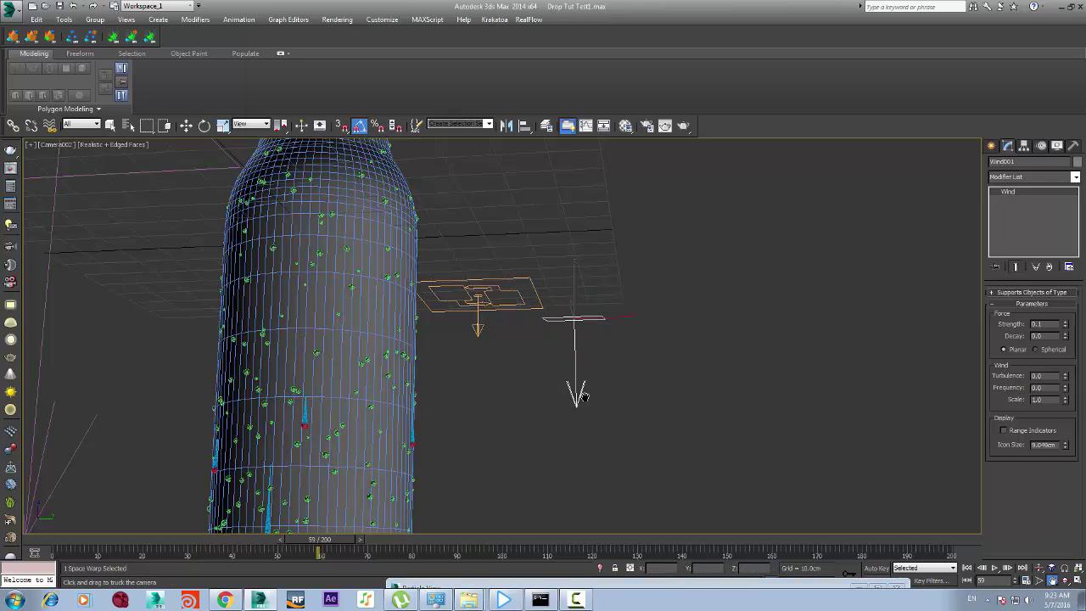
left_click_drag(376, 339, 487, 320)
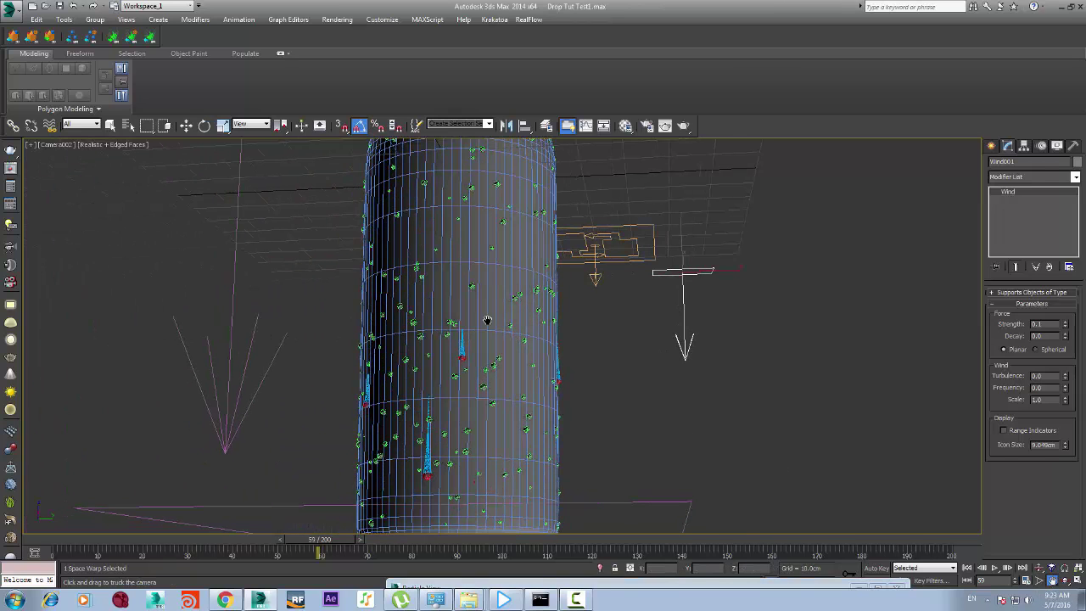
left_click(1039, 569)
left_click_drag(505, 369, 506, 349)
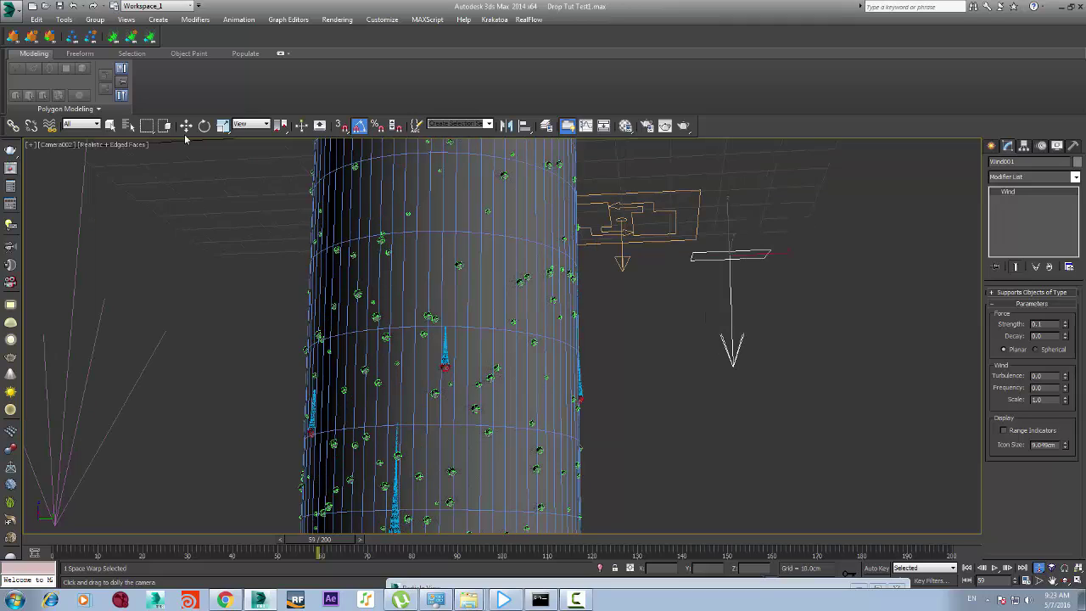
left_click(185, 125)
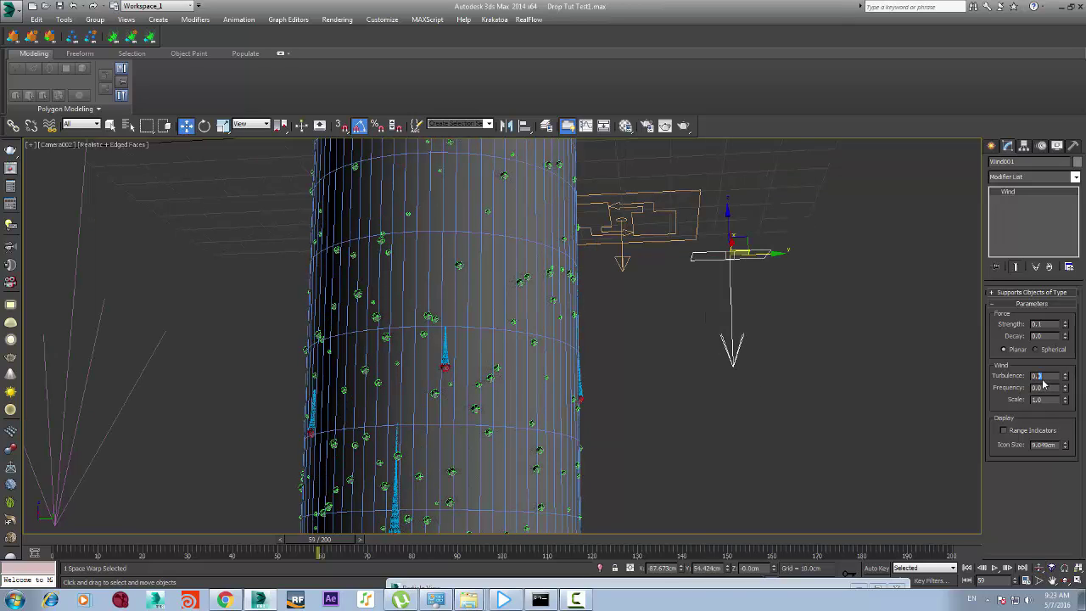
type("0.6")
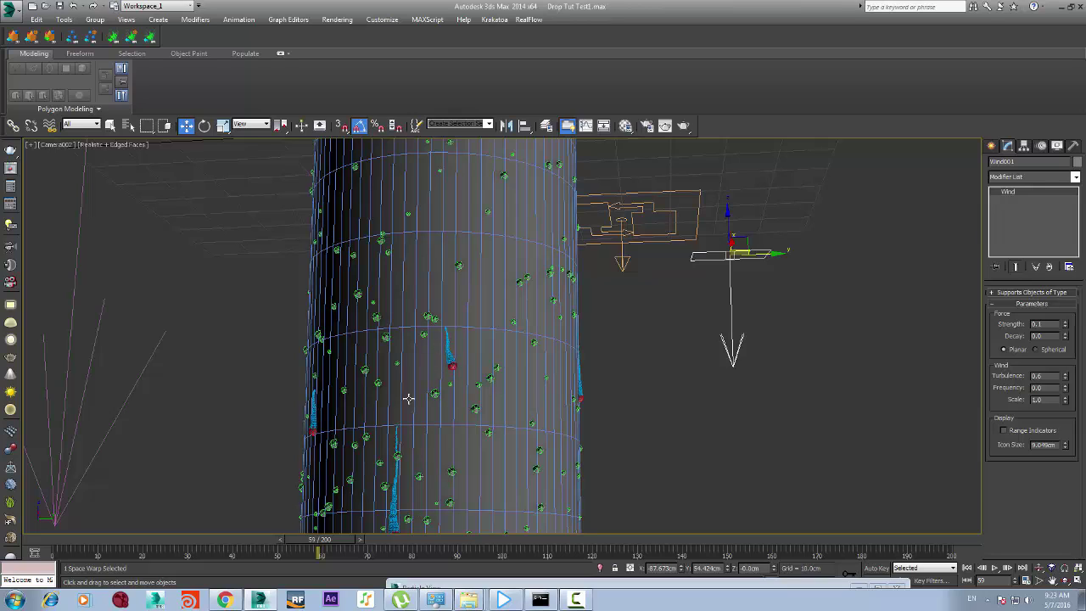
Scrub to frame 80 and set Wind001's frequency to 0.1 and its wind scale to 0.2
left_click_drag(97, 548, 421, 567)
key("w")
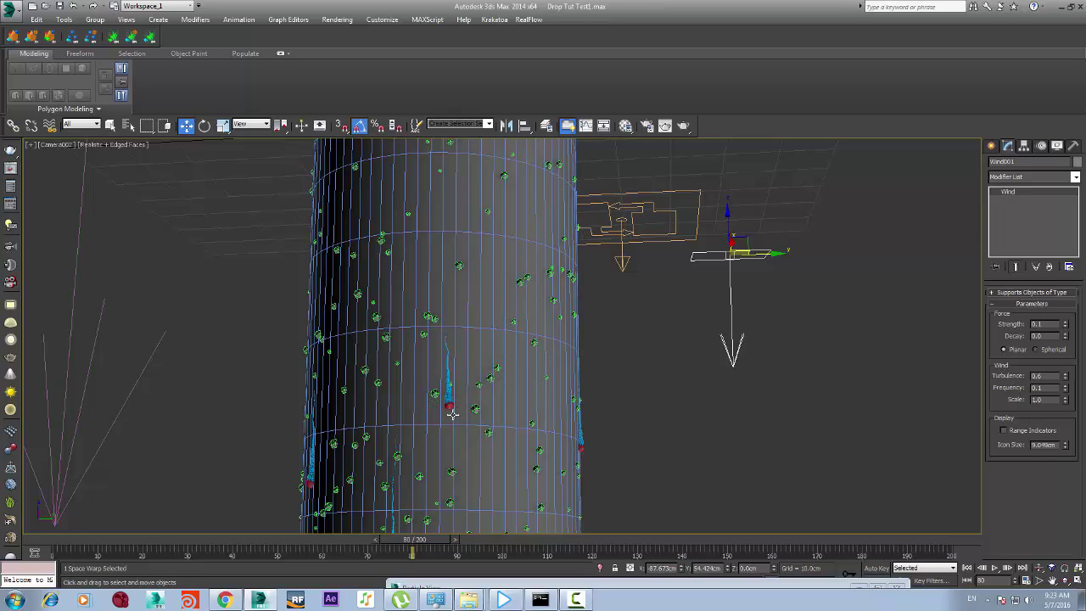
left_click_drag(1046, 400, 740, 391)
type(".2")
key("Return")
key("Return")
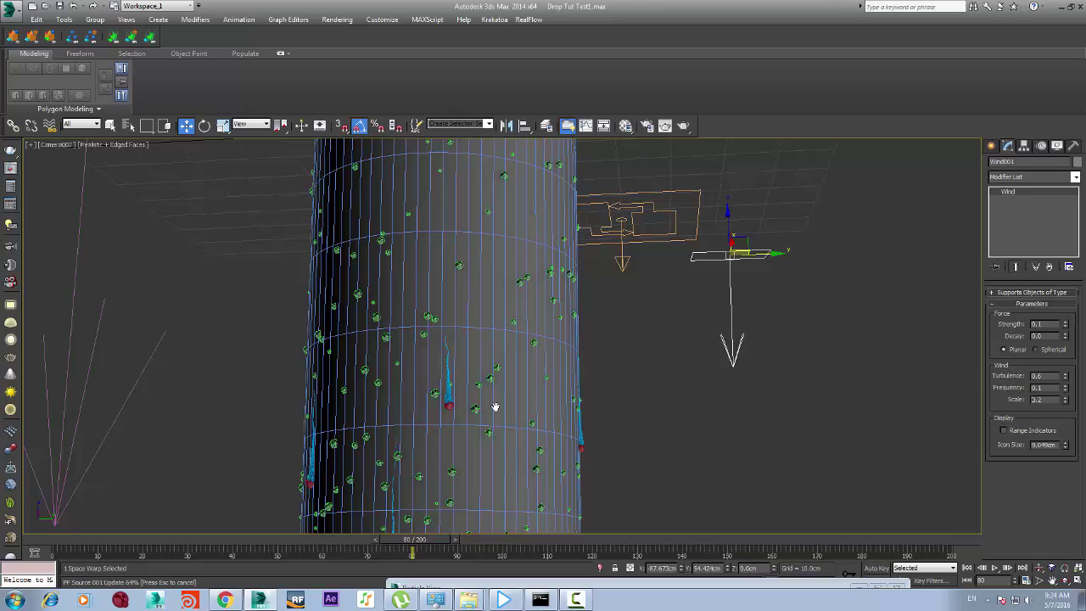
Scrub from the start to frame 116 to examine the turbulent droplet trails through Camera002
left_click(62, 540)
left_click_drag(69, 541, 570, 543)
left_click(466, 433)
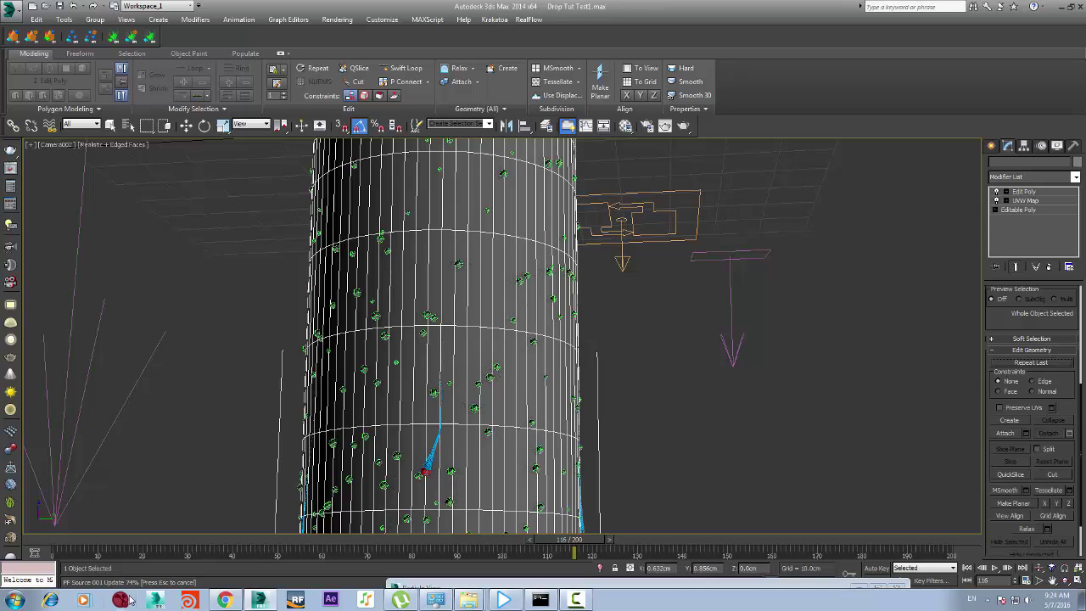
Switch to the Perspective view, frame the bottle, and scrub from frame 0 to 120 to review the running droplets
key("ctrl+d")
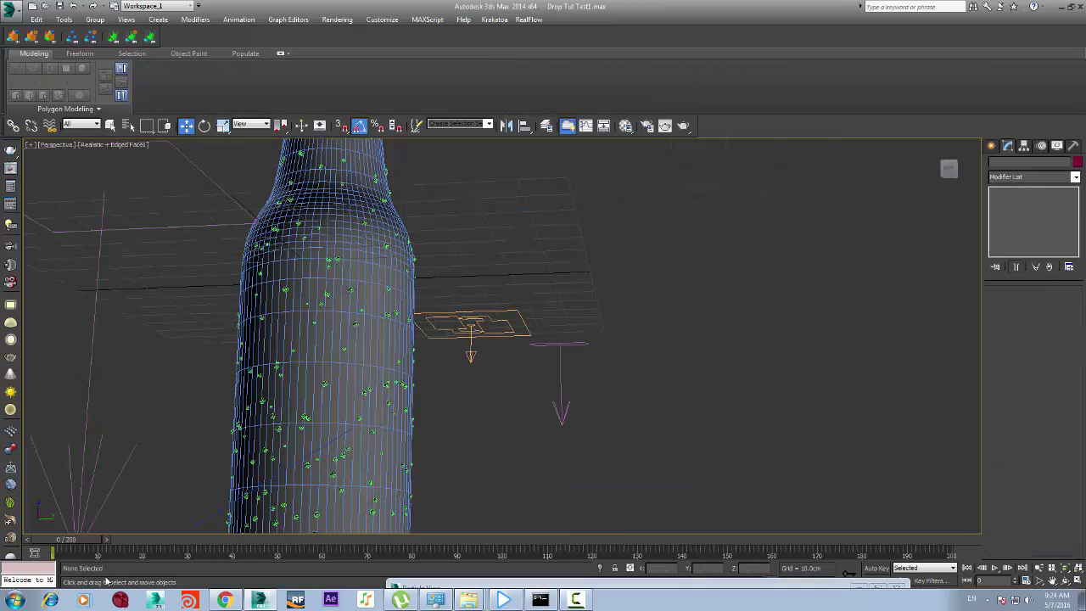
key("z")
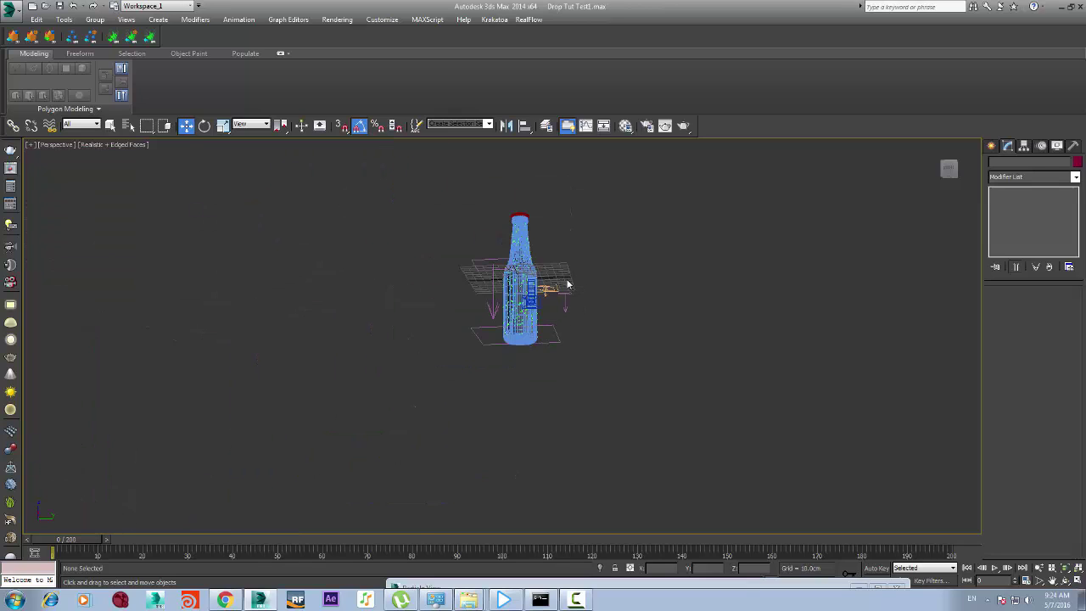
scroll(551, 280, "up", 4)
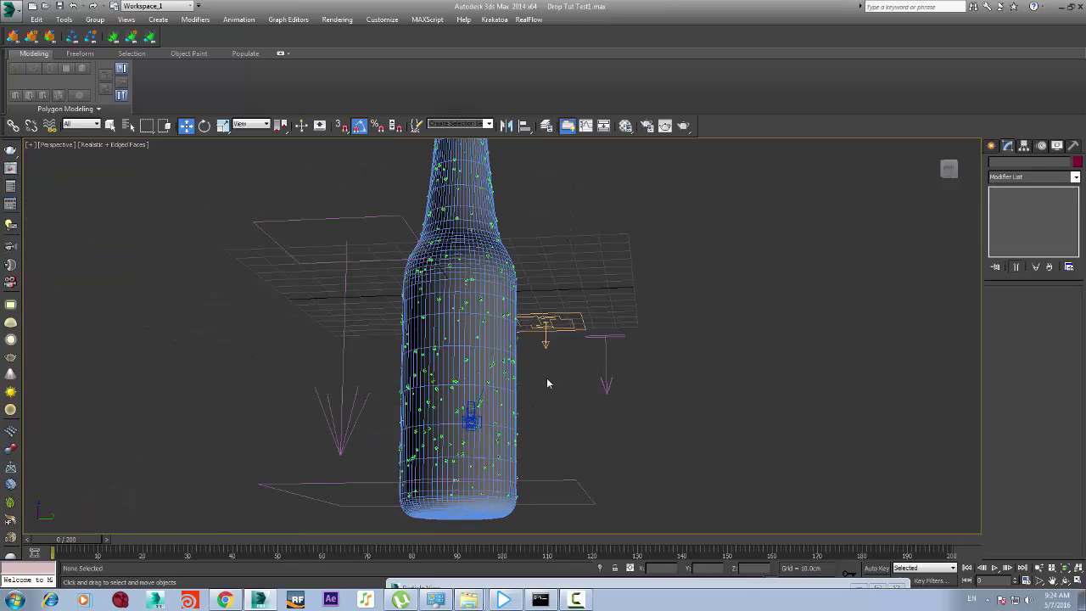
left_click(457, 406)
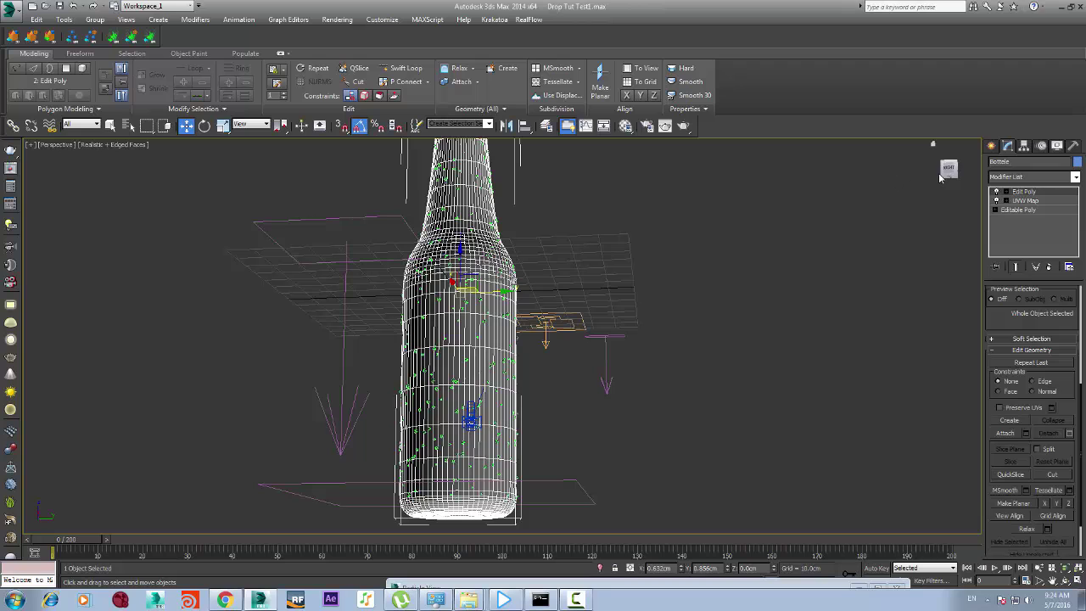
left_click(1052, 581)
left_click_drag(635, 298, 641, 367)
left_click_drag(51, 541, 588, 568)
middle_click_drag(268, 167, 268, 167)
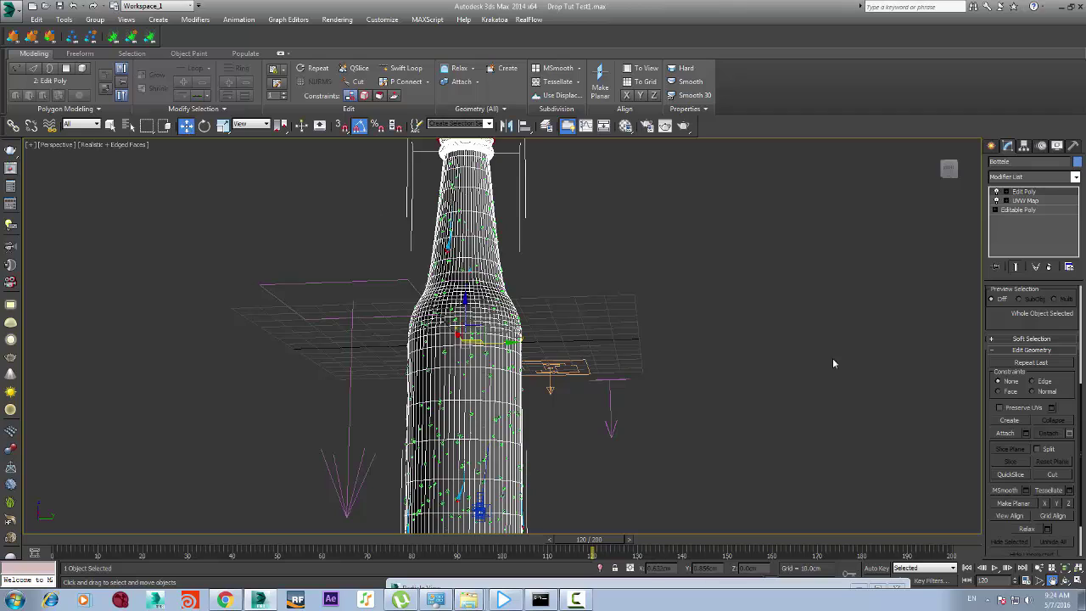
Turn off edged faces in the Perspective view, scrub to frame 166, and return to frame 0
left_click(671, 427)
left_click(500, 403)
key("F4")
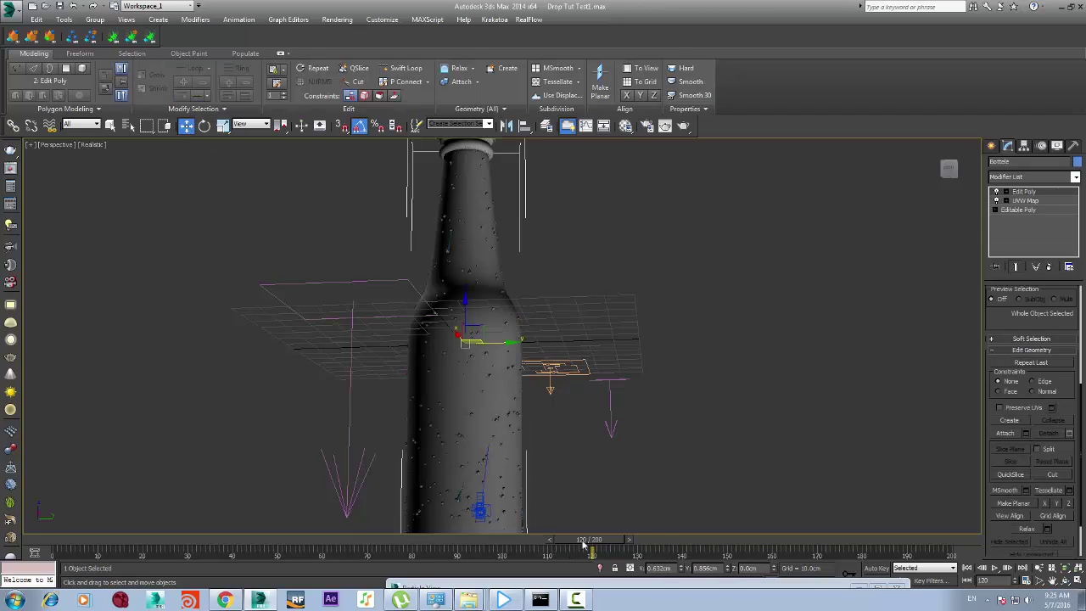
left_click_drag(584, 545, 782, 545)
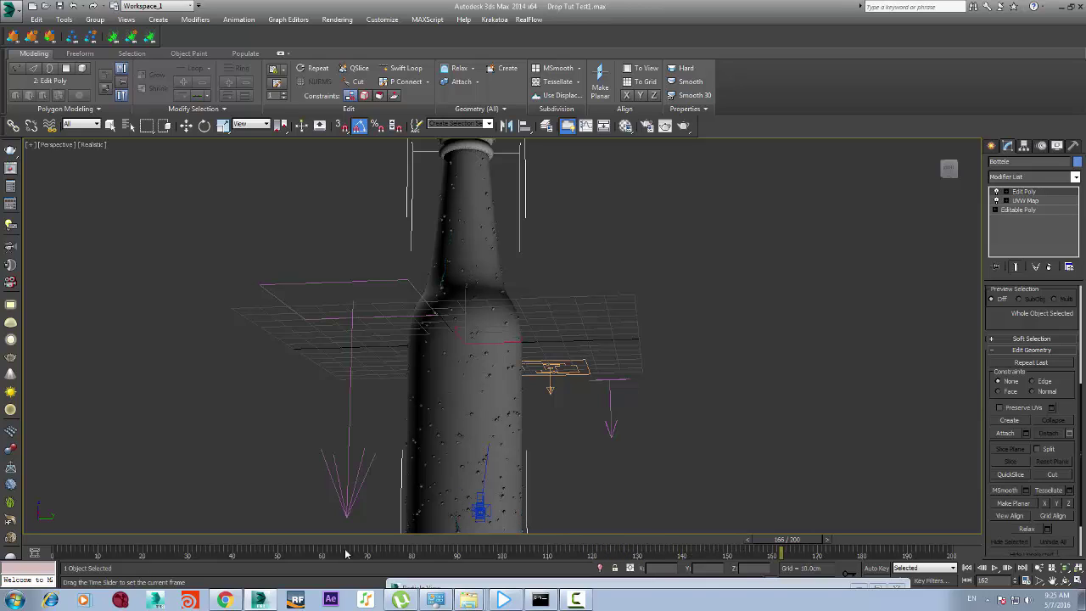
key("w")
key("Home")
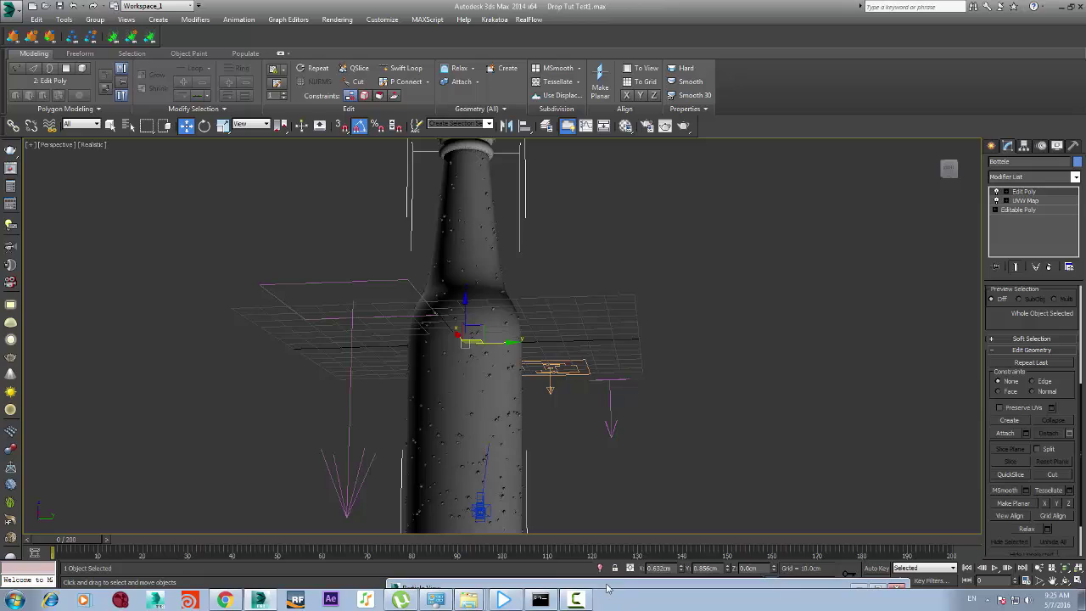
Set Birth 001's amount to 30 in Event 001, preview the droplets up to frame 82, and return to frame 0
double_click(645, 587)
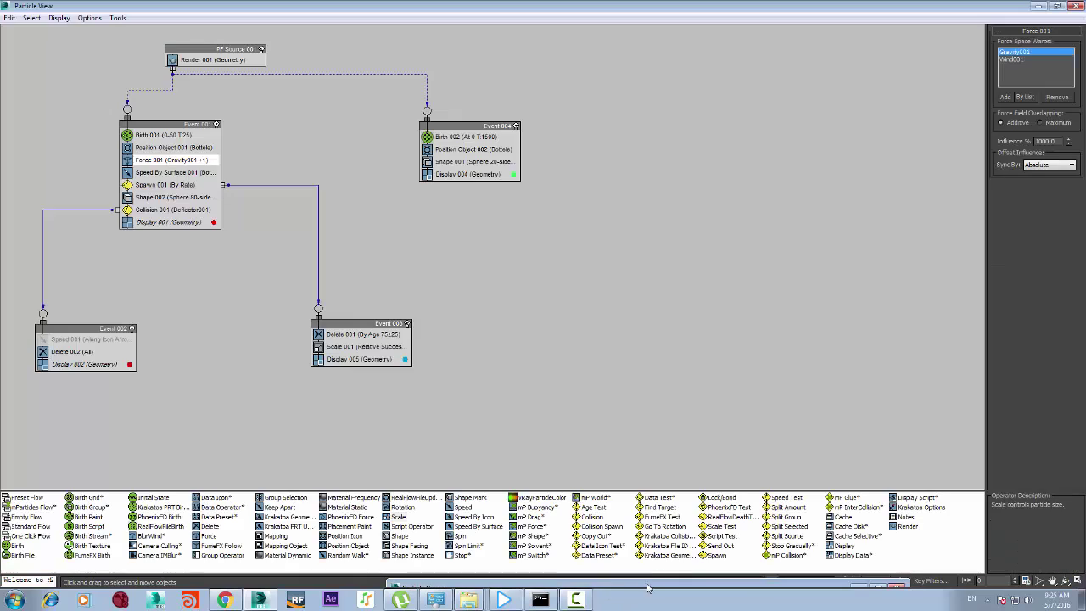
left_click(158, 136)
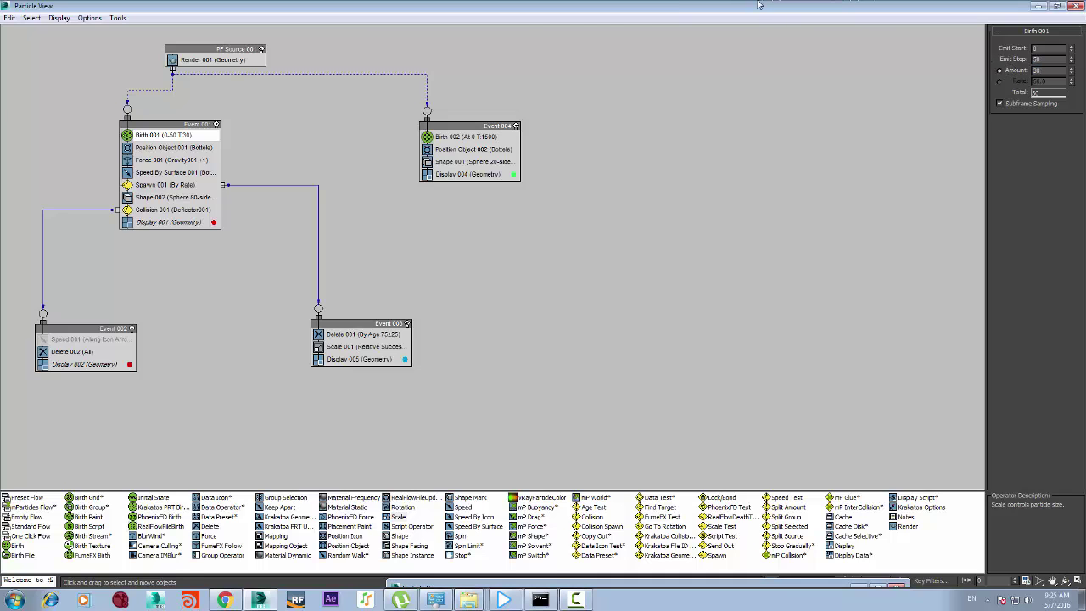
left_click_drag(759, 5, 855, 347)
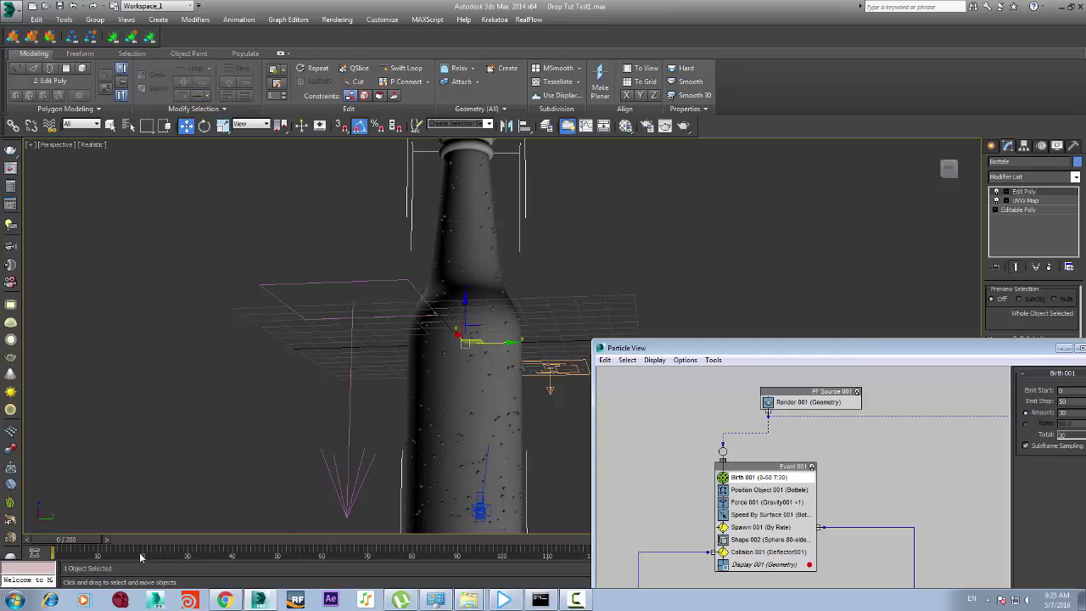
left_click_drag(45, 540, 422, 574)
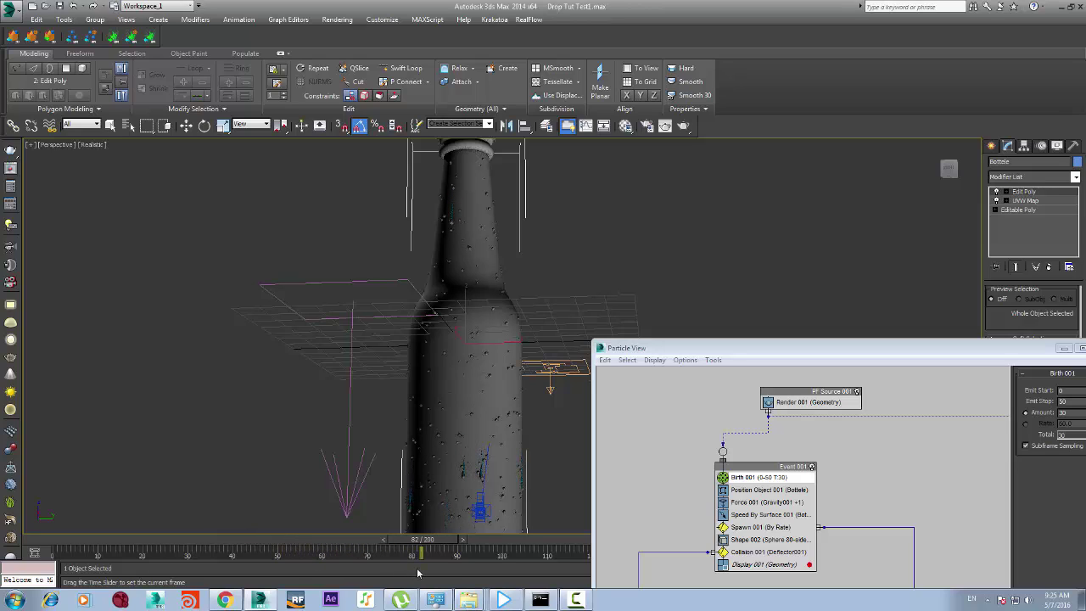
key("w")
left_click(49, 539)
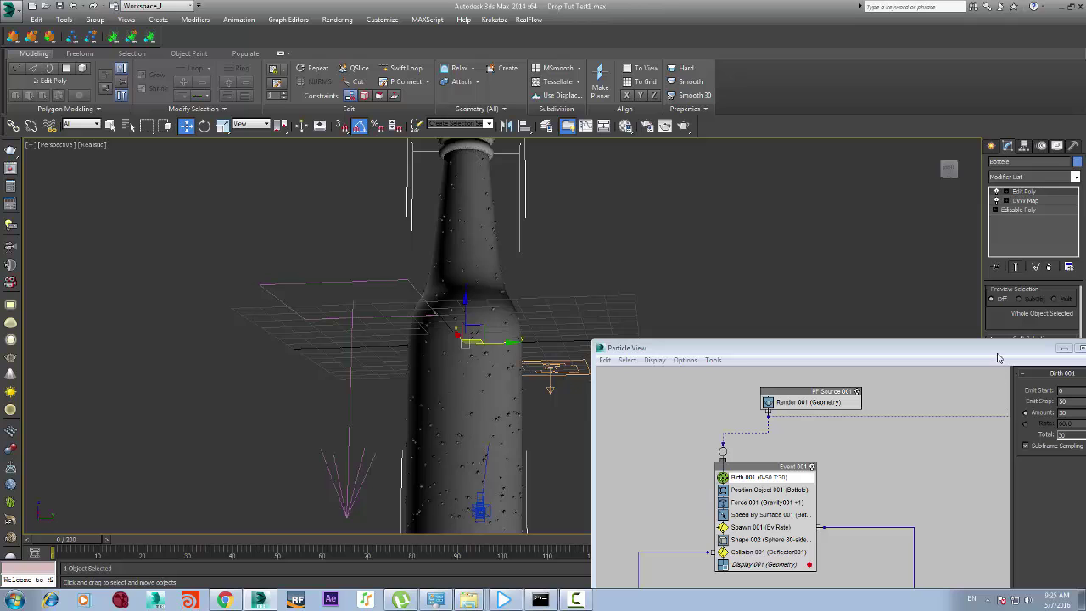
Close Particle View and orbit the Perspective view to look down on the bottle cap and the PF Source icon
left_click_drag(997, 357, 468, 344)
left_click(575, 346)
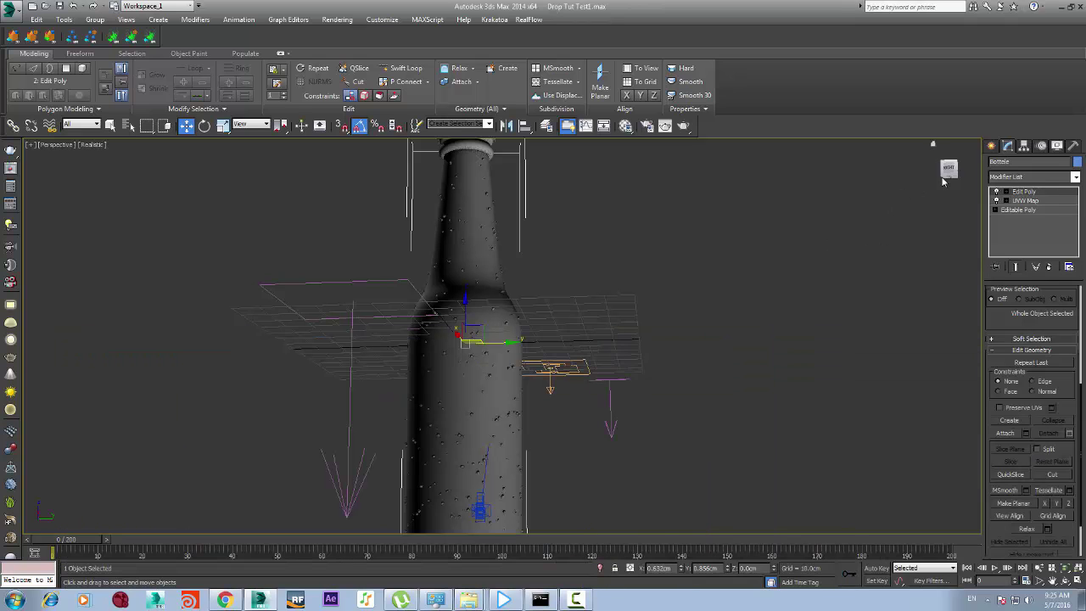
left_click_drag(943, 181, 807, 205)
scroll(721, 200, "down", 4)
scroll(666, 183, "up", 4)
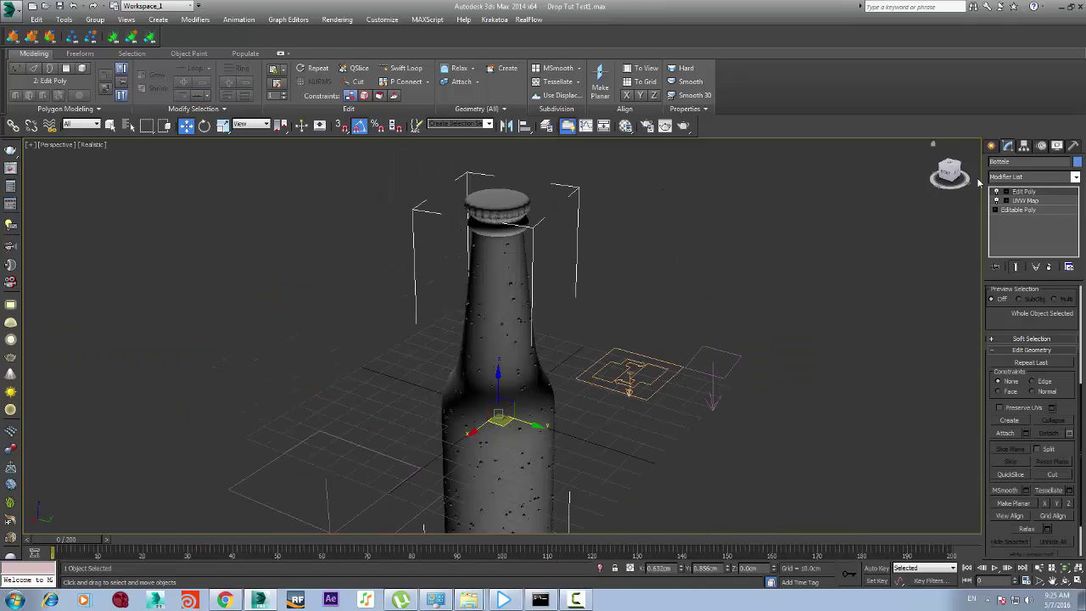
Create a Thinkbox Frost object with an icon about 43 cm in size on the grid beside the bottle
left_click(991, 146)
left_click(1031, 180)
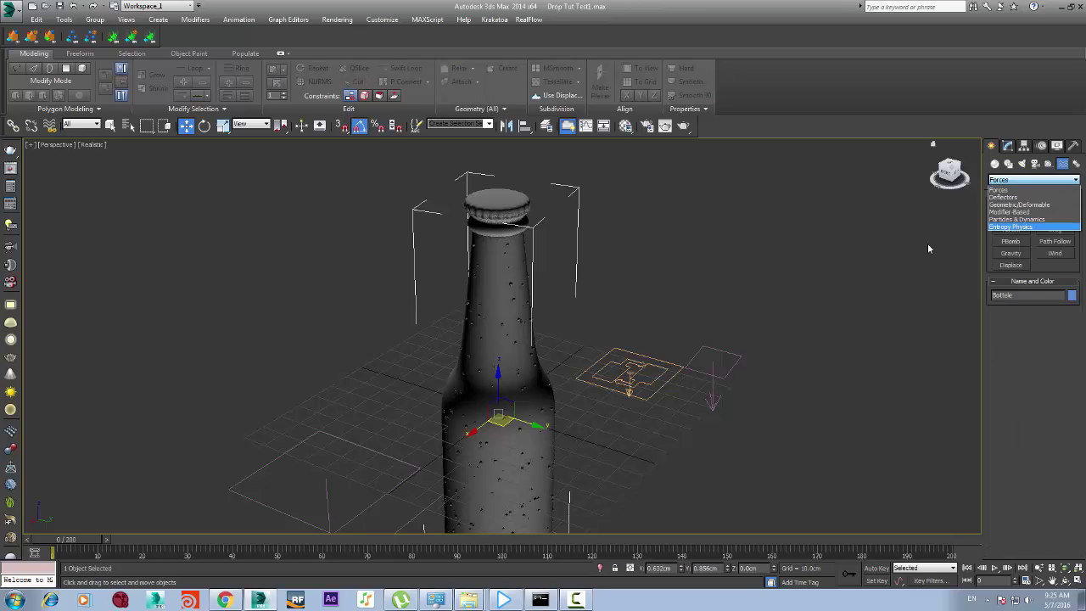
left_click(1003, 190)
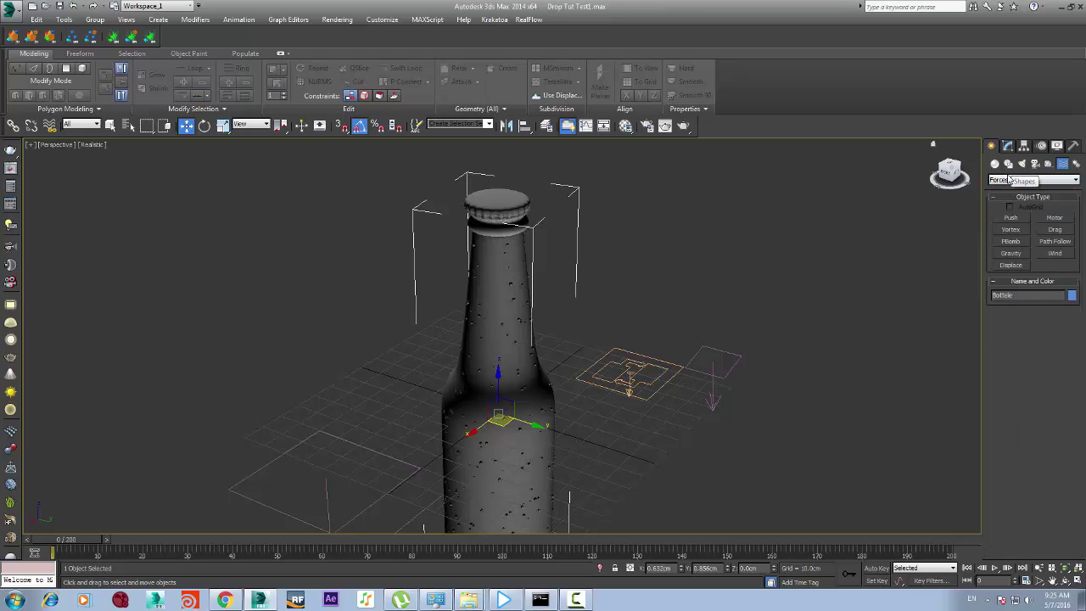
left_click(999, 180)
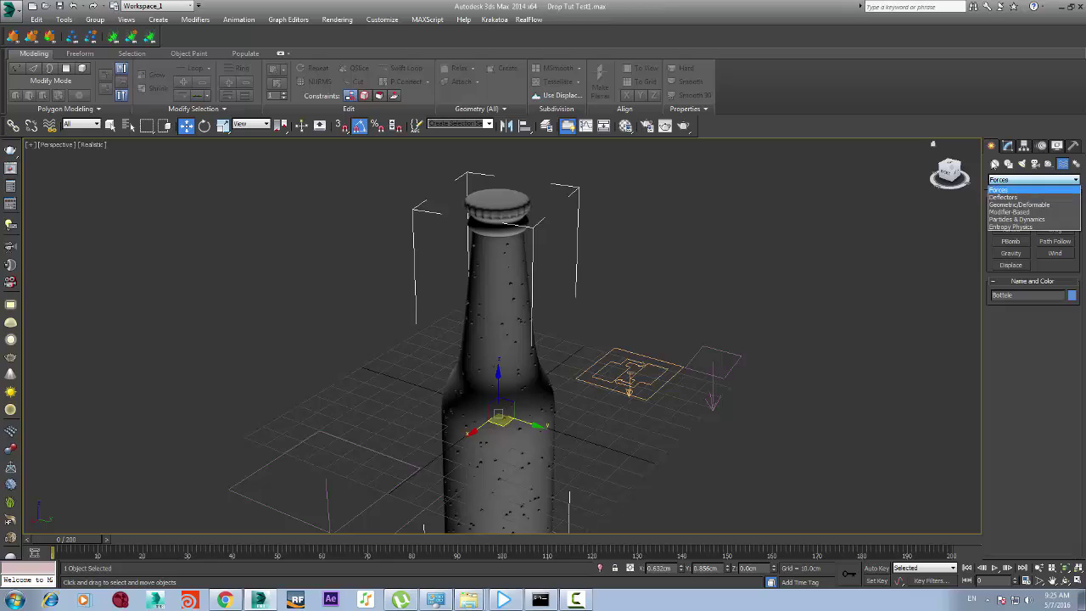
left_click(995, 165)
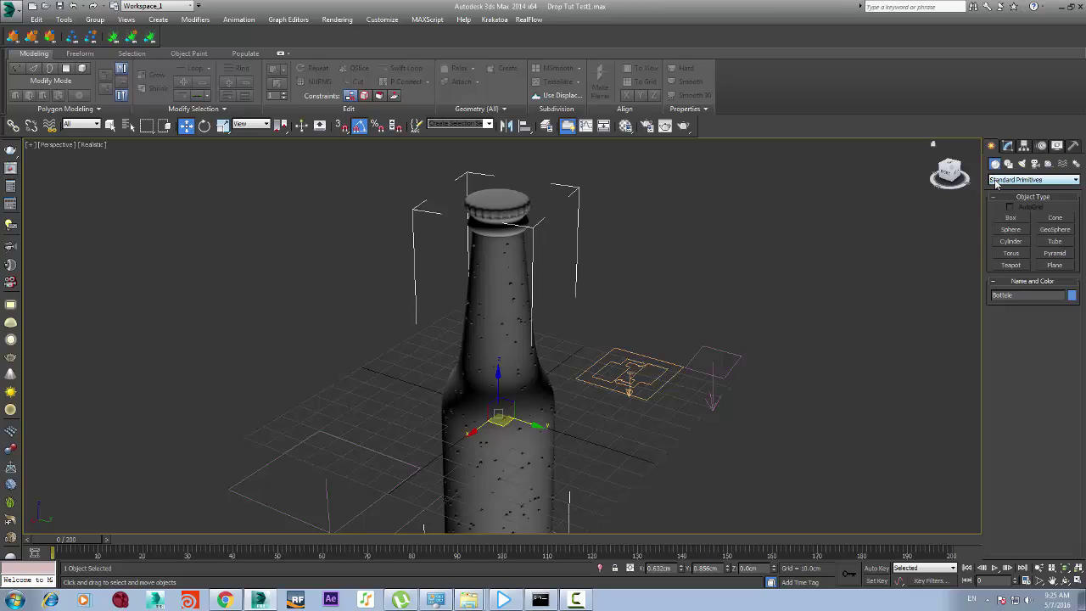
left_click(996, 181)
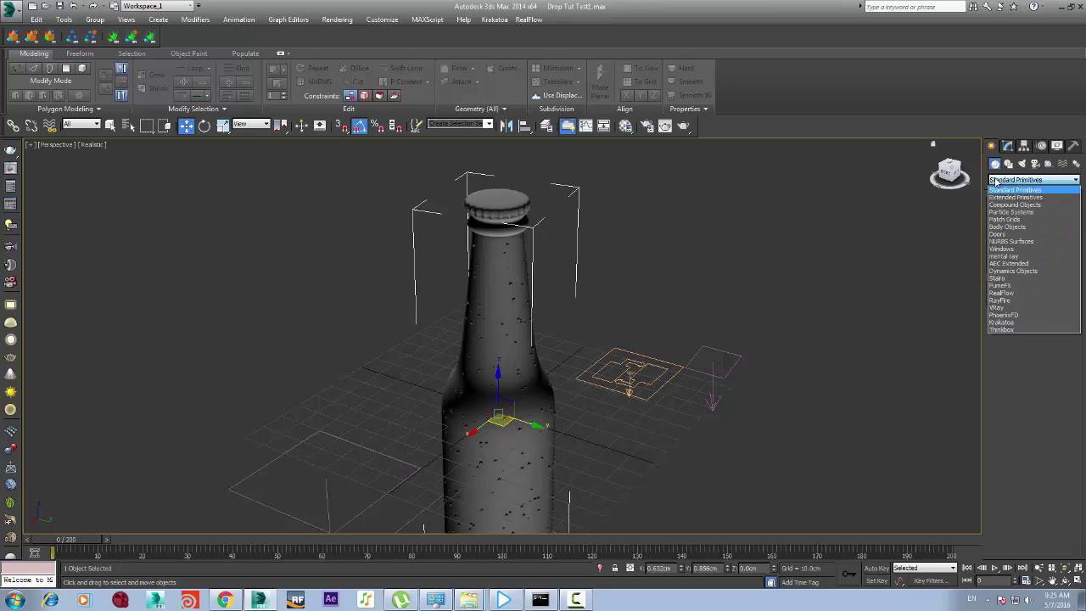
left_click(1009, 330)
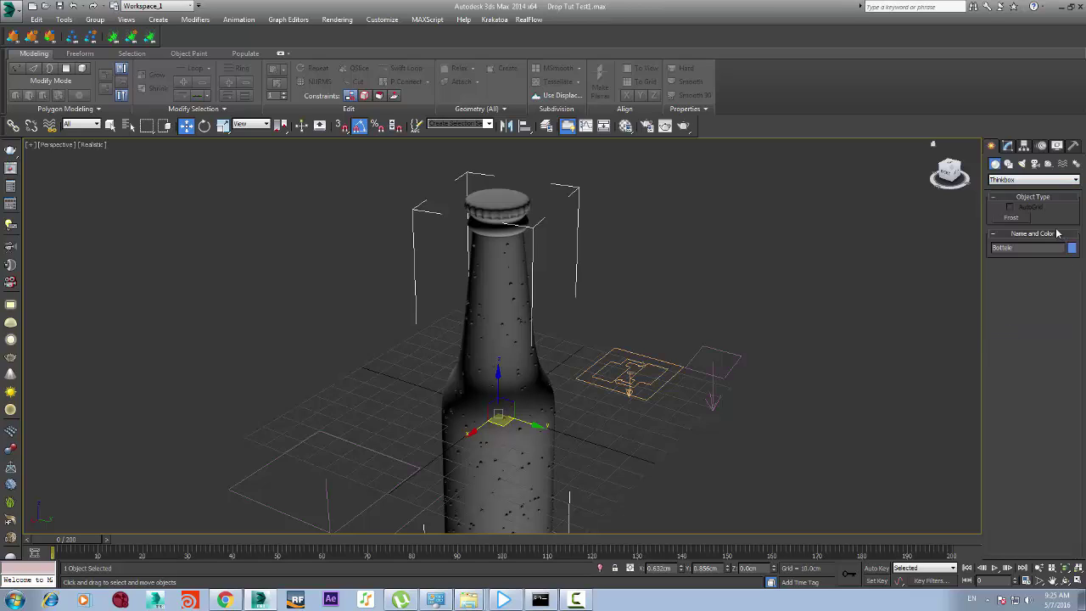
left_click(1011, 217)
left_click_drag(339, 378, 355, 400)
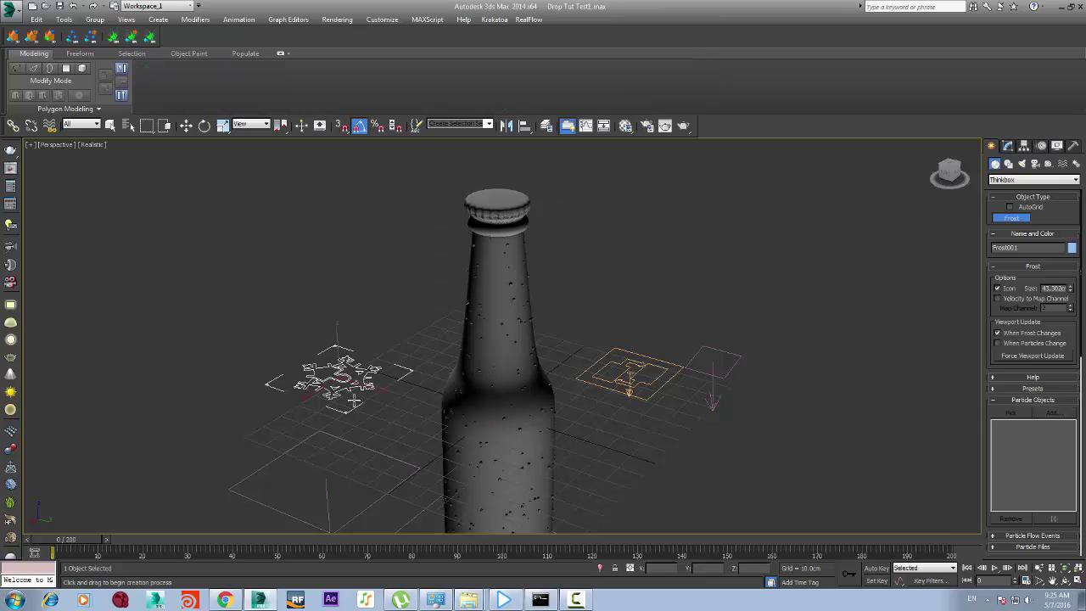
left_click(186, 125)
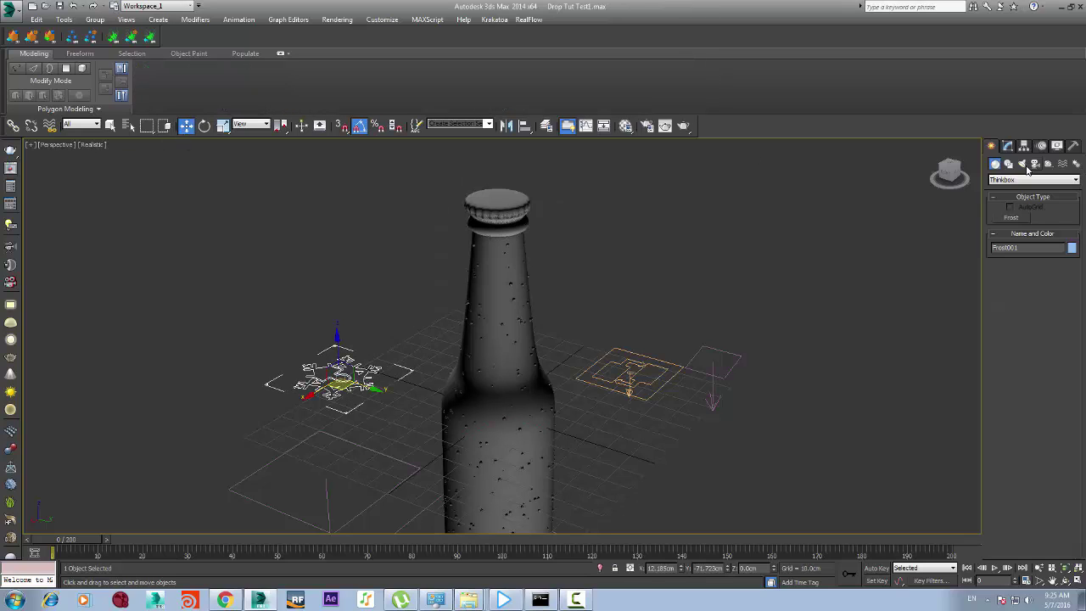
Add PF Source 001 as the Frost object's particle source, preview the mesh across the timeline, and return to frame 0
left_click(1008, 145)
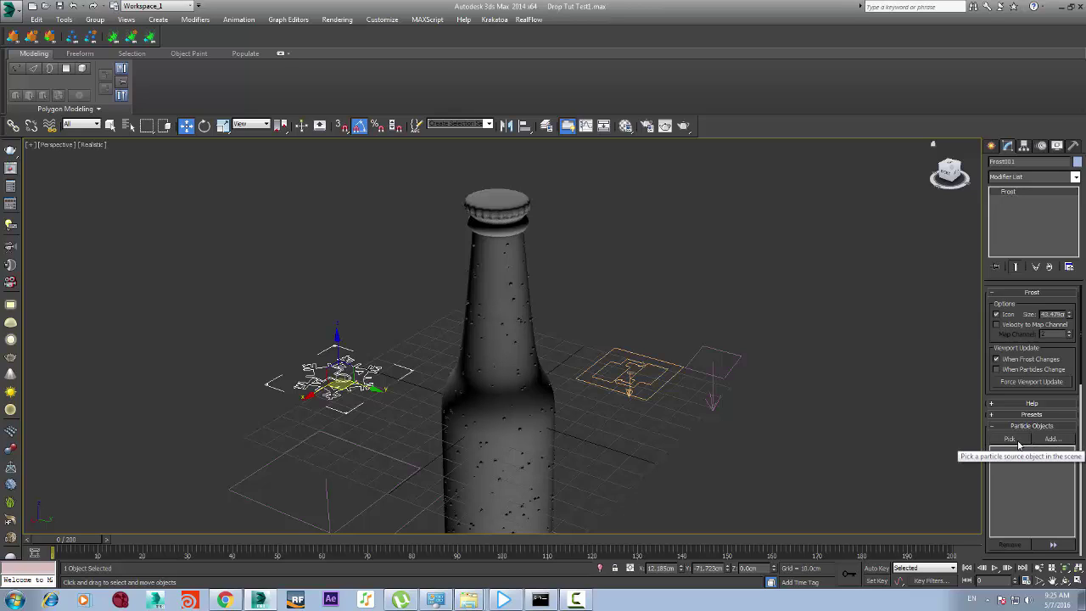
left_click(1009, 438)
left_click(631, 379)
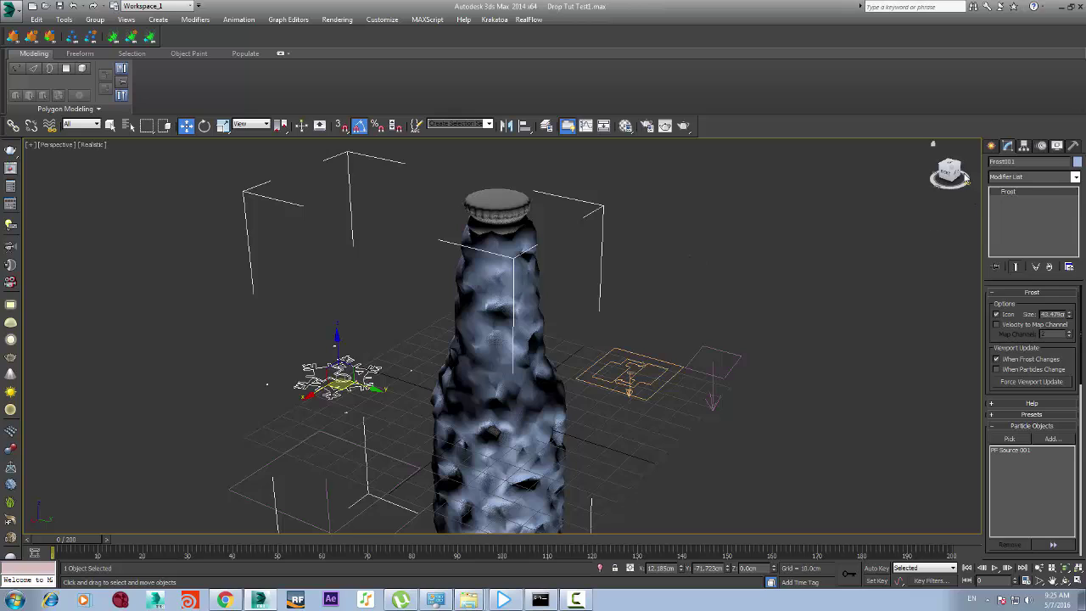
left_click_drag(957, 172, 944, 153)
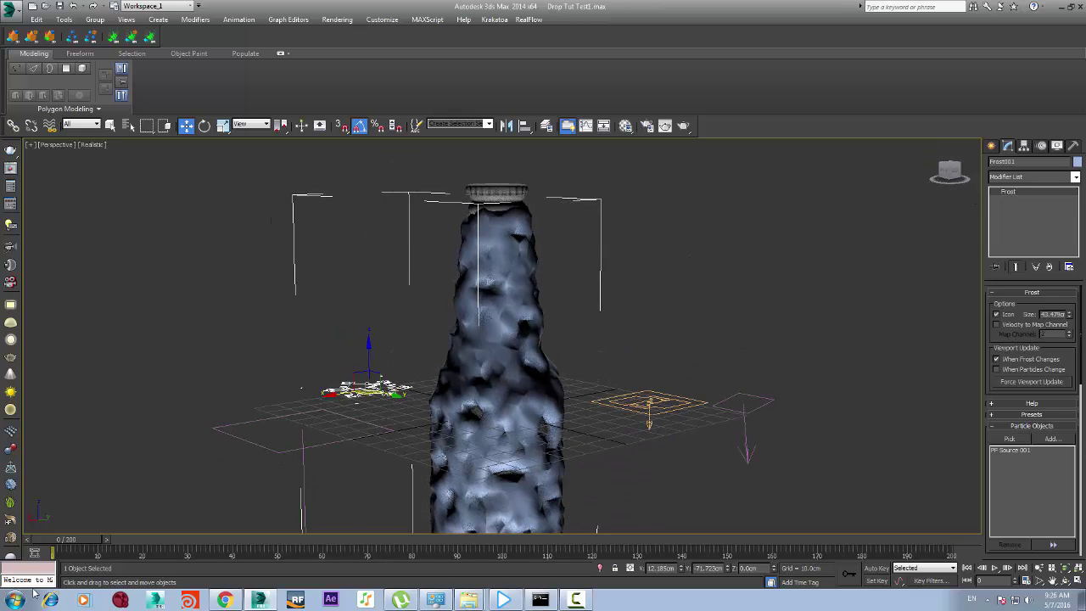
left_click_drag(55, 539, 329, 537)
left_click_drag(111, 542, 60, 540)
Set the Frost object's meshing type to Metaballs
left_click_drag(1060, 352, 1046, 213)
left_click(1021, 469)
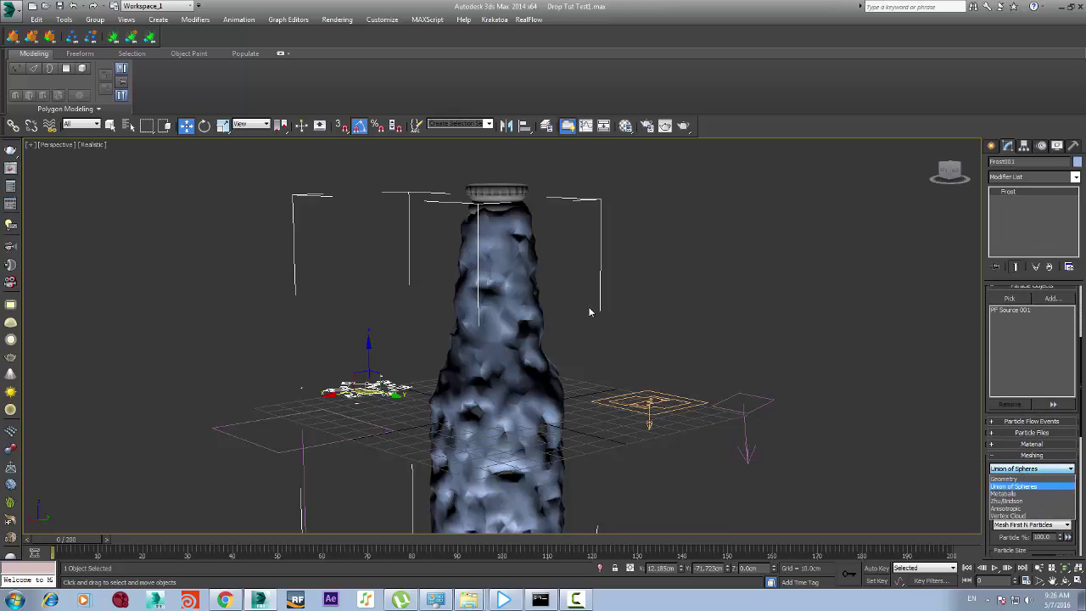
left_click(1034, 493)
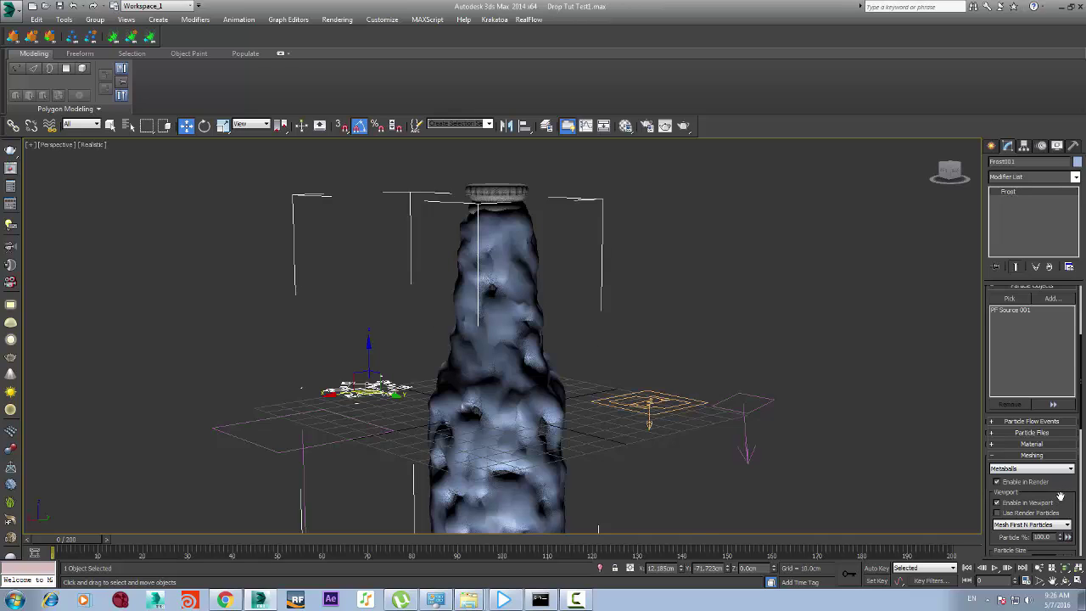
Try Frost particle radii of 2 cm and 1 cm
left_click_drag(1060, 496, 1066, 447)
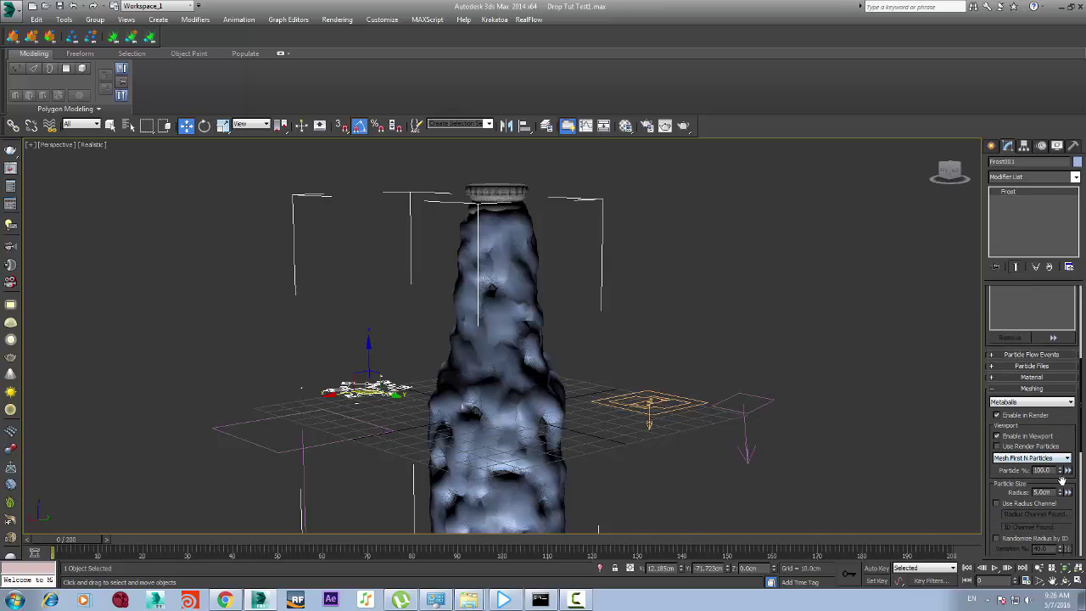
scroll(1068, 429, "down", 4)
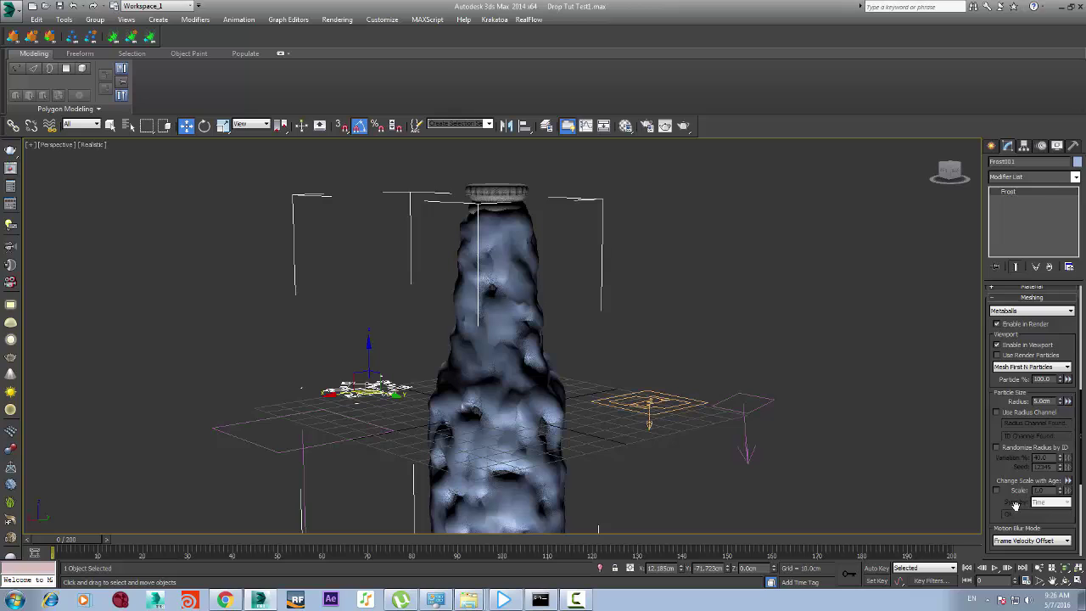
mouse_move(1016, 505)
left_mouse_down()
mouse_move(1046, 282)
mouse_move(1021, 519)
left_mouse_up()
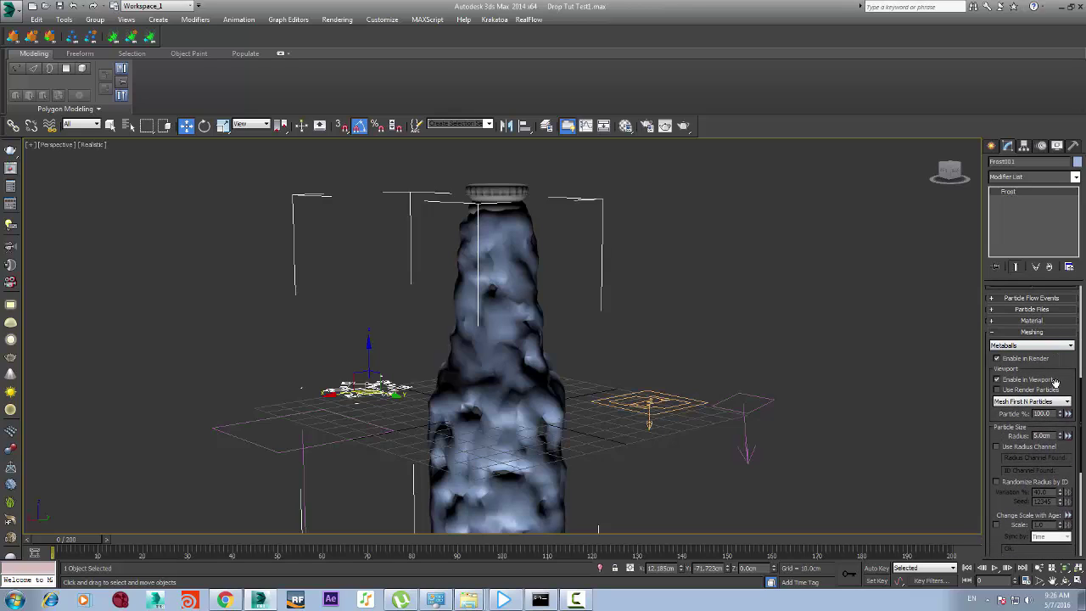
left_click_drag(1052, 436, 1019, 433)
type("2")
key("Return")
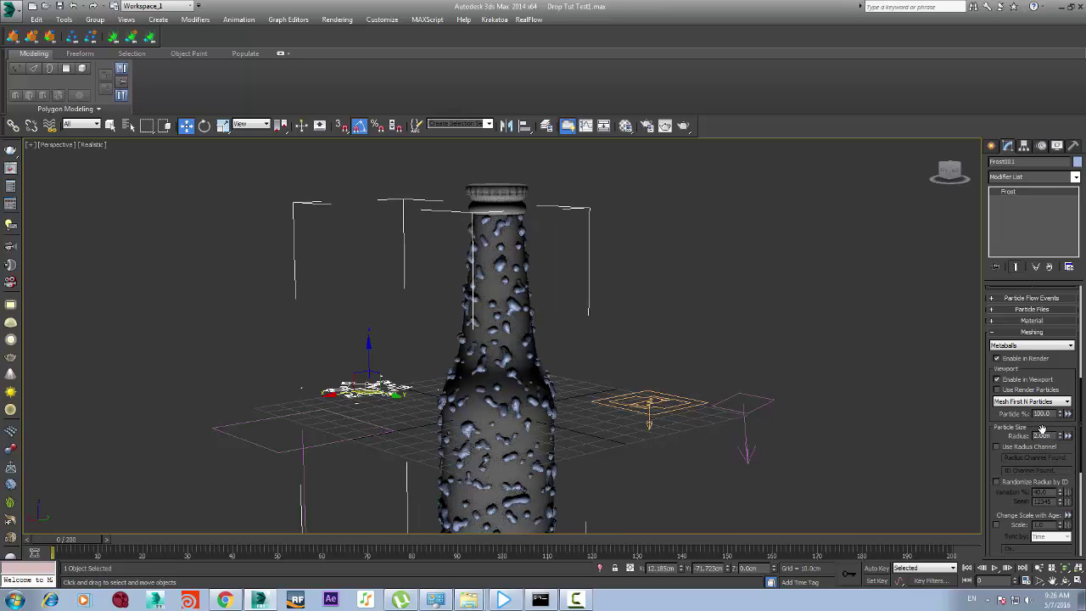
left_click_drag(1049, 435, 1012, 434)
type("1")
key("Return")
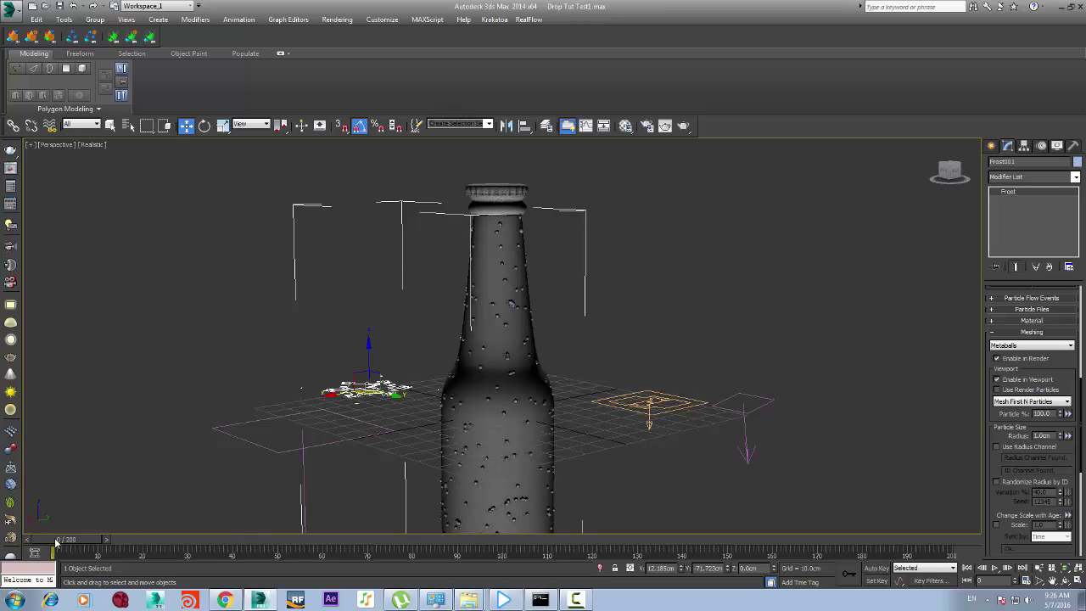
Preview the meshed trails on the lower bottle at frame 69 and set the Frost particle radius to 0.3 cm
left_click_drag(56, 541, 342, 557)
key("w")
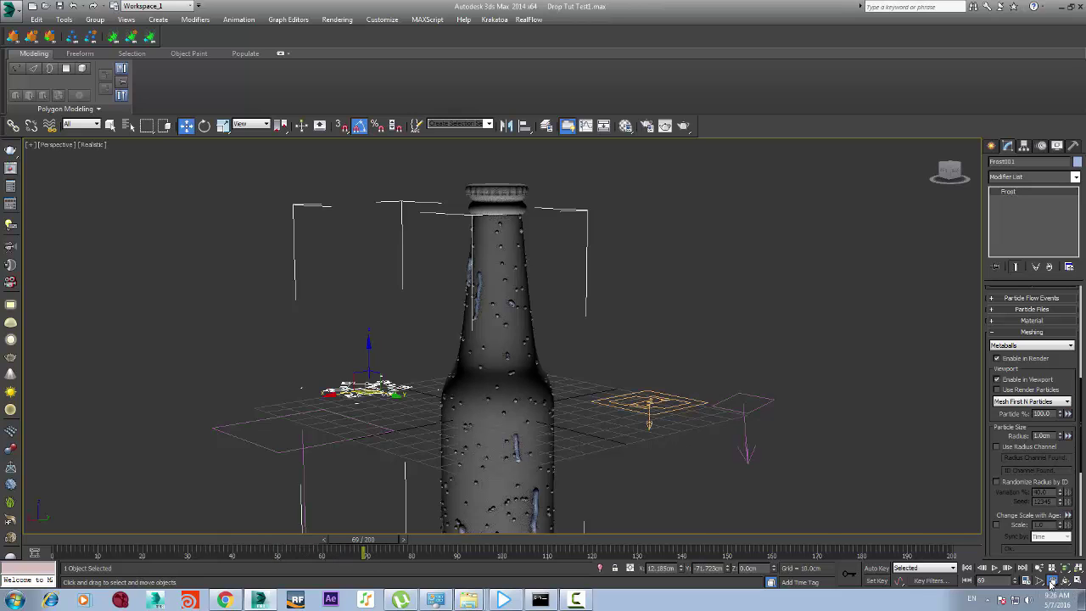
left_click(1052, 582)
left_click_drag(571, 390, 537, 233)
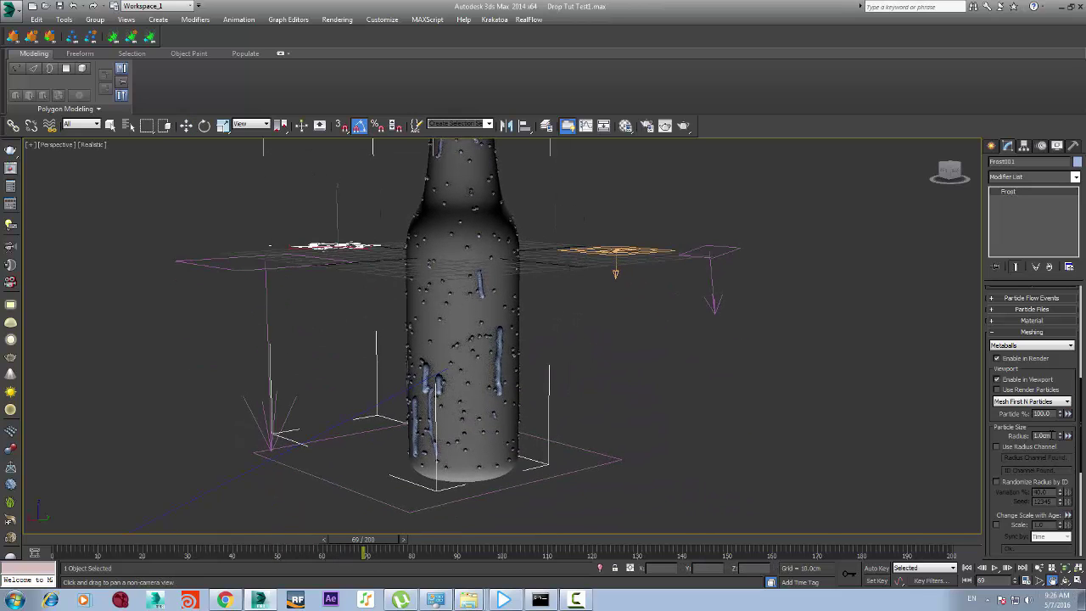
left_click_drag(1054, 437, 1000, 438)
type("0.3")
key("Return")
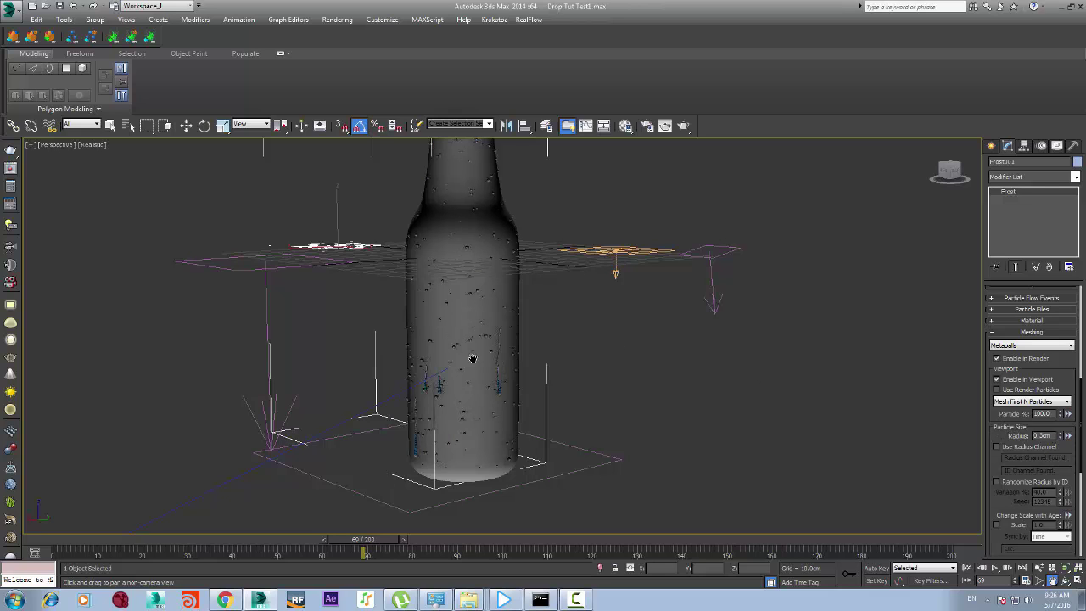
Examine the thin metaball trails up close on the bottle's body up to frame 103, and return to frame 0
scroll(488, 420, "up", 8)
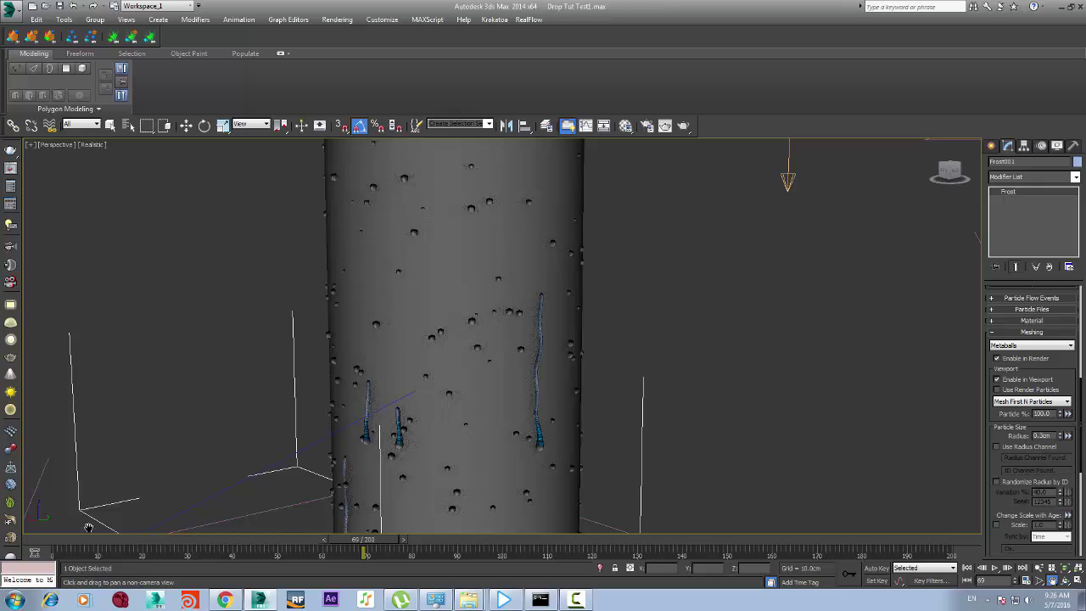
left_click_drag(58, 543, 515, 549)
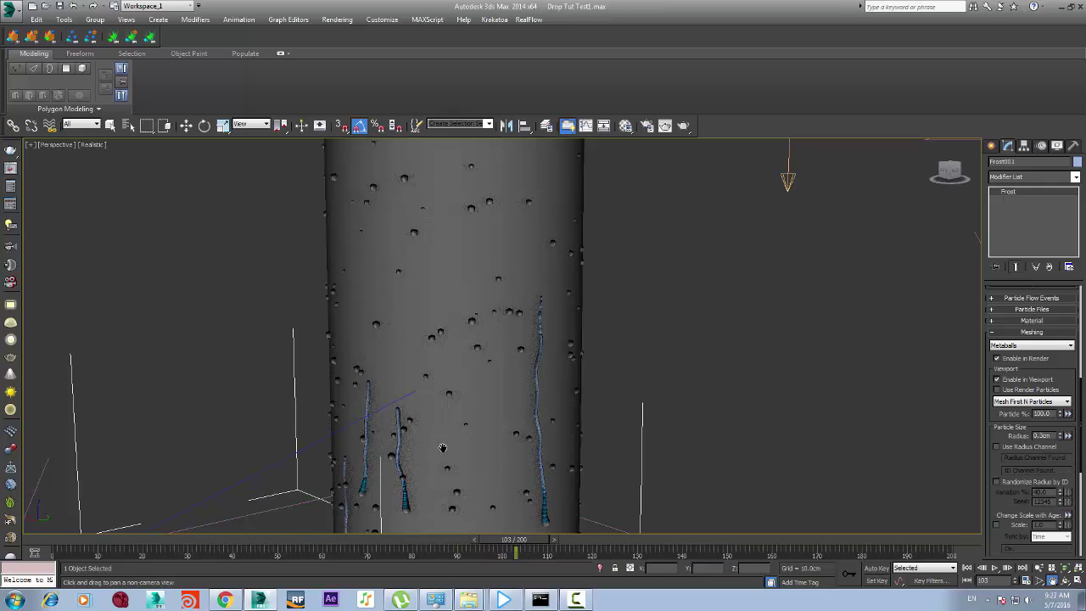
left_click(186, 125)
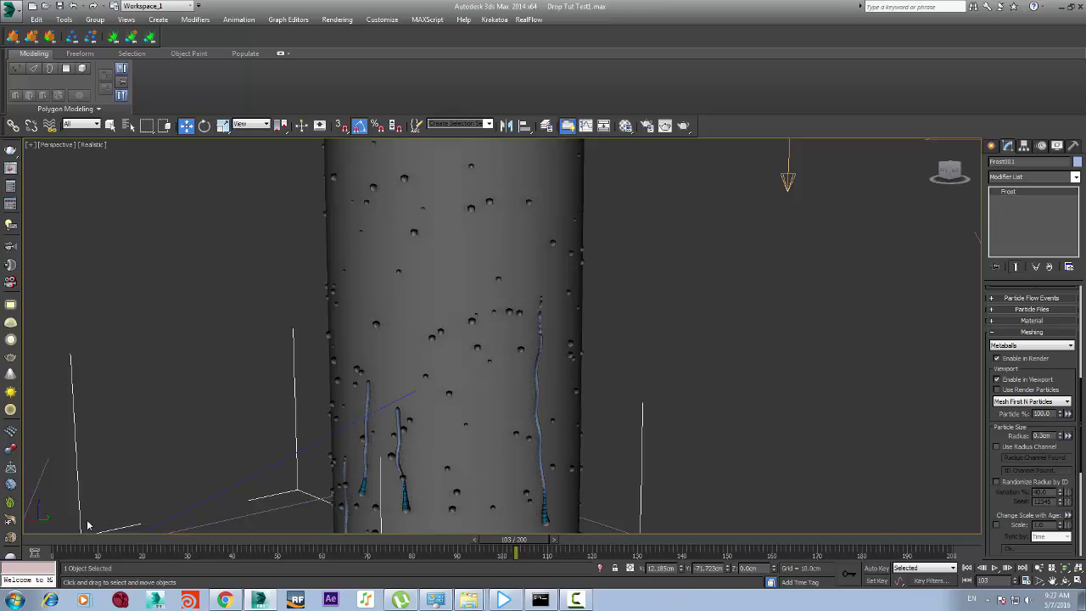
left_click_drag(516, 541, 32, 547)
Select the PF Source 001 icon and open its maximized Particle View to examine the events and available operators
left_click(668, 322)
scroll(668, 318, "down", 7)
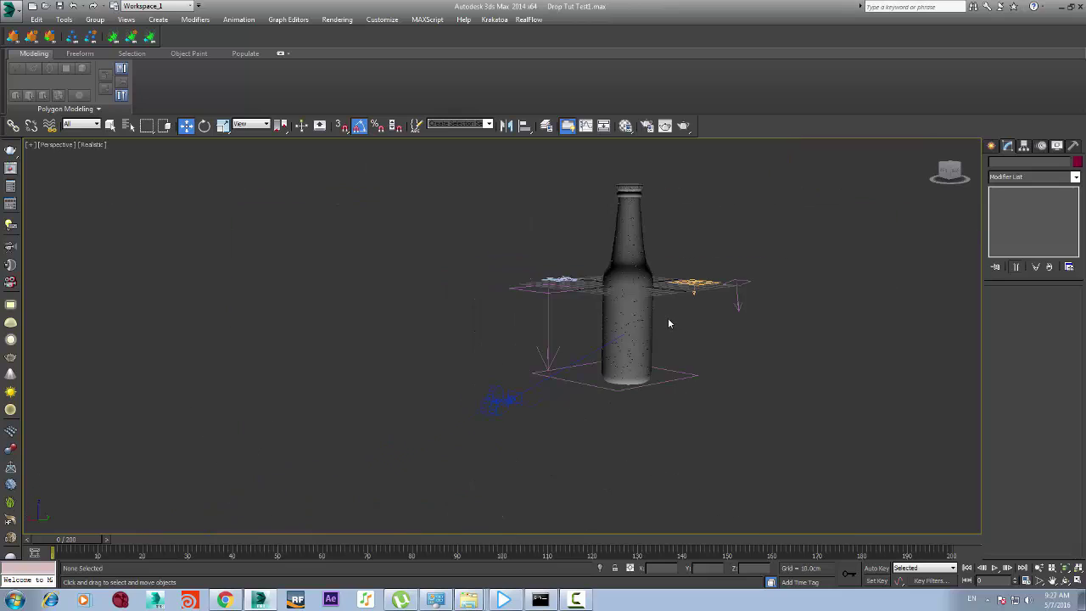
scroll(668, 317, "up", 4)
left_click(746, 240)
scroll(713, 229, "up", 3)
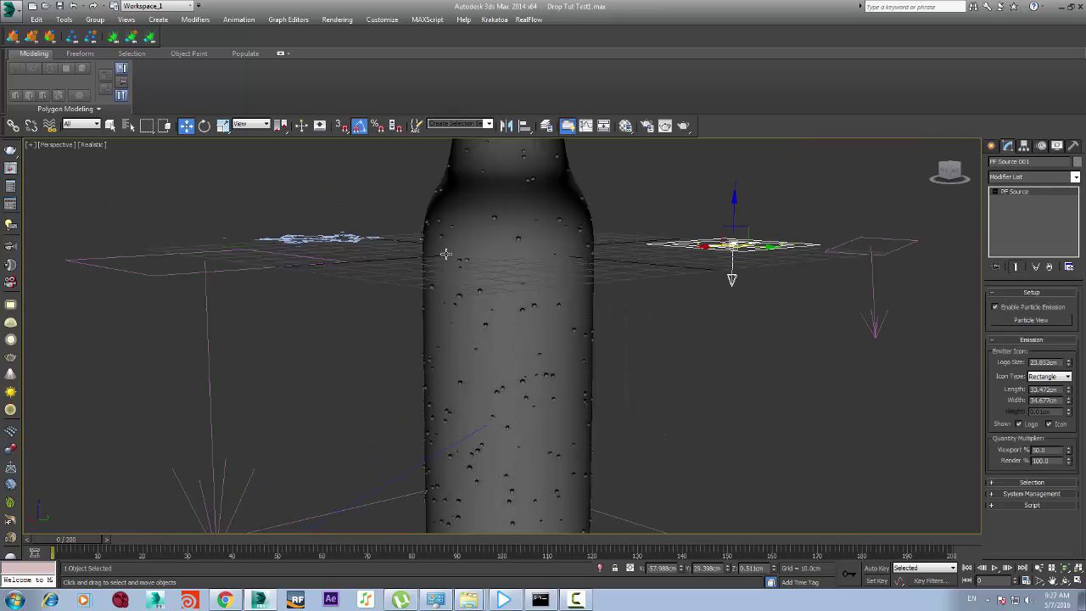
left_click(1031, 320)
double_click(431, 343)
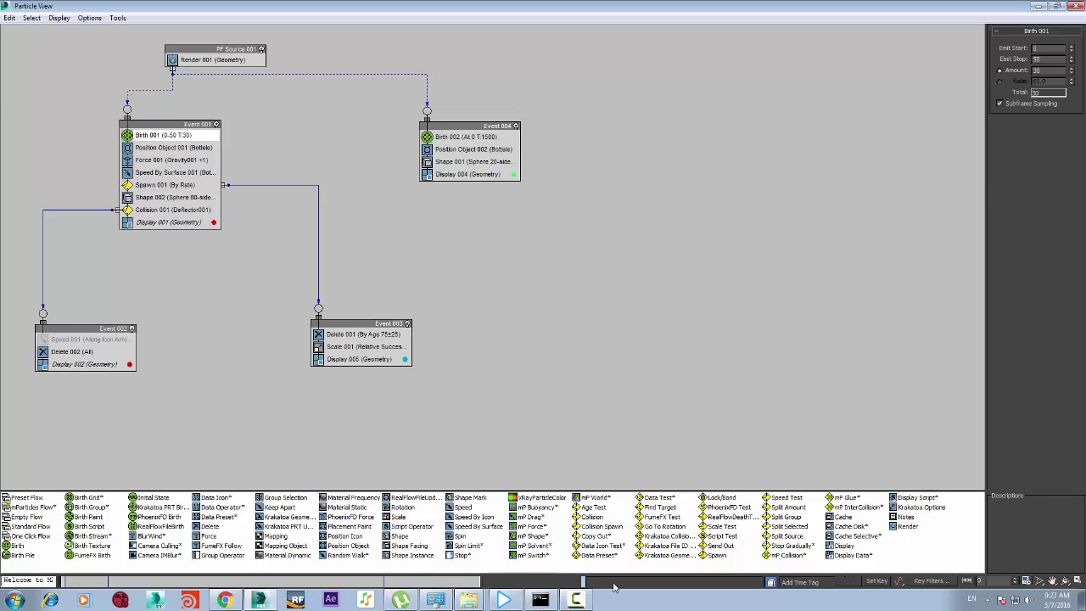
left_click(850, 556)
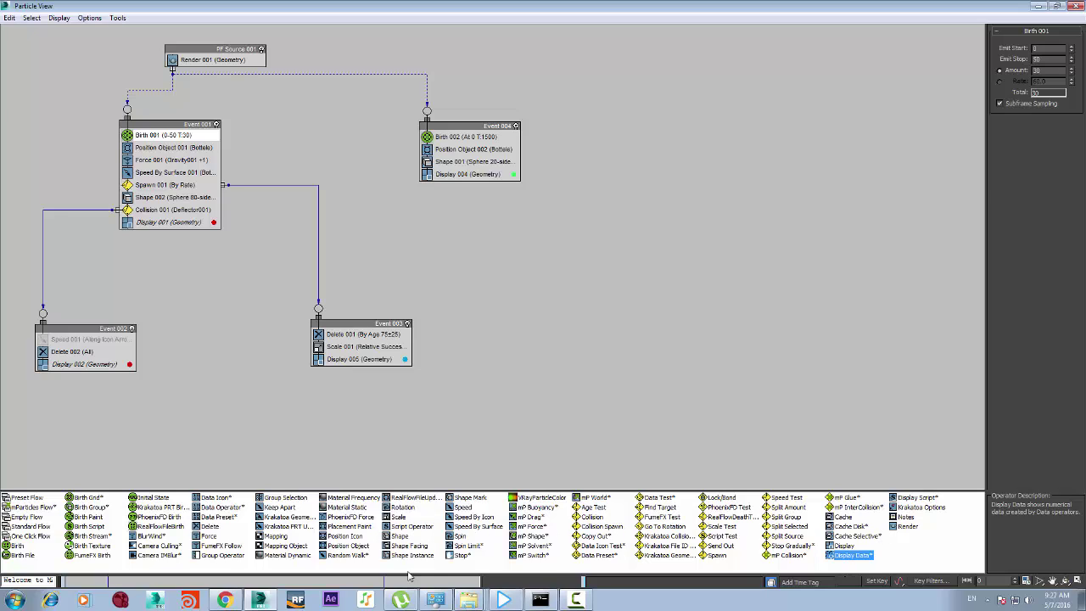
left_click(568, 599)
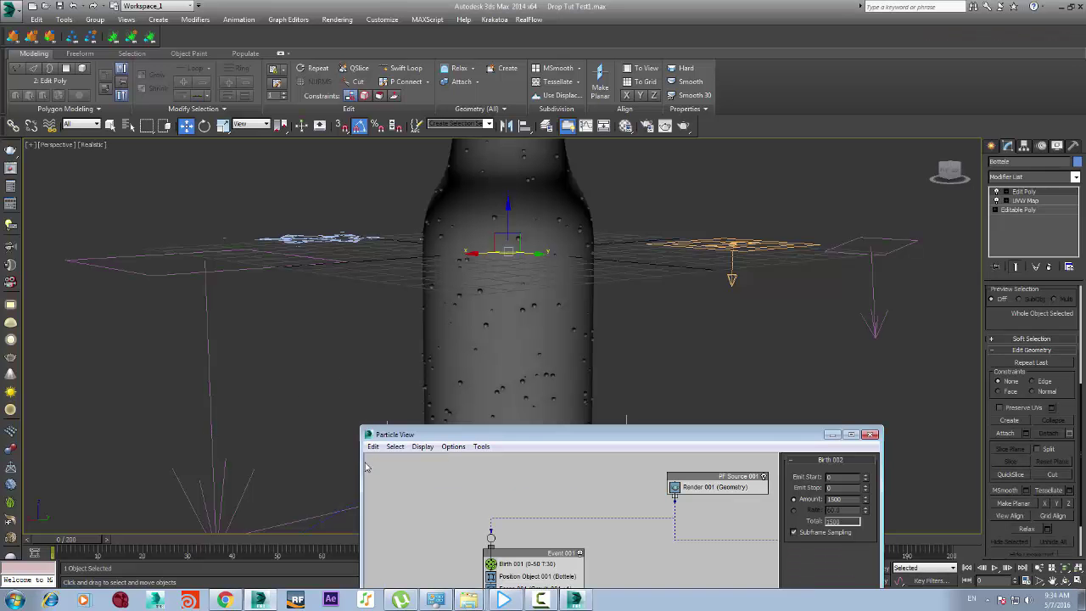
Move the Particle View window clear of the bottle, clear the scene selection, and reframe the bottle in Perspective
left_click_drag(521, 435, 722, 375)
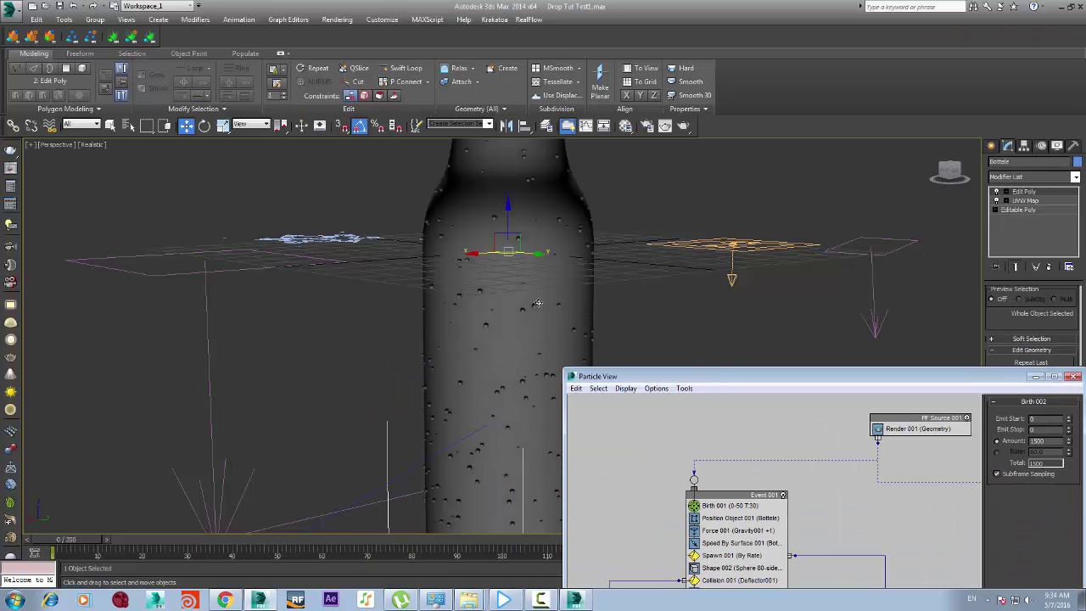
left_click(523, 300)
left_click(683, 242)
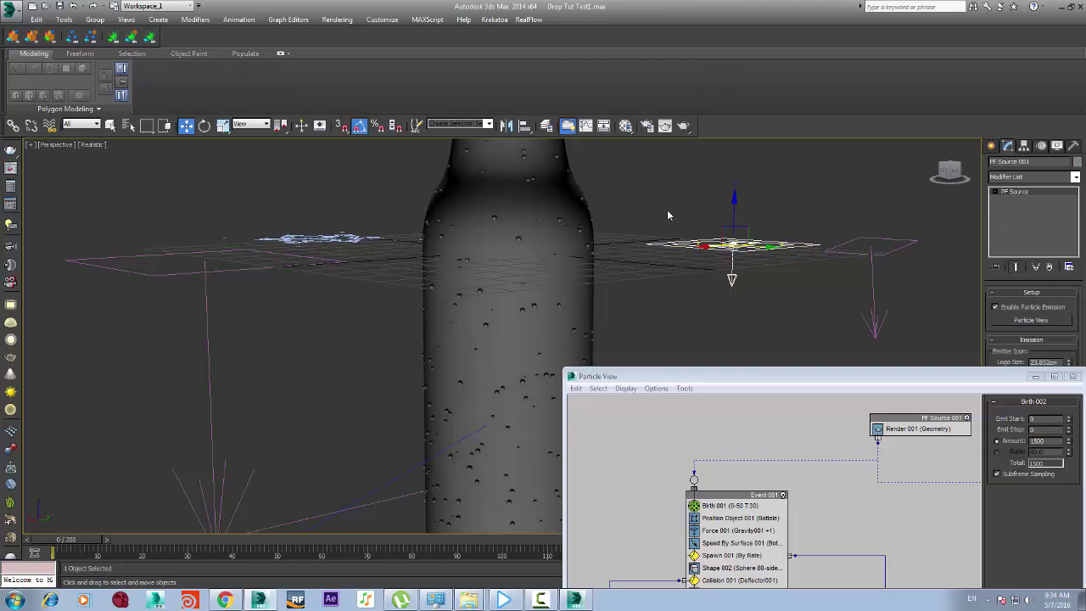
left_click(666, 209)
scroll(655, 212, "down", 7)
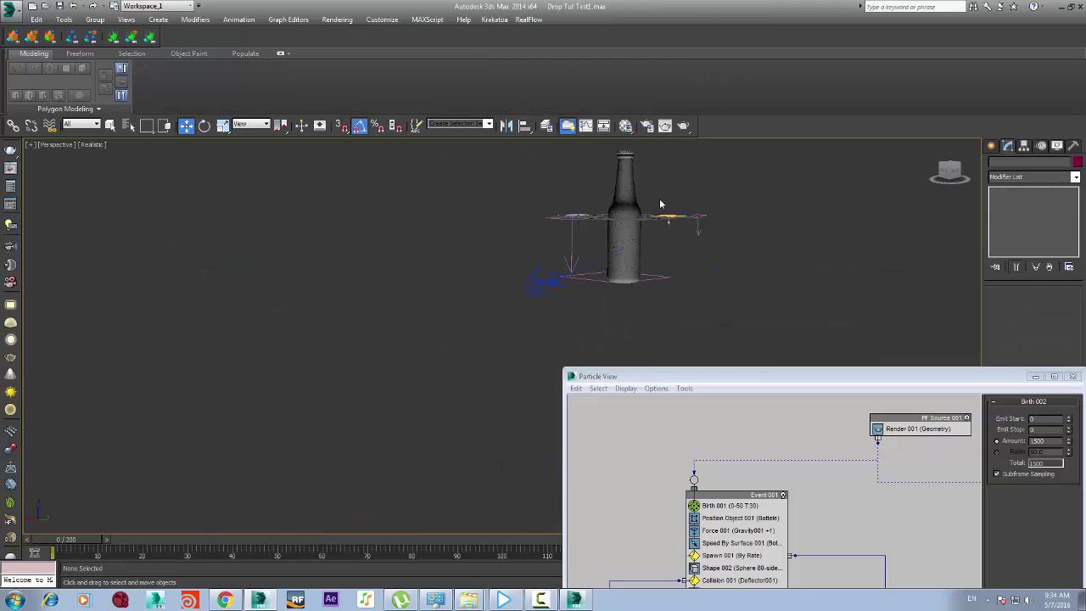
scroll(661, 204, "up", 3)
left_click_drag(1017, 377, 561, 525)
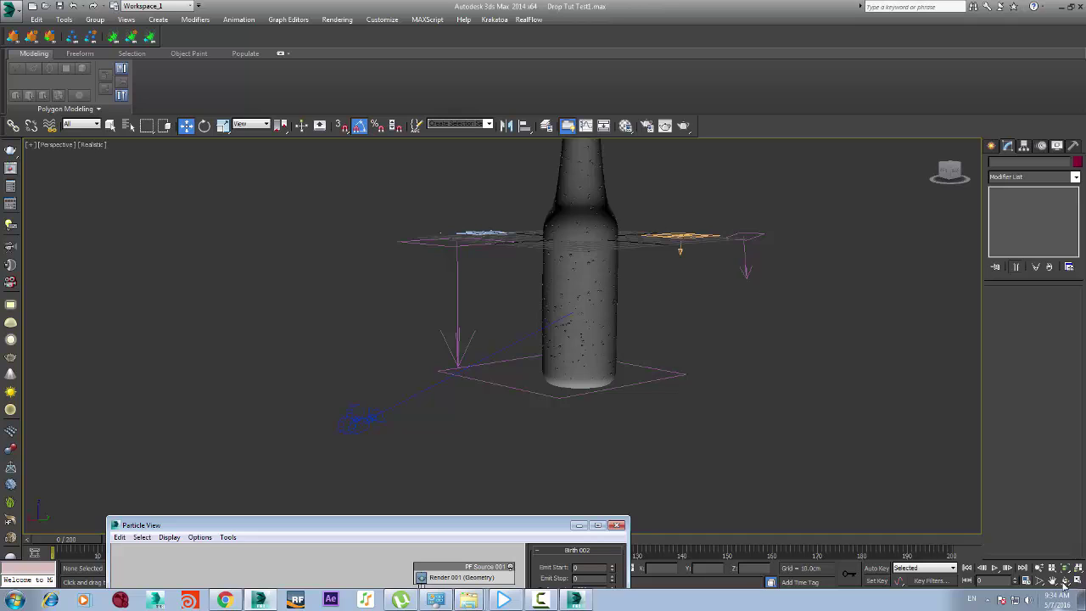
Inspect the Render Setup dialog and close it
middle_click_drag(658, 210, 565, 340)
left_click(647, 126)
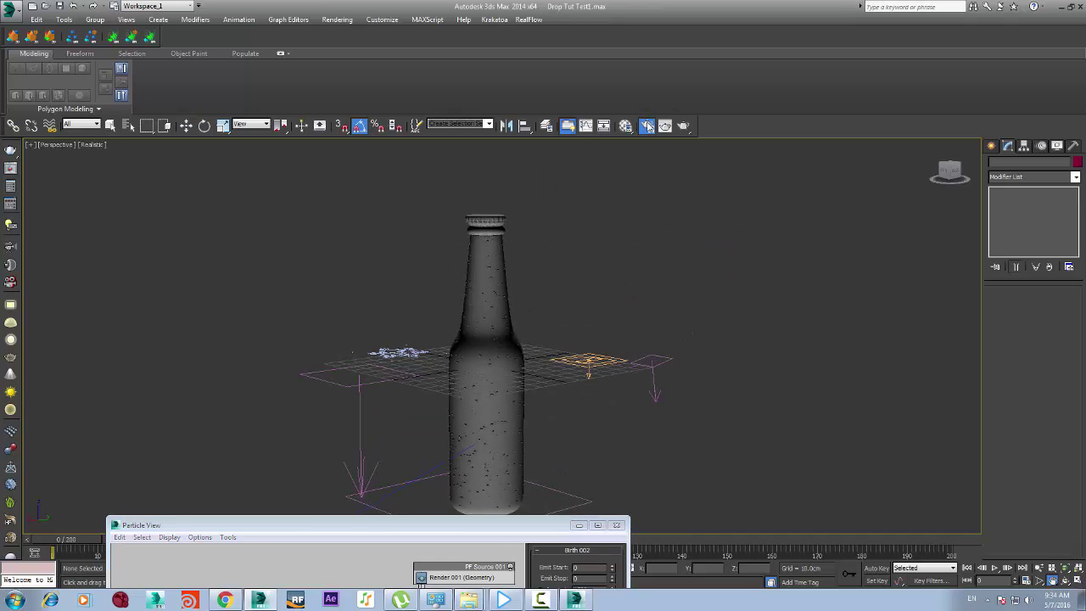
left_click_drag(449, 84, 755, 4)
left_click(873, 10)
Create a V-Ray plane light beside the bottle in the Top view, about 45 cm half-length and 59 cm half-width
left_click(186, 126)
key("t")
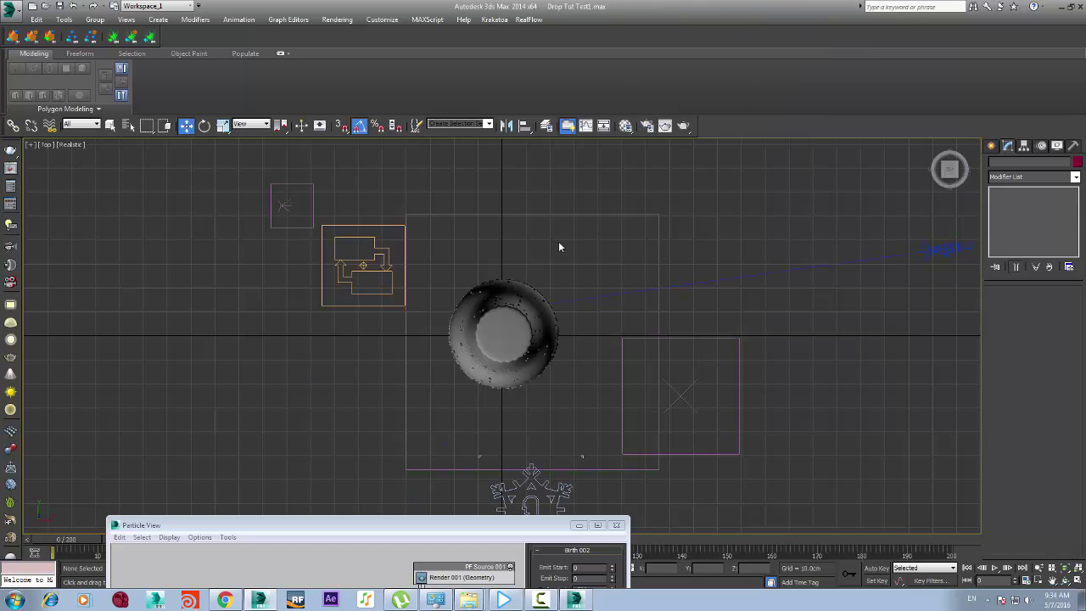
left_click(992, 147)
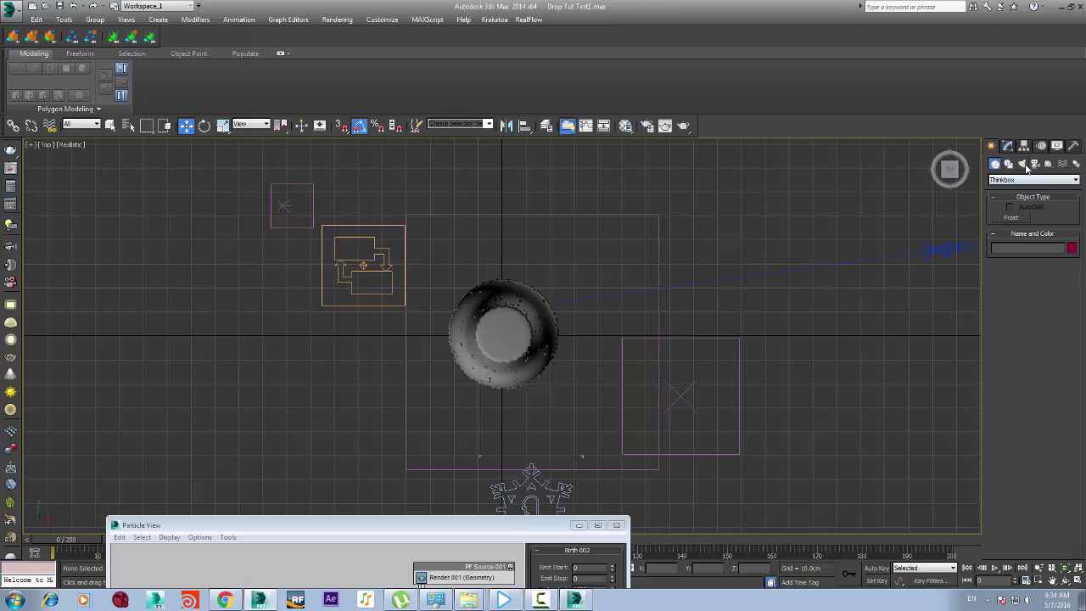
left_click(1022, 164)
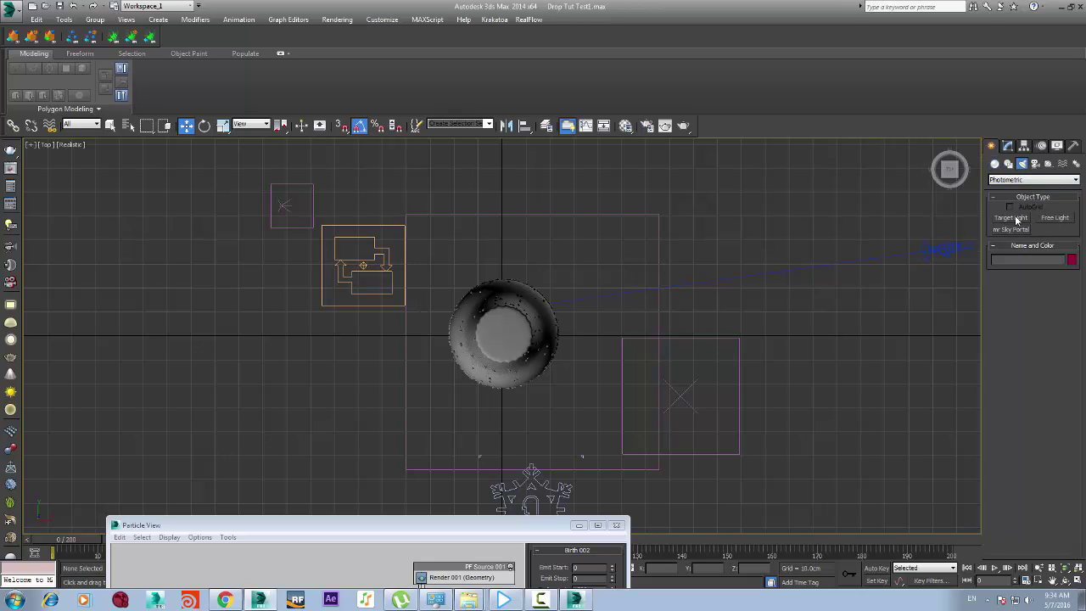
left_click(1017, 219)
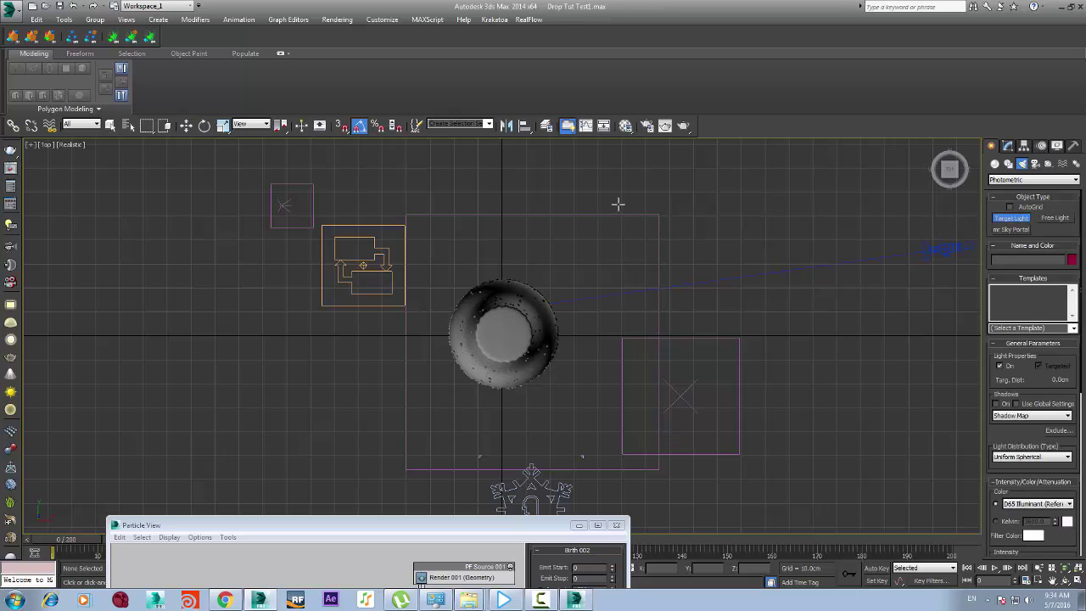
left_click(1006, 181)
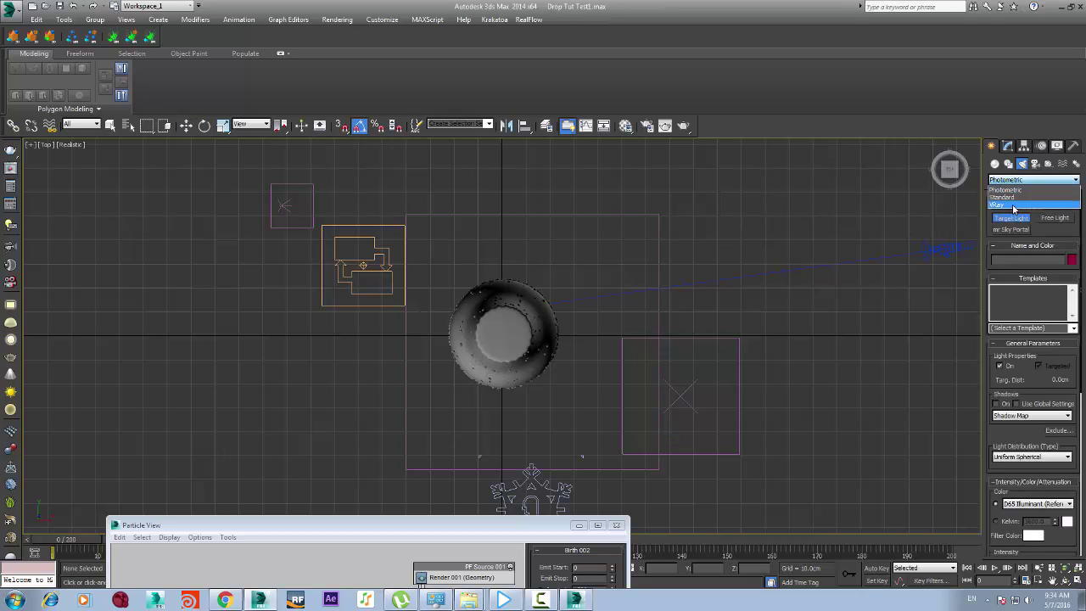
left_click(1015, 209)
left_click(1011, 218)
left_click_drag(623, 197, 838, 478)
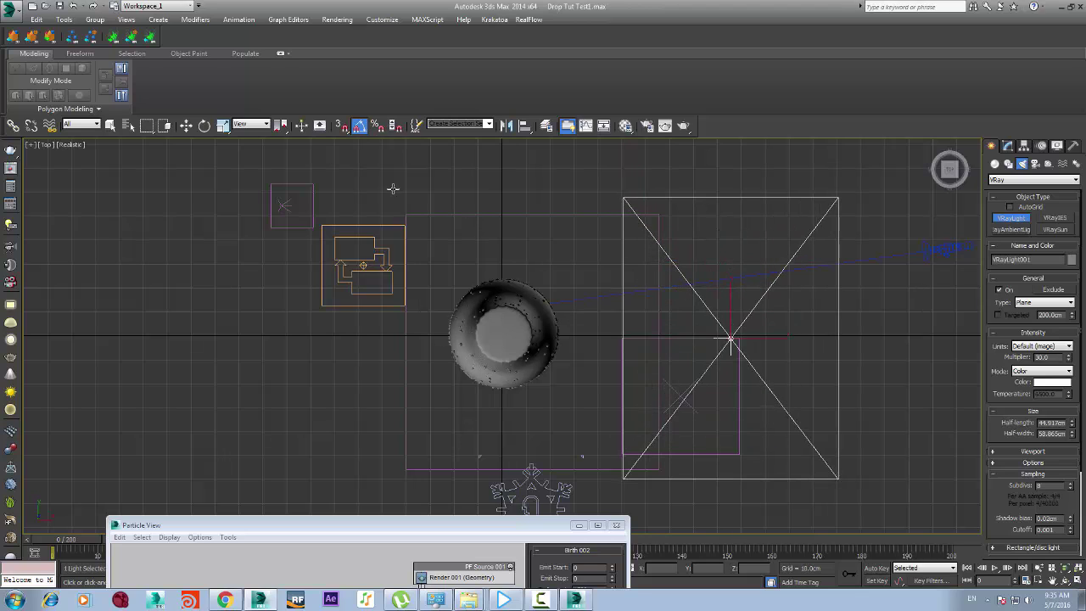
In the Front view, raise the plane light up and away from the bottle and rotate it -65 degrees to face the bottle
left_click(187, 125)
key("f")
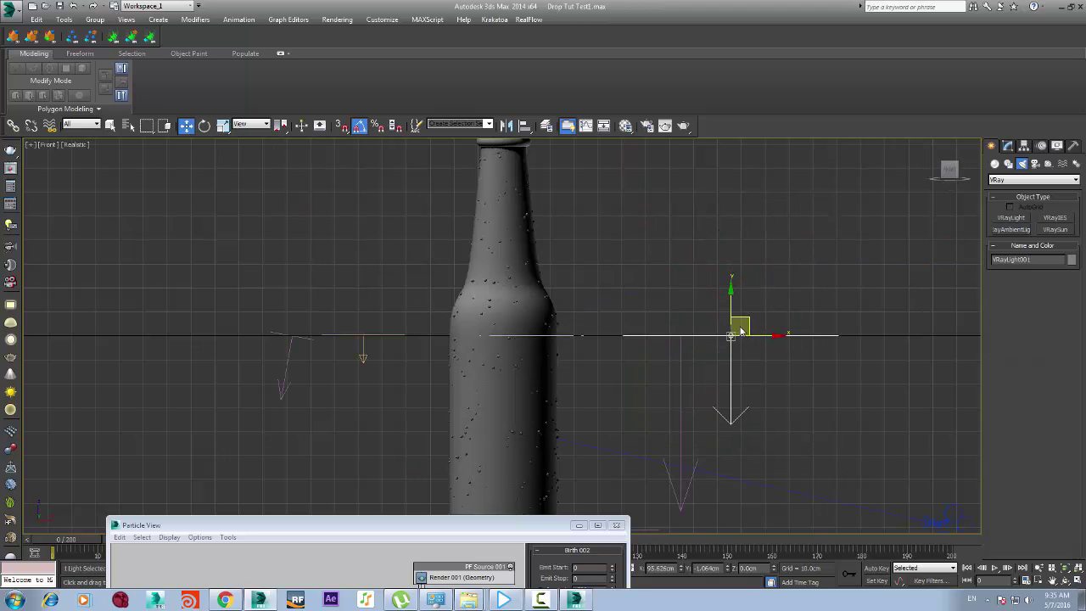
left_click_drag(745, 315, 826, 167)
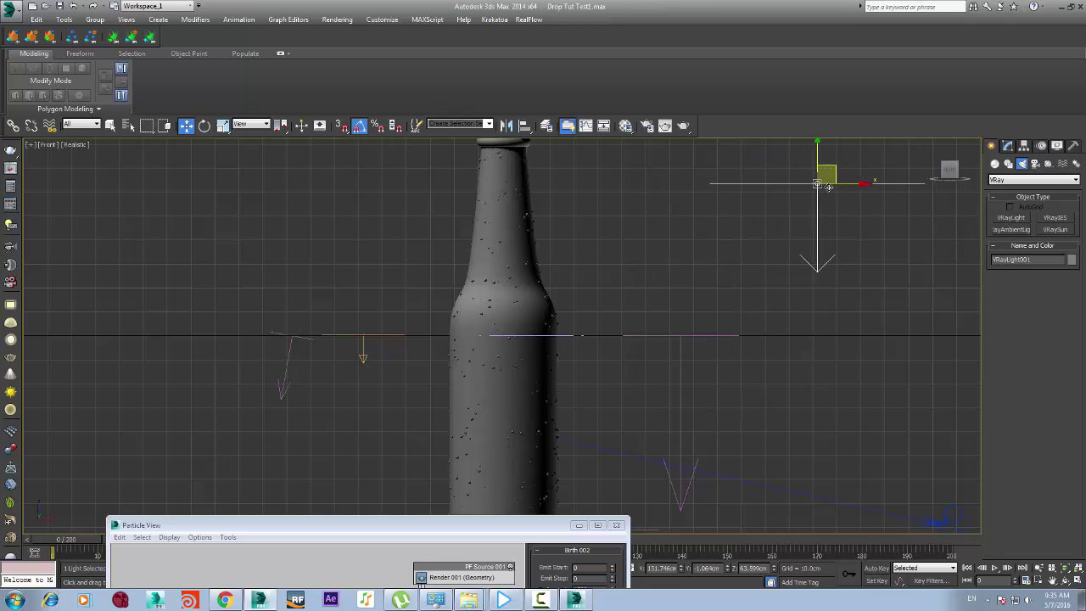
scroll(826, 166, "down", 6)
scroll(863, 159, "up", 3)
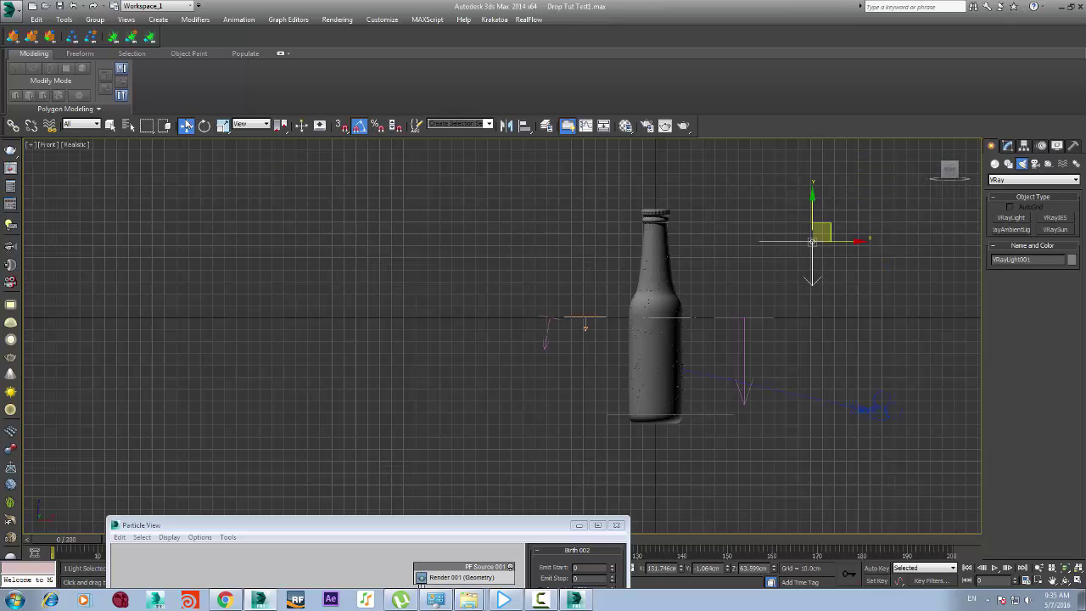
left_click(205, 126)
left_click_drag(830, 204, 868, 191)
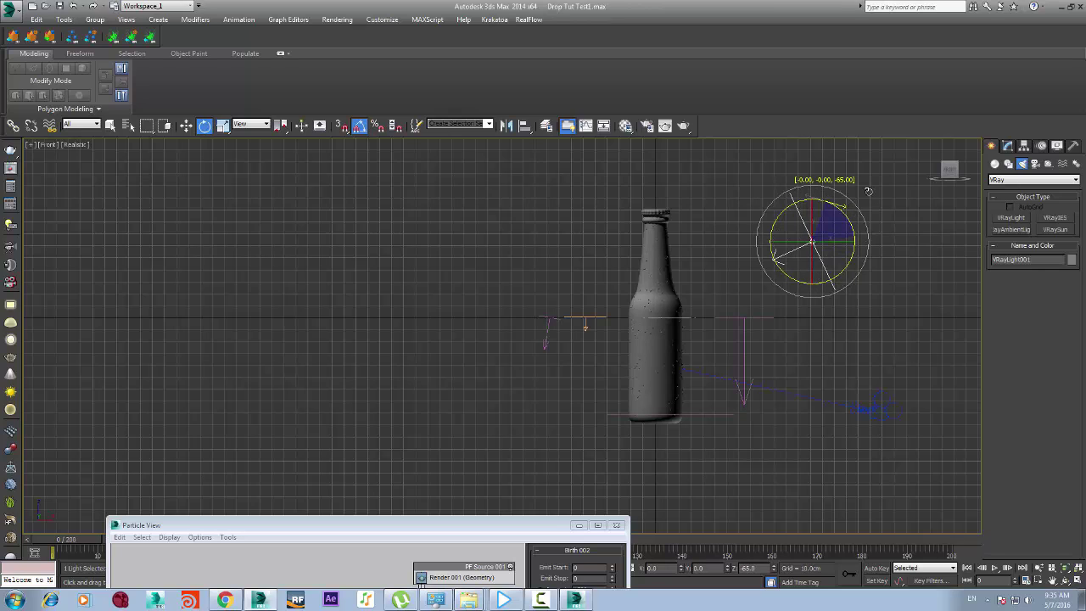
left_click(186, 125)
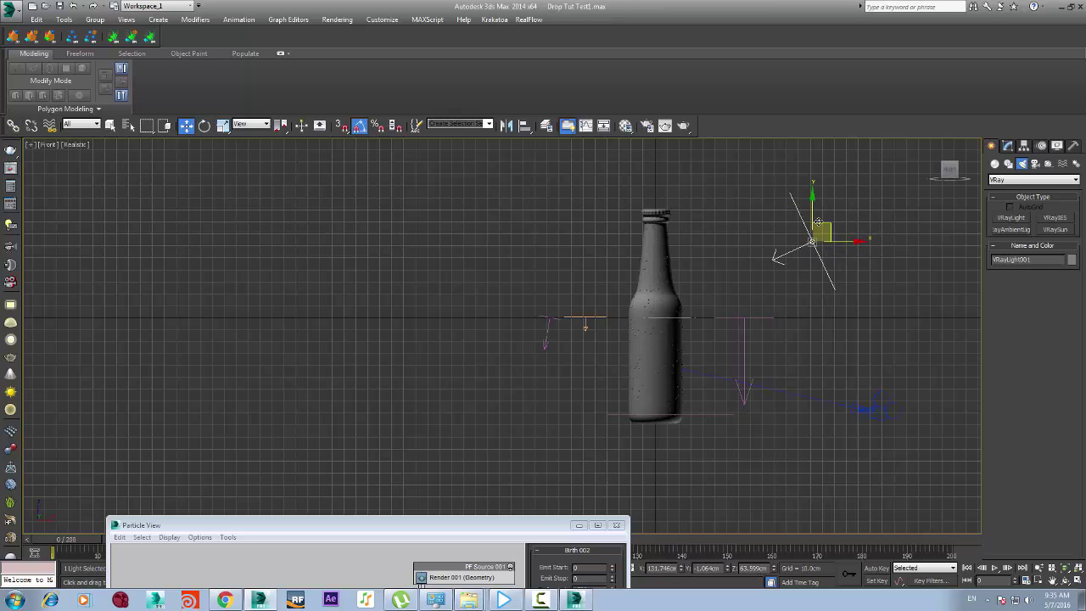
left_click_drag(823, 220, 863, 170)
Set the plane light's multiplier to 10 and its sampling subdivisions to 20, and clear the selection
left_click(1008, 146)
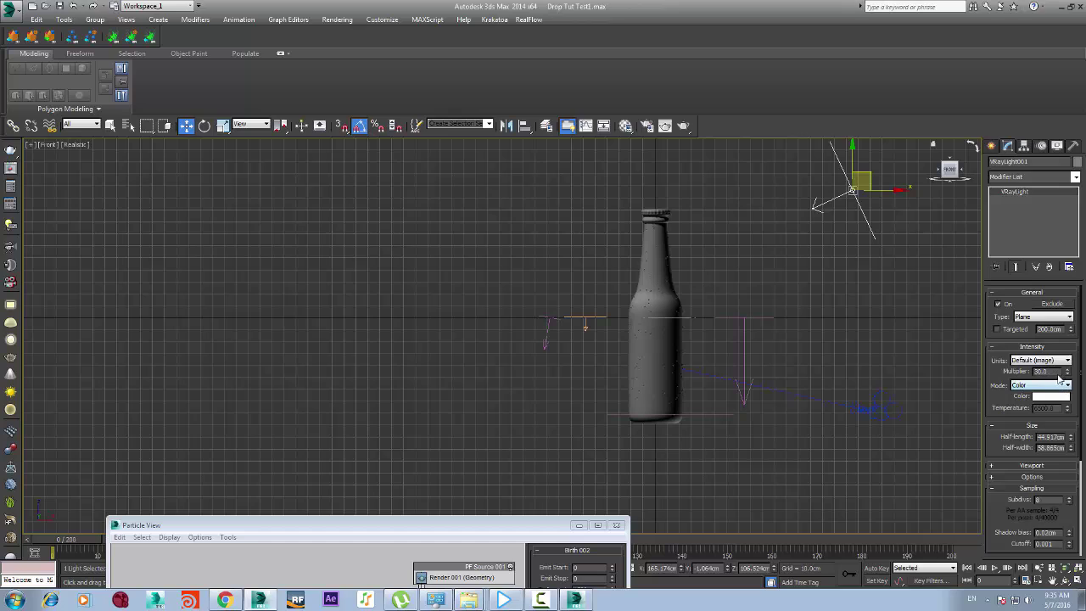
left_click_drag(907, 374, 823, 362)
type("20t")
left_click(707, 264)
Clone the plane light in place as an independent copy named VRayLight002
scroll(709, 265, "down", 3)
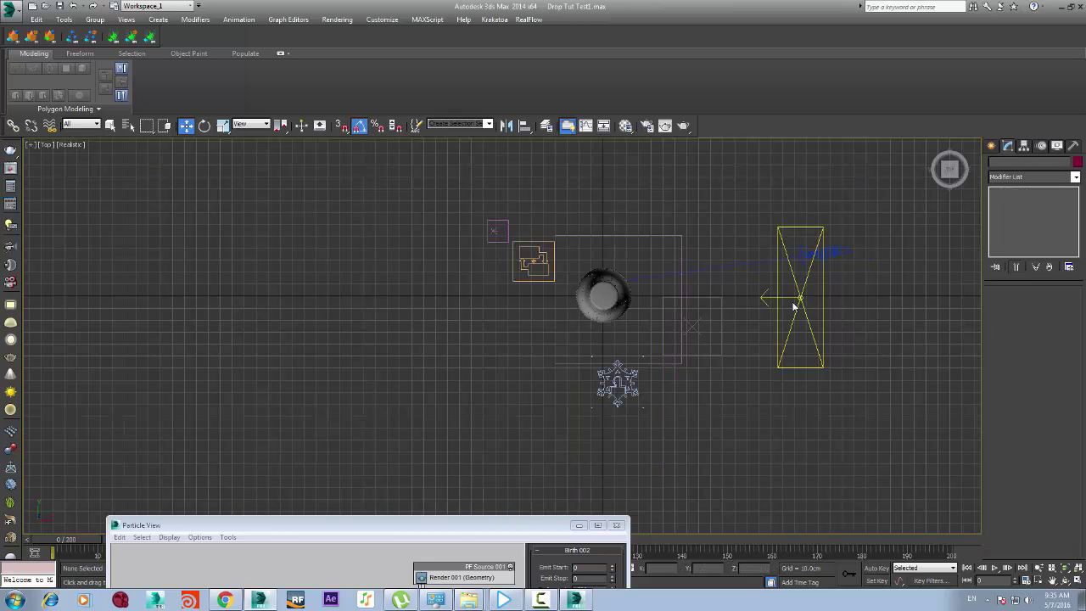
left_click(795, 305)
right_click(795, 296)
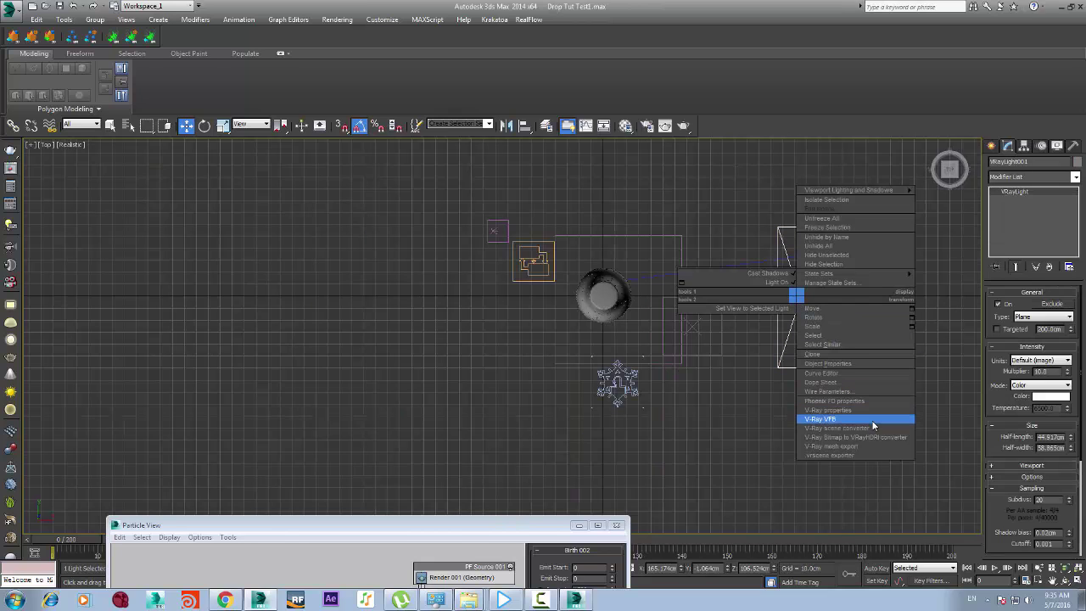
left_click(874, 356)
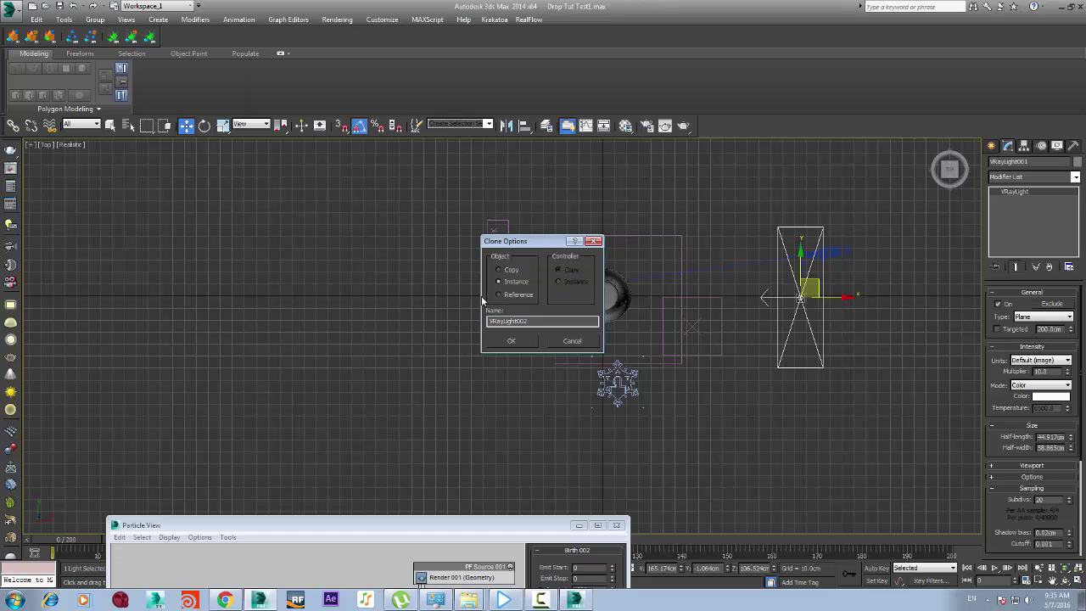
left_click(510, 340)
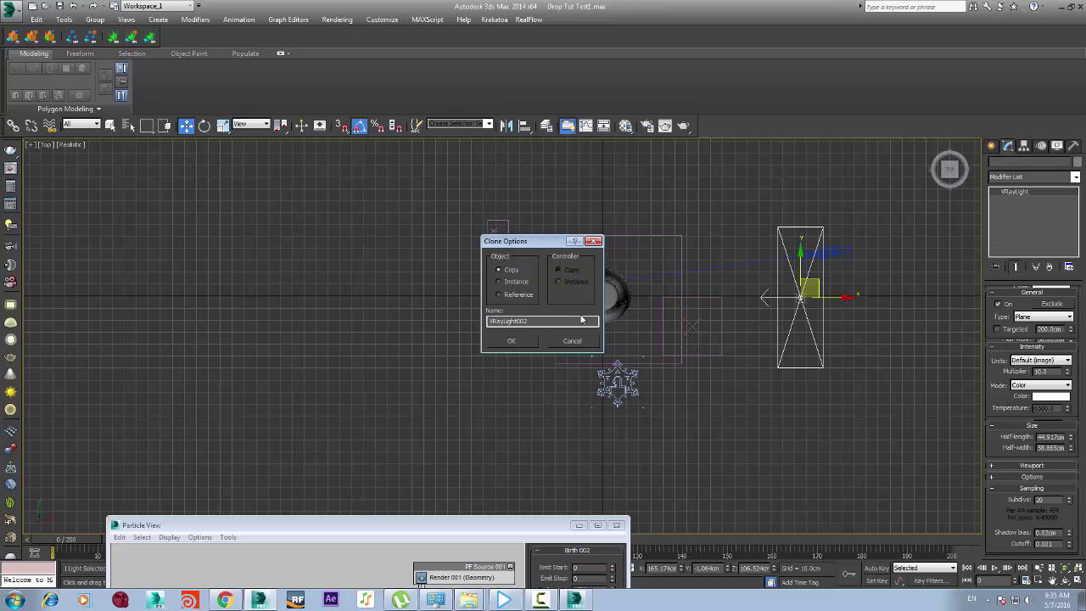
right_click(798, 294)
left_click(787, 252)
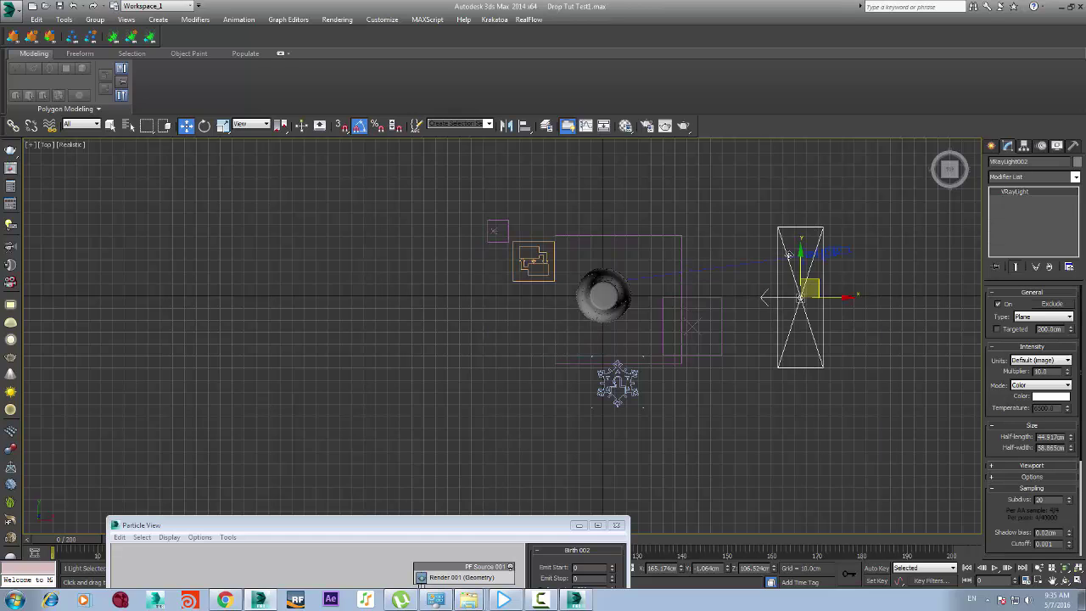
Move the cloned light to the opposite side of the bottle, rotate it to face the bottle, and raise it in the Front view
mouse_move(838, 298)
left_mouse_down()
mouse_move(574, 303)
mouse_move(506, 291)
left_mouse_up()
left_click(204, 126)
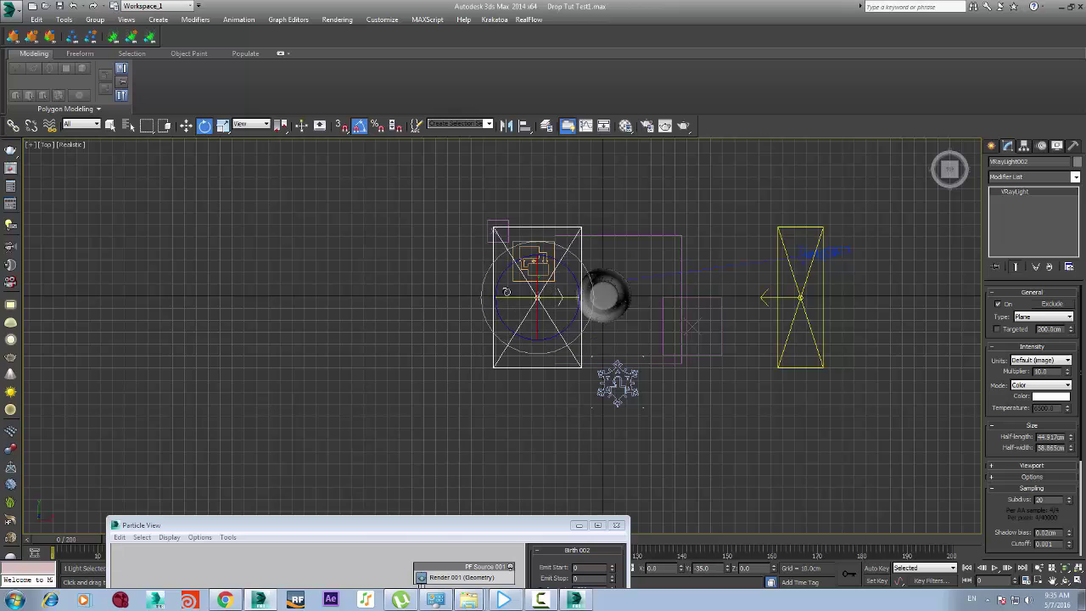
left_click(186, 126)
key("l")
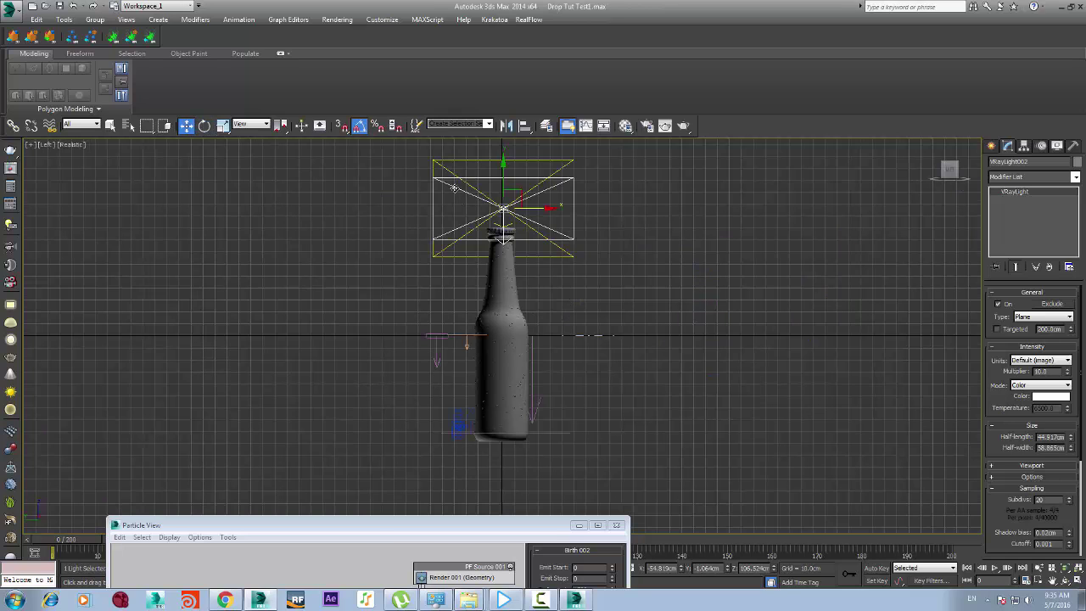
key("f")
left_click_drag(599, 179, 517, 154)
Set the Front viewport's lighting to illuminate with scene lights
scroll(560, 183, "down", 8)
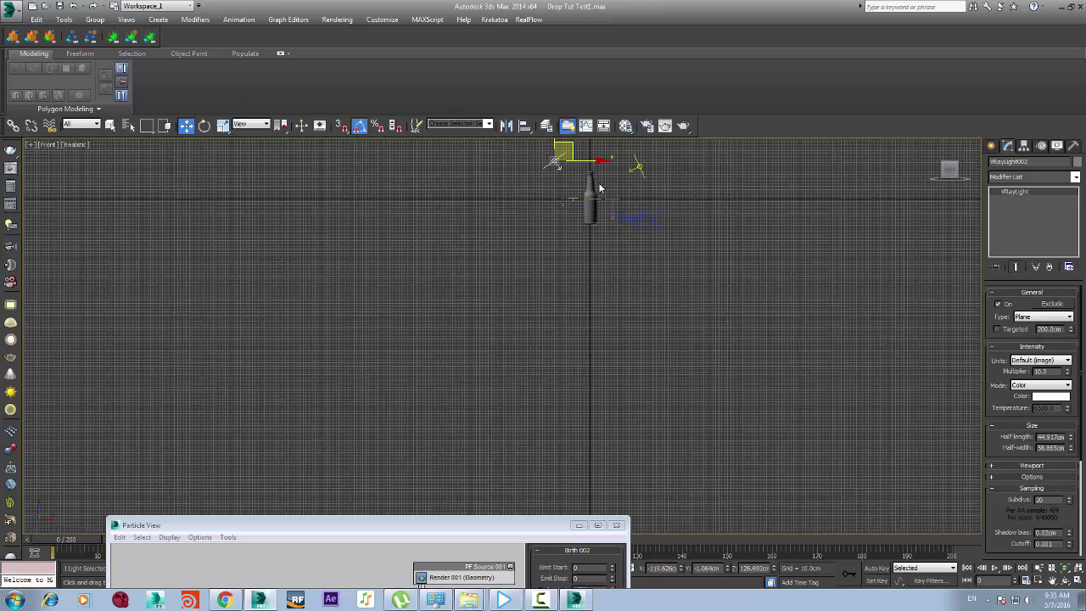
scroll(599, 188, "up", 10)
scroll(599, 189, "down", 2)
left_click(47, 145)
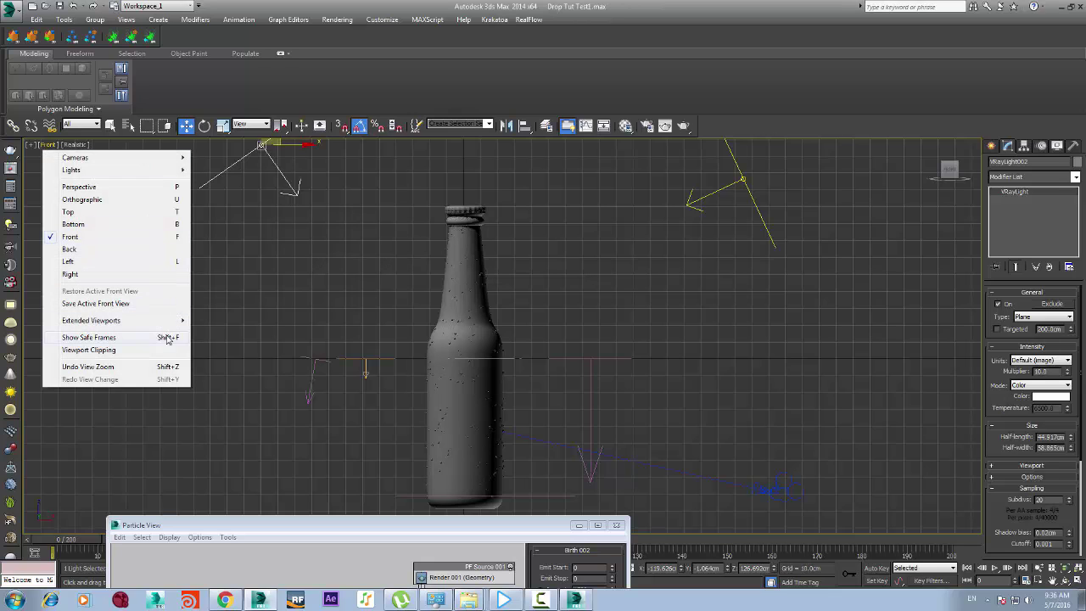
left_click(74, 145)
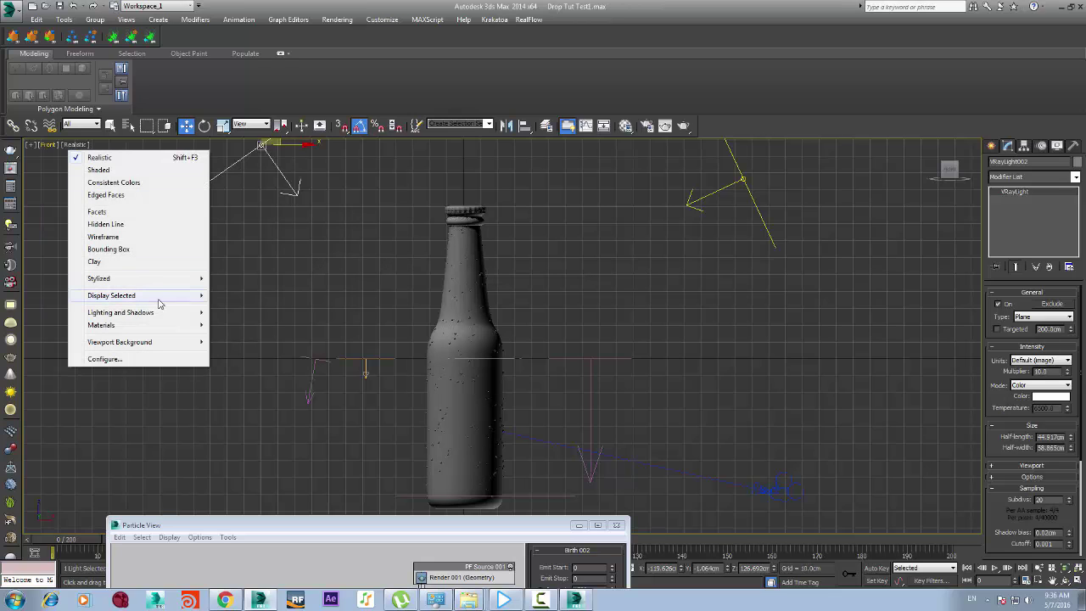
mouse_move(166, 315)
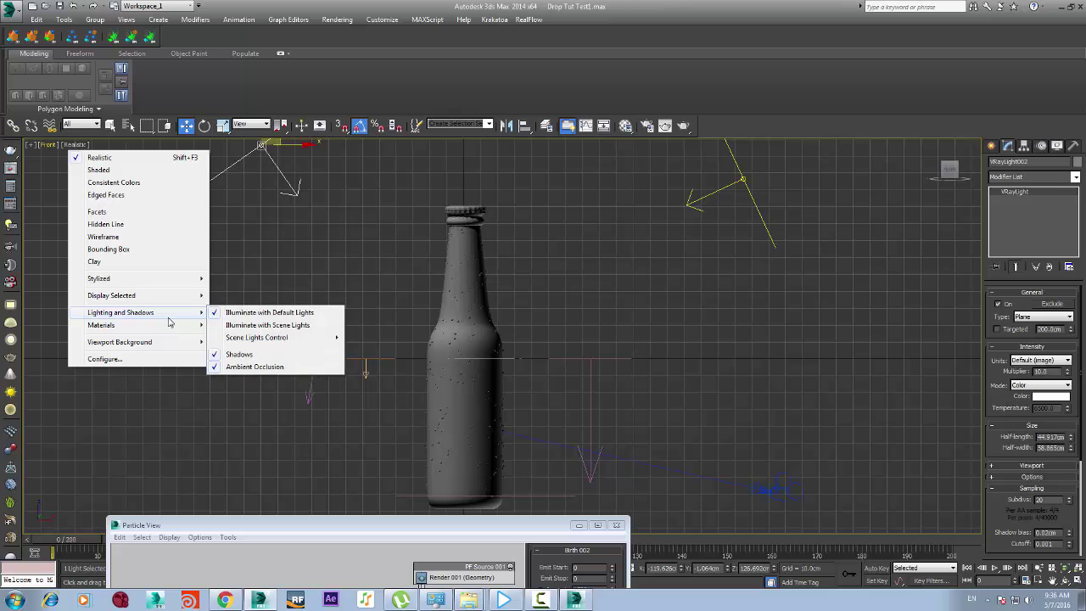
left_click(252, 327)
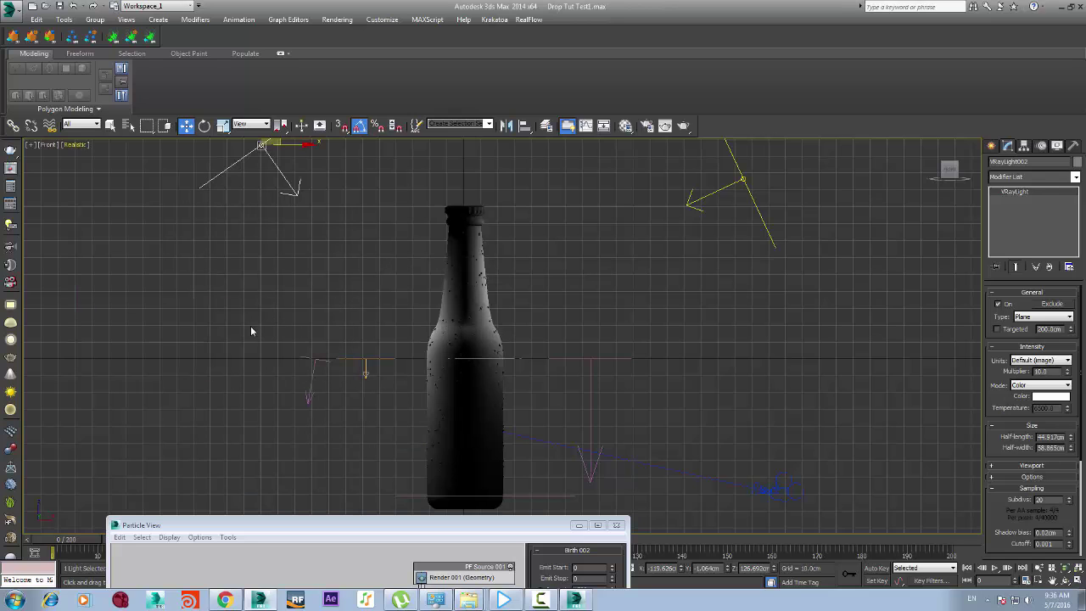
Select VRayLight001 and move it slightly closer to the bottle in the Front view, comparing the shading on the glass
scroll(543, 295, "down", 4)
scroll(594, 255, "up", 2)
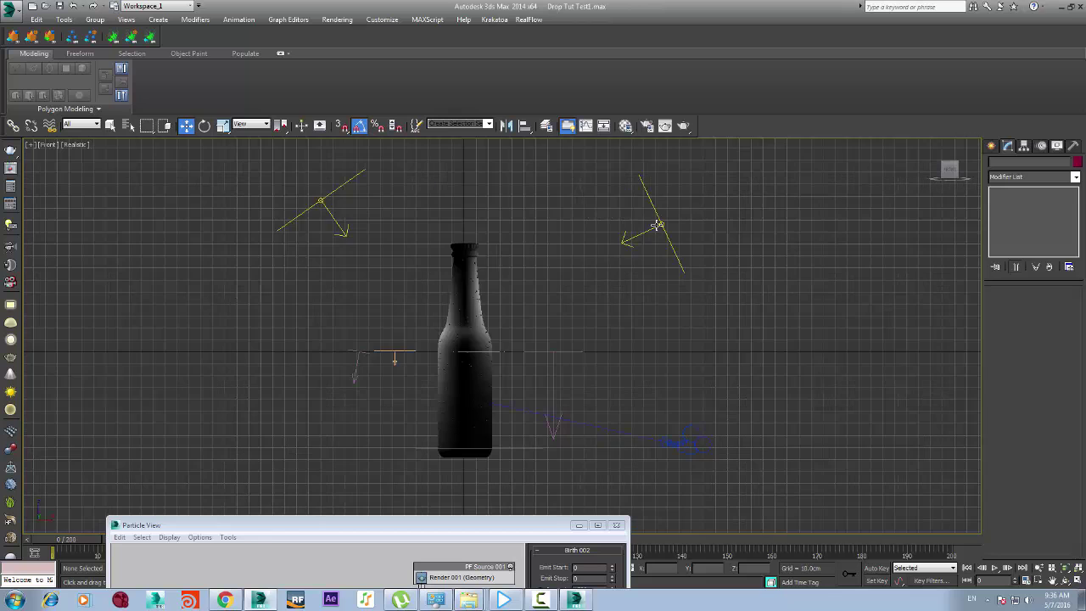
left_click(661, 223)
scroll(661, 223, "up", 3)
scroll(373, 317, "down", 4)
scroll(318, 374, "up", 2)
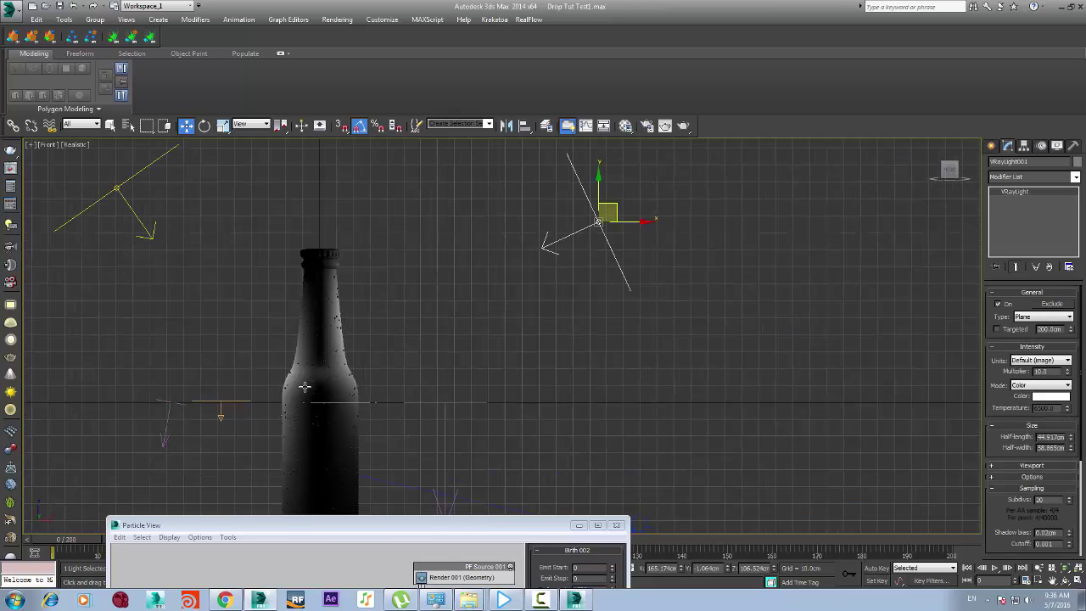
scroll(320, 373, "down", 3)
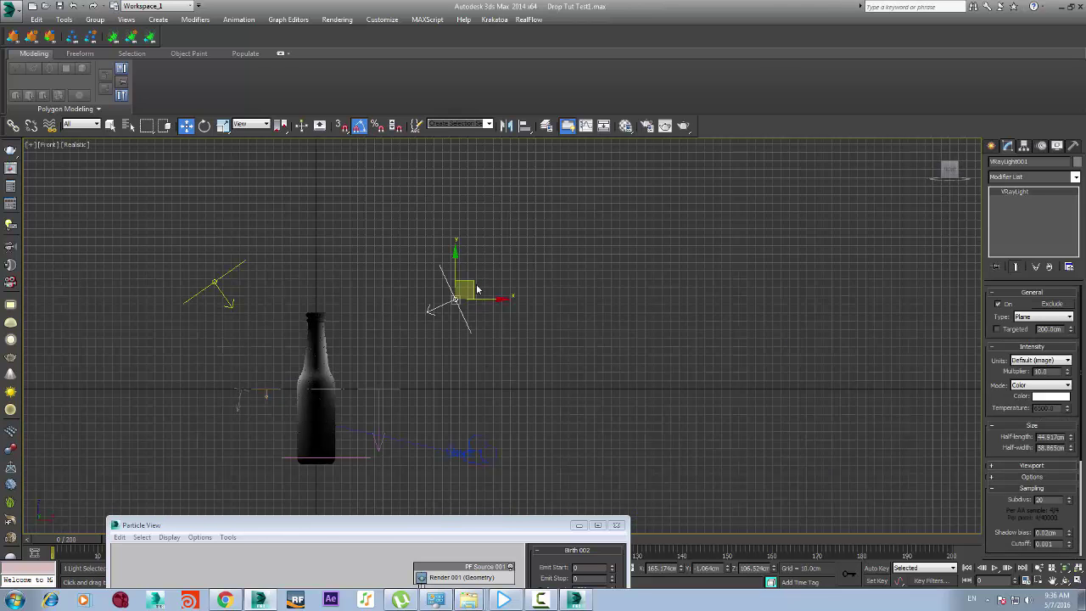
left_click_drag(475, 285, 457, 290)
scroll(326, 412, "up", 3)
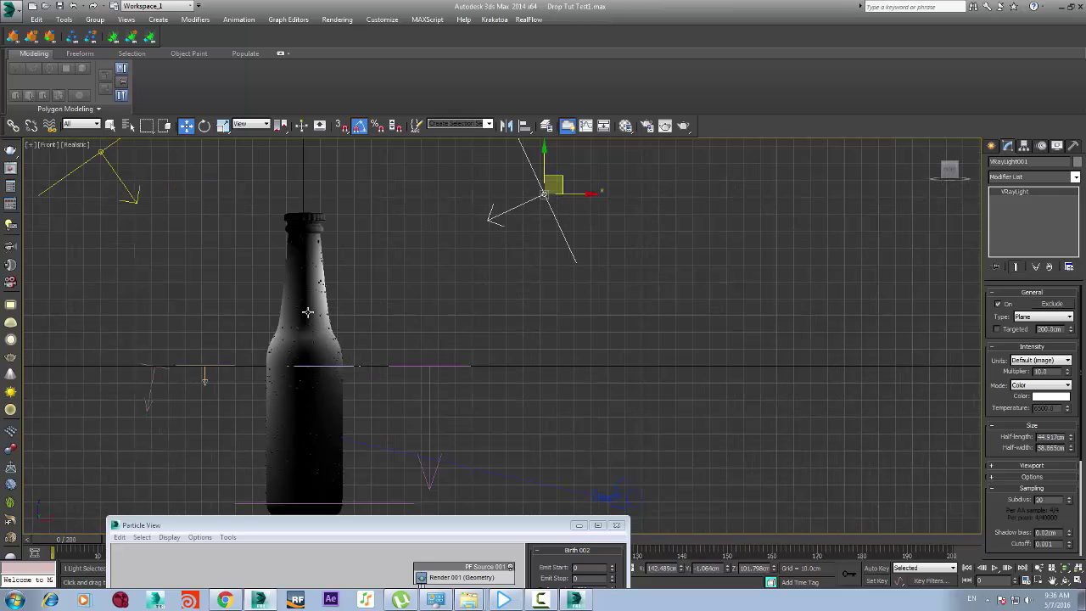
scroll(275, 242, "down", 3)
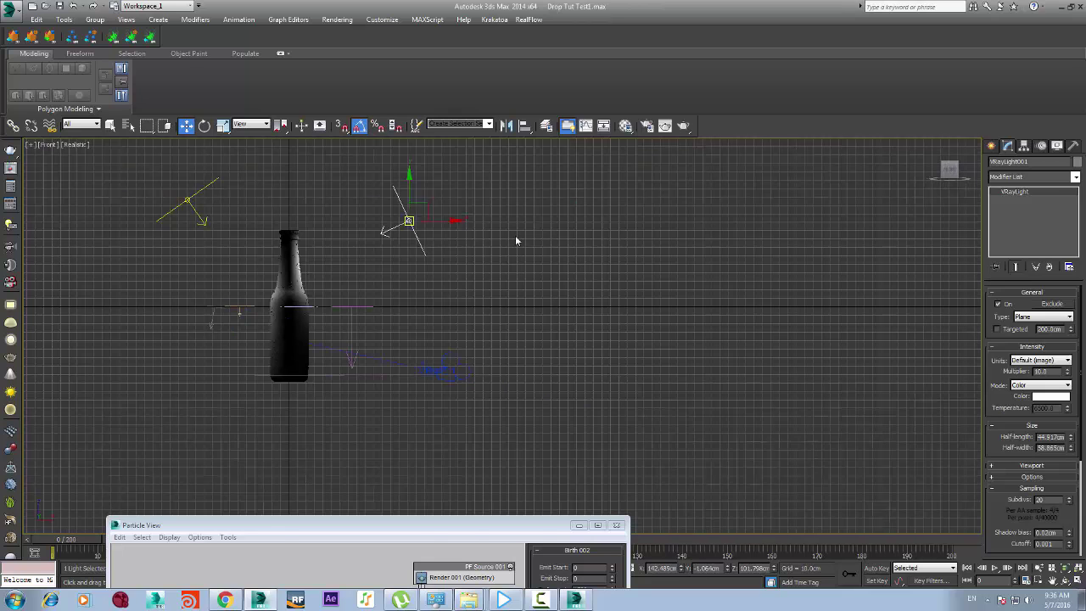
scroll(273, 208, "up", 2)
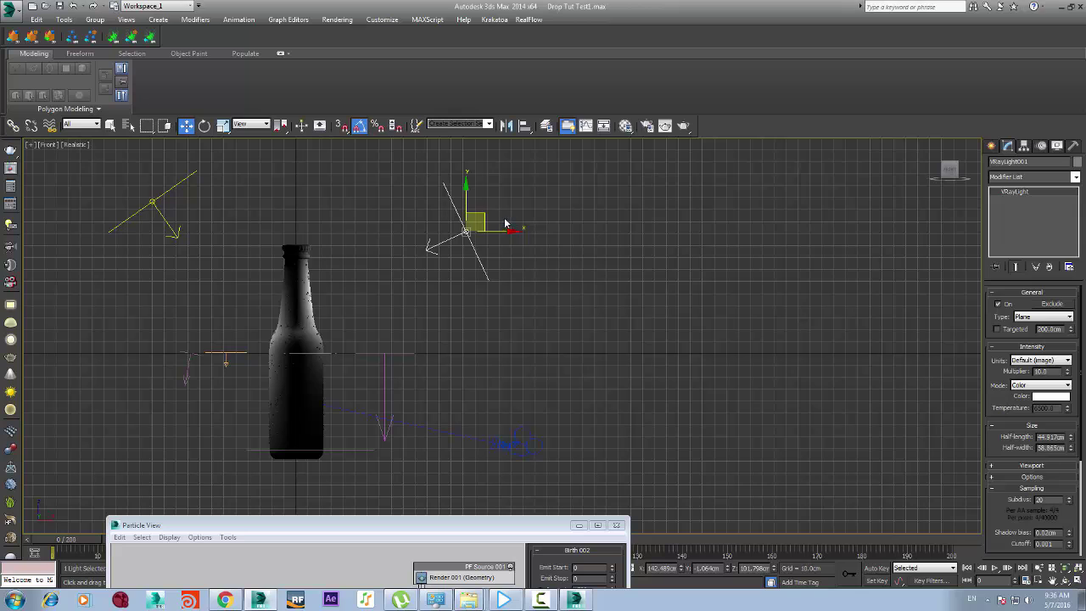
In the Top view, clone VRayLight001 as a copy named VRayLight003 in front of the bottle and activate the Rotate tool
key("l")
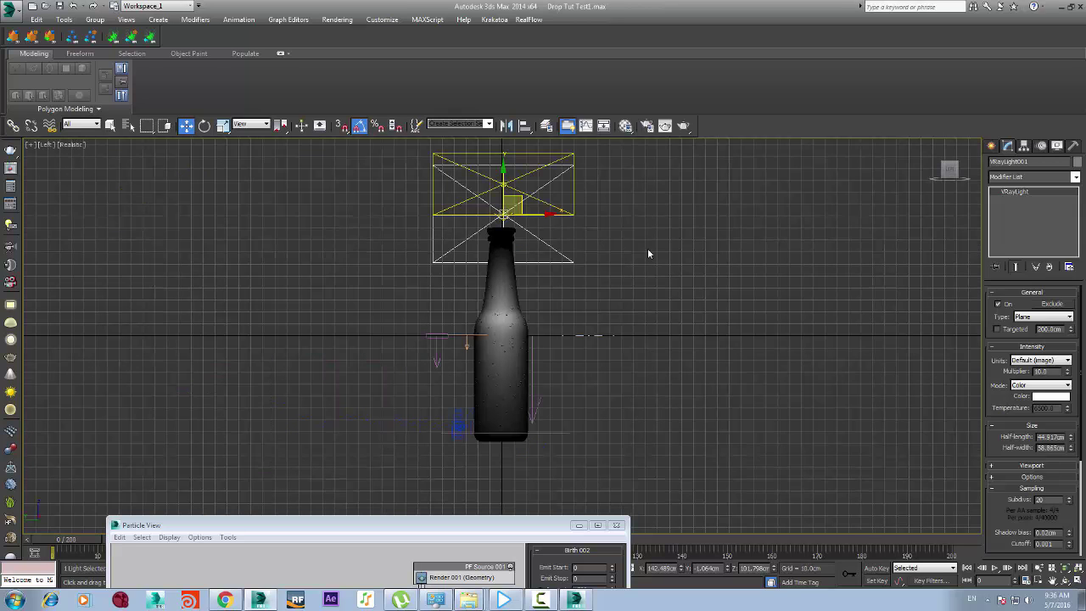
key("t")
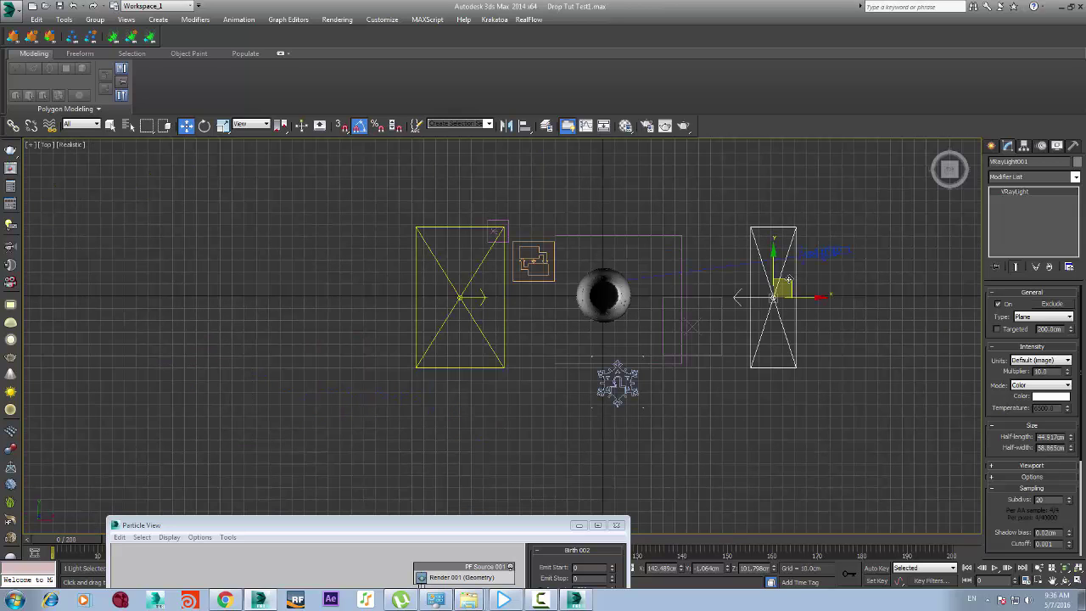
mouse_move(788, 283)
left_mouse_down("shift")
mouse_move(760, 384)
mouse_move(683, 413)
left_mouse_up("shift")
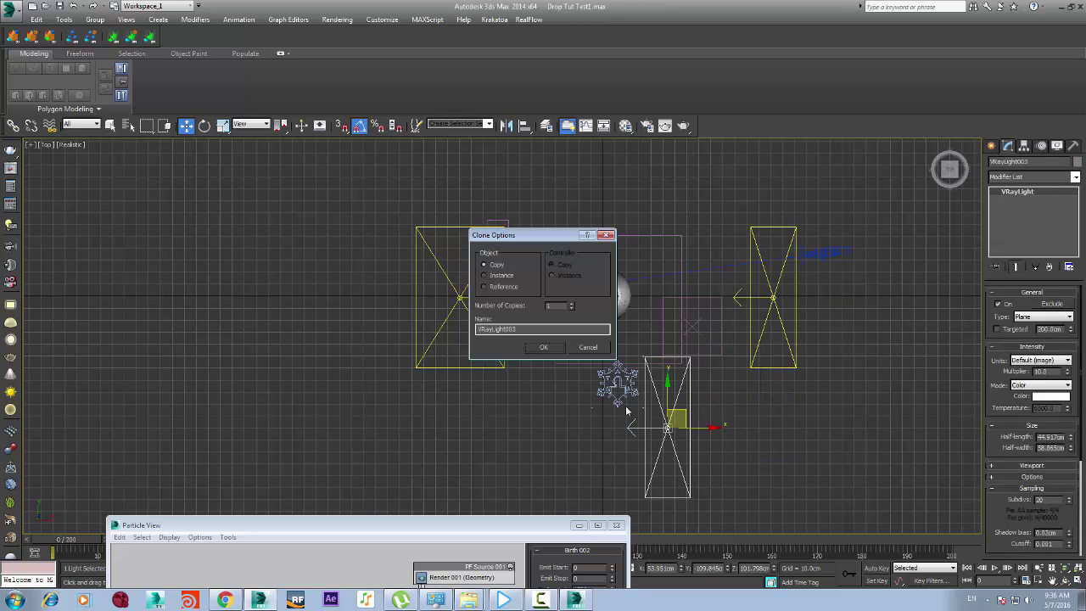
left_click(544, 347)
key("e")
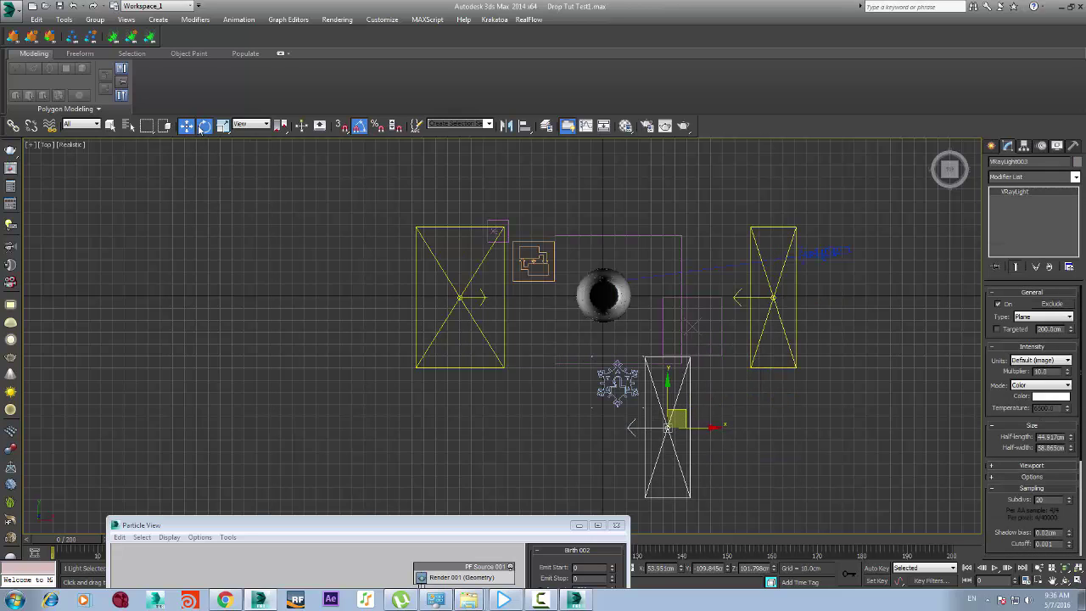
Rotate VRayLight003 by -90 degrees to face the bottle, centre it on the bottle, and move it back and up to about Y -242, Z 151 cm
left_click_drag(702, 463, 600, 455)
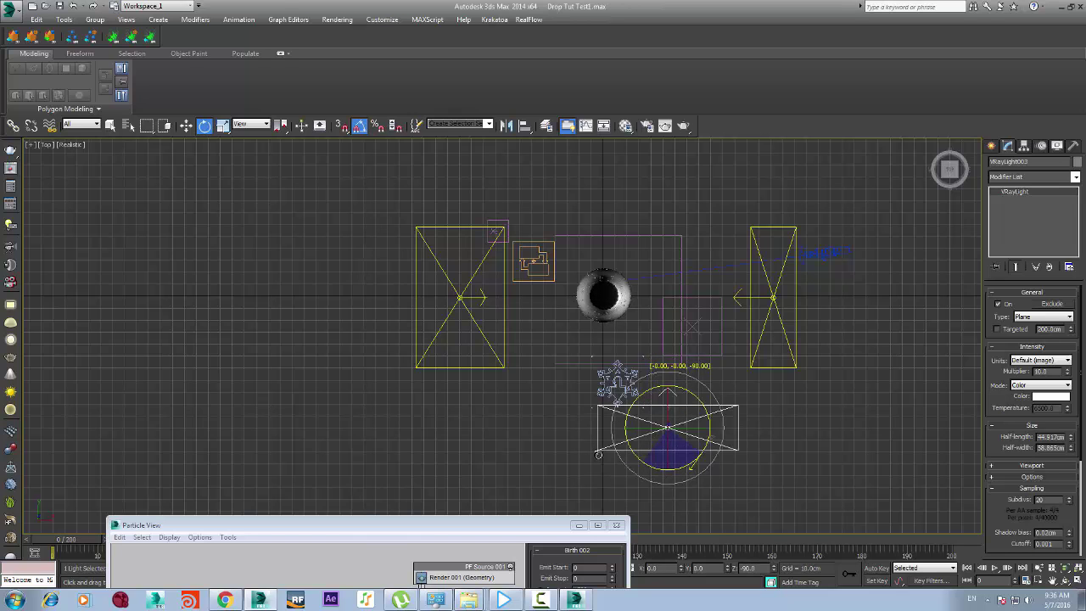
left_click(186, 125)
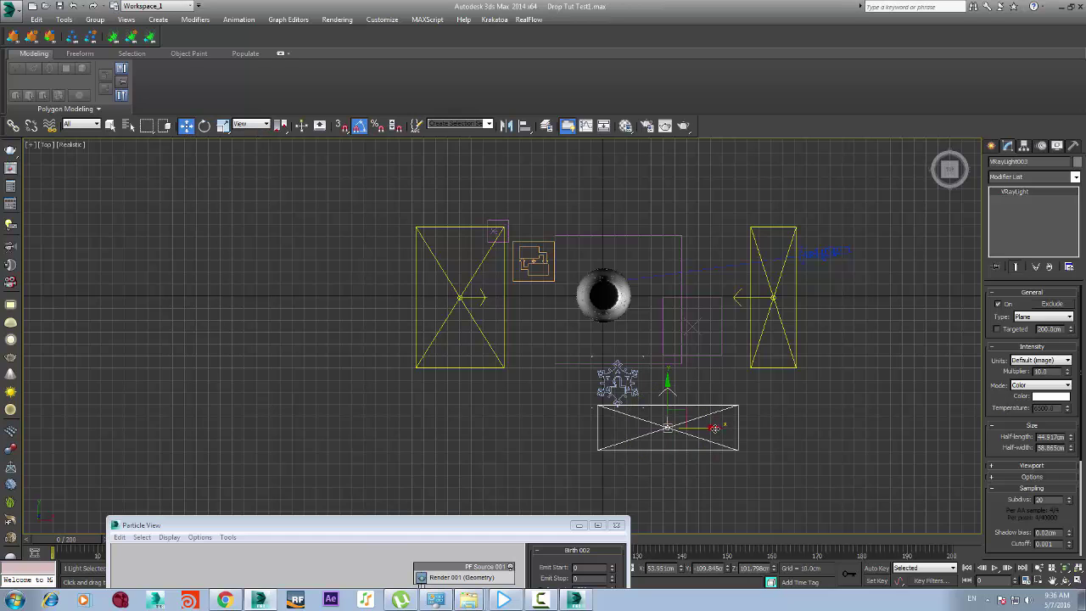
left_click_drag(717, 427, 655, 428)
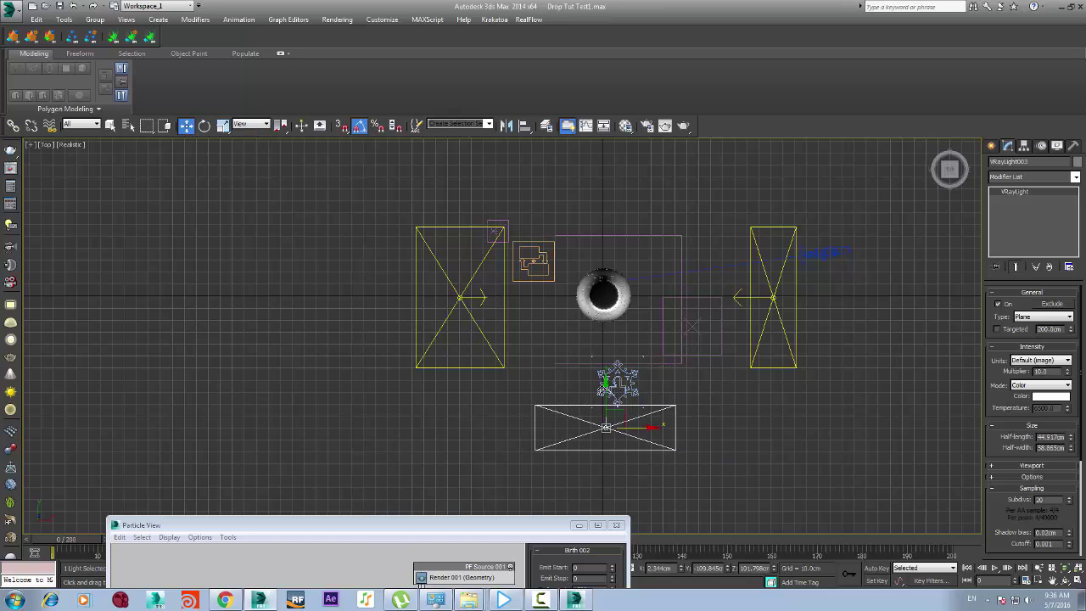
left_click_drag(591, 391, 591, 478)
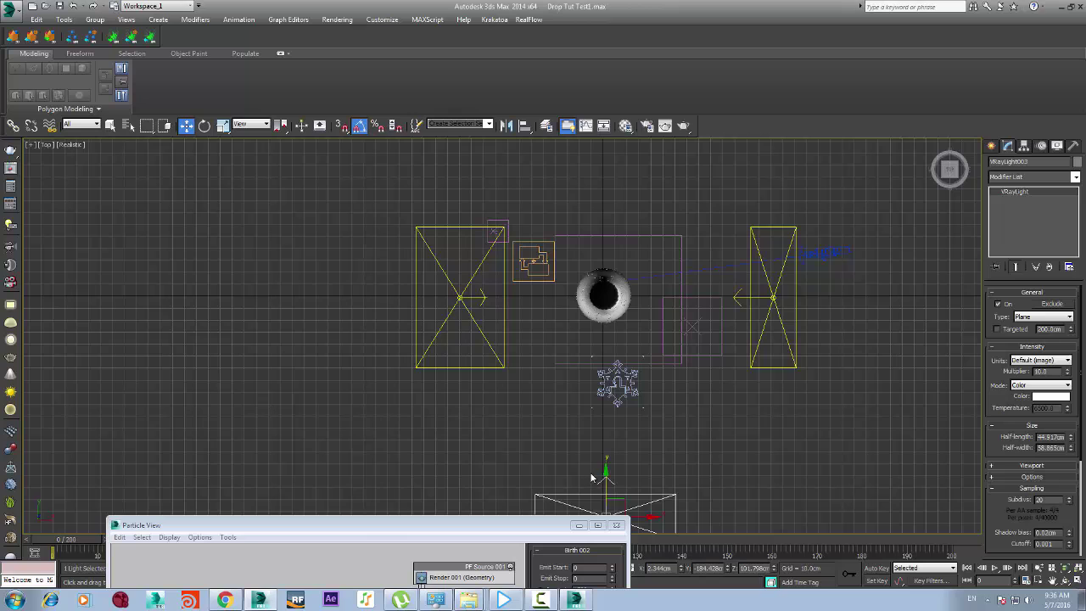
key("l")
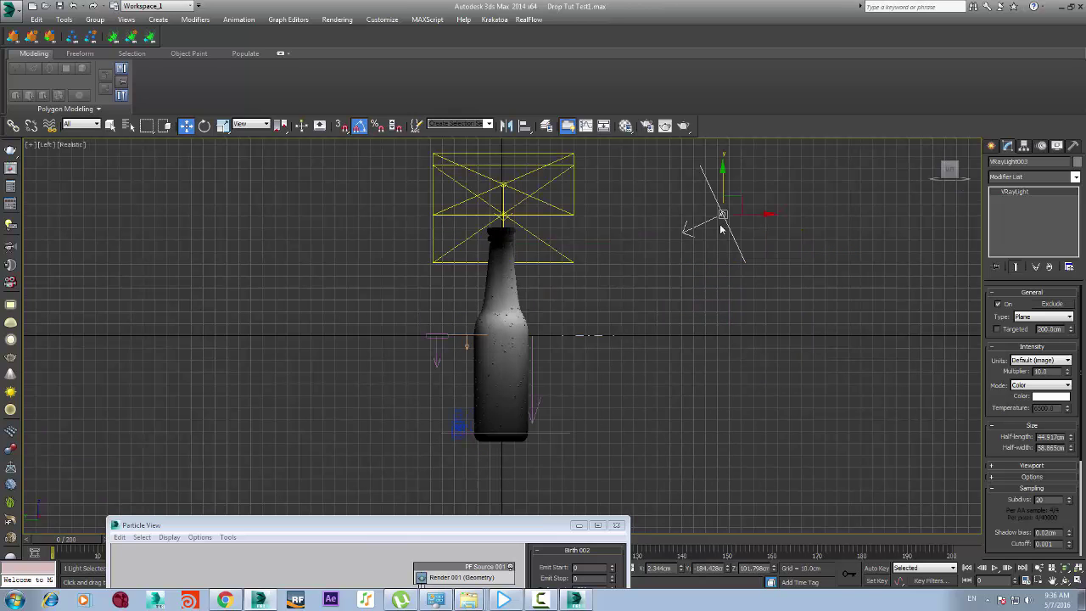
left_click_drag(740, 194, 808, 135)
Try different tilt angles for VRayLight003 in the Left view to aim it at the bottle
left_click(204, 126)
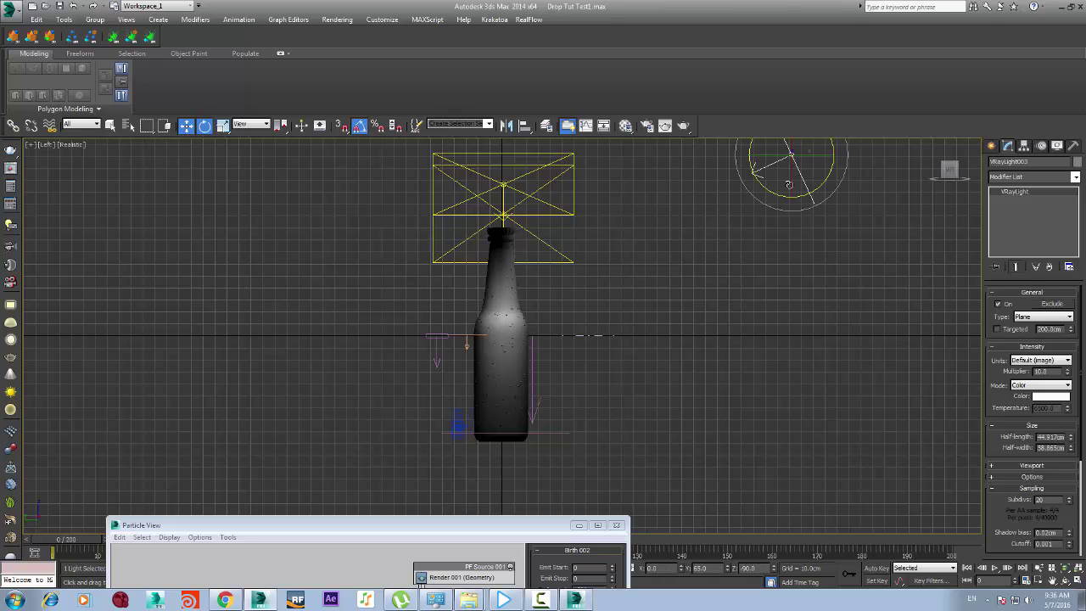
left_click_drag(815, 188, 817, 185)
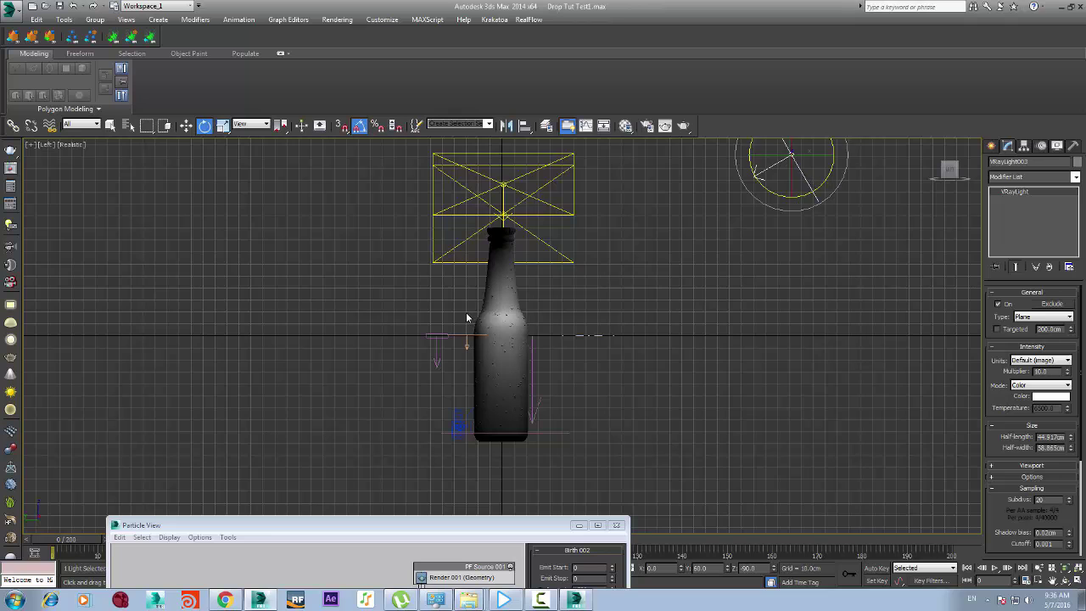
scroll(466, 315, "up", 4)
scroll(570, 285, "down", 5)
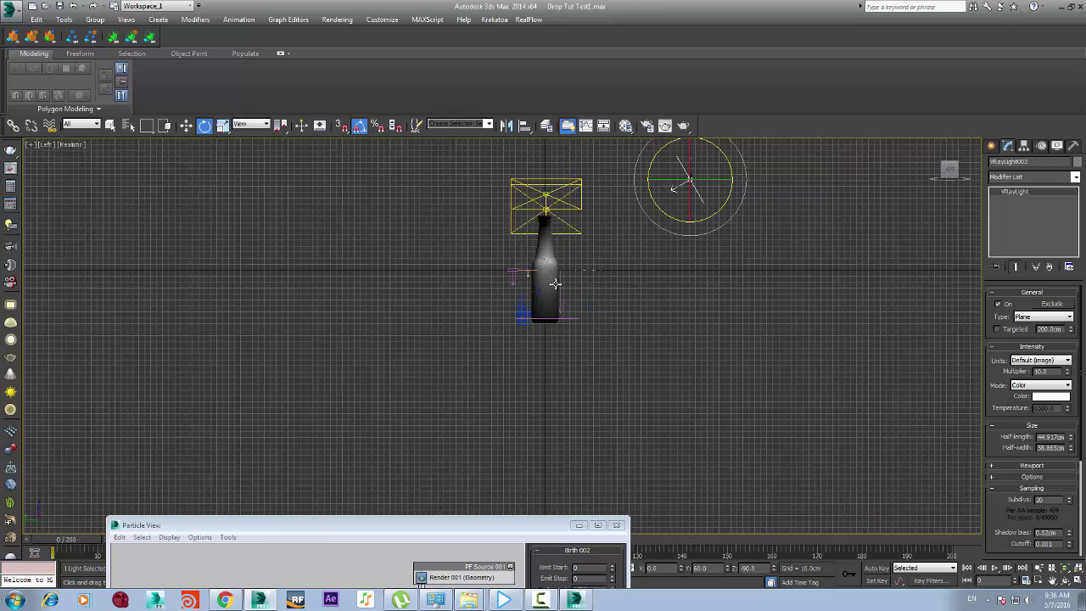
scroll(555, 283, "up", 4)
scroll(476, 204, "down", 3)
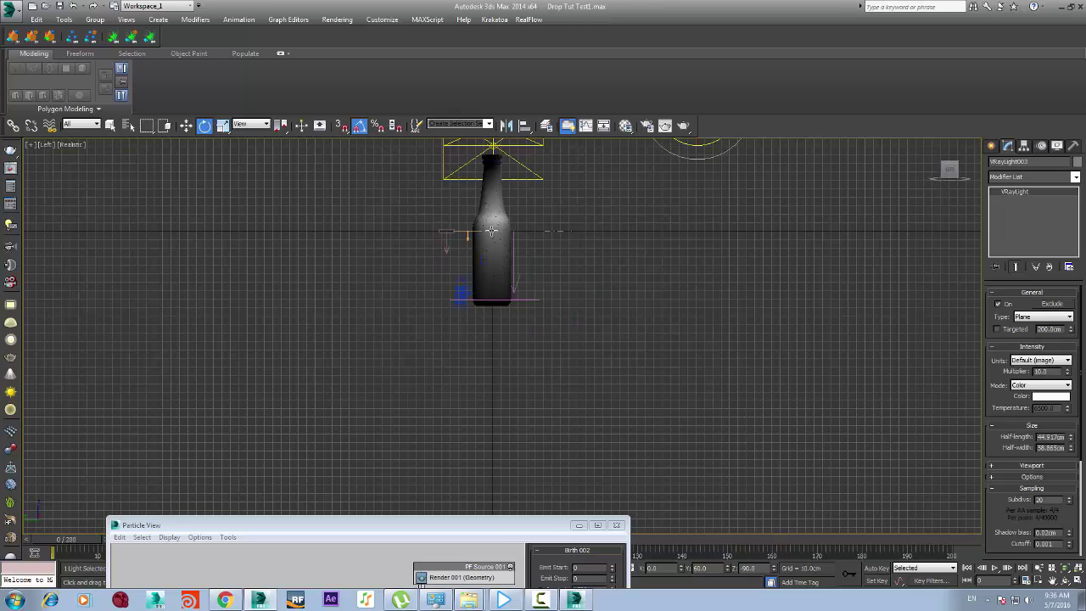
scroll(491, 230, "up", 1)
scroll(509, 231, "down", 3)
left_click_drag(665, 182, 664, 182)
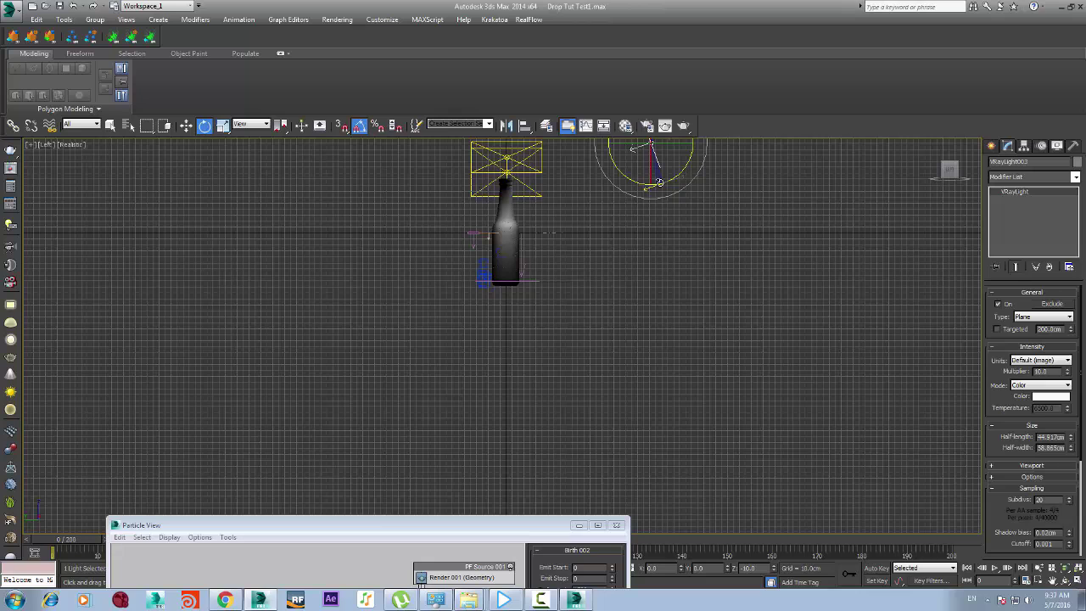
left_click_drag(660, 182, 663, 182)
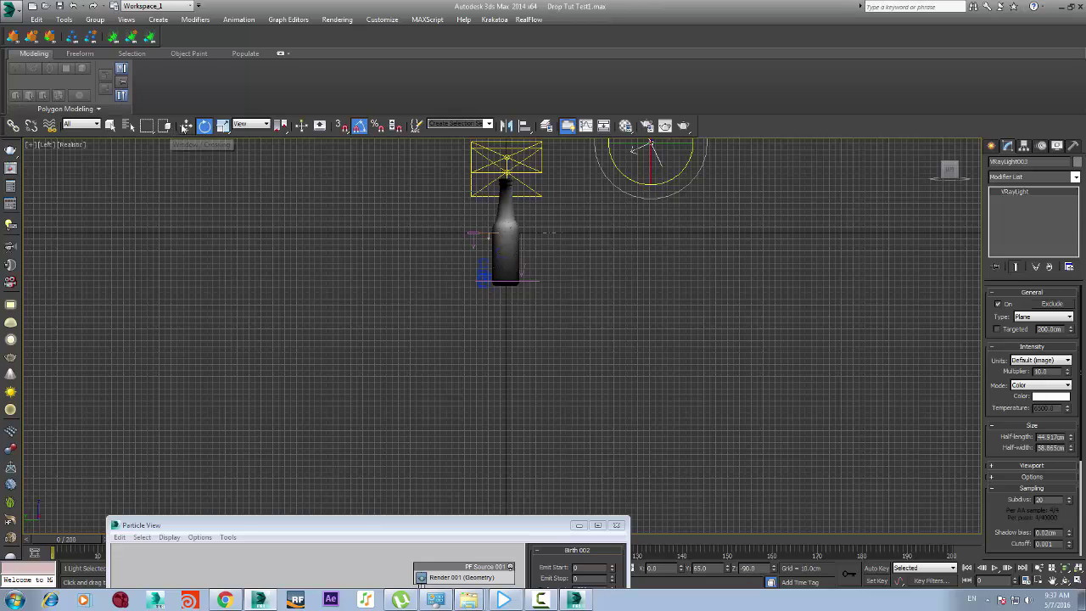
left_click(186, 127)
scroll(307, 244, "down", 5)
scroll(428, 216, "up", 5)
right_click(443, 222)
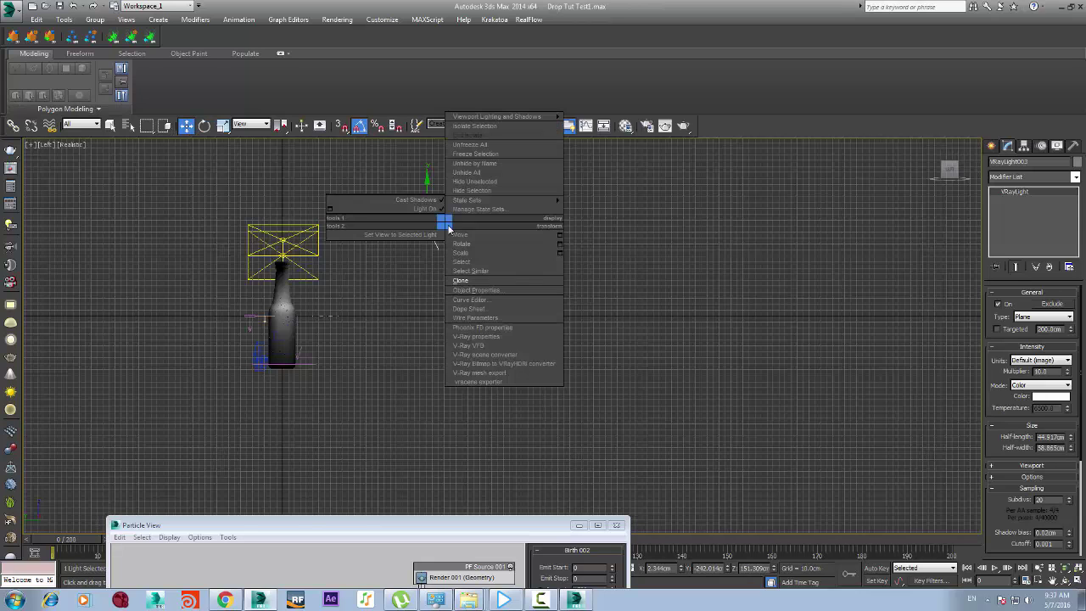
left_click(504, 282)
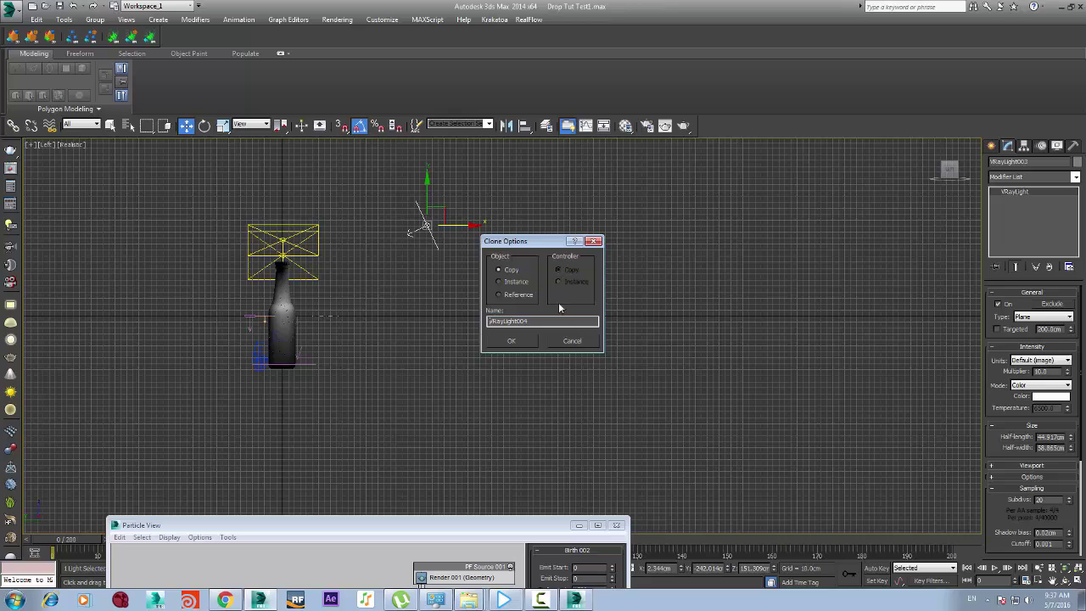
left_click(519, 341)
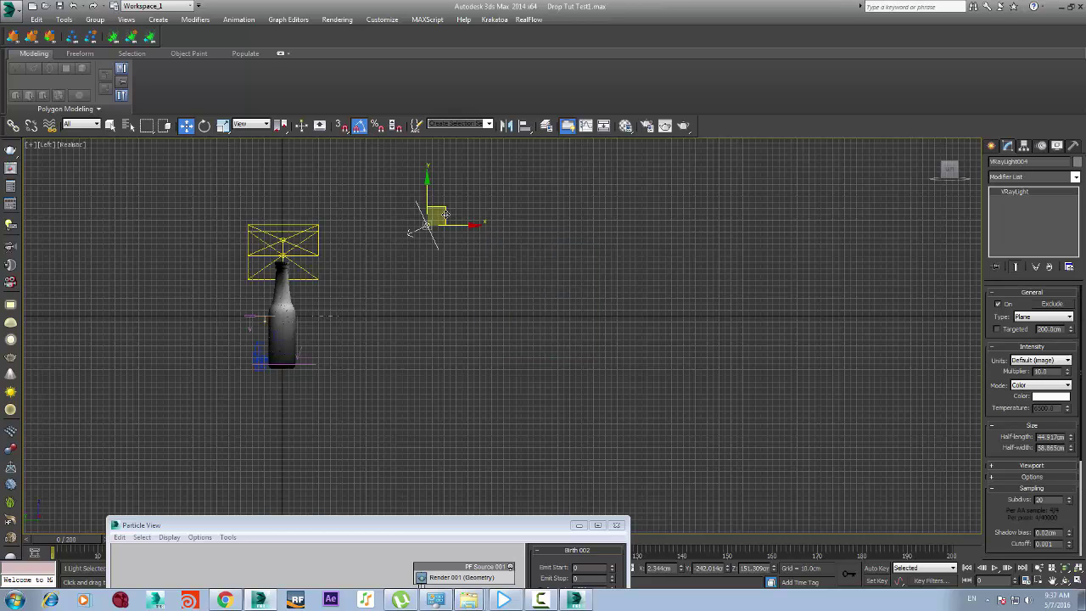
key("Delete")
Mirror VRayLight003 across the X axis as a copy and move the copy to the opposite side of the bottle, at about Y 253 cm
left_click(426, 226)
left_click(510, 126)
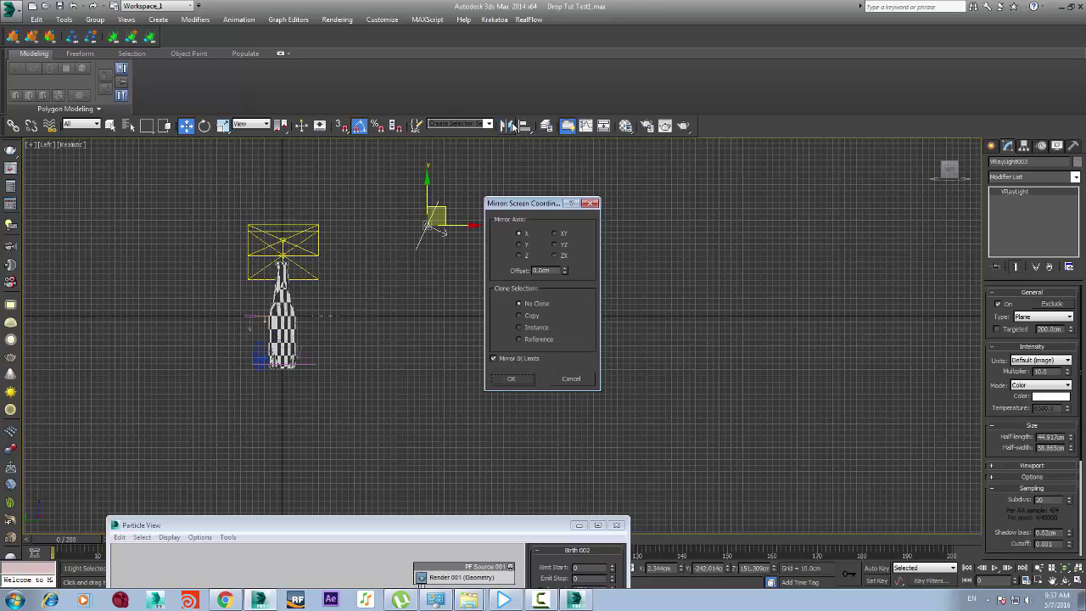
left_click(523, 315)
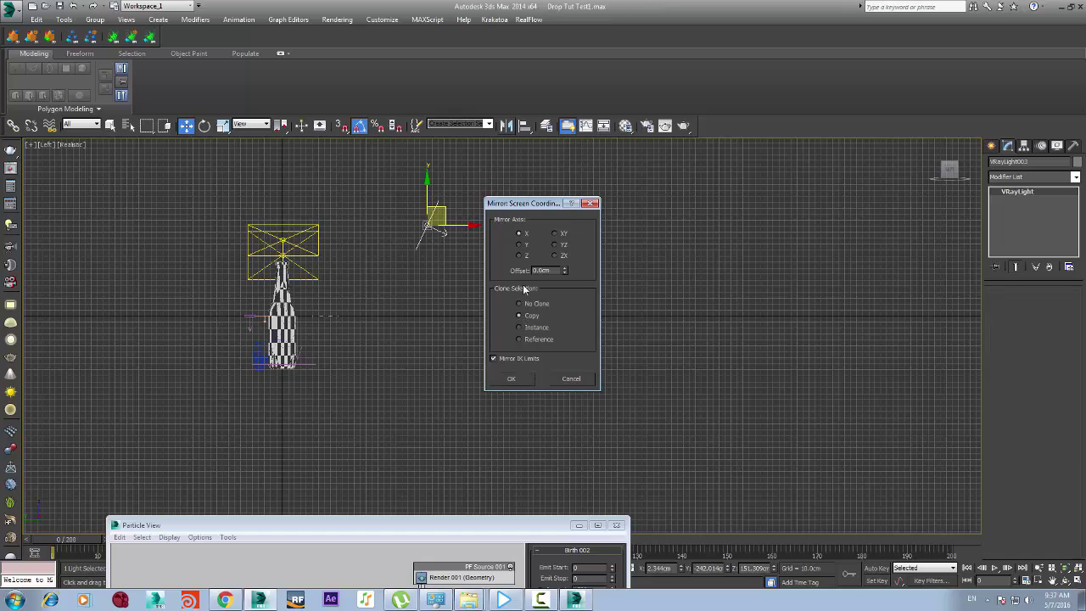
left_click(512, 379)
left_click_drag(428, 225, 132, 225)
Bring both facing lights closer to the bottle in the Left view, VRayLight003 to about Y -176 cm and VRayLight004 to about Y 184 cm
left_click(424, 225)
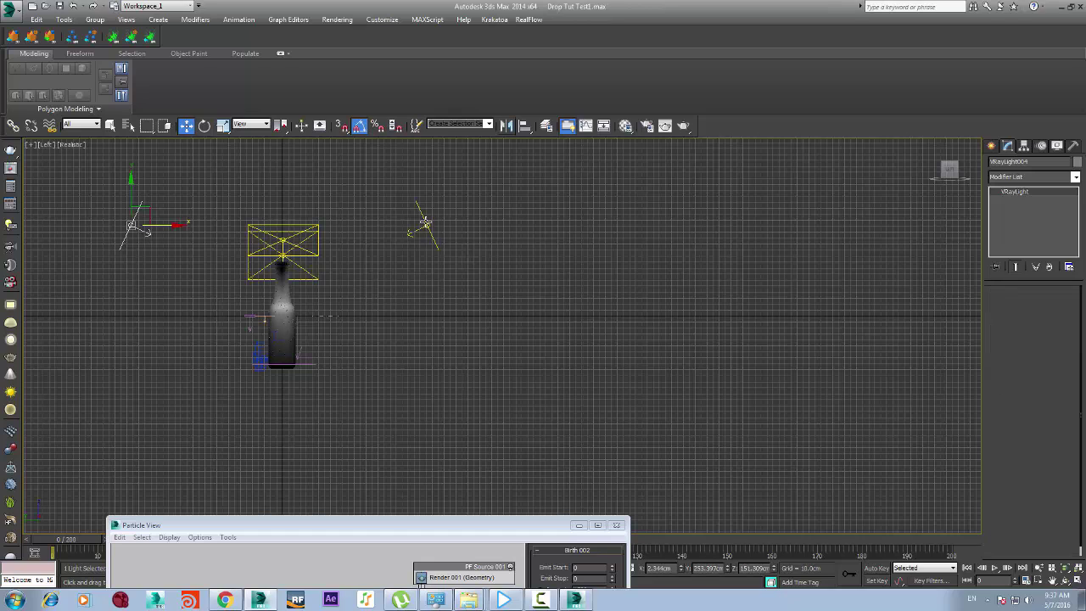
left_click_drag(458, 227, 419, 228)
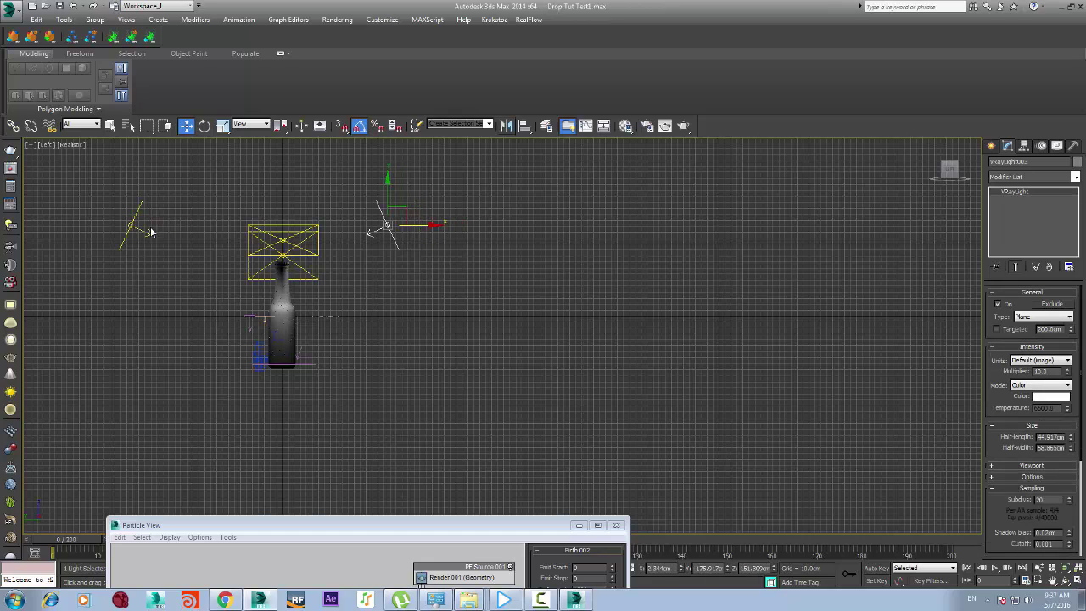
left_click(131, 226)
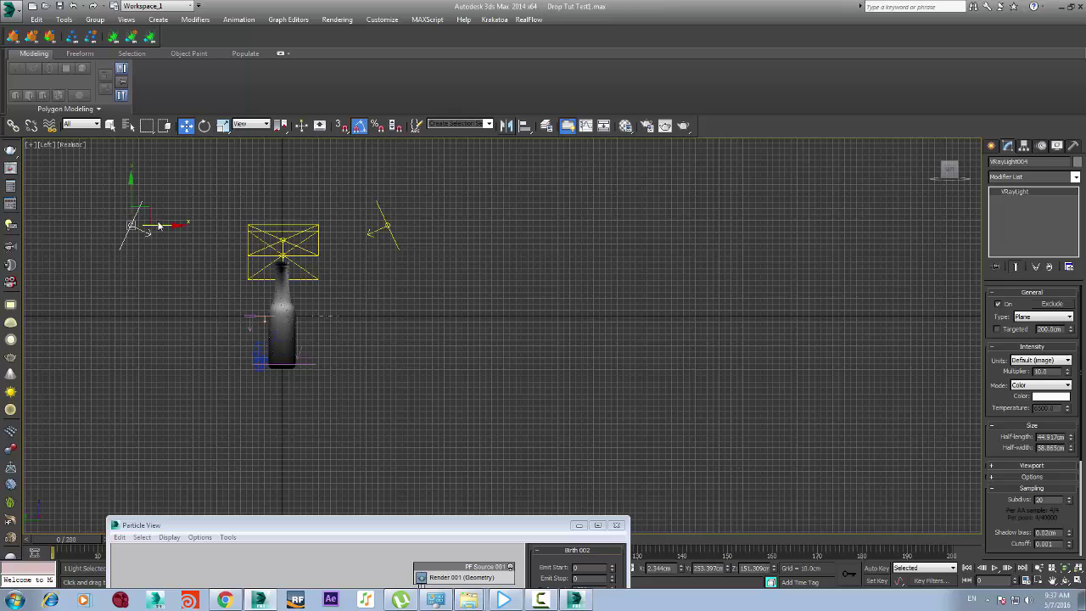
left_click(142, 227)
left_click(135, 227)
left_click_drag(161, 226, 202, 225)
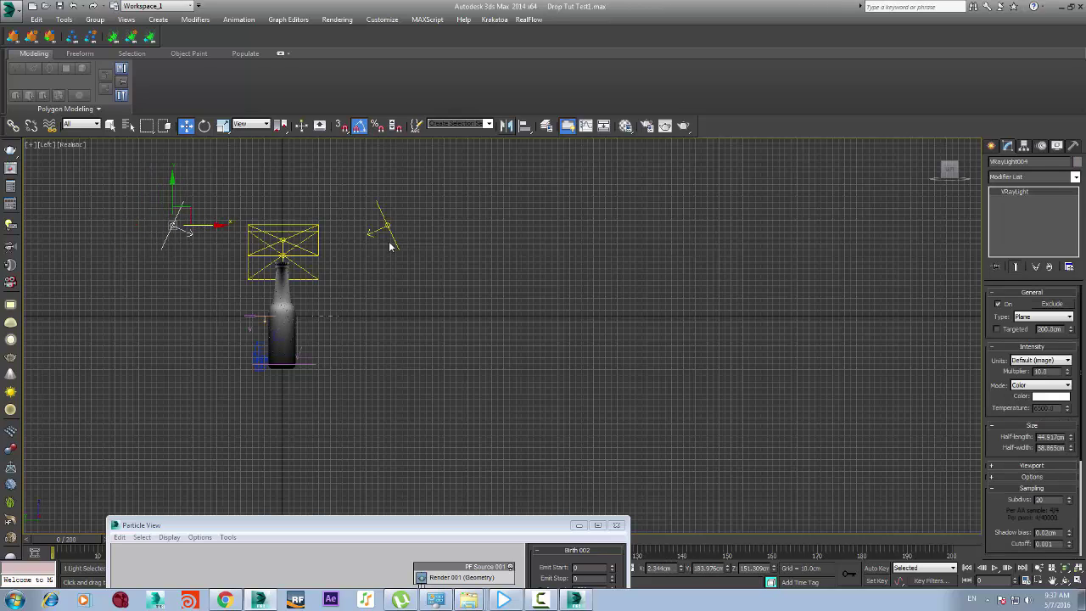
In the Top view, move VRayLight003 slightly closer to the bottle
left_click(389, 227)
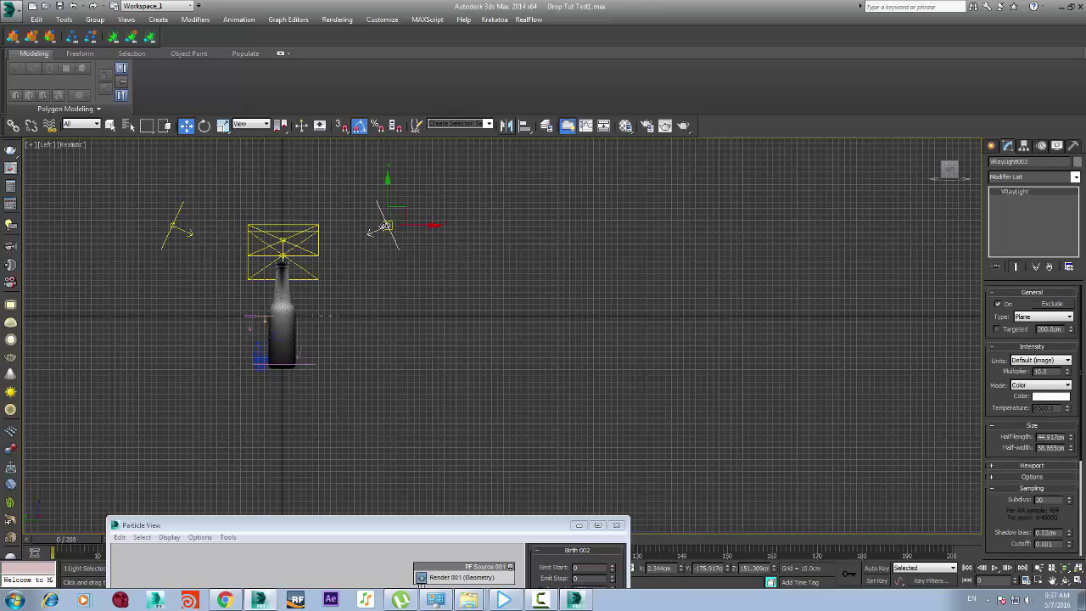
key("t")
left_click(431, 273)
scroll(434, 275, "down", 5)
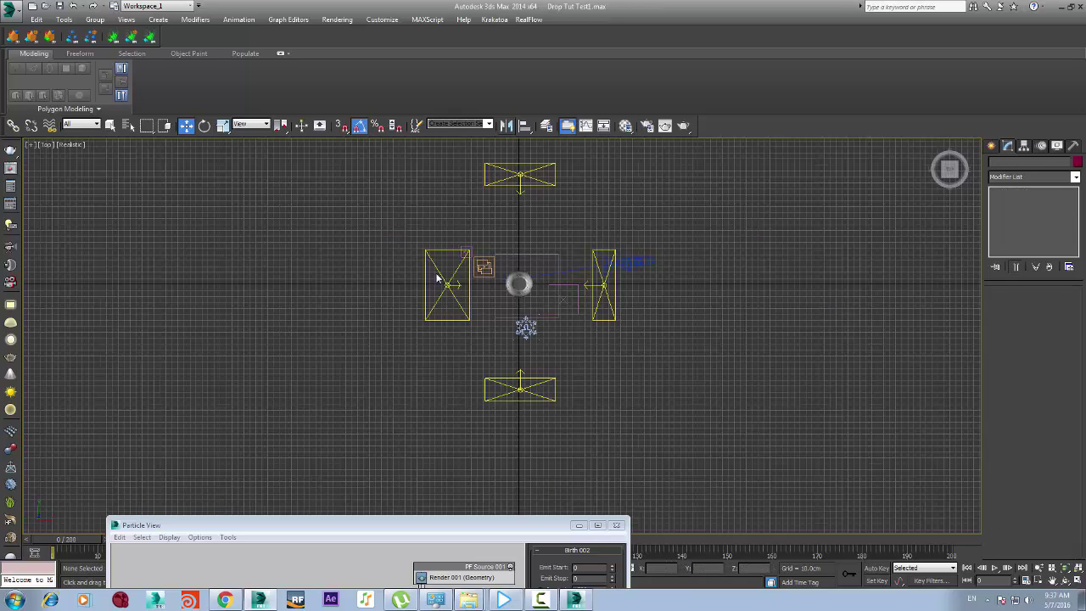
left_click(519, 384)
left_click_drag(519, 365, 517, 350)
Move VRayLight001 and VRayLight004 slightly closer to the bottle in the Top view
scroll(543, 273, "up", 5)
left_click(664, 298)
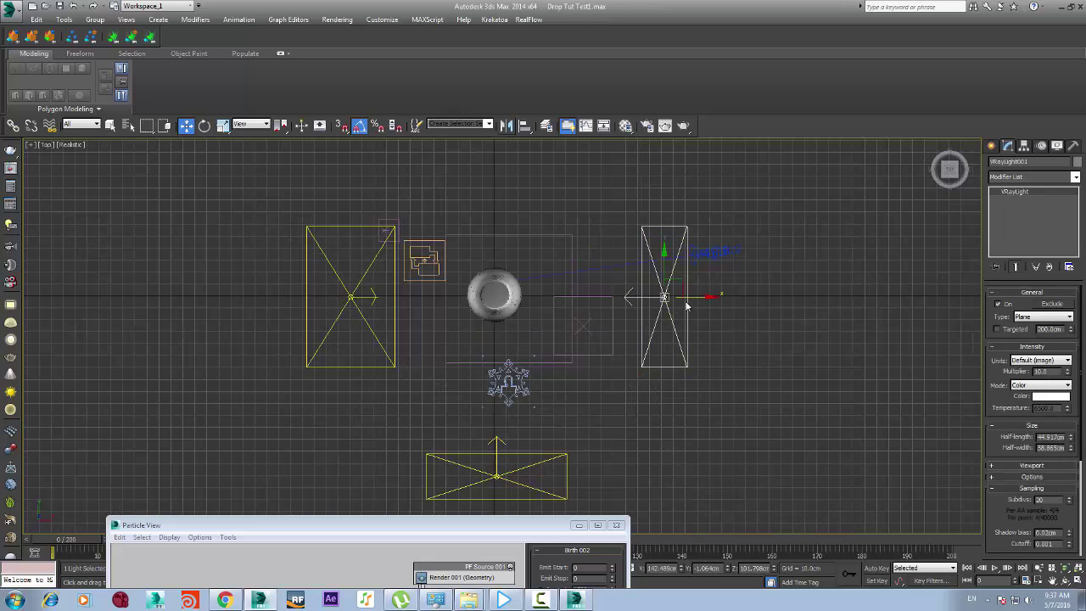
left_click_drag(665, 299, 655, 298)
scroll(651, 277, "down", 5)
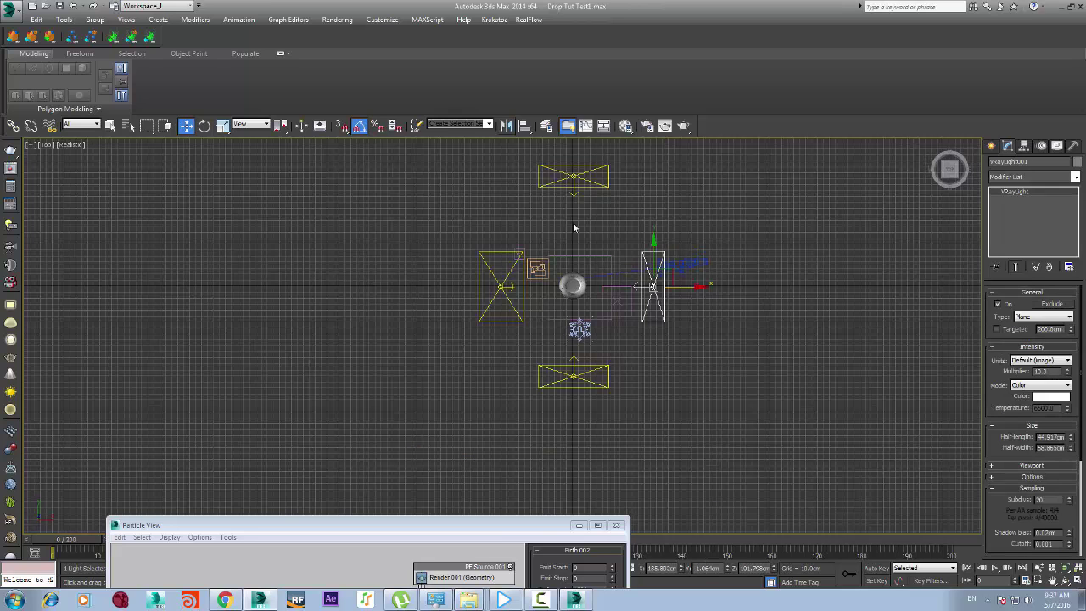
left_click(575, 166)
left_click_drag(574, 156, 573, 173)
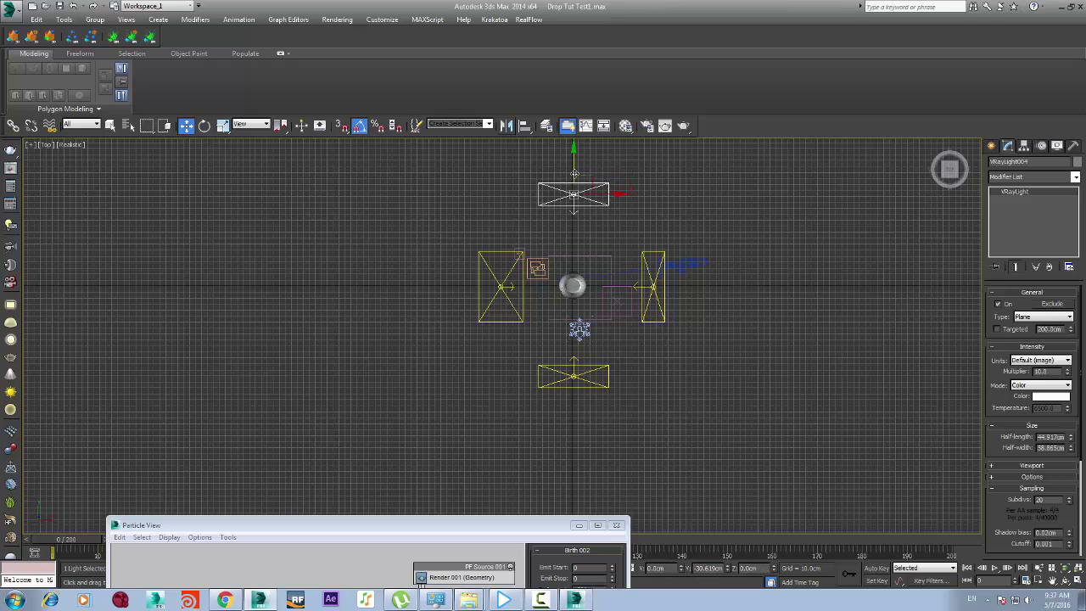
In the Perspective view, move VRayLight004 away from the bottle to about Y 244 cm and check the shading on the glass
key("c")
left_click(492, 233)
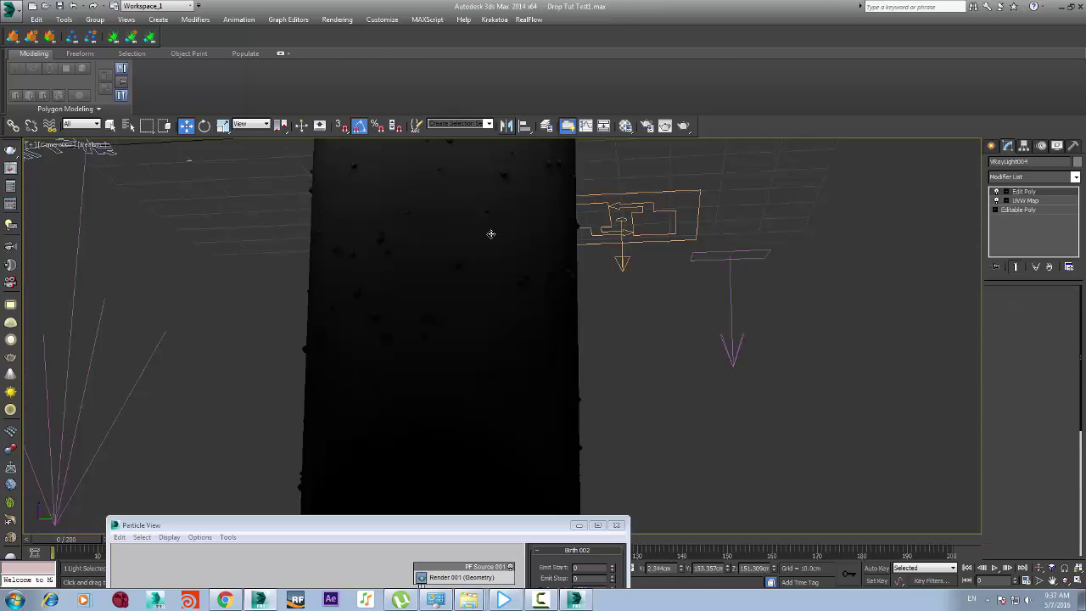
key("p")
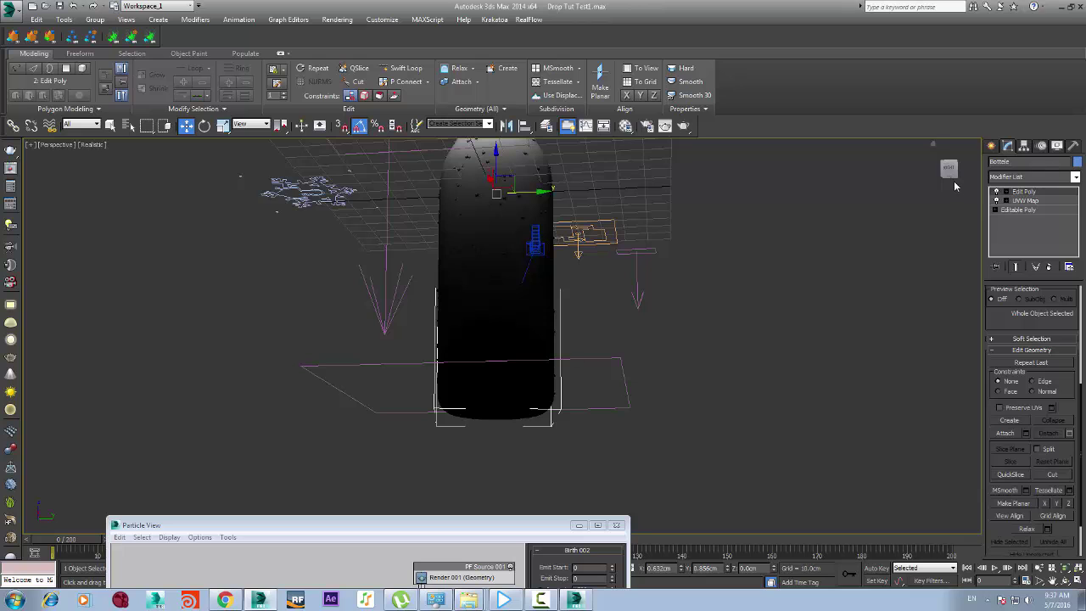
left_click_drag(950, 172, 691, 208)
scroll(808, 218, "down", 5)
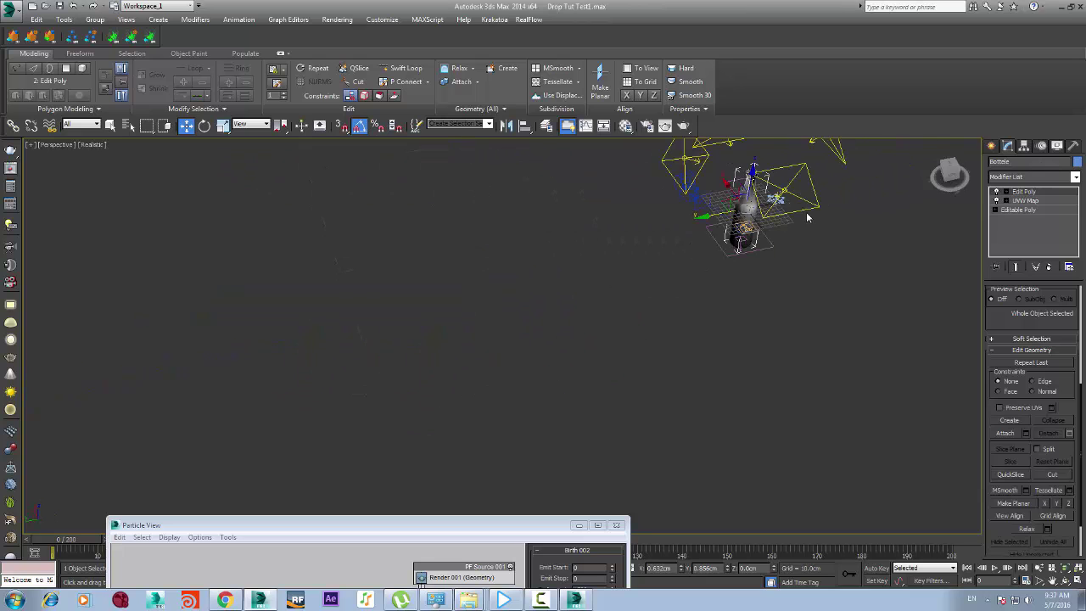
scroll(787, 161, "up", 3)
left_click(544, 168)
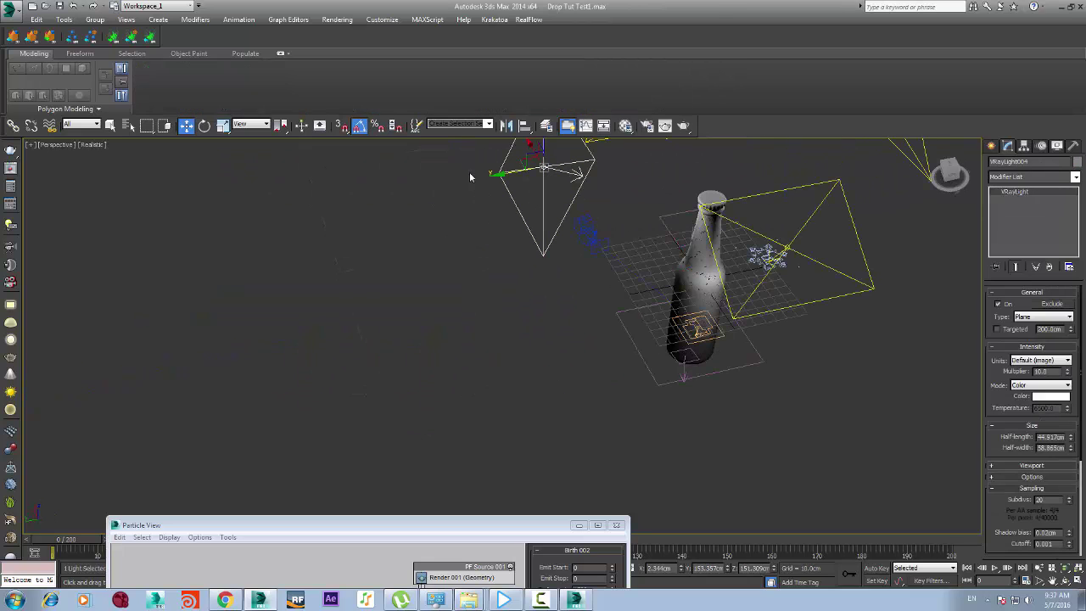
left_click_drag(526, 170, 415, 188)
scroll(801, 317, "up", 3)
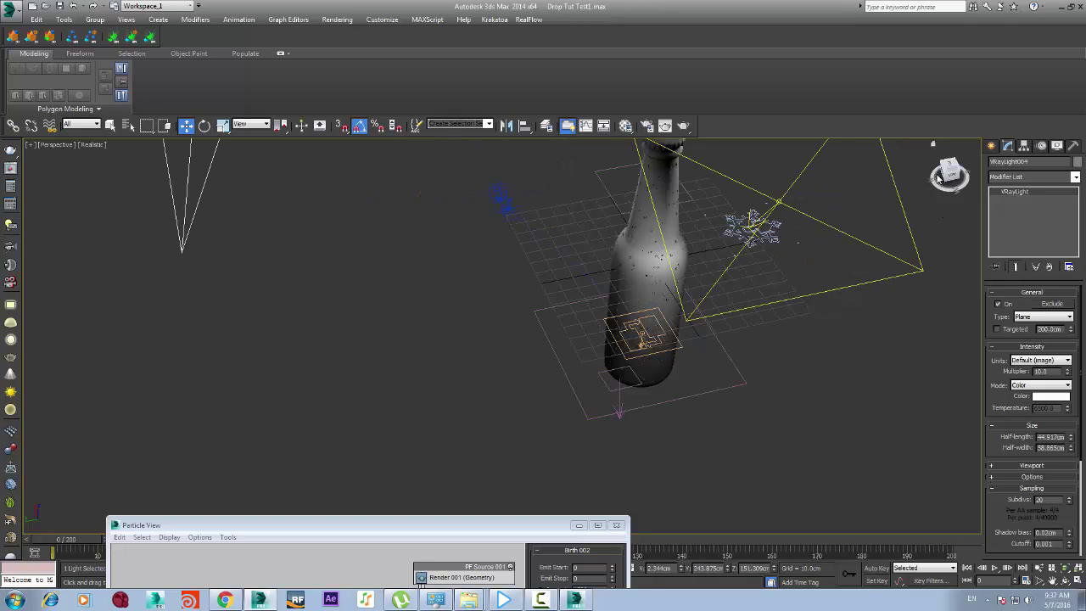
left_click_drag(945, 169, 77, 514)
scroll(422, 475, "up", 3)
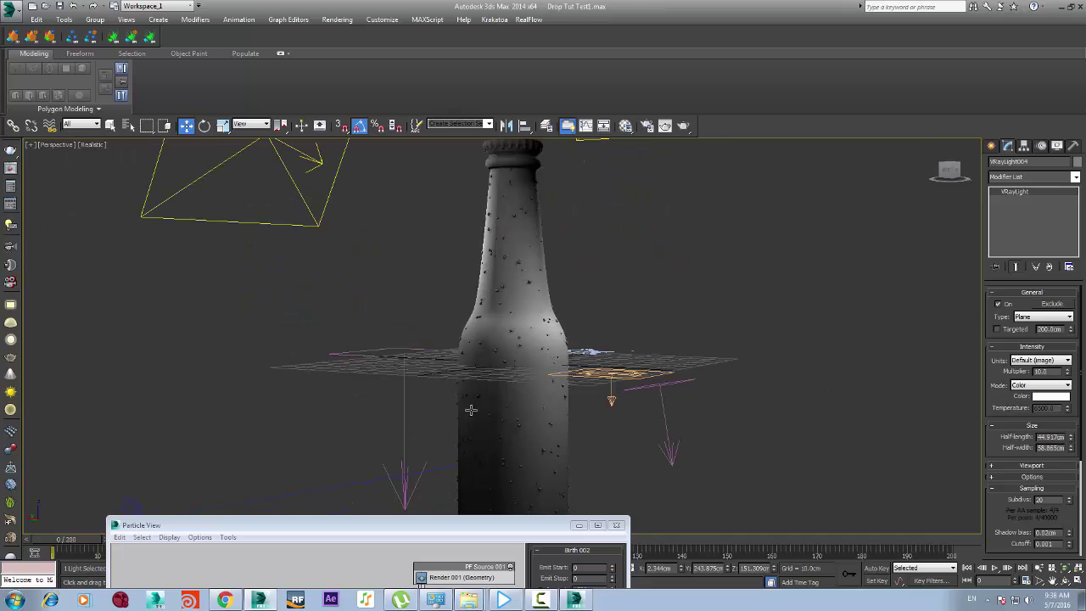
left_click(958, 168)
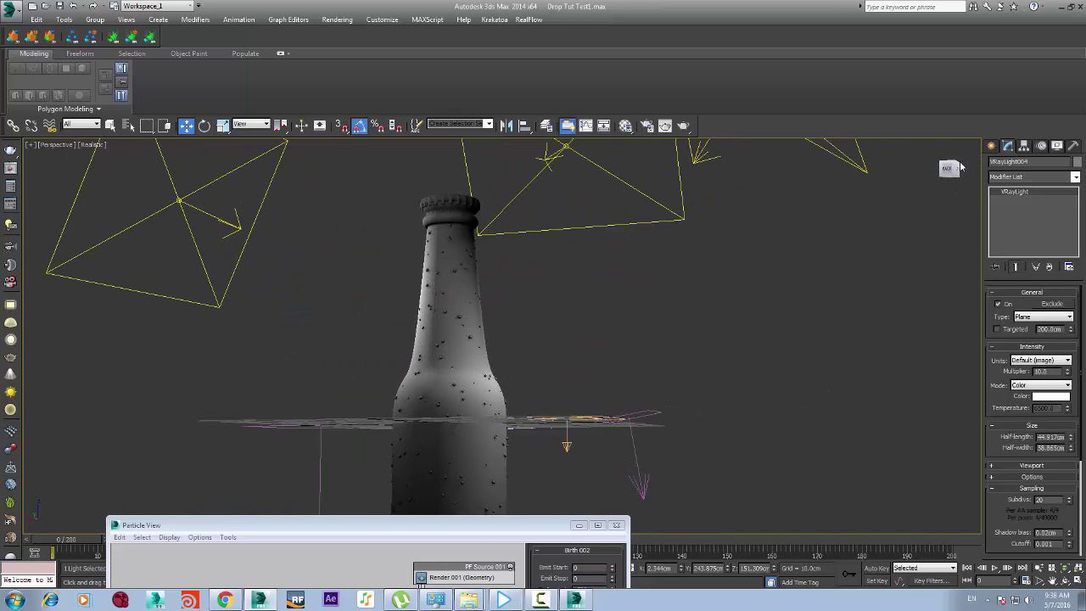
Open the Material Editor and select the bottle
key("m")
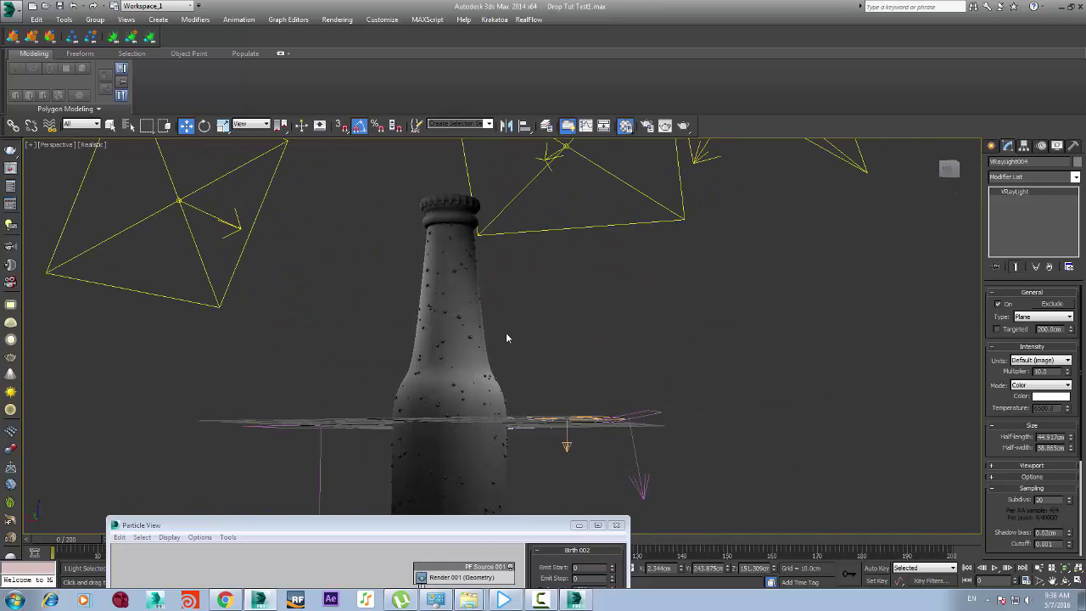
left_click(441, 308)
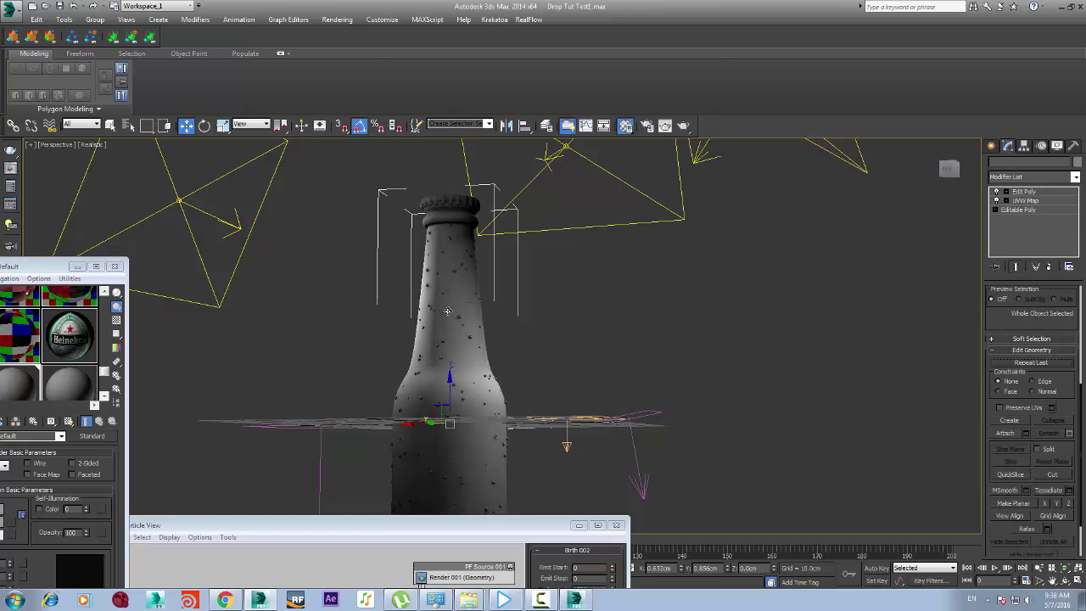
left_click(34, 261)
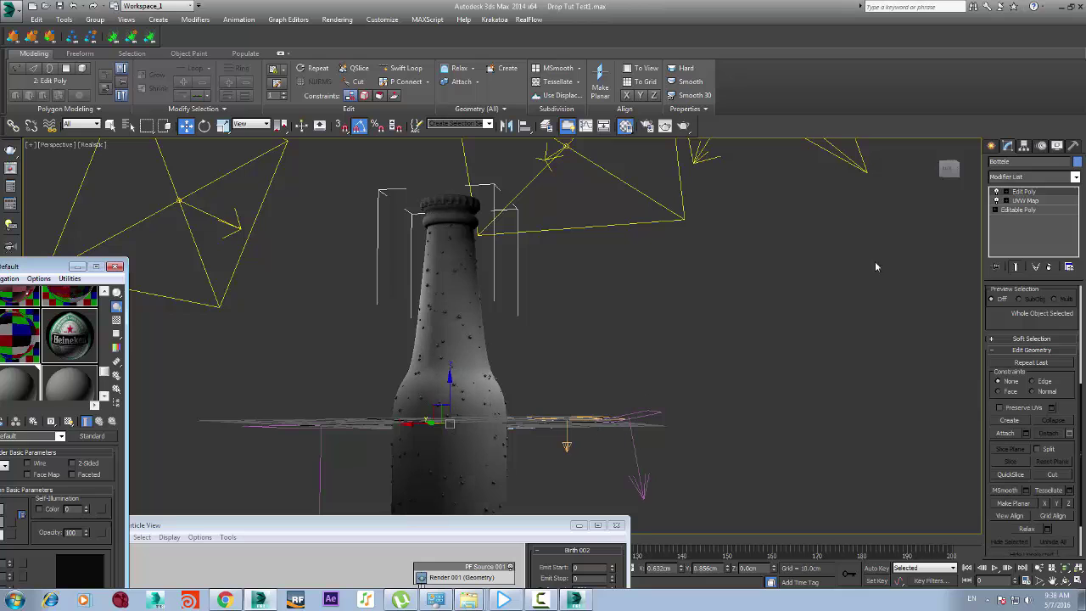
Select the Frost mesh object and change the 20 - Default material's type to VRayMtl
left_click_drag(961, 167, 906, 183)
left_click(521, 390)
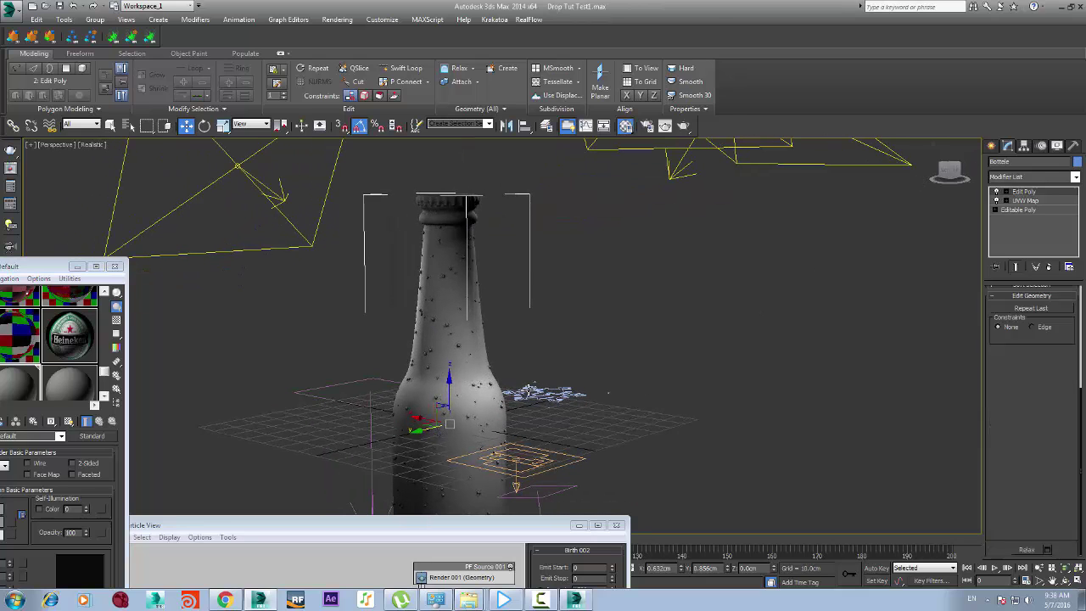
left_click_drag(5, 268, 371, 156)
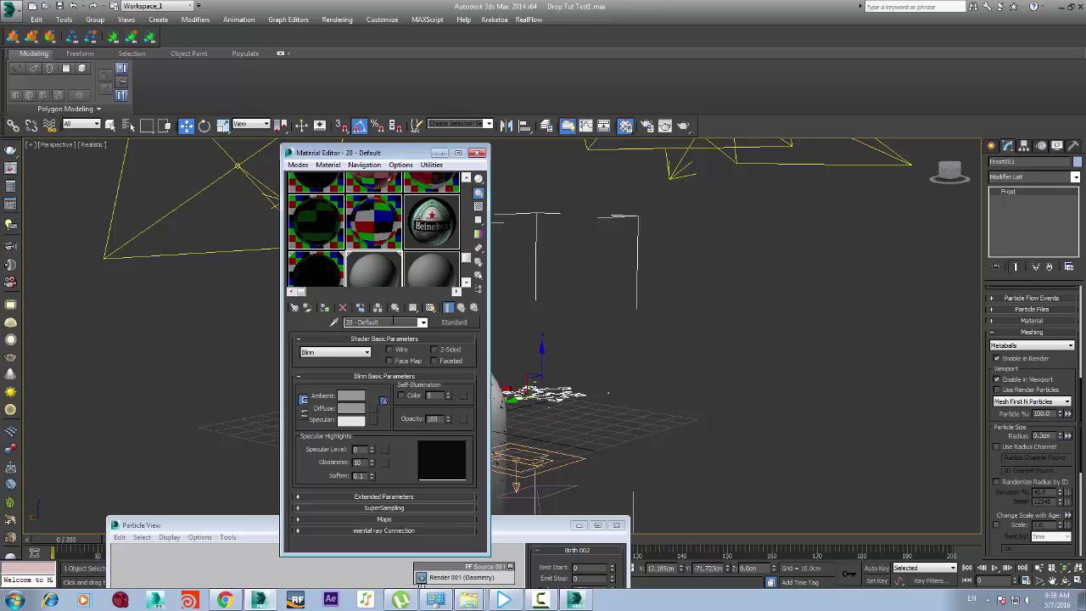
left_click(450, 322)
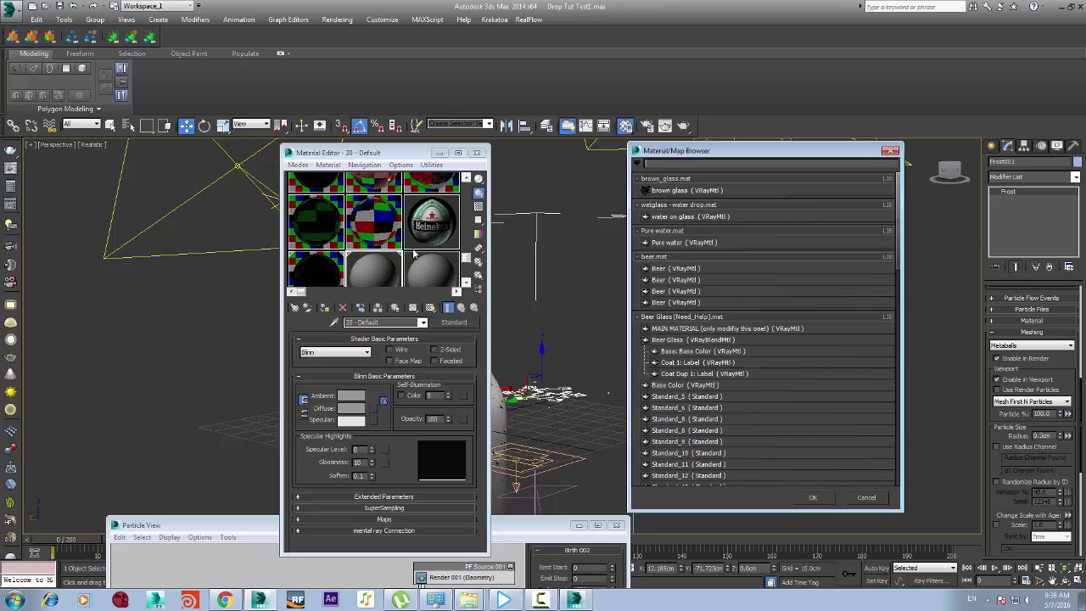
type("vray")
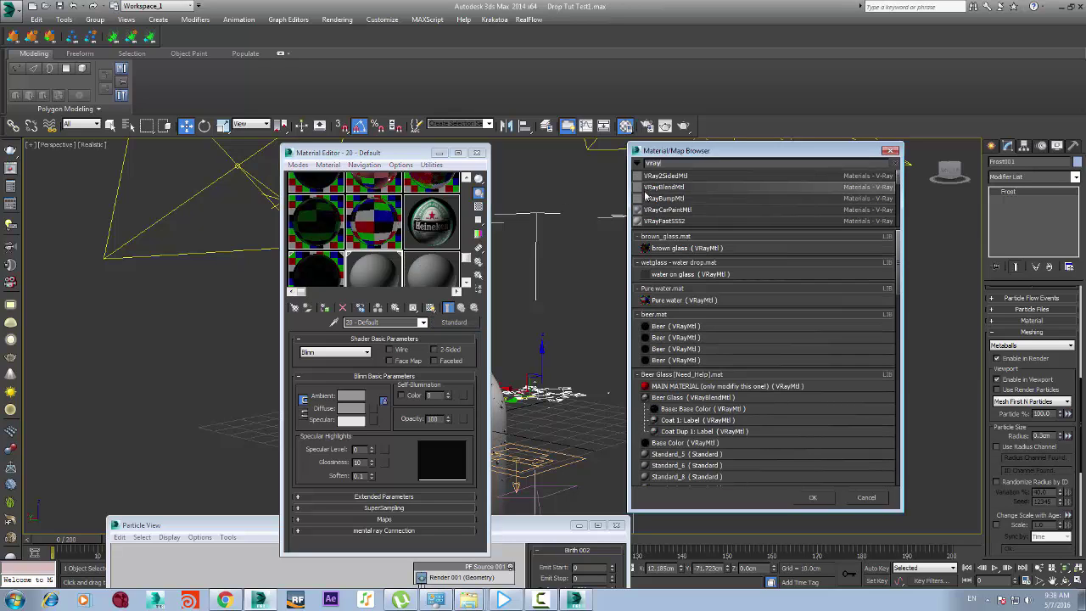
scroll(654, 197, "down", 4)
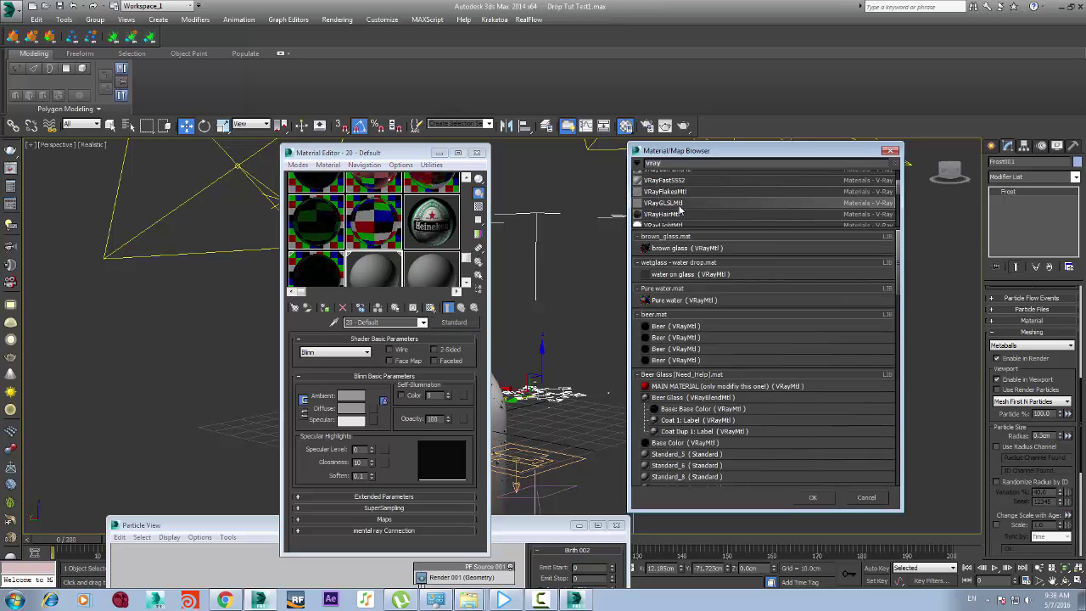
double_click(667, 197)
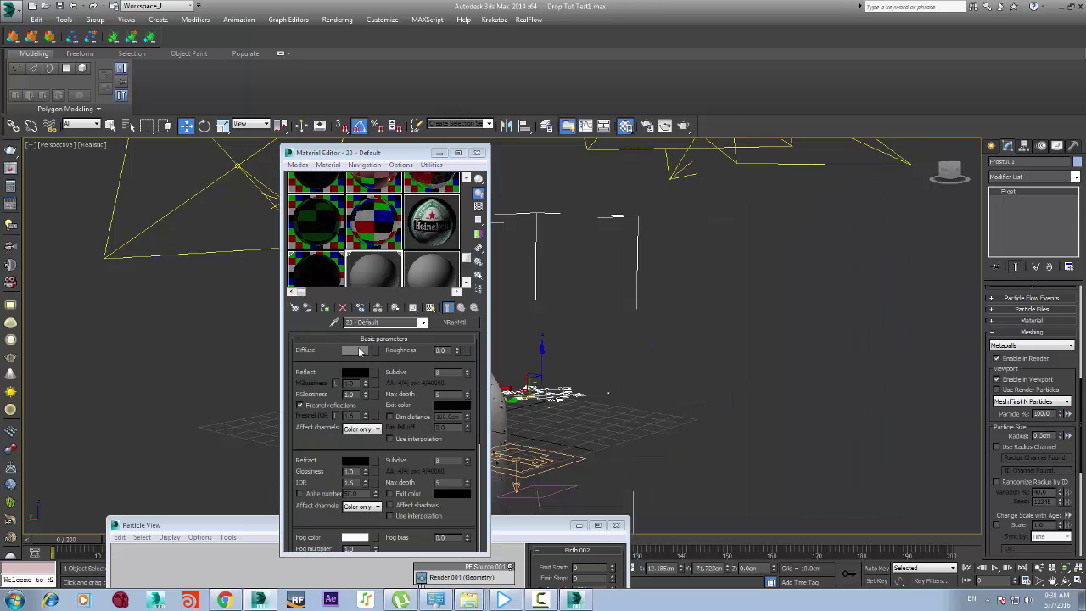
Set the 20 - Default material's diffuse color to black and its reflection color to pure white
left_click(359, 352)
left_click(226, 157)
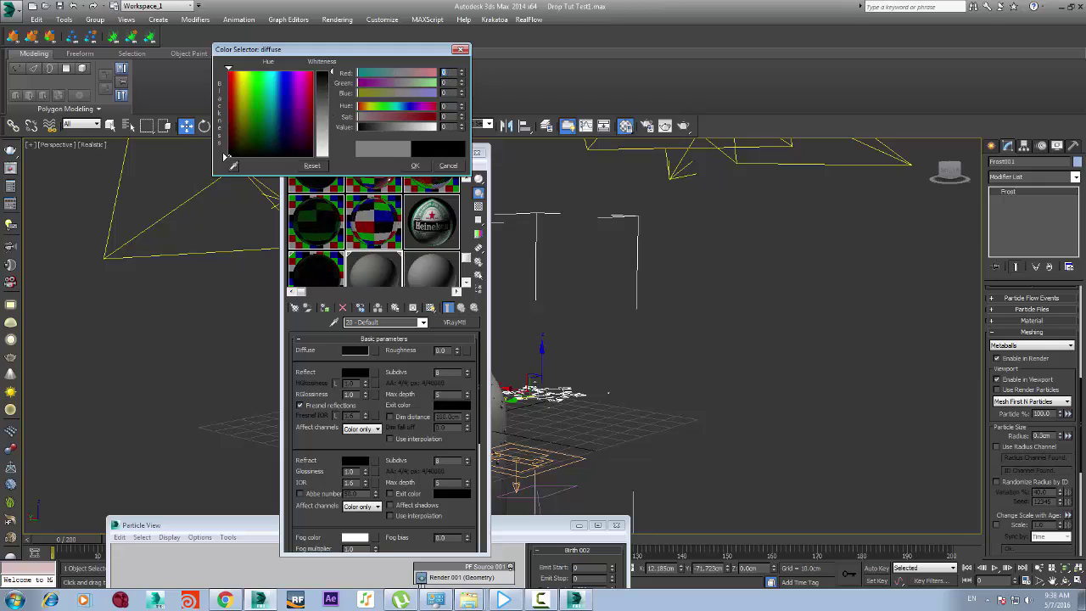
left_click(414, 166)
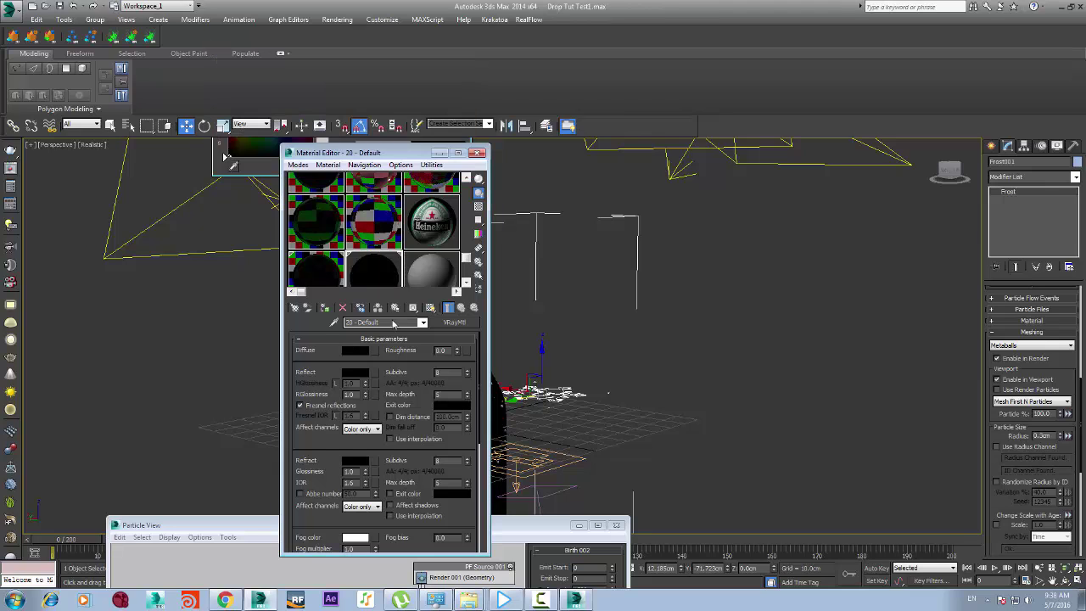
left_click(367, 376)
left_click(325, 132)
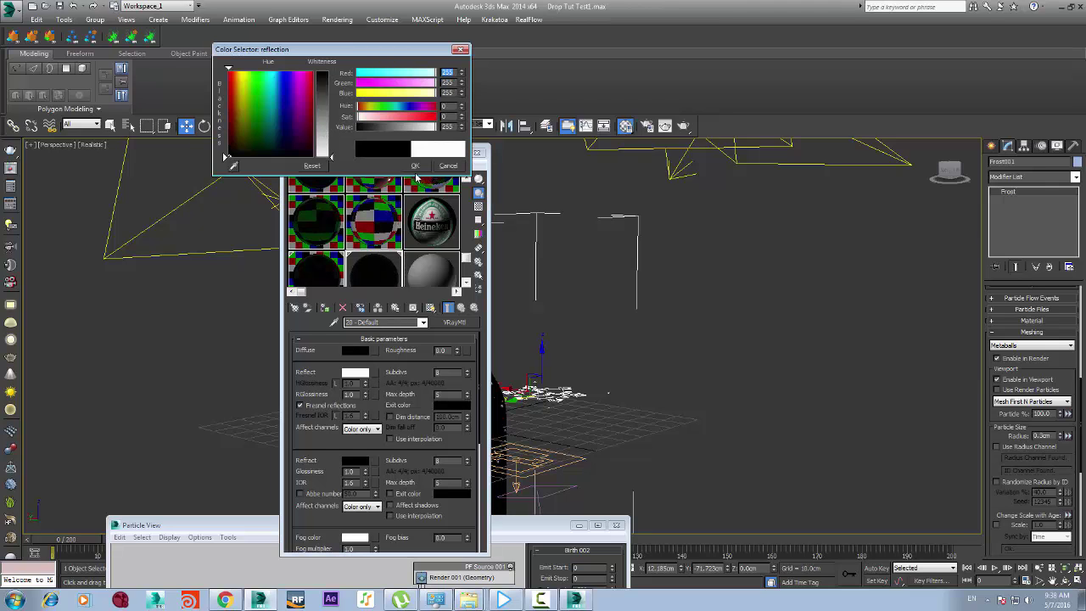
left_click(415, 166)
Set the 20 - Default material's refraction color to pure white
scroll(328, 355, "down", 3)
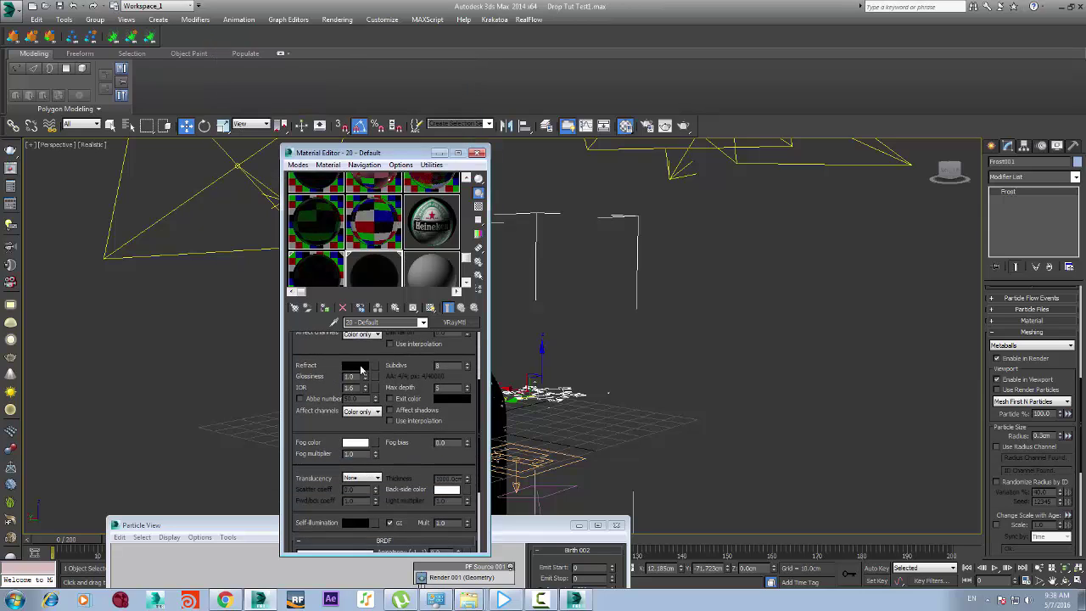
left_click(360, 367)
left_click_drag(323, 127, 324, 160)
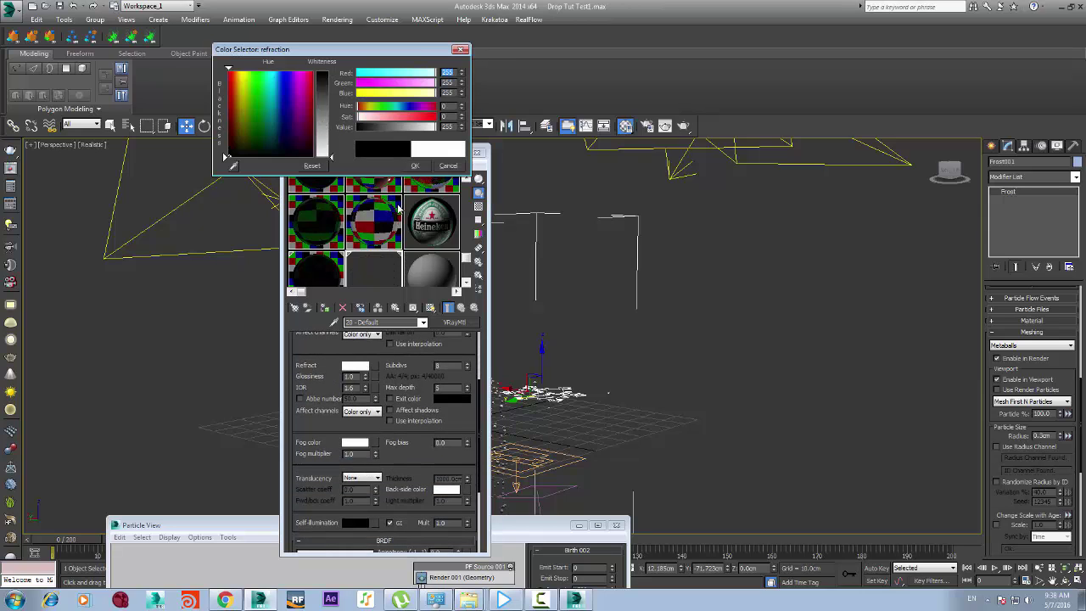
left_click(415, 166)
scroll(323, 352, "down", 3)
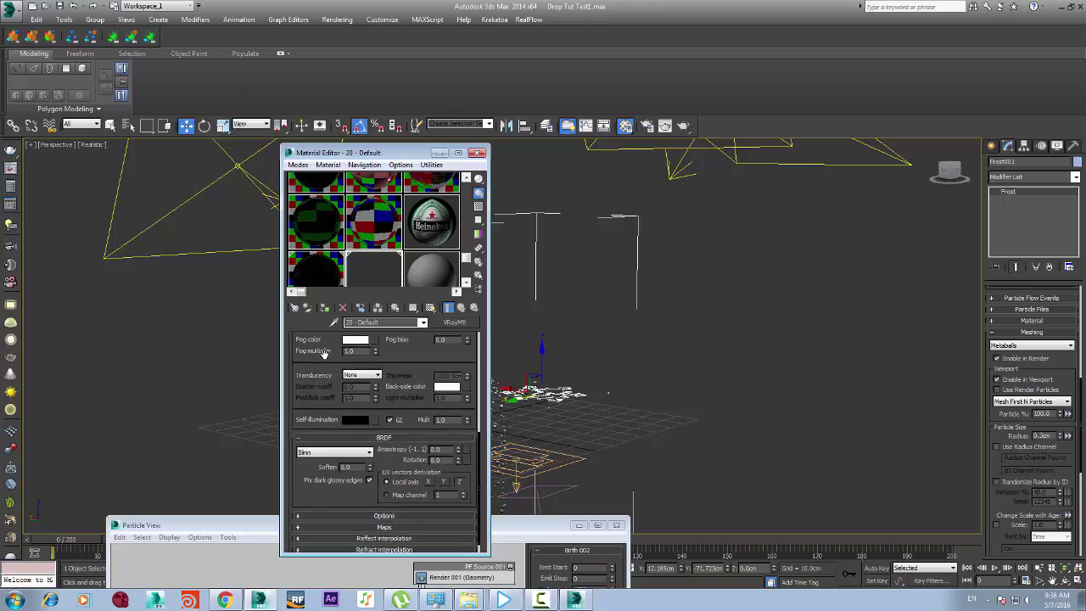
scroll(324, 352, "down", 1)
scroll(336, 386, "up", 2)
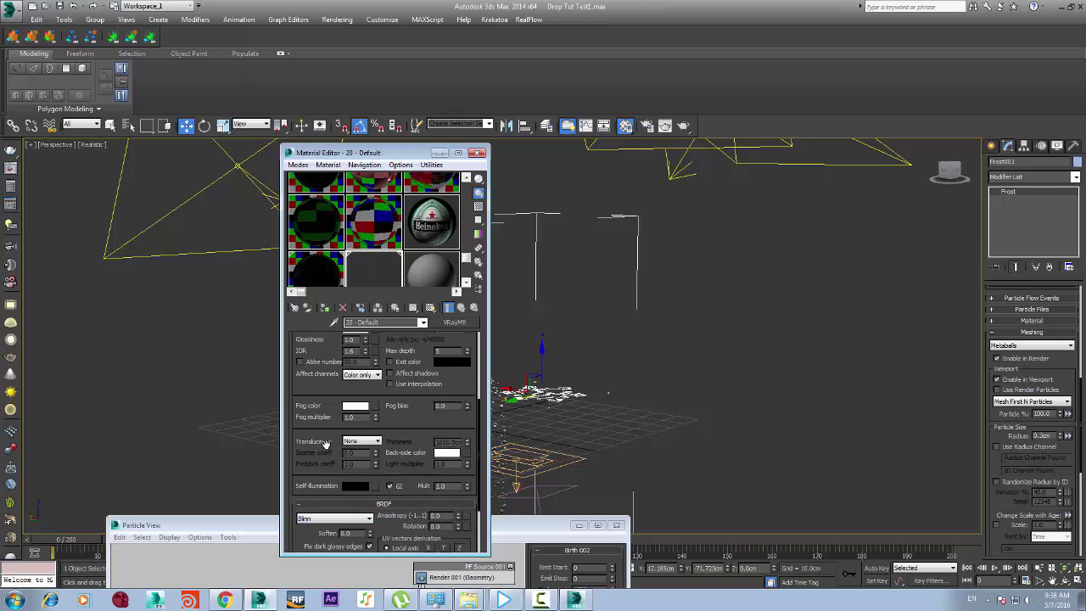
scroll(337, 399, "up", 3)
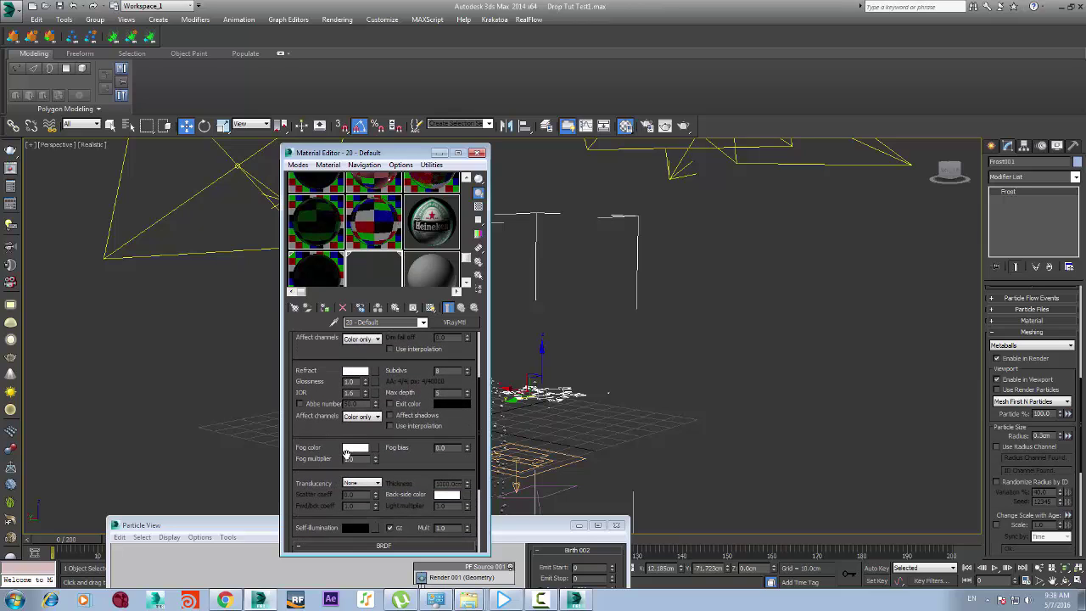
scroll(311, 433, "up", 1)
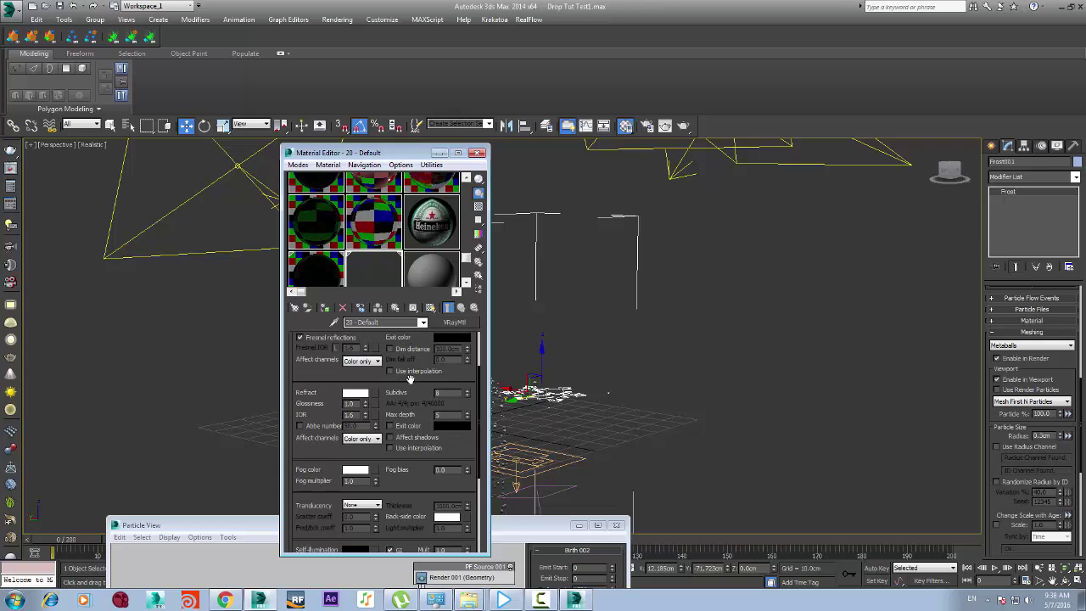
scroll(422, 424, "up", 3)
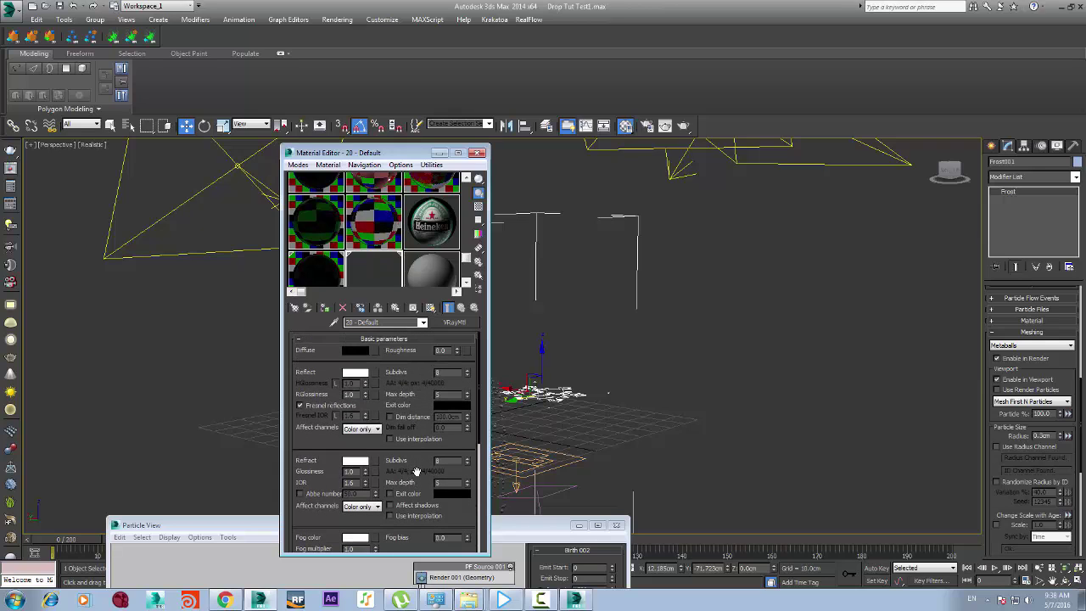
Turn on the checkered preview background for the new VRay material and rename the material Drpos
left_click_drag(356, 153, 509, 172)
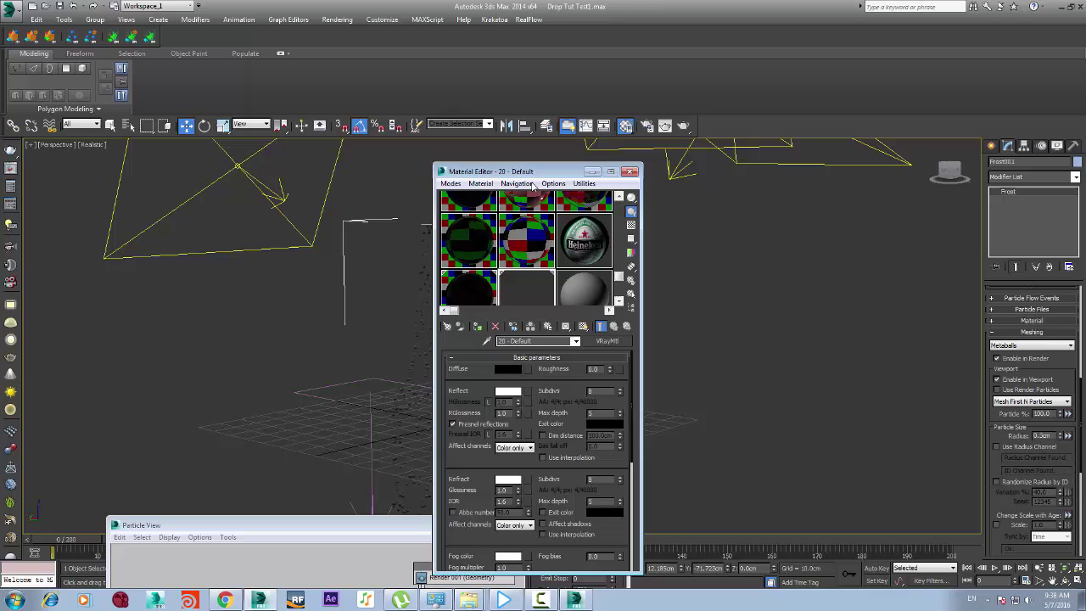
left_click(631, 225)
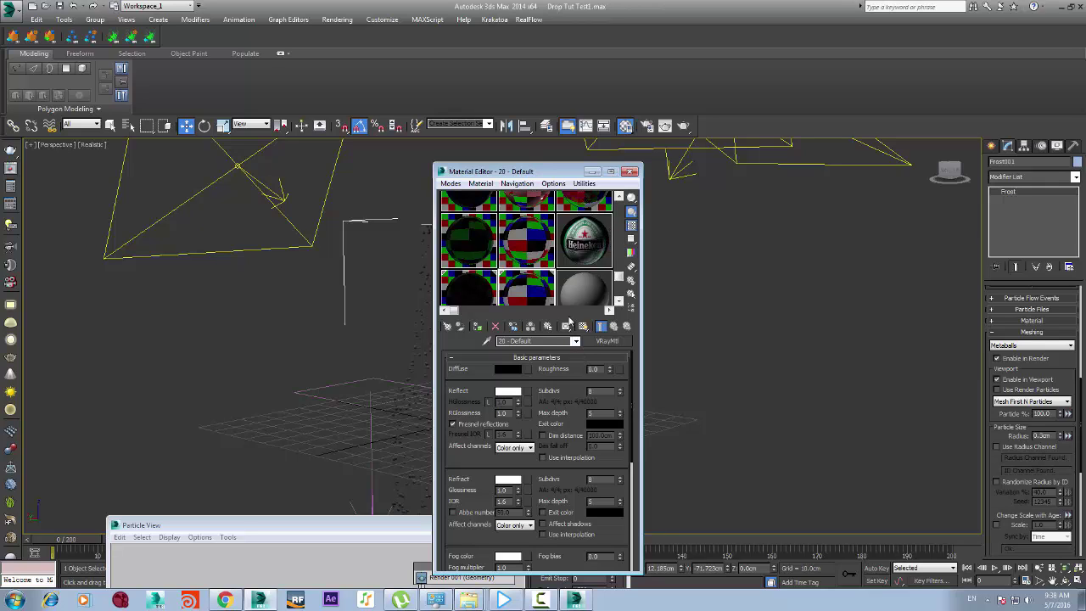
left_click_drag(541, 342, 461, 342)
type("Drpos")
Assign the Drpos material to the selected Frost mesh and enable its display in the viewport
left_click_drag(582, 167, 874, 114)
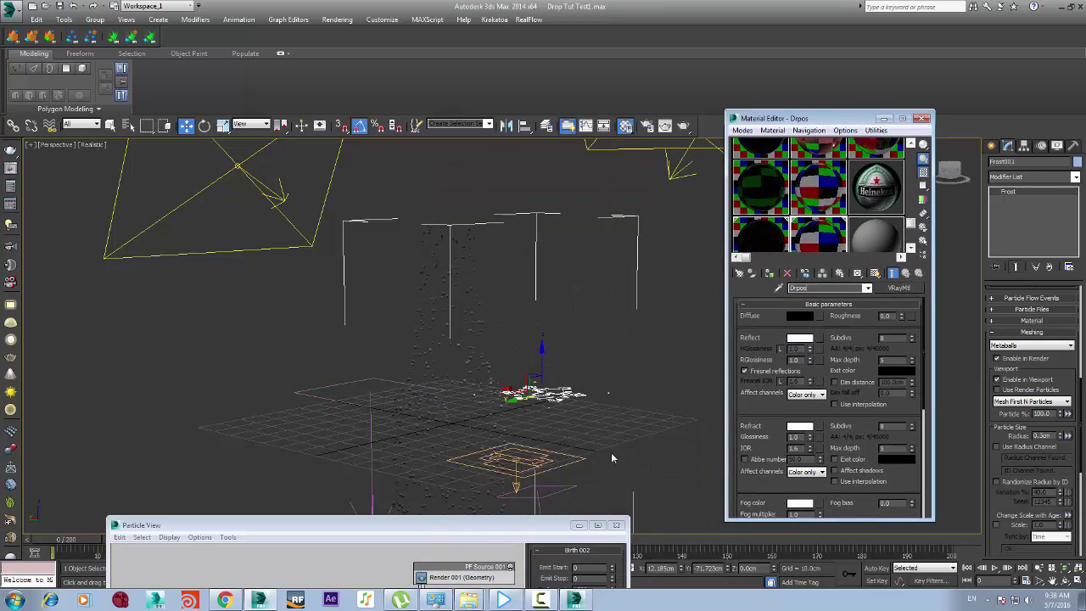
left_click(770, 274)
left_click(879, 272)
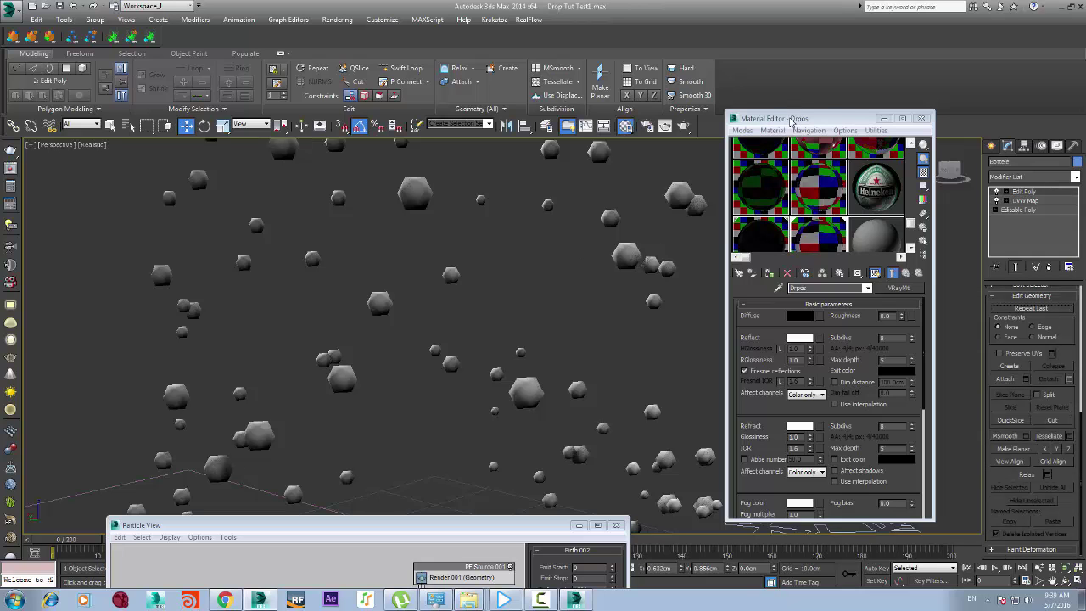
Inspect the droplets around the bottle, and reselect the Frost mesh with the Drpos material in view
left_click_drag(790, 123, 660, 512)
left_click(875, 255)
scroll(858, 255, "down", 10)
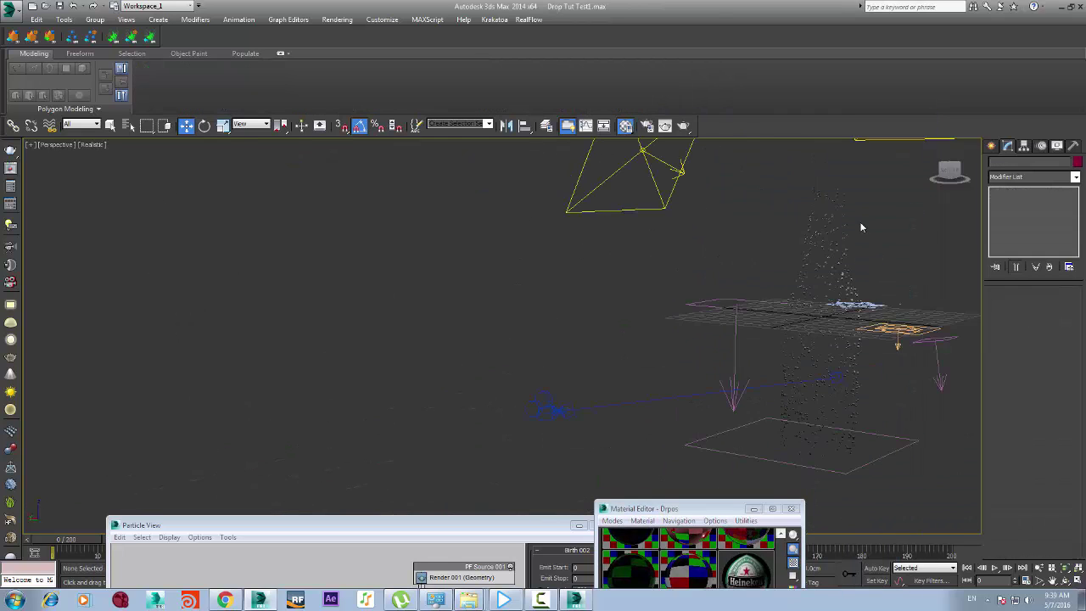
scroll(860, 226, "up", 5)
left_click(812, 280)
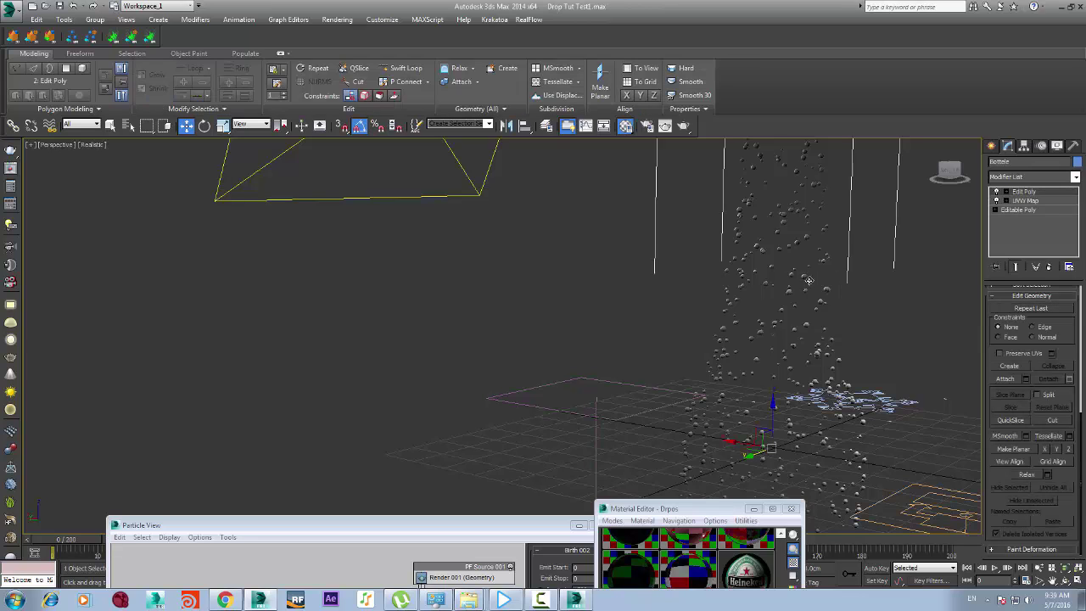
left_click(870, 399)
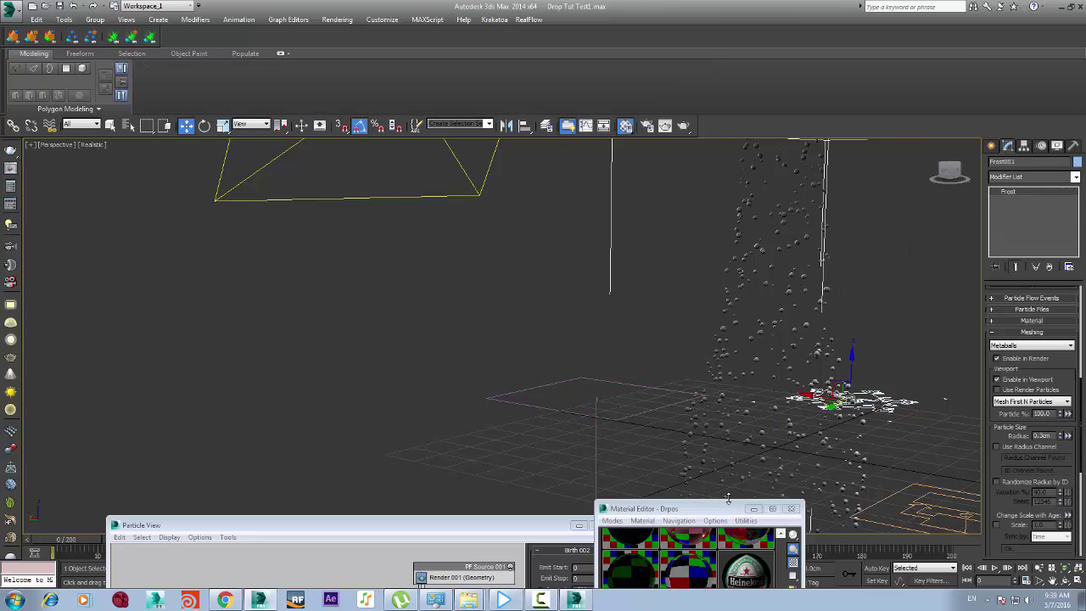
left_click_drag(701, 504, 544, 258)
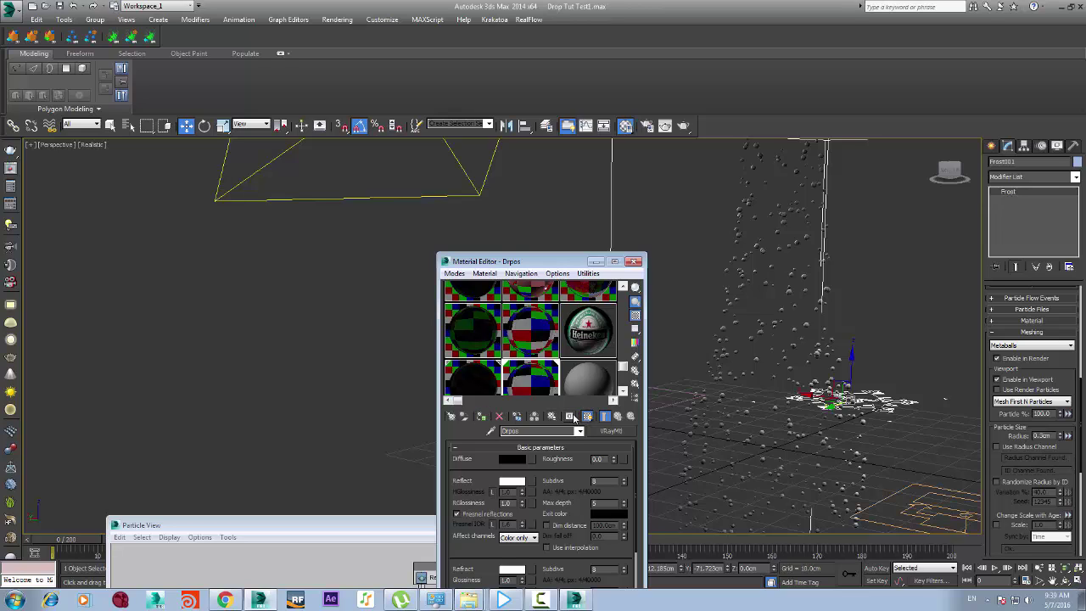
Select the bottle in wireframe display, assign it the brown glass material shown in the viewport, and return to realistic shading
left_click(787, 363)
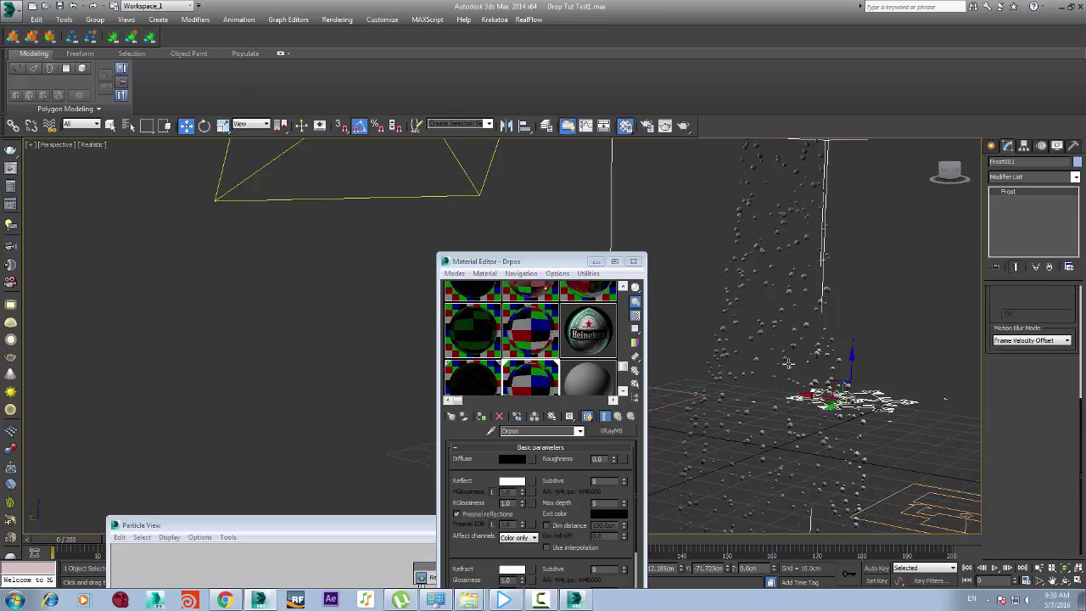
key("F3")
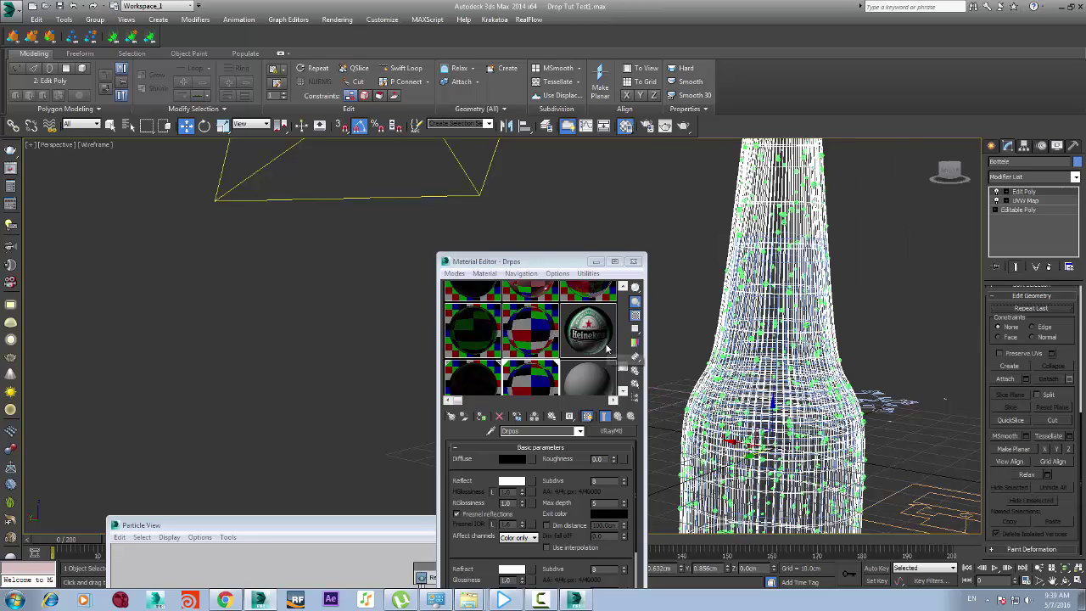
left_click(473, 327)
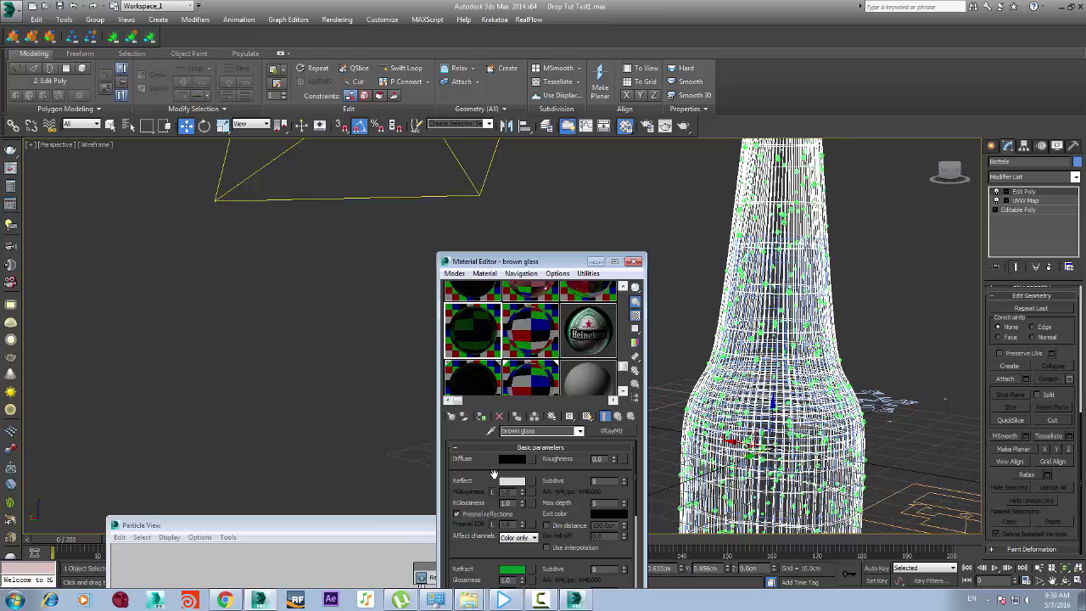
left_click_drag(509, 261, 240, 61)
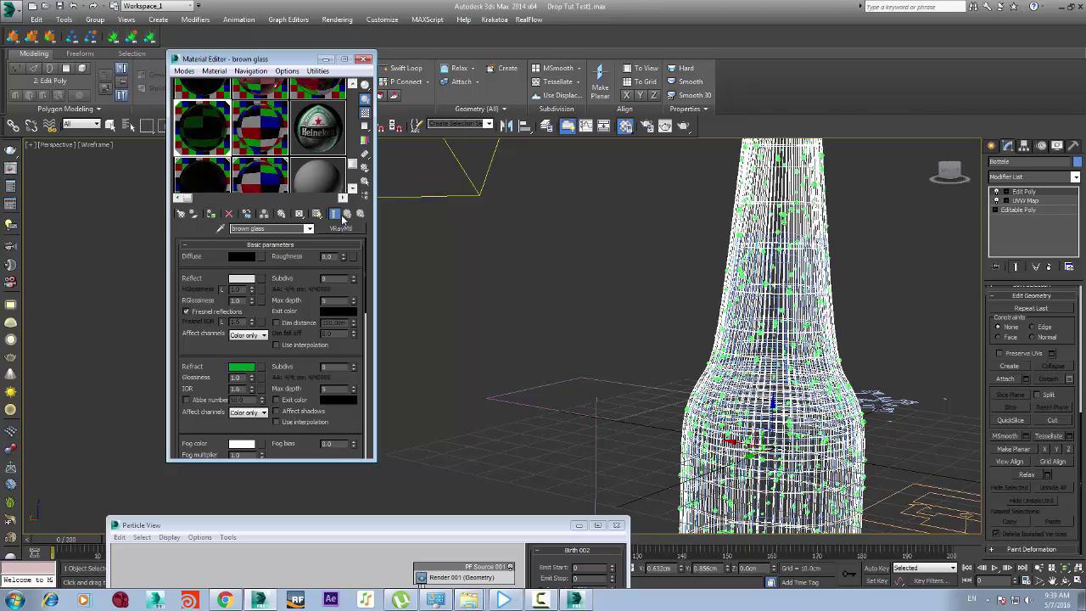
left_click(537, 232)
key("F3")
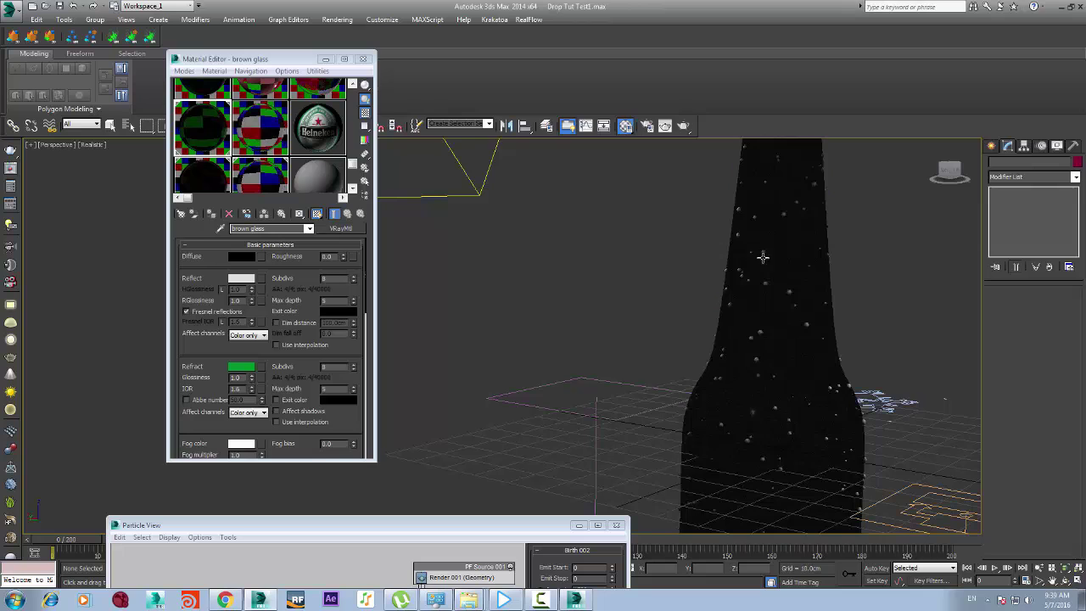
Frame the bottle's neck and shoulder from the front in the Perspective view and render a test image with V-Ray
scroll(812, 303, "down", 5)
left_click(811, 305)
scroll(811, 326, "up", 5)
scroll(811, 316, "down", 4)
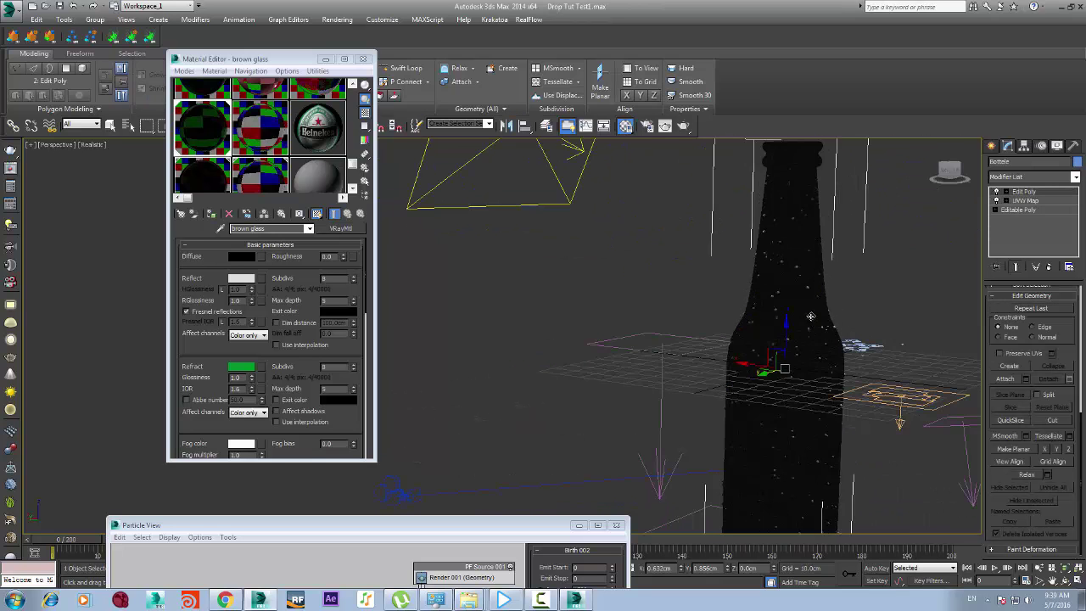
scroll(820, 261, "up", 3)
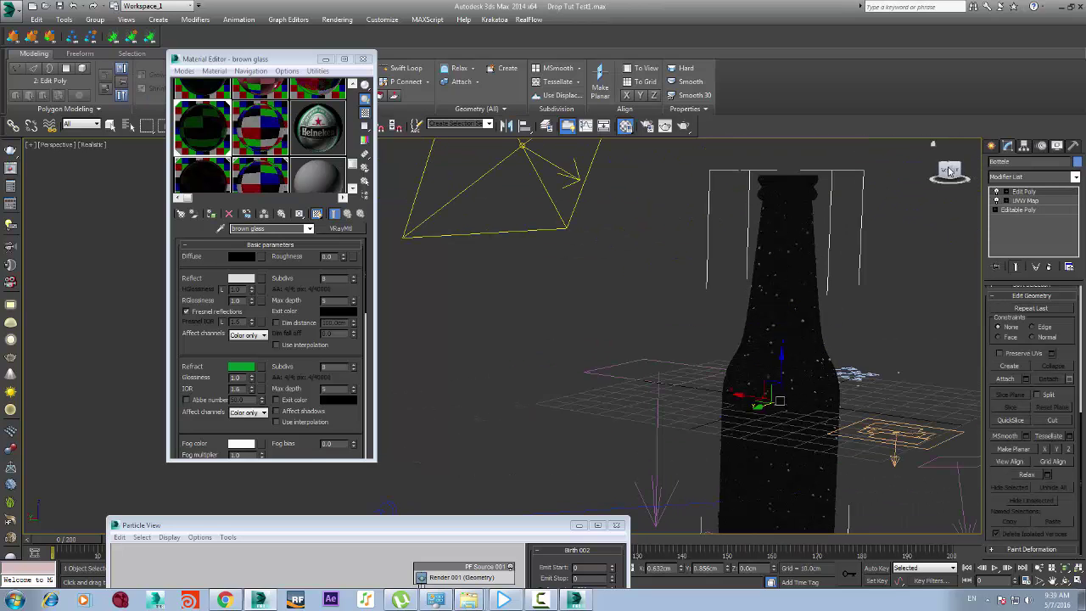
mouse_move(950, 171)
left_mouse_down()
mouse_move(891, 189)
mouse_move(932, 172)
mouse_move(954, 178)
mouse_move(966, 161)
left_mouse_up()
scroll(839, 340, "up", 4)
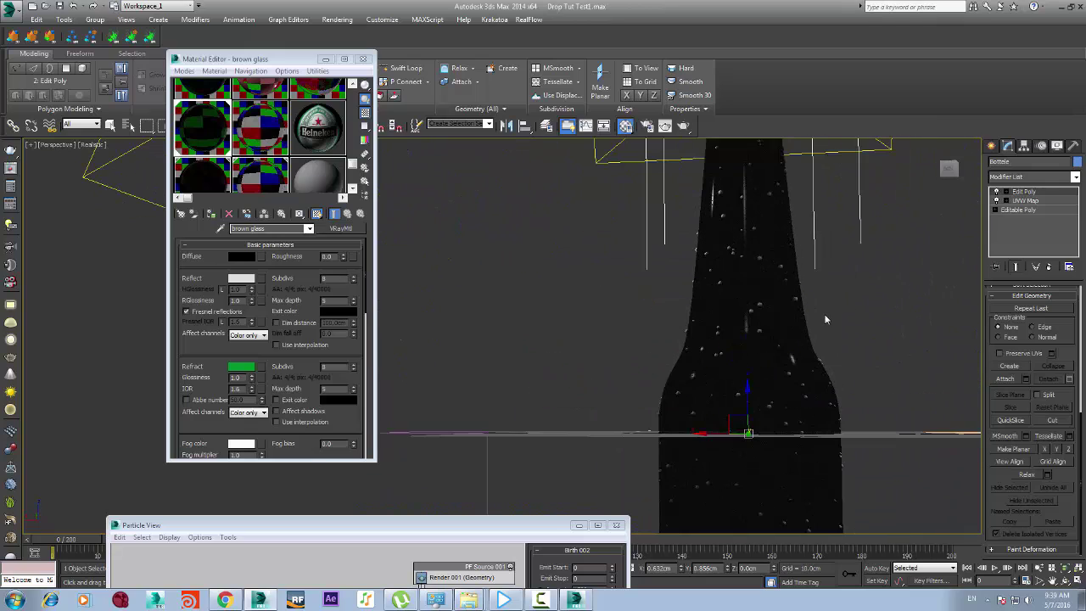
scroll(819, 327, "up", 2)
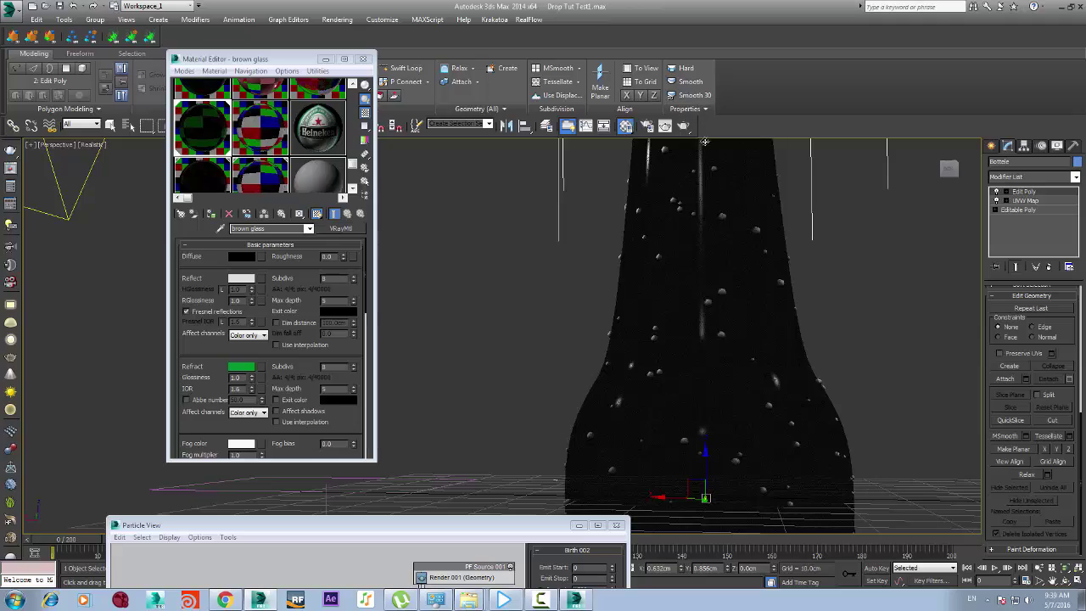
left_click(683, 128)
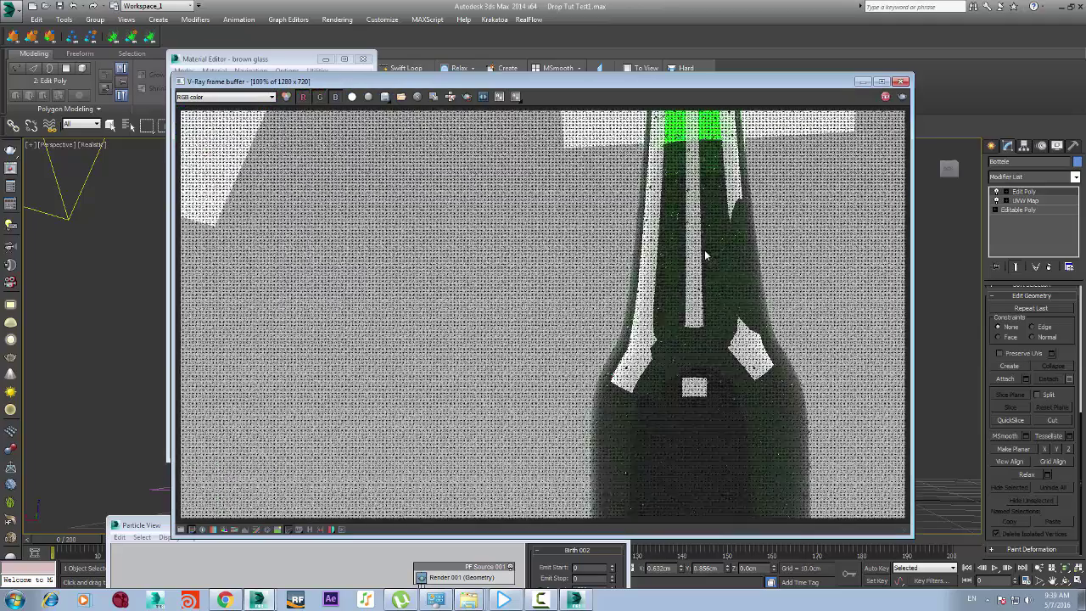
scroll(714, 239, "down", 1)
scroll(718, 221, "up", 1)
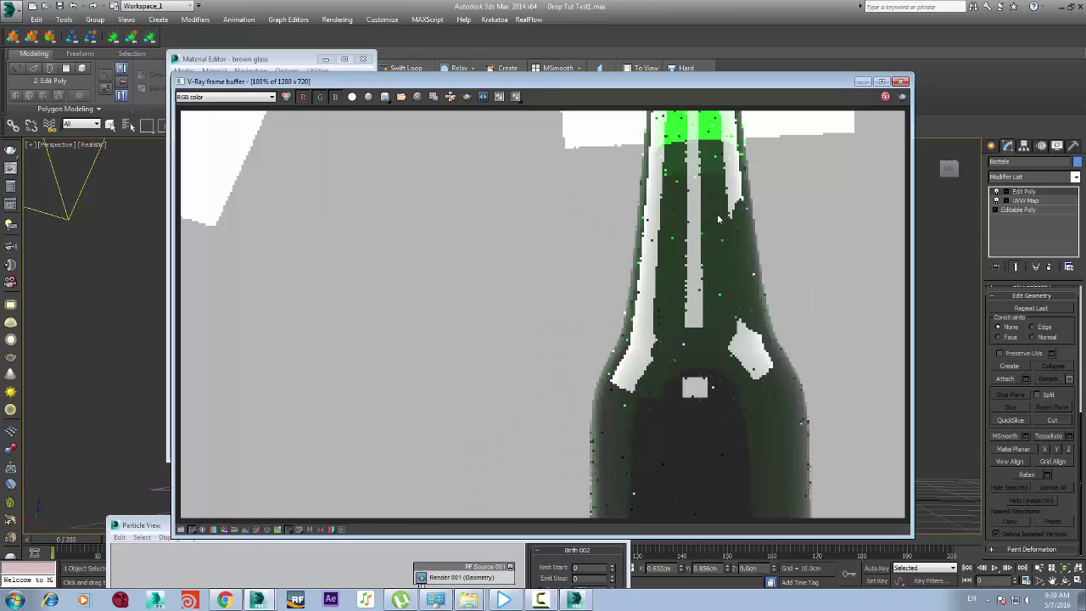
Cancel the running test render, and close the Material Editor with nothing left selected
left_click(901, 81)
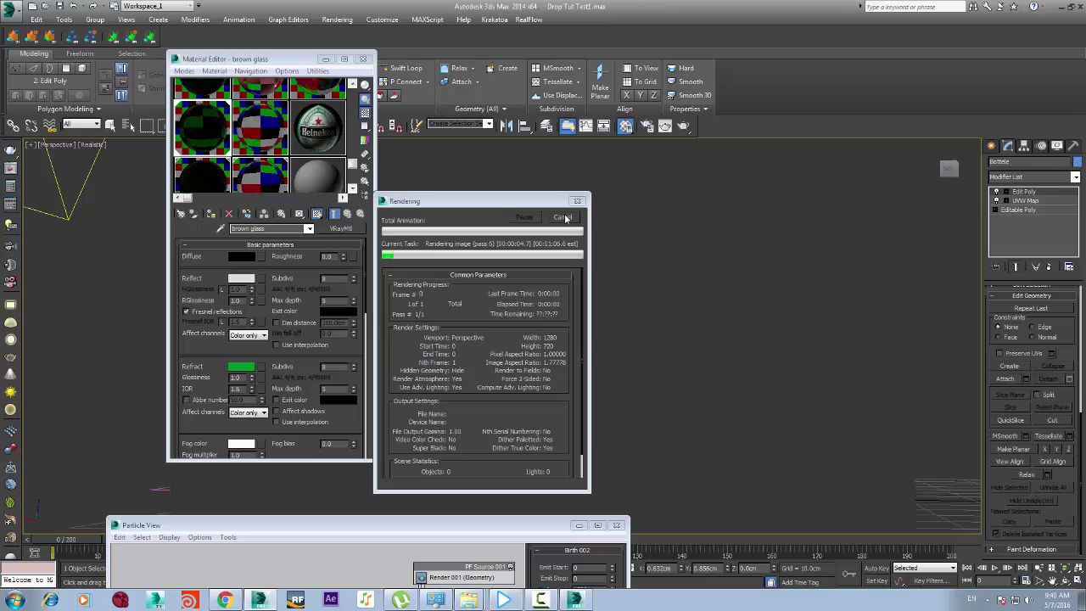
left_click(563, 217)
key("m")
left_click(454, 231)
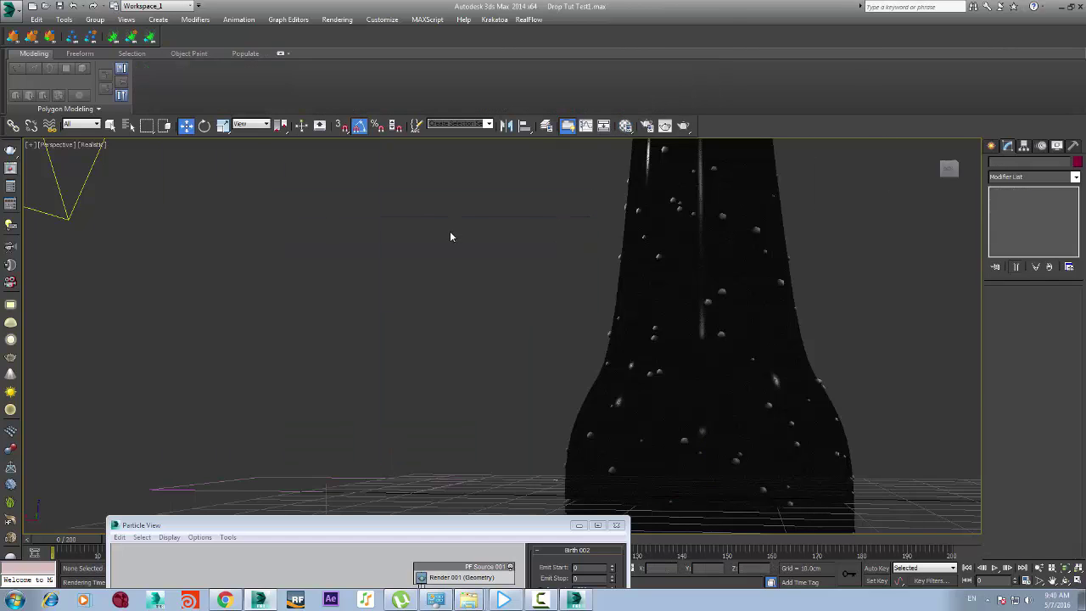
In the Top view, make all four V-Ray plane lights around the bottle invisible
key("t")
left_click(764, 292)
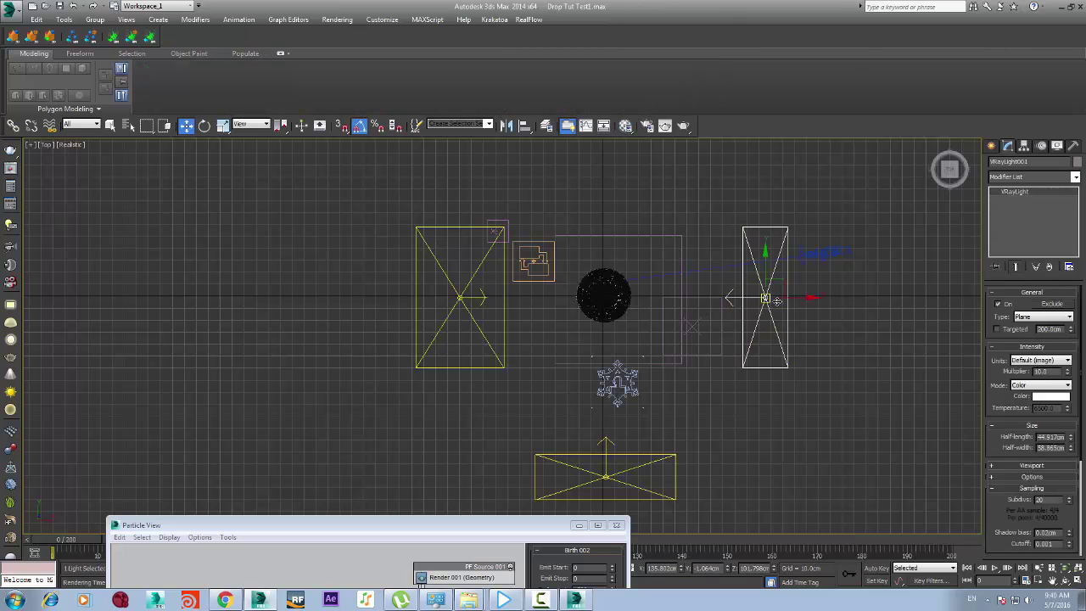
scroll(996, 389, "down", 1)
scroll(996, 388, "down", 3)
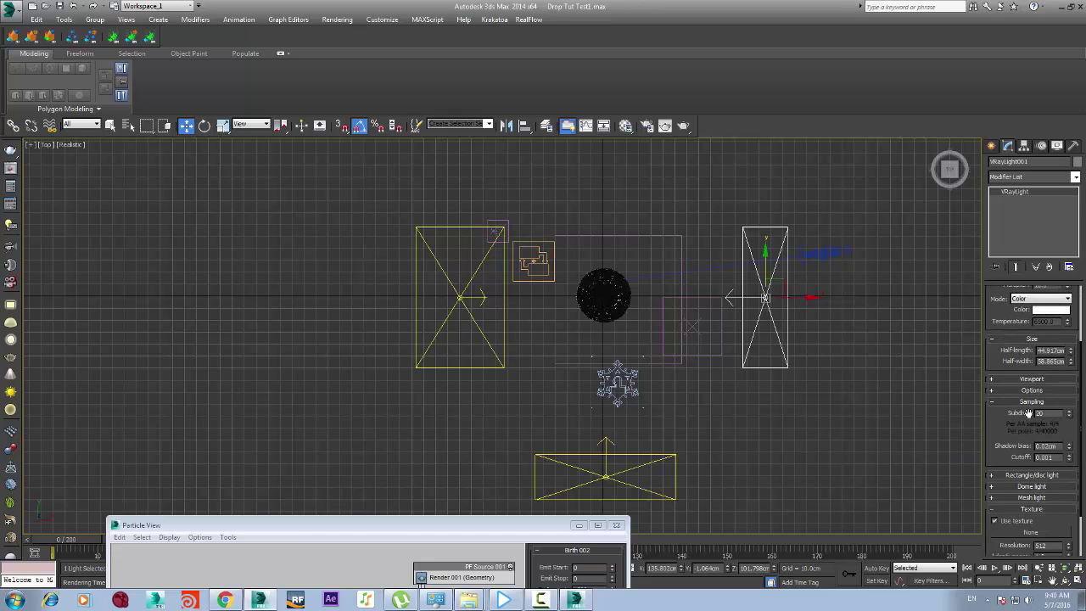
scroll(1006, 441, "down", 2)
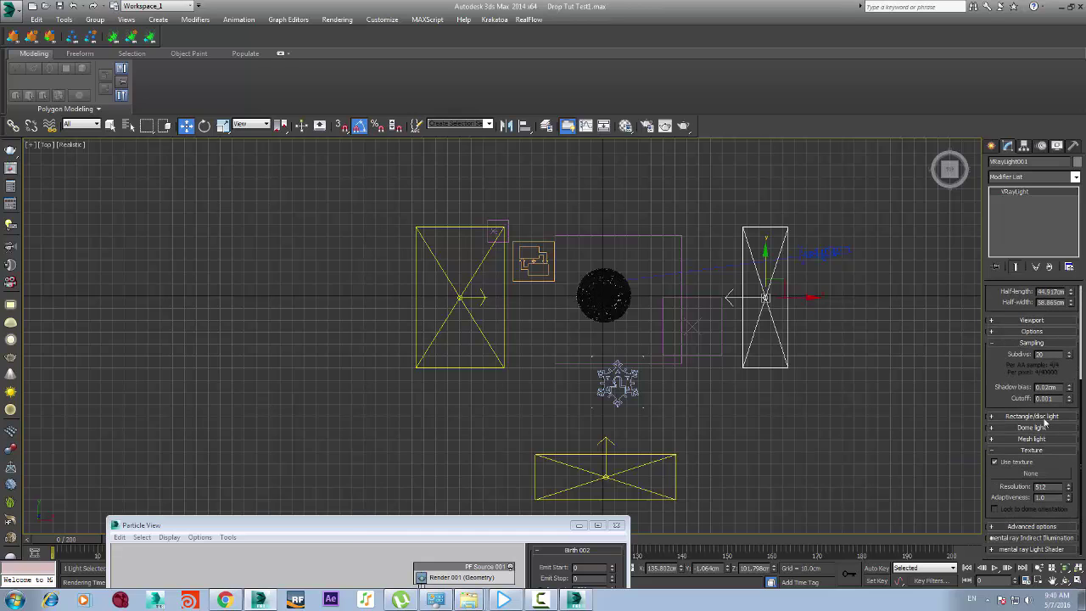
left_click(1032, 332)
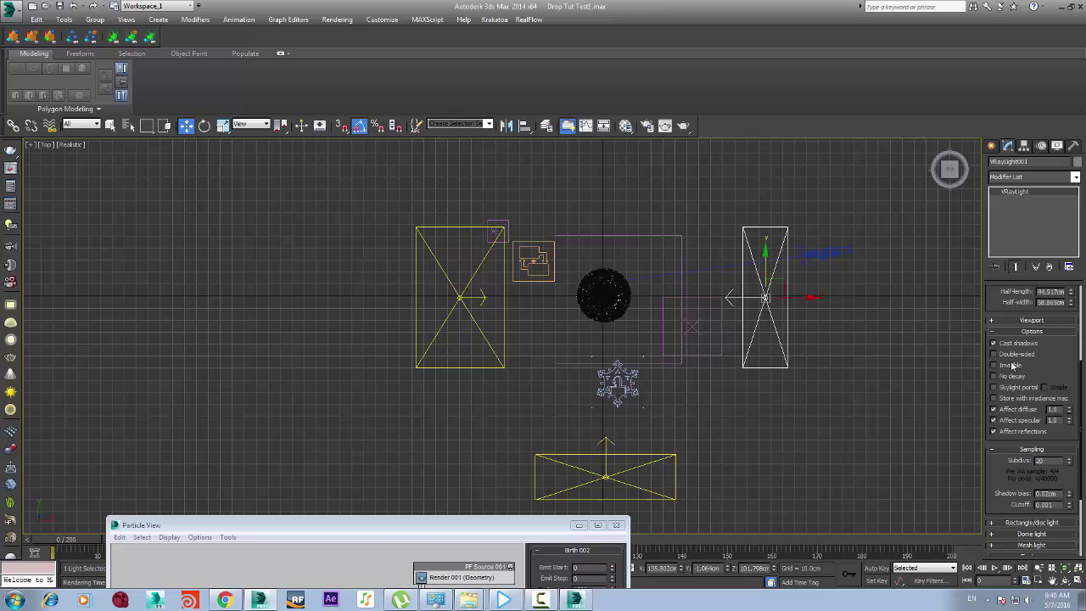
left_click(471, 296)
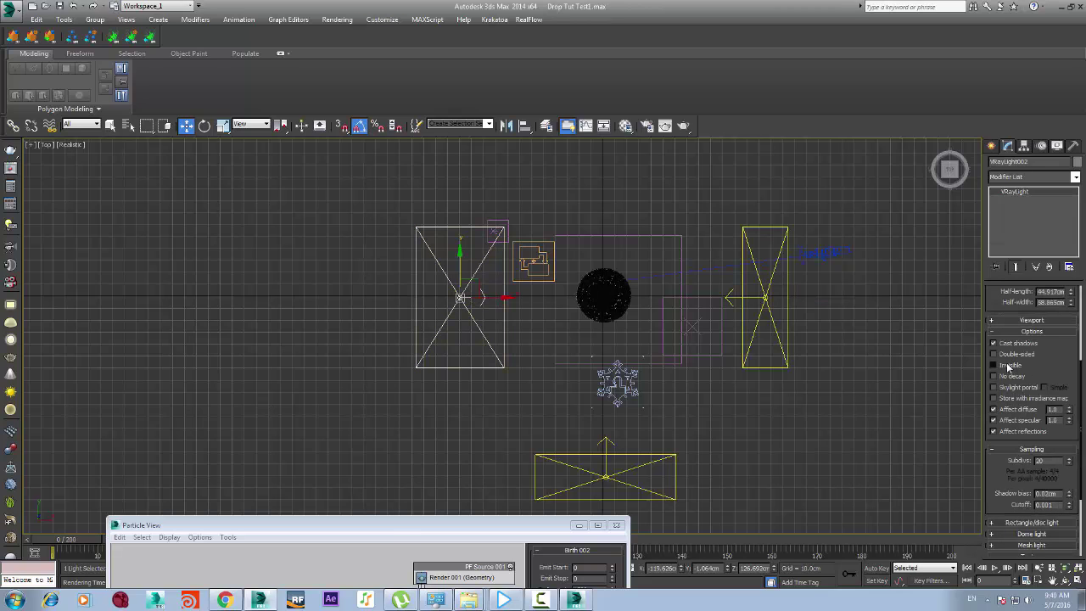
left_click(611, 476)
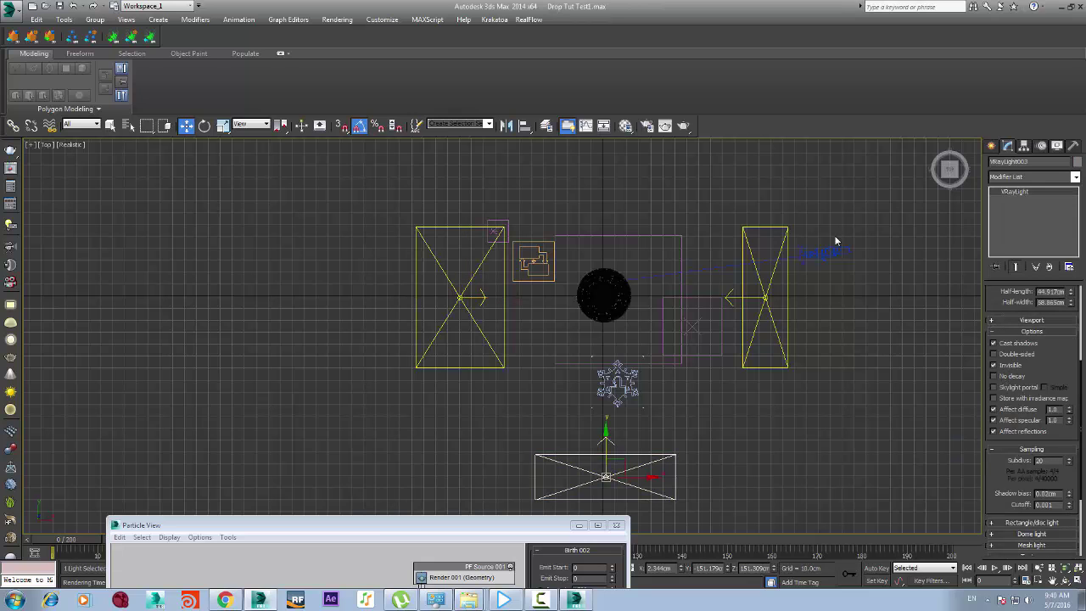
left_click(727, 216)
scroll(721, 214, "down", 5)
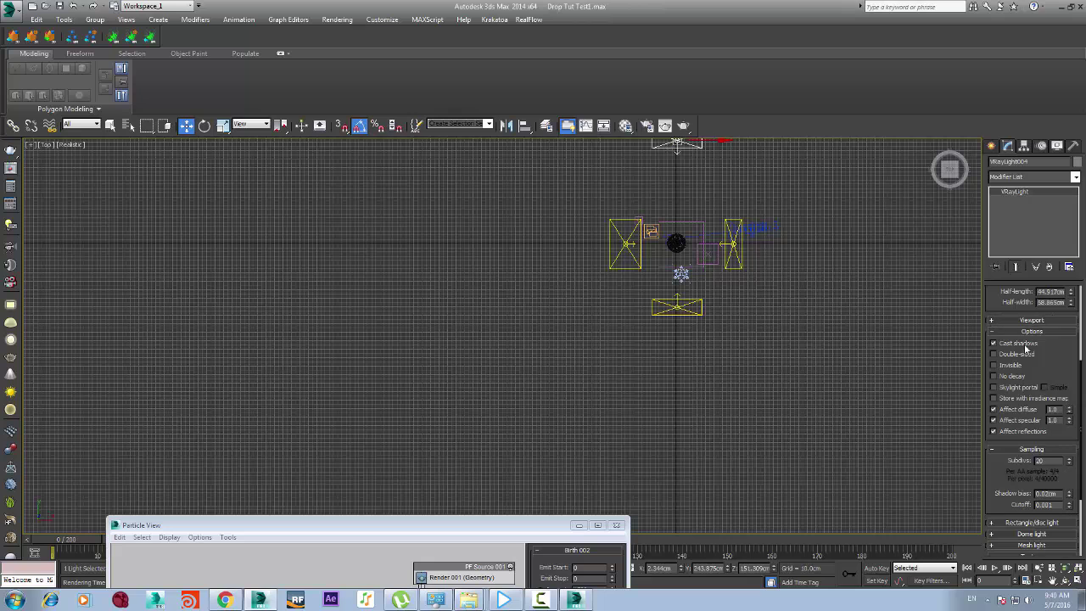
left_click(1003, 366)
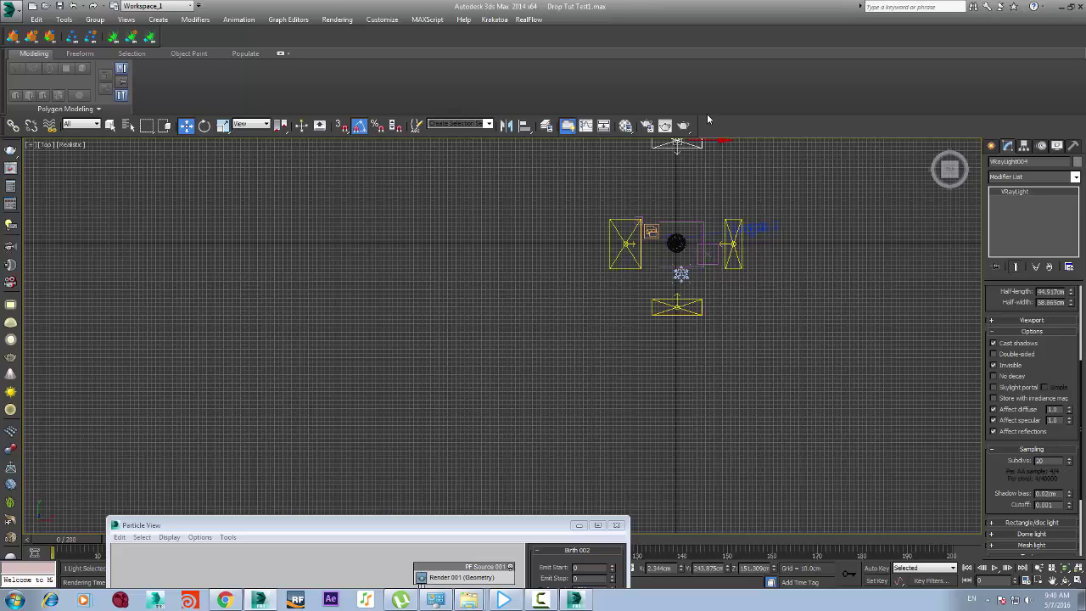
Move the V-Ray light behind the bottle closer to it along Y, to about 200 cm
left_click(715, 227)
scroll(710, 169, "down", 5)
scroll(691, 292, "up", 7)
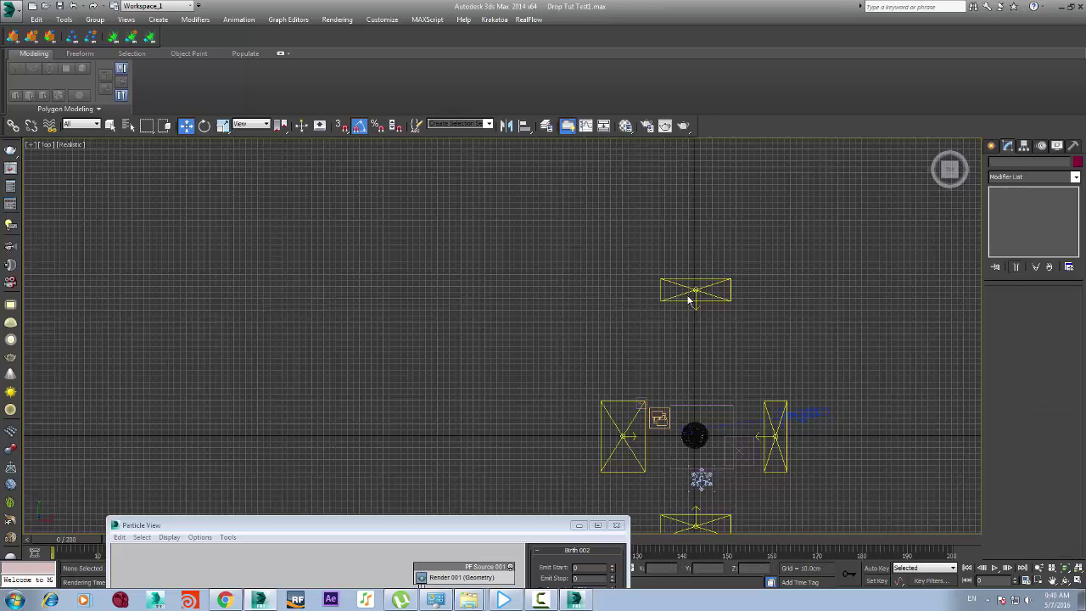
left_click(689, 298)
left_click_drag(696, 246, 698, 276)
scroll(697, 276, "down", 5)
scroll(720, 328, "up", 5)
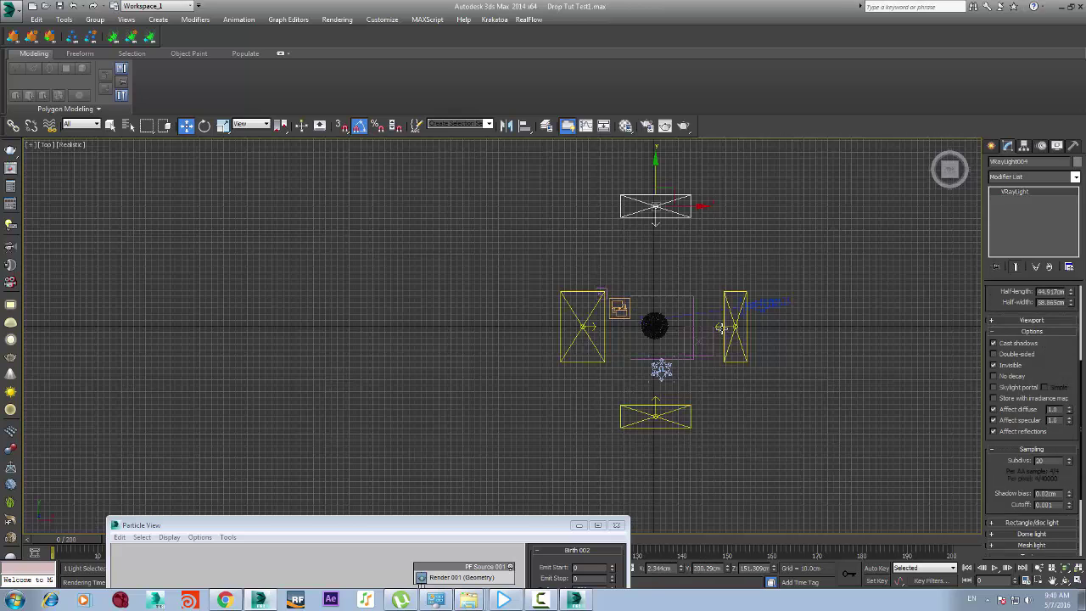
scroll(669, 229, "up", 4)
scroll(664, 290, "down", 2)
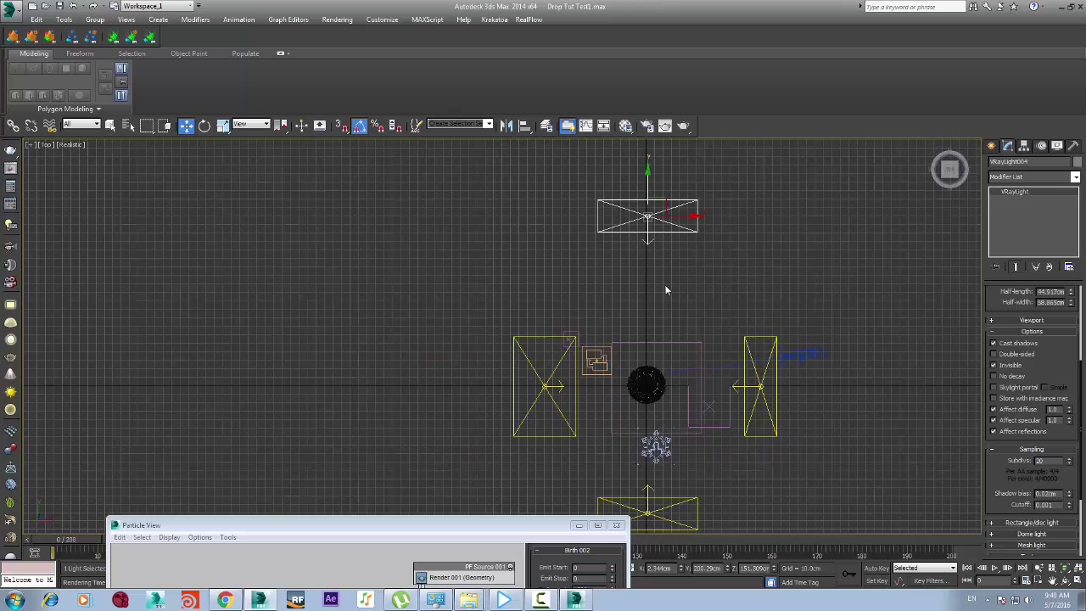
Return to the Perspective view, frame the bottle from its mouth to its shoulder, and render a test image with V-Ray
key("c")
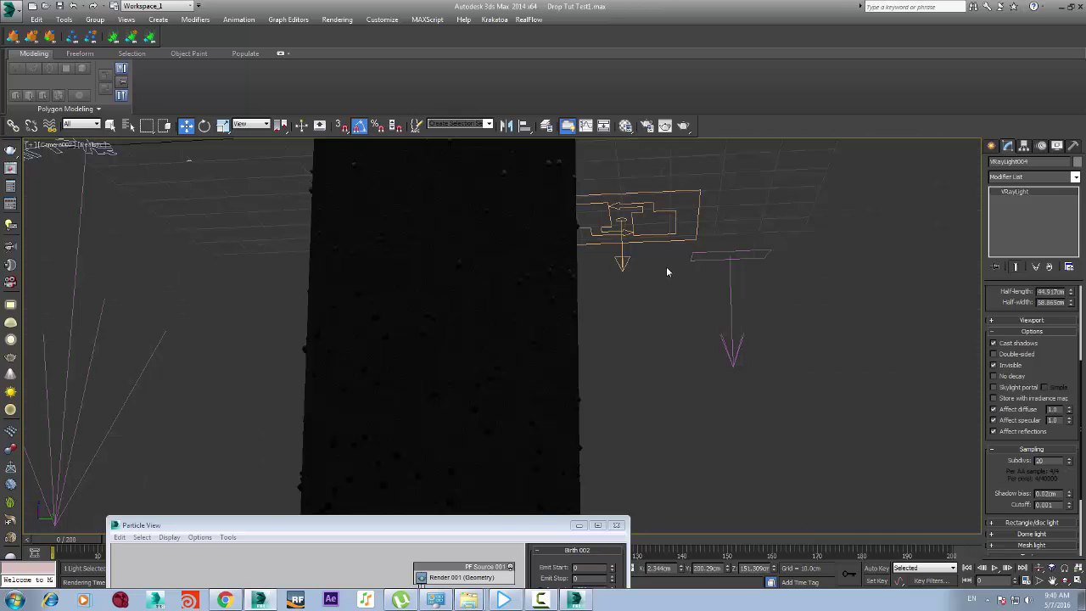
key("p")
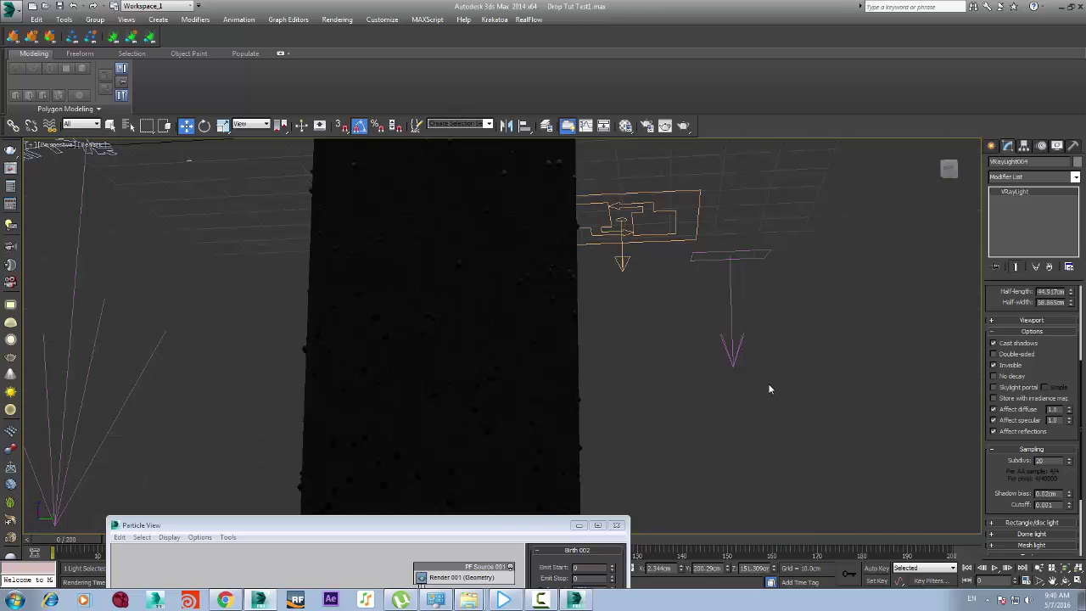
left_click(770, 386)
scroll(770, 387, "down", 3)
left_click(1052, 580)
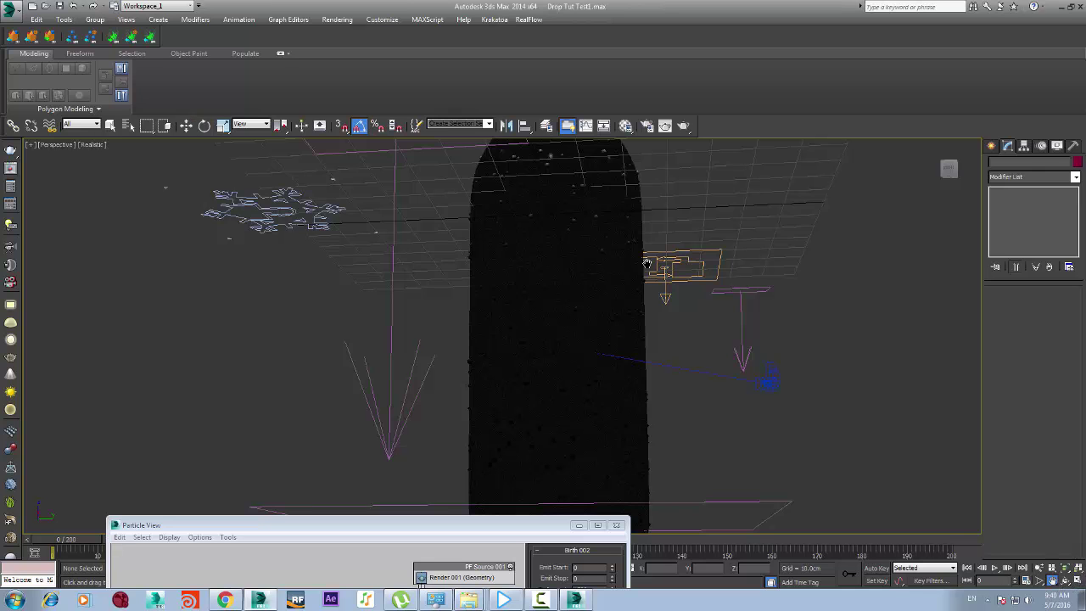
left_click_drag(653, 263, 660, 353)
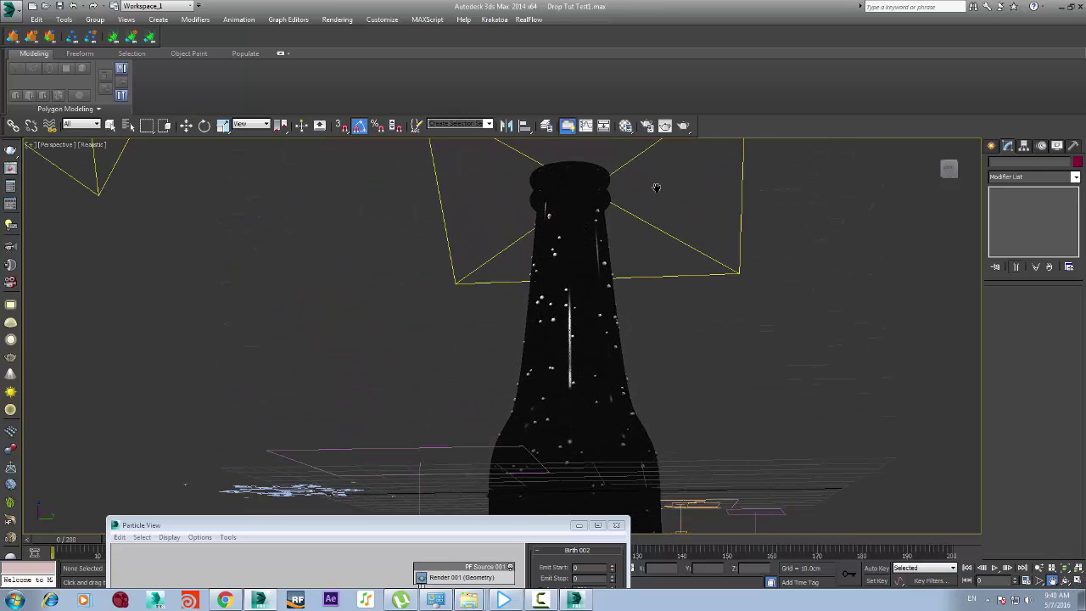
left_click(683, 126)
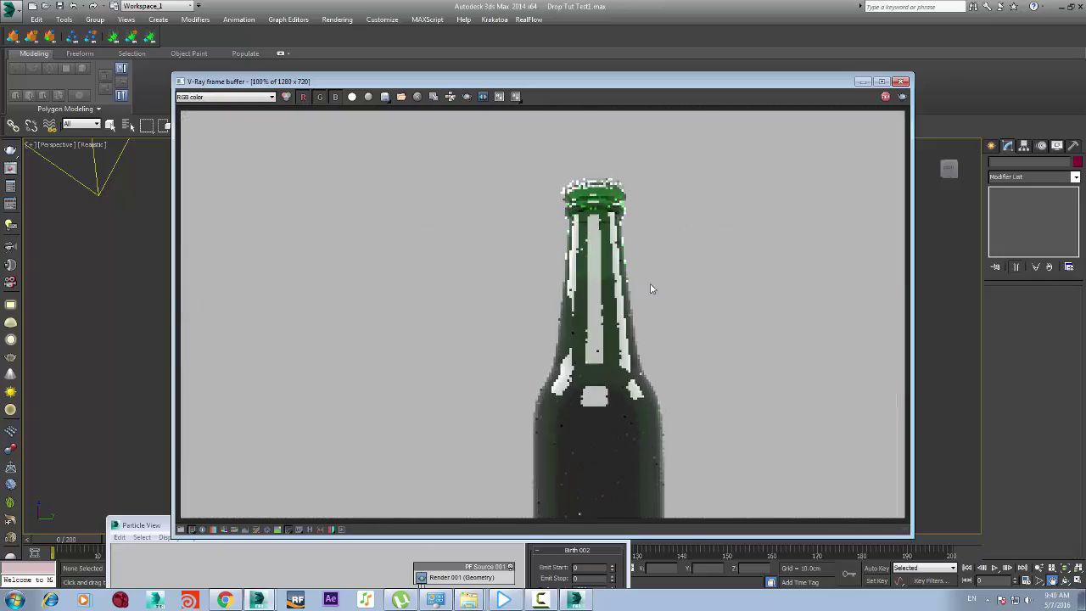
Examine the highlights and droplets on the rendered neck and shoulder up close, and cancel the render
scroll(632, 193, "up", 2)
scroll(632, 195, "down", 1)
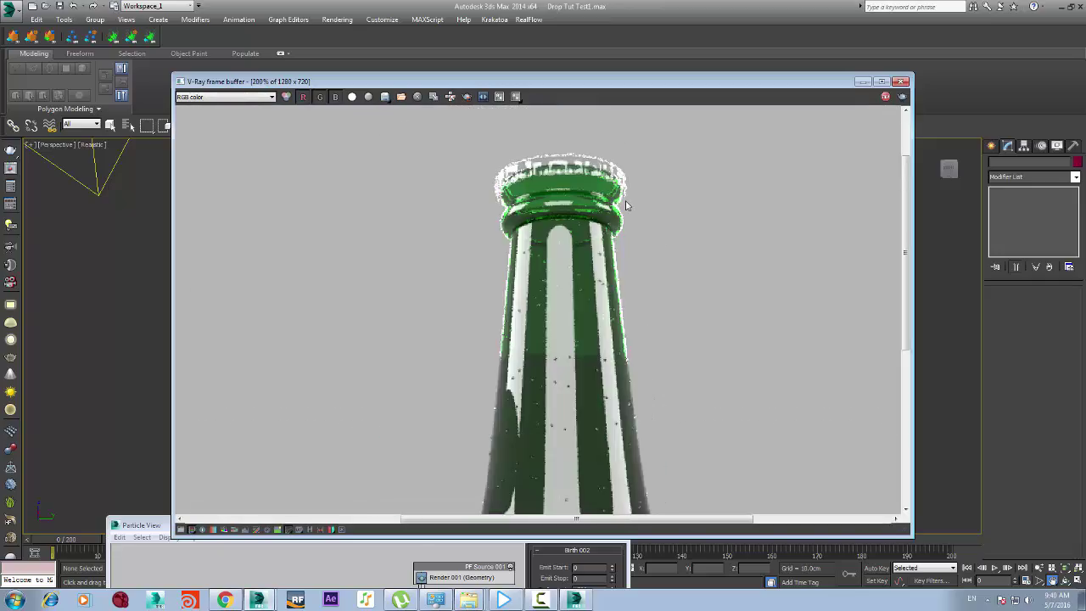
scroll(594, 403, "down", 1)
scroll(594, 407, "up", 1)
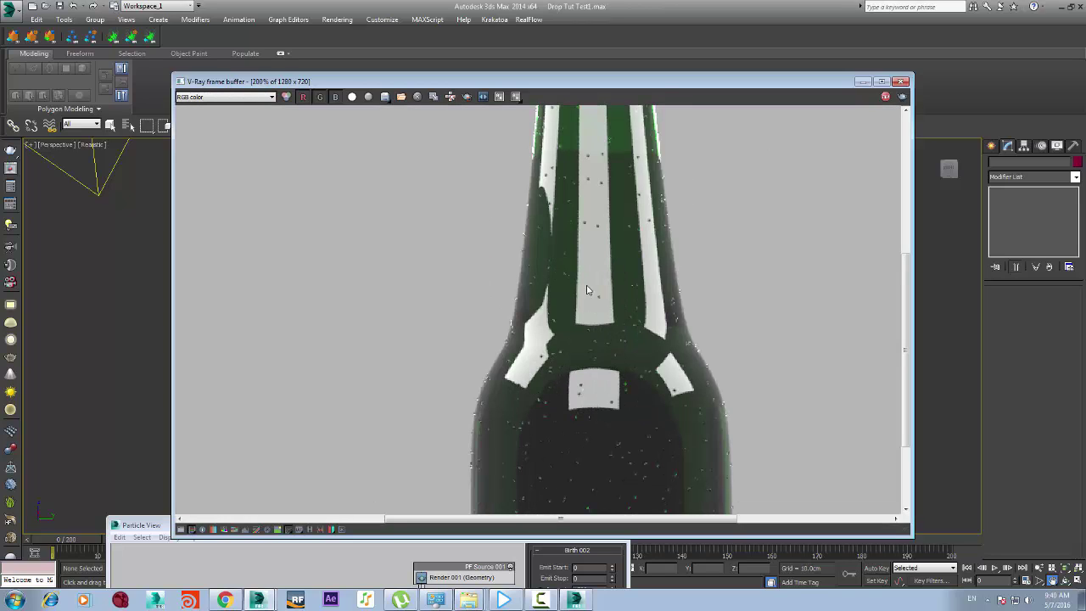
scroll(679, 283, "down", 2)
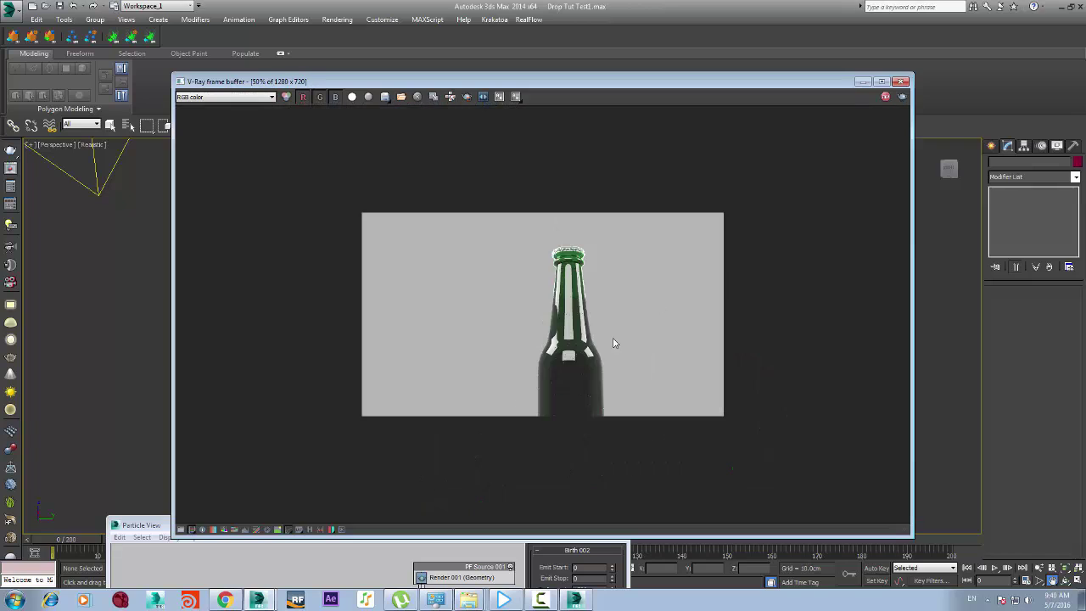
scroll(614, 343, "up", 1)
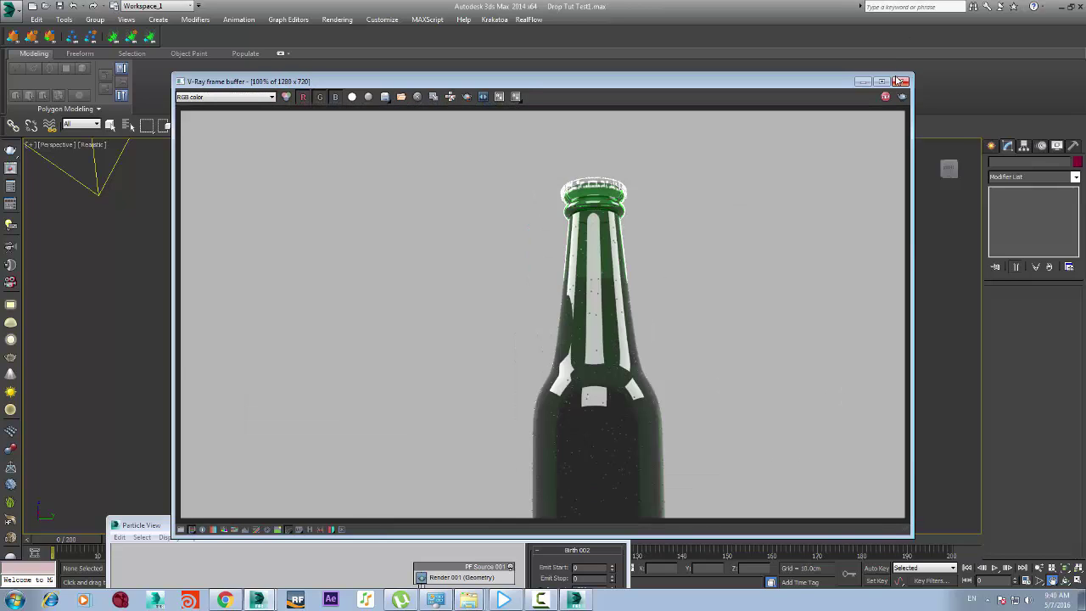
left_click(901, 81)
left_click(570, 218)
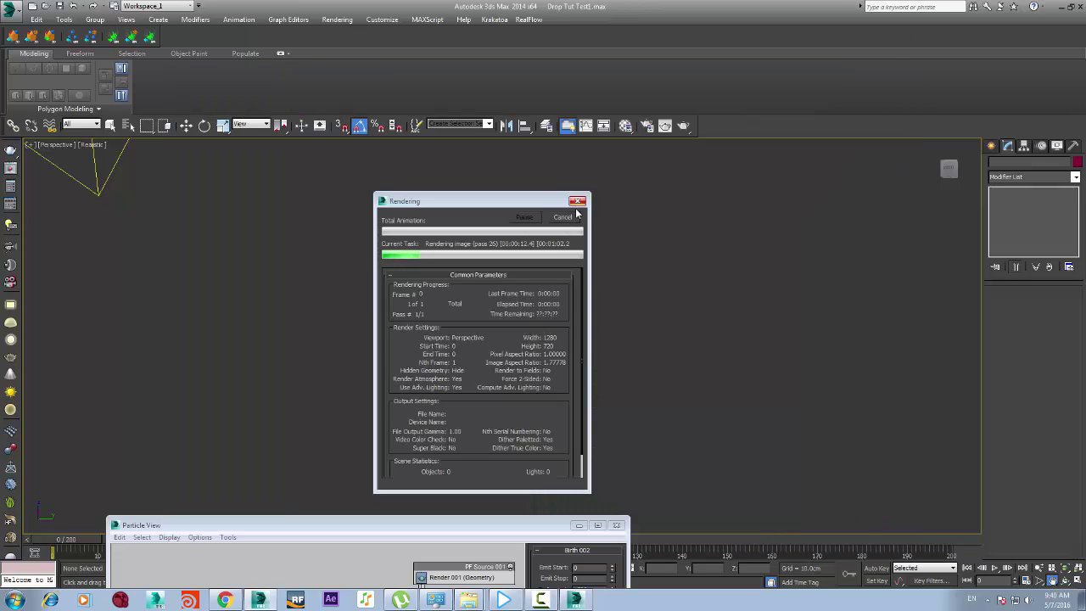
left_click(643, 129)
key("F10")
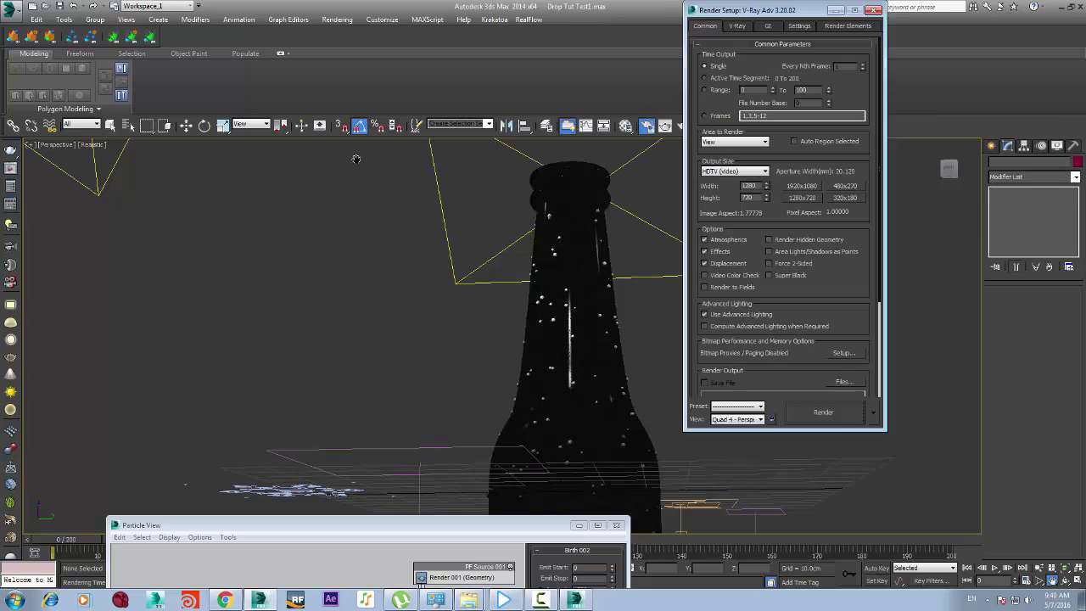
left_click(873, 10)
Show safe frames in the Perspective view and reframe the bottle's upper part inside them
left_click(55, 144)
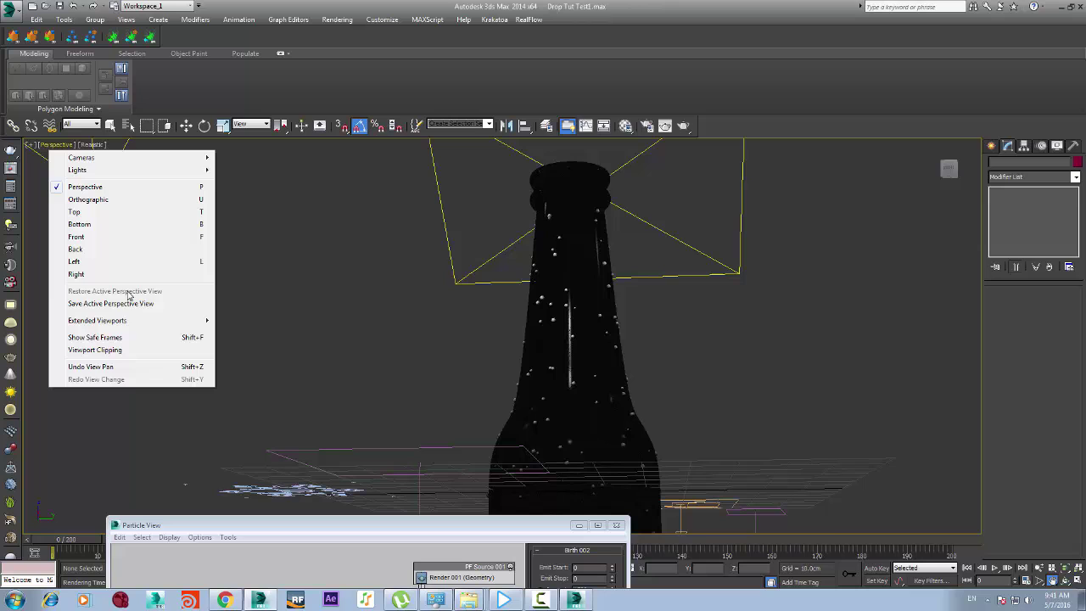
left_click(124, 338)
middle_click_drag(702, 291, 606, 257)
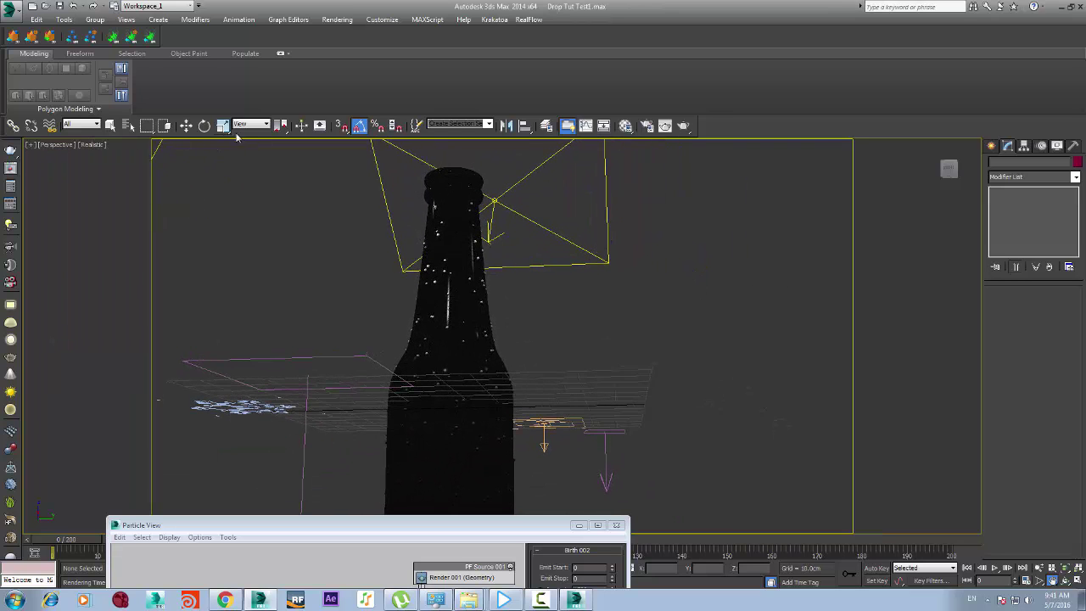
left_click(190, 126)
Open the render settings and switch V-Ray's Global illumination options to Expert mode
left_click(647, 127)
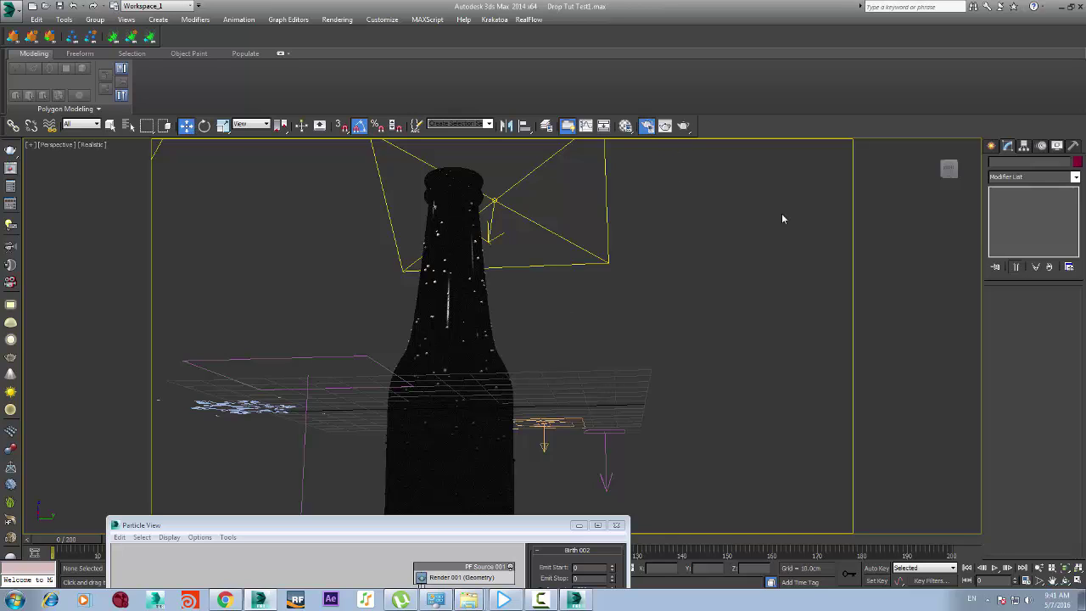
key("F10")
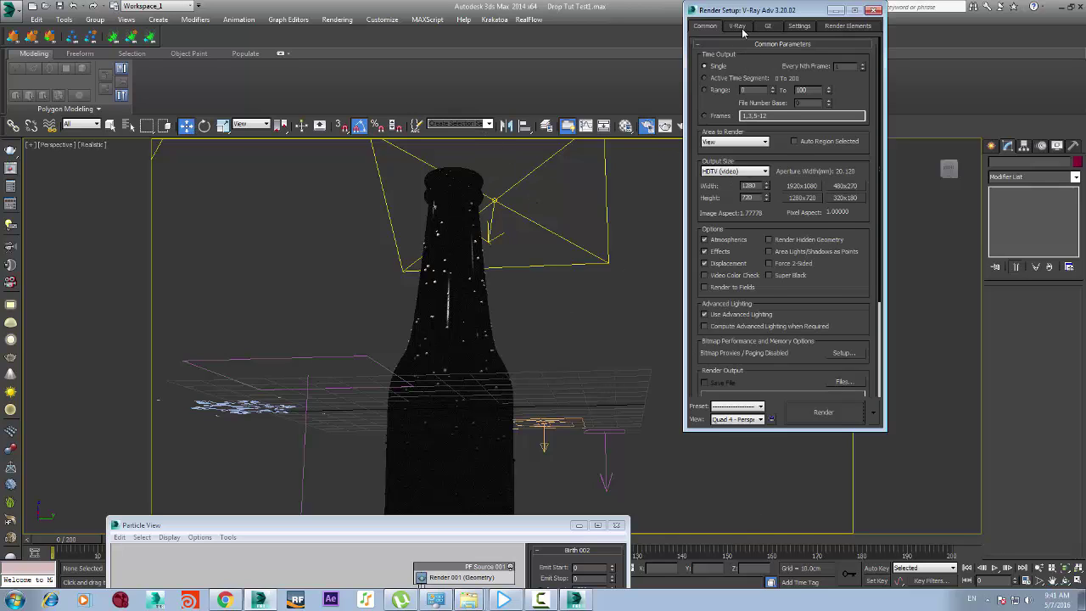
left_click(741, 28)
left_click(768, 28)
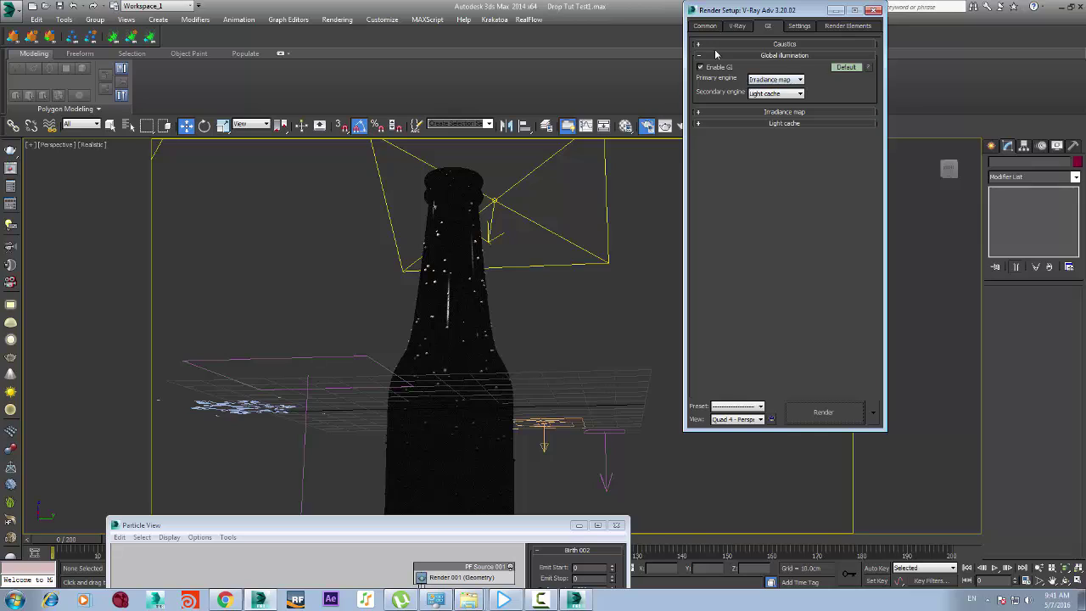
left_click(773, 79)
left_click(776, 49)
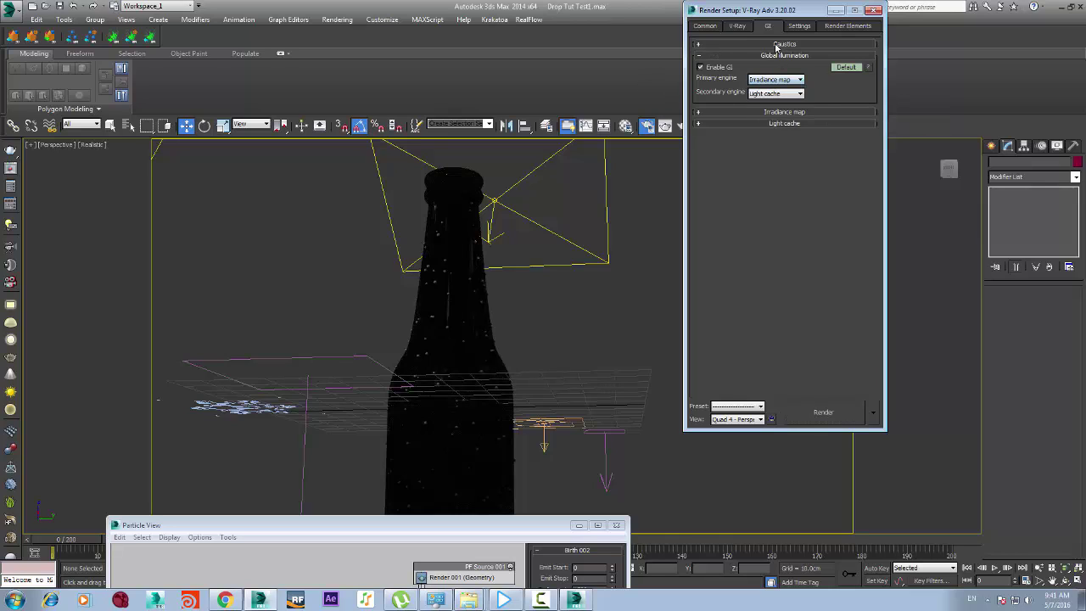
left_click(844, 67)
left_click(844, 67)
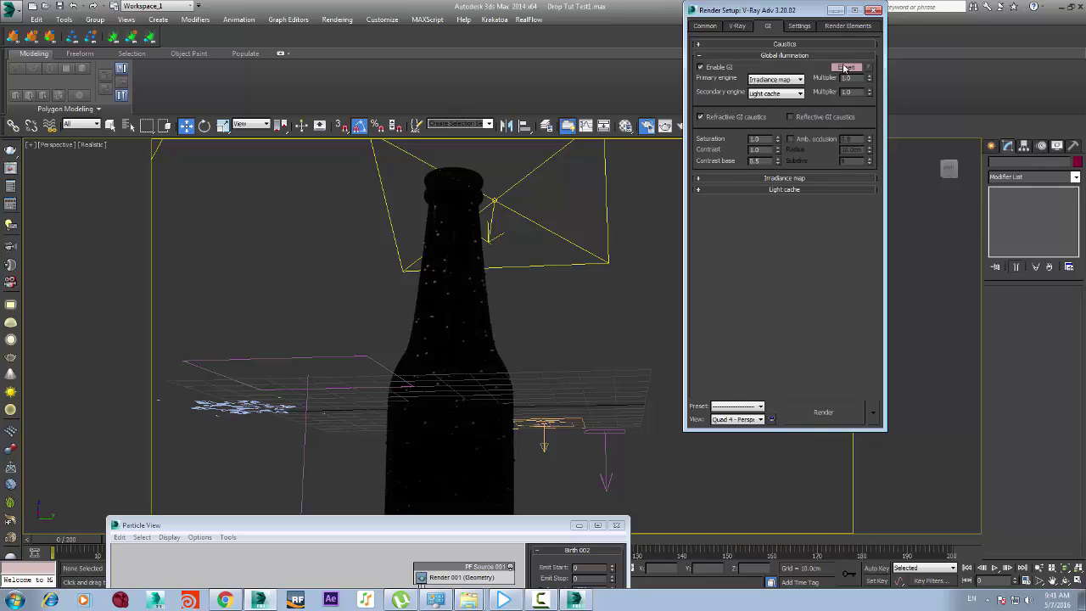
Review the global illumination engines and the Irradiance map presets, leaving the preset at Low
left_click(711, 27)
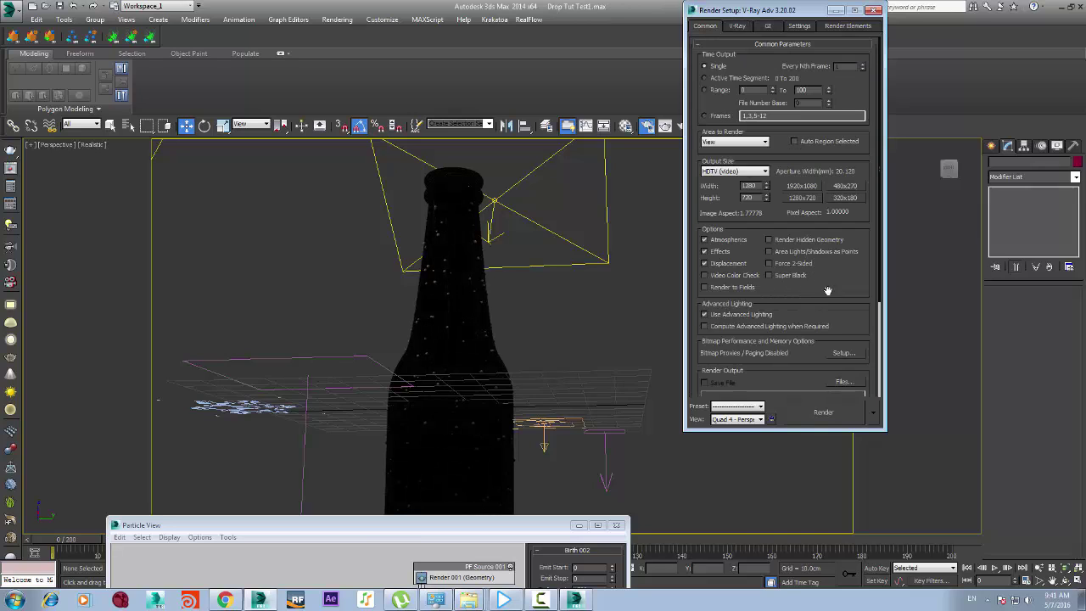
left_click(744, 28)
left_click(769, 27)
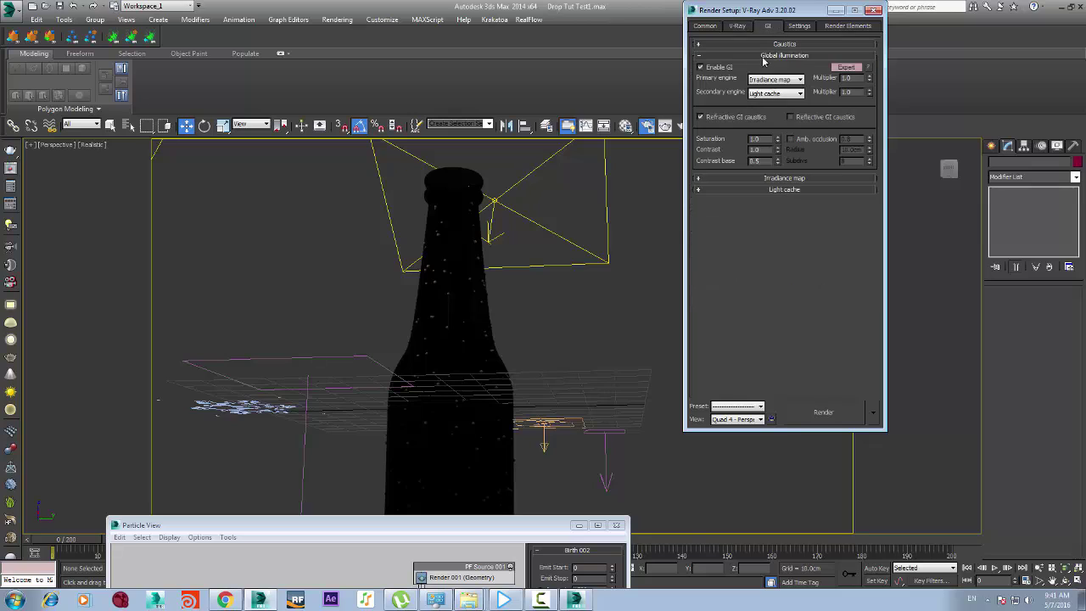
left_click(767, 79)
left_click(772, 88)
left_click(784, 178)
left_click(778, 193)
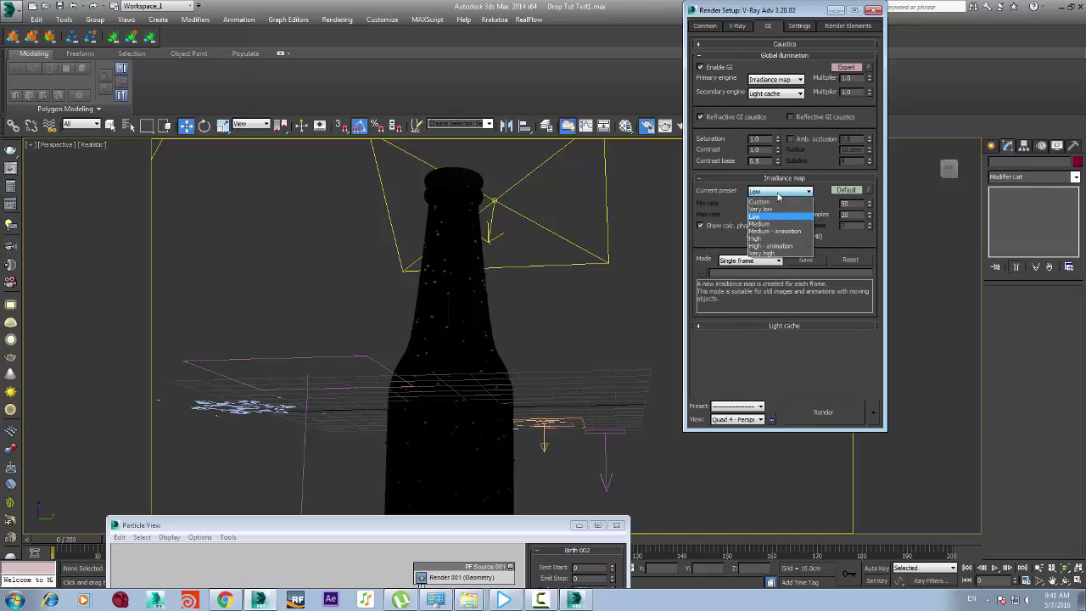
left_click(770, 159)
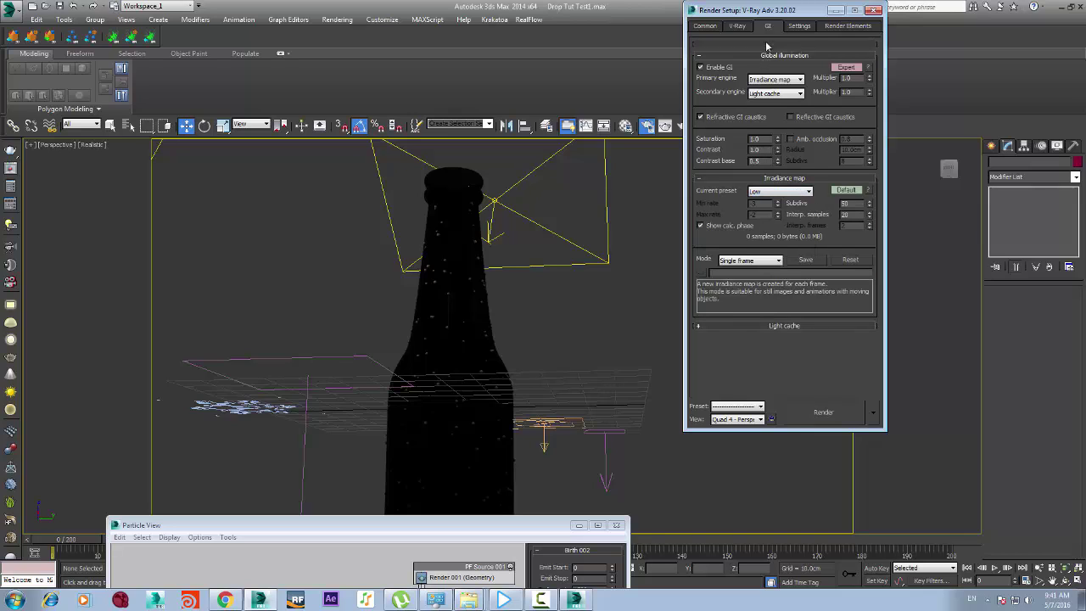
left_click(800, 25)
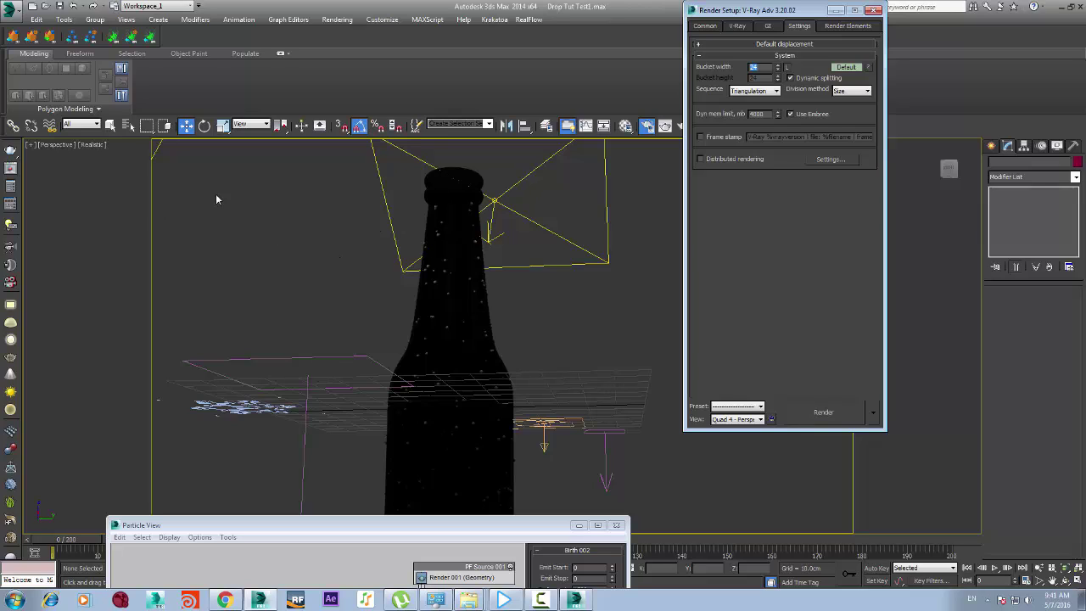
left_click_drag(183, 196, 181, 212)
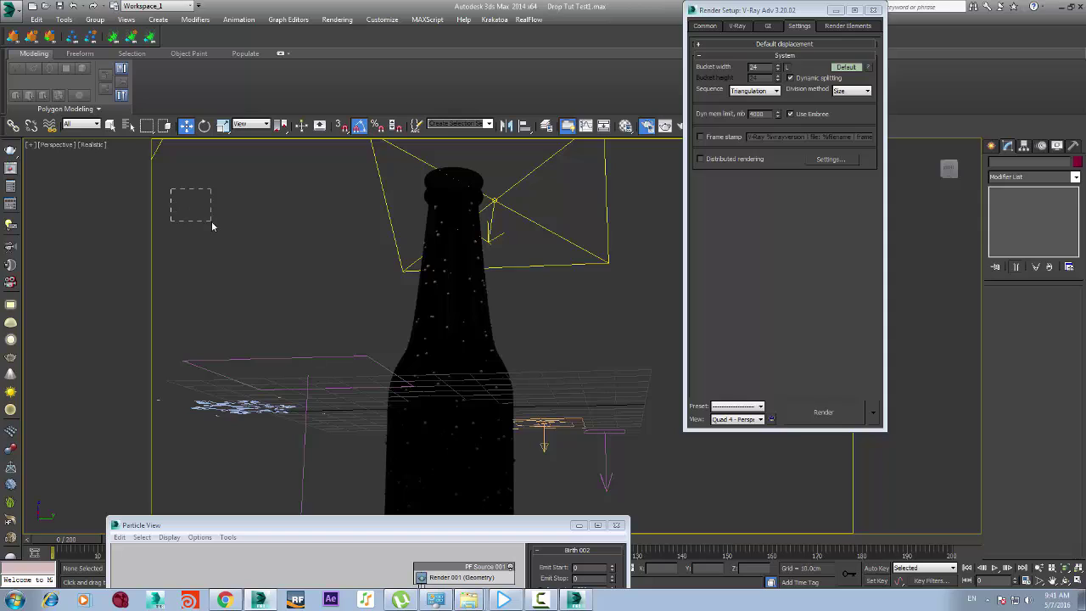
left_click_drag(212, 221, 189, 194)
left_click(467, 252)
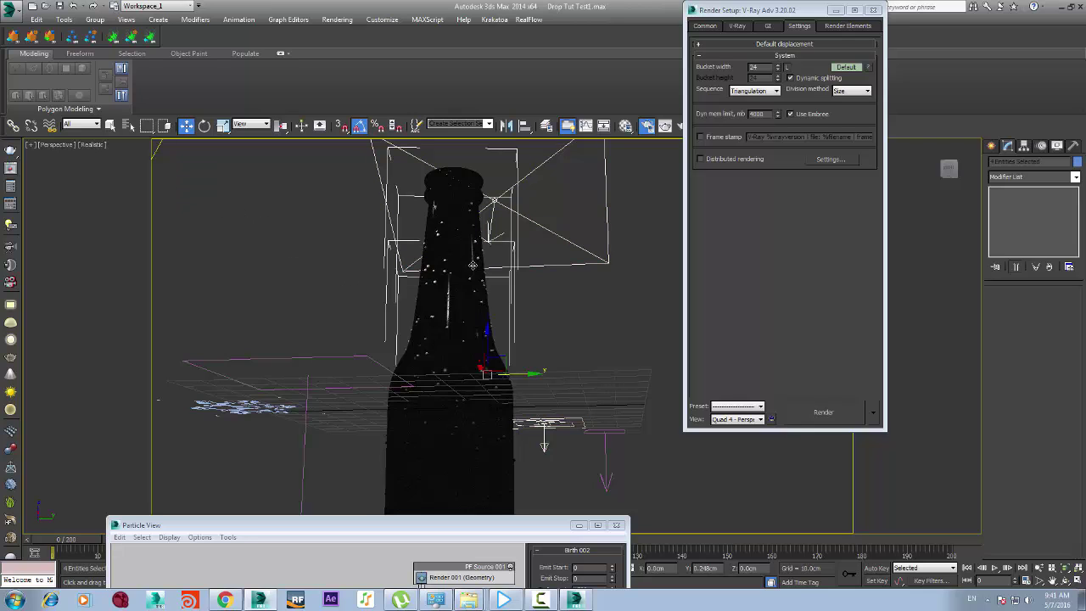
left_click(198, 231)
left_click(402, 321)
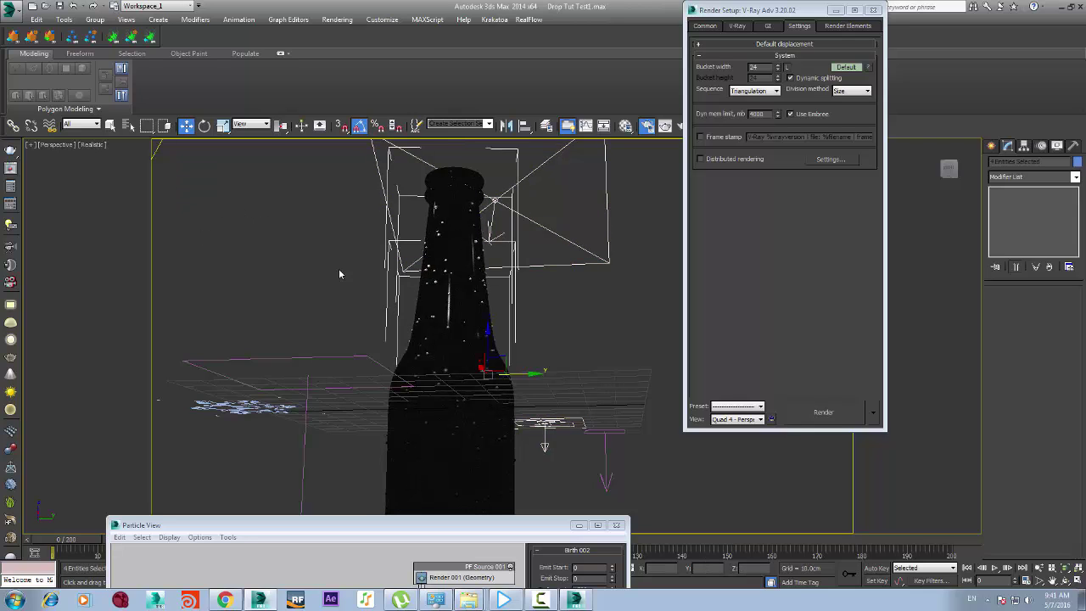
left_click(339, 270)
Set V-Ray's color mapping type to Linear multiply and close the render settings
left_click(711, 27)
left_click(737, 26)
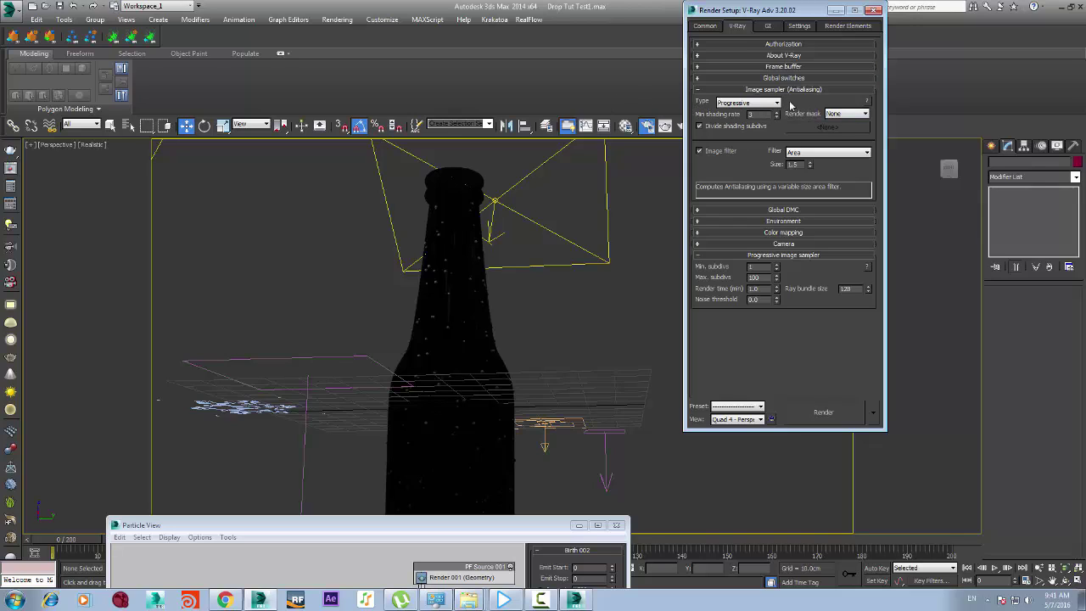
double_click(751, 116)
left_click(789, 232)
left_click(768, 246)
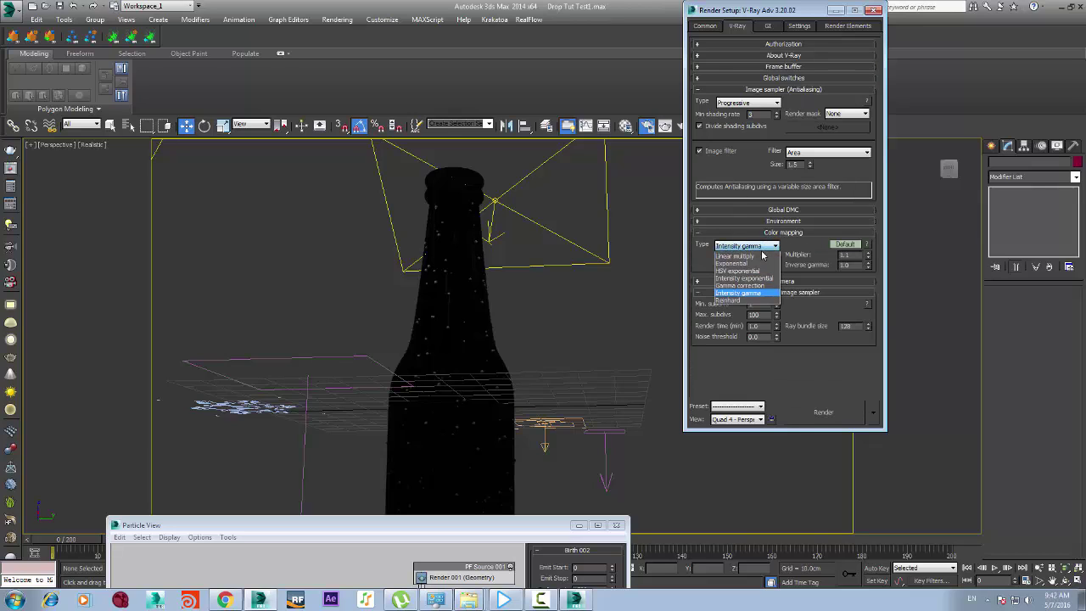
left_click(738, 257)
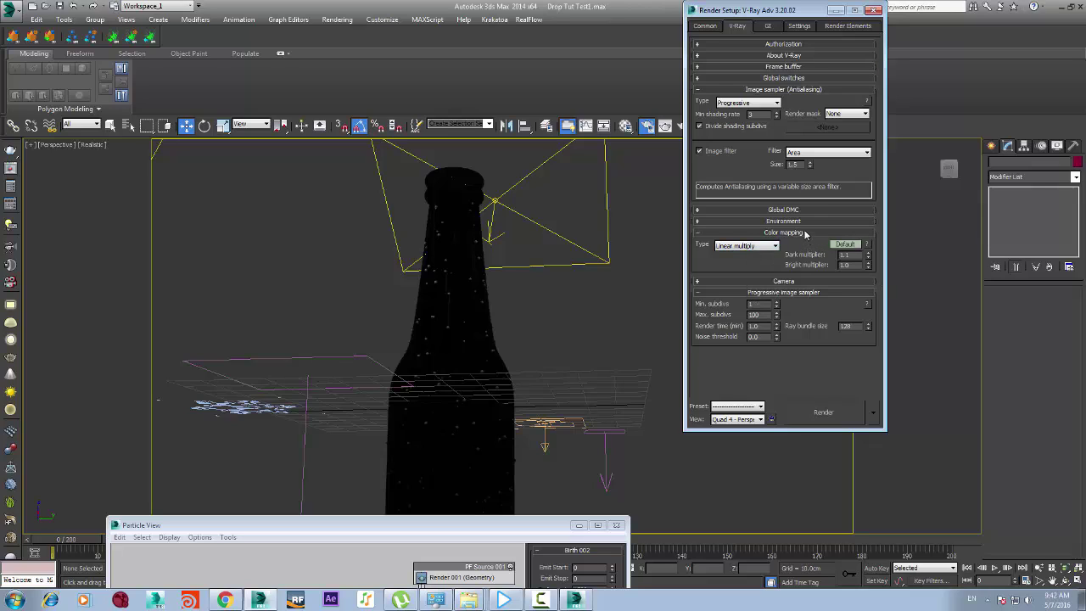
left_click(873, 11)
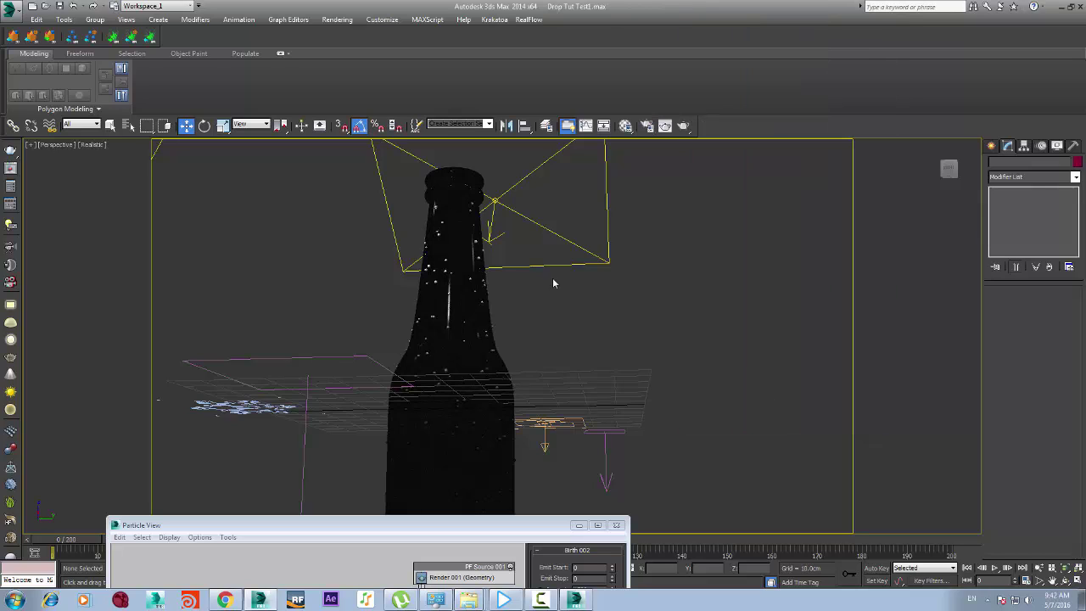
Reframe the Perspective view on the bottle's neck and upper body, select the bottle, and start a test render
left_click(1052, 580)
left_click_drag(728, 396, 711, 315)
left_click(185, 126)
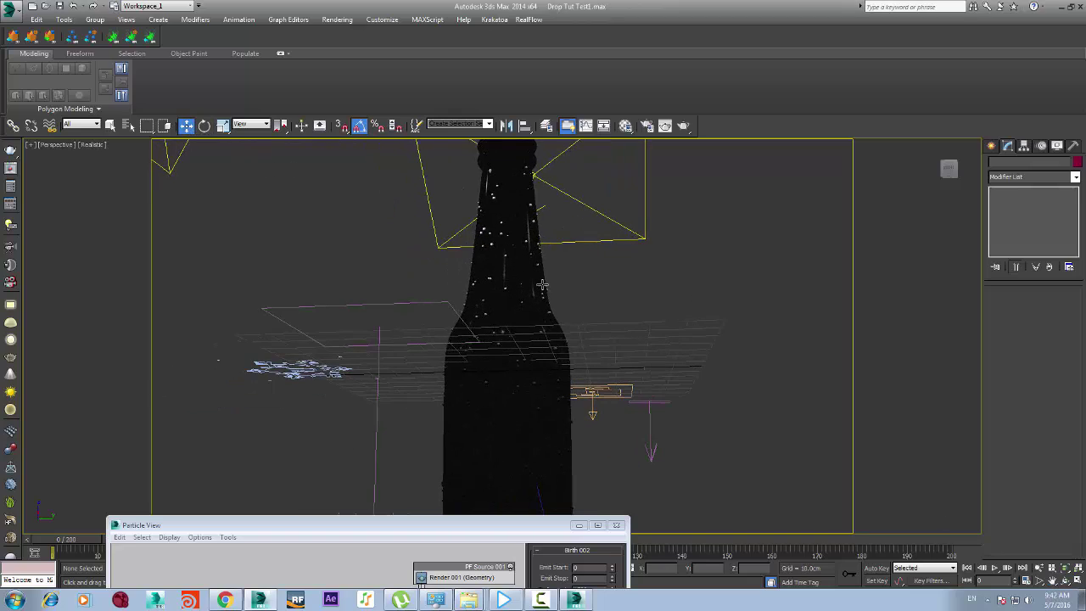
left_click(507, 211)
left_click(683, 125)
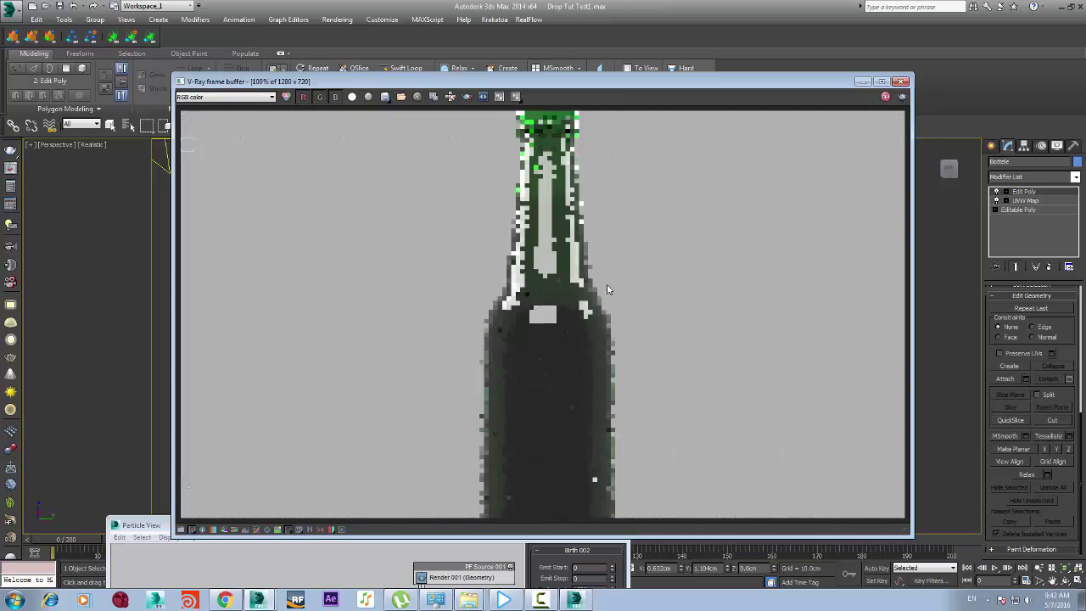
Examine the droplets and light reflections on the rendered green bottle's shoulder and body, and close the frame buffer
scroll(586, 322, "up", 2)
scroll(586, 321, "down", 1)
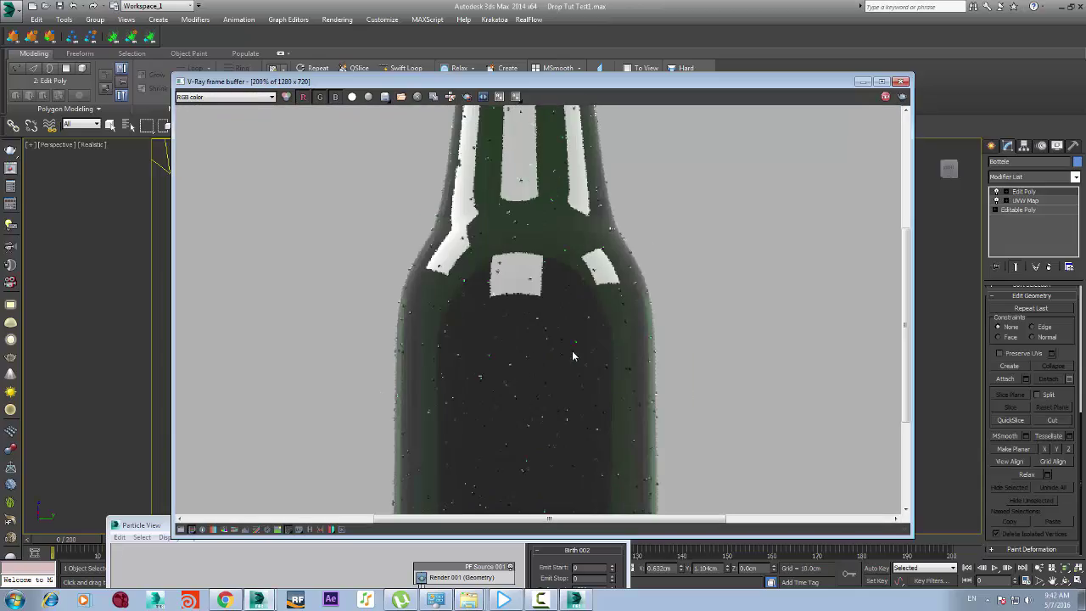
scroll(560, 326, "down", 1)
scroll(563, 353, "up", 1)
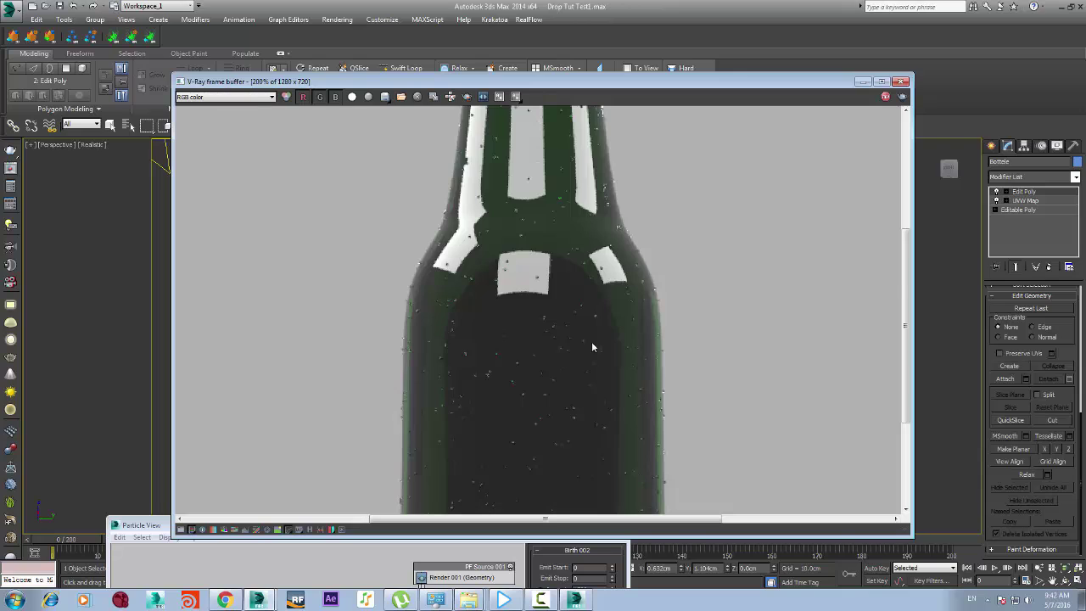
scroll(579, 352, "up", 1)
scroll(579, 351, "down", 1)
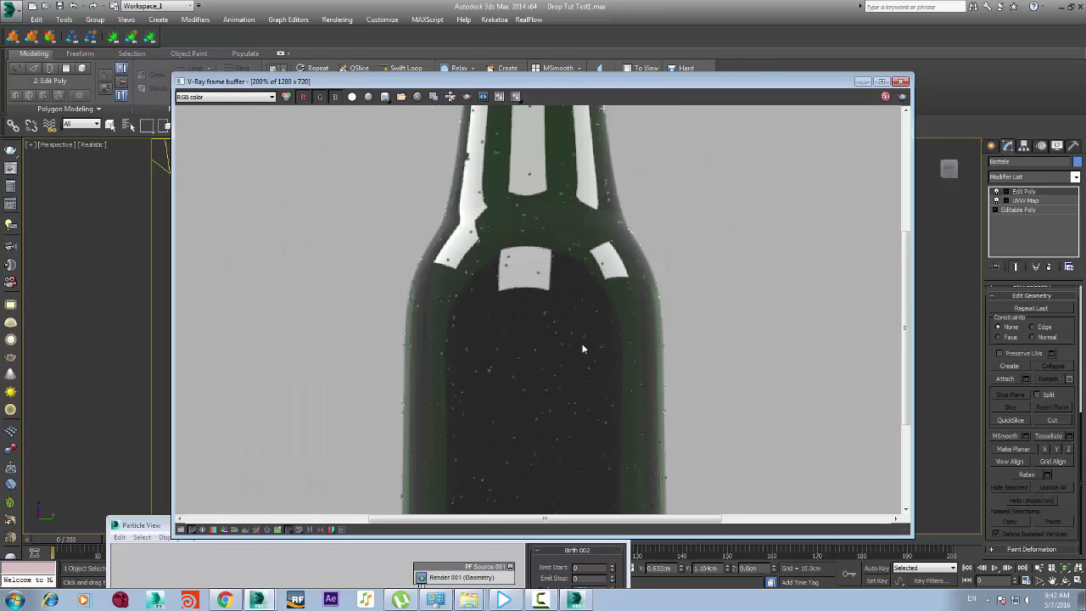
left_click(902, 83)
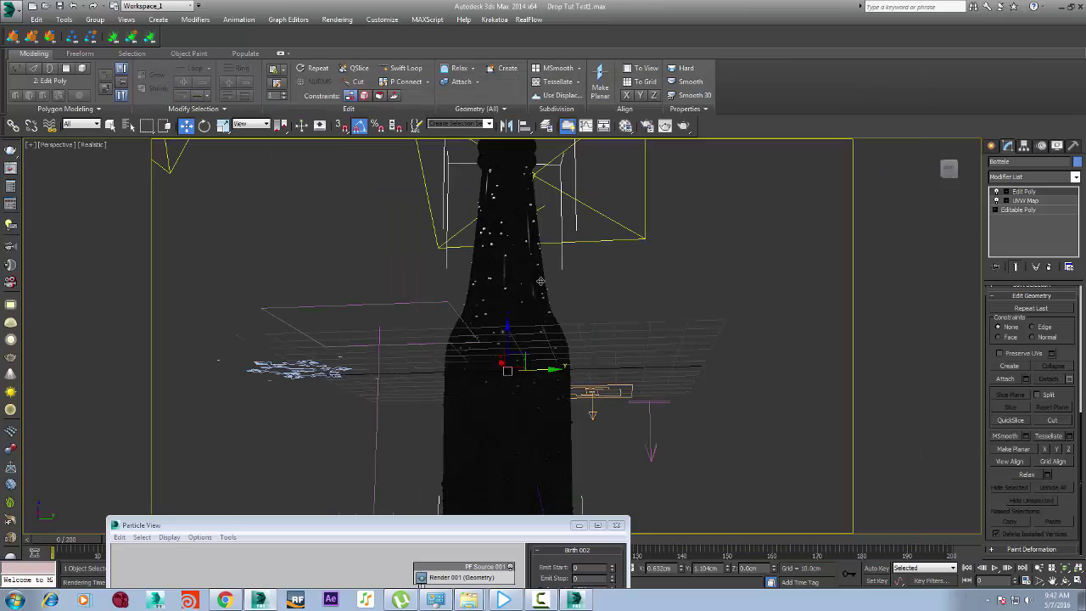
Assign the Beer Glass material to the selected bottle, open its Base Color material, and show it shaded in the viewport
key("m")
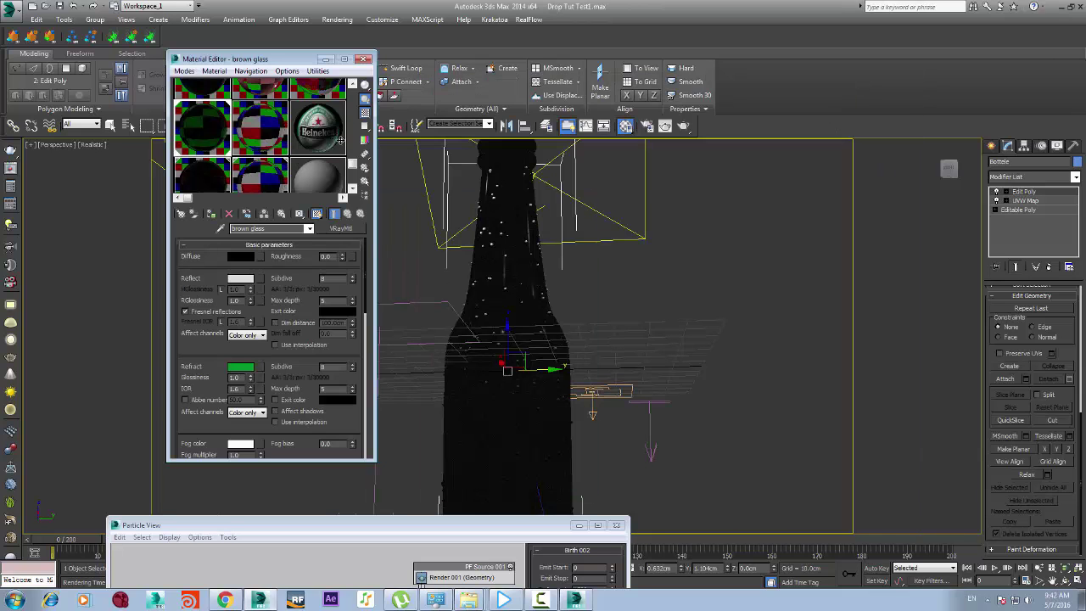
left_click(317, 132)
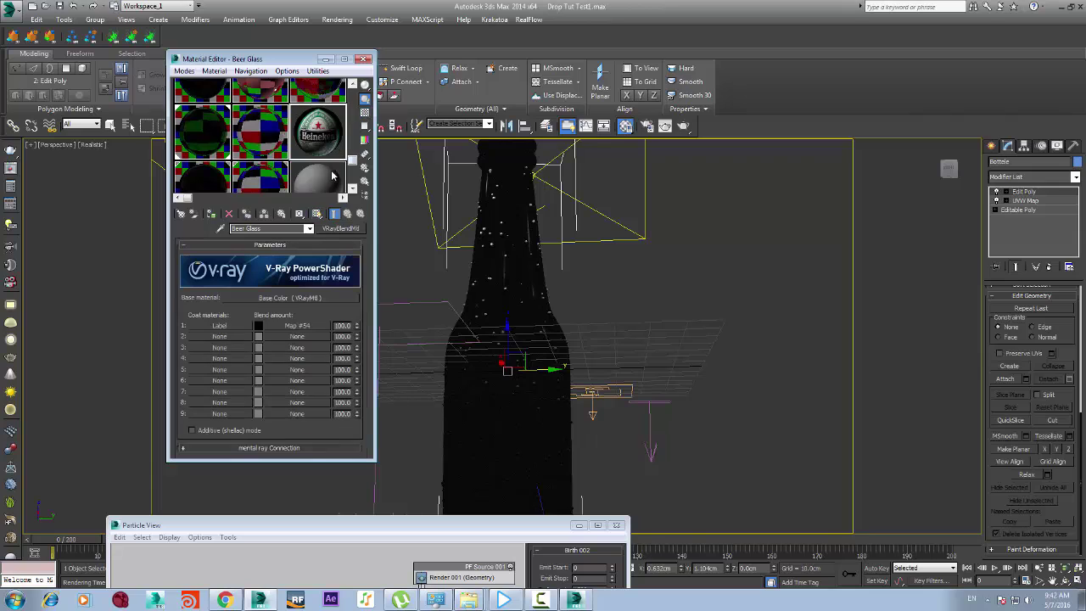
left_click(283, 300)
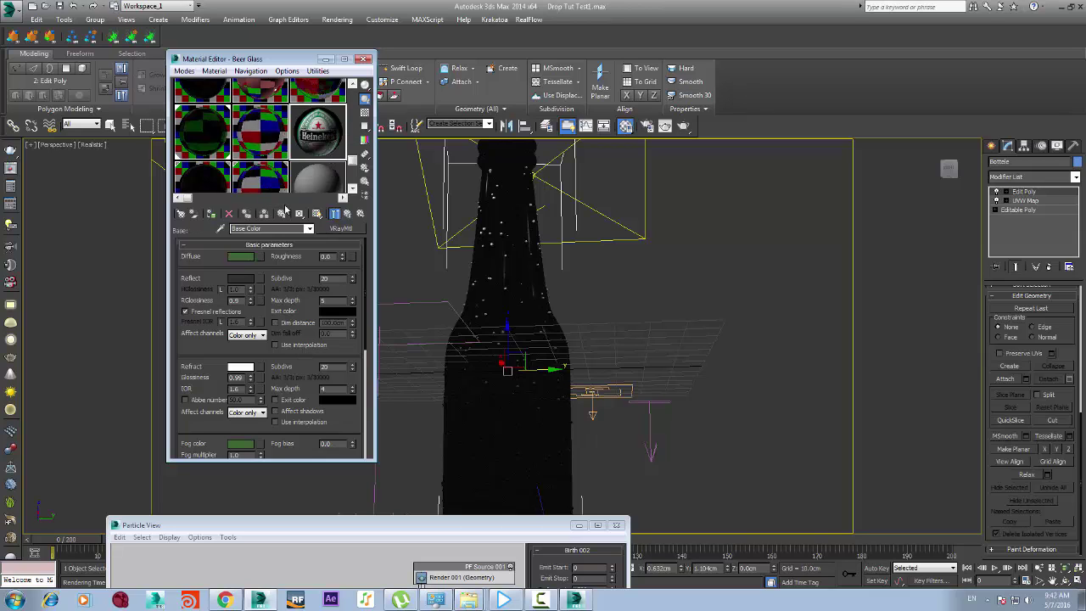
left_click(211, 213)
left_click(316, 214)
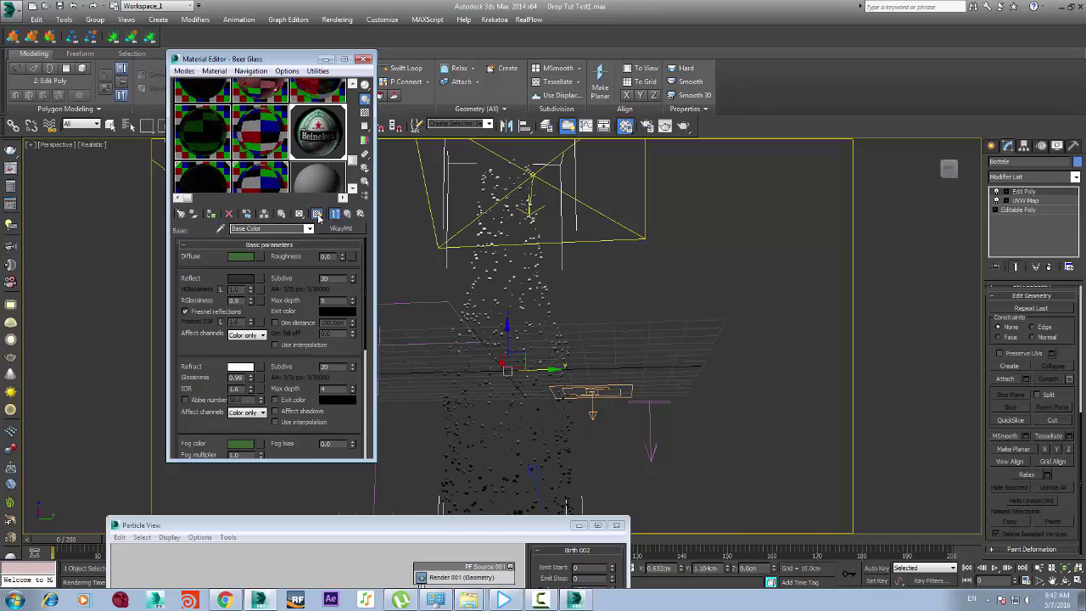
Test-render the bottle with the Beer Glass material, check the label mapping, and cancel the render
left_click(764, 278)
left_click(683, 125)
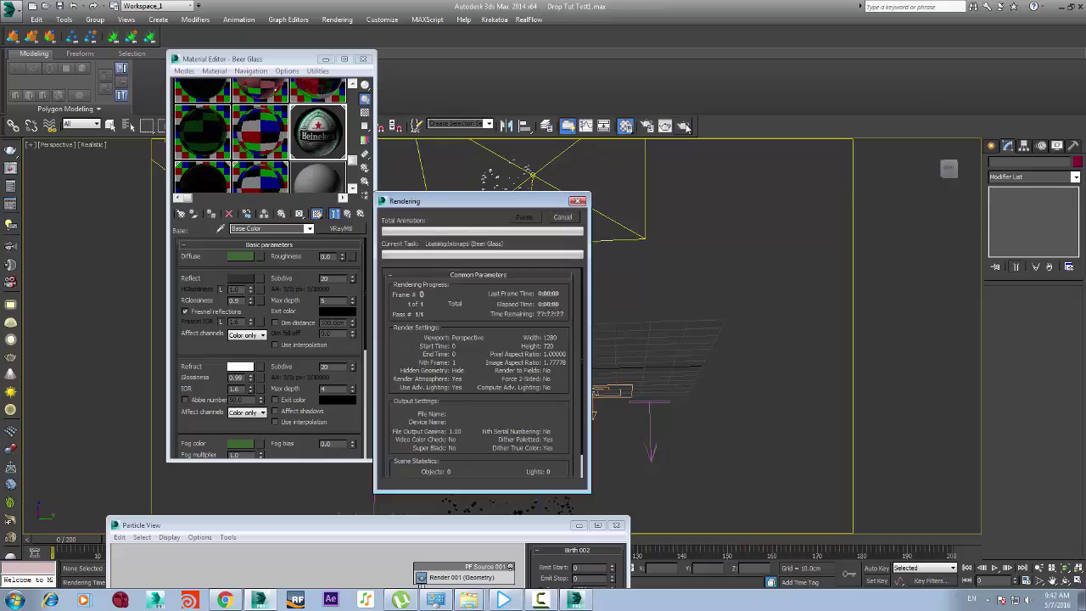
scroll(605, 260, "down", 1)
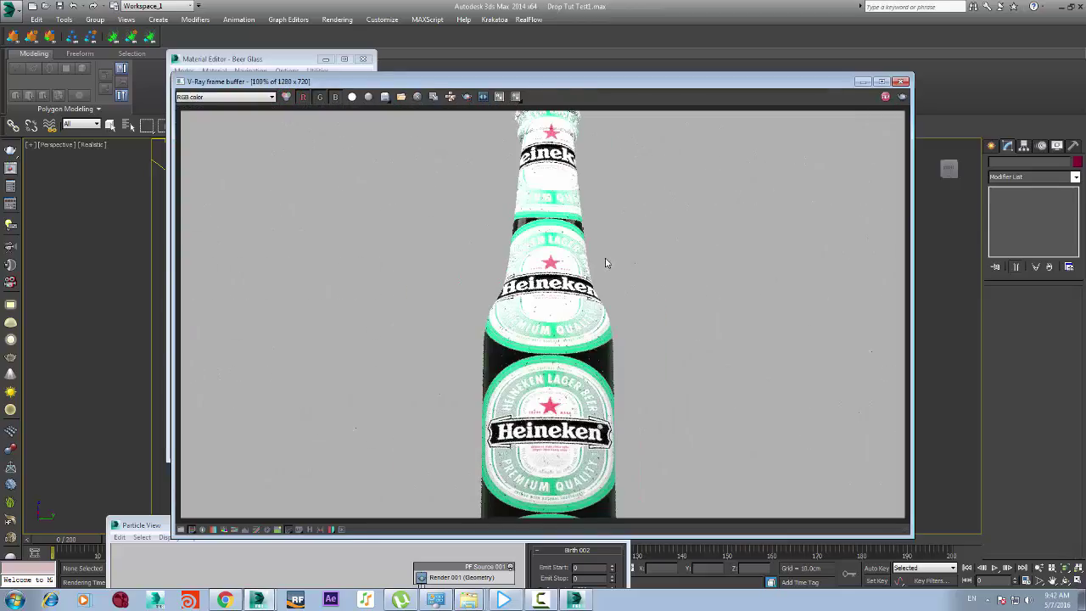
left_click(901, 81)
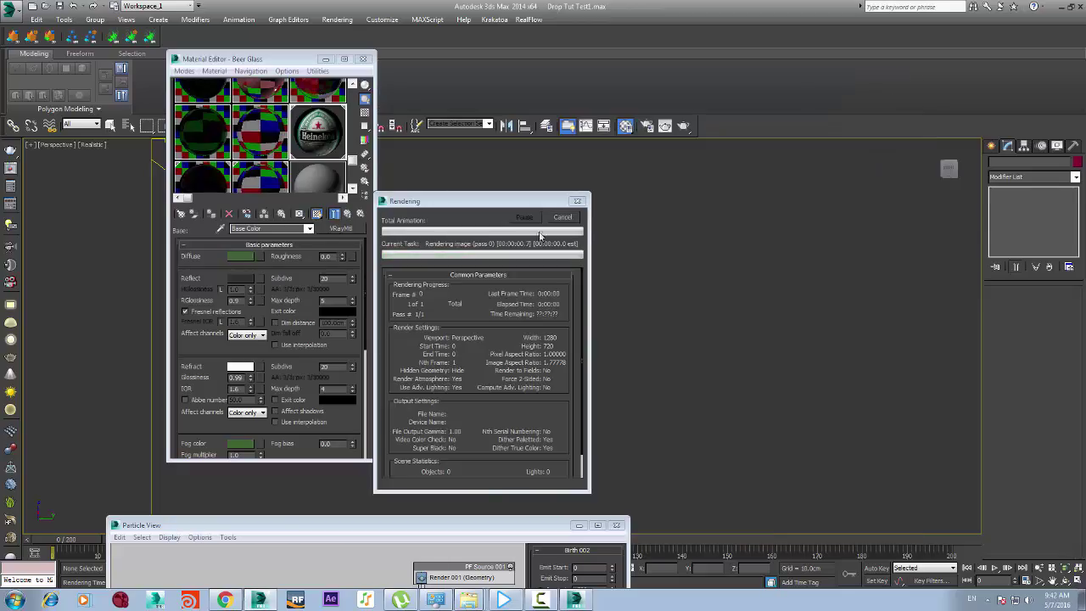
left_click(563, 219)
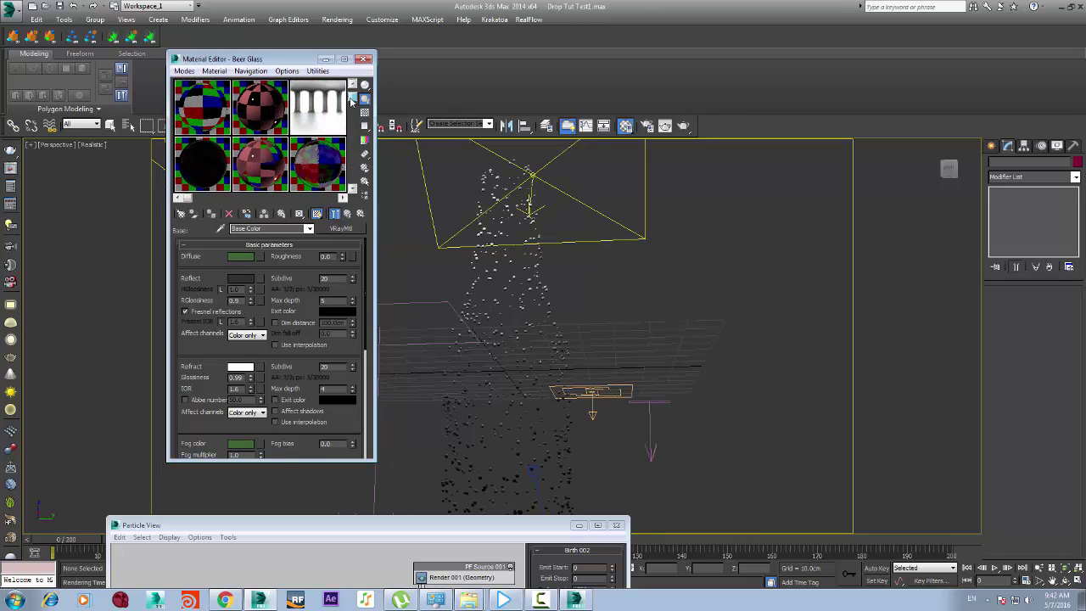
Assign the Multi/Sub-Object material Material #222fg to the bottle
left_click(253, 103)
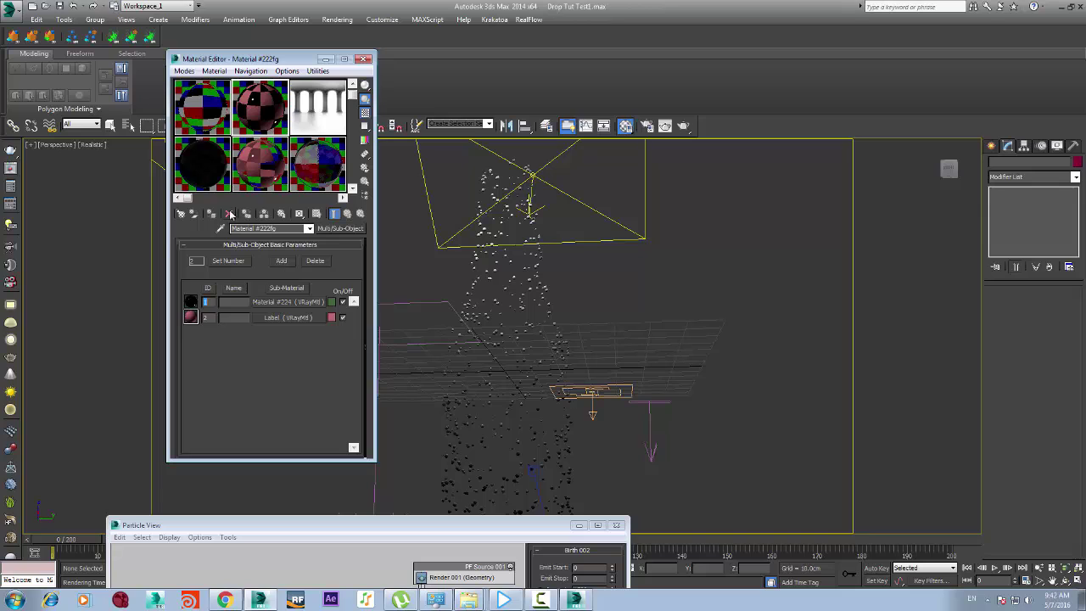
left_click(506, 329)
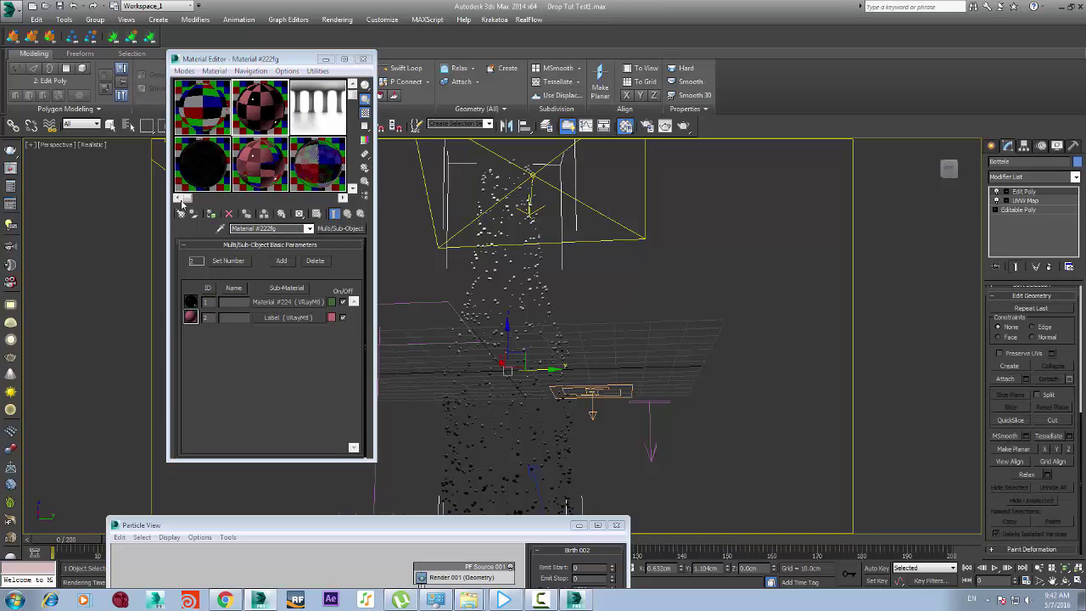
left_click(211, 213)
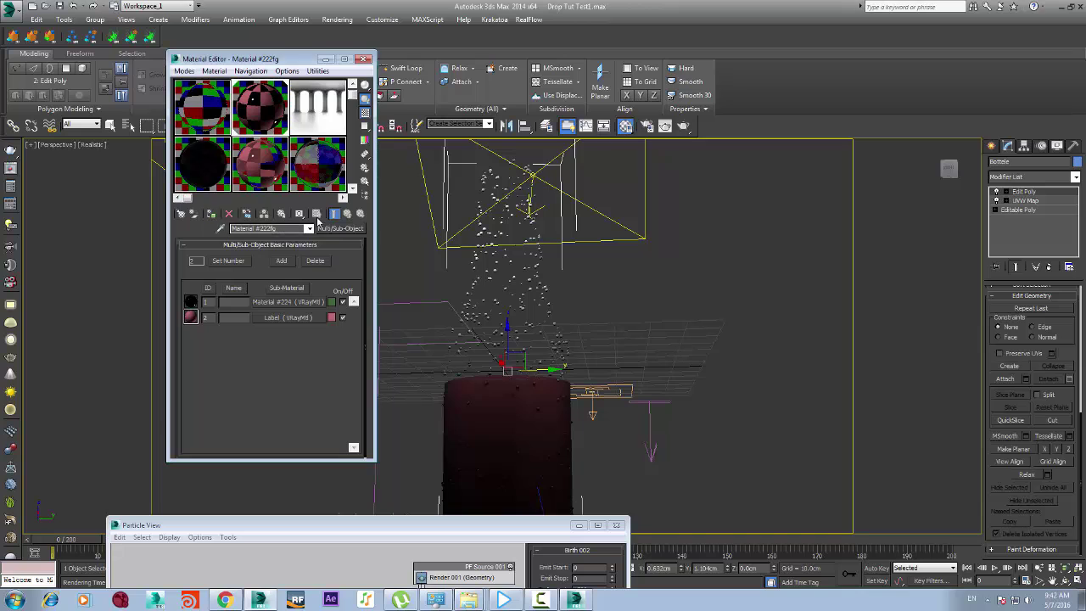
Load the Holsten image 1_1_13410172 as the diffuse bitmap of the Label sub-material
left_click(300, 317)
left_click(307, 365)
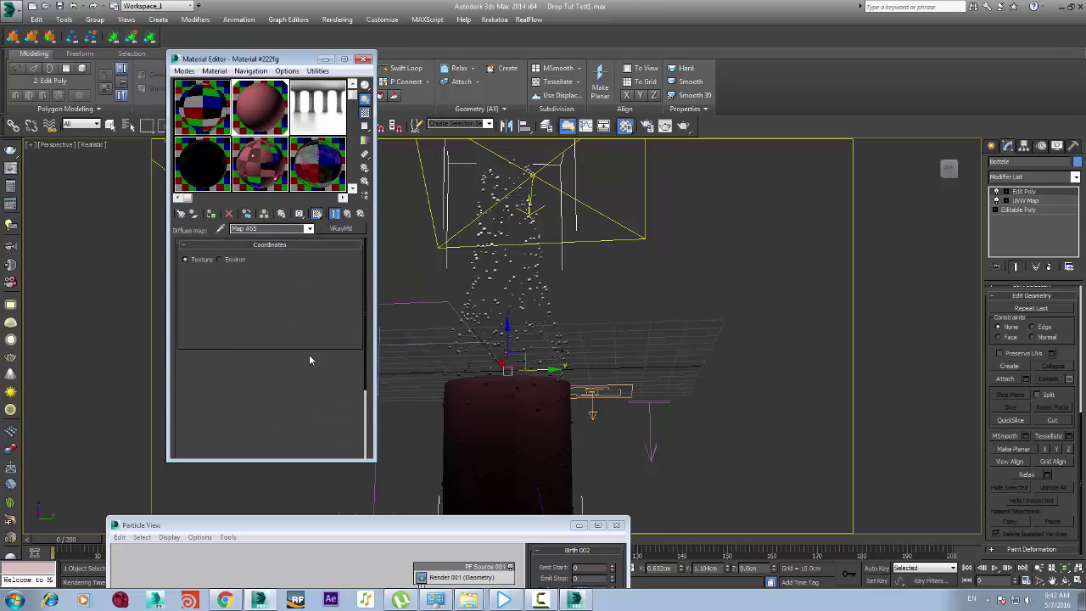
left_click(337, 387)
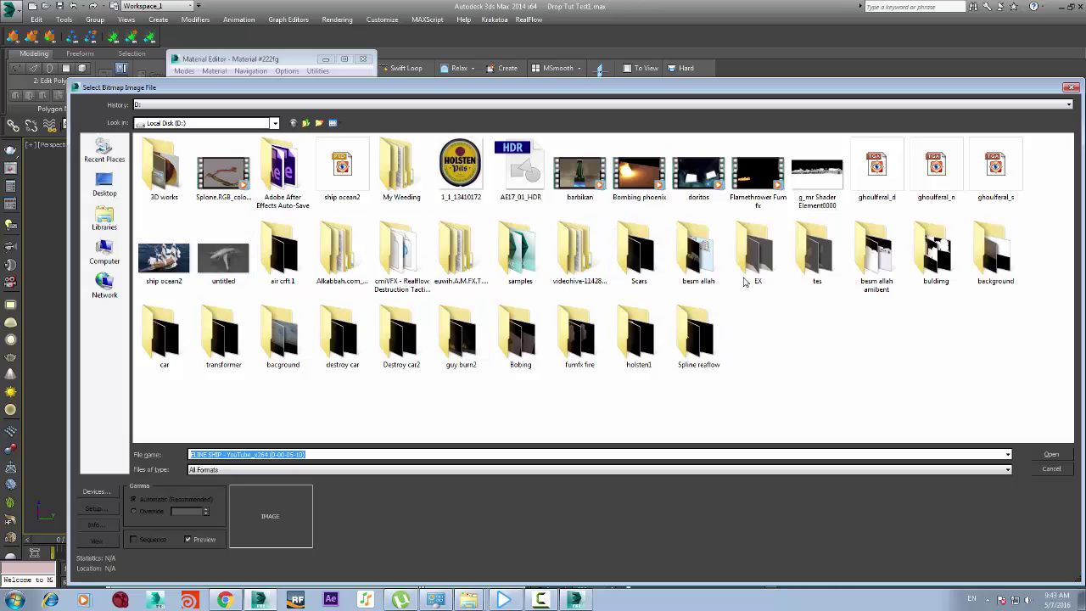
left_click(471, 171)
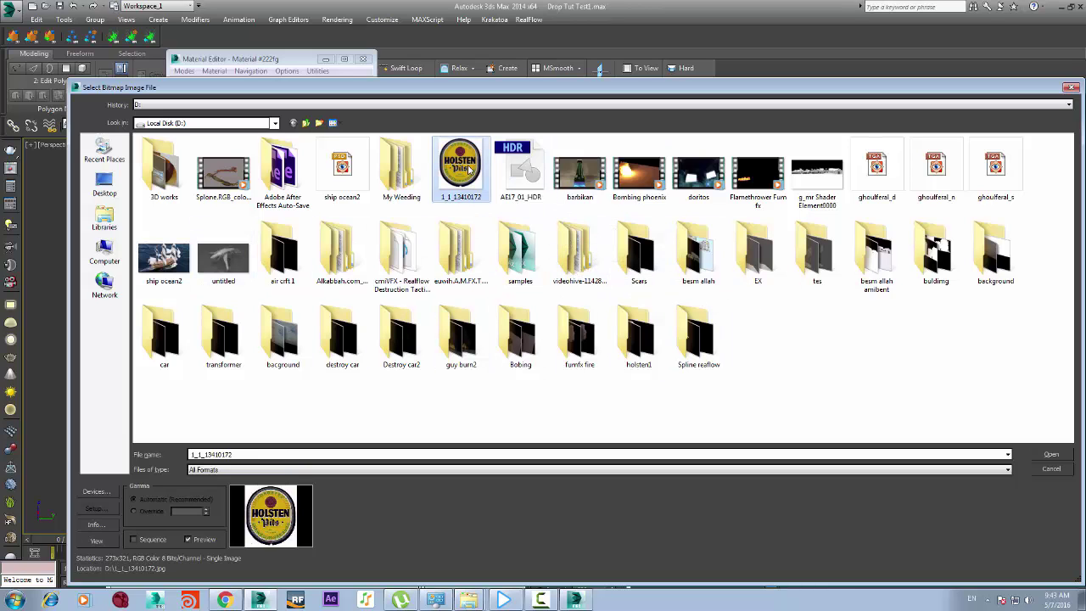
double_click(471, 170)
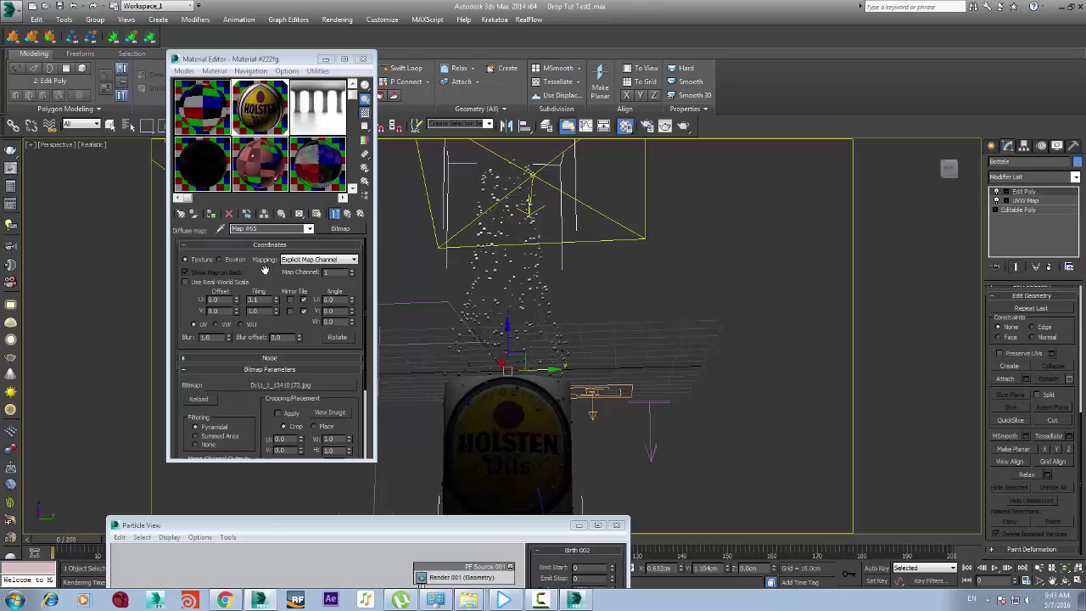
Test-render the bottle with the Holsten label, examine its brown glass, label and droplets up close, and close the frame buffer
left_click(683, 128)
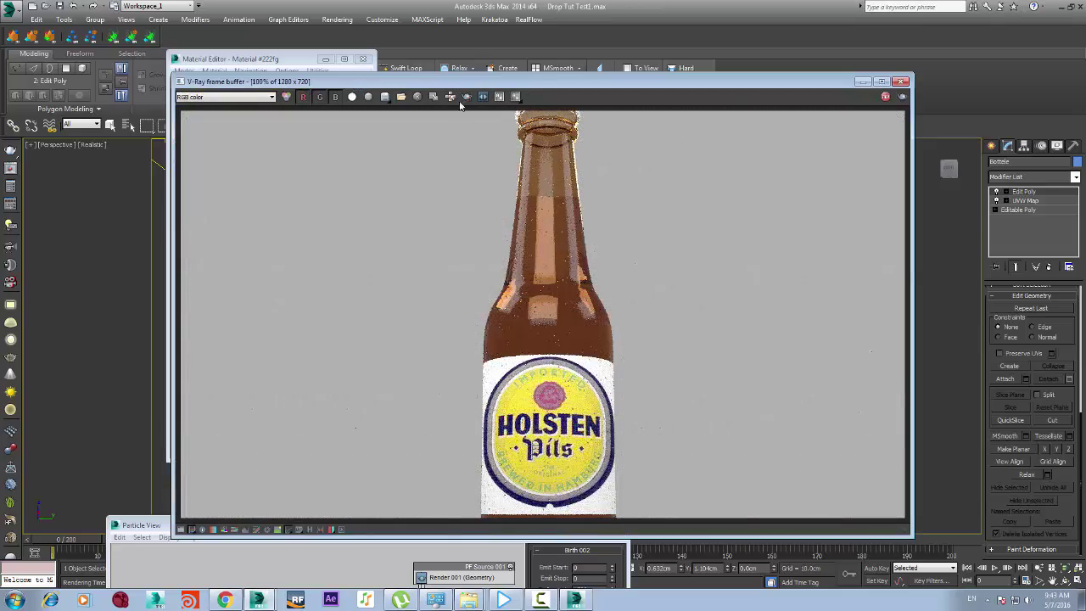
left_click_drag(458, 86, 589, 107)
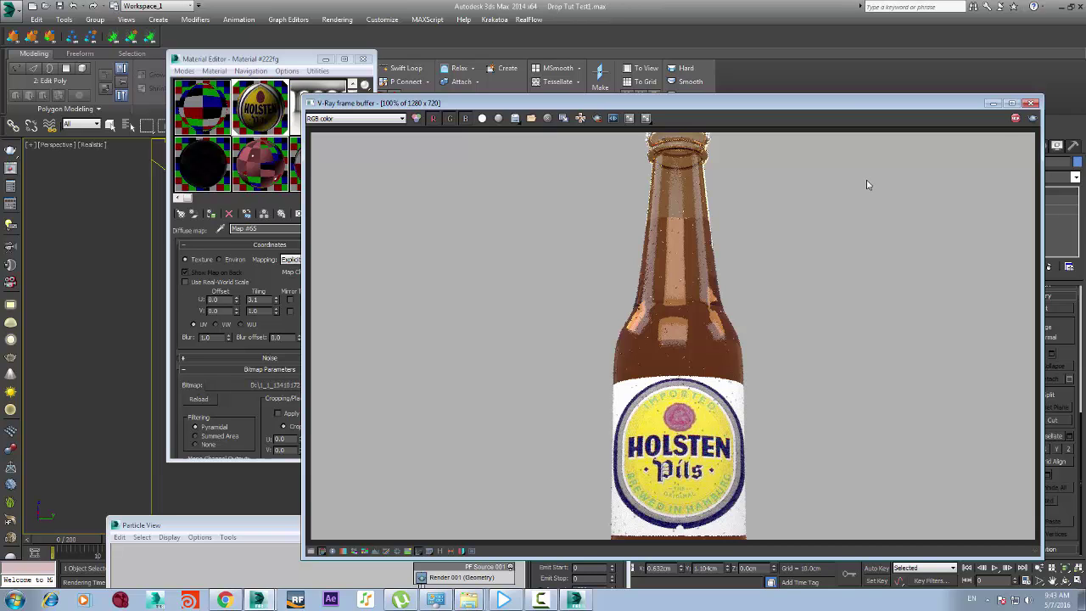
scroll(730, 255, "up", 2)
scroll(730, 256, "down", 1)
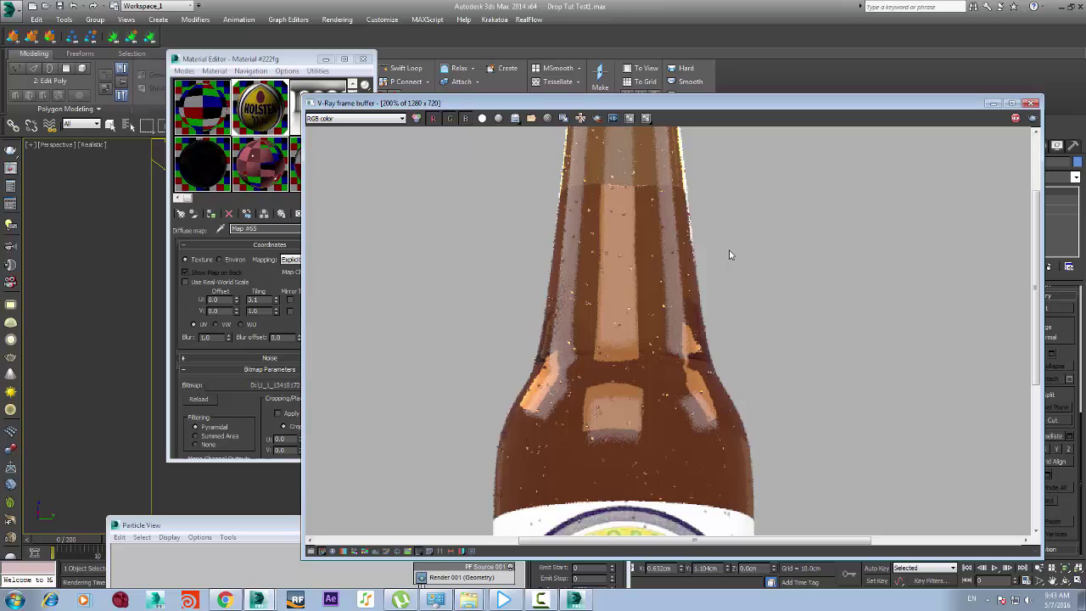
scroll(729, 255, "down", 1)
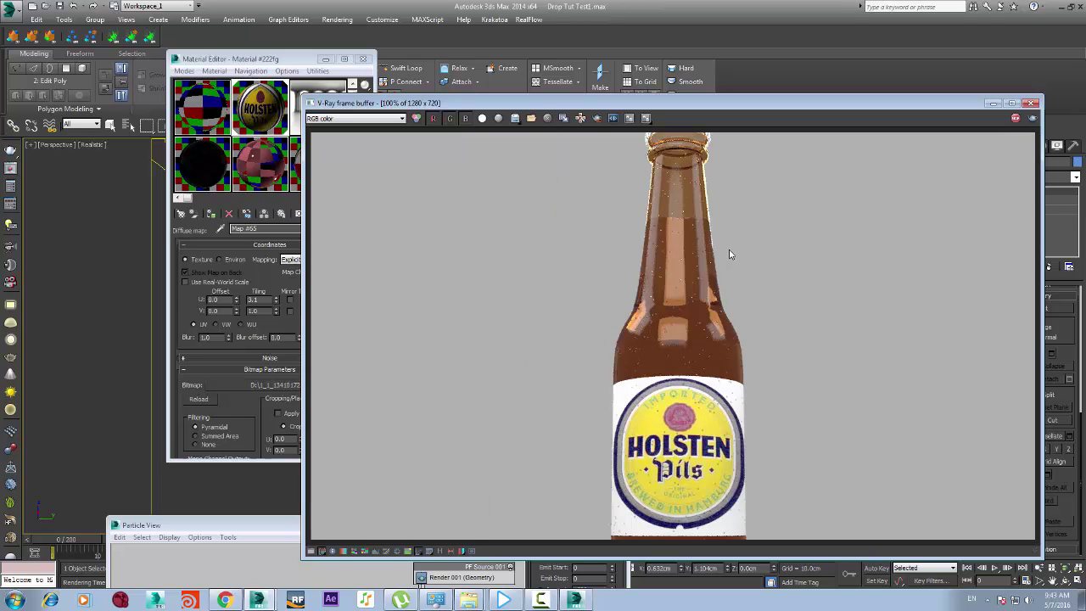
scroll(729, 254, "down", 1)
scroll(636, 409, "up", 1)
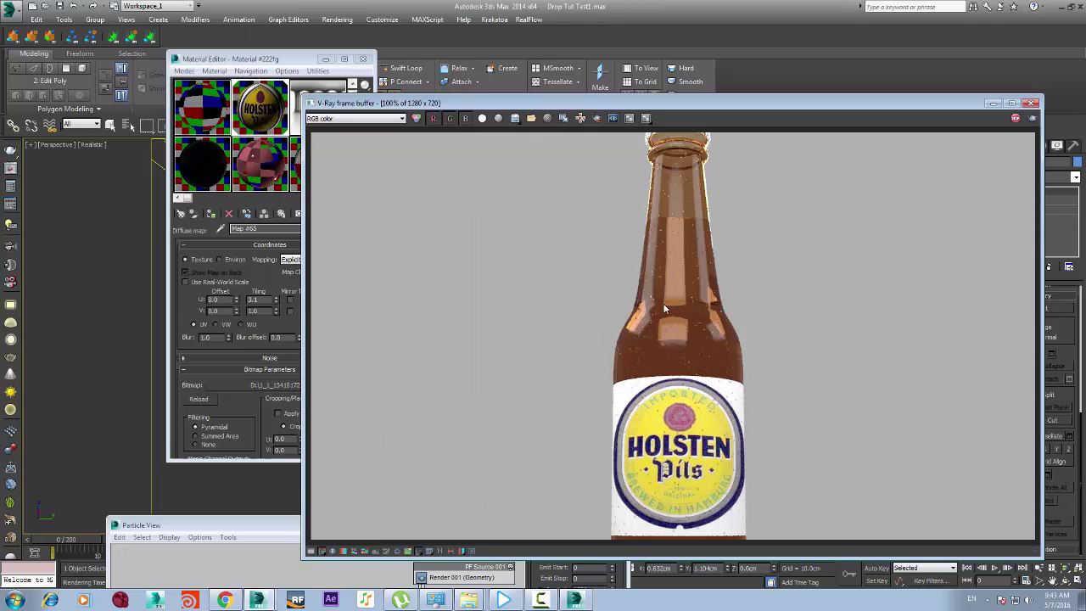
left_click(1032, 104)
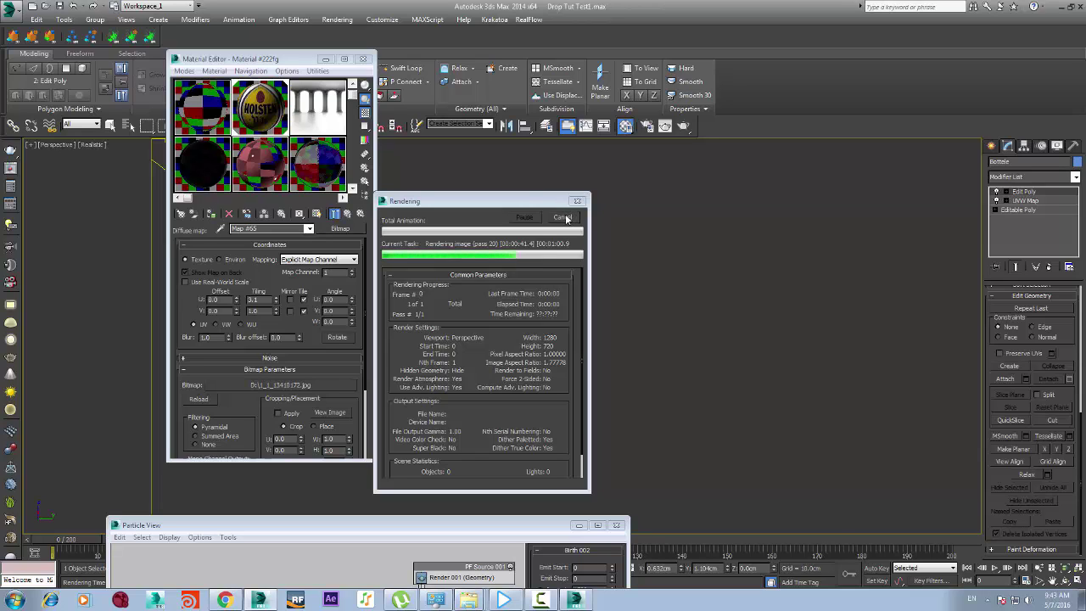
Stop the render and examine the front view of the bottle's glass, Holsten label and droplets at different zoom levels in the rendered frame
left_click(563, 217)
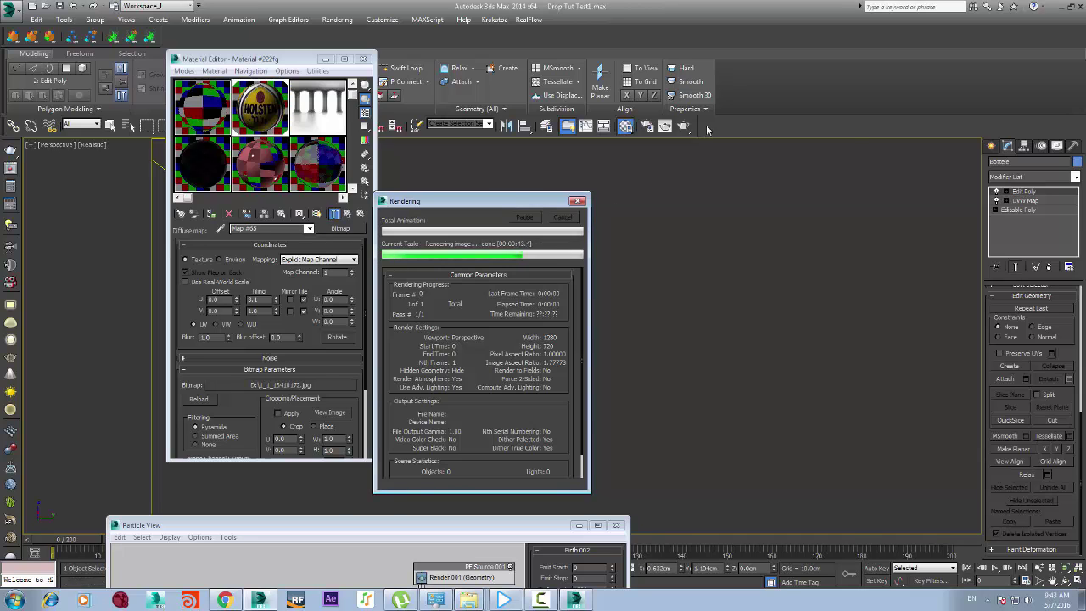
left_click(665, 125)
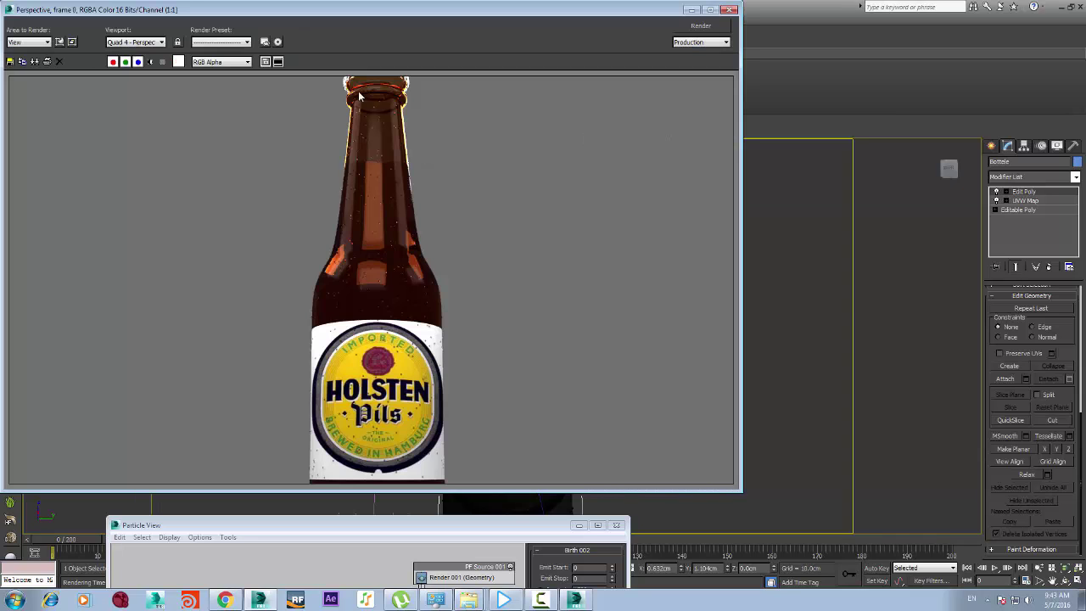
scroll(358, 97, "up", 2)
scroll(375, 139, "down", 2)
scroll(380, 277, "up", 1)
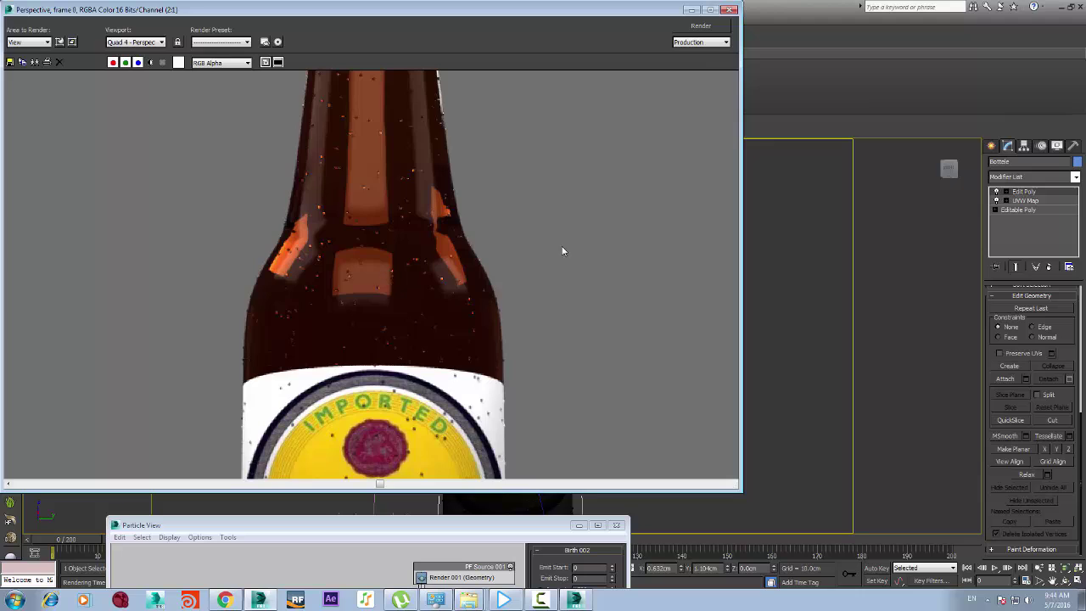
scroll(492, 314, "down", 1)
scroll(418, 380, "up", 1)
scroll(408, 403, "down", 1)
scroll(401, 410, "up", 1)
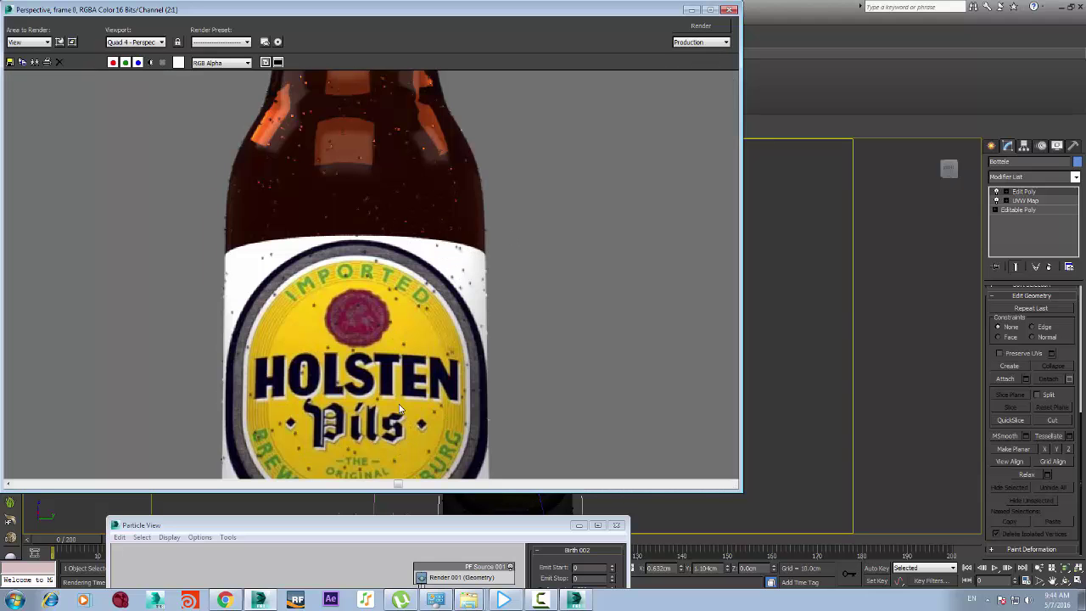
left_click(729, 9)
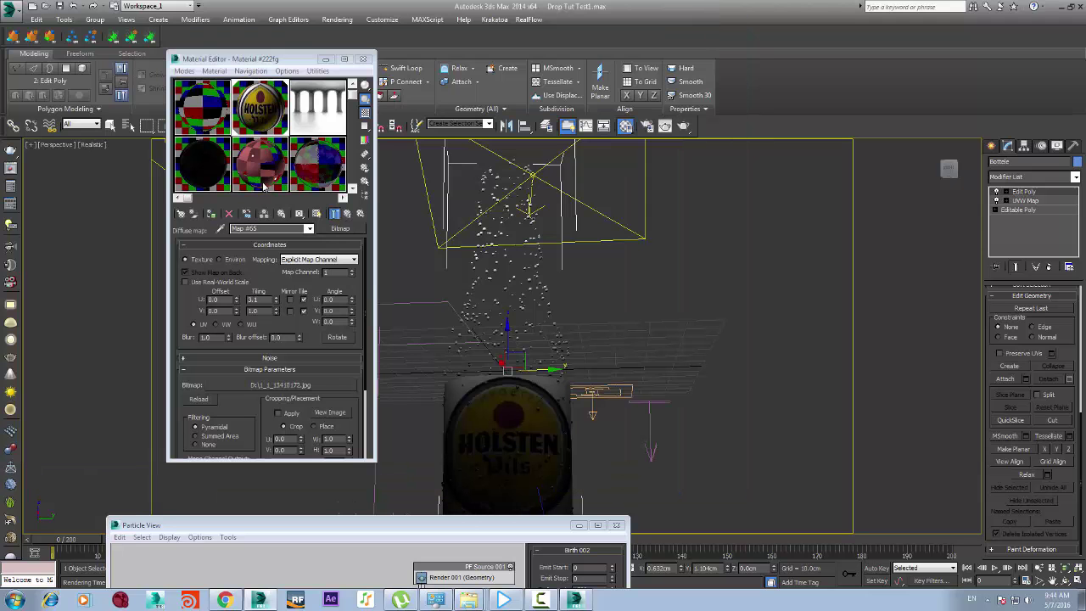
Move the animation to frame 42 and view the bottle and droplets from an oblique angle
left_click(312, 184)
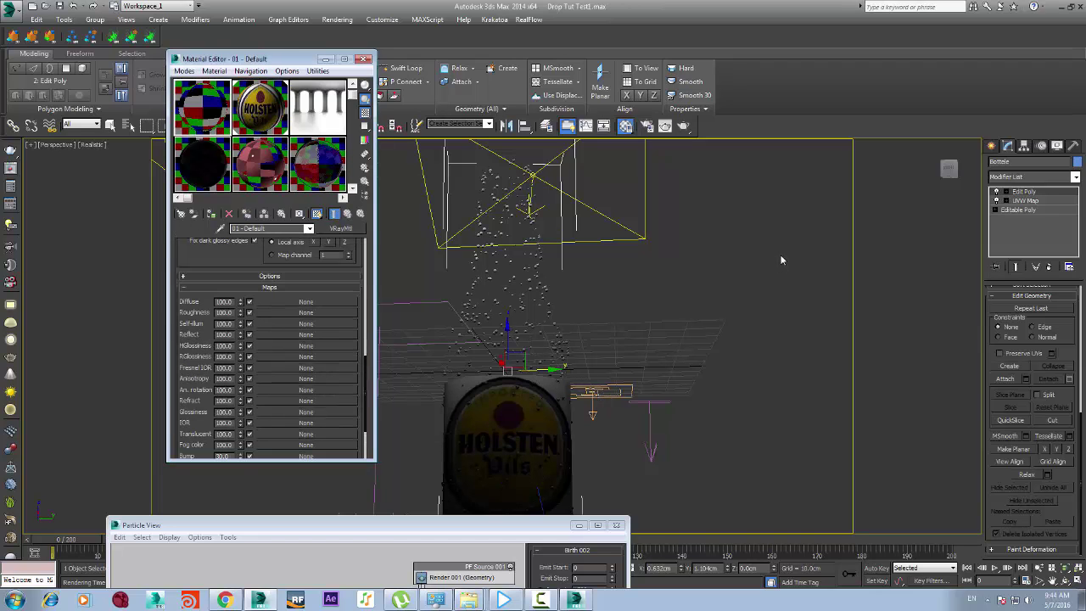
left_click_drag(948, 171, 916, 192)
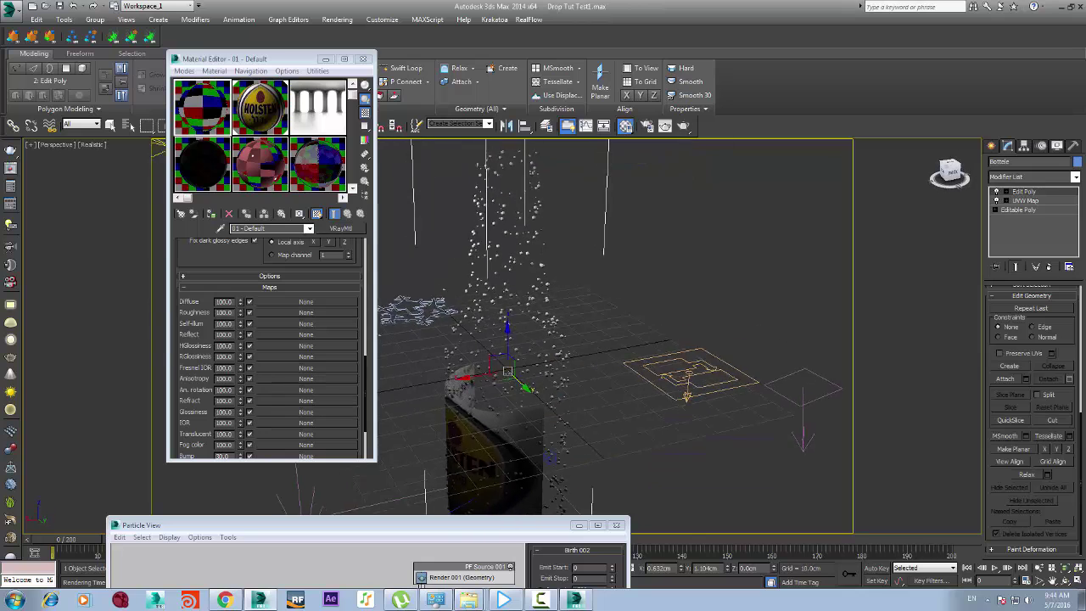
left_click(949, 179)
left_click_drag(231, 524, 698, 591)
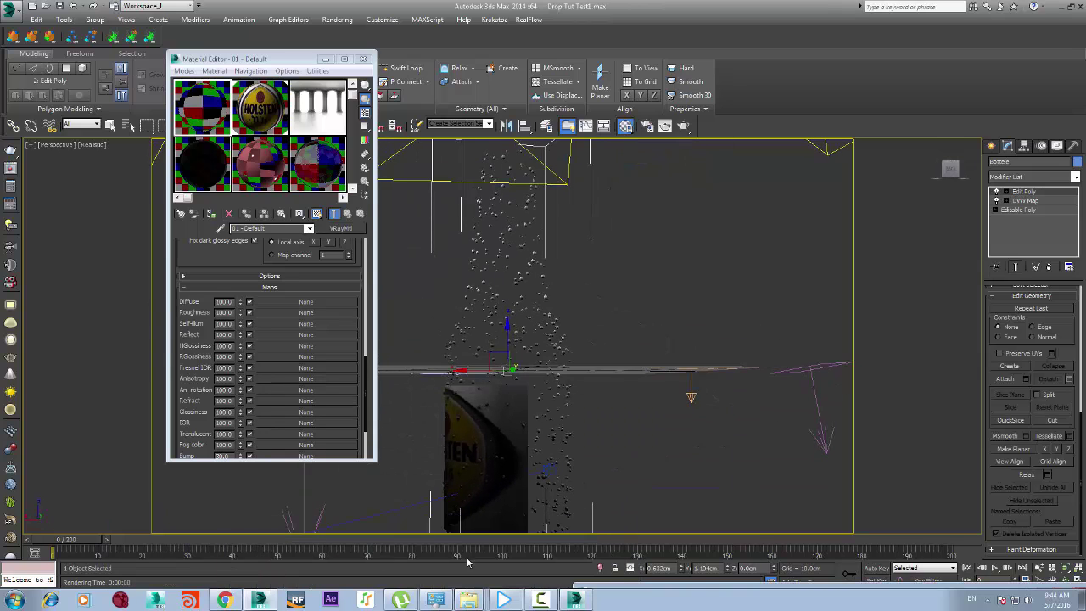
left_click_drag(66, 540, 274, 538)
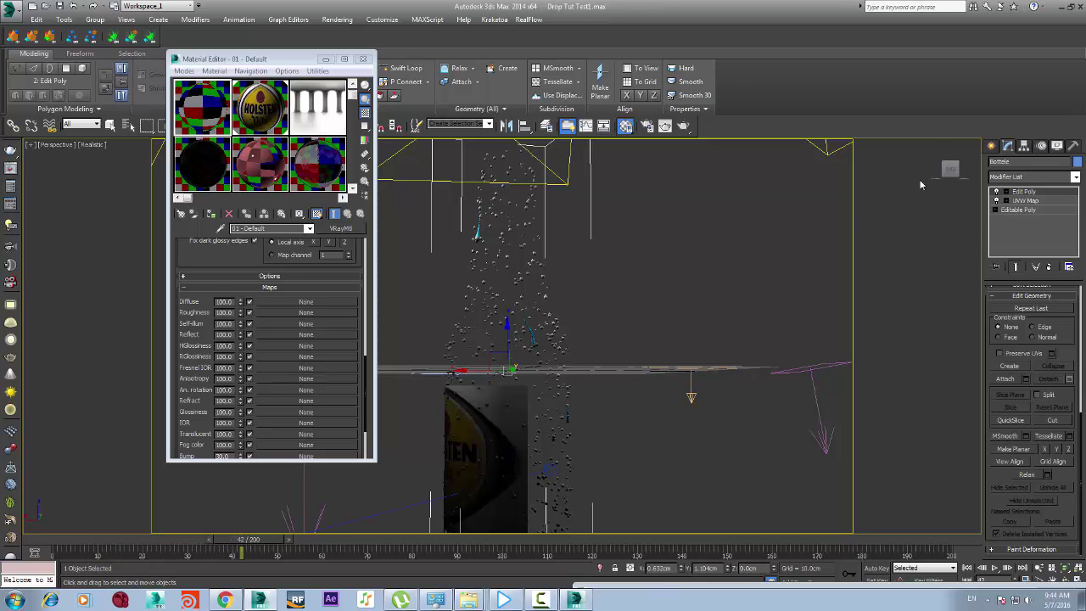
left_click_drag(952, 171, 927, 185)
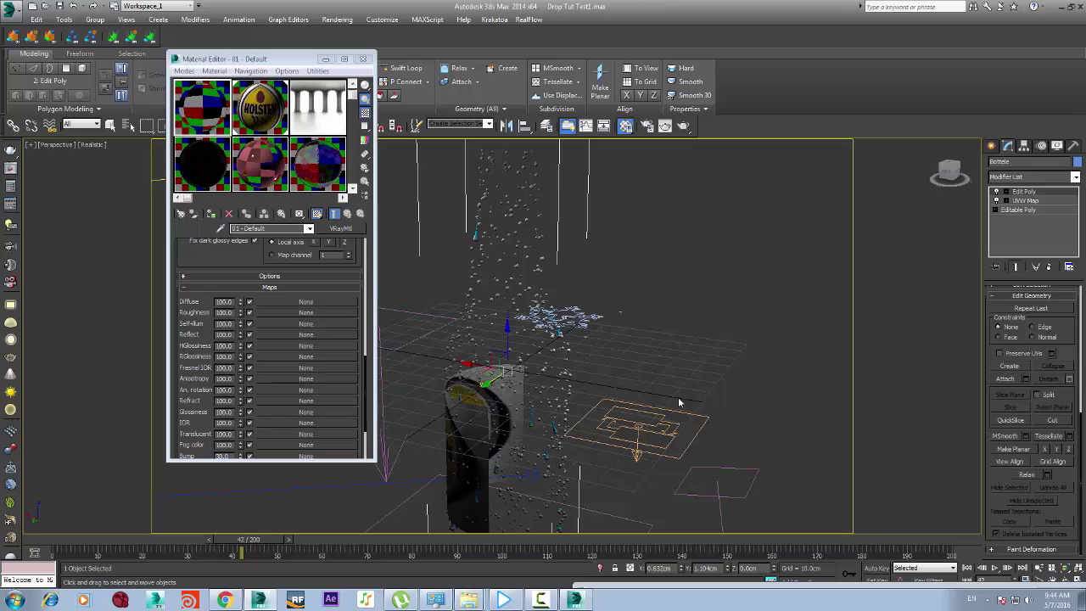
Select the particle flow source, test-render frame 42 and cancel the render
left_click(628, 437)
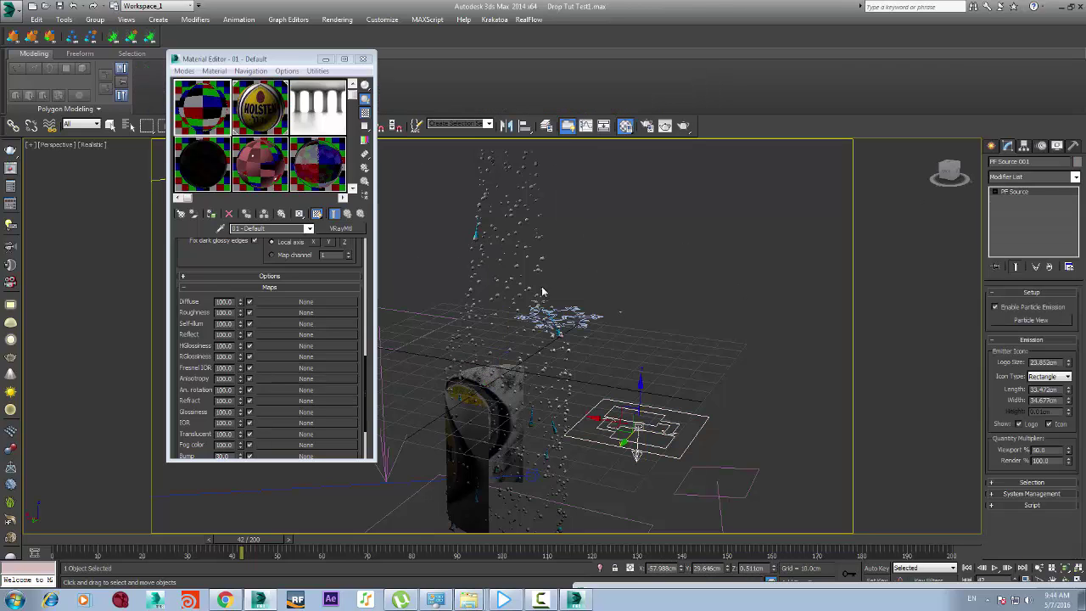
key("shift+q")
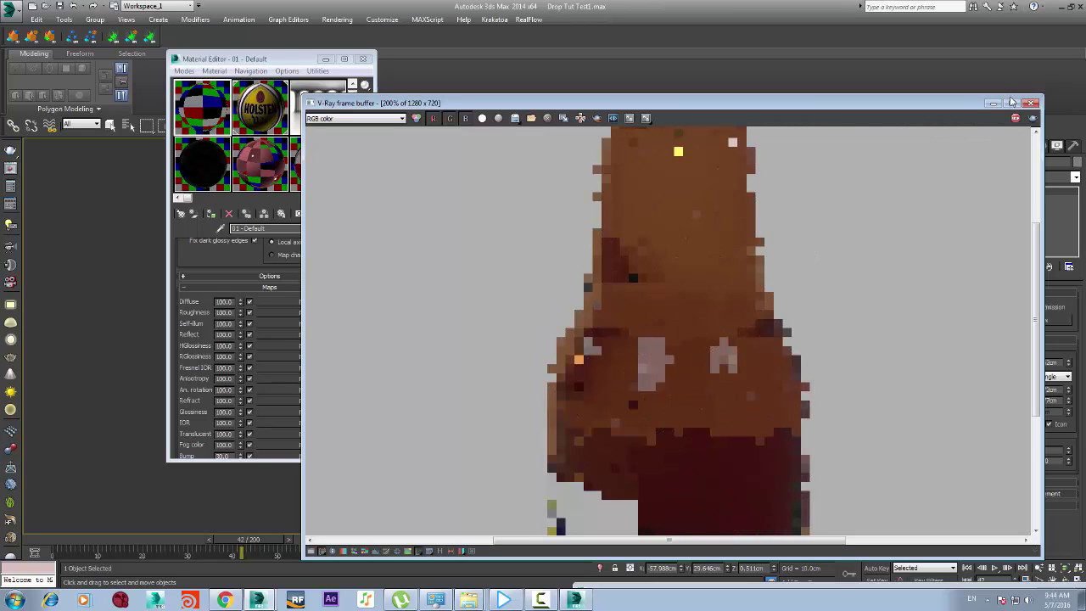
left_click(1031, 102)
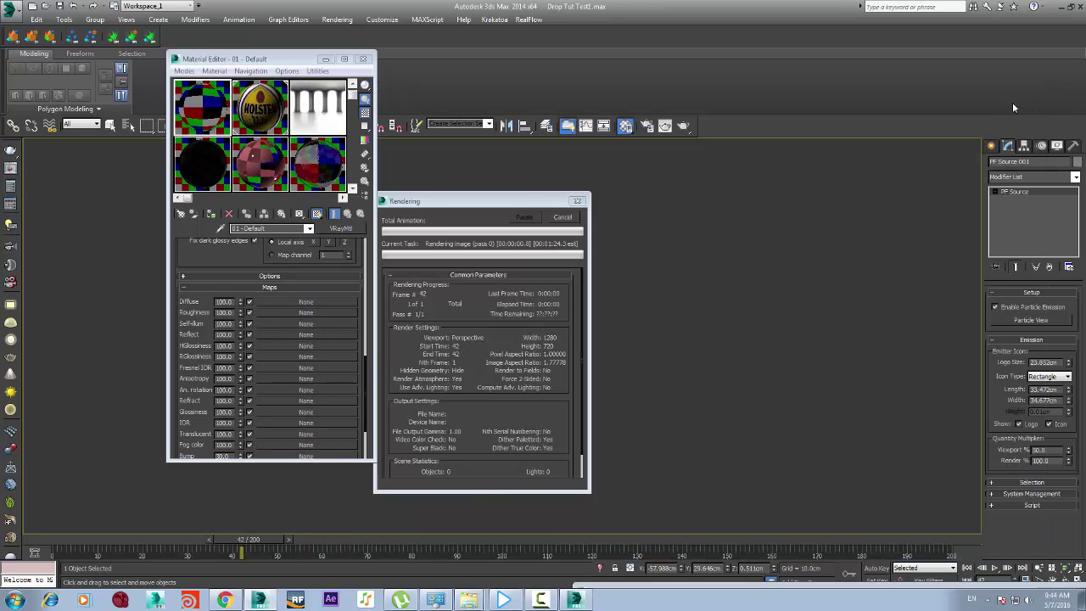
left_click(564, 218)
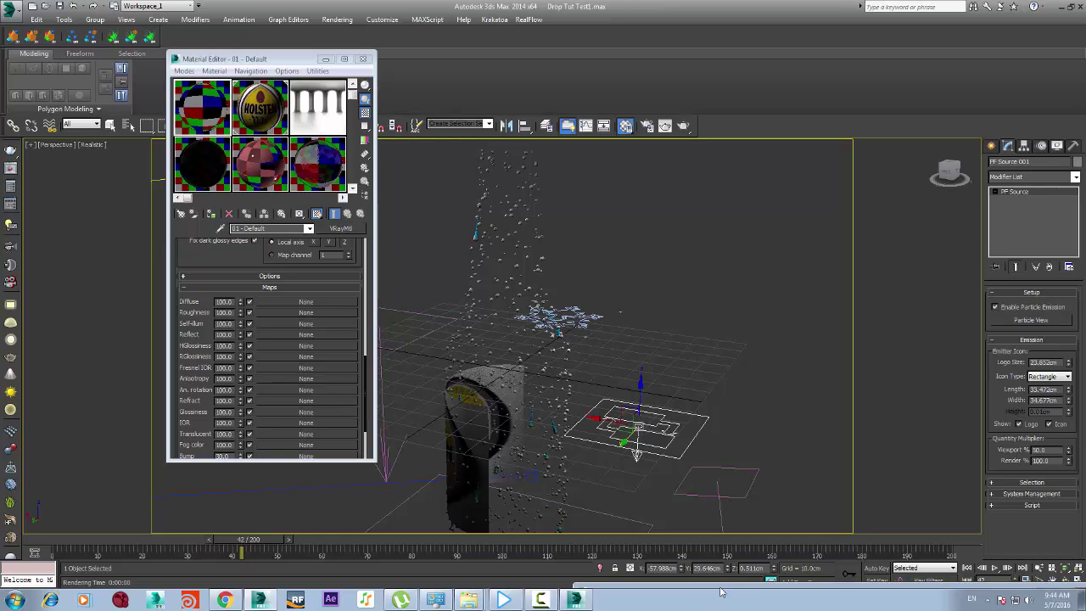
Set the viewport display type of the particles in Event 001, Event 002 and Event 003 to None
key("6")
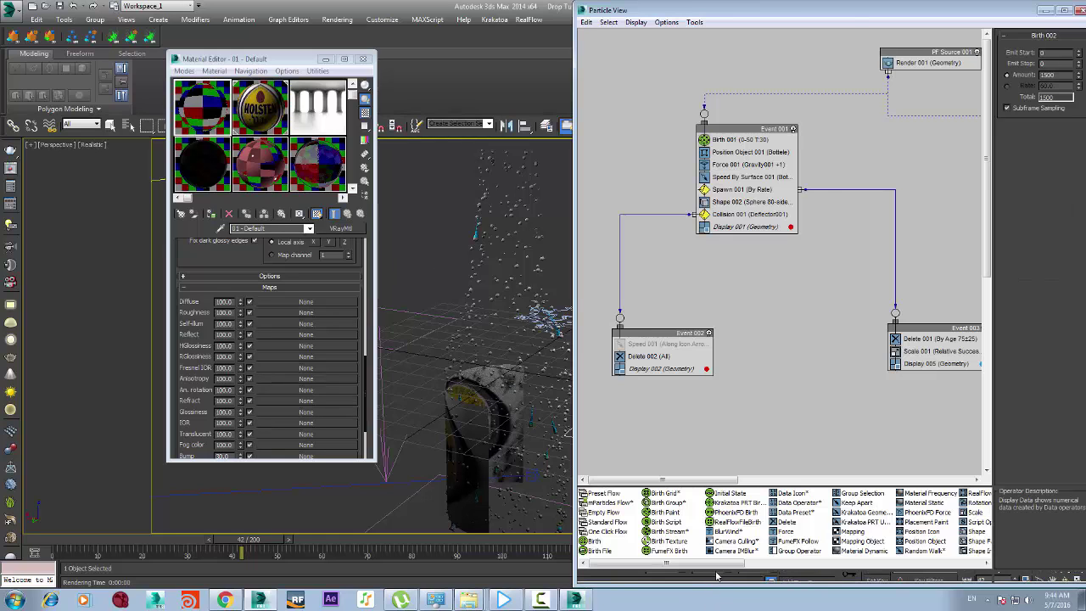
double_click(849, 13)
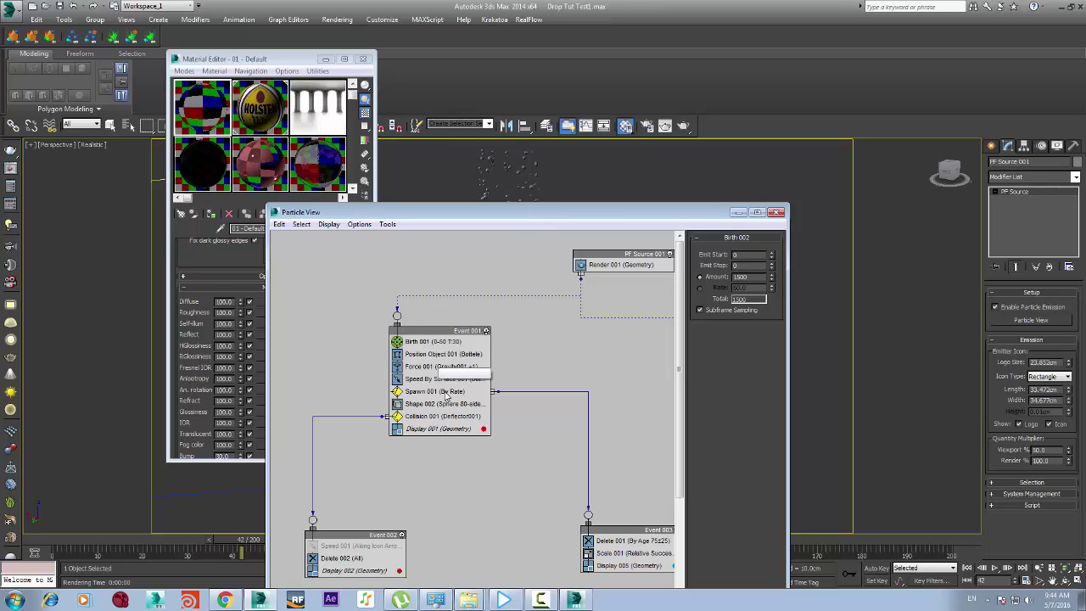
left_click(450, 429)
left_click(767, 258)
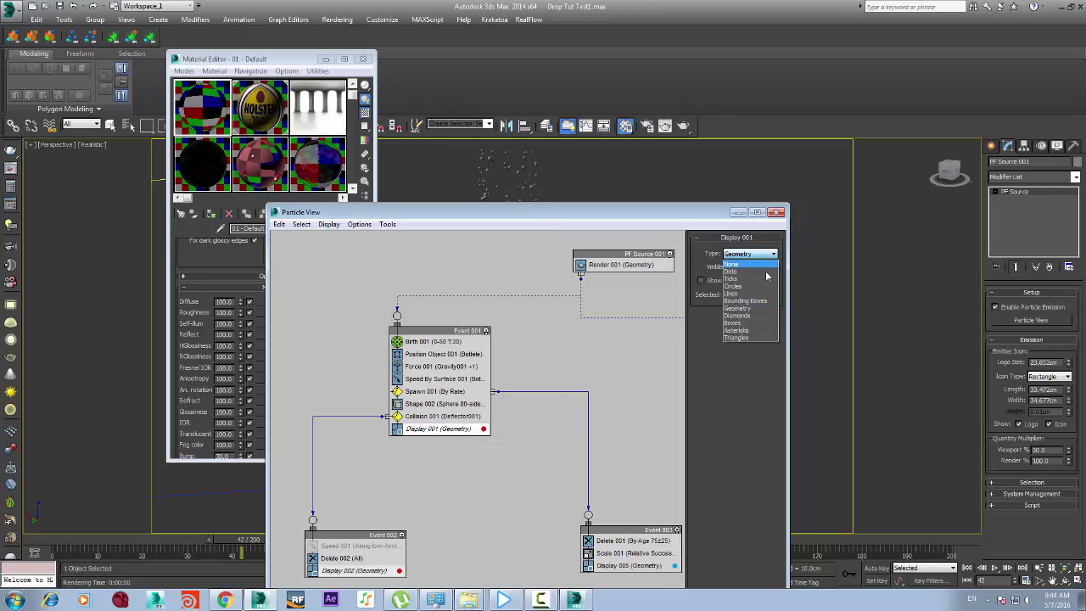
left_click(747, 263)
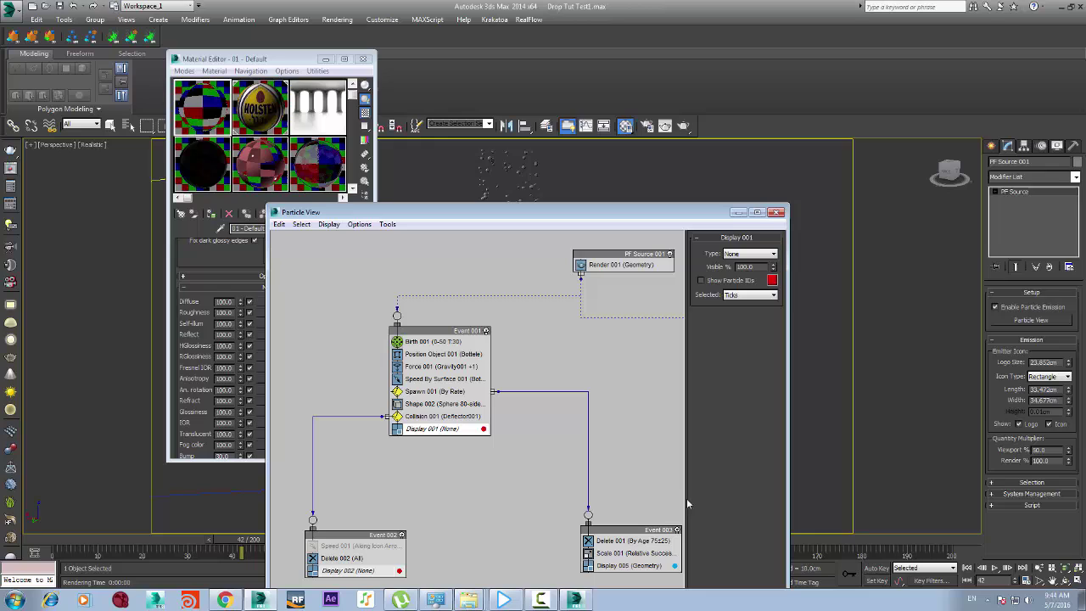
left_click(632, 565)
left_click(750, 254)
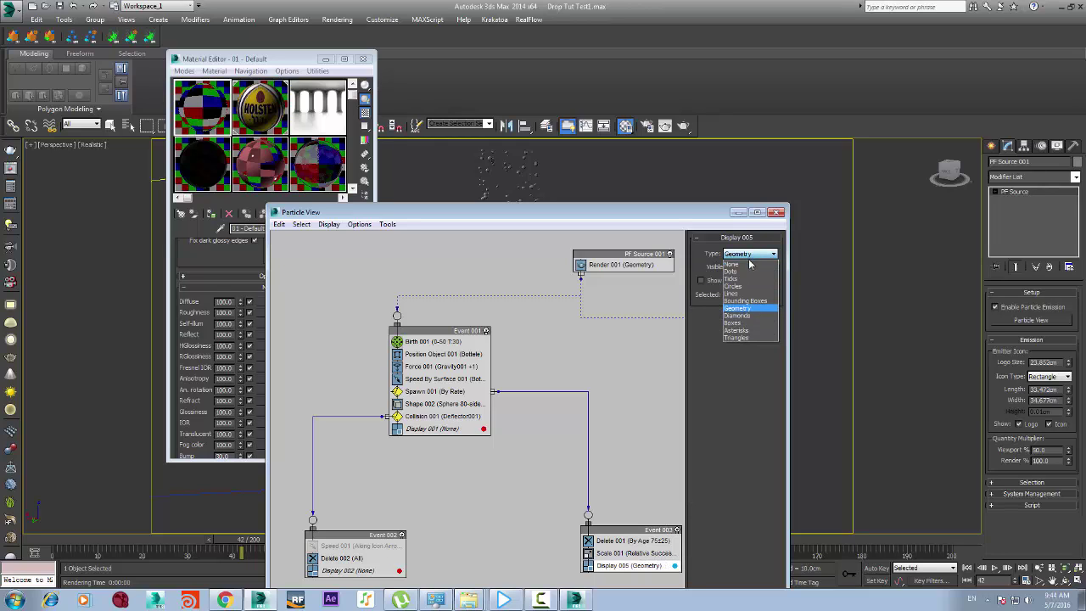
left_click(737, 259)
left_click(348, 570)
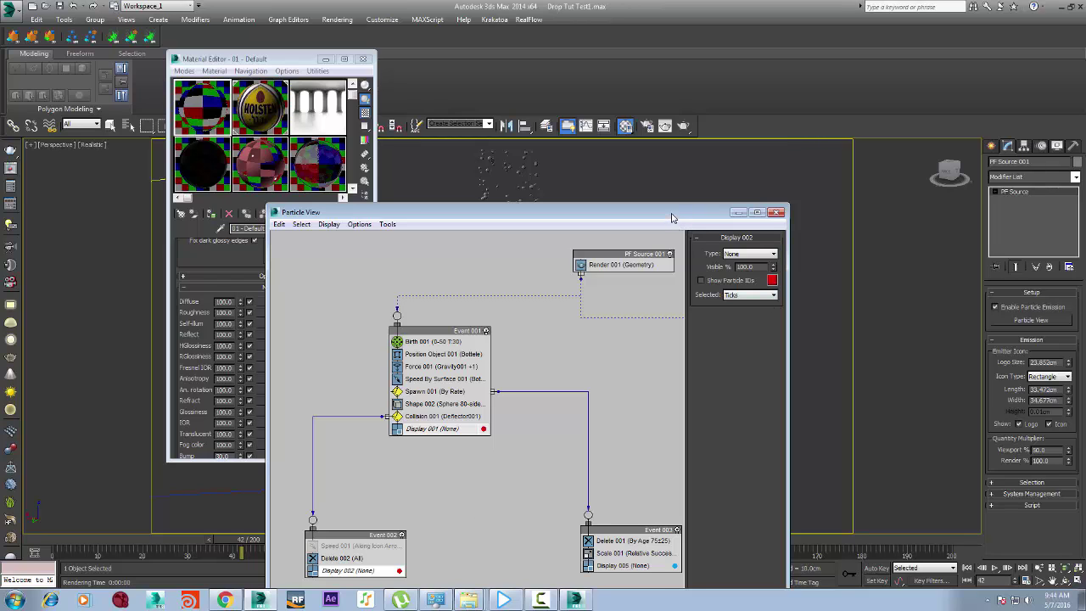
left_click_drag(671, 218, 664, 179)
Check the object properties of Event 001 and make the Event 003 particles non-renderable
right_click(427, 293)
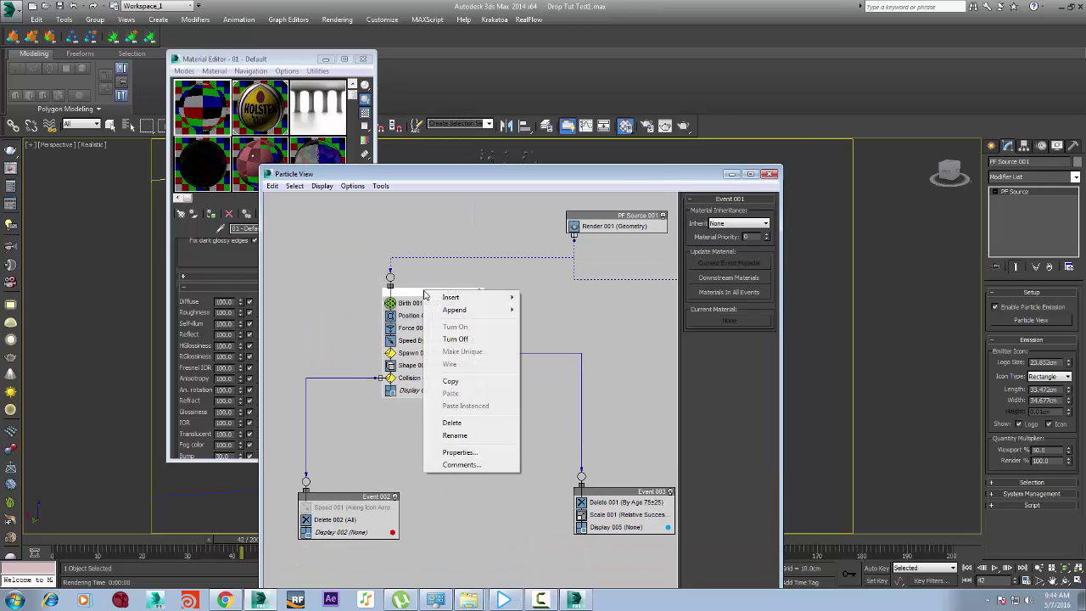
left_click(486, 452)
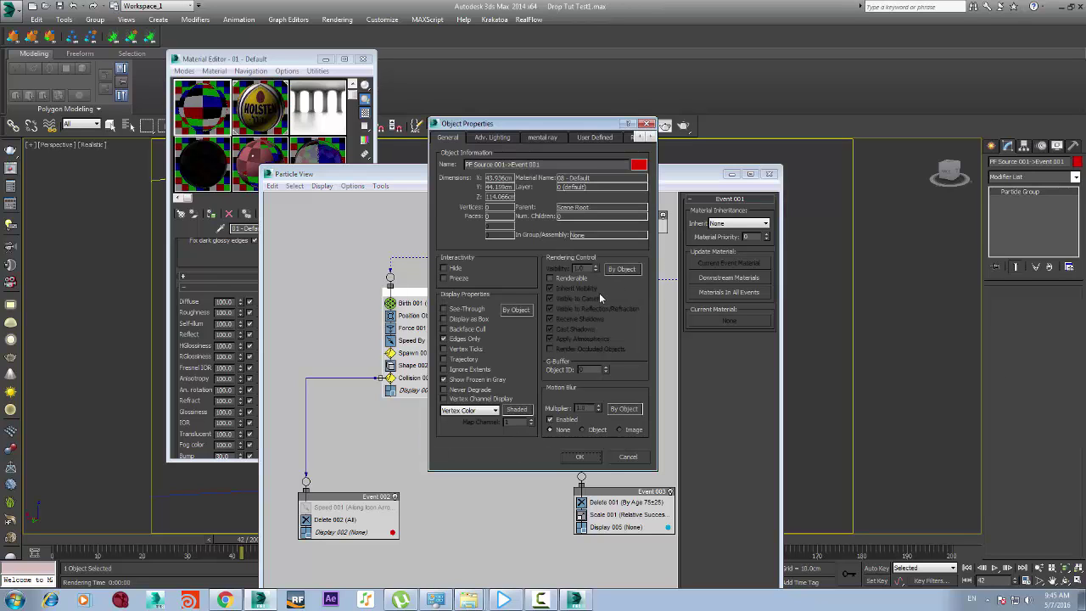
left_click(618, 458)
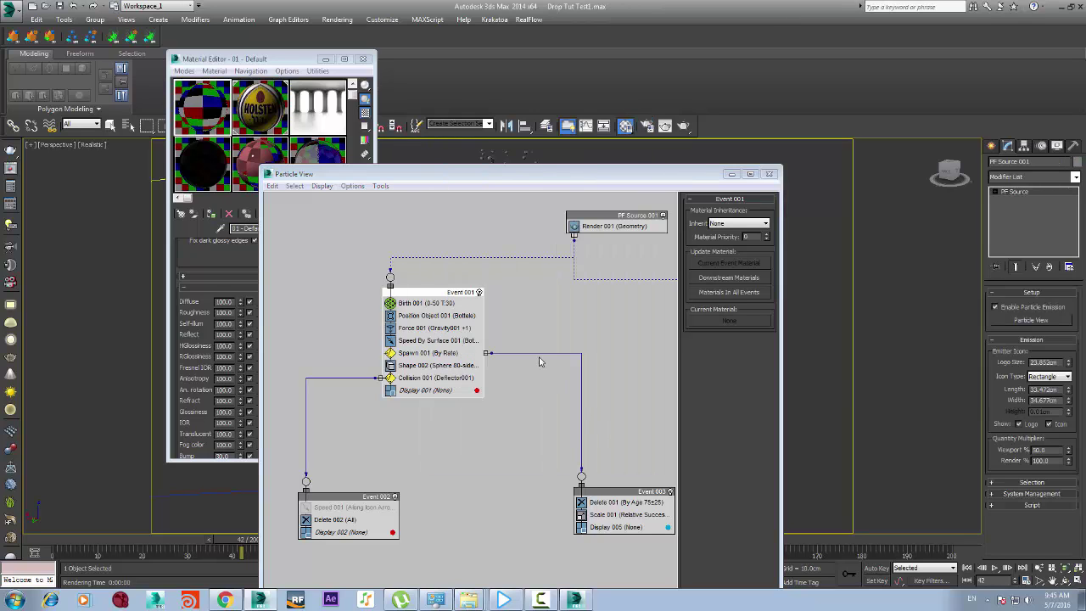
right_click(609, 491)
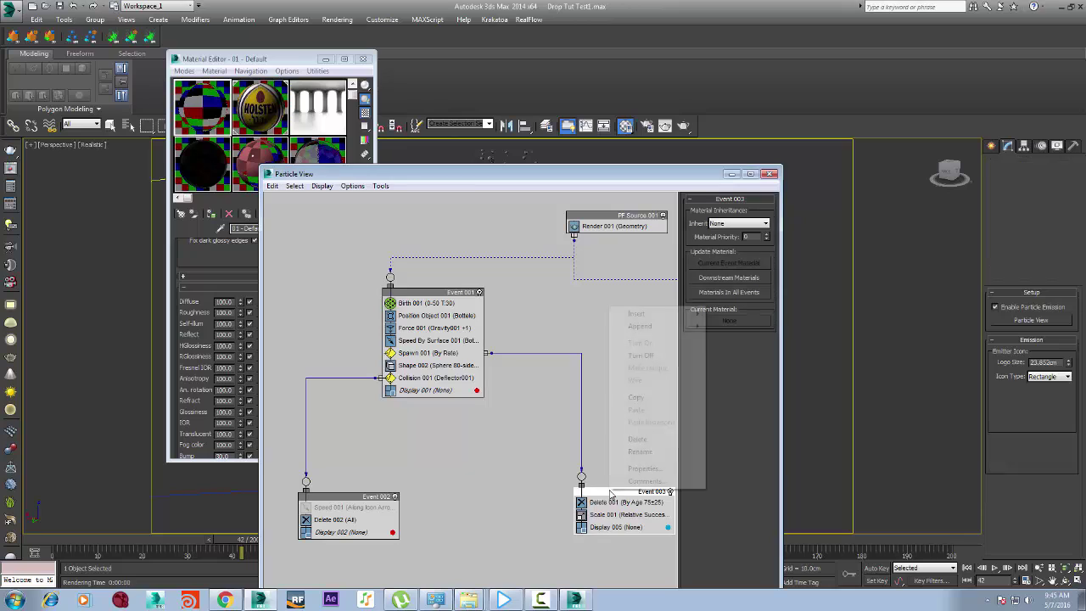
left_click(678, 470)
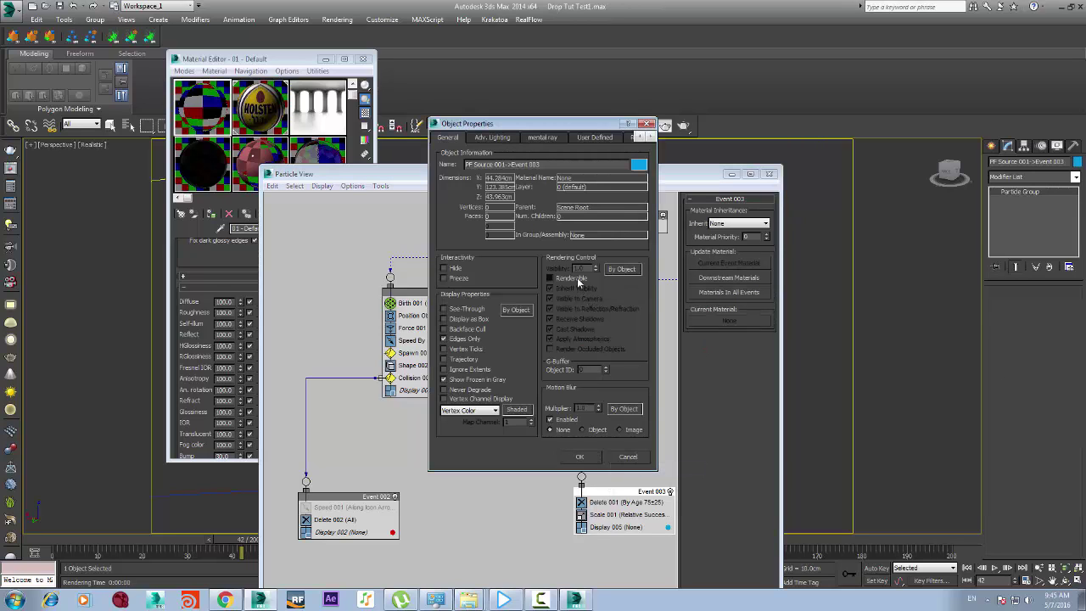
left_click(577, 278)
left_click(579, 456)
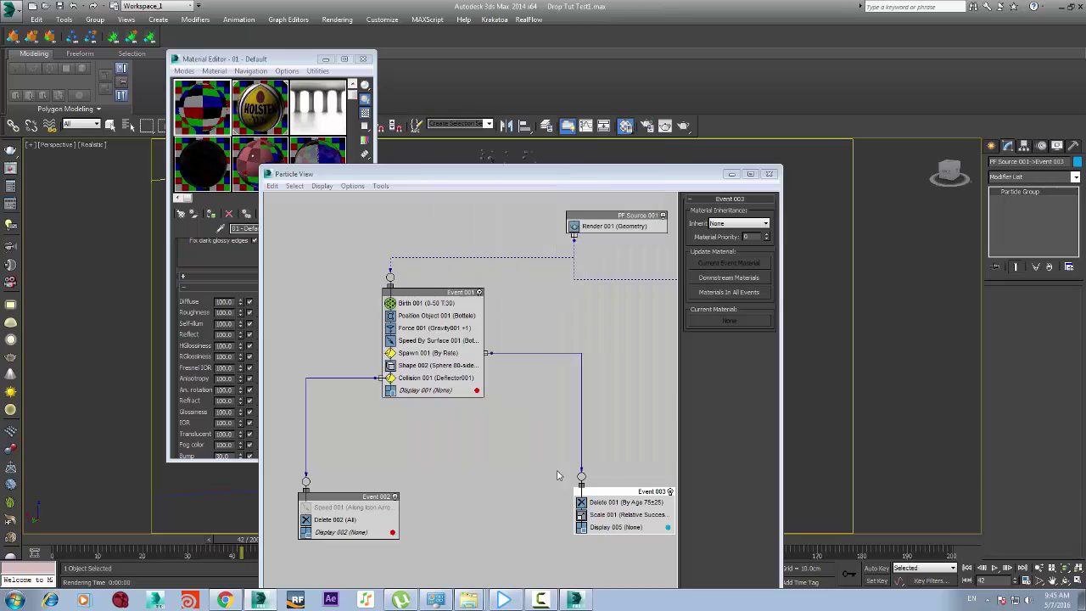
double_click(670, 174)
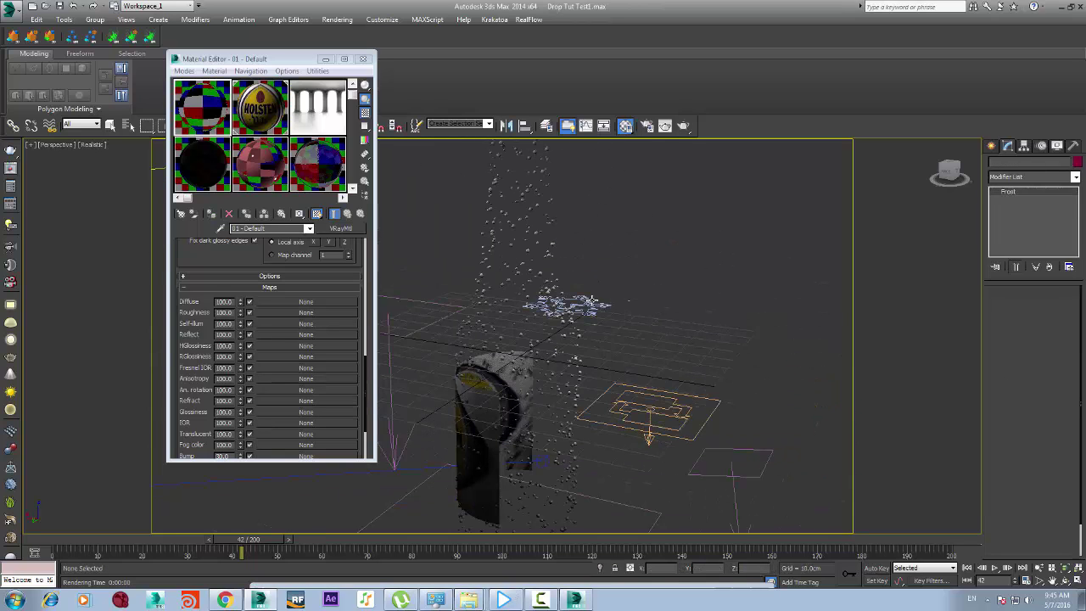
Select the Frost droplet mesh and inspect the Pure water and water on glass materials
left_click(594, 303)
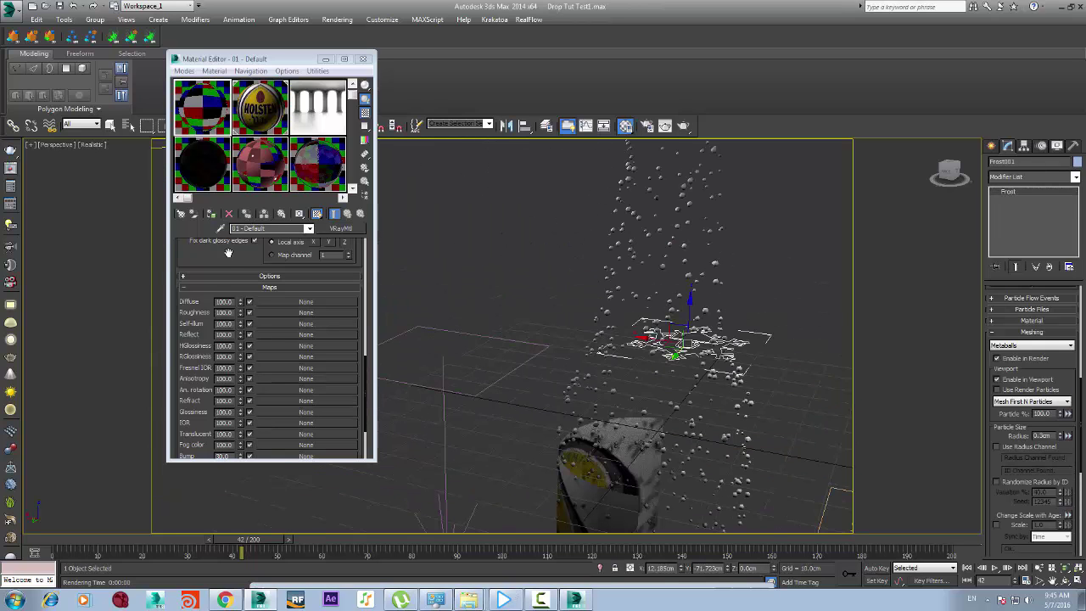
scroll(221, 259, "up", 5)
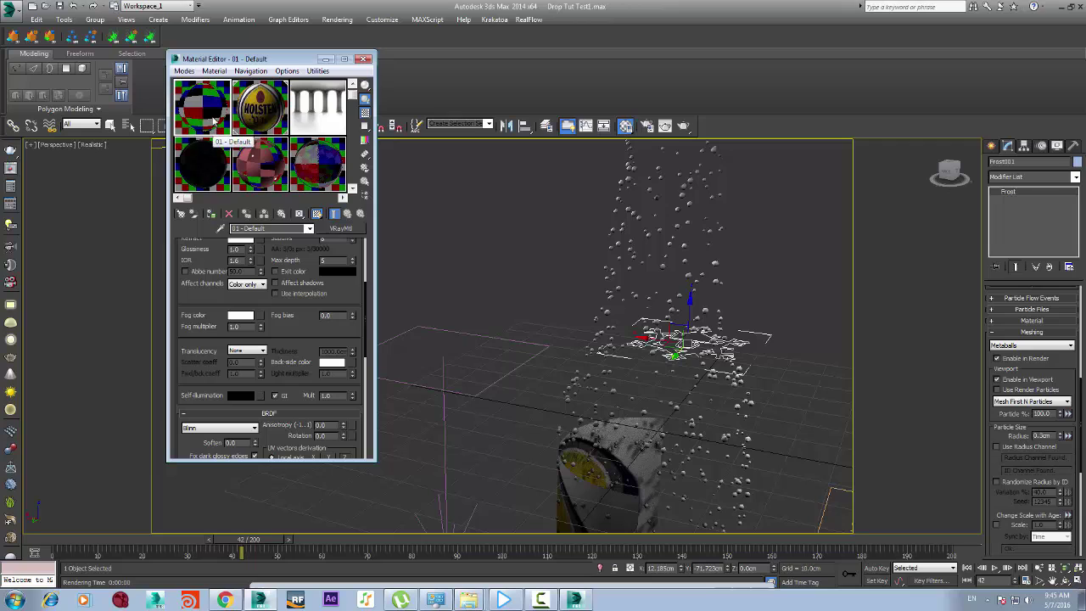
left_click(321, 109)
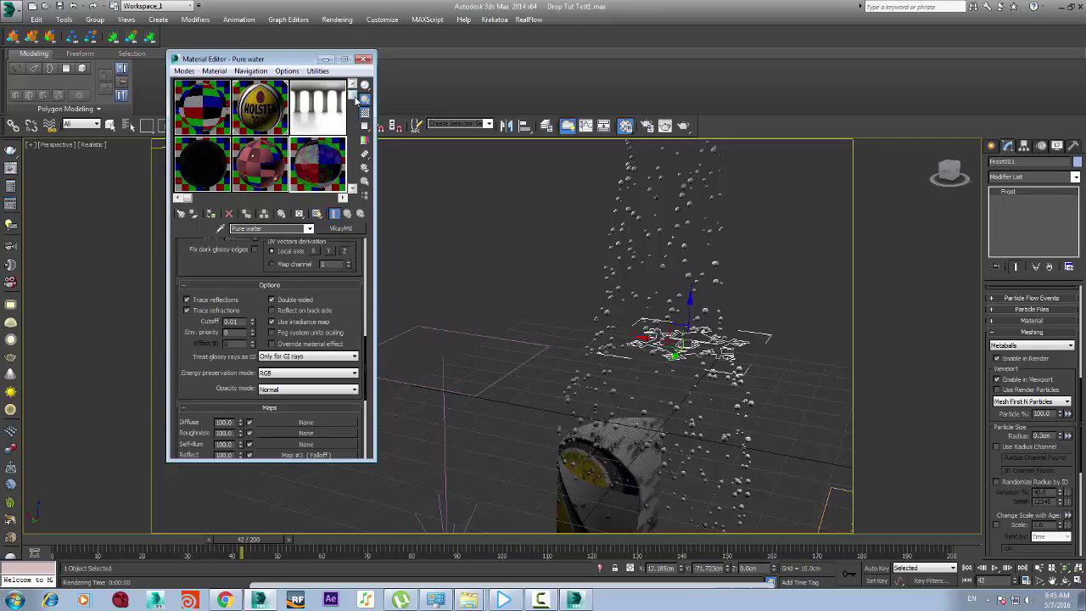
left_click_drag(356, 100, 359, 142)
left_click(266, 170)
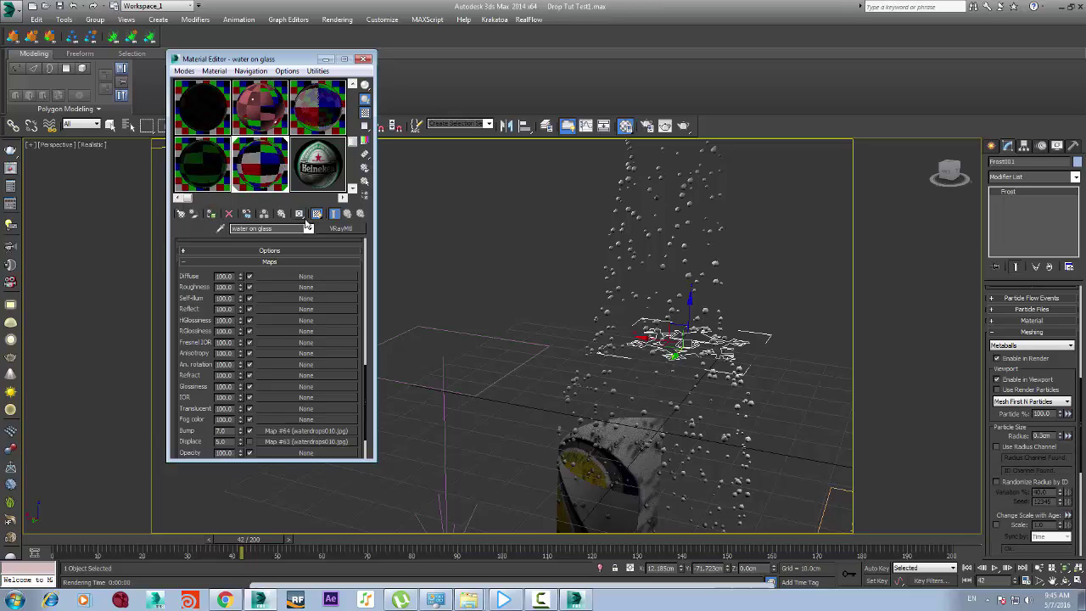
Test-render frame 42 and examine the droplets on the bottle's neck and shoulder at different magnifications
left_click(685, 125)
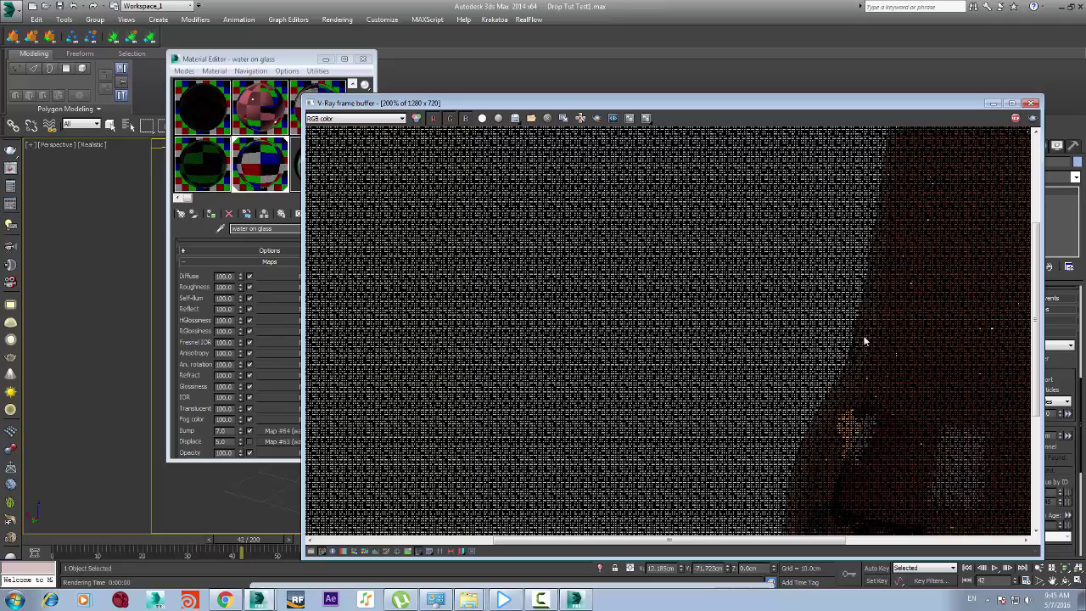
scroll(855, 336, "down", 2)
scroll(852, 333, "up", 2)
scroll(850, 331, "down", 1)
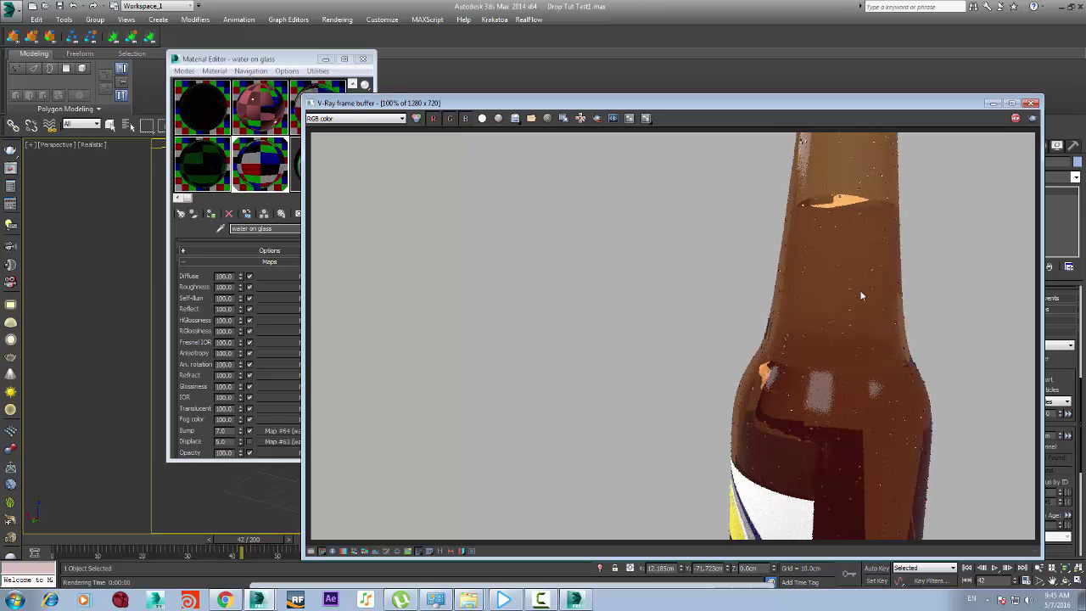
scroll(819, 413, "down", 1)
scroll(821, 418, "up", 2)
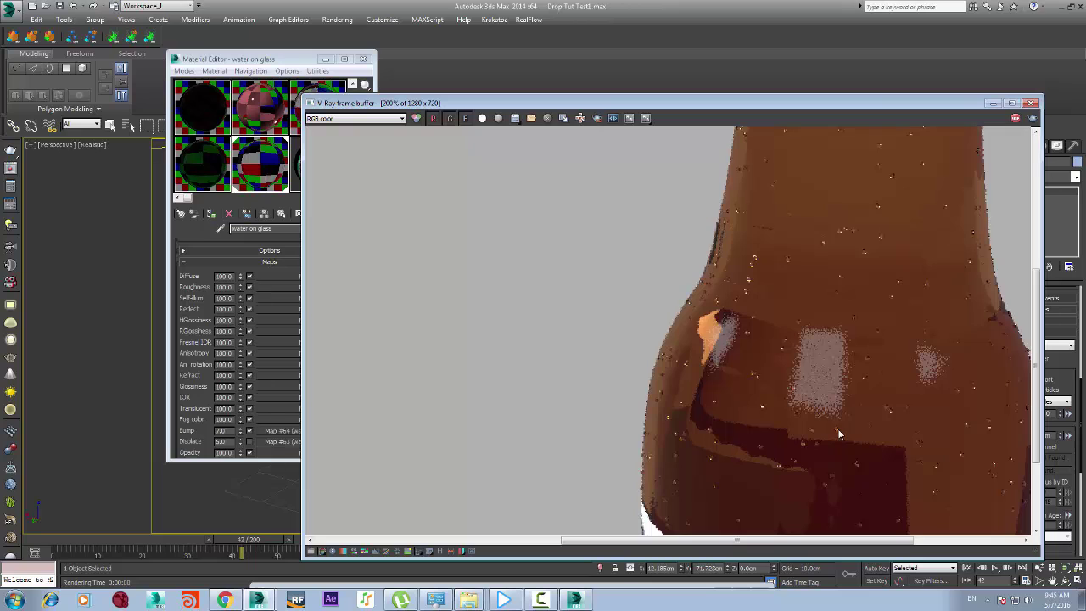
scroll(840, 430, "down", 1)
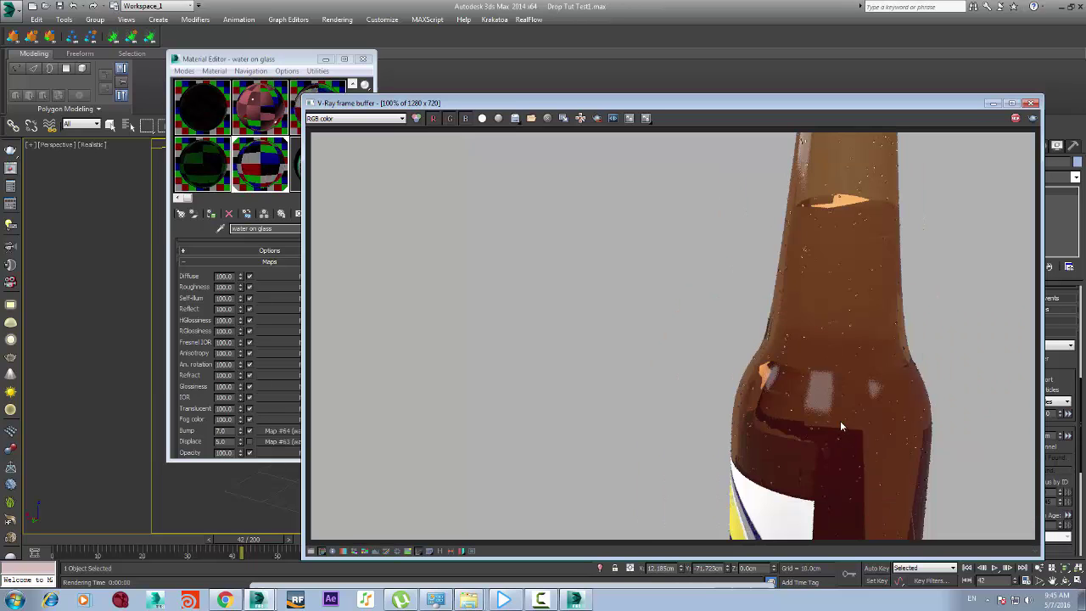
scroll(840, 420, "down", 1)
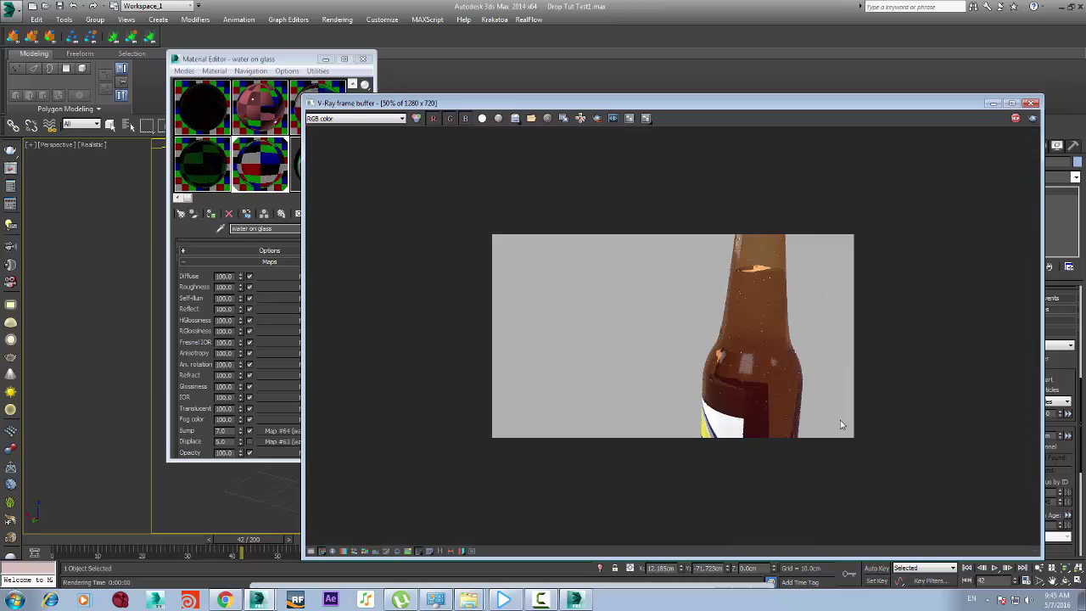
scroll(842, 425, "up", 2)
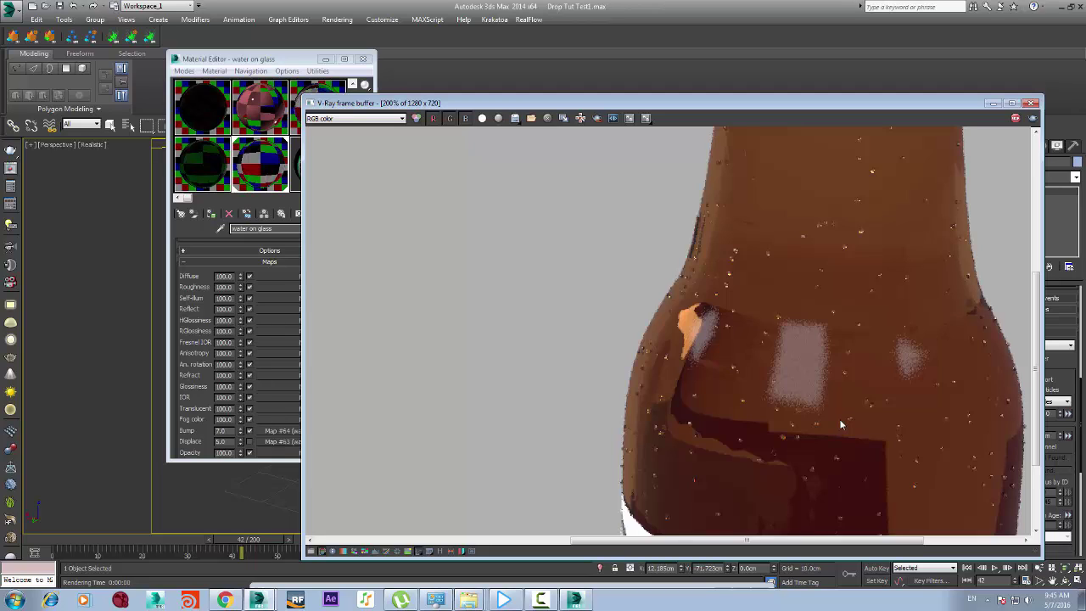
Display the Alpha channel of the rendered bottle and cancel the running render
left_click(354, 118)
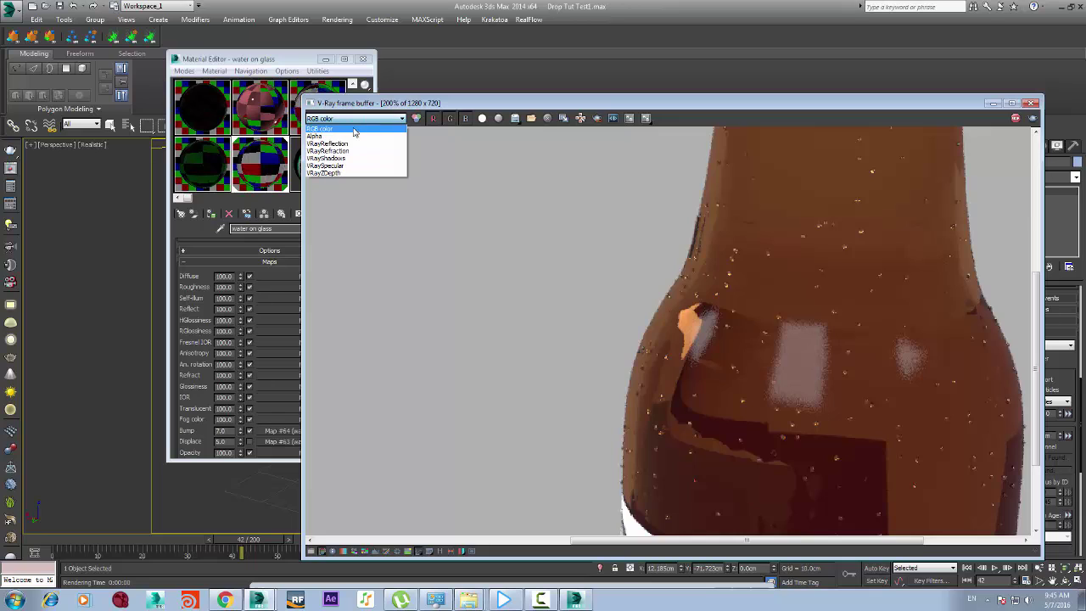
left_click(355, 127)
left_click(354, 121)
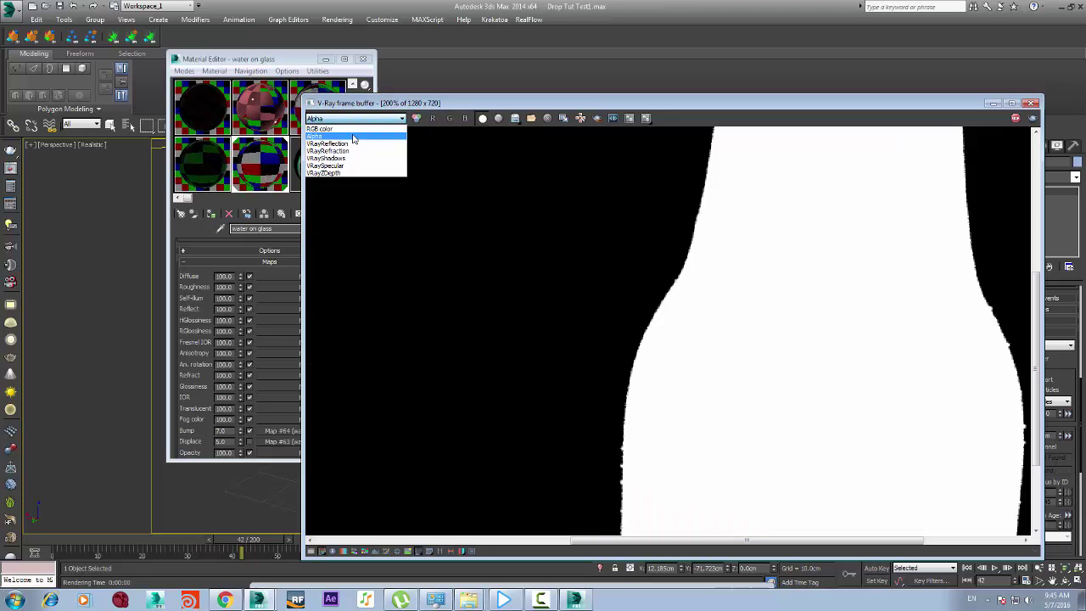
left_click(353, 138)
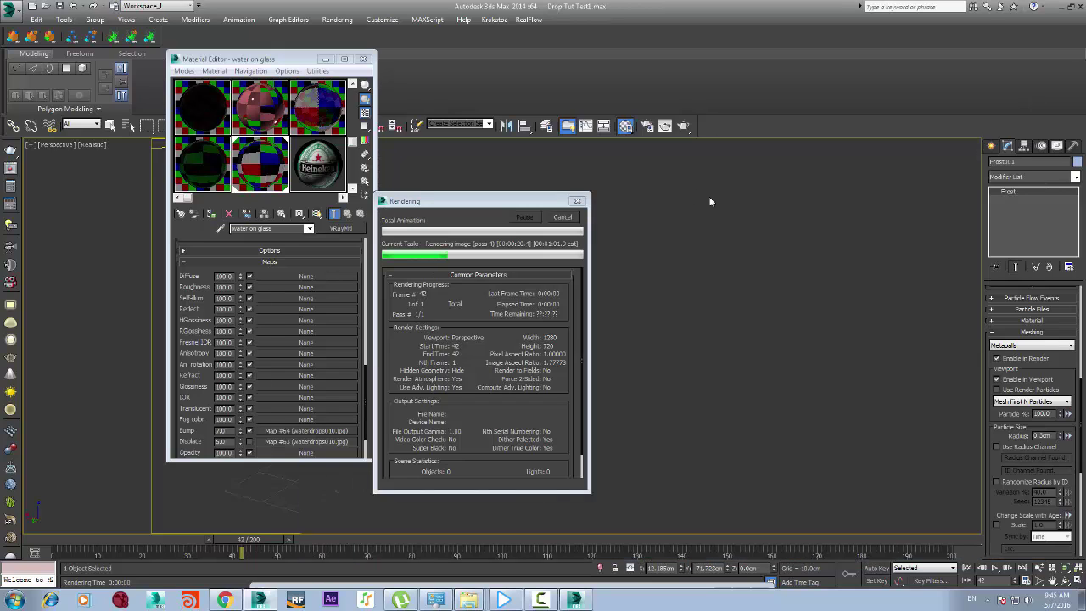
left_click(563, 217)
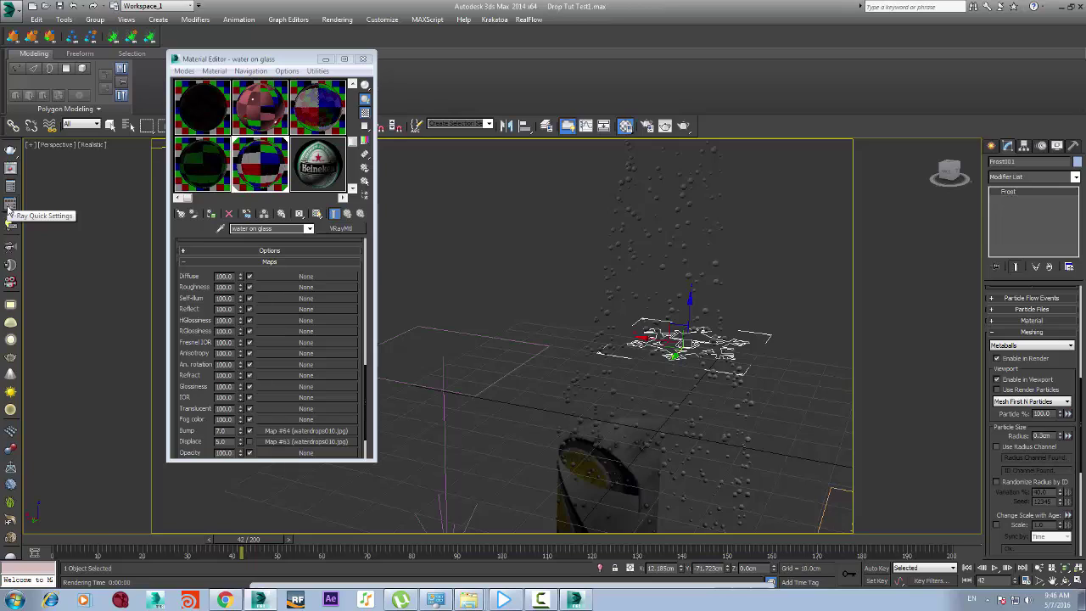
Apply the Studio Setup preset in the V-Ray quick settings and start a test render of frame 42
left_click(10, 206)
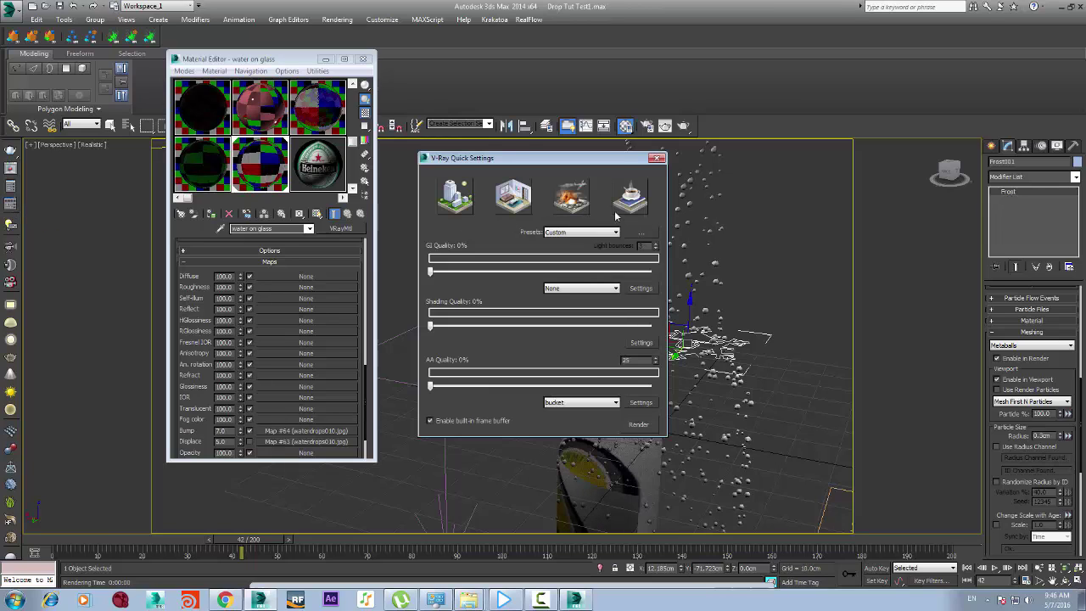
left_click(621, 199)
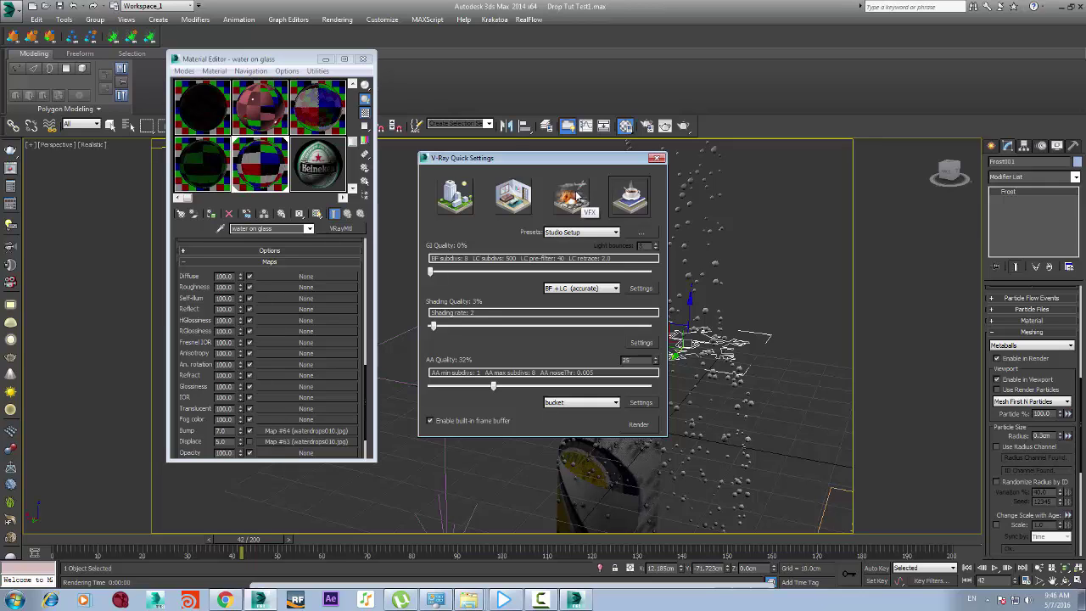
left_click(576, 194)
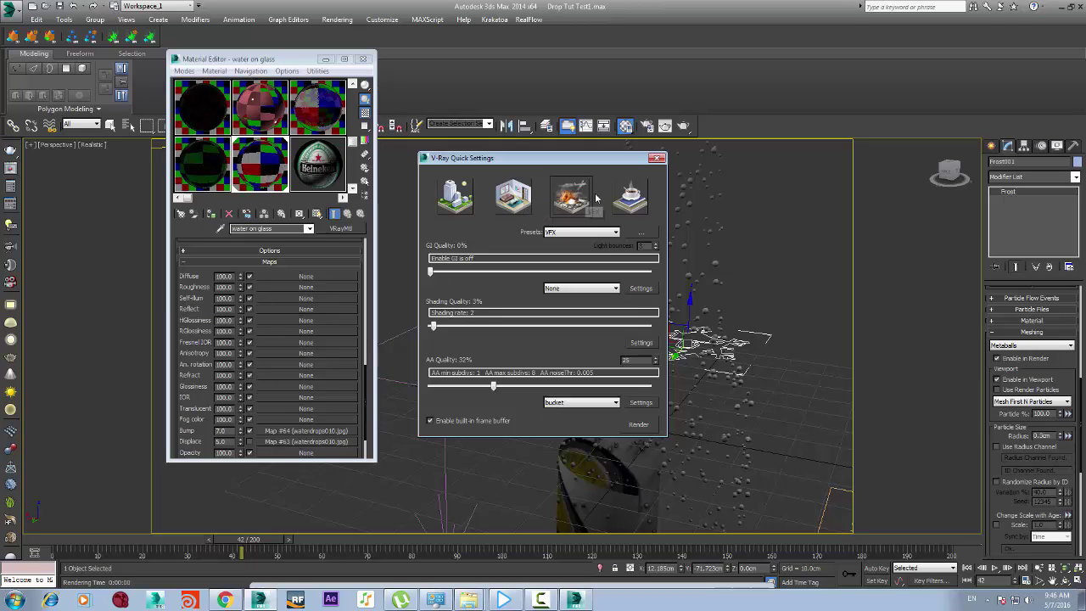
left_click(634, 196)
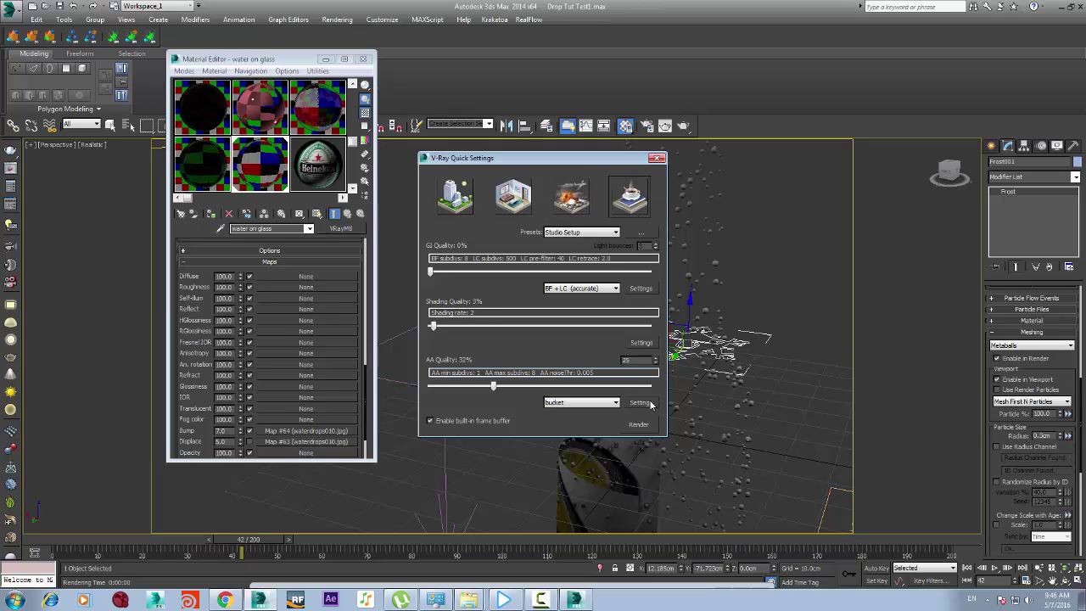
left_click(635, 424)
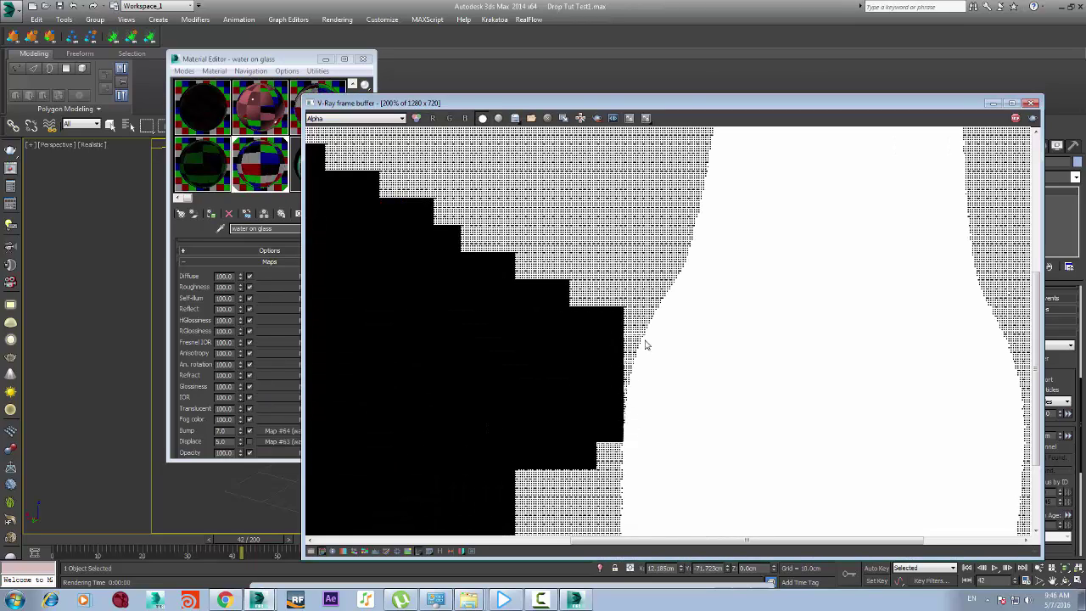
Switch the render display back to RGB color and examine the droplets on the bottle's shoulder as it renders
scroll(642, 344, "down", 2)
left_click(342, 119)
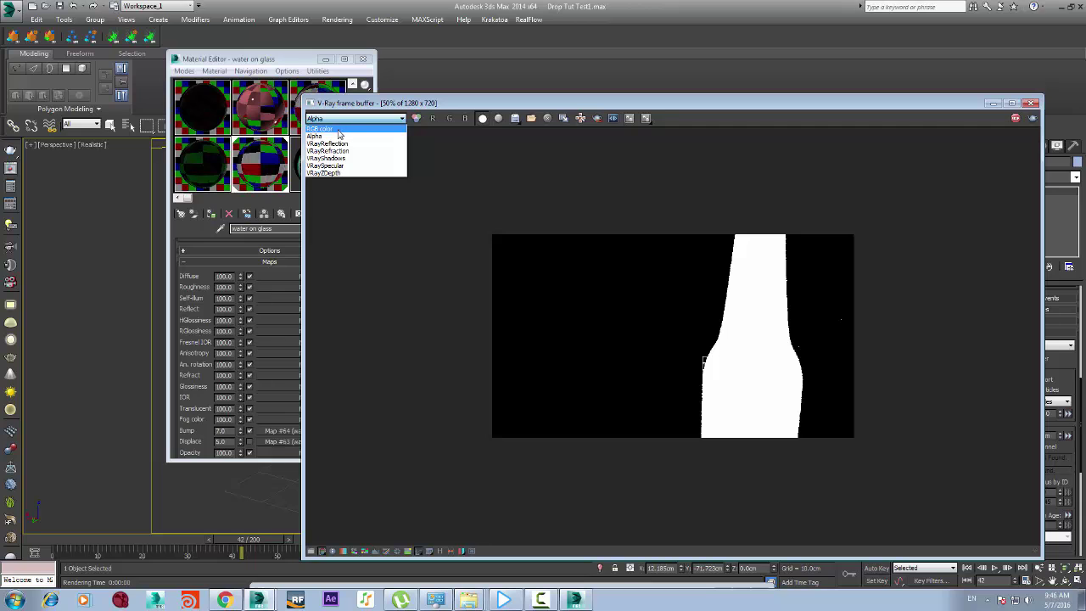
left_click(338, 129)
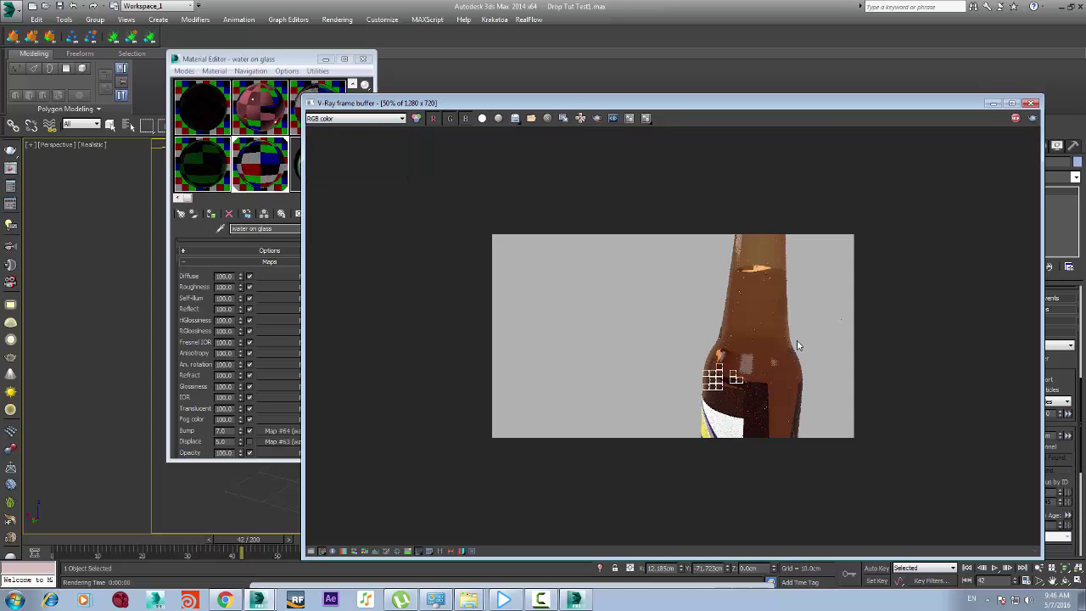
scroll(797, 343, "up", 2)
scroll(729, 421, "up", 1)
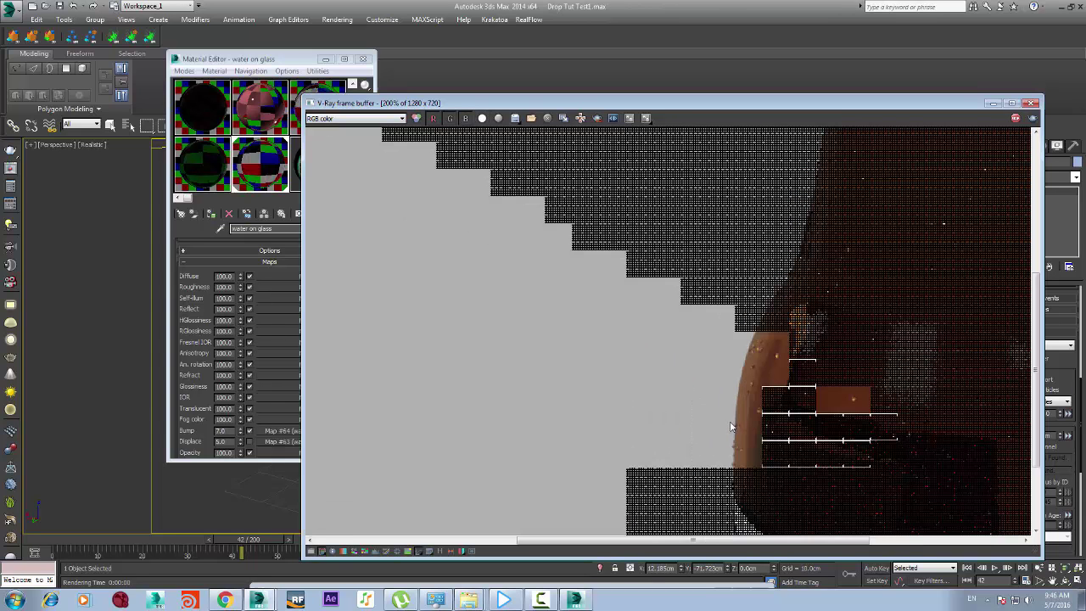
scroll(758, 421, "down", 1)
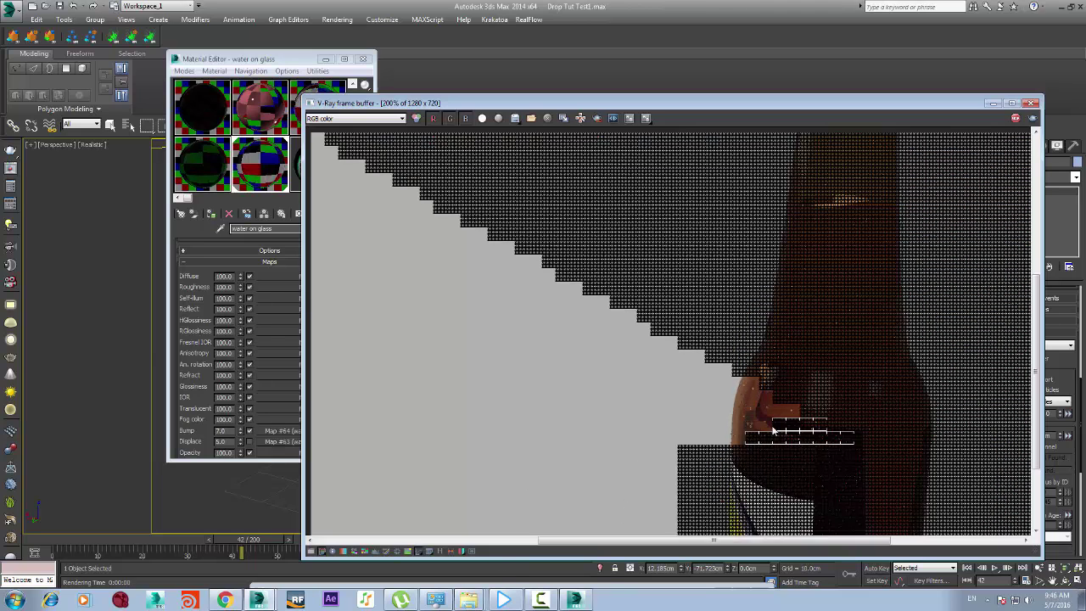
scroll(772, 431, "up", 1)
scroll(773, 431, "down", 1)
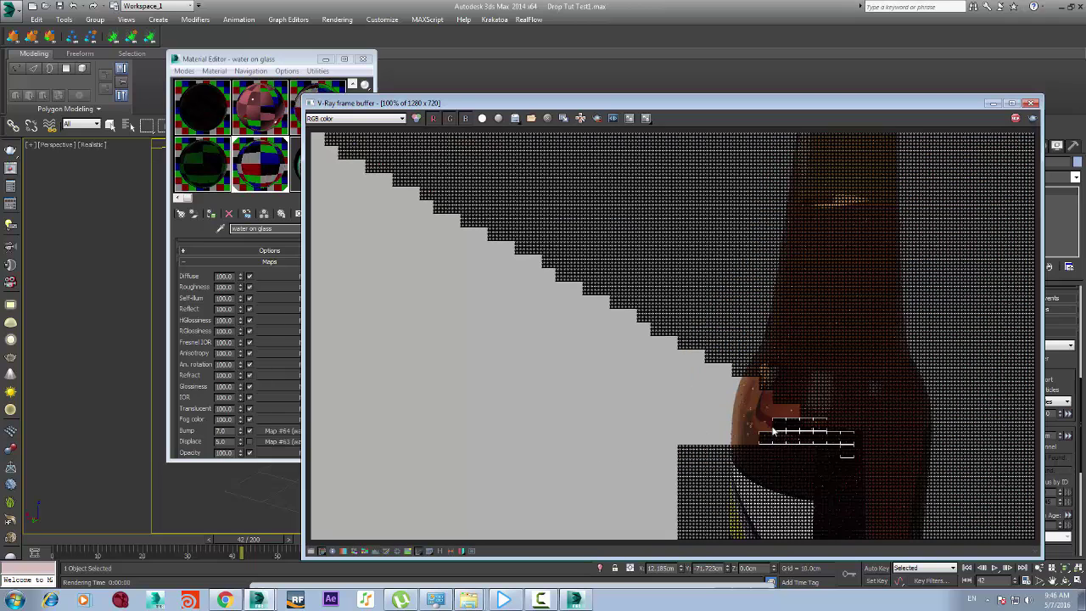
scroll(772, 431, "down", 1)
scroll(773, 431, "up", 1)
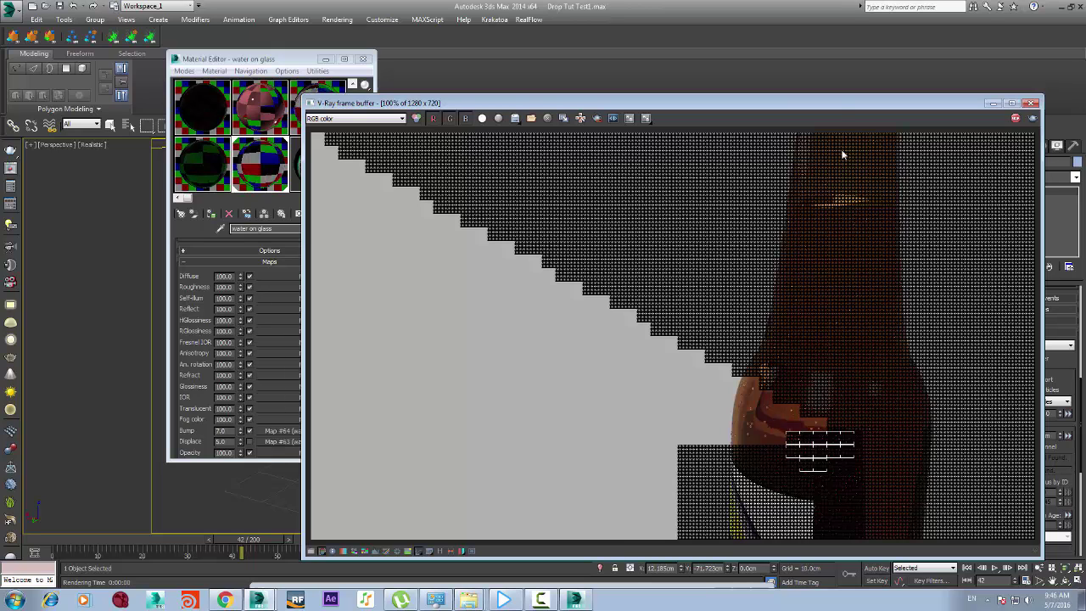
left_click_drag(835, 103, 471, 126)
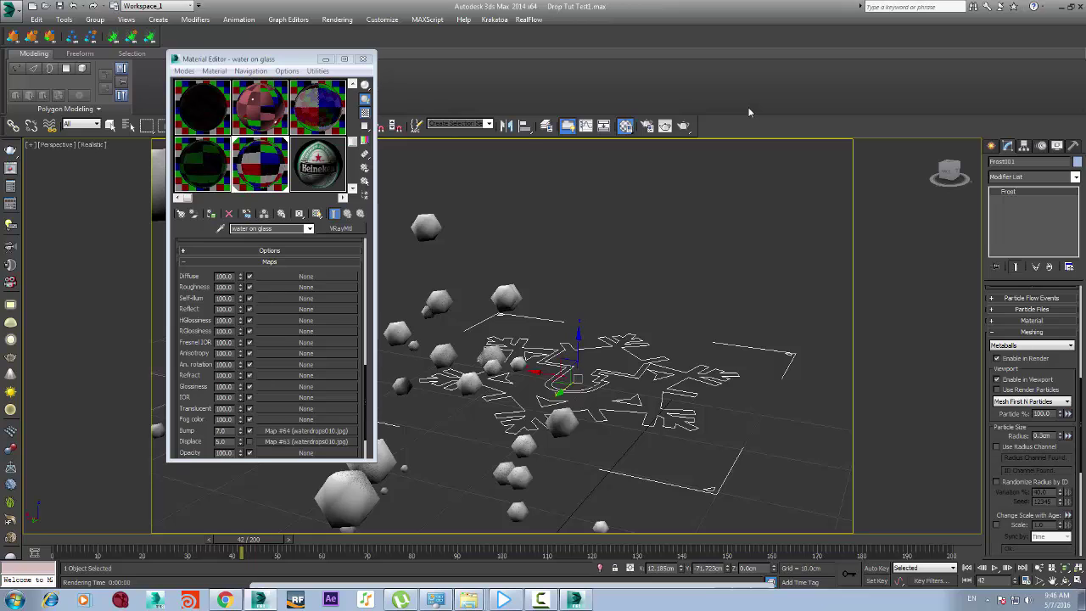
Review the Frost mesh's meshing quality, particle size and particle object settings
scroll(1031, 420, "down", 7)
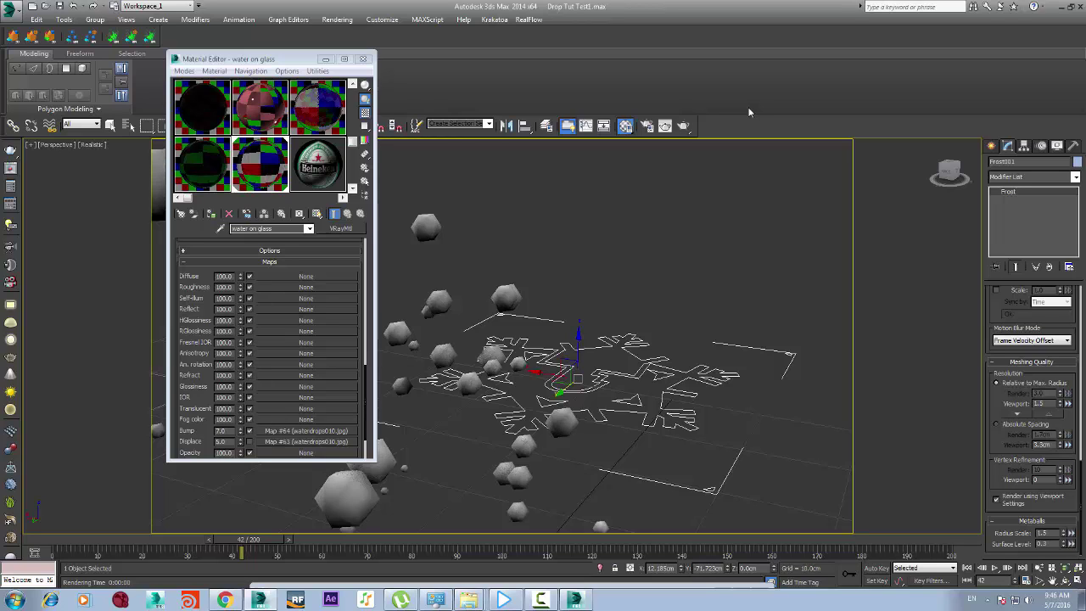
left_click(996, 499)
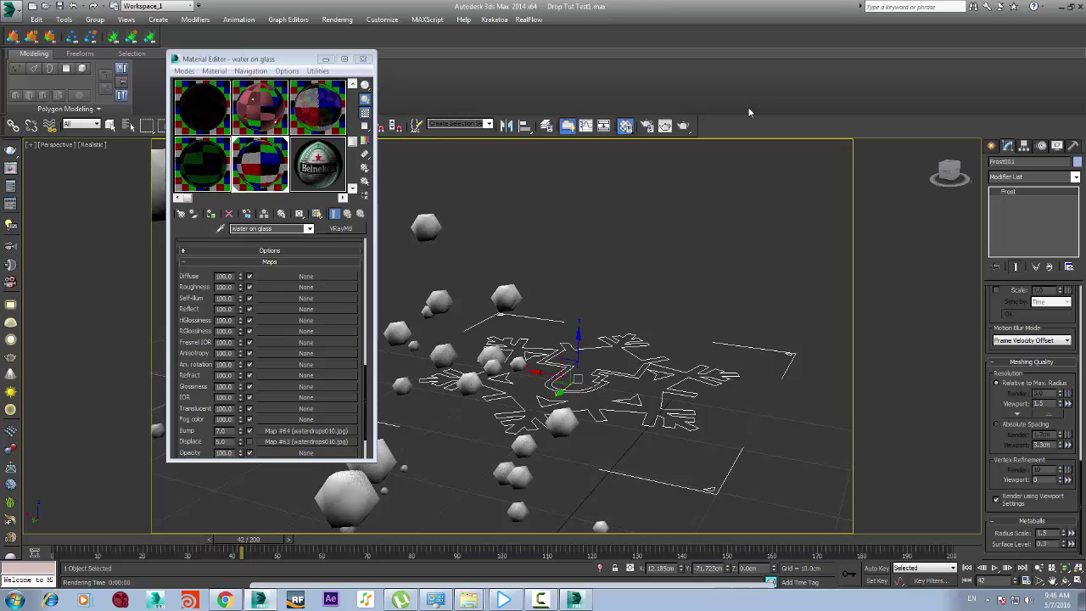
scroll(749, 112, "up", 4)
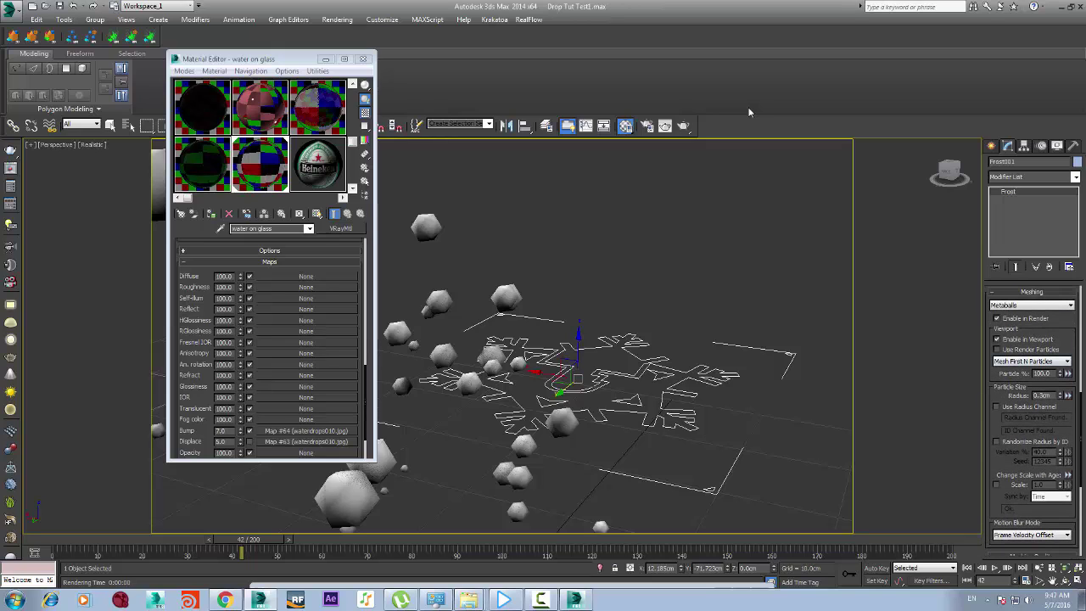
scroll(749, 112, "up", 3)
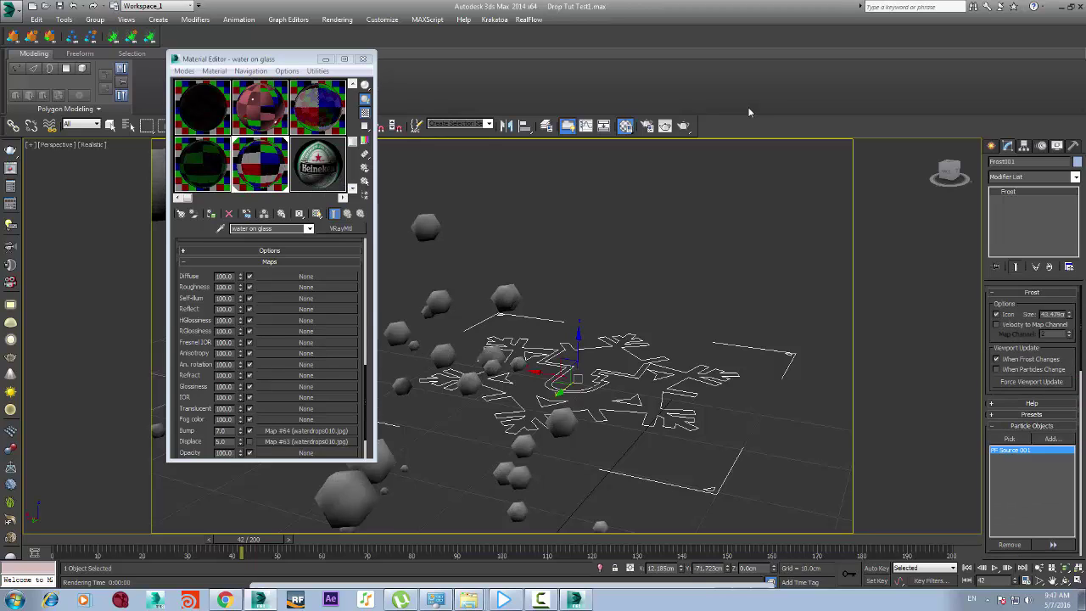
Step back through the previous perspective views and undo the last two scene operations
key("shift+z")
key("shift+z")
key("shift+z")
key("shift+z")
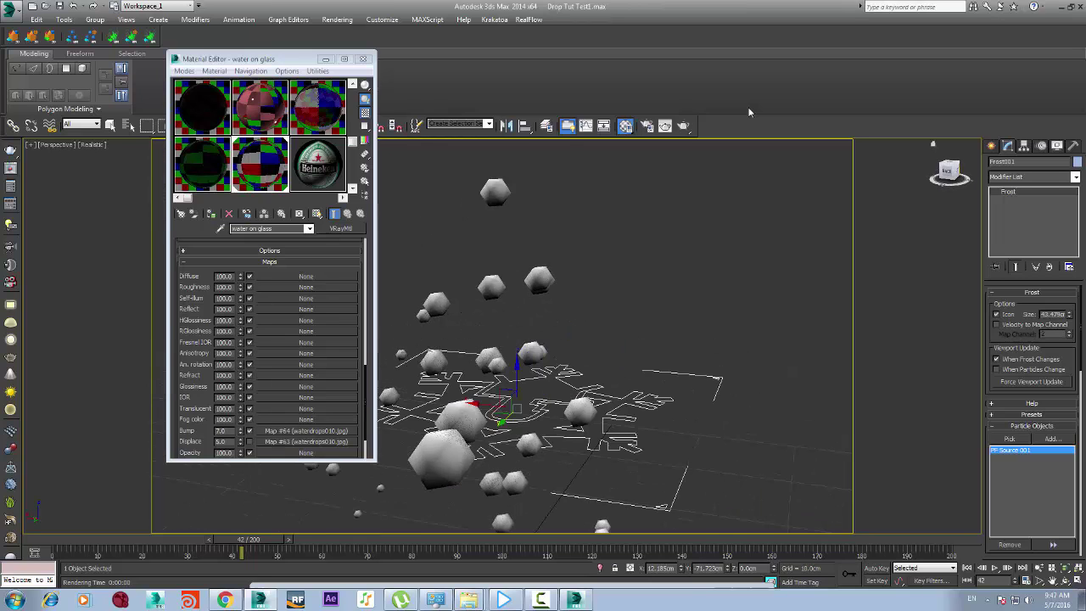
key("shift+z")
key("shift+z")
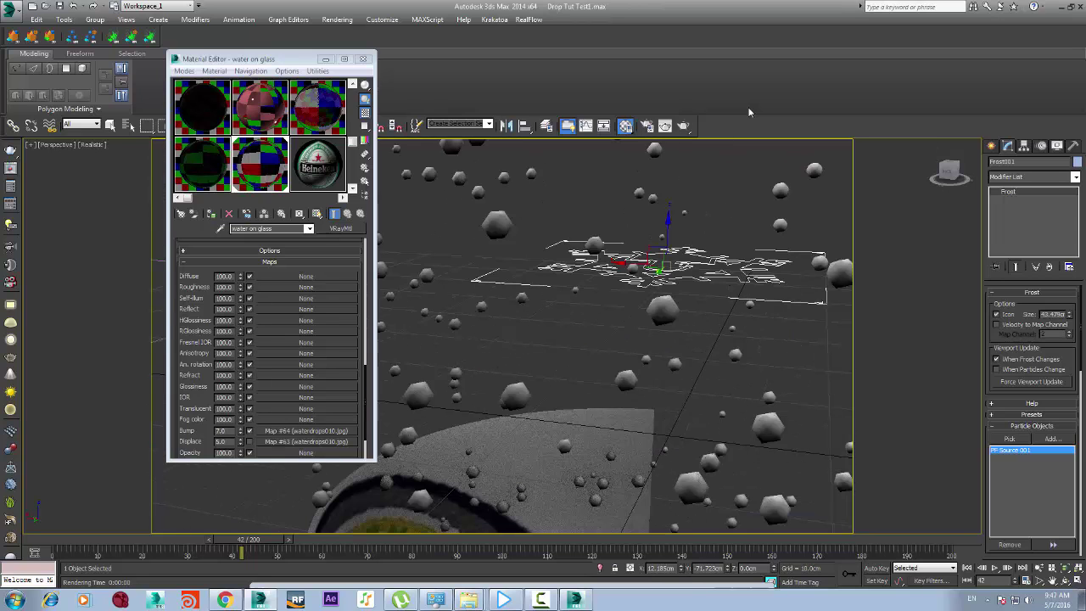
key("ctrl+z")
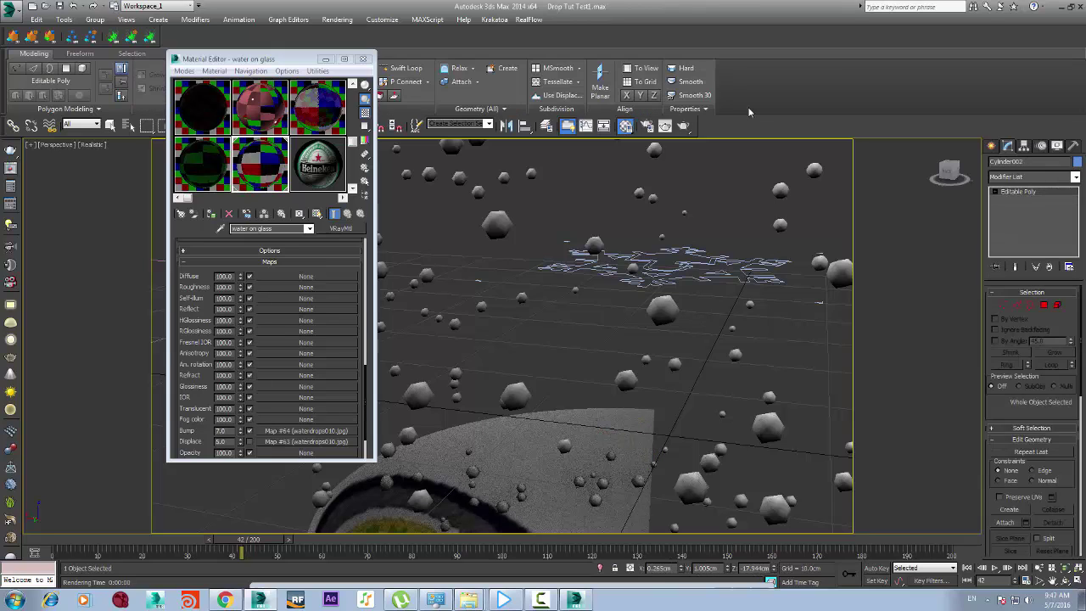
key("ctrl+z")
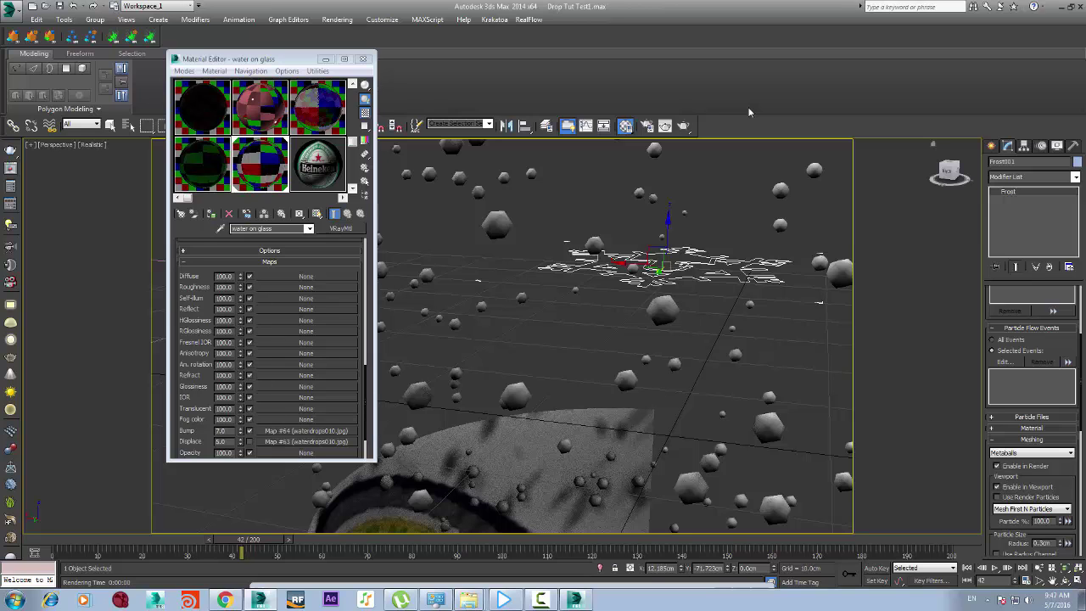
Open the Frost mesh's particle flow event selection, select PF Source 001 Events 001 to 004 and confirm the dialog
middle_click_drag(749, 112, 749, 112, "alt")
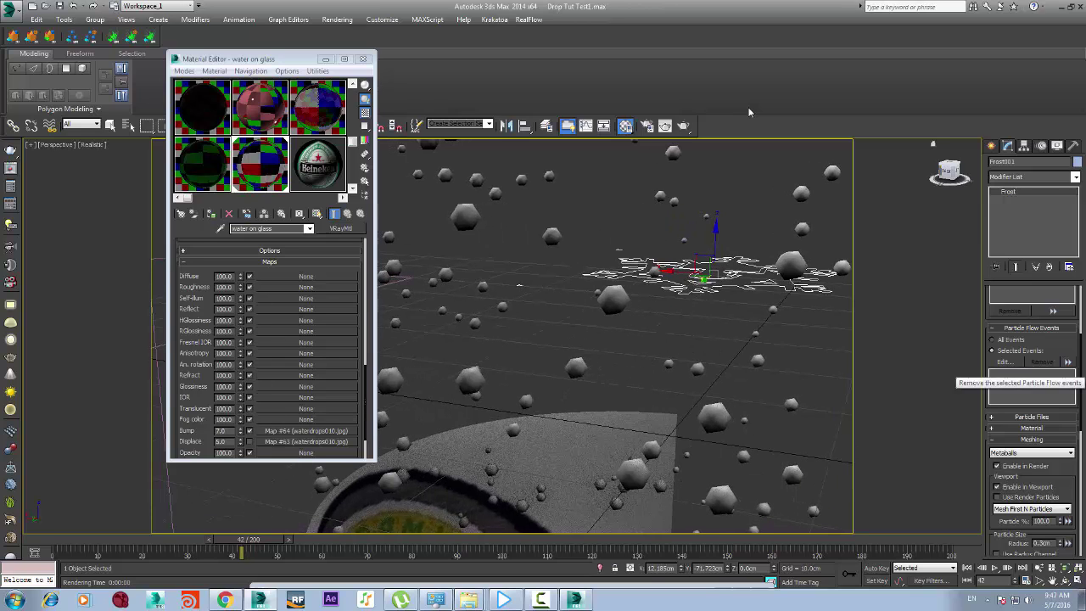
left_click(1004, 362)
left_click(451, 235)
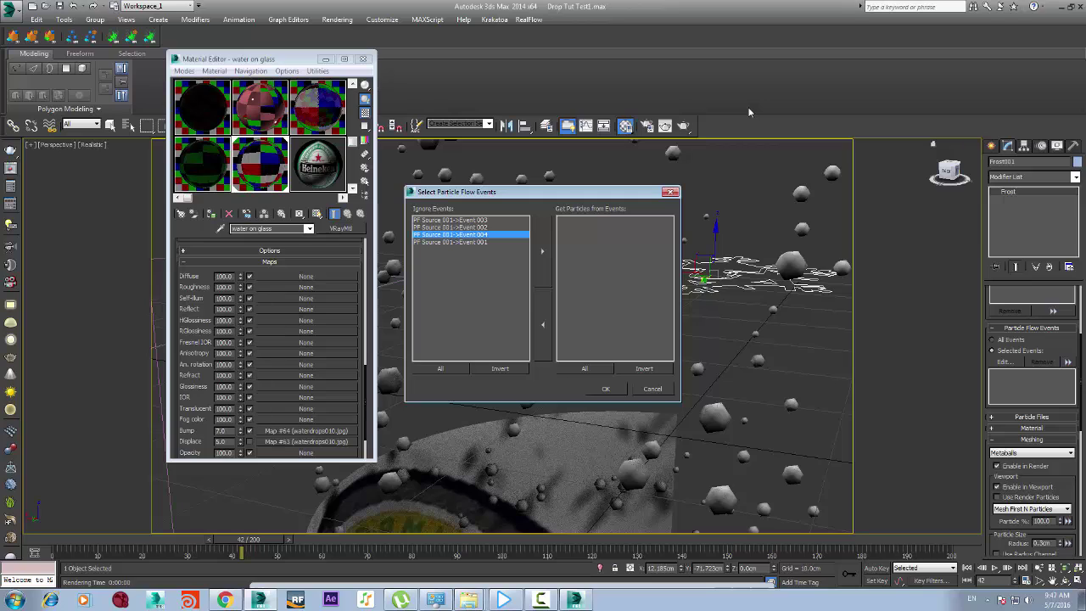
left_click(451, 228)
left_click(452, 228)
left_click(452, 220)
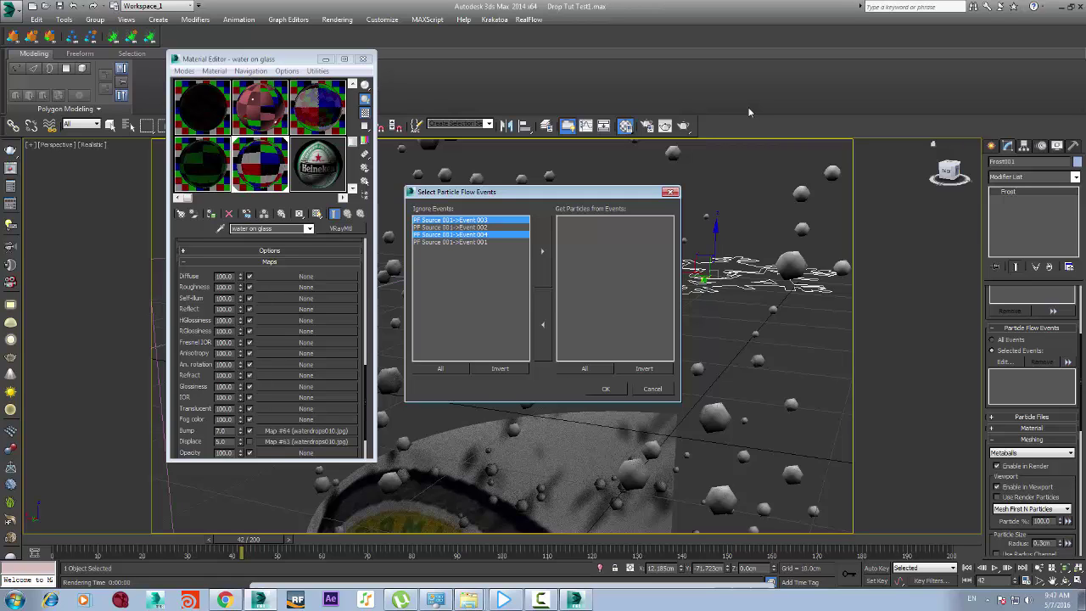
left_click(452, 228)
key("shift+Down")
key("Return")
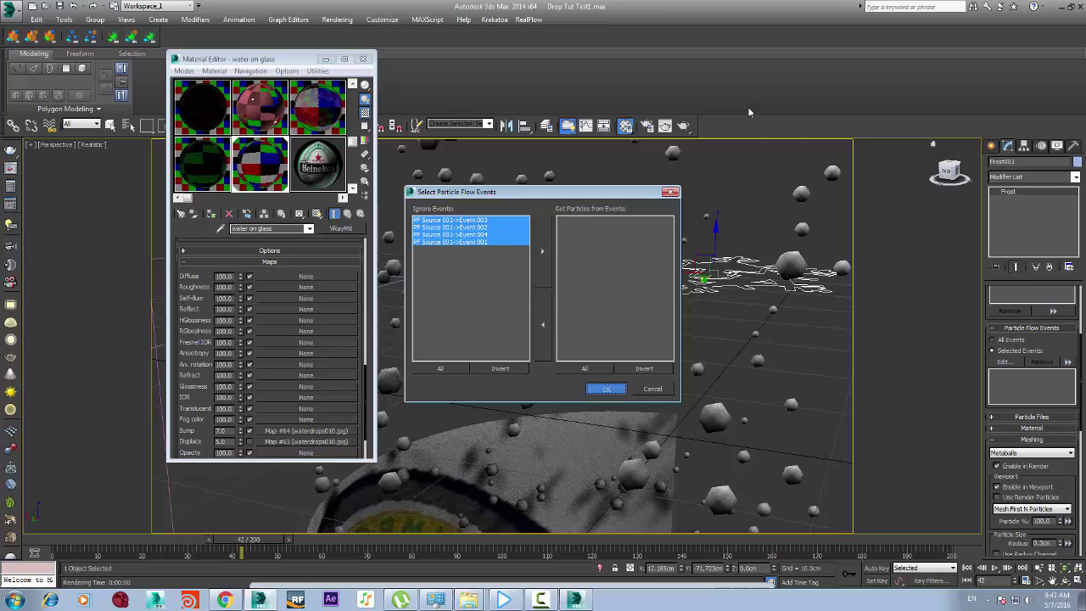
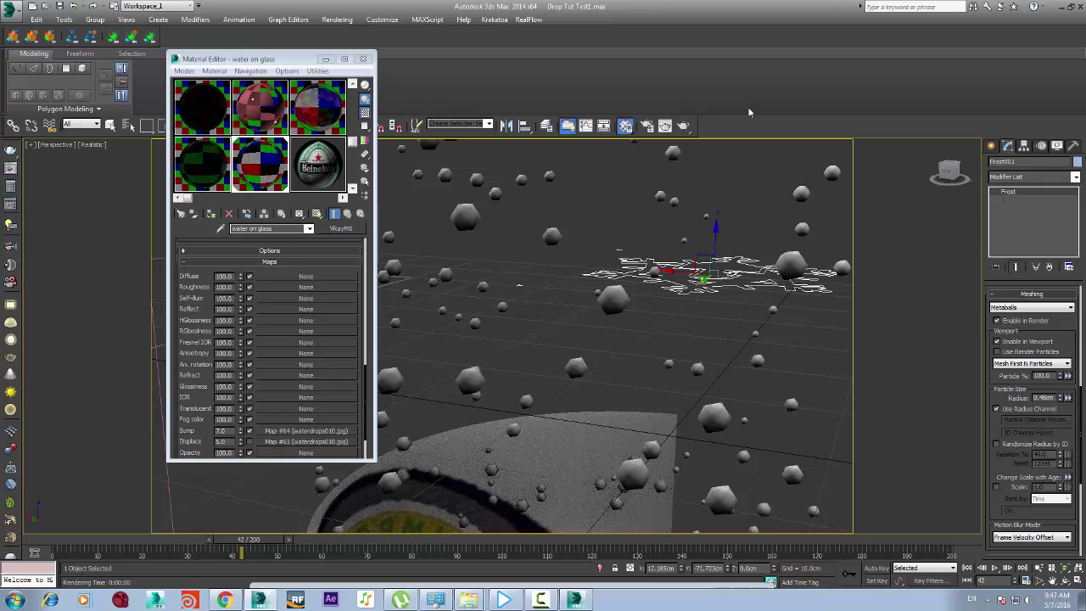
Scrub the animation back to frame 14 and forward to frame 54 to check the droplets around the bottle
mouse_move(249, 540)
left_mouse_down()
mouse_move(82, 540)
mouse_move(126, 539)
left_mouse_up()
left_click(590, 449)
scroll(577, 339, "down", 5)
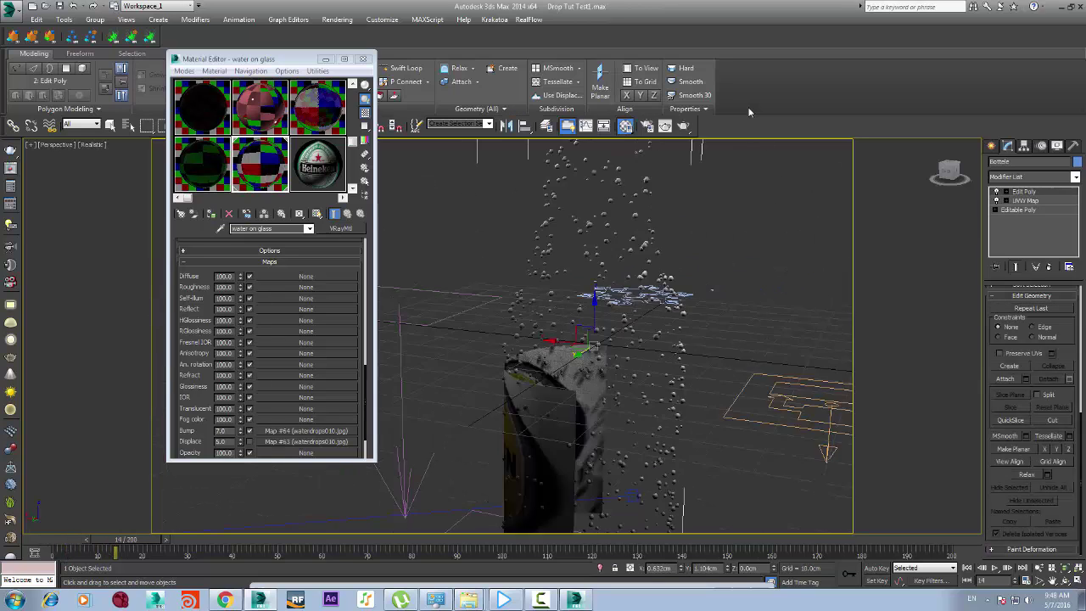
scroll(555, 353, "down", 3)
scroll(551, 360, "up", 3)
scroll(535, 390, "down", 3)
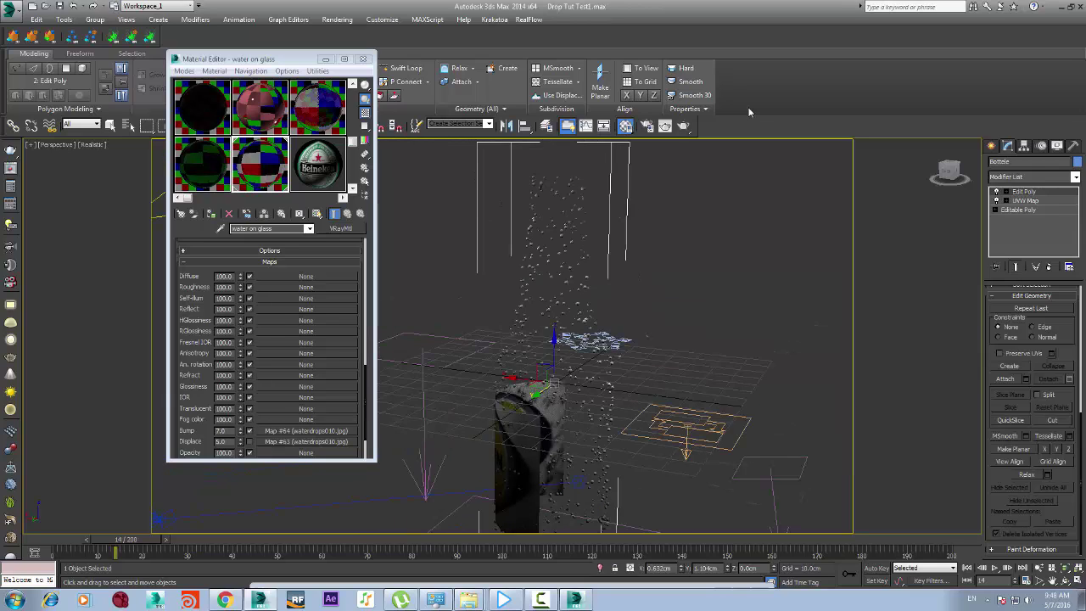
left_click_drag(123, 540, 301, 540)
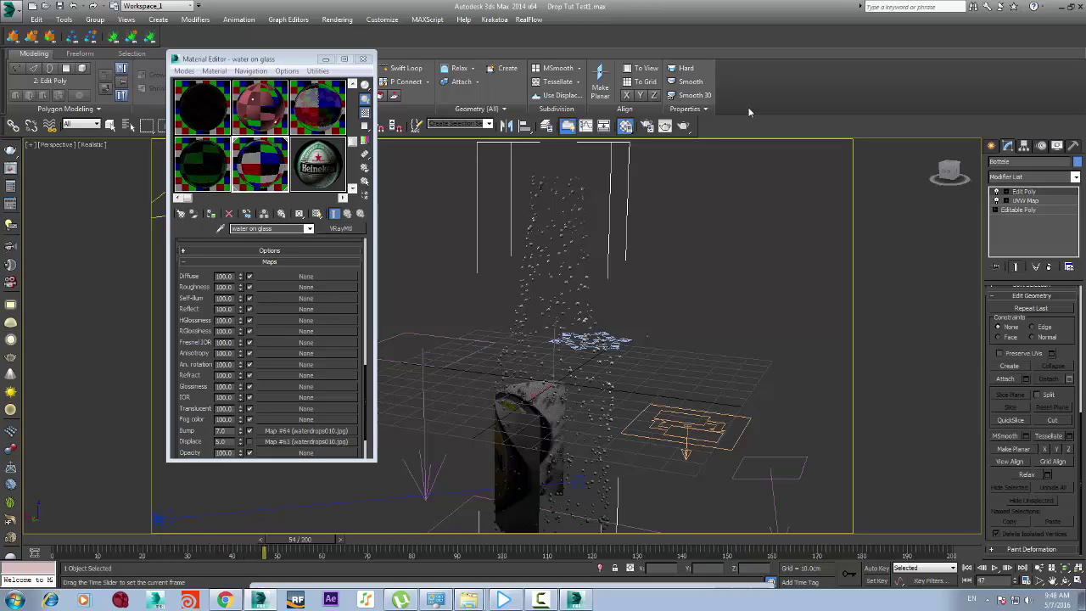
key("w")
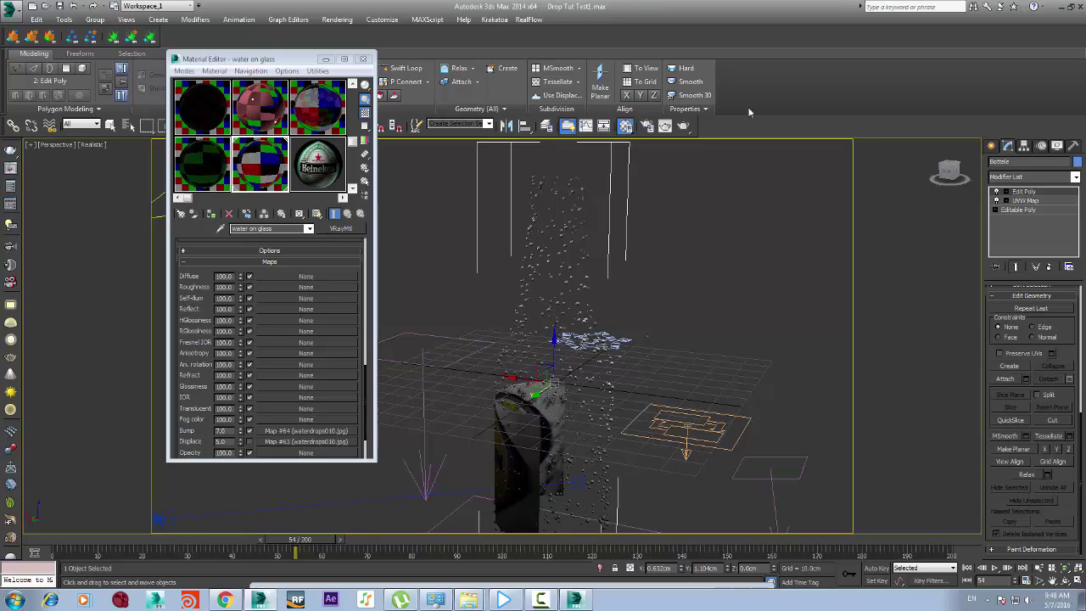
Select the Frost droplet mesh and add PF Source 001 Events 001 to 004 to its selected particle flow events
left_click(604, 339)
scroll(604, 339, "up", 5)
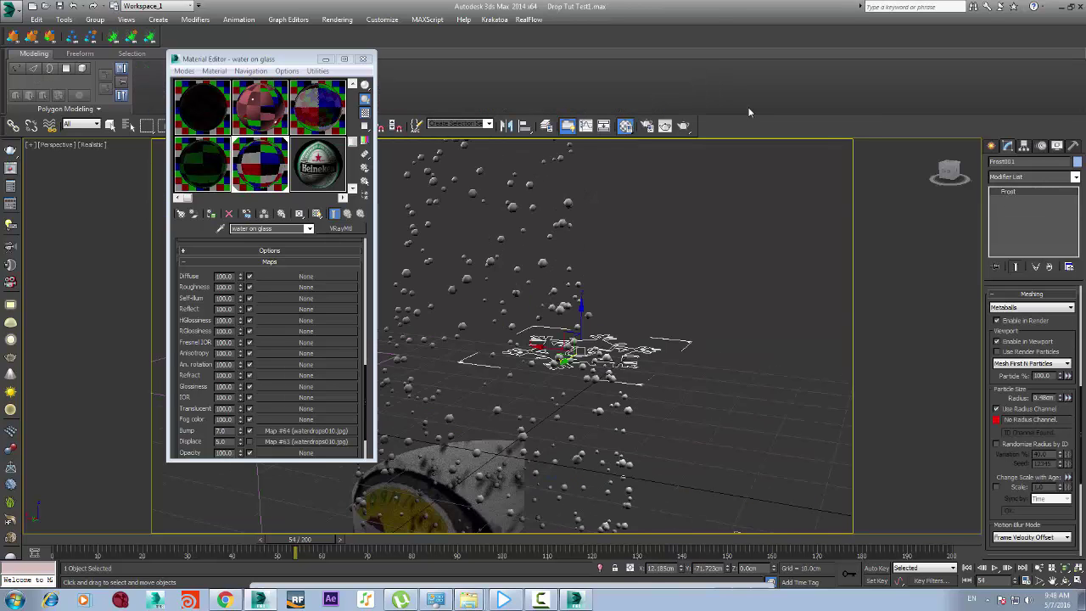
scroll(1033, 424, "down", 5)
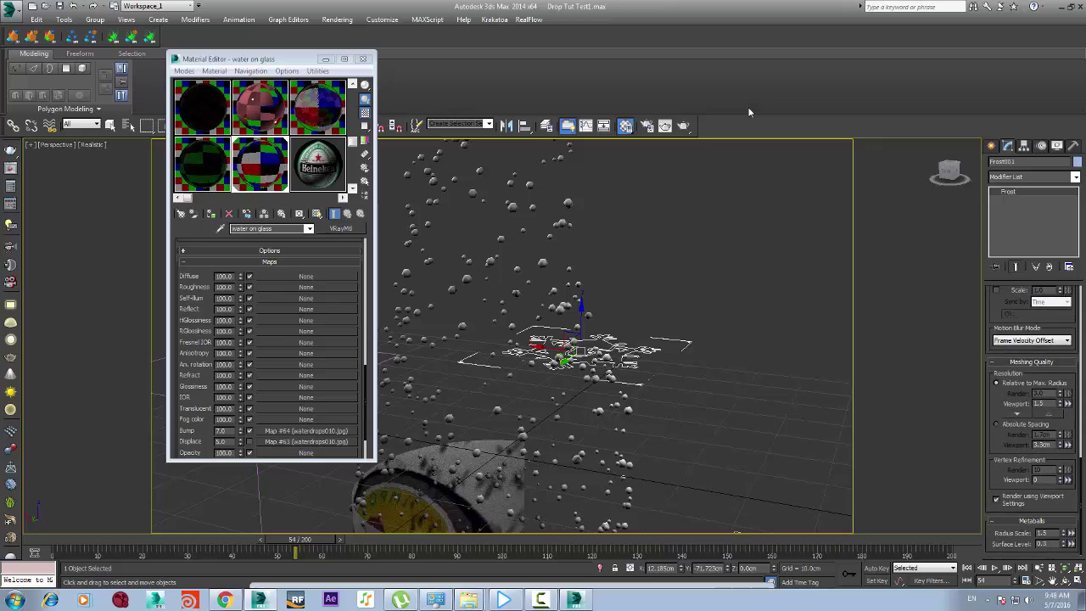
scroll(1033, 425, "up", 8)
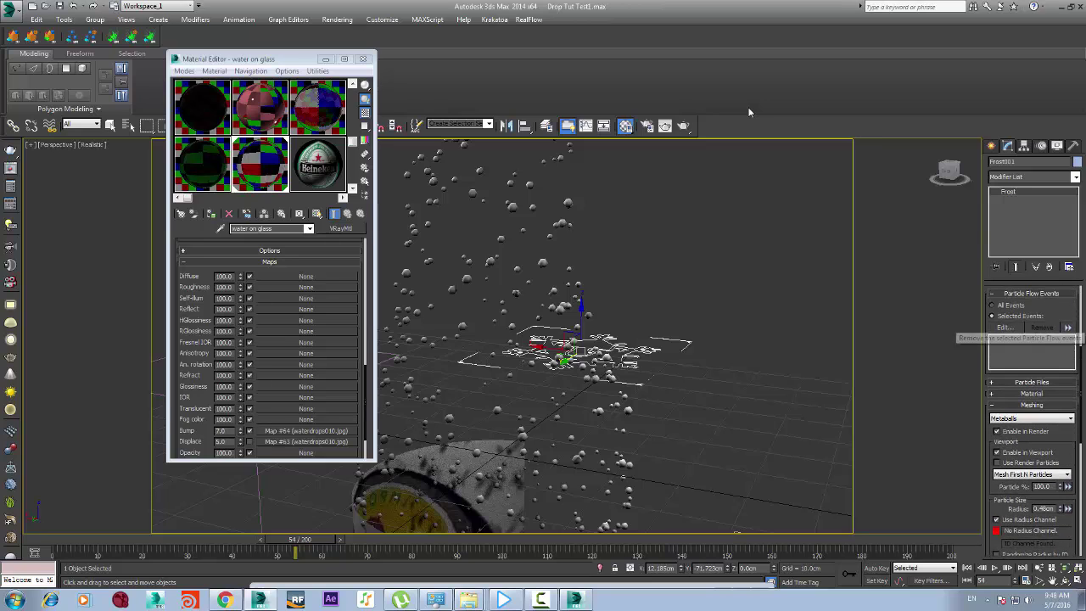
left_click(1005, 327)
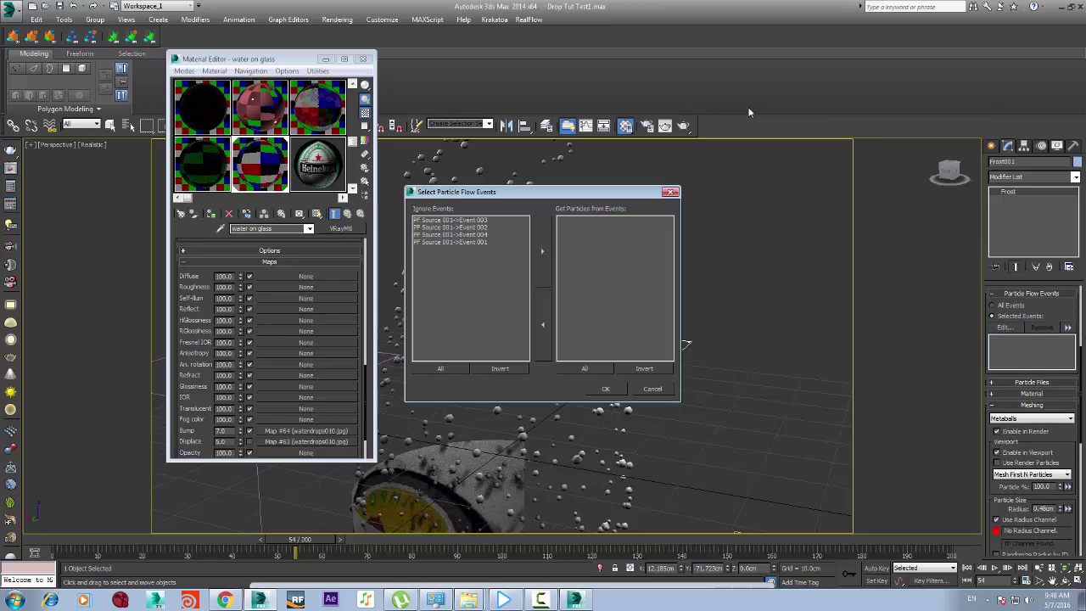
left_click(450, 228)
left_click(450, 220)
left_click_drag(451, 219, 450, 243)
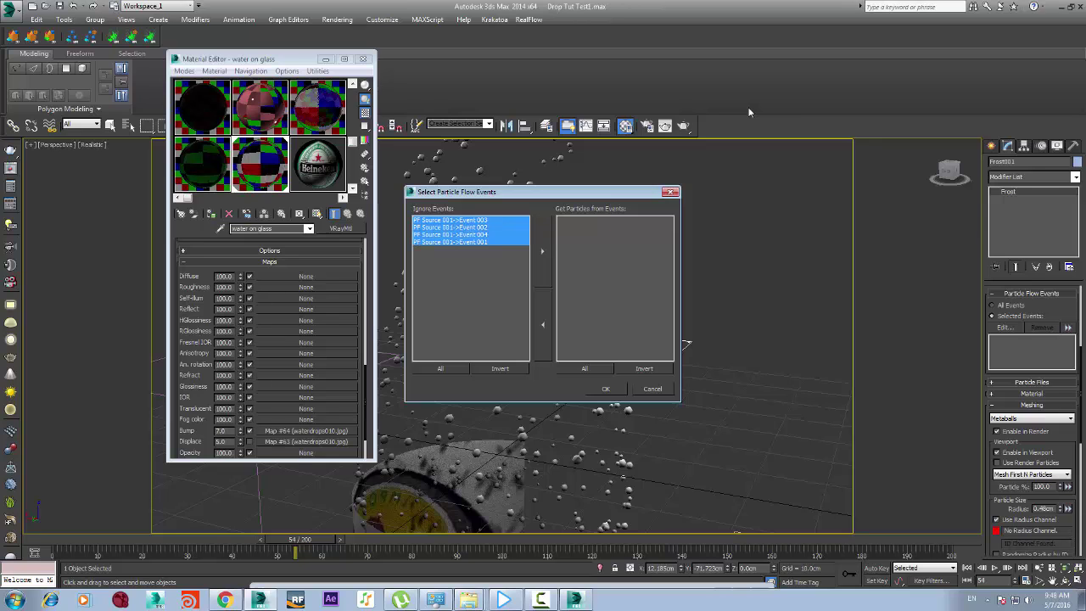
left_click(543, 251)
left_click(606, 389)
key("Return")
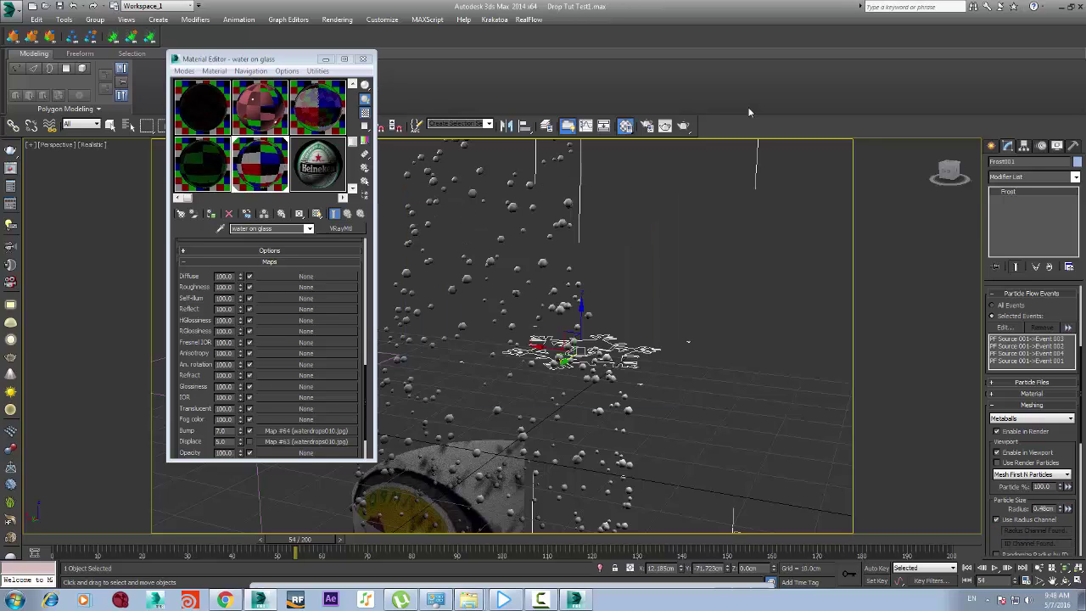
Clear the selection, set the current frame to 51 and start a test render of the bottle in the perspective view
left_click(722, 290)
scroll(721, 290, "down", 5)
scroll(696, 289, "up", 2)
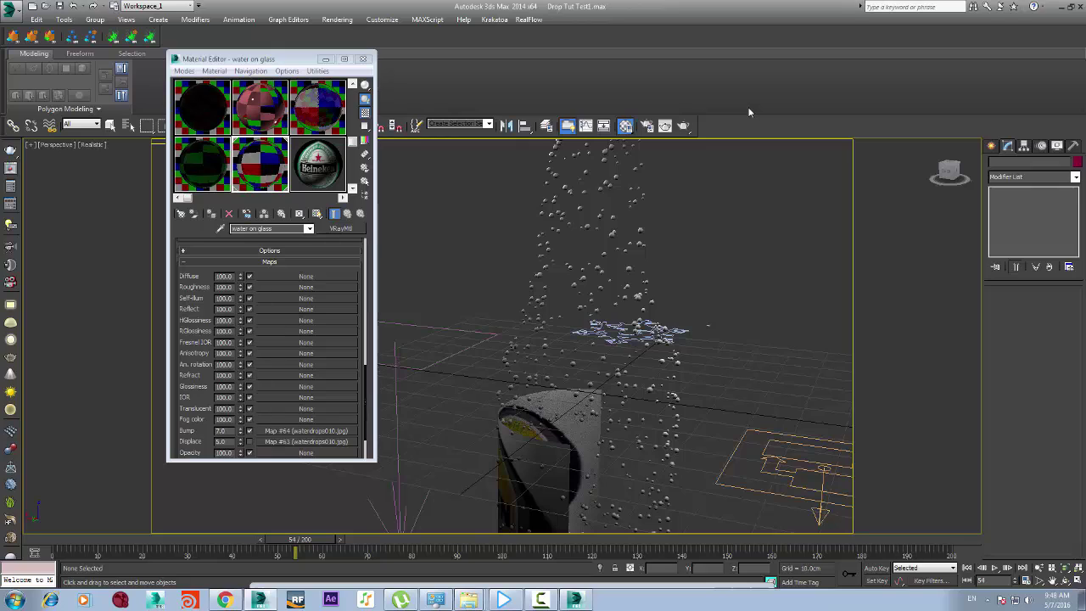
mouse_move(301, 540)
left_mouse_down()
mouse_move(114, 540)
mouse_move(289, 540)
left_mouse_up()
mouse_move(950, 172)
left_mouse_down()
mouse_move(944, 127)
mouse_move(901, 123)
mouse_move(921, 154)
mouse_move(908, 162)
left_mouse_up()
left_click(683, 126)
key("shift+q")
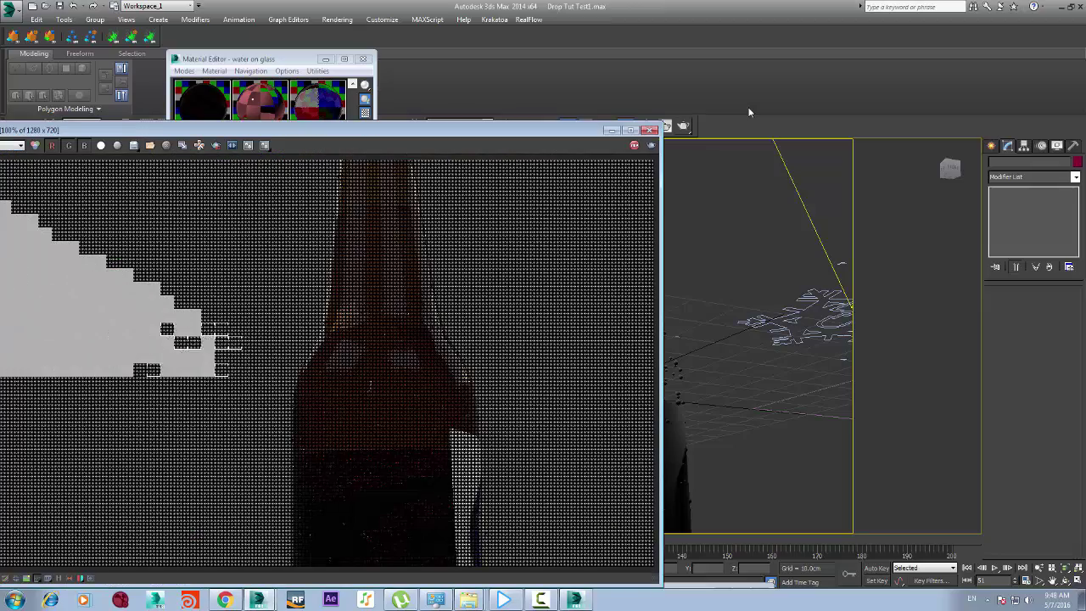
Maximize the render window and examine the droplets on the bottle's shoulder and edge as the image renders
scroll(750, 112, "up", 3)
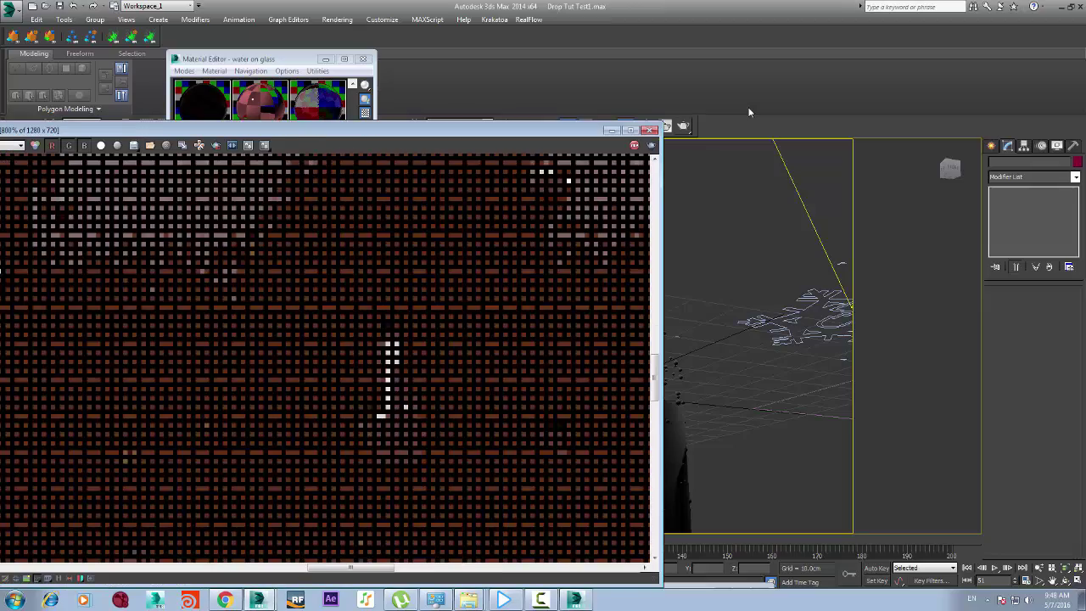
scroll(750, 112, "down", 2)
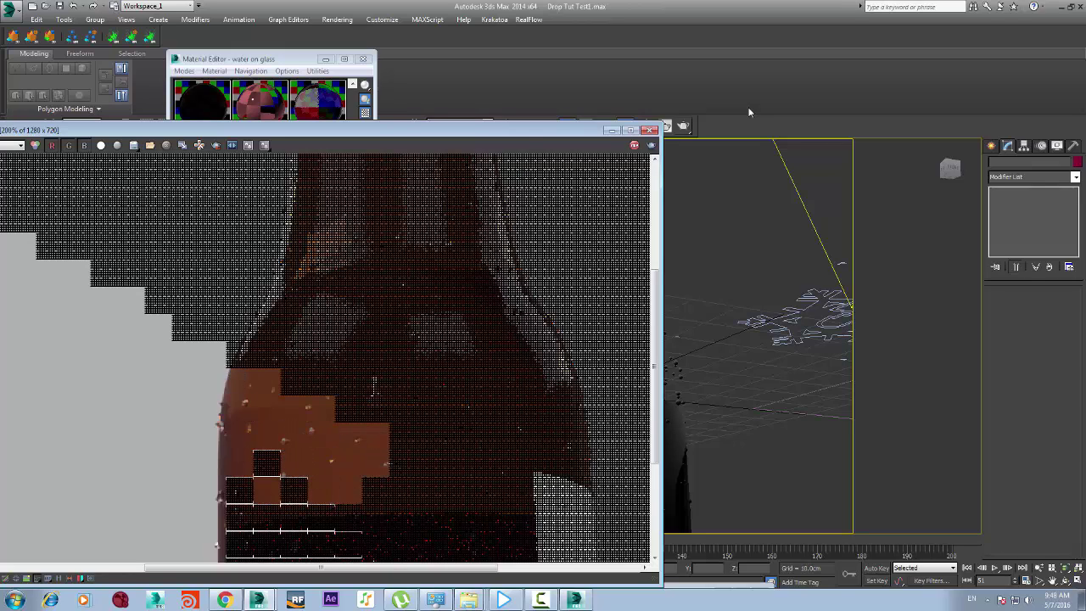
scroll(750, 112, "up", 1)
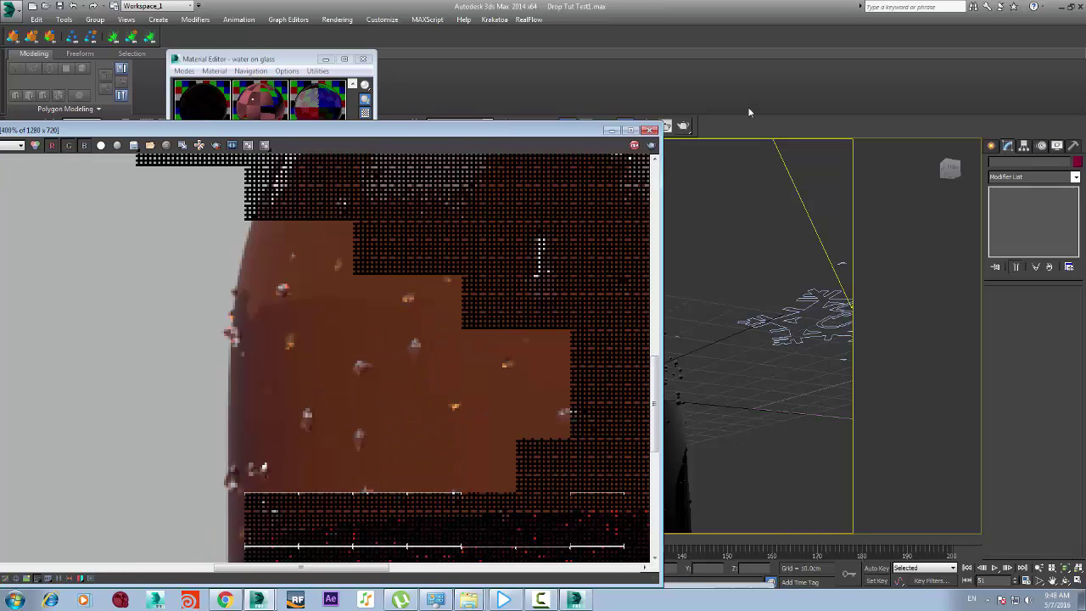
key("super+Up")
scroll(749, 112, "down", 1)
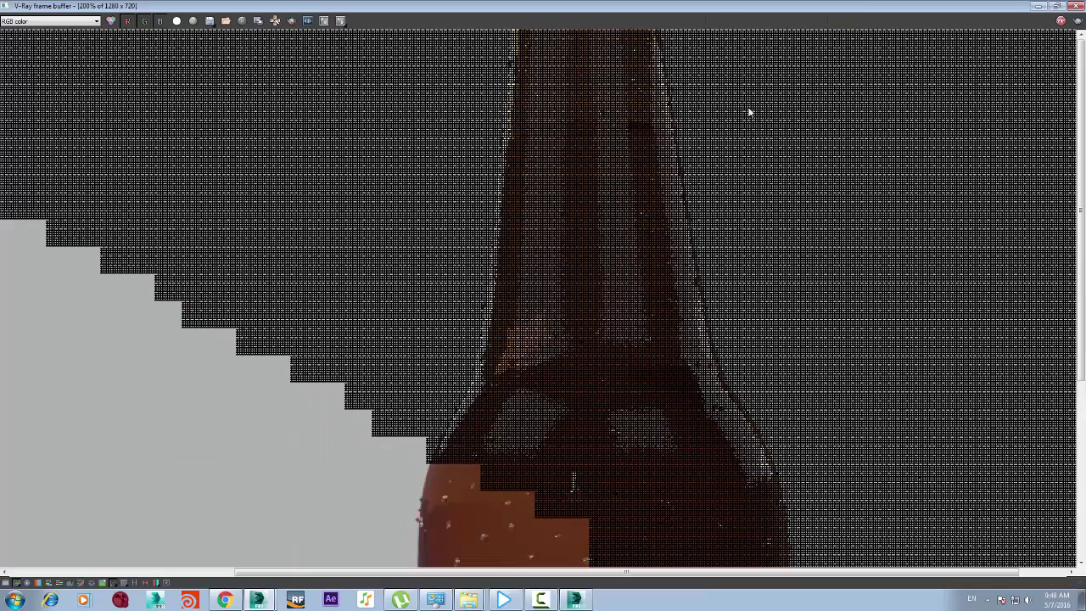
scroll(749, 112, "down", 2)
scroll(749, 112, "up", 3)
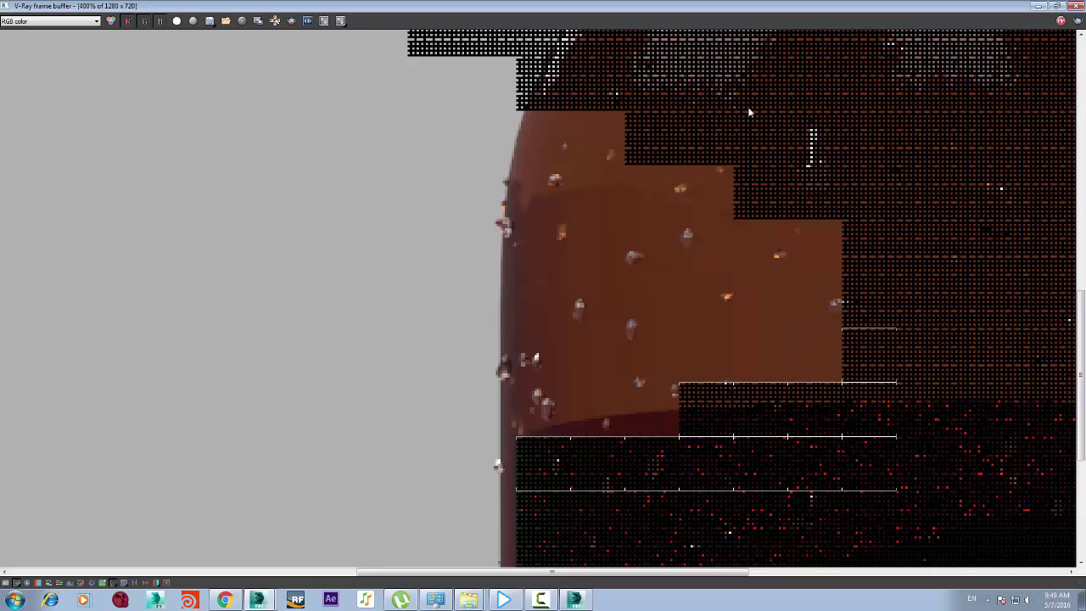
scroll(749, 112, "down", 2)
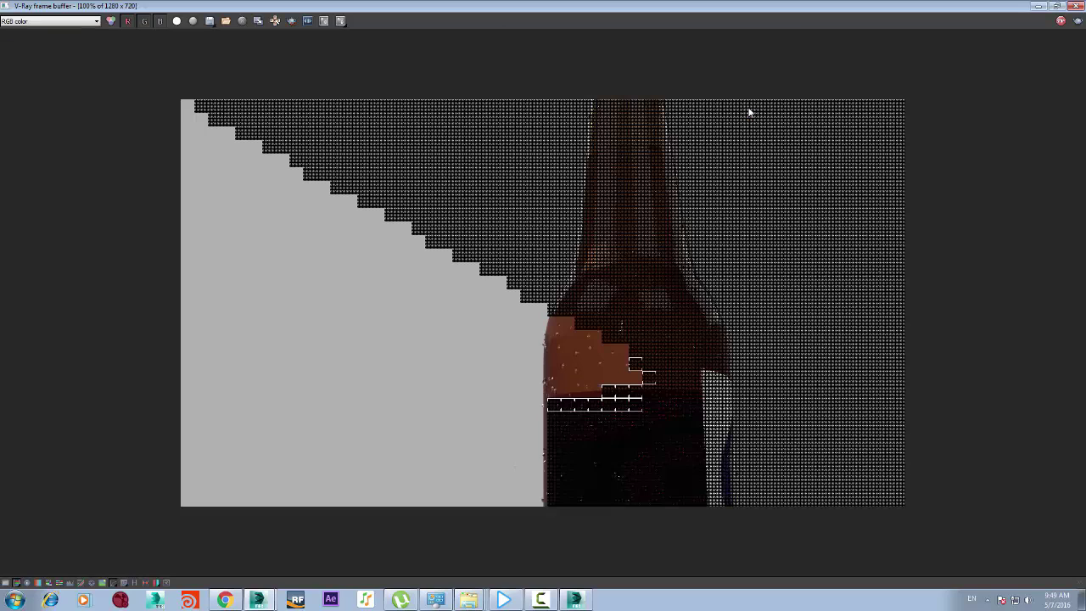
scroll(750, 112, "up", 2)
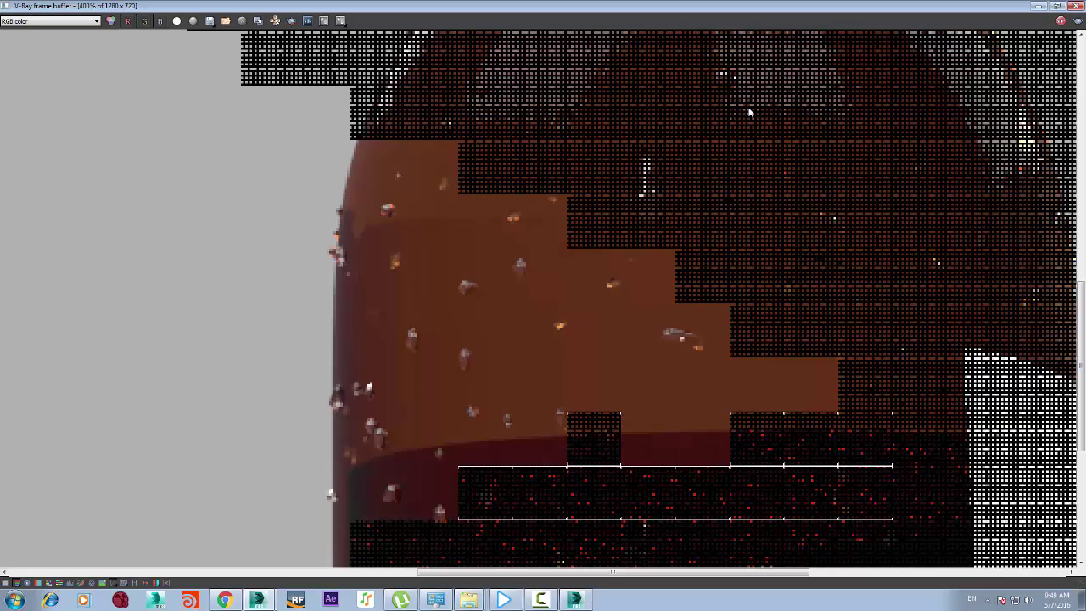
scroll(749, 112, "down", 1)
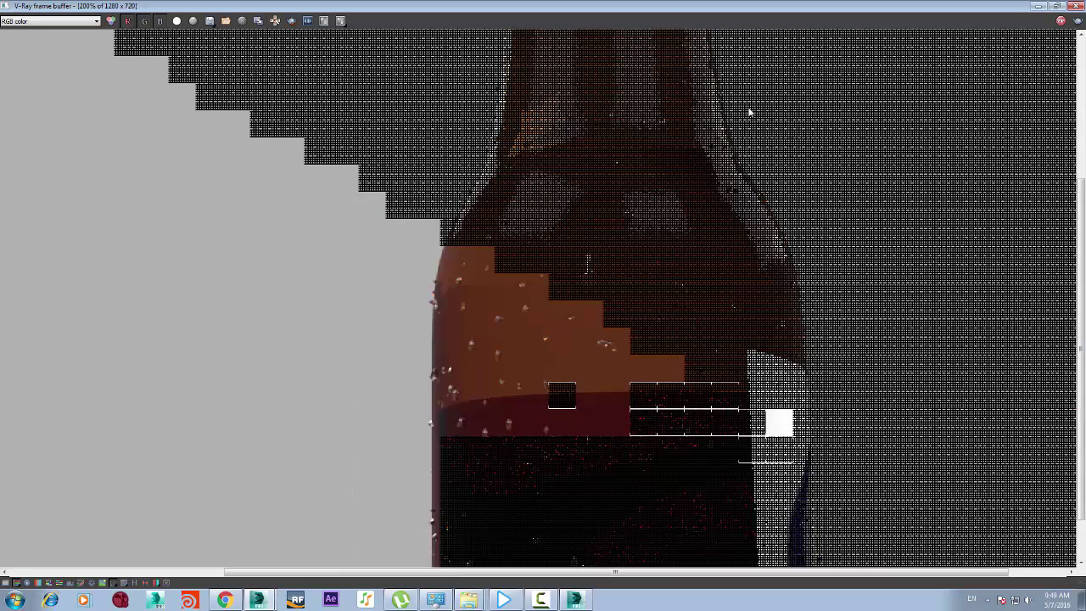
scroll(749, 112, "down", 1)
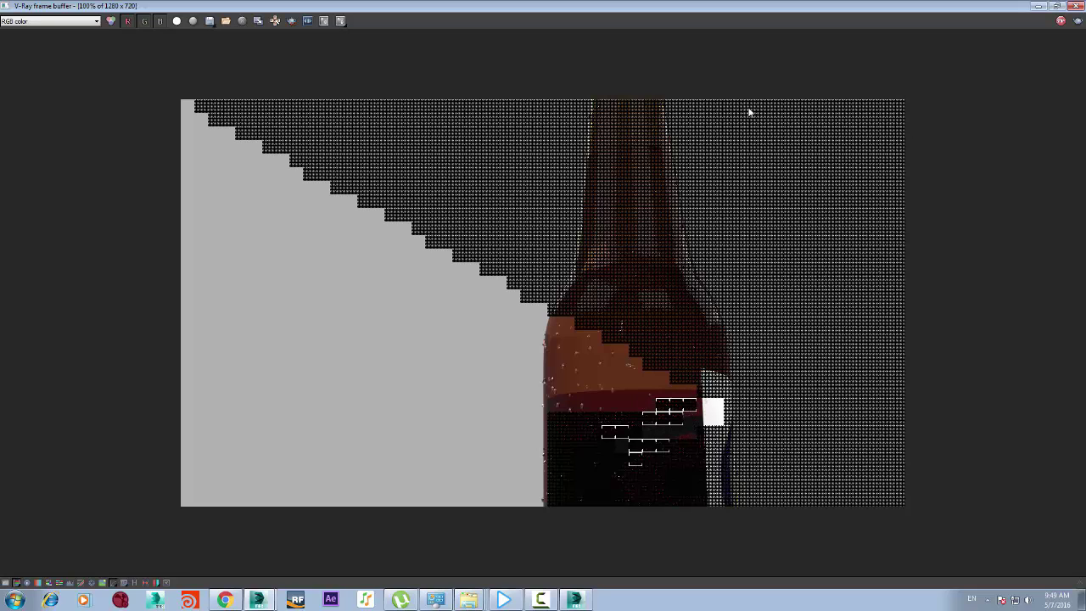
scroll(749, 111, "up", 1)
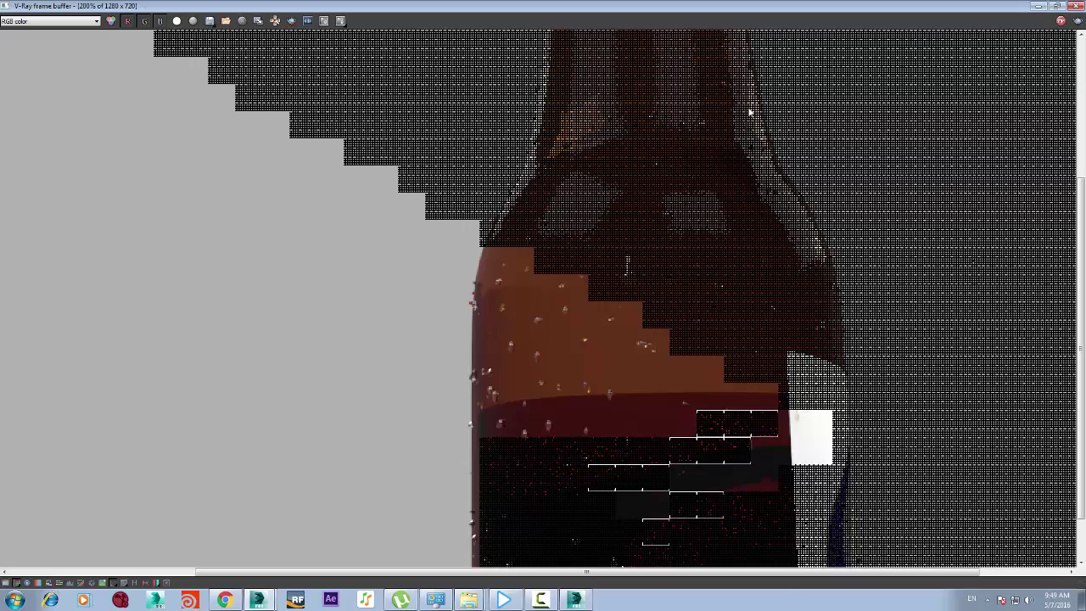
Restore the render window and move it off the rendering progress dialog to check the progress, and maximize it again
left_click_drag(750, 6, 910, 10)
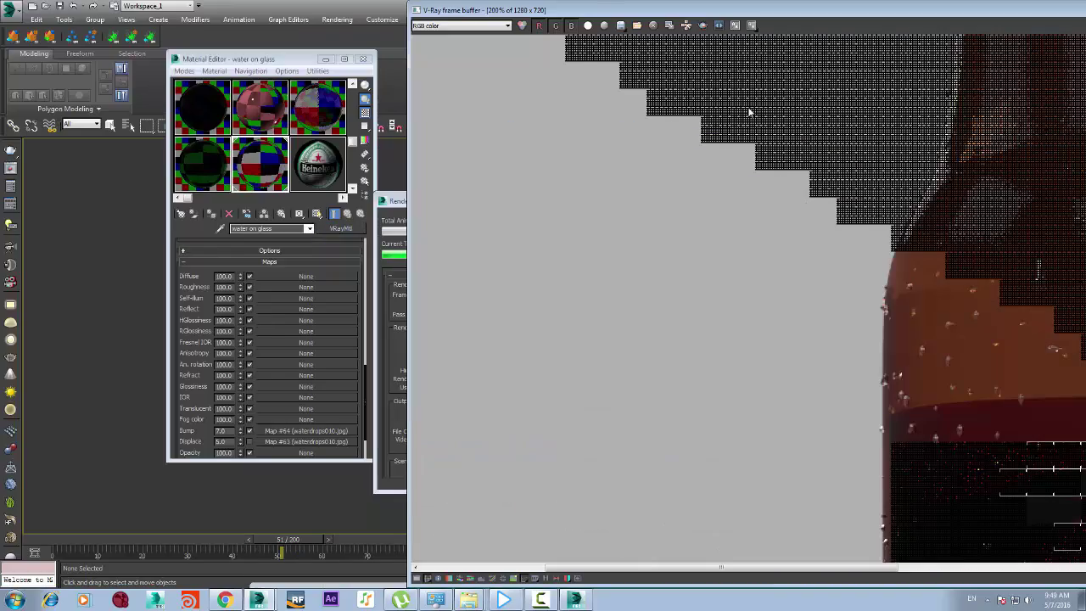
key("super+Down")
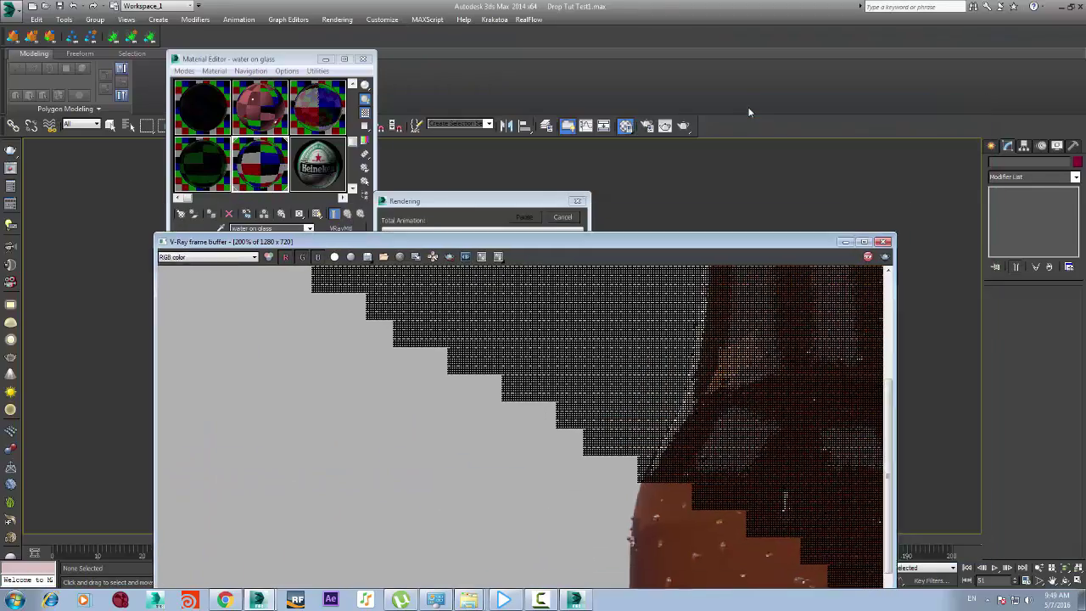
left_click_drag(665, 242, 625, 295)
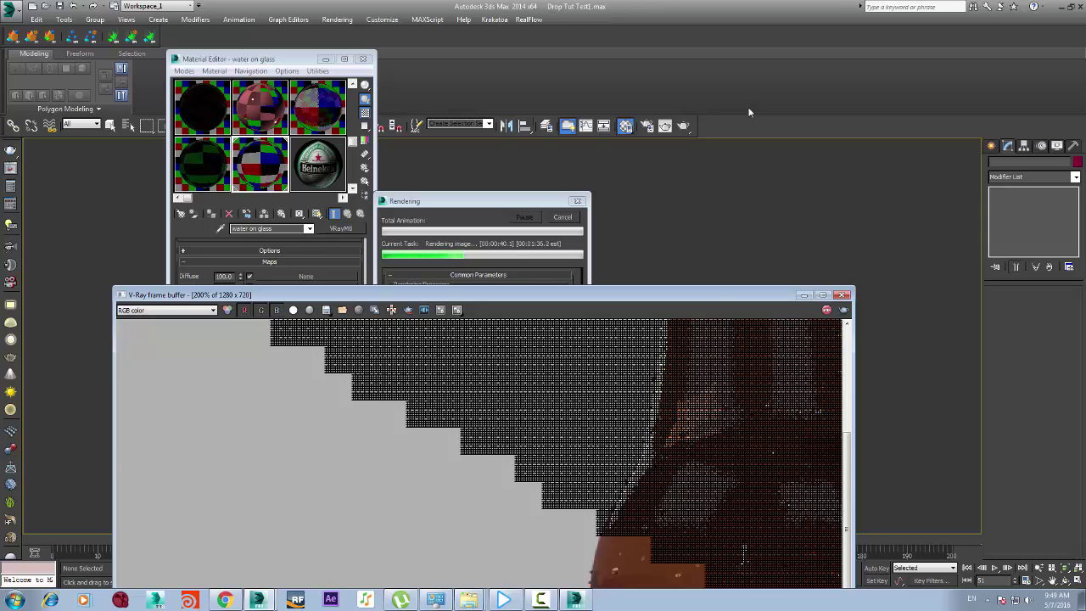
key("super+Up")
Switch the render display to the Alpha channel and examine the bottle's silhouette
left_click(52, 21)
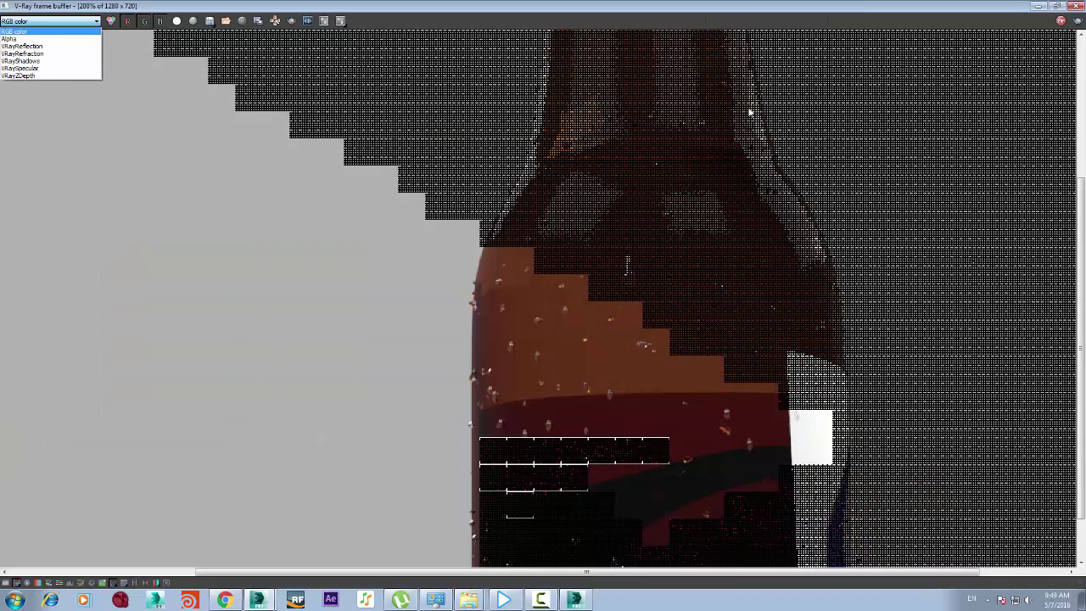
key("Up")
key("Down")
key("Return")
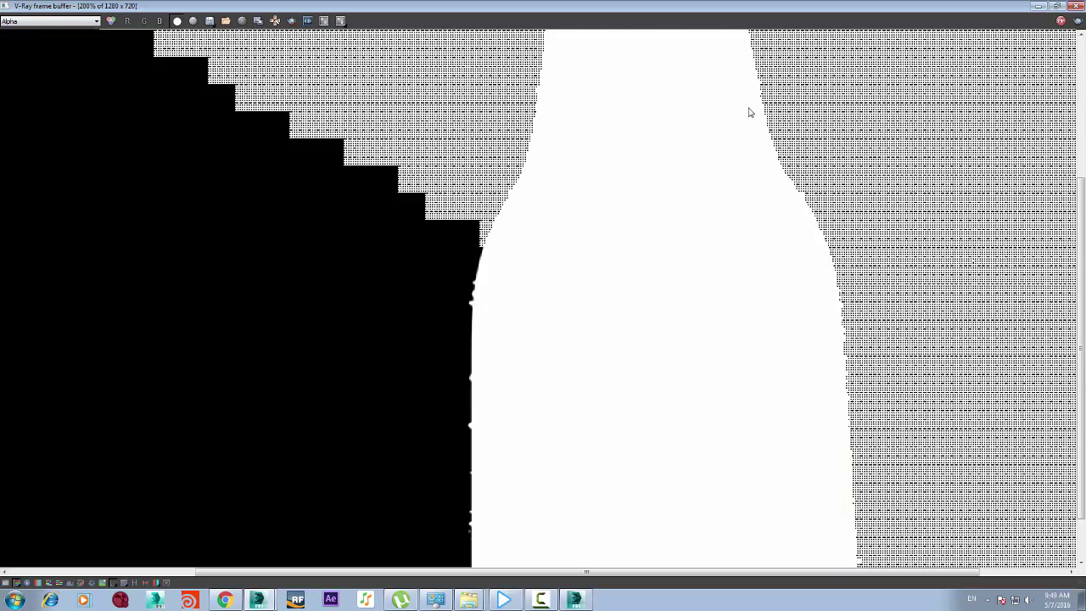
scroll(749, 112, "down", 2)
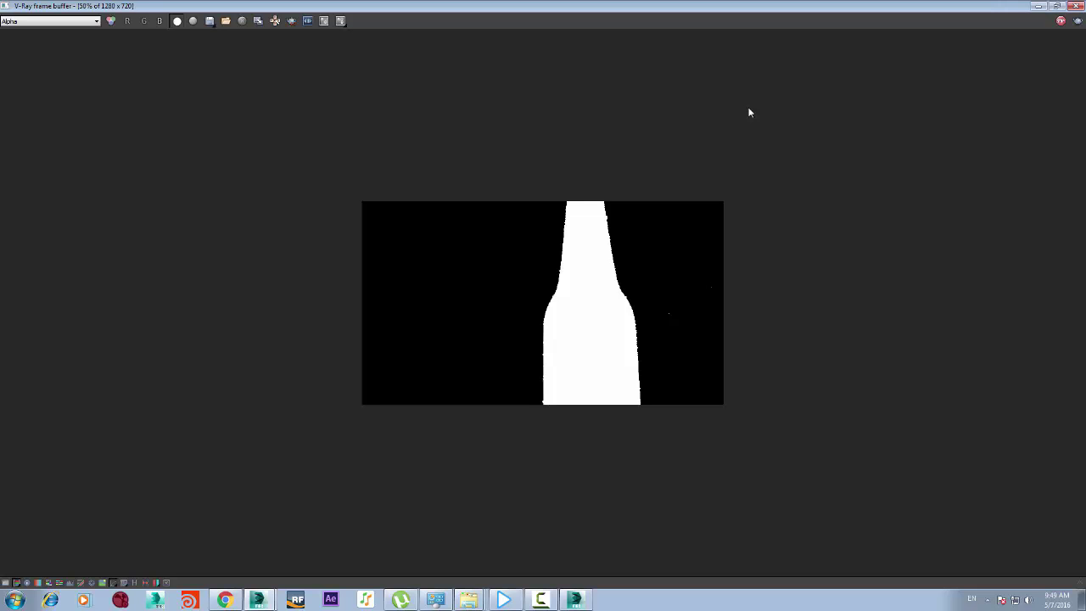
scroll(750, 112, "up", 1)
View the VRayReflection render element of the bottle, followed by the VRayShadows element
left_click(51, 21)
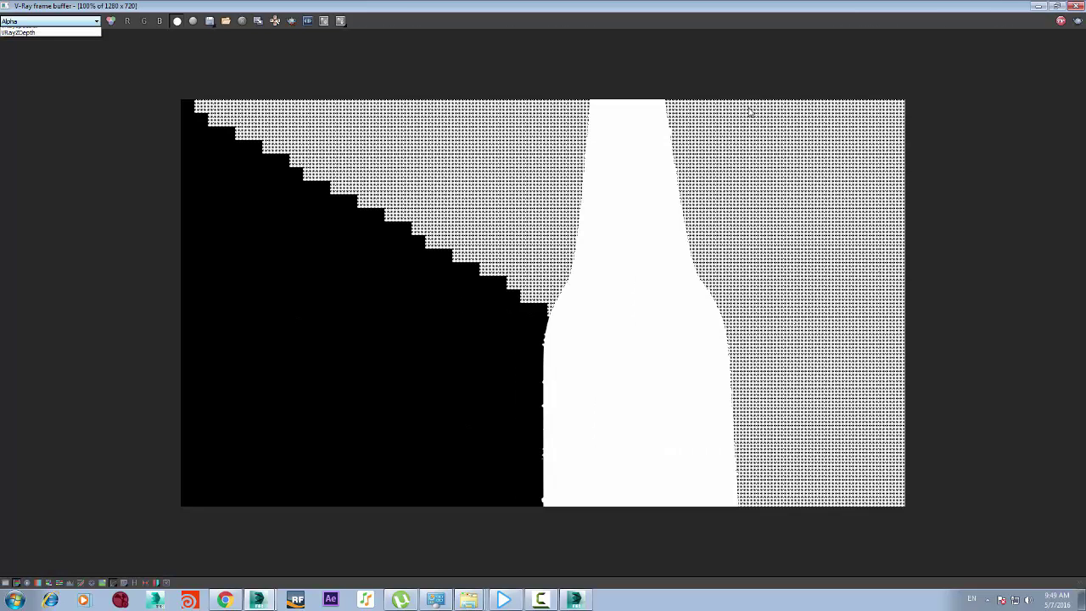
key("Return")
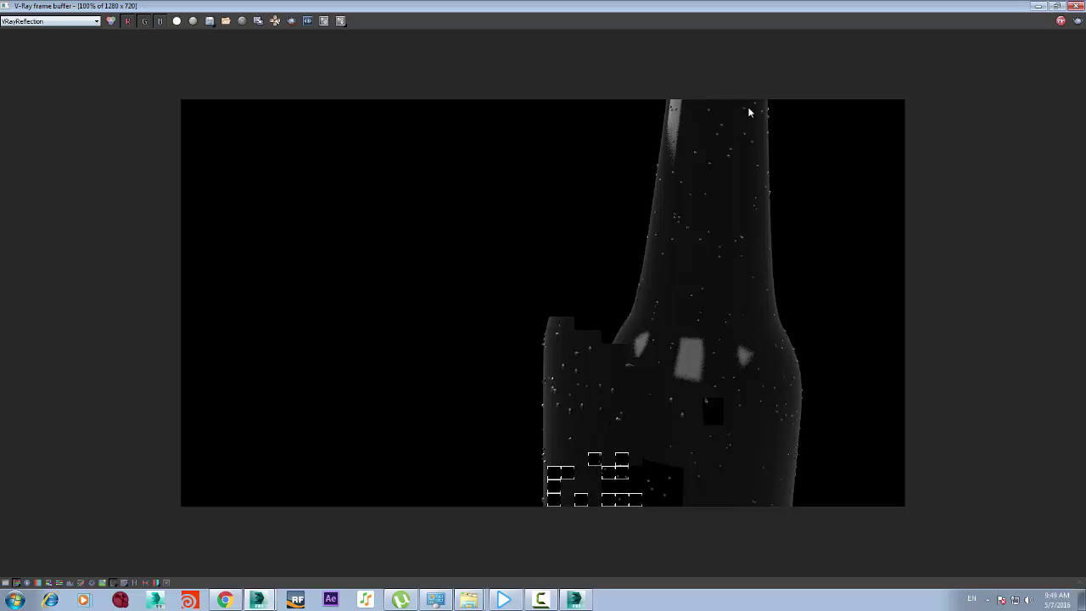
key("alt+Down")
key("Down")
key("Down")
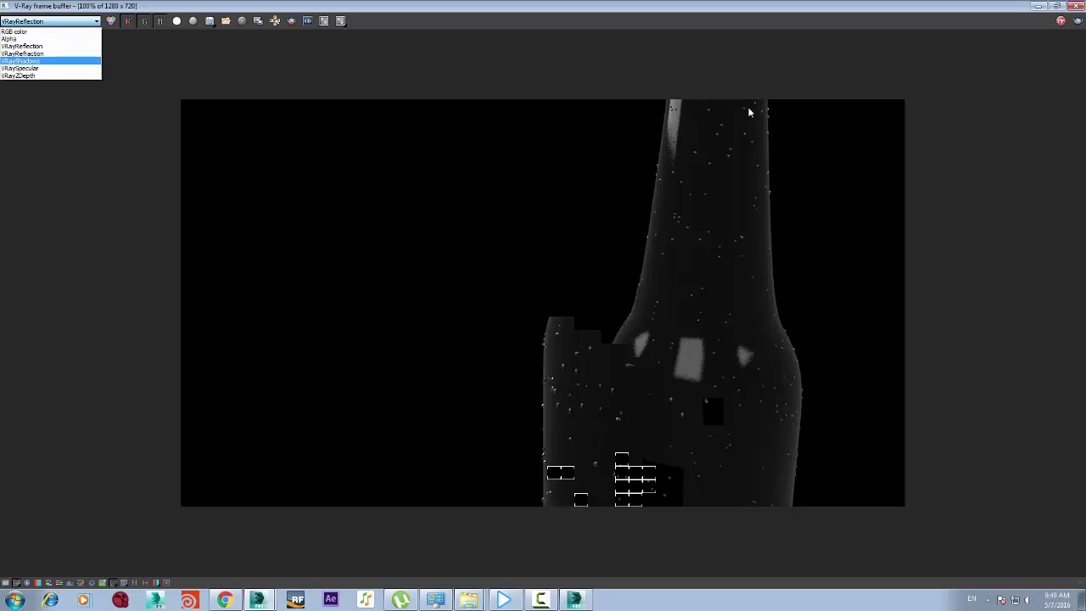
key("Return")
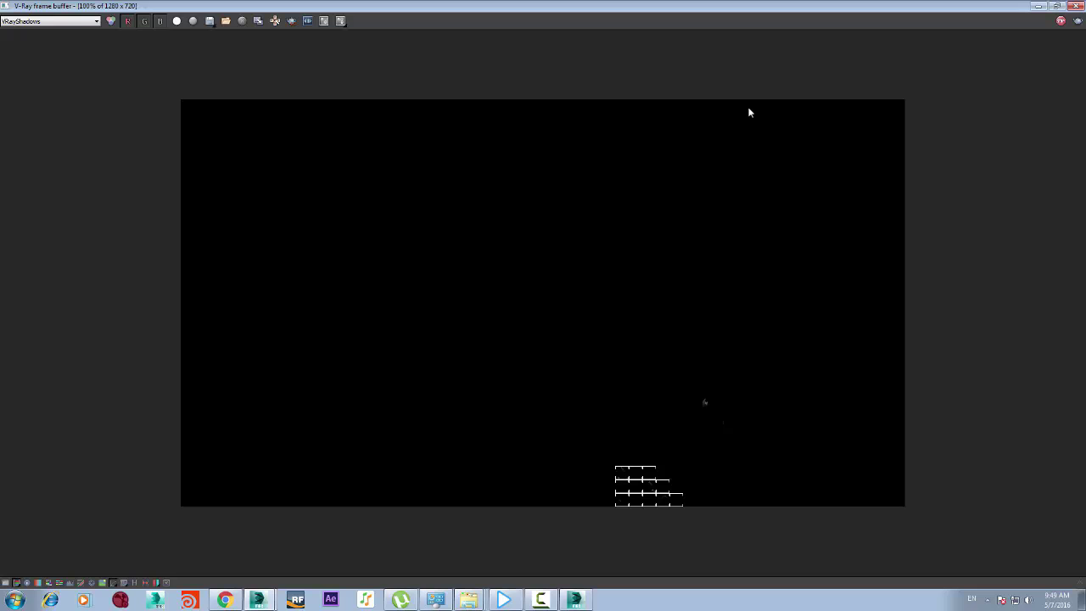
Switch the render display to the VRaySpecular element and examine the highlights on the bottle's shoulder
left_click(51, 21)
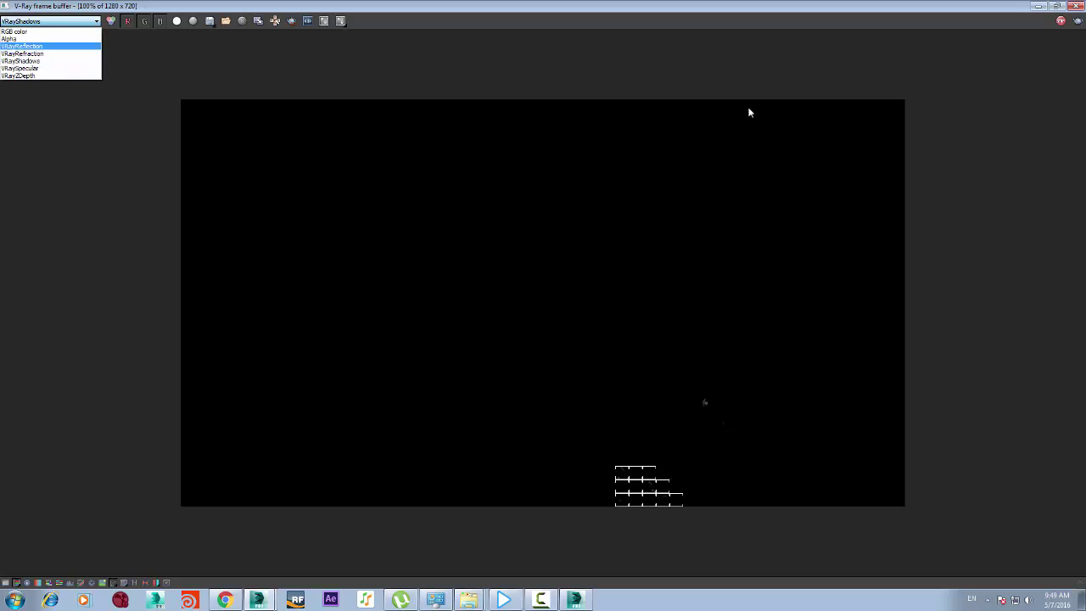
left_click(51, 68)
key("Return")
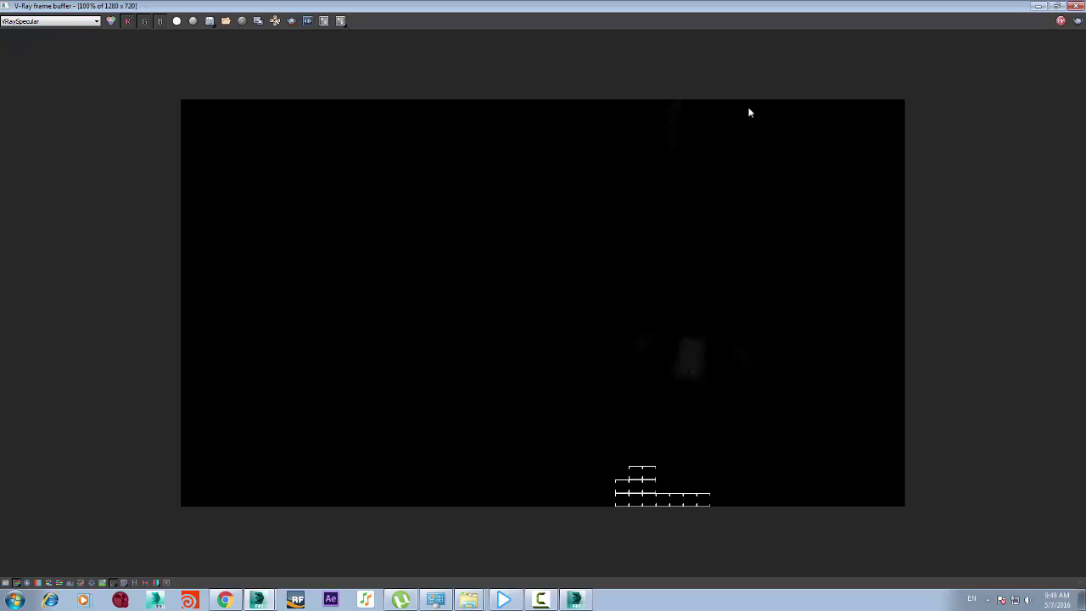
scroll(748, 112, "up", 1)
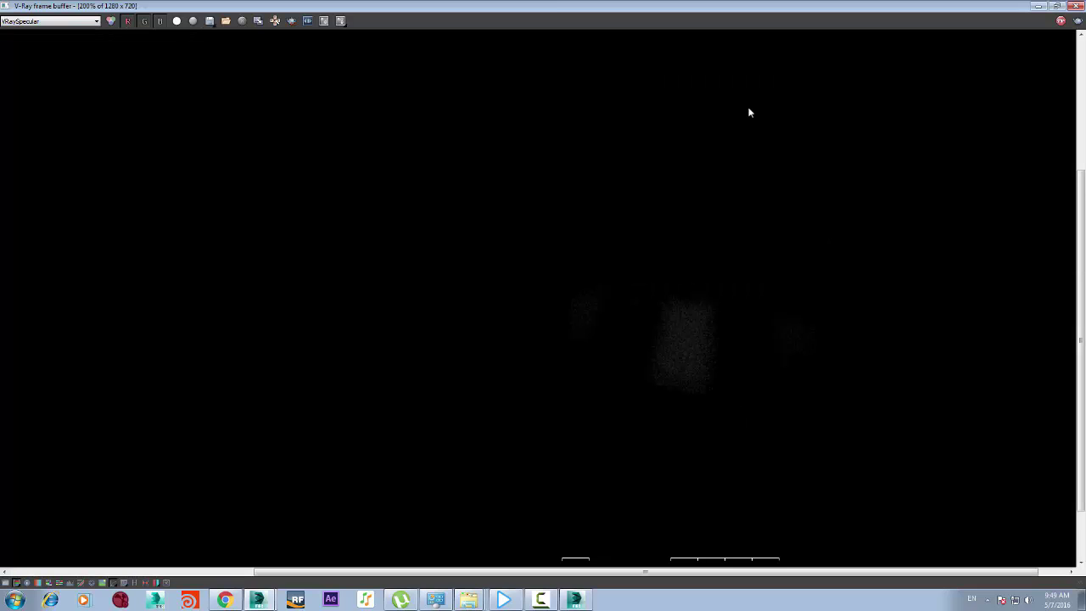
Switch the render display to the VRayZDepth element and examine the bottle's depth pass
key("alt+Down")
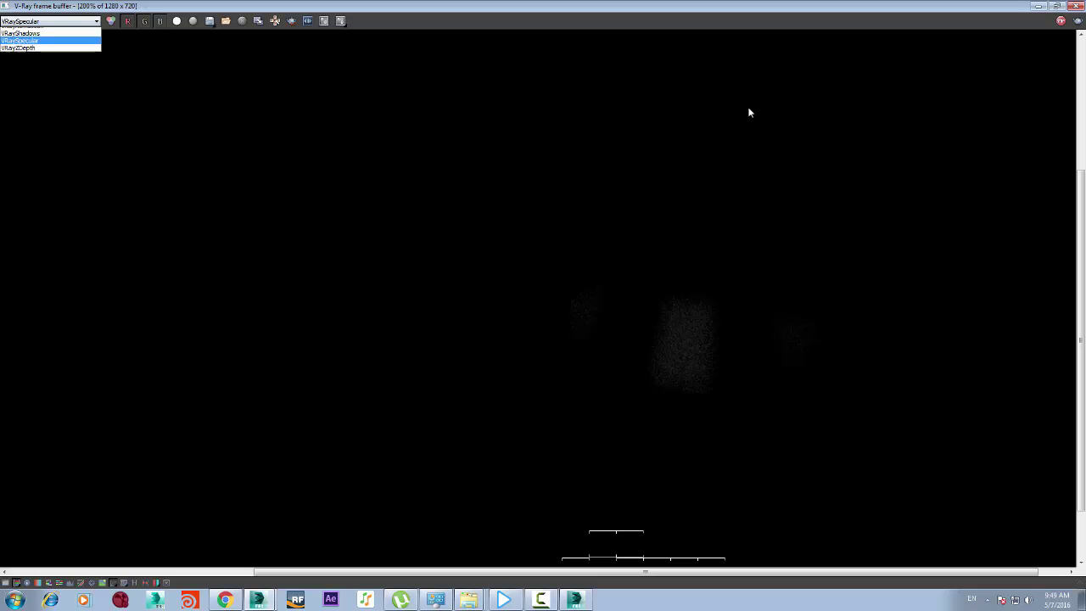
key("Down")
key("Return")
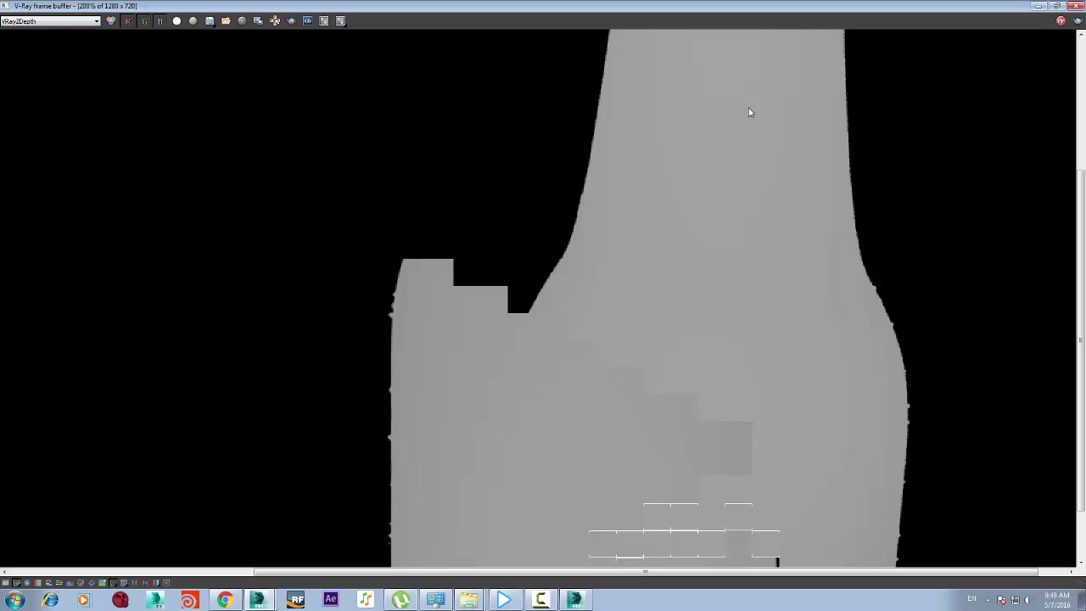
scroll(748, 112, "down", 2)
scroll(748, 112, "up", 1)
scroll(748, 112, "down", 1)
scroll(749, 112, "up", 1)
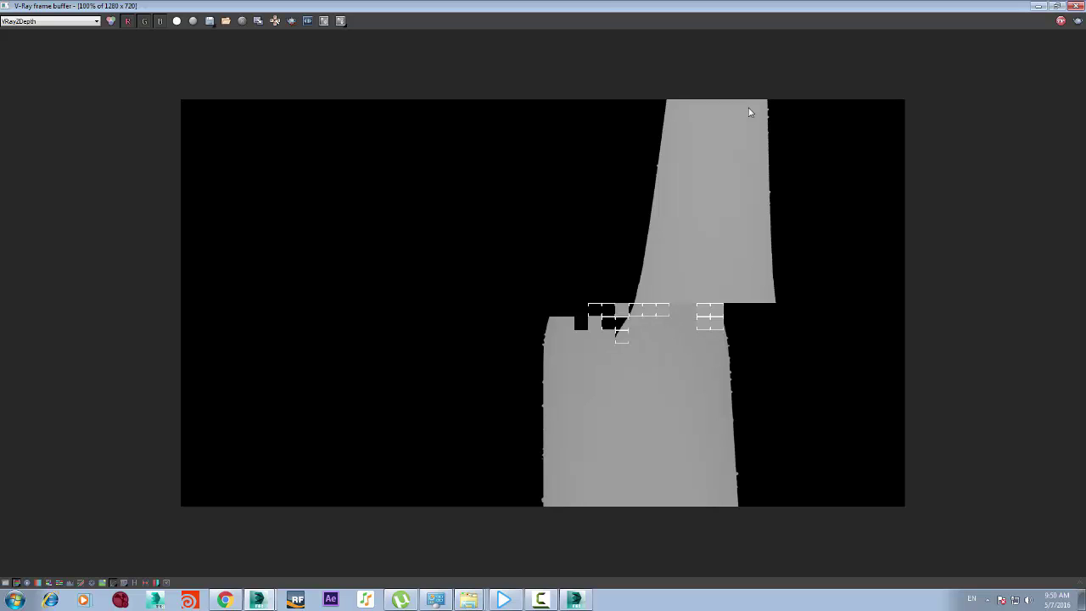
scroll(750, 112, "up", 1)
scroll(749, 112, "down", 3)
scroll(749, 112, "up", 3)
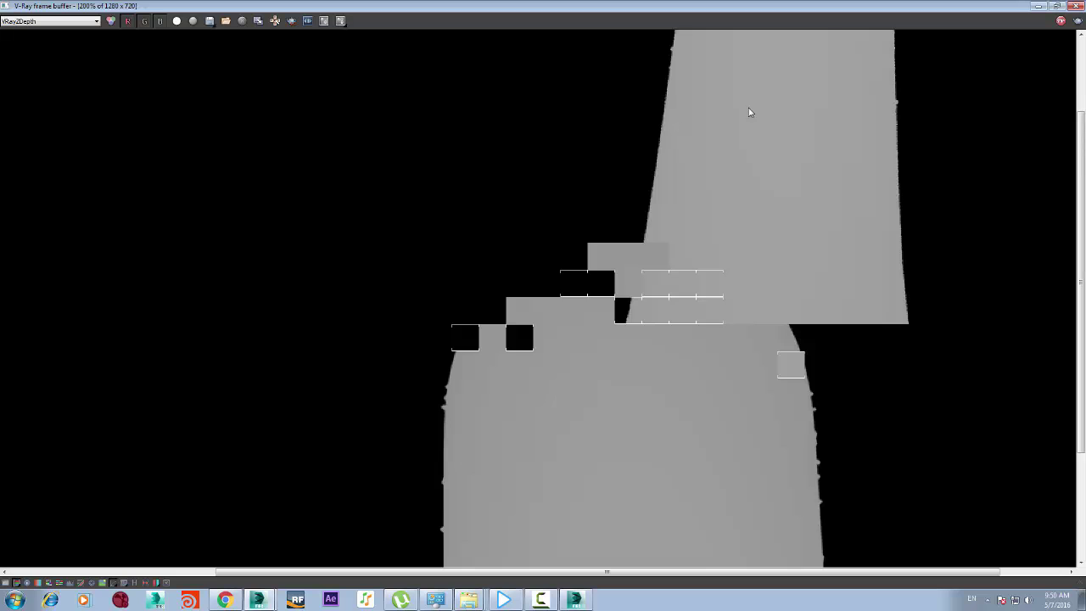
scroll(750, 112, "down", 1)
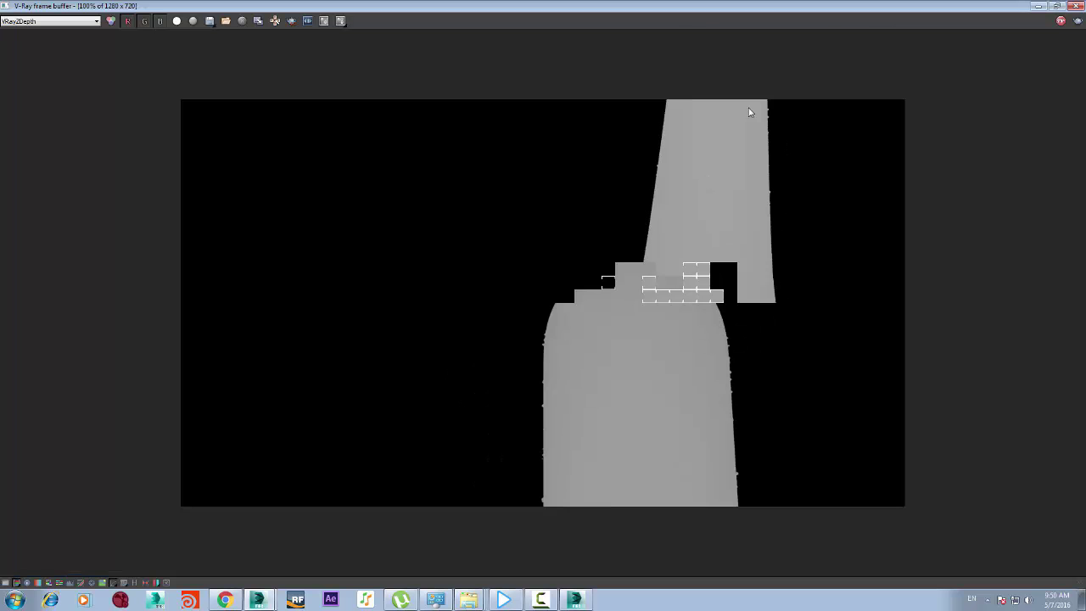
Switch the render display back to RGB color and examine the droplets on the bottle's shoulder
left_click(77, 21)
key("Up")
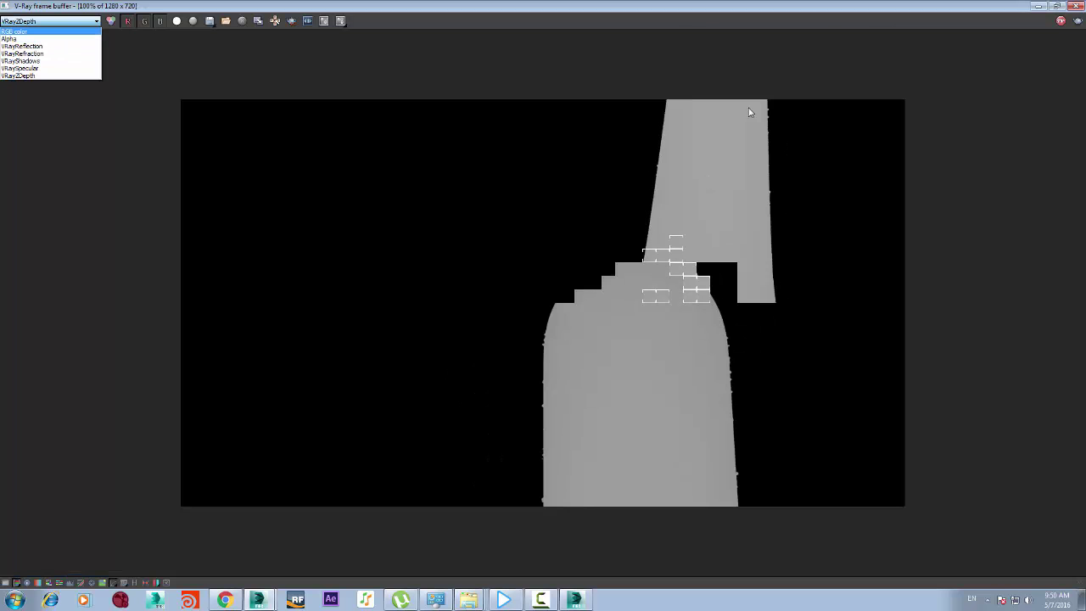
key("Return")
double_click(749, 112)
scroll(749, 112, "up", 1)
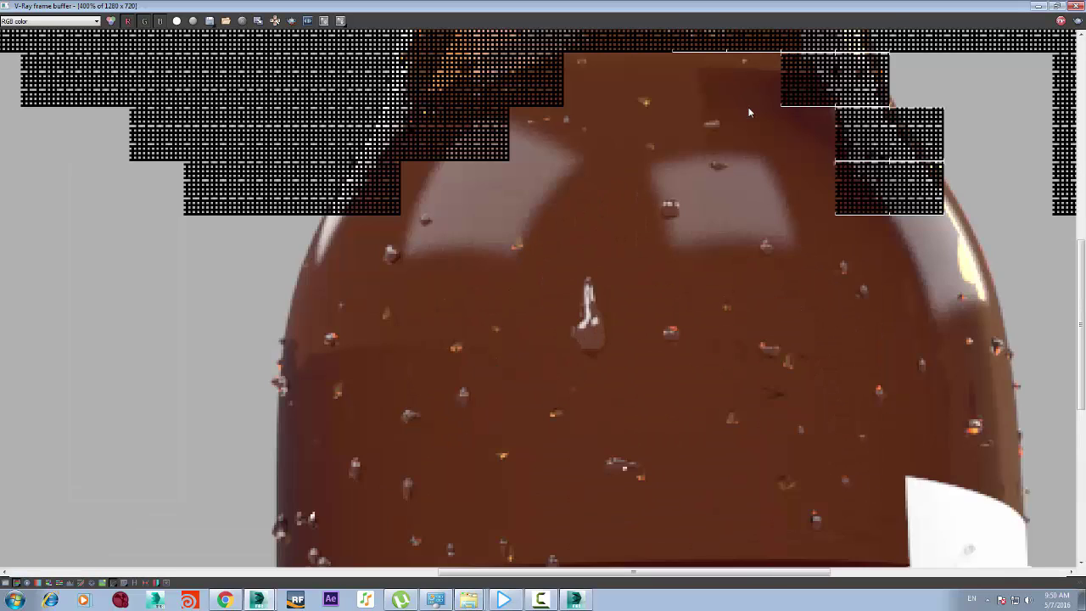
scroll(749, 112, "down", 1)
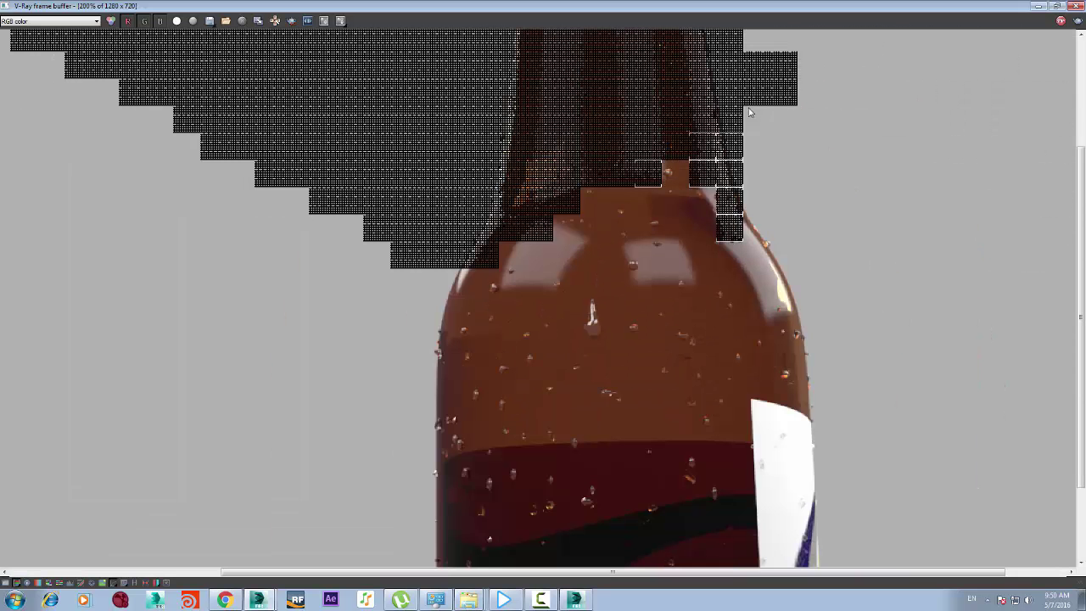
scroll(749, 112, "down", 1)
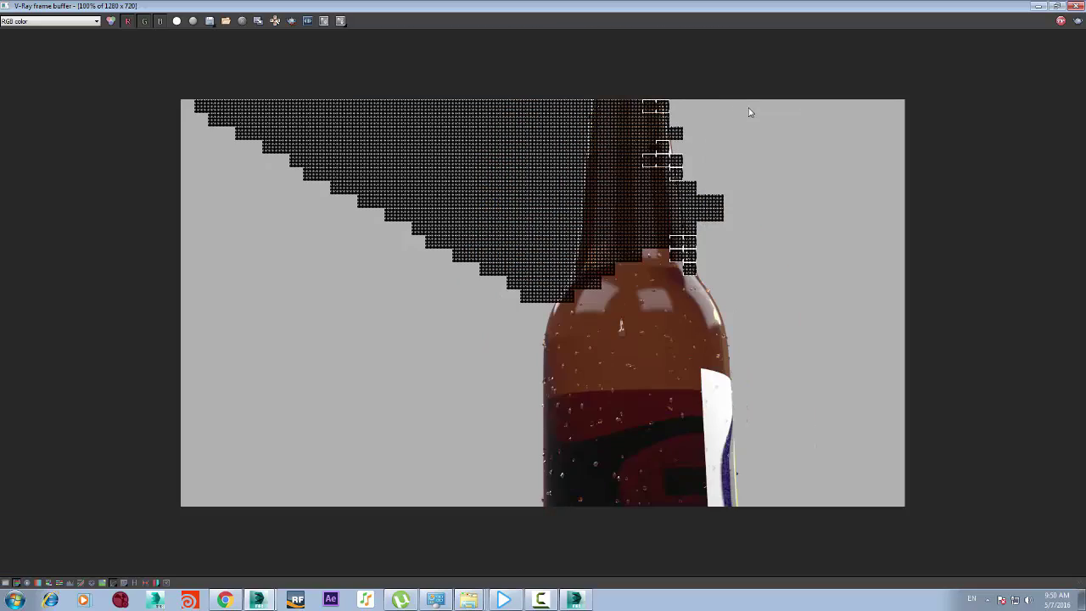
Examine the droplets around the bottle's label and neck while the image renders
scroll(749, 112, "up", 1)
scroll(749, 112, "down", 1)
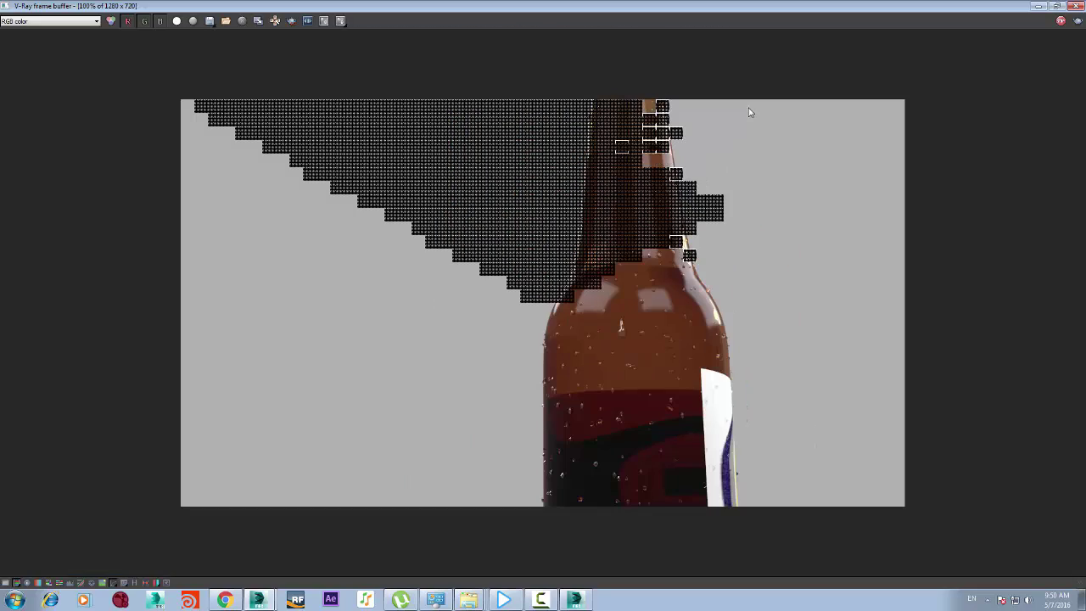
scroll(749, 112, "up", 1)
scroll(750, 112, "down", 3)
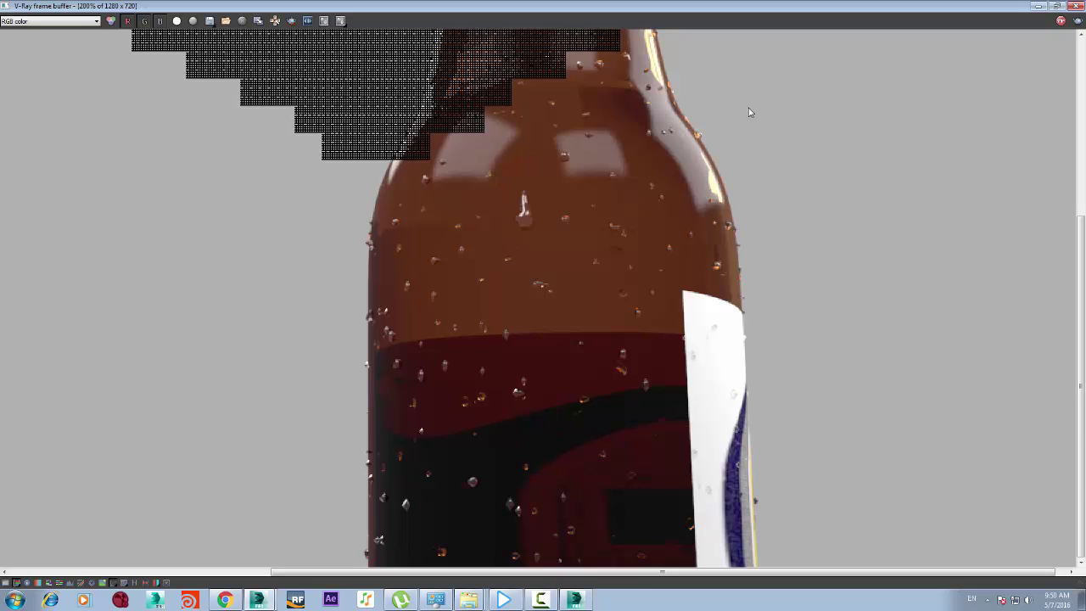
scroll(749, 112, "down", 1)
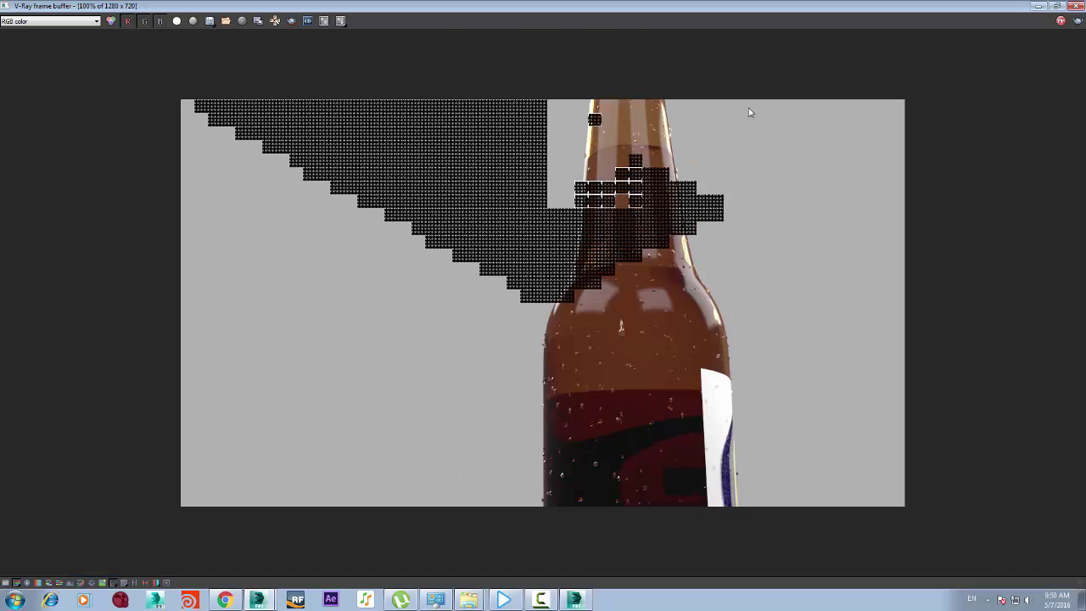
scroll(749, 112, "up", 2)
scroll(750, 112, "down", 1)
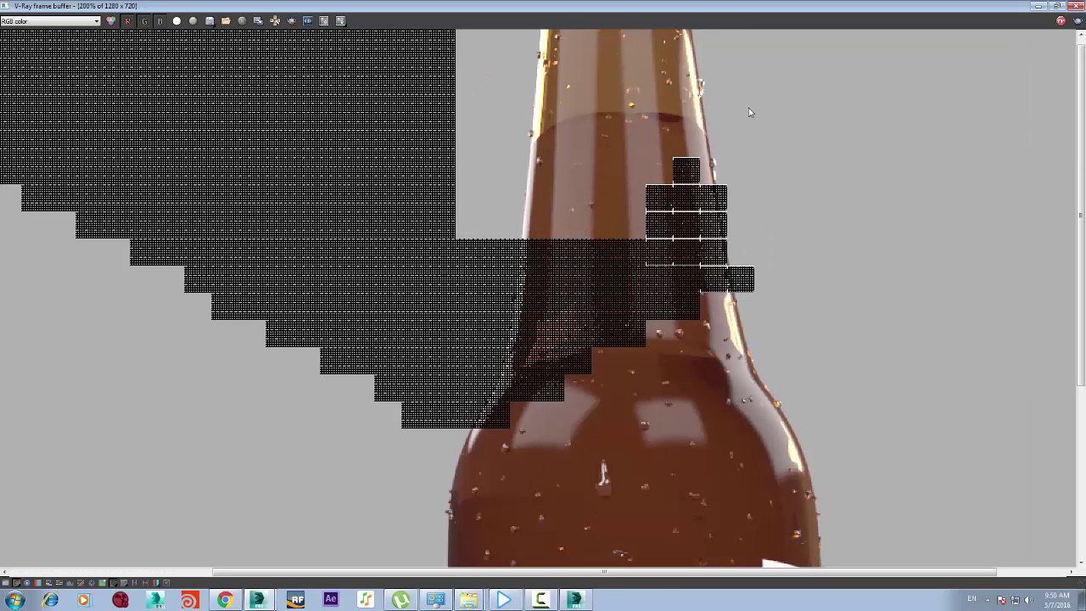
scroll(749, 112, "down", 1)
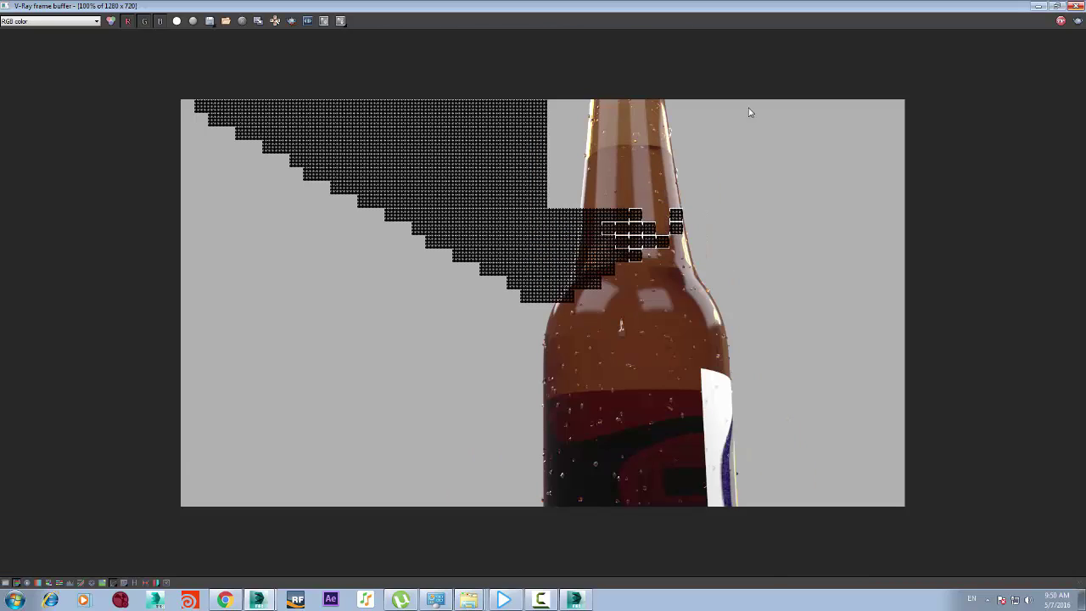
Put away the V-Ray frame buffer and close the rendered frame window to return to the scene
key("super+Down")
mouse_move(381, 206)
left_mouse_down()
mouse_move(393, 369)
mouse_move(886, 212)
mouse_move(852, 192)
mouse_move(450, 135)
left_mouse_up()
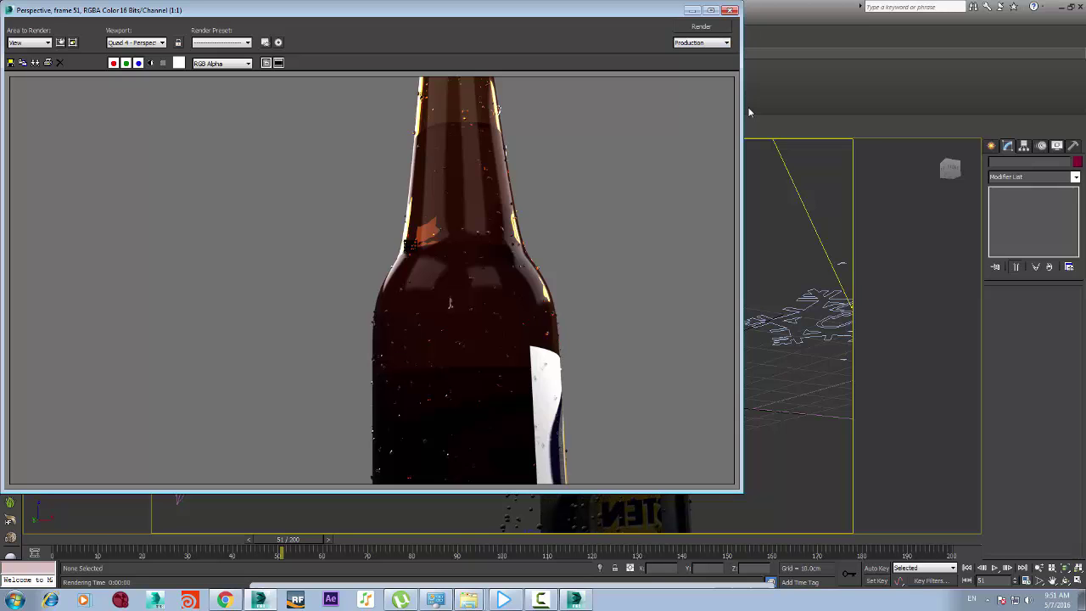
left_click(730, 10)
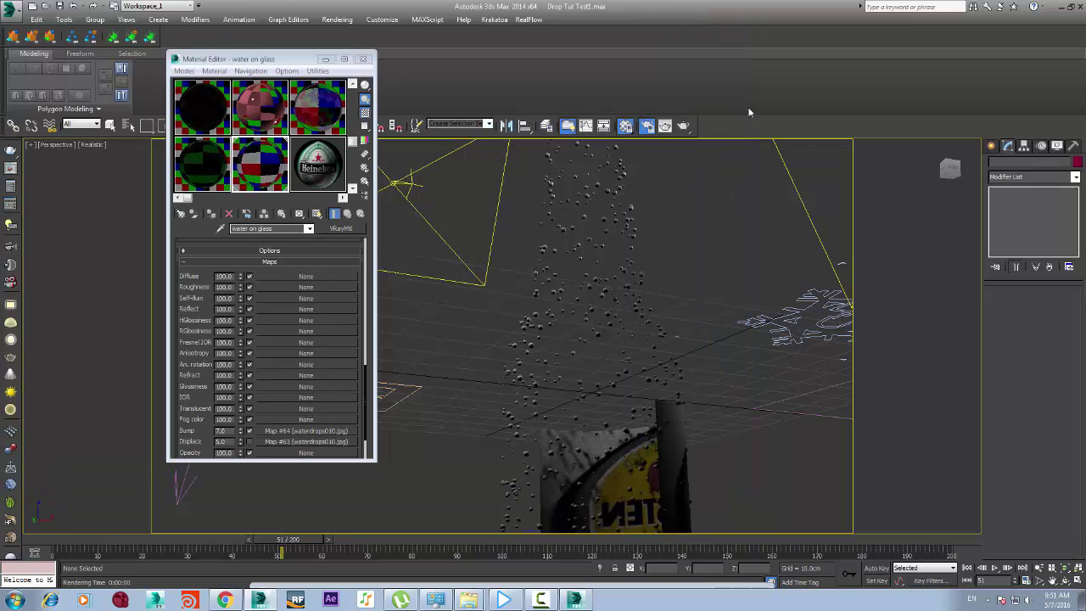
Disable global illumination in the render setup, then look over the caustics and system settings
key("F10")
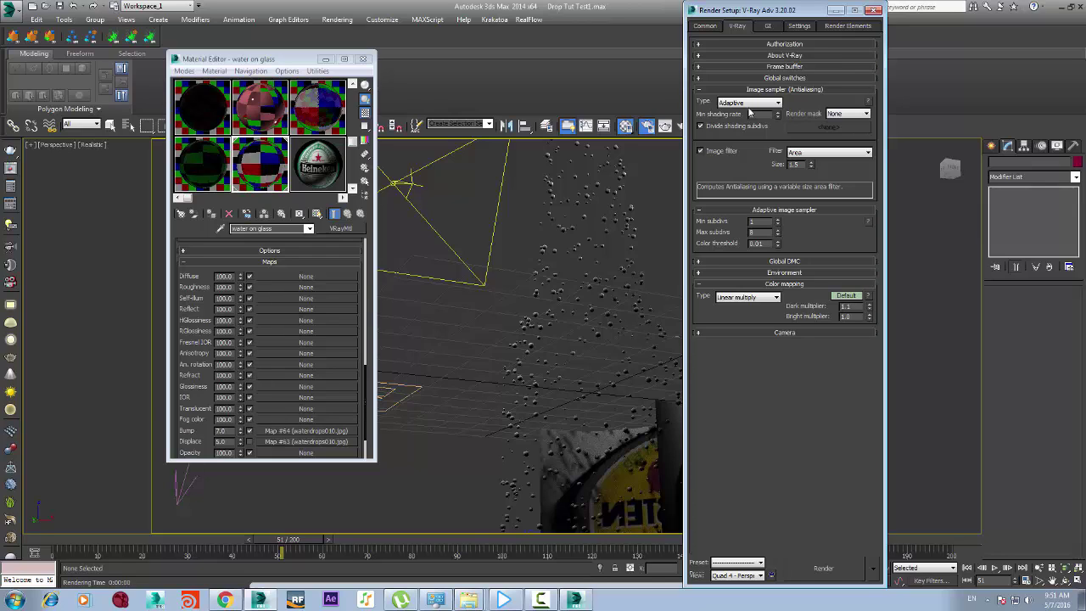
key("ctrl+Tab")
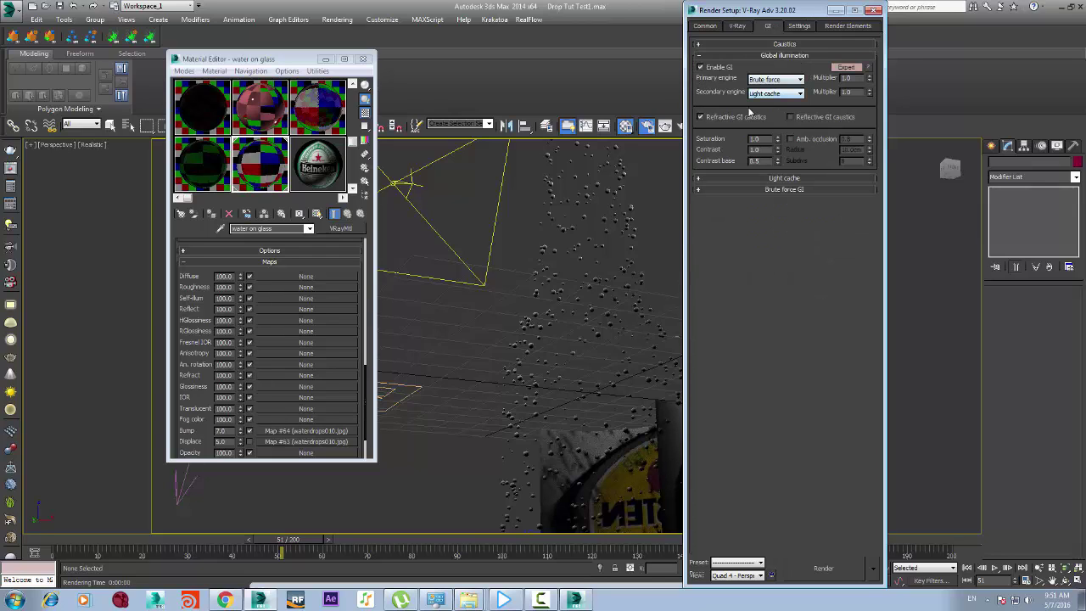
left_click(776, 79)
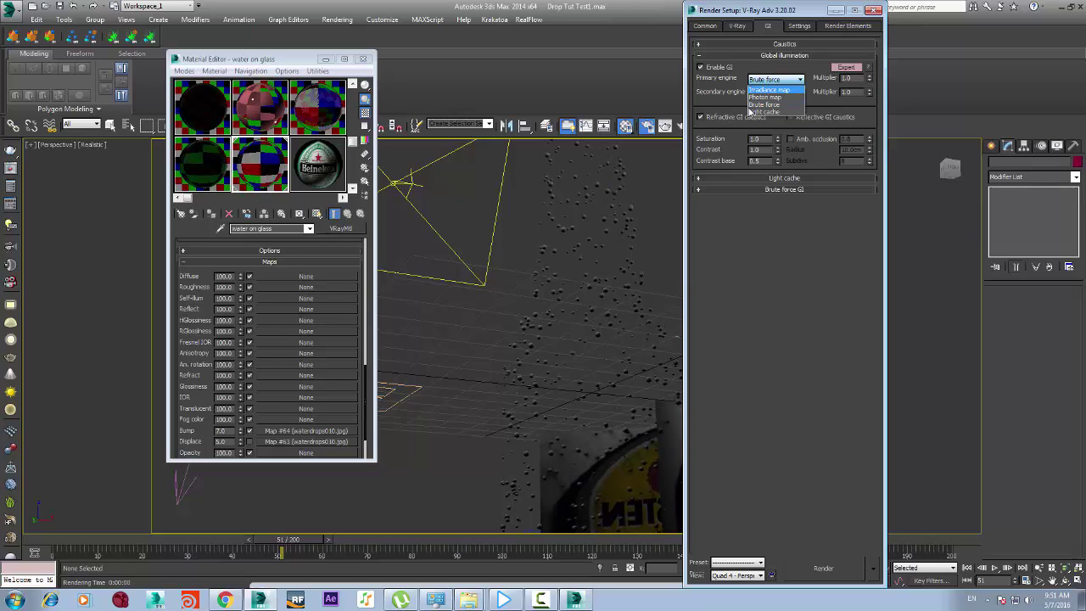
left_click(776, 78)
left_click(700, 67)
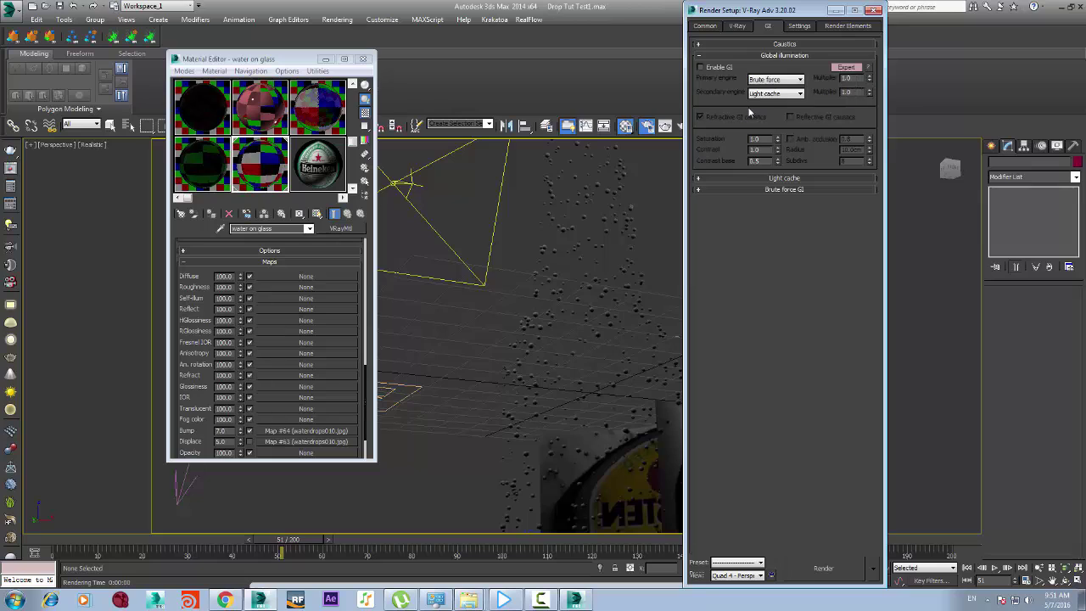
left_click(784, 44)
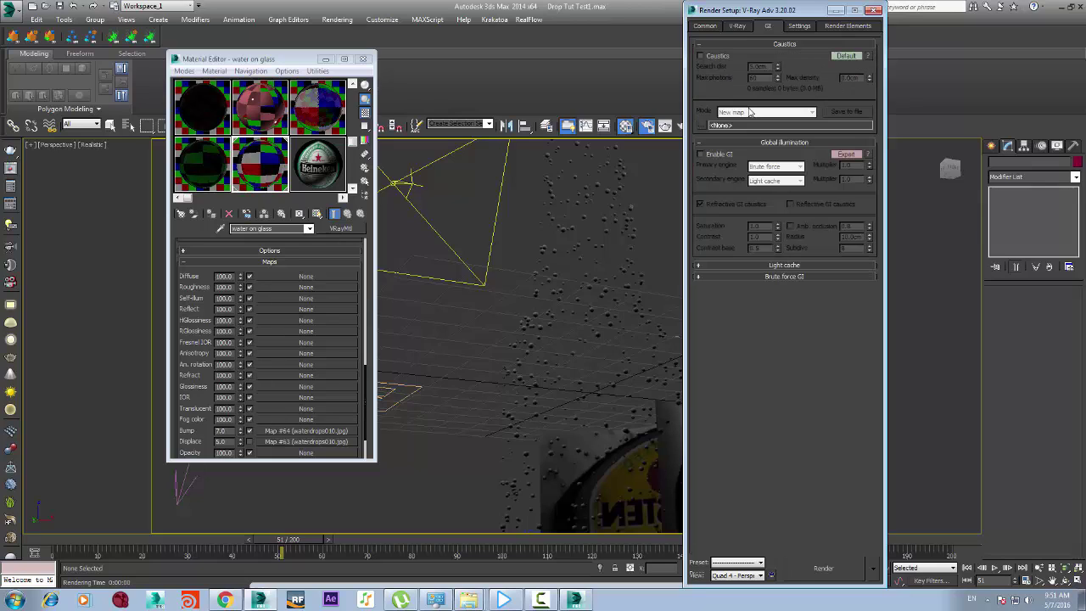
left_click(799, 26)
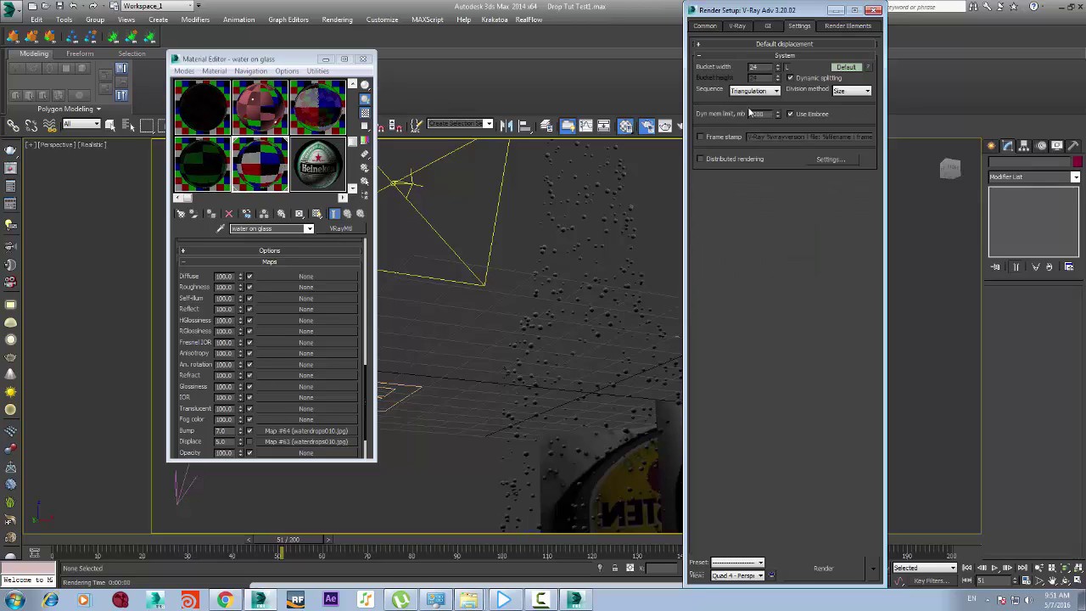
Enable separate render channels in the V-Ray frame buffer settings and create a folder named Bottele on drive D for their output
left_click(737, 26)
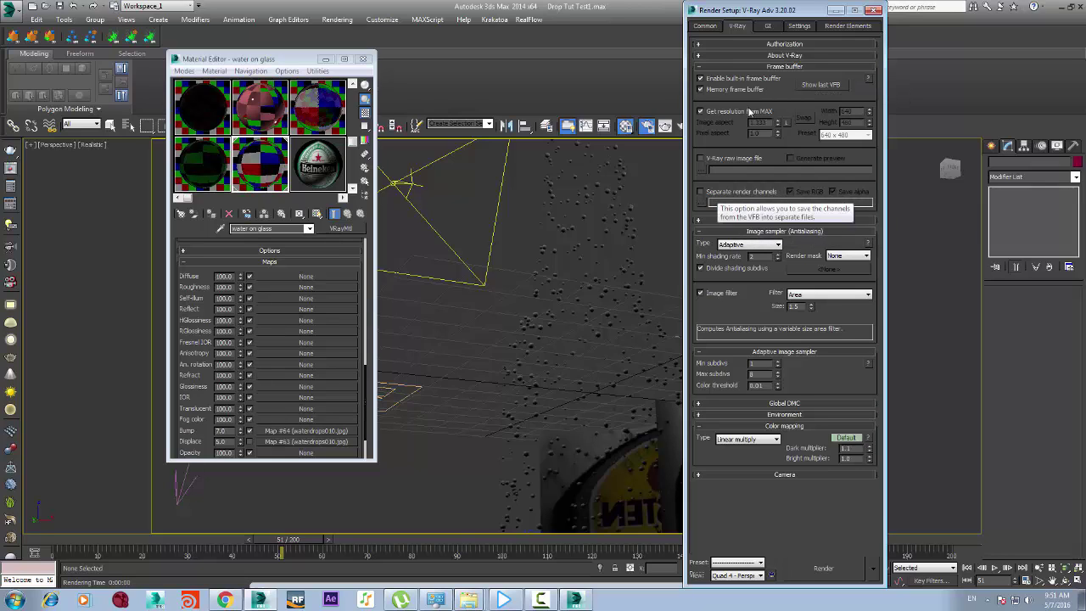
left_click(715, 191)
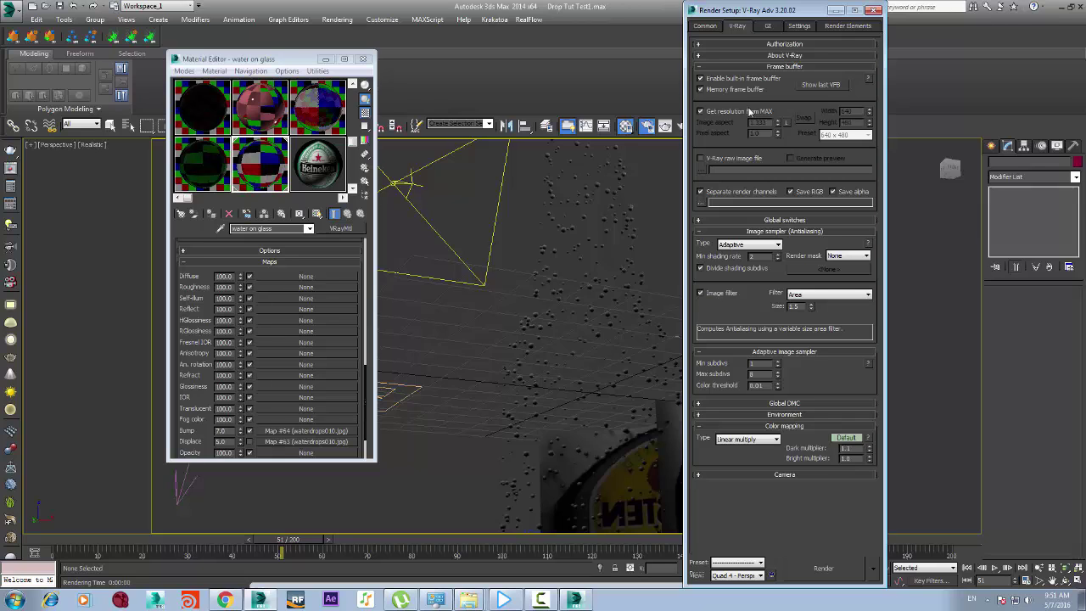
left_click(701, 203)
right_click(684, 268)
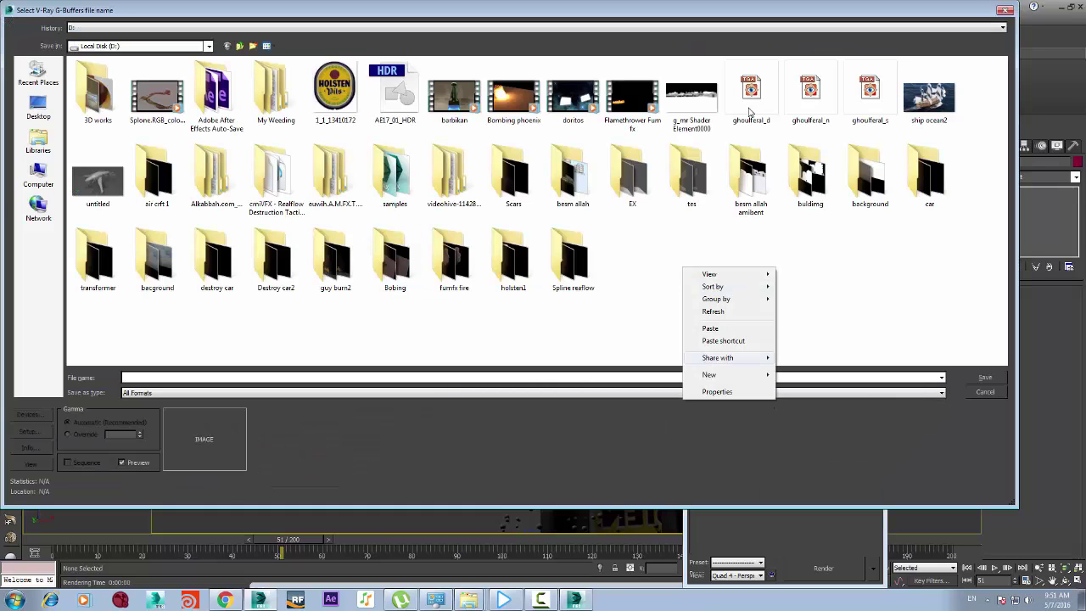
key("w")
key("f")
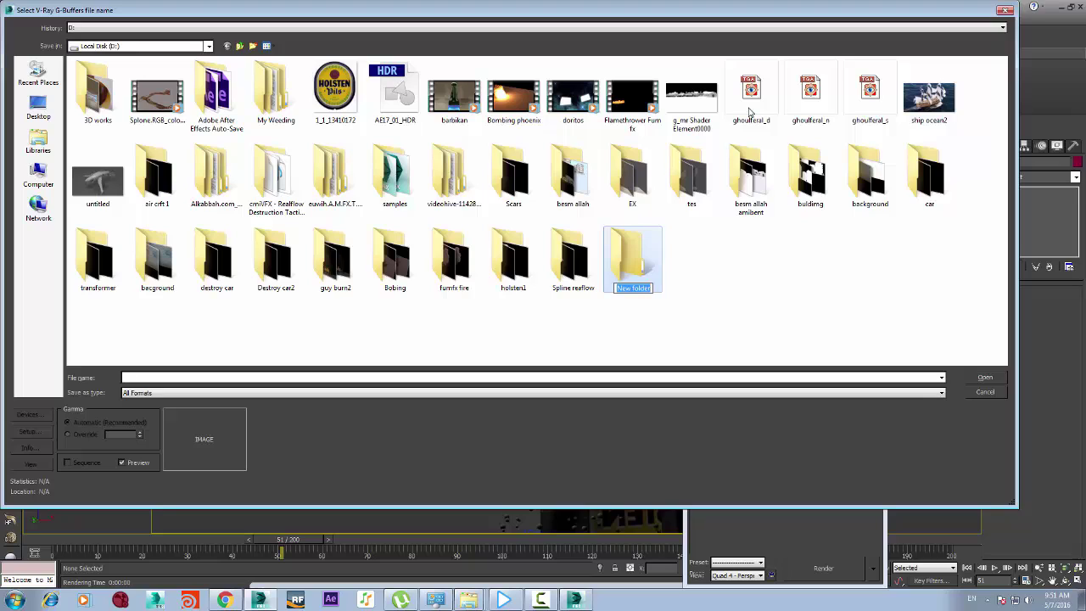
type("Bottele")
key("Return")
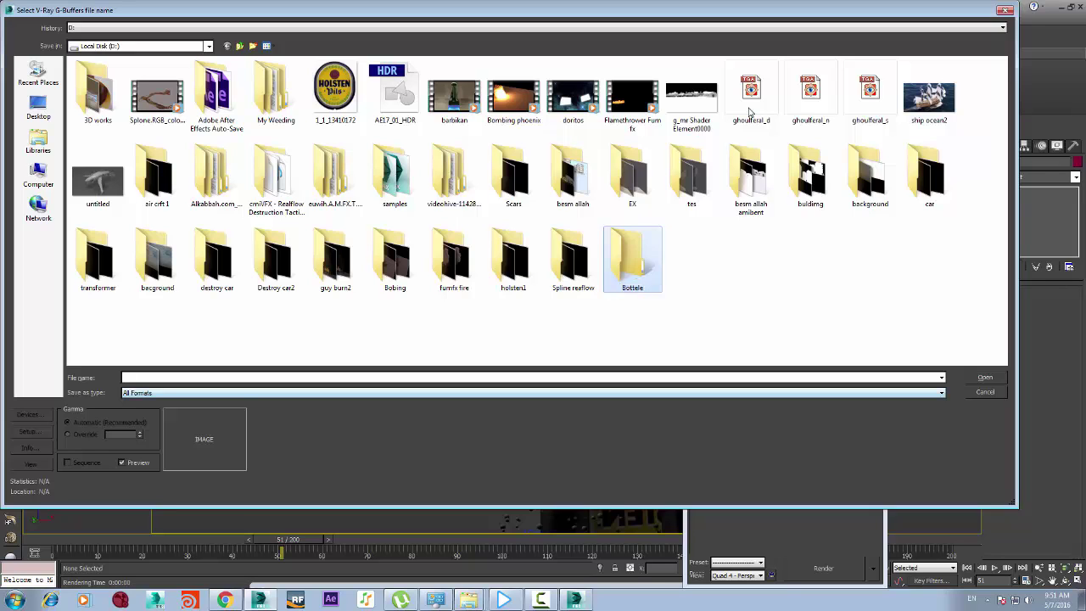
Set the render channels' output to TIF image files named bottele in the Bottele folder
left_click(533, 393)
left_click(533, 506)
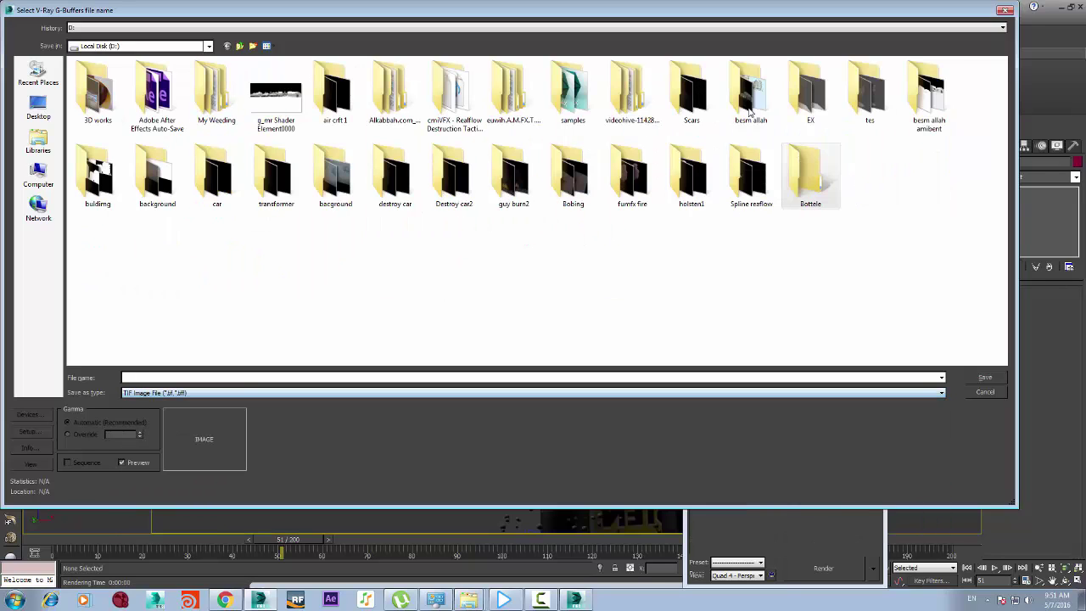
key("Return")
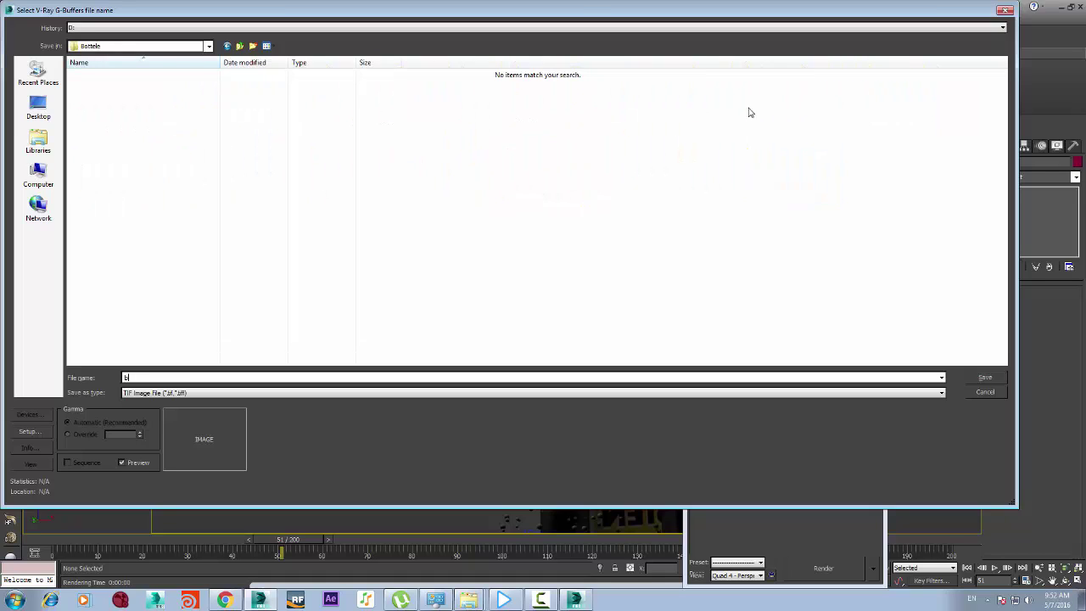
type("bottele")
key("Return")
key("Return")
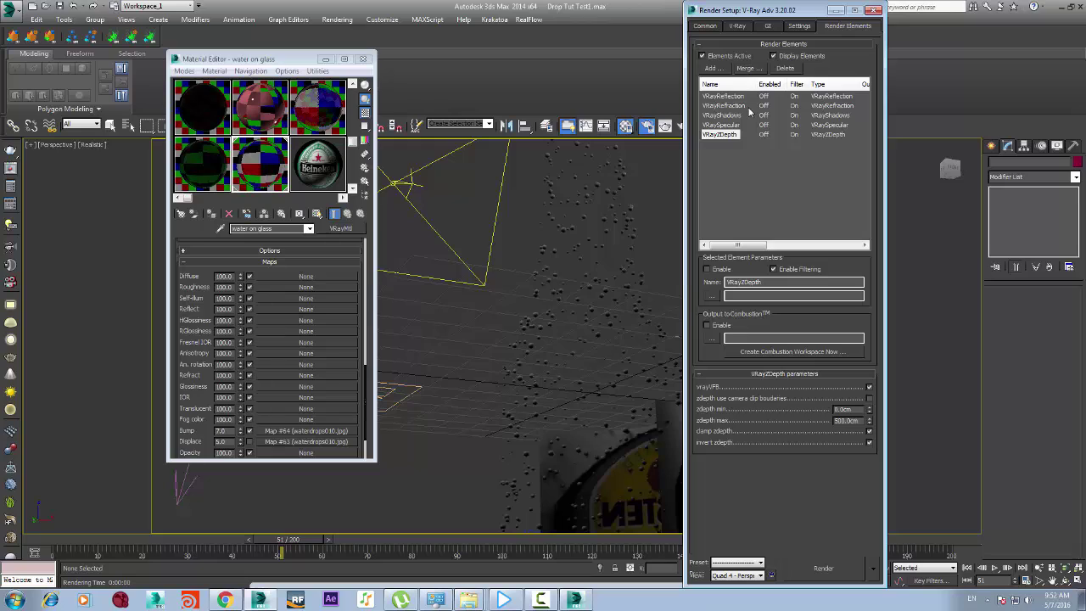
Delete the VRayReflection, VRayRefraction, VRayShadows, VRaySpecular and VRayZDepth render elements from the render setup
left_click(723, 96, "ctrl")
left_click(723, 106, "ctrl")
left_click(722, 115, "ctrl")
left_click(722, 125, "ctrl")
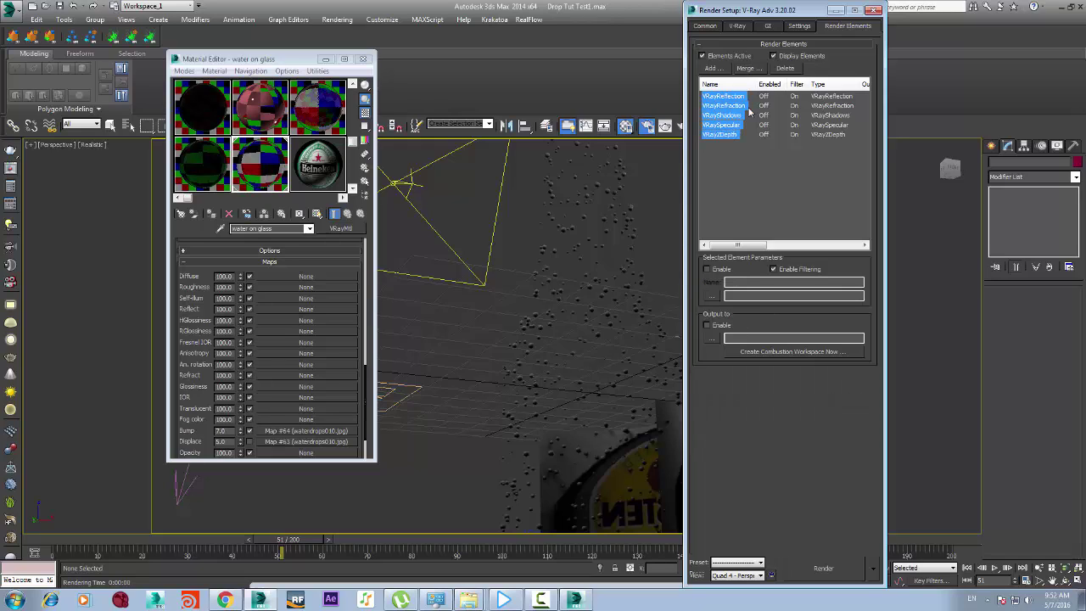
key("Delete")
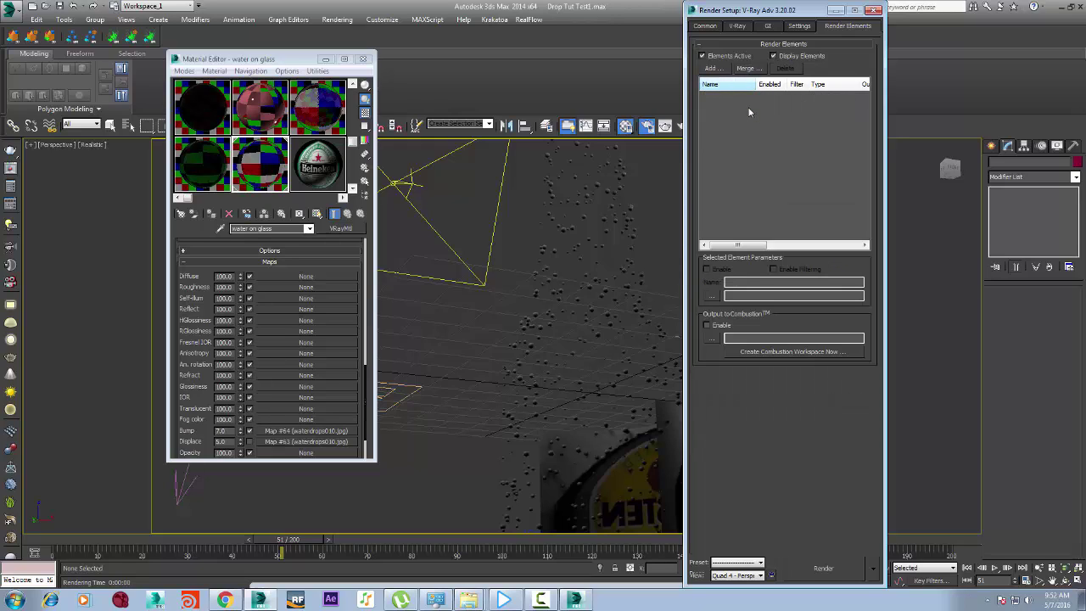
Add the VRayReflection, VRaySpecular and VRayZDepth render elements to the render setup and close it
left_click(713, 68)
left_click(721, 213)
scroll(746, 254, "down", 4)
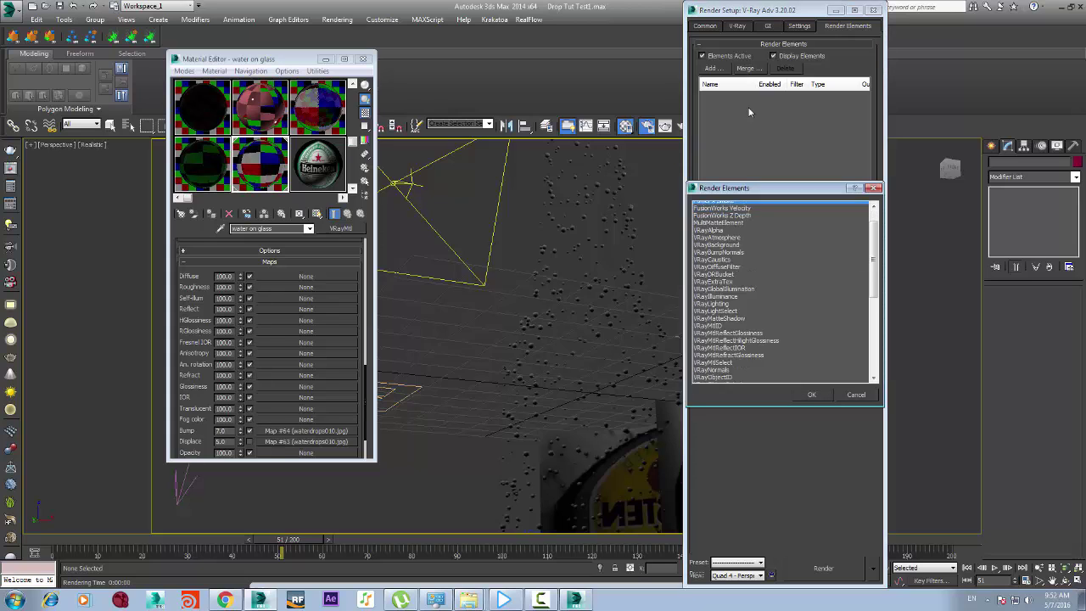
scroll(747, 288, "down", 5)
scroll(746, 289, "up", 9)
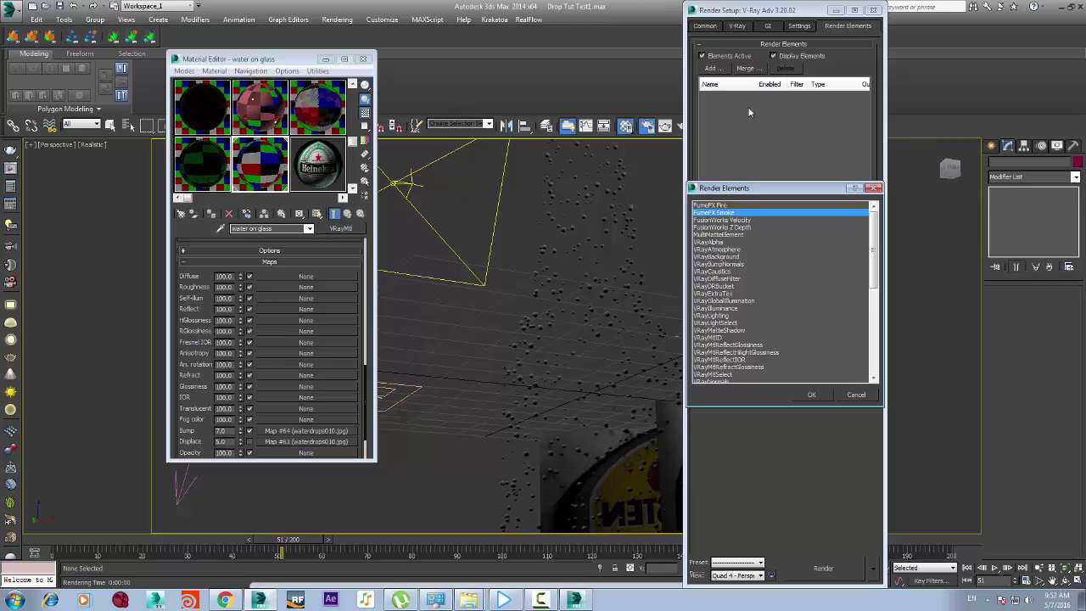
key("v")
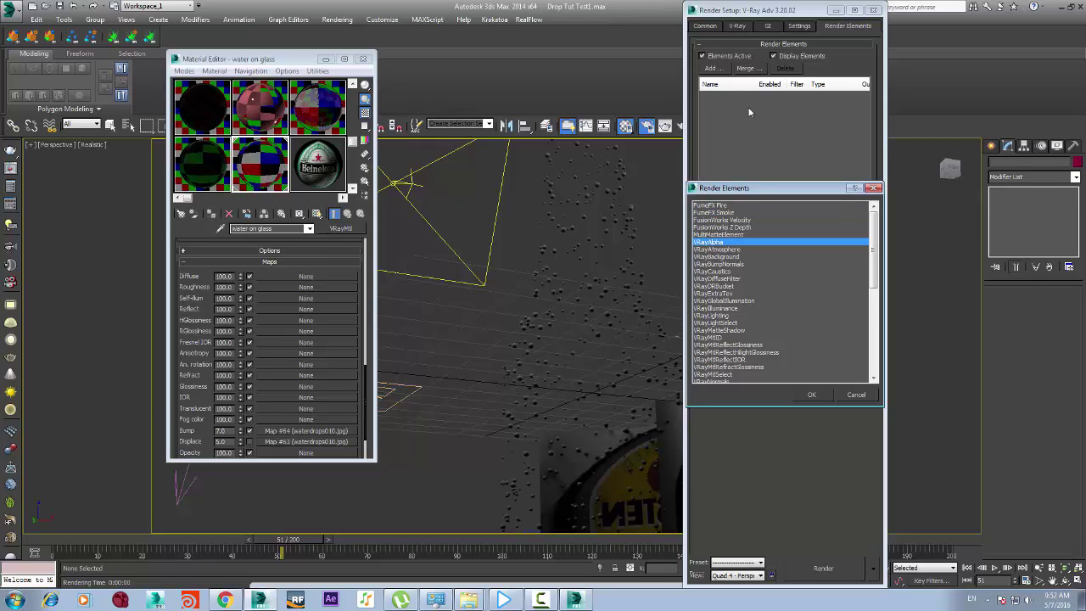
left_click(746, 286)
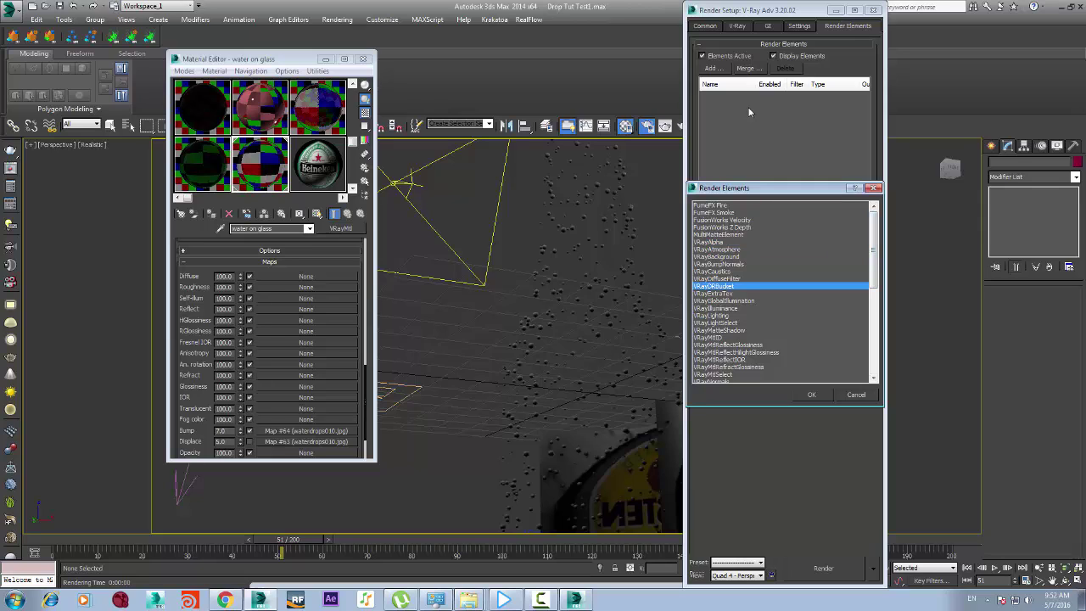
scroll(749, 112, "down", 8)
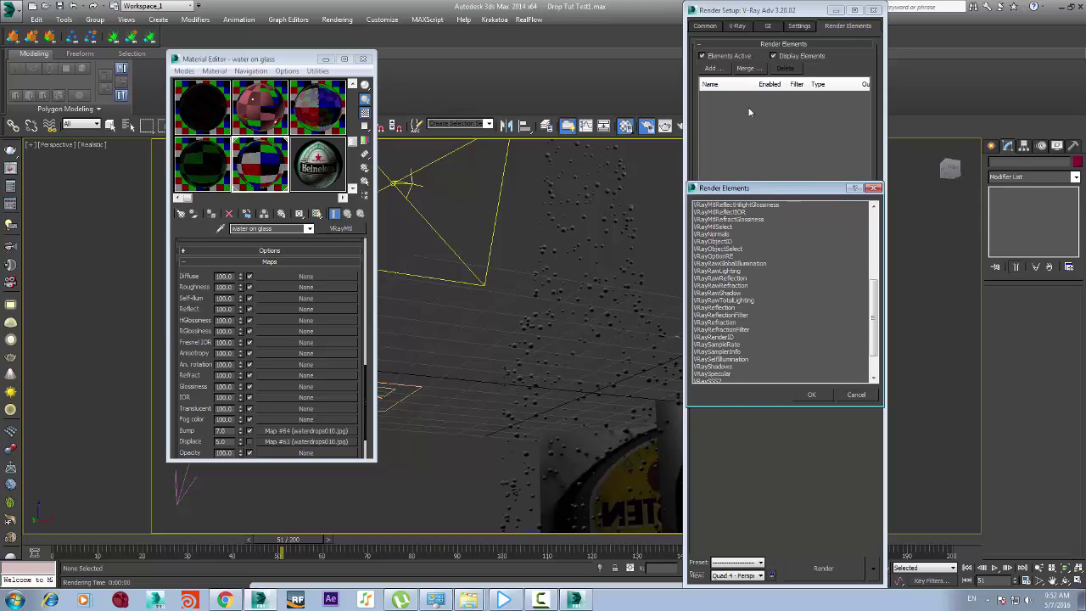
scroll(749, 111, "down", 2)
left_click(721, 374)
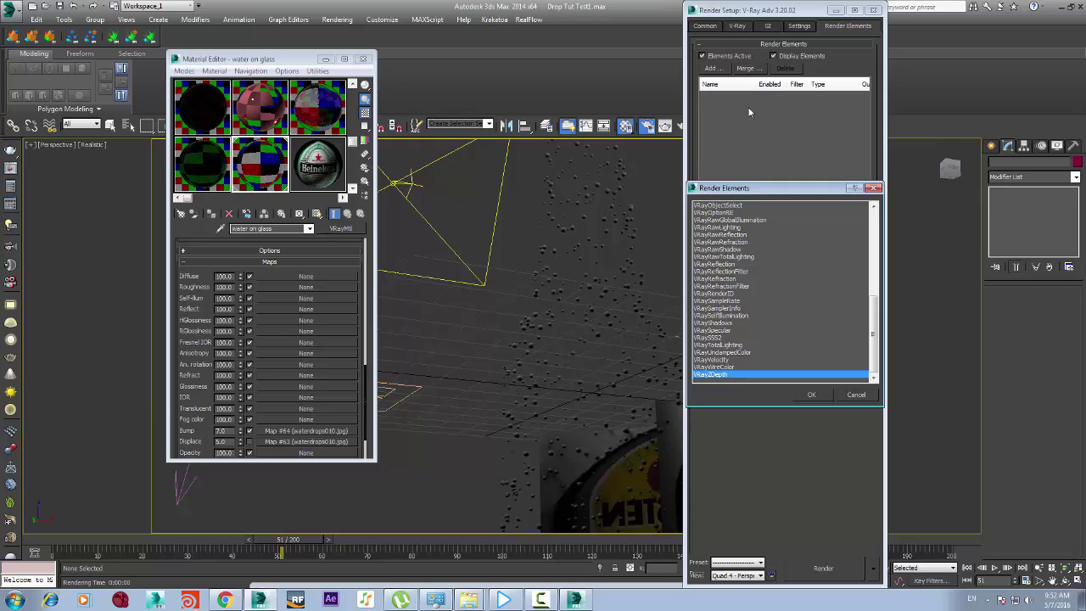
left_click(721, 337, "ctrl")
left_click(722, 330, "ctrl")
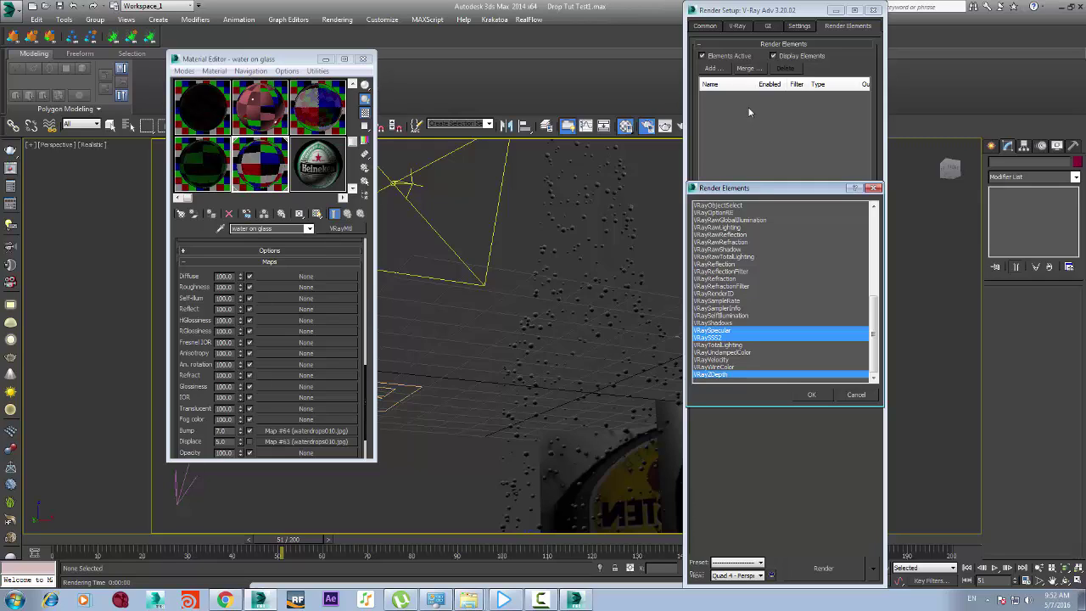
left_click(721, 345, "ctrl")
left_click(721, 338, "ctrl")
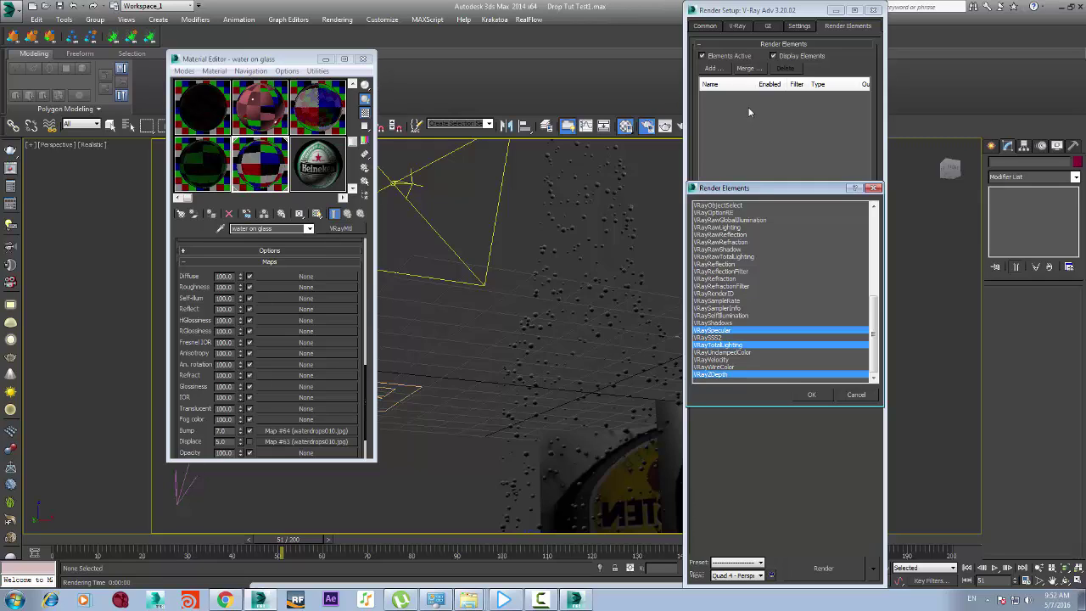
key("ctrl+Down")
key("ctrl+space")
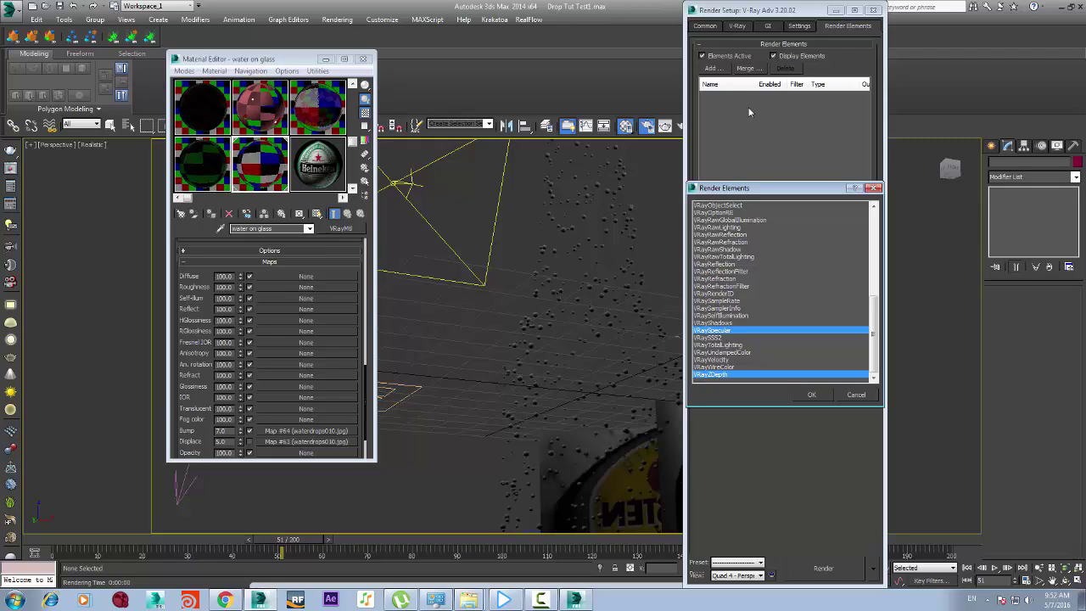
left_click(721, 264, "ctrl")
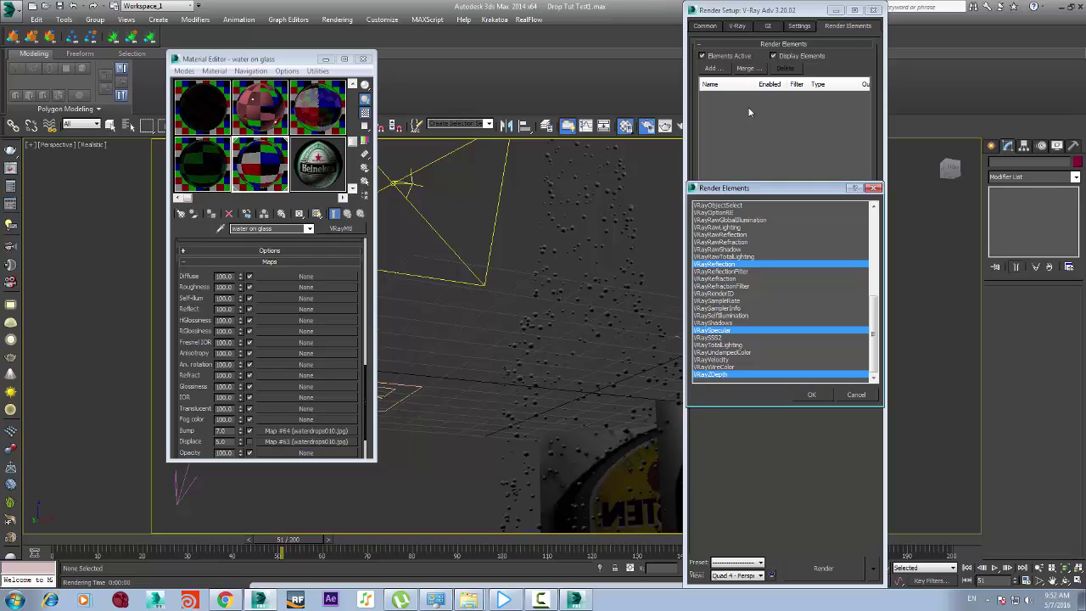
key("Return")
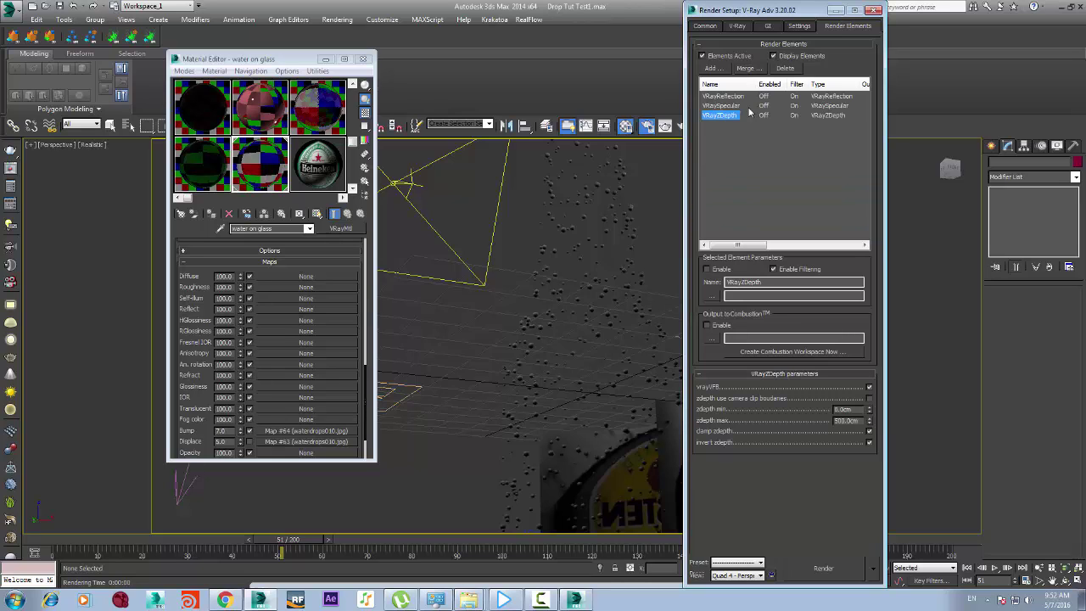
left_click(705, 26)
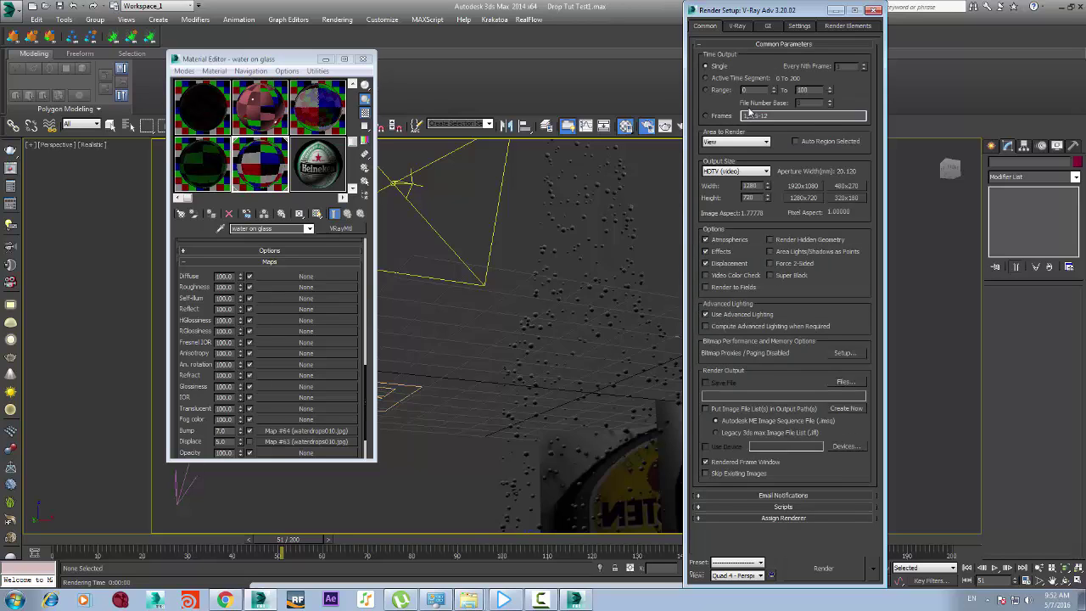
left_click(874, 10)
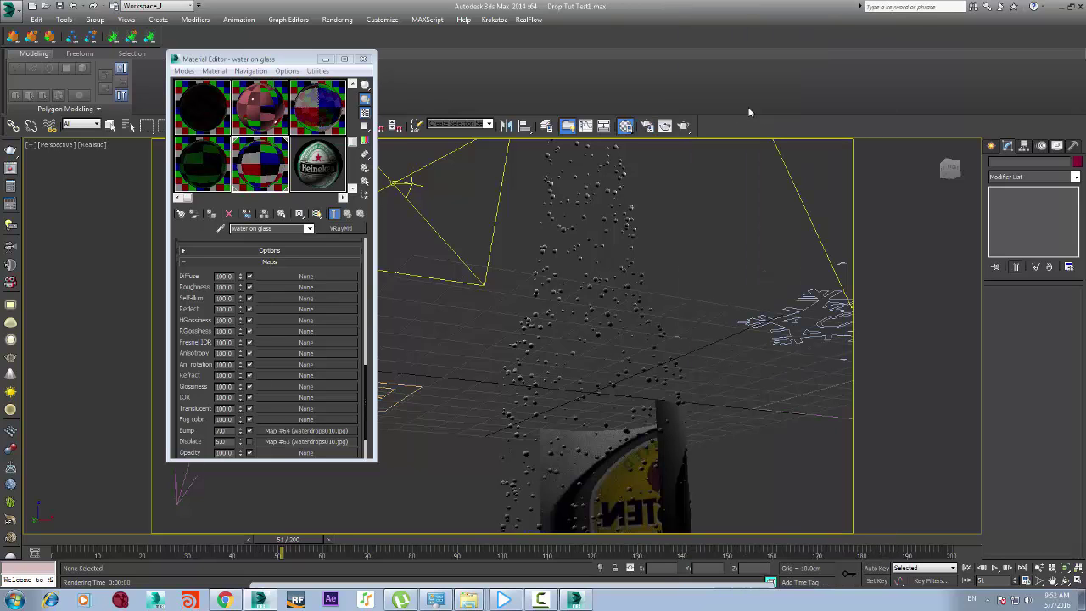
Bring back the last rendered frame and examine the bottle's neck up close
left_click(498, 204)
left_click(665, 125)
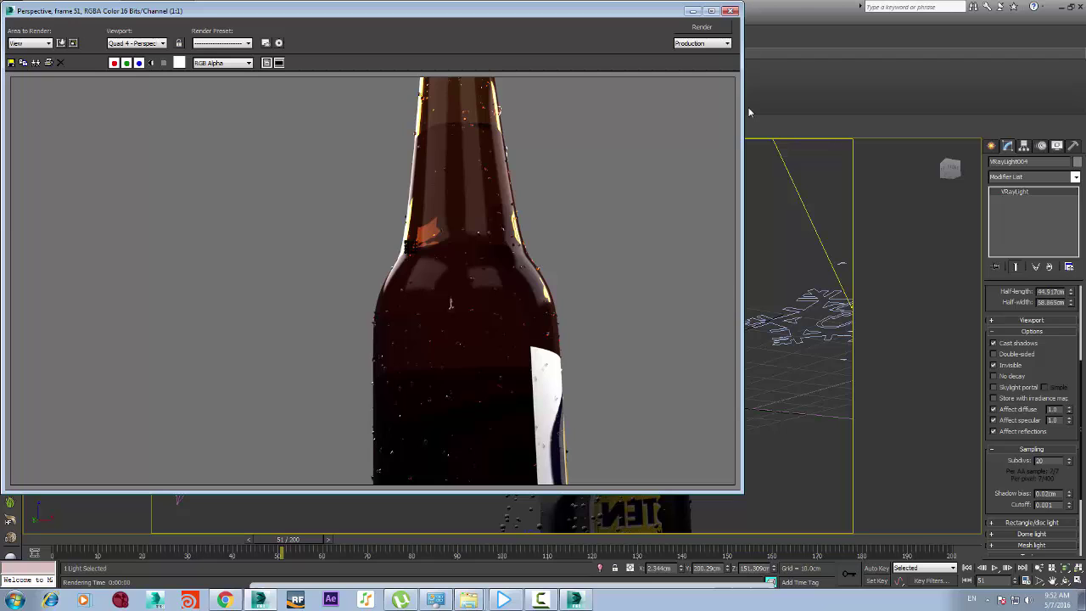
scroll(510, 140, "up", 1)
middle_click_drag(510, 140, 488, 151)
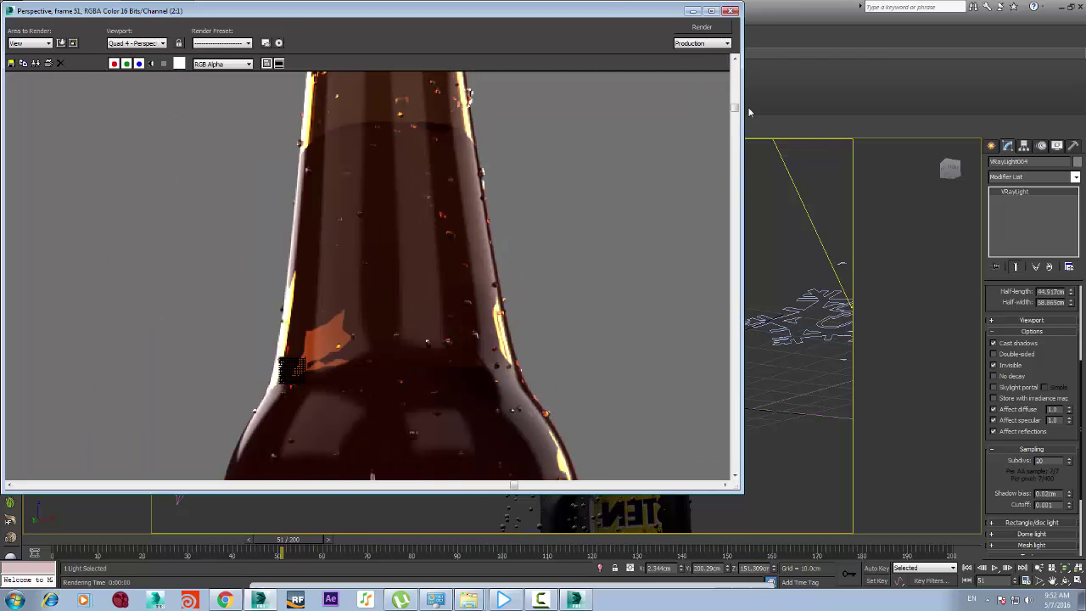
left_click(729, 11)
left_click(363, 56)
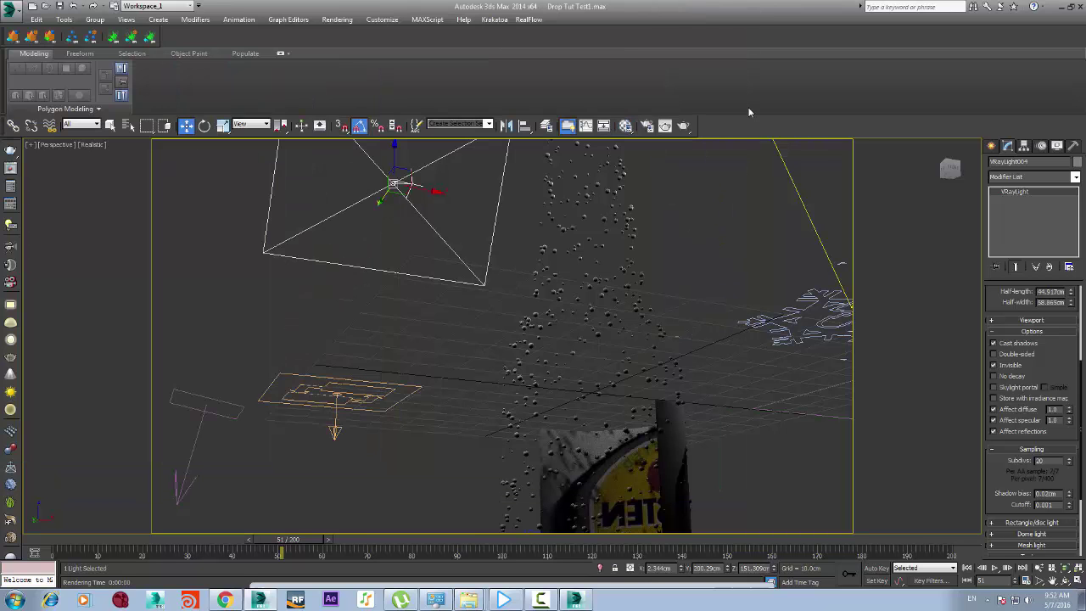
Look over the brown glass material and the first sub-material of Material #222fg in the Material Editor
key("m")
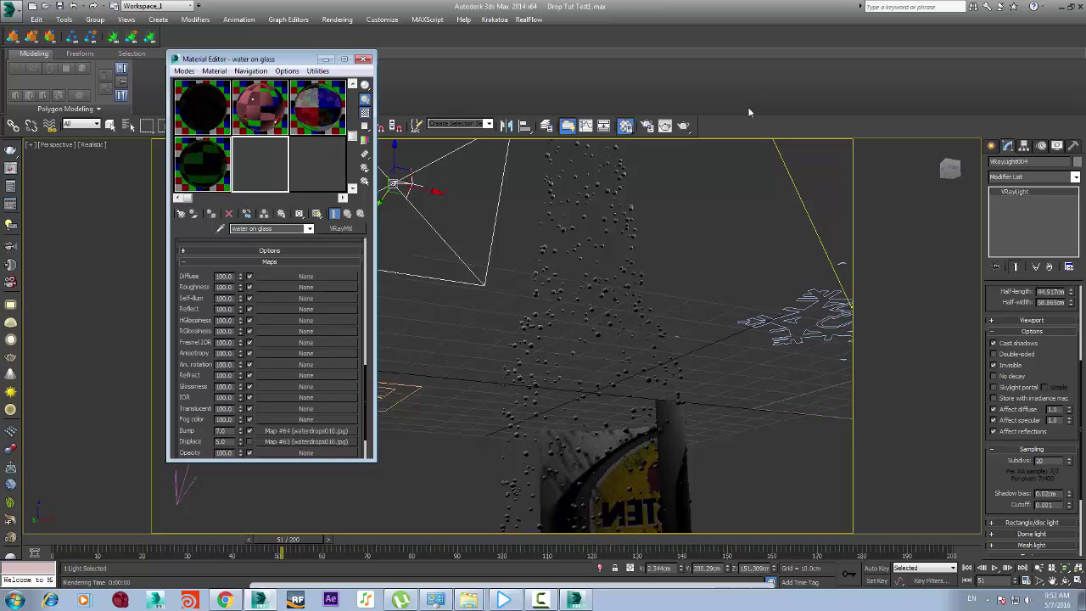
left_click(203, 163)
scroll(269, 340, "up", 10)
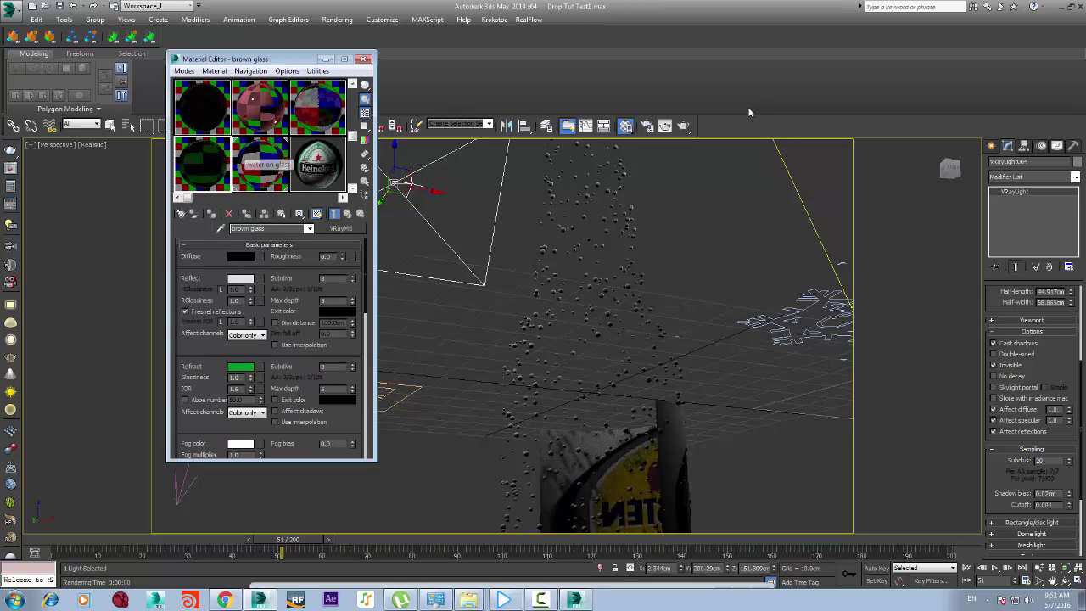
left_click(261, 109)
left_click(287, 303)
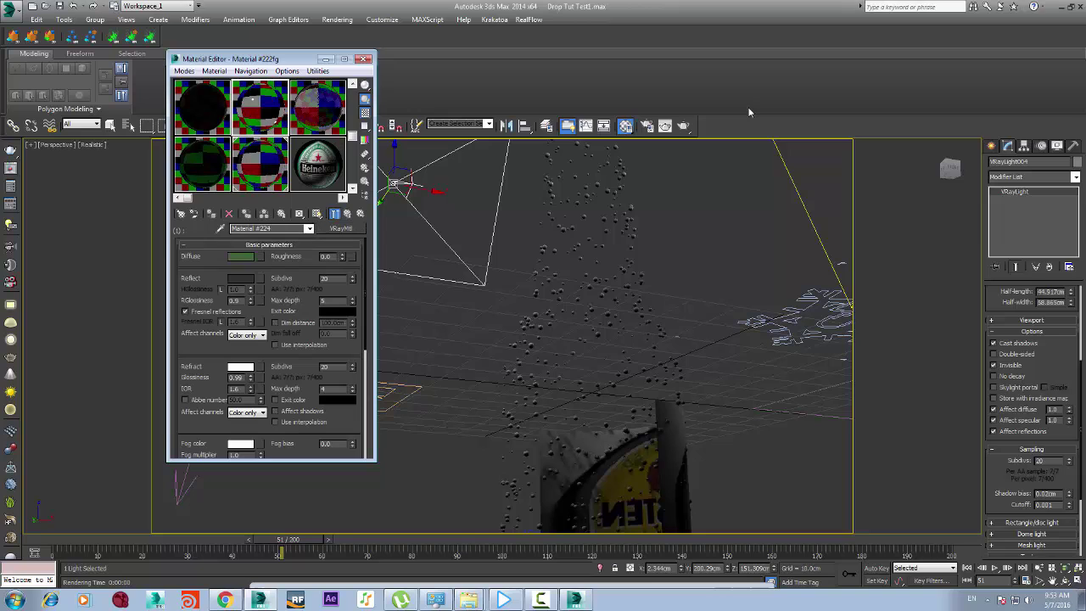
mouse_move(269, 431)
left_mouse_down()
mouse_move(268, 291)
mouse_move(268, 430)
left_mouse_up()
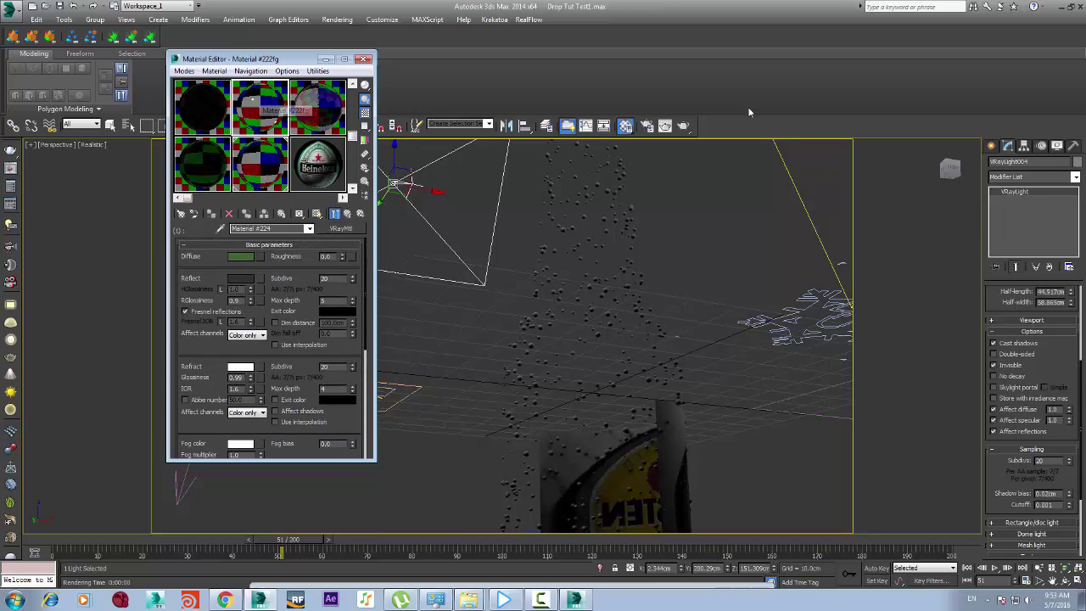
Pick the bottle's material from the scene into the Material #222fg slot and open its first sub-material, Material #224
left_click(214, 71)
left_click(246, 96)
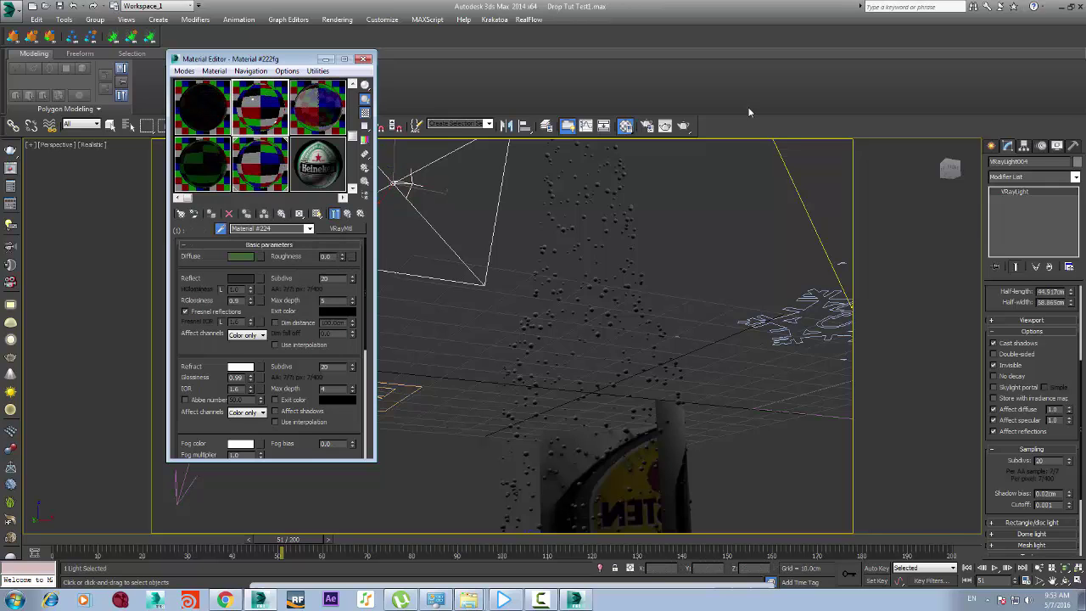
key("w")
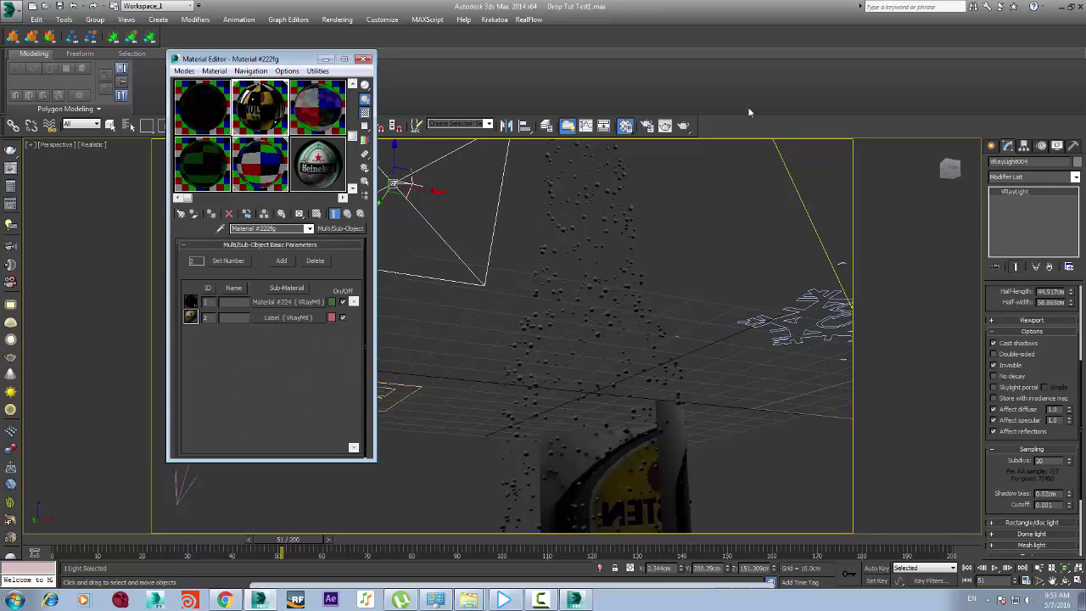
left_click(287, 302)
Change the fog color of Material #224 from the color selector to a bright green
left_click(241, 443)
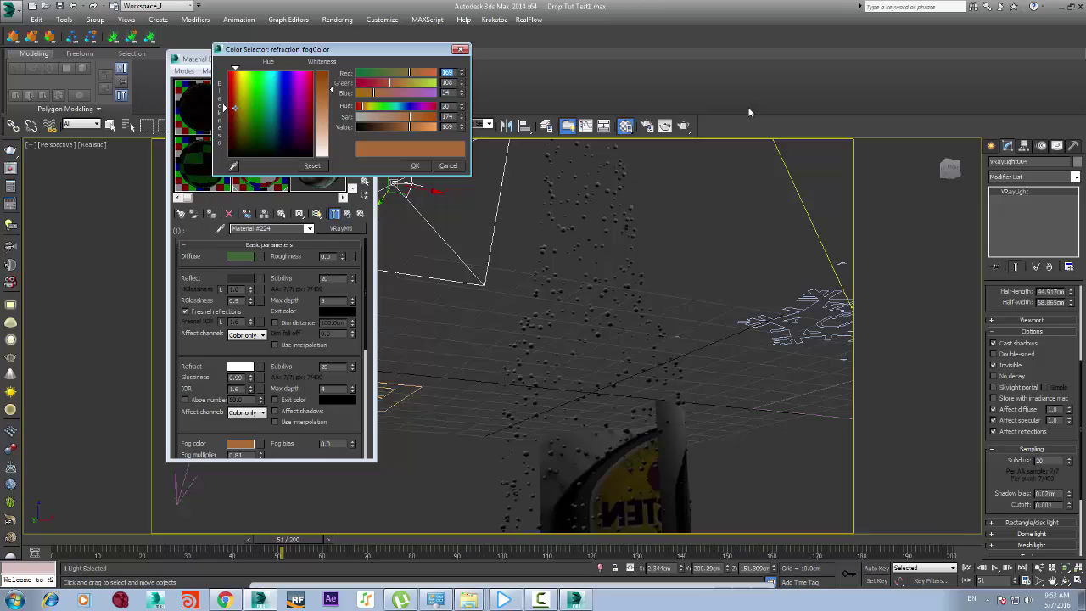
left_click(265, 77)
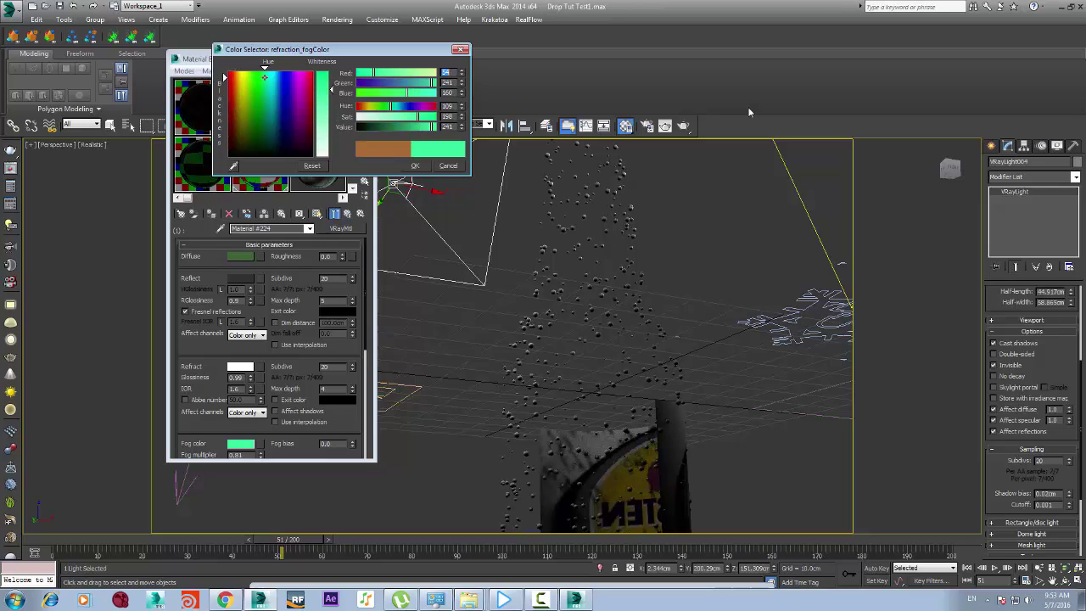
left_click_drag(265, 77, 258, 73)
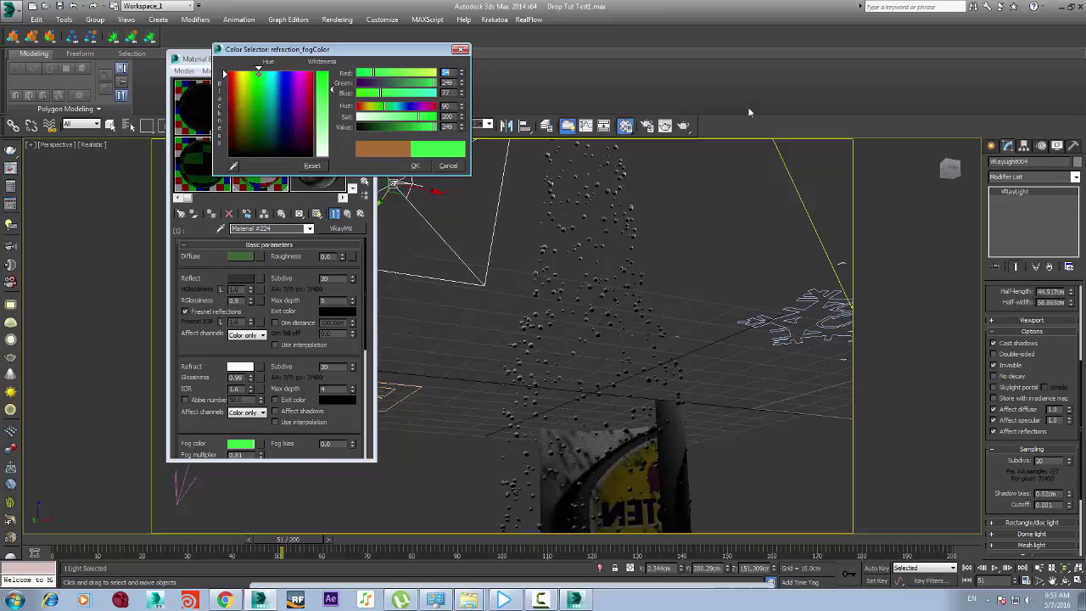
left_click_drag(331, 89, 332, 99)
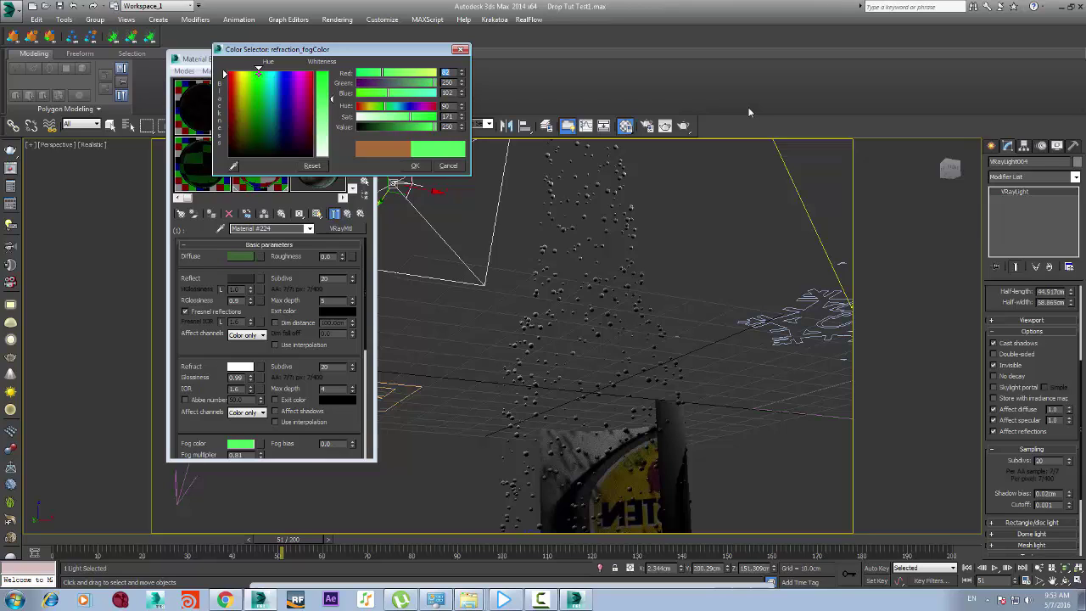
left_click(415, 165)
Set the fog multiplier of Material #224 to 0.65
scroll(269, 352, "down", 3)
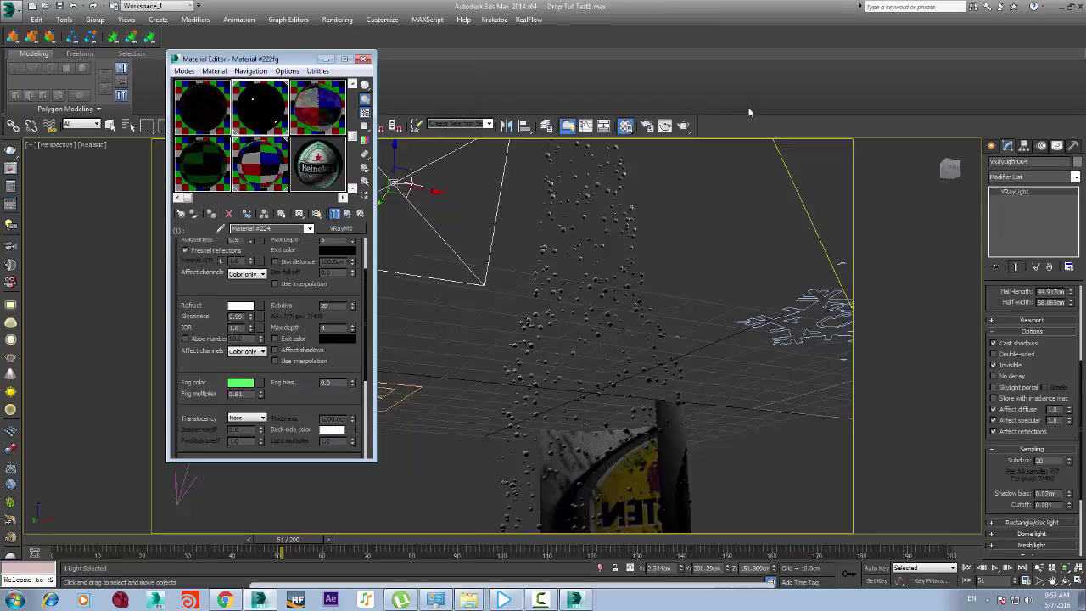
left_click_drag(261, 370, 261, 379)
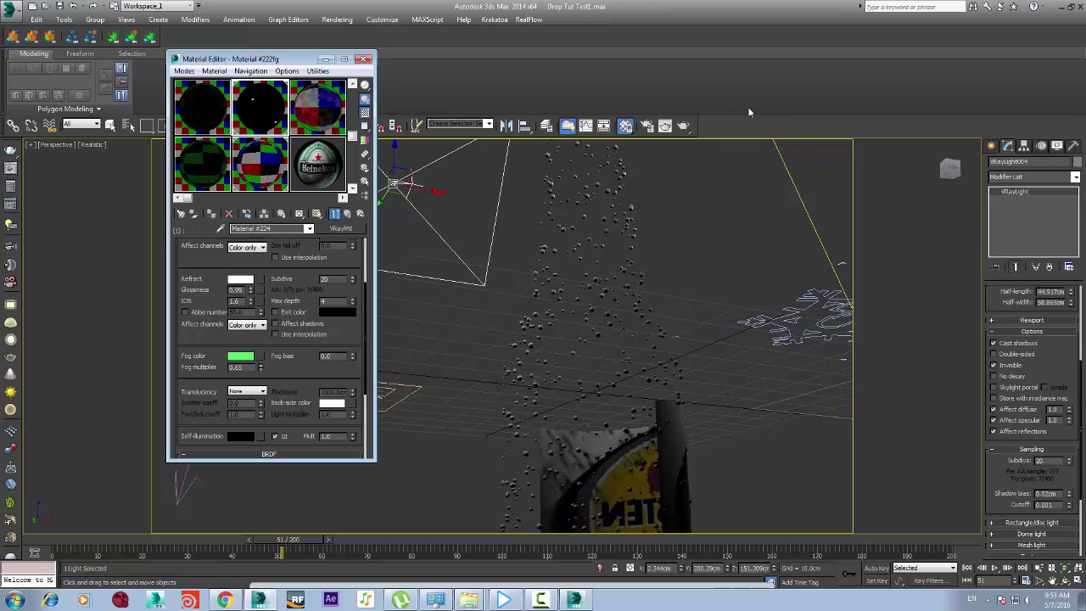
scroll(271, 348, "up", 2)
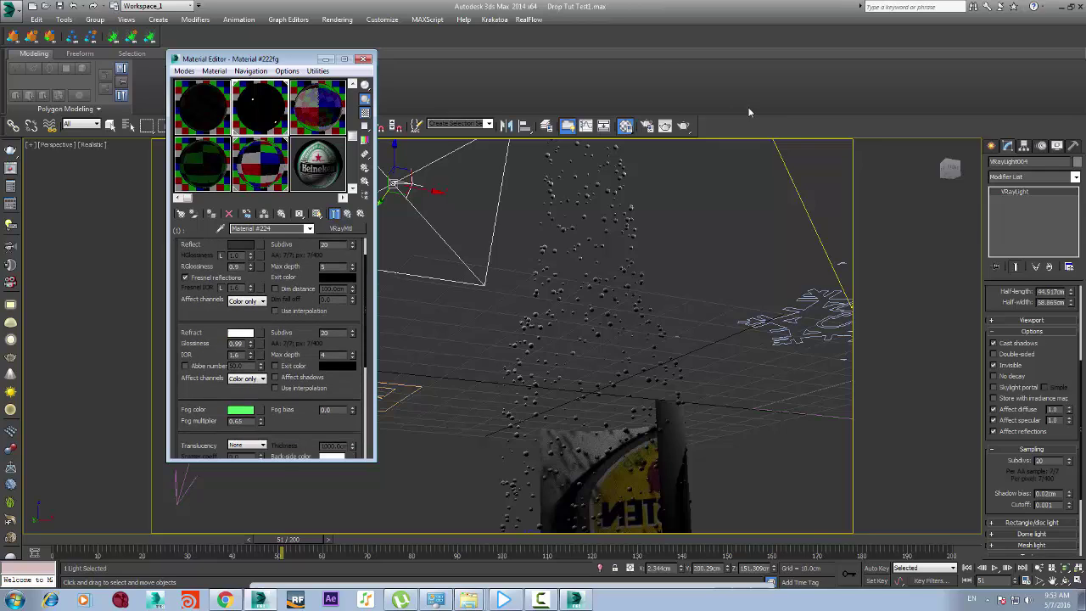
Copy the diffuse green of Material #224 onto its fog color and lighten the fog color with more whiteness
scroll(271, 348, "up", 2)
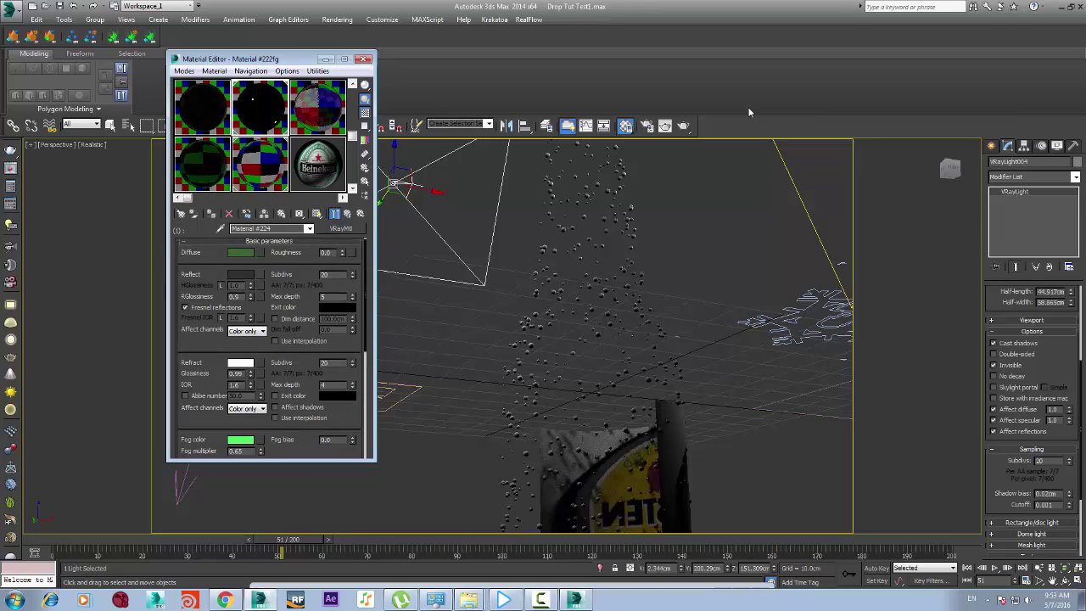
left_click_drag(240, 439, 240, 253)
left_click(266, 261)
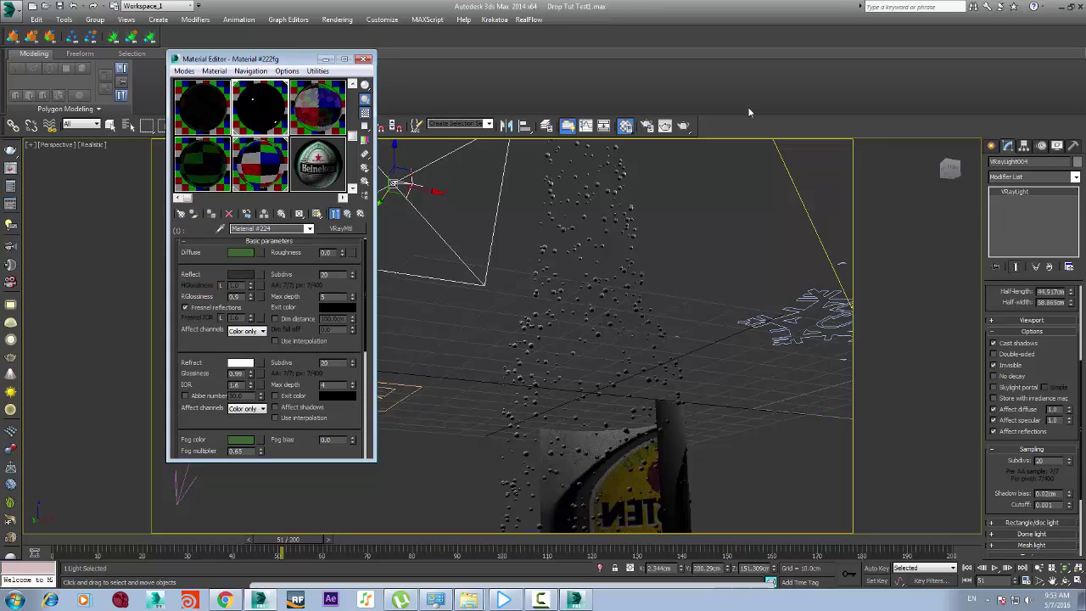
left_click(240, 439)
mouse_move(332, 90)
left_mouse_down()
mouse_move(332, 128)
mouse_move(332, 101)
left_mouse_up()
left_click(415, 165)
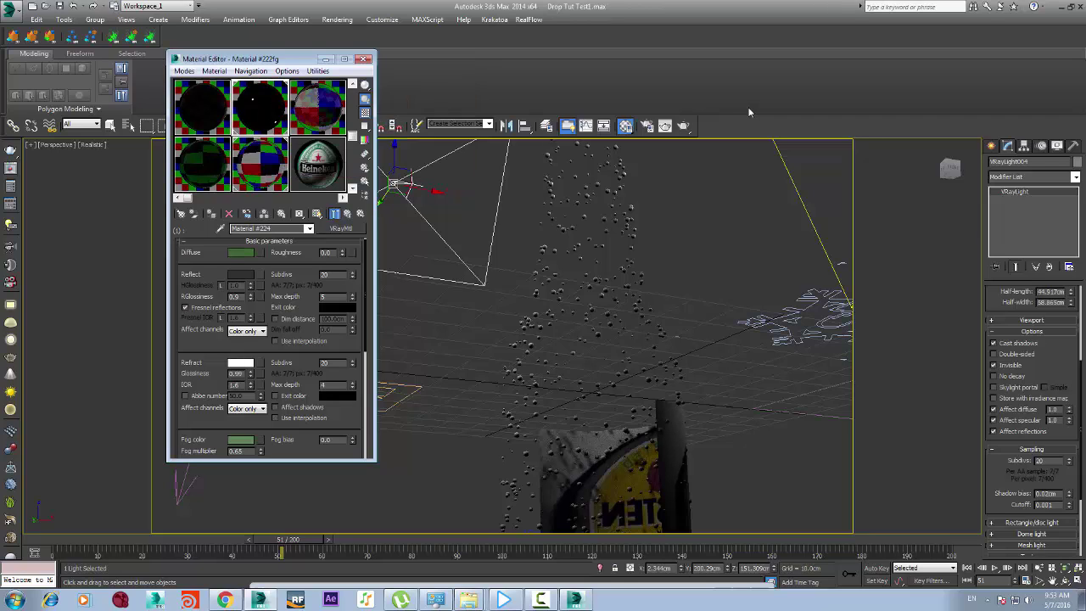
Restore the earlier perspective view facing the bottle's Holsten label and start a test render of frame 51
left_click(591, 339)
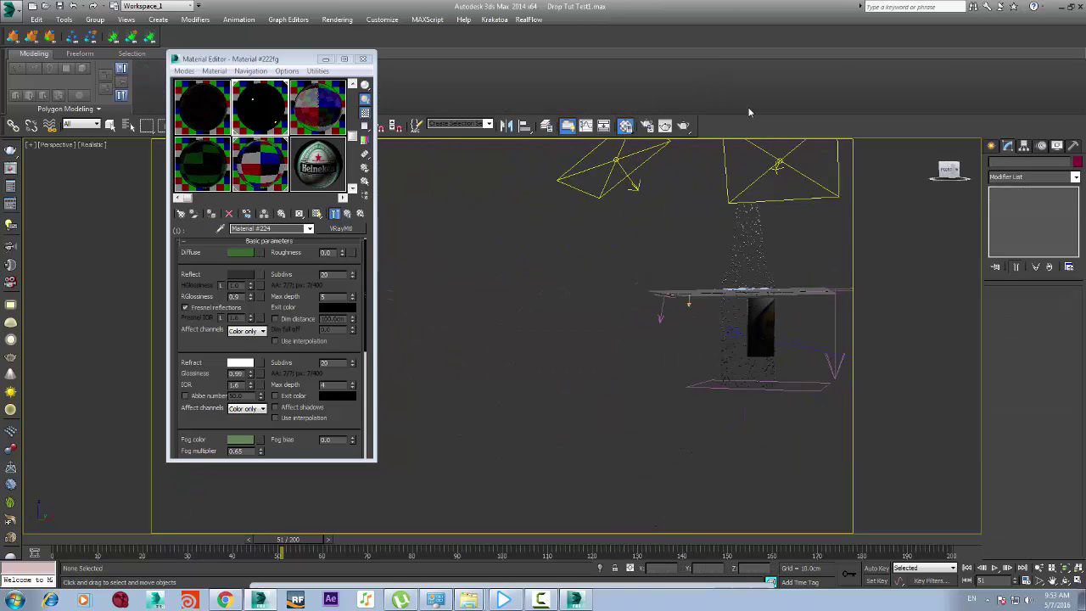
key("shift+z")
key("shift+z")
key("shift+z")
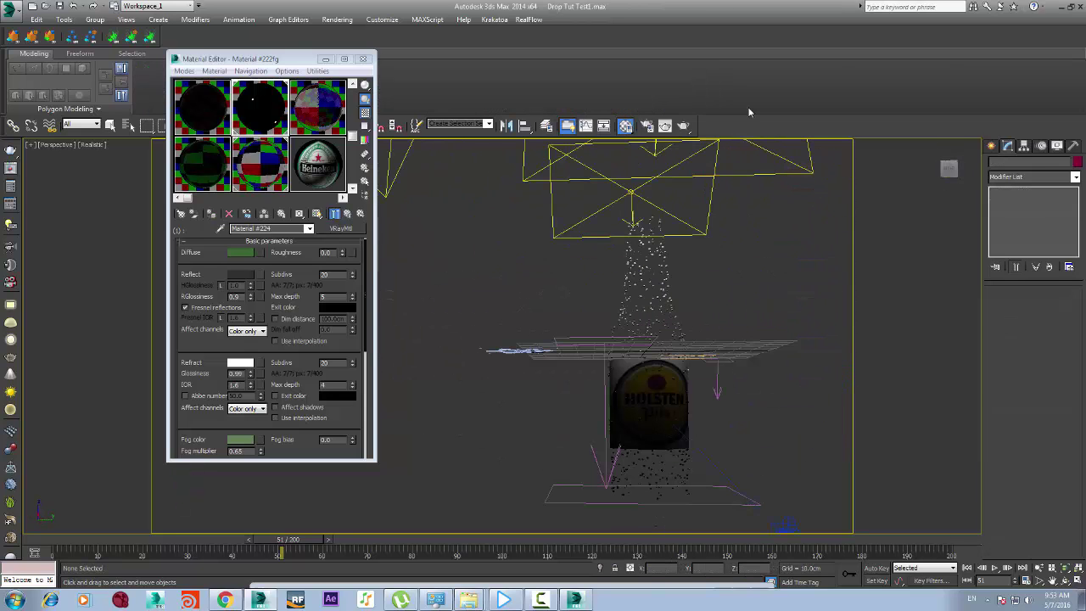
key("shift+z")
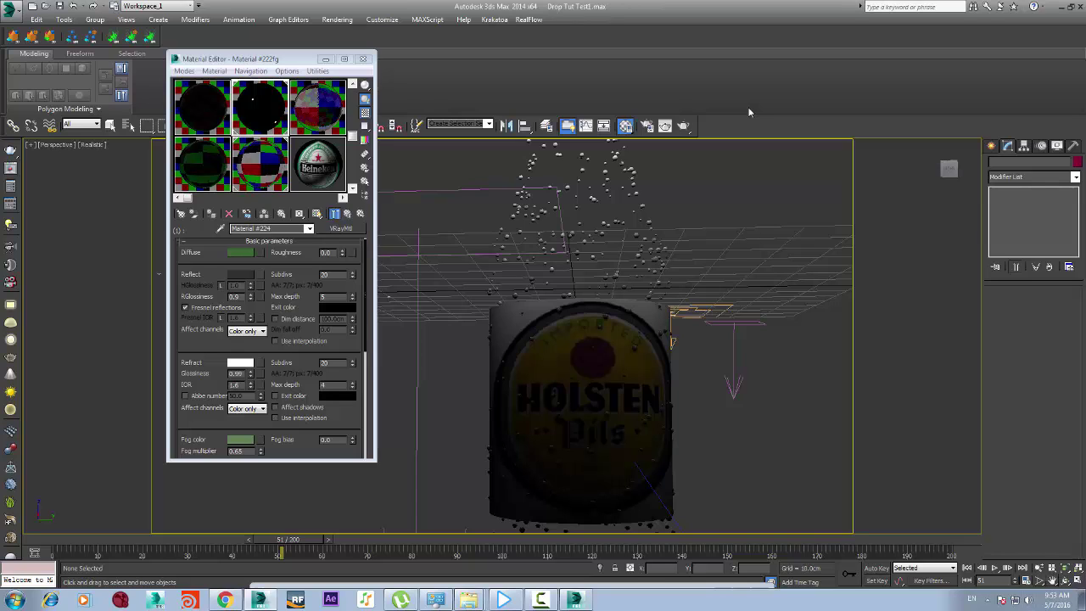
key("shift+q")
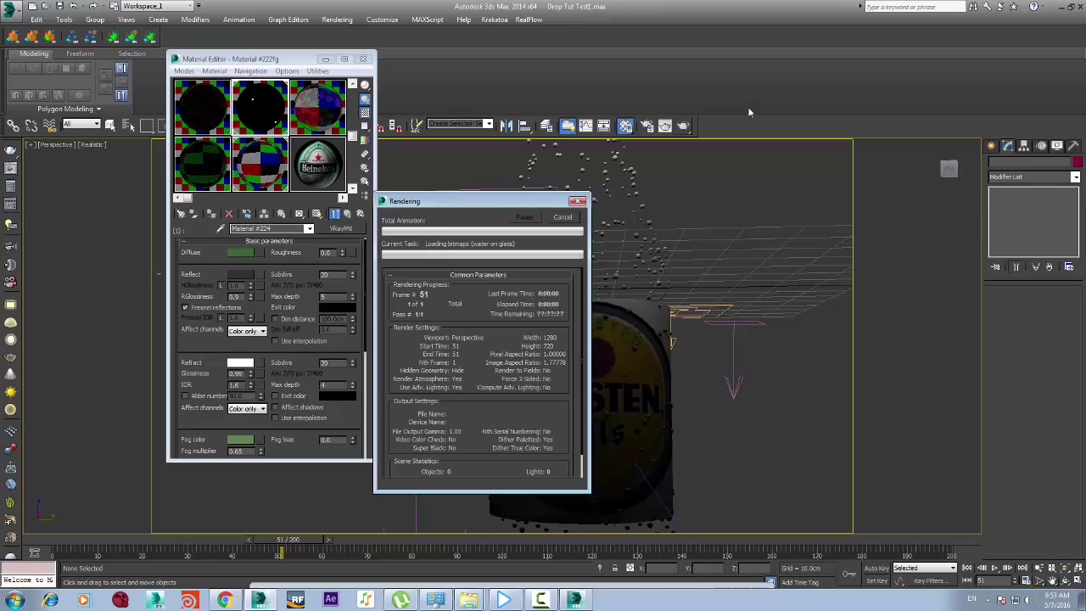